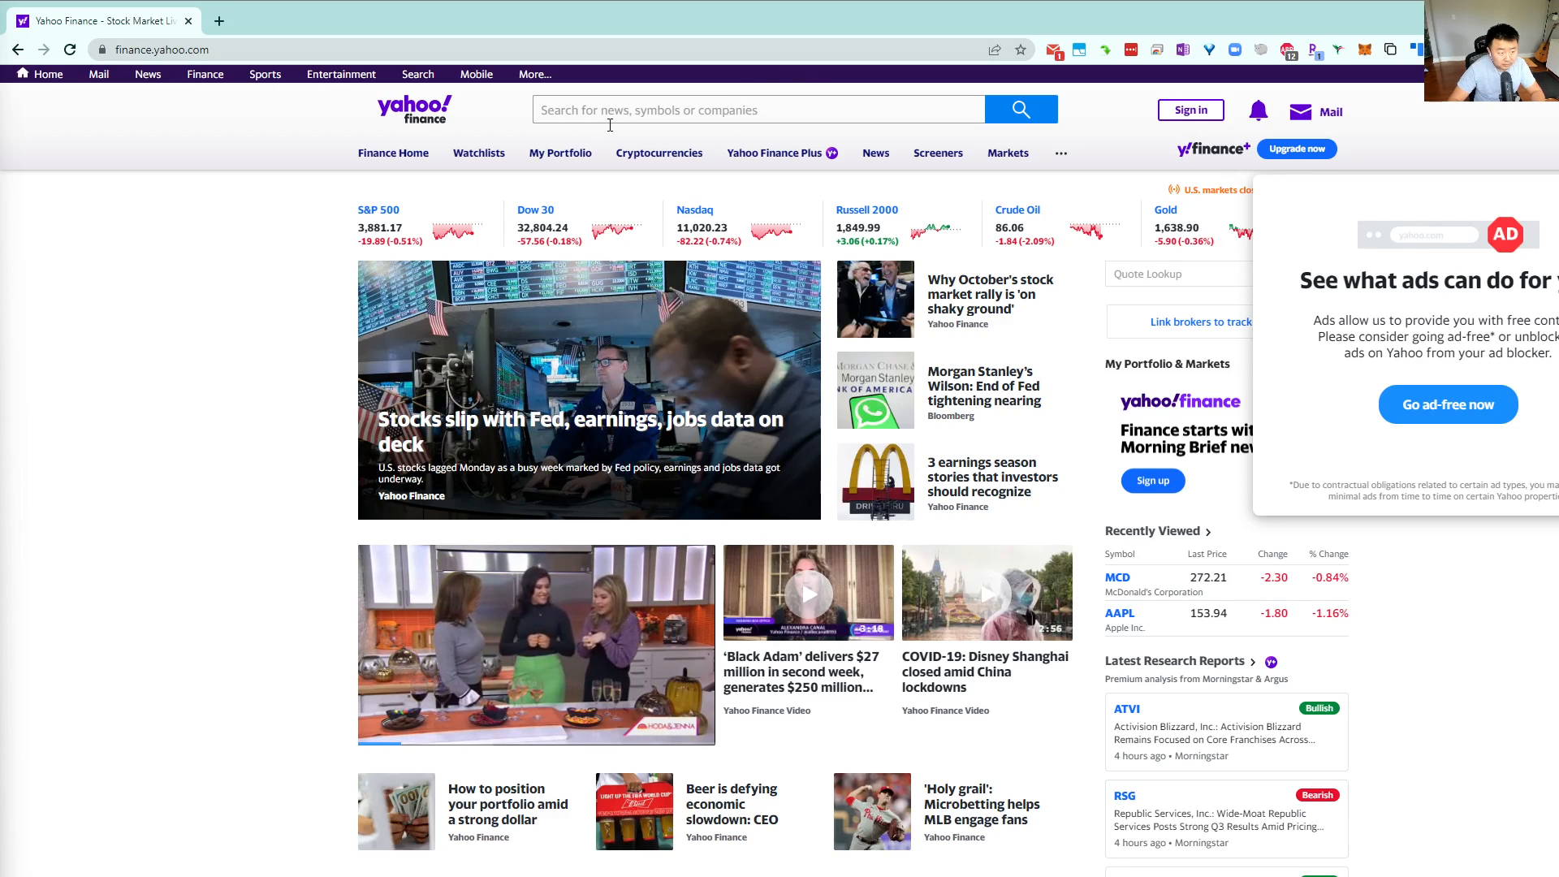
Look up the AAPL ticker and open Apple's historical data
click(671, 102)
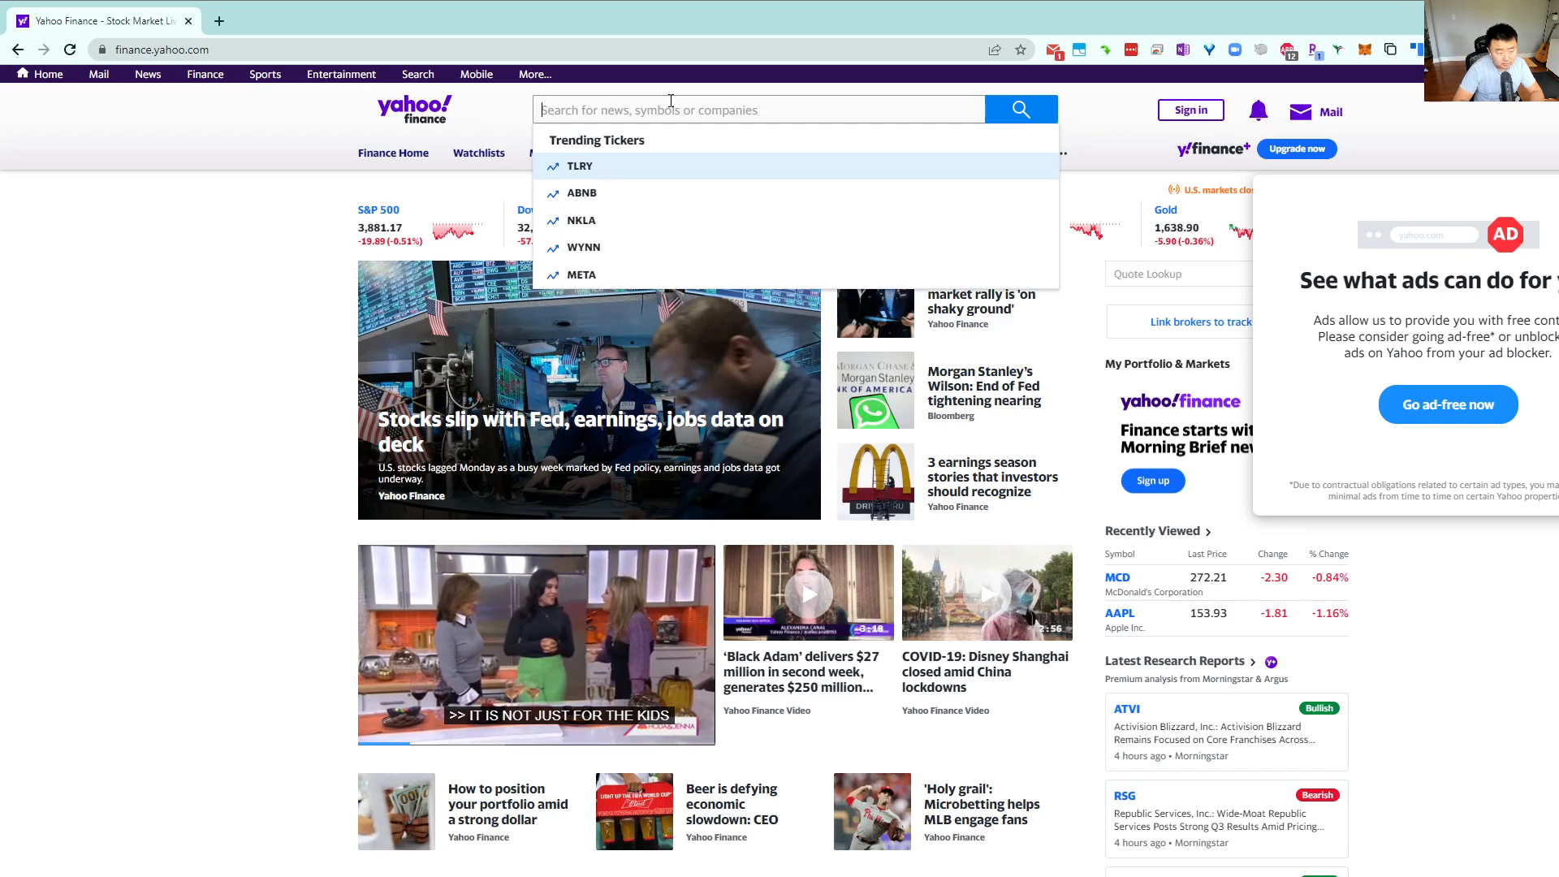
text(AAPL)
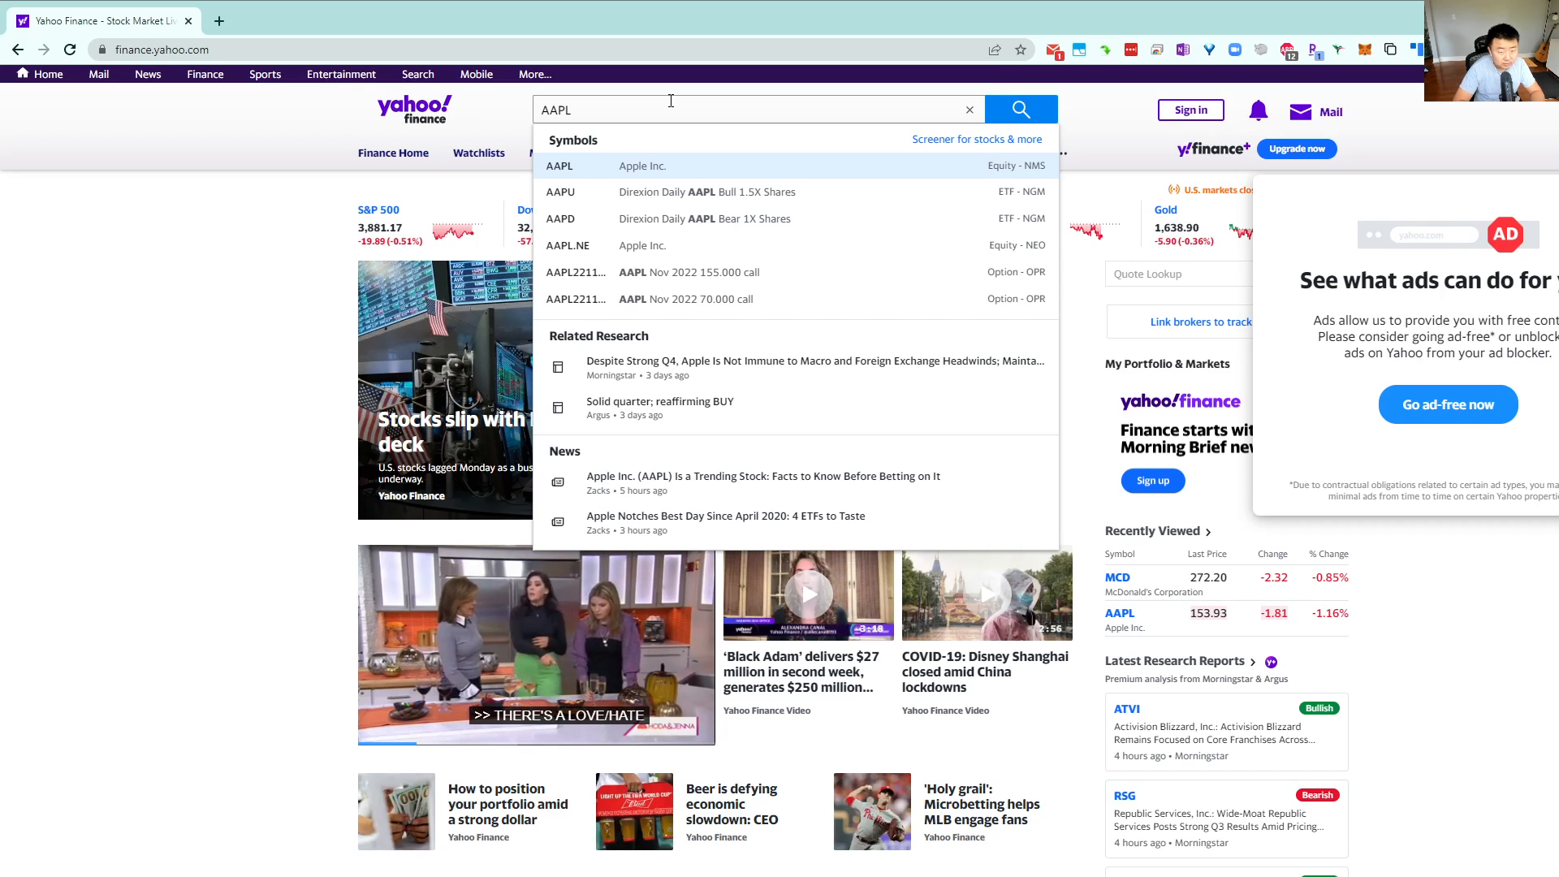
key(Escape)
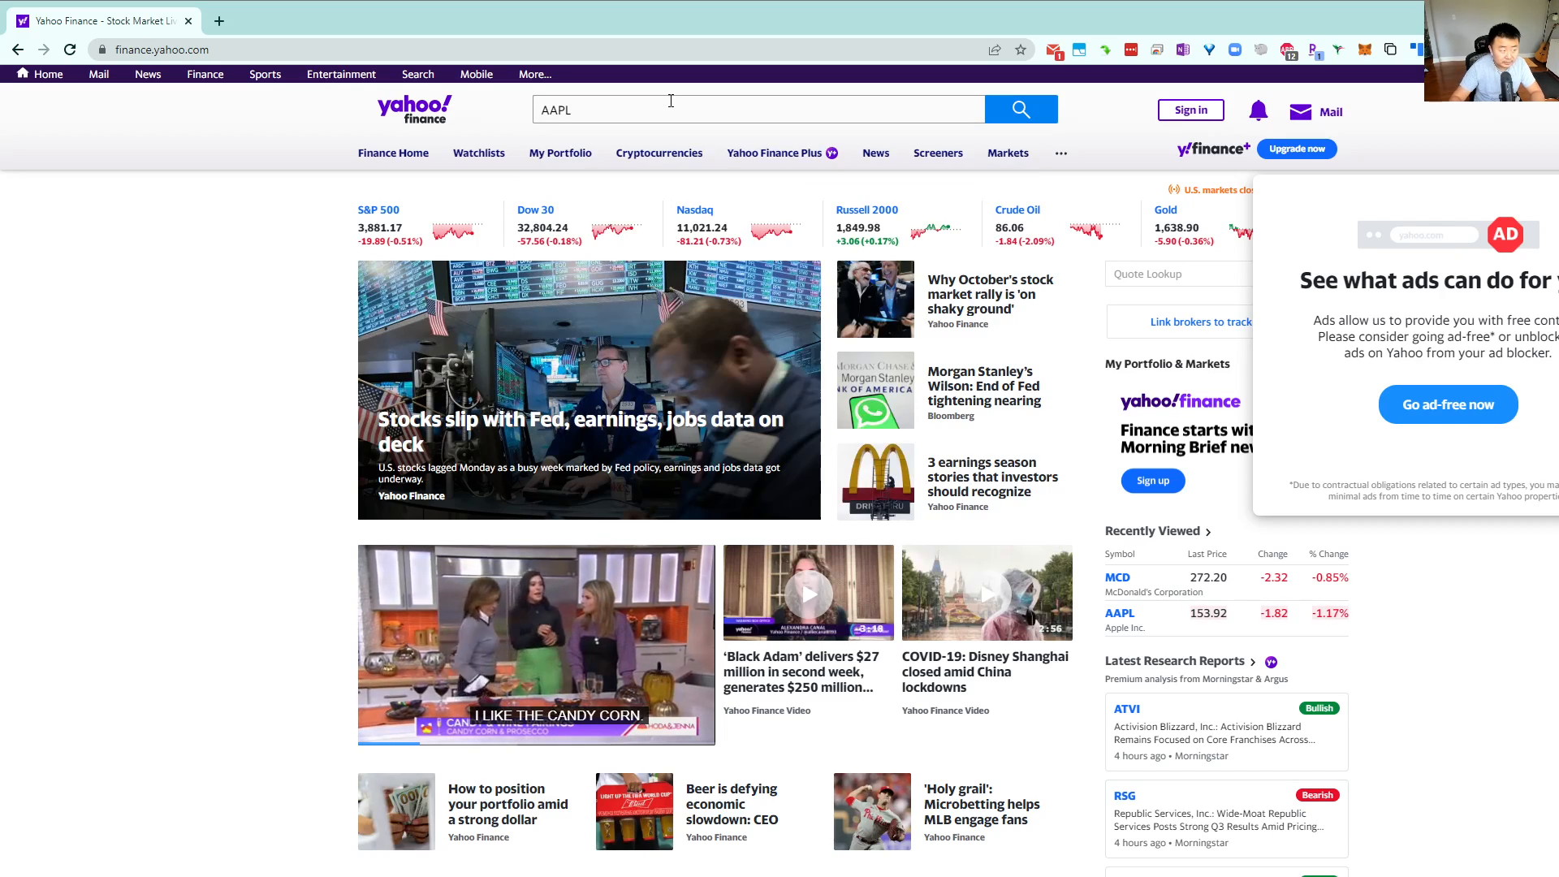
key(ctrl+l)
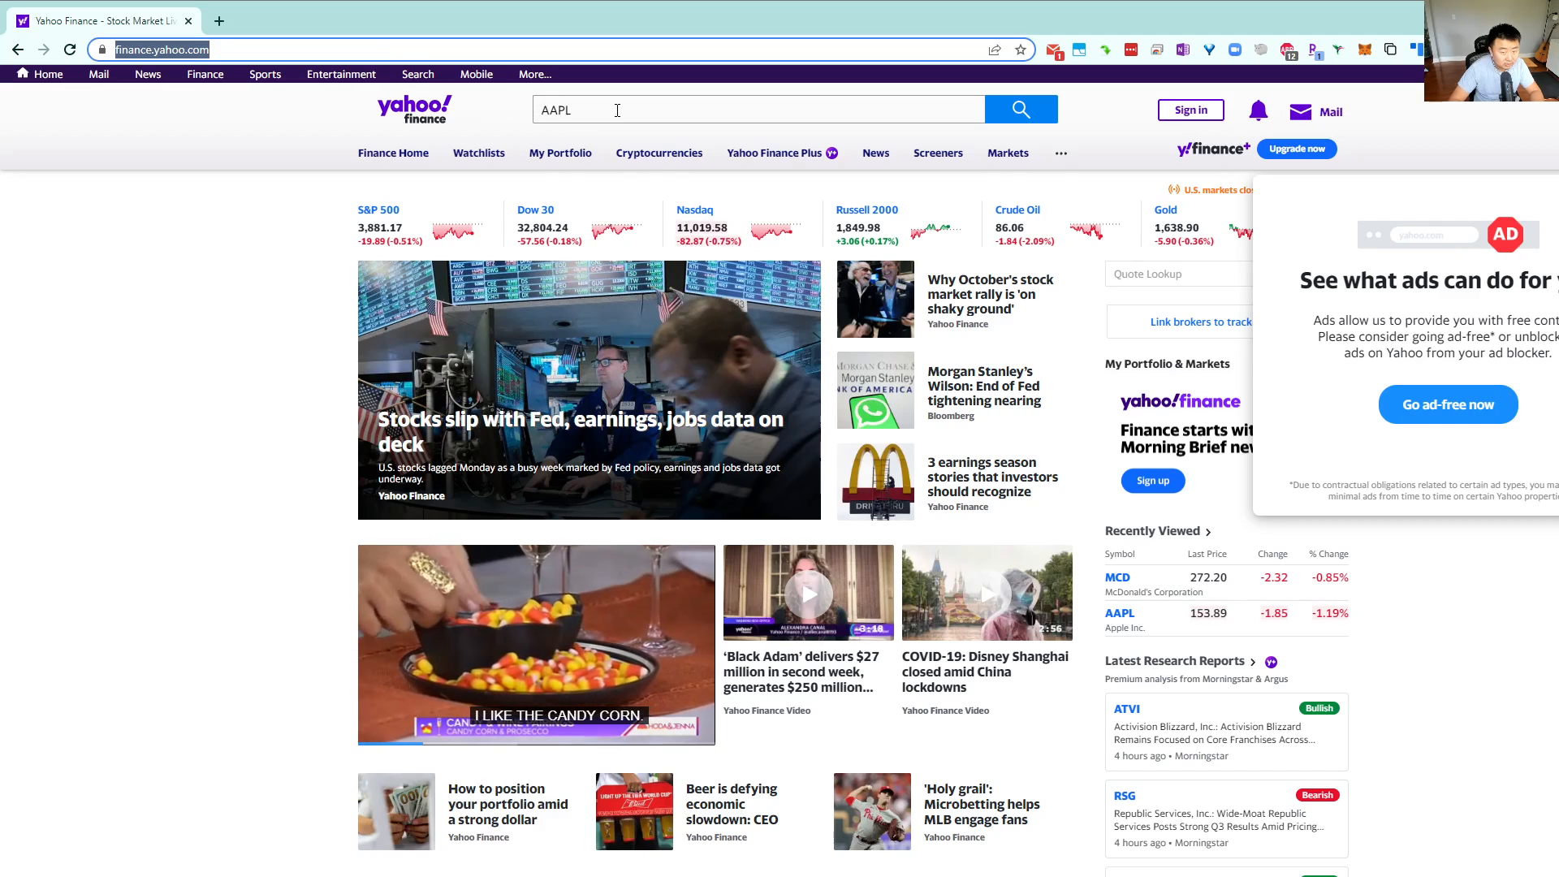
click(616, 110)
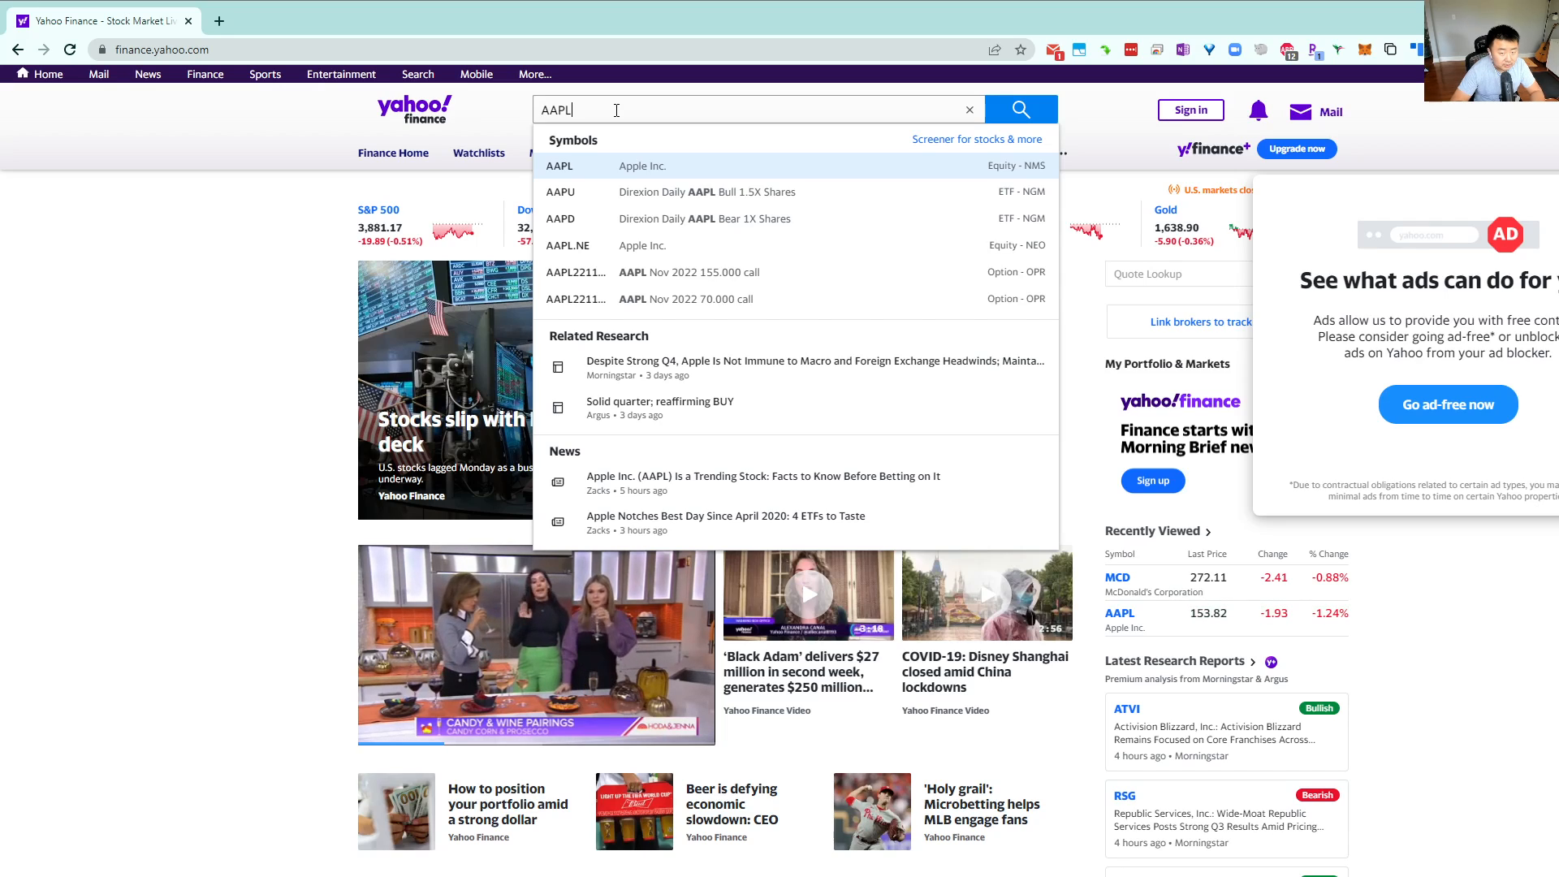
key(Return)
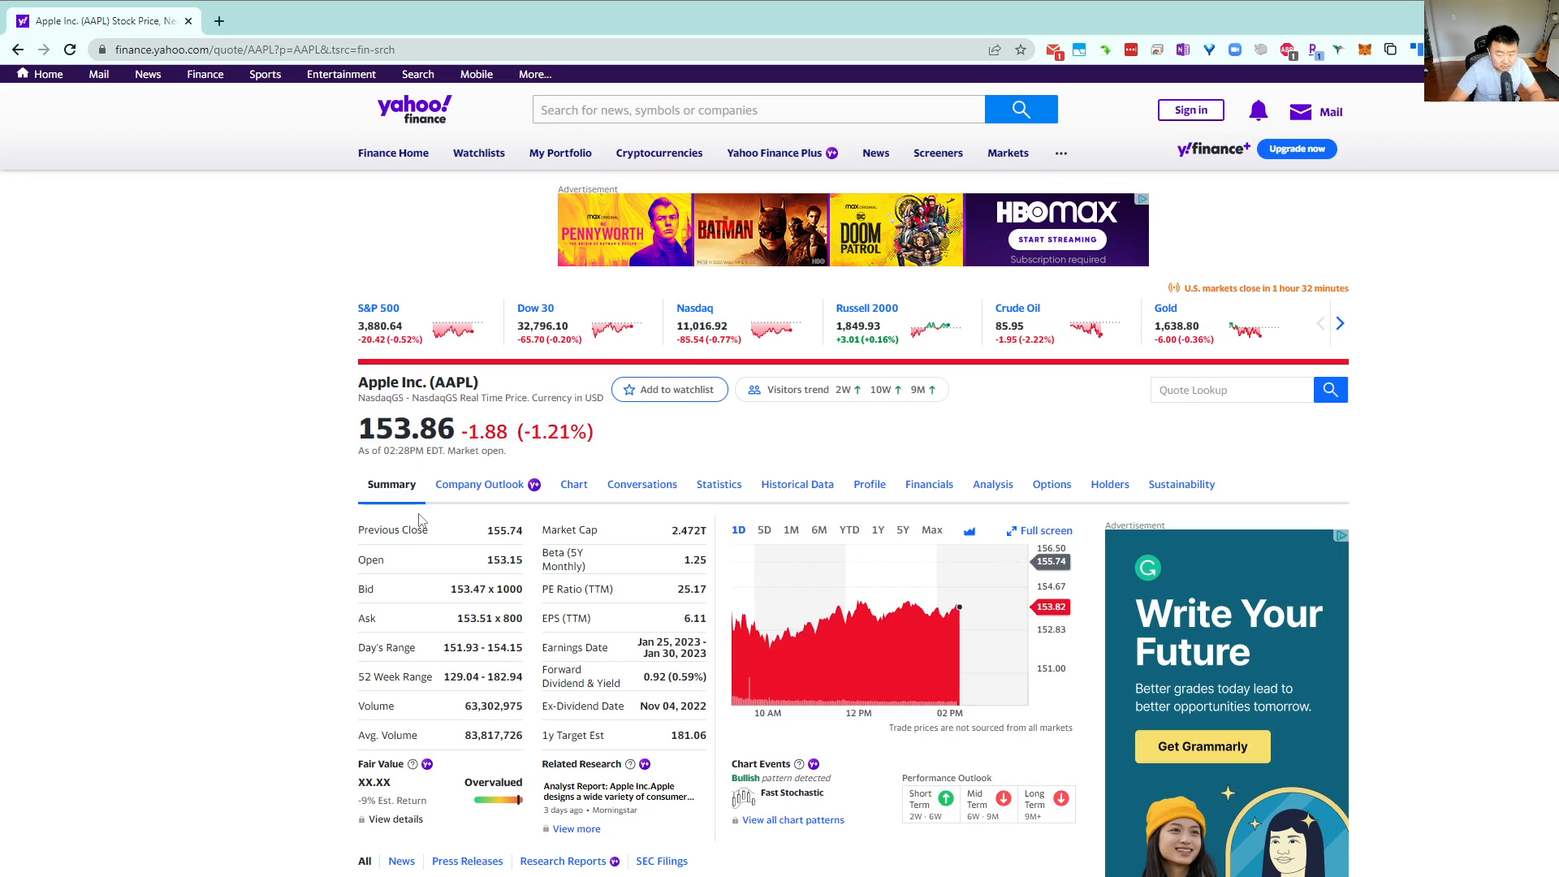
click(774, 487)
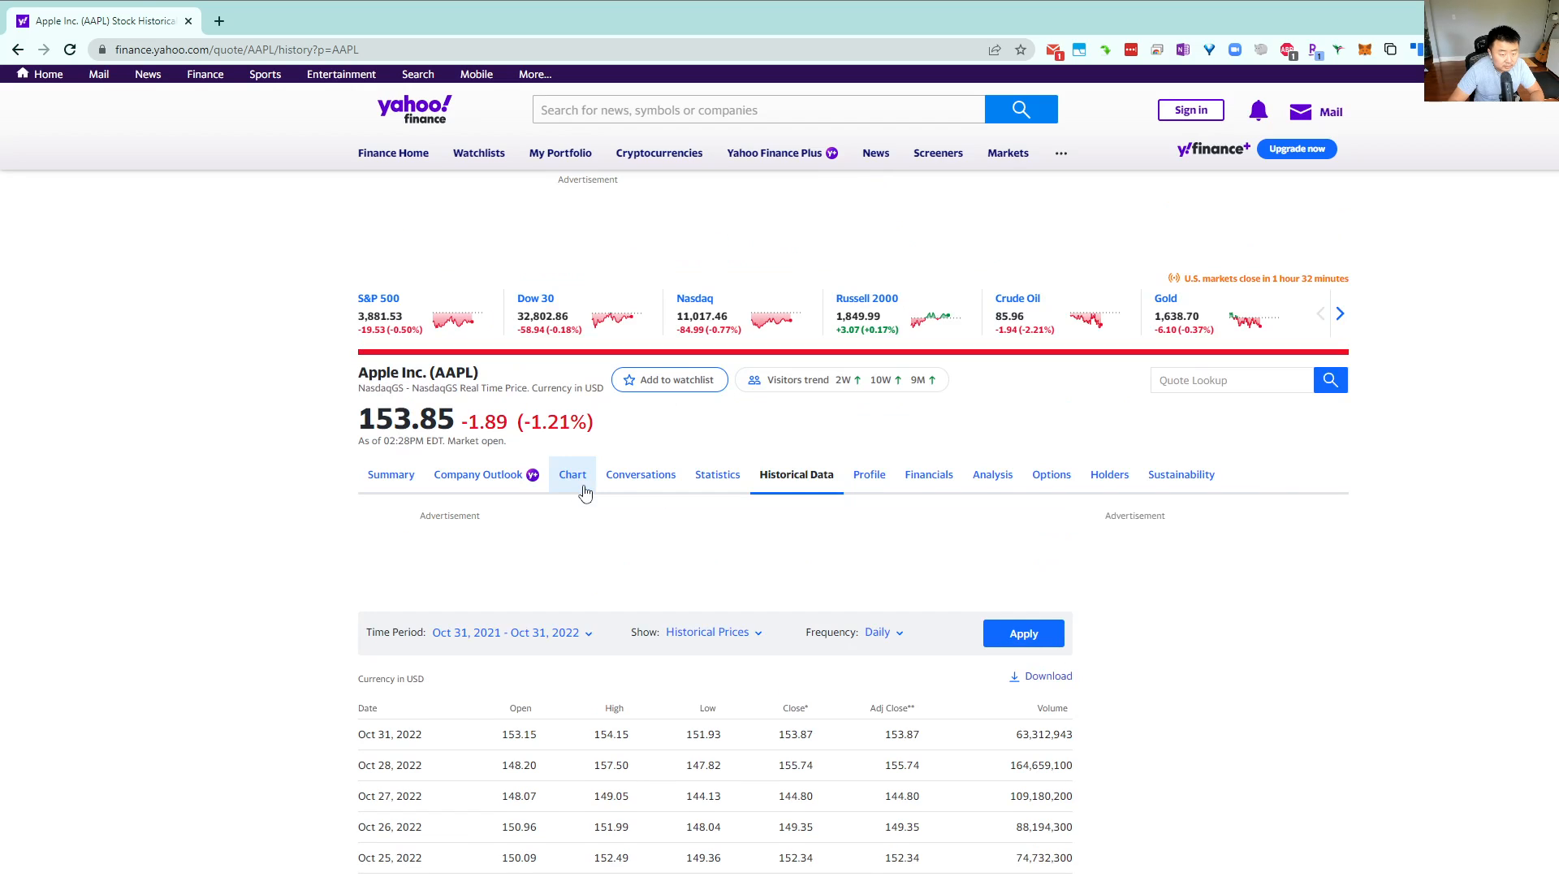
Load AAPL historical prices for a five-year time period at monthly frequency
click(588, 639)
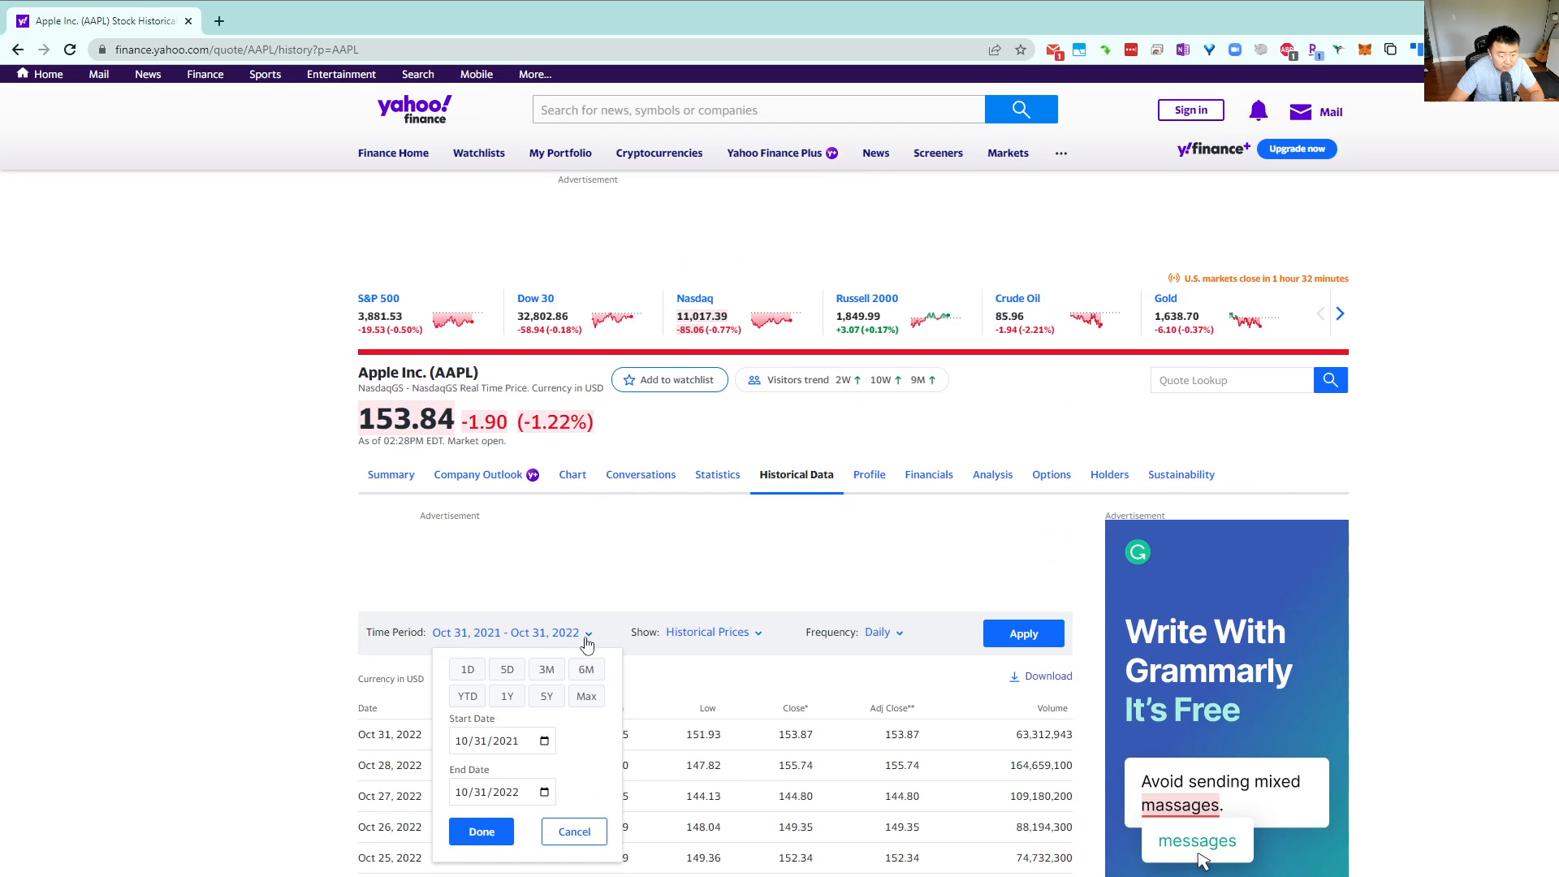
click(547, 696)
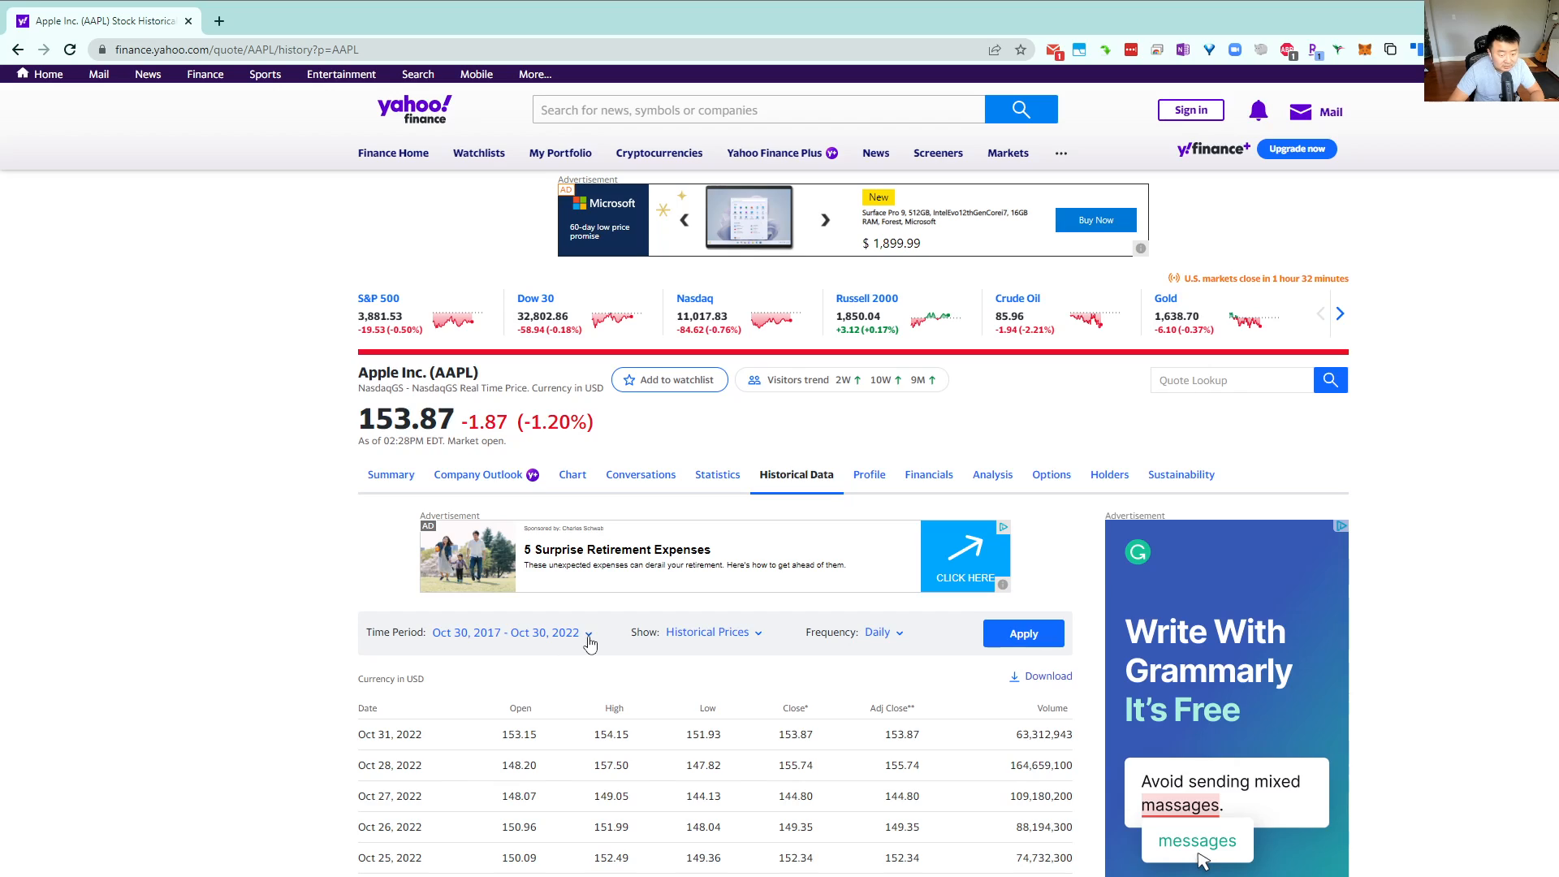
click(716, 634)
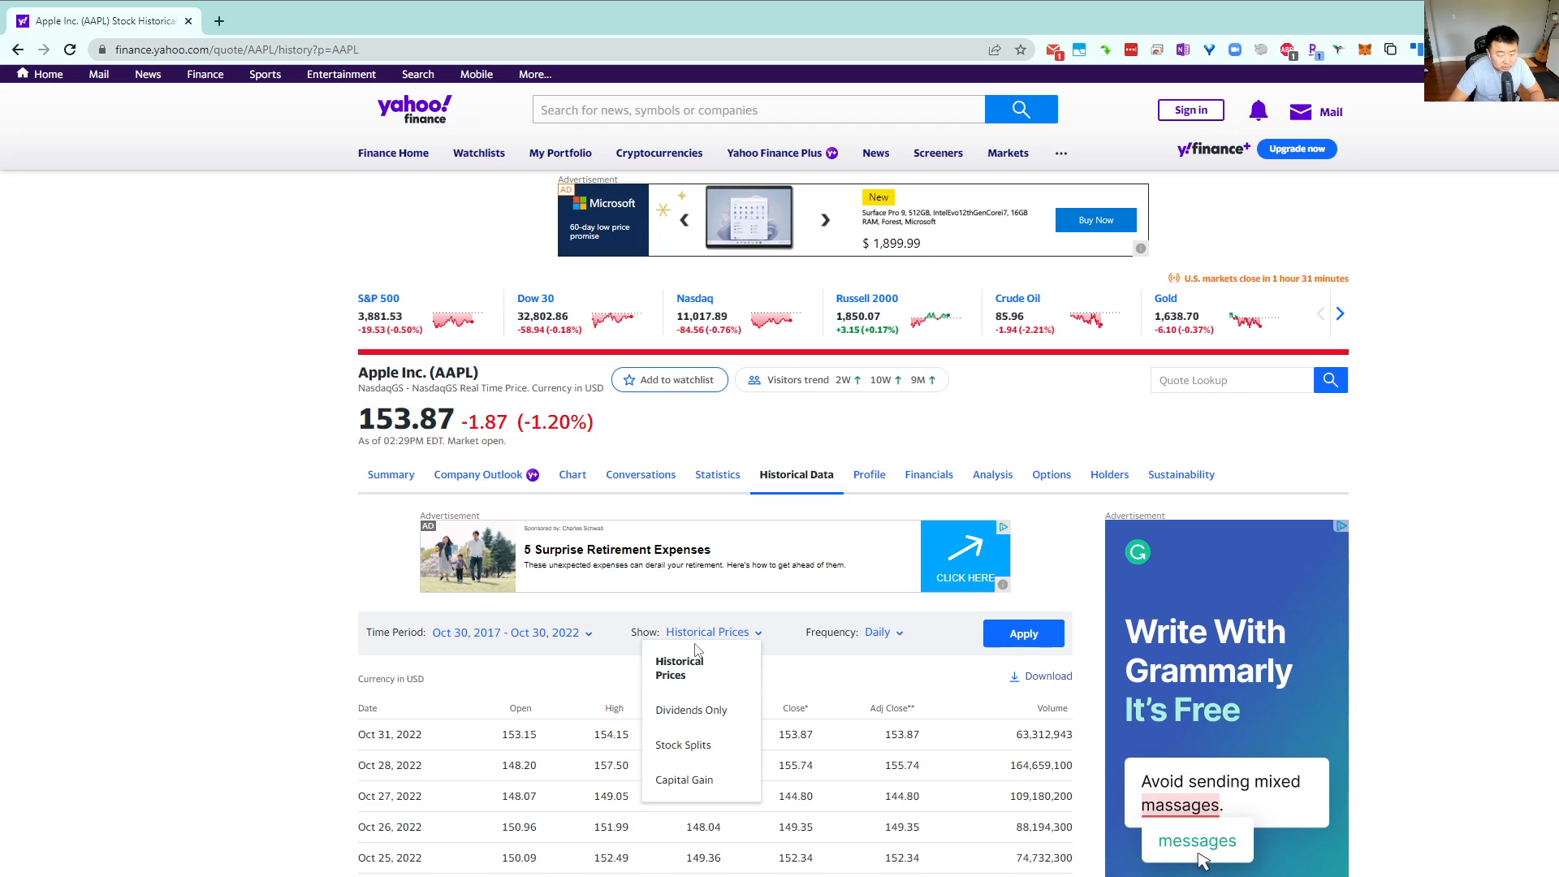
click(879, 632)
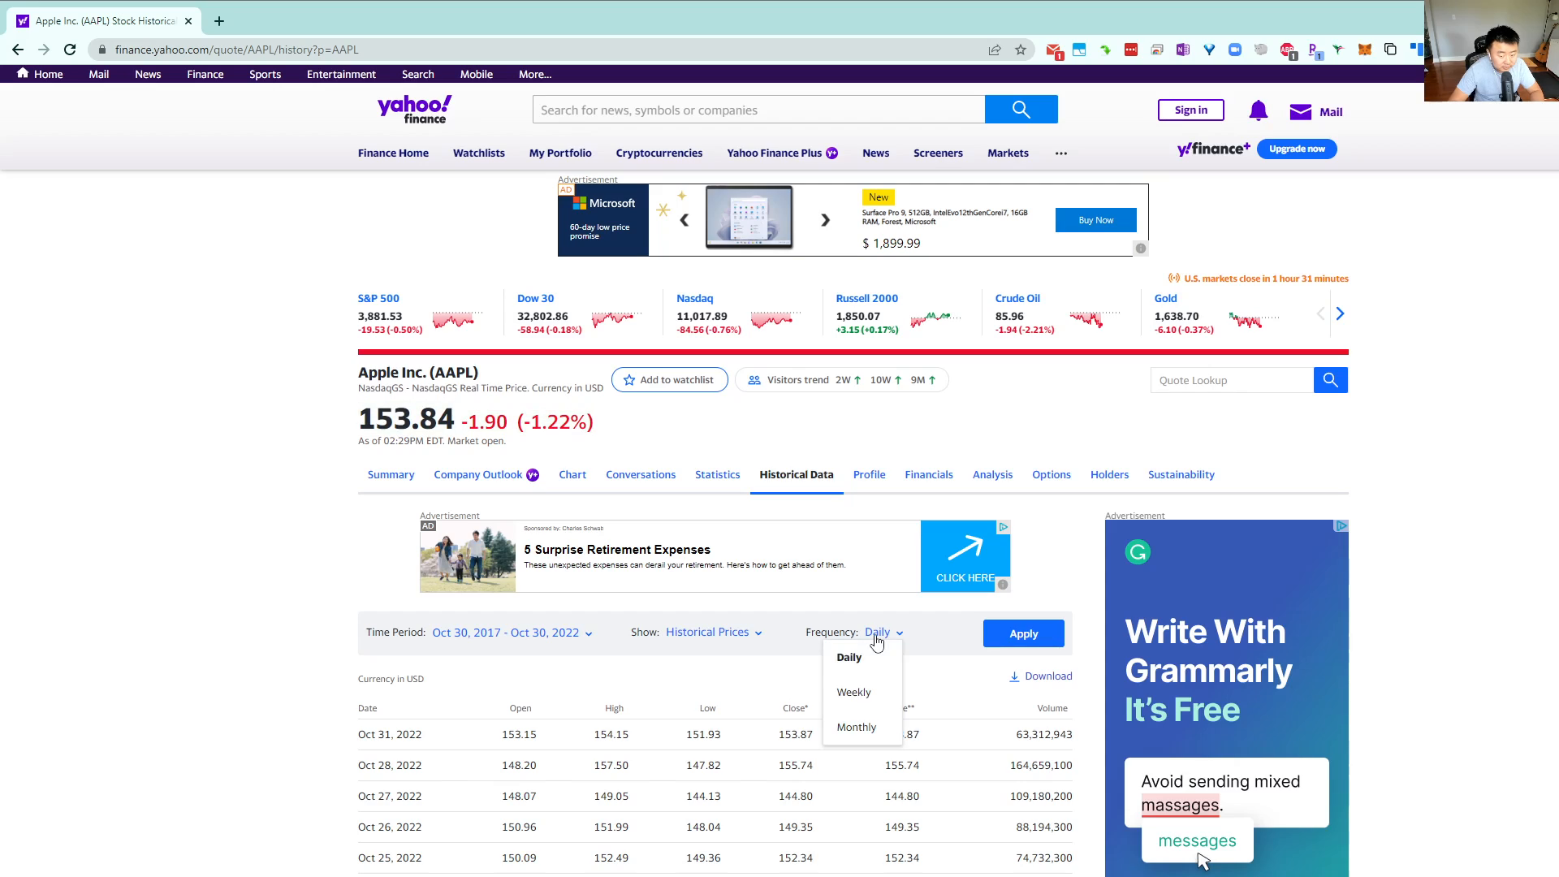
click(848, 725)
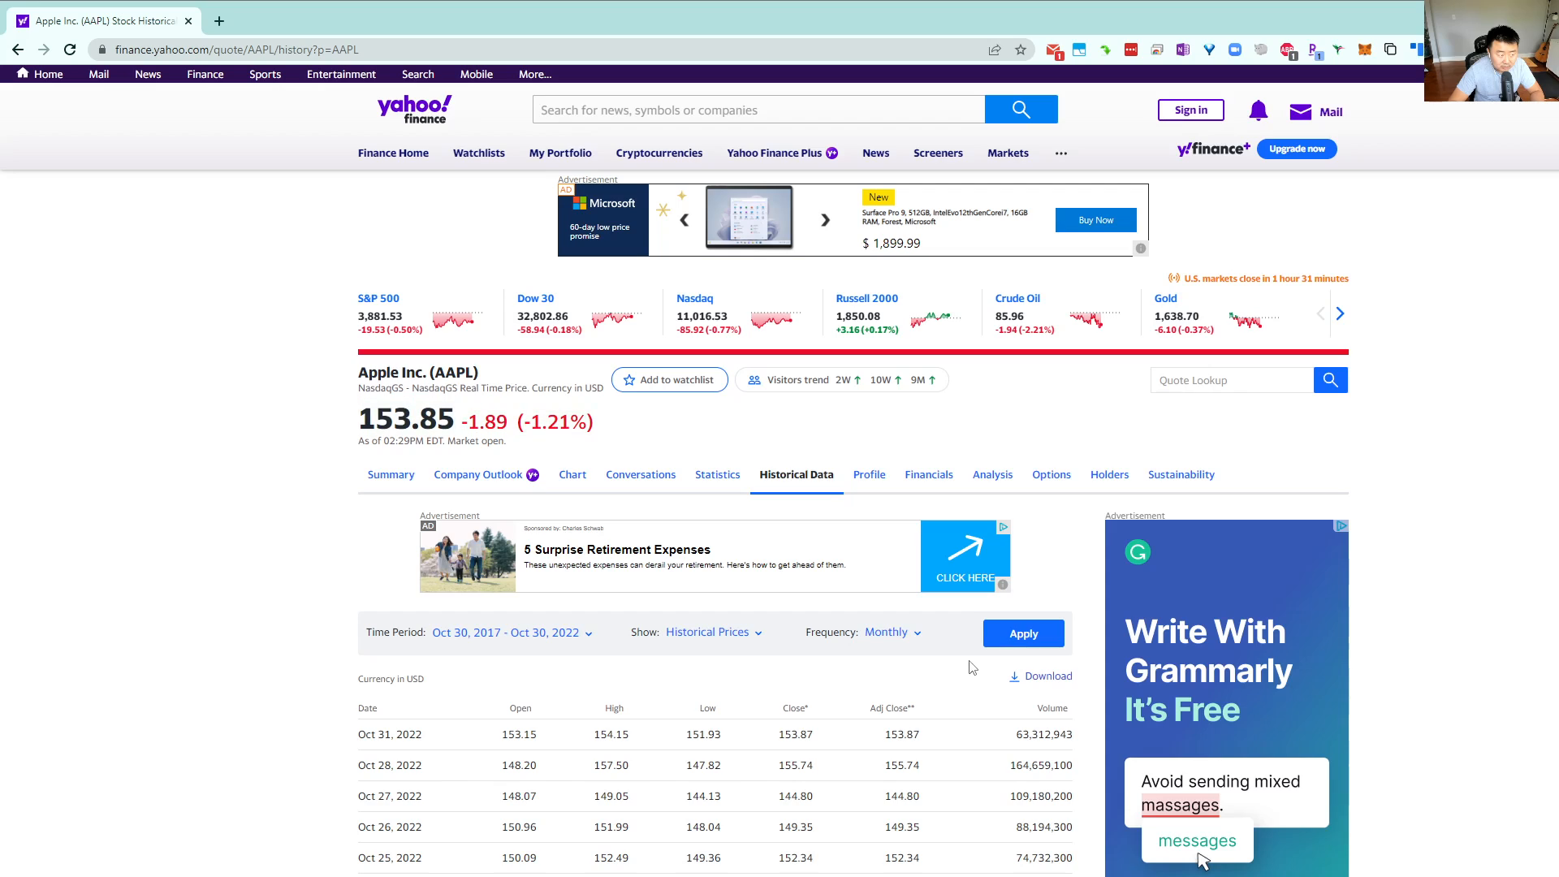
click(1015, 642)
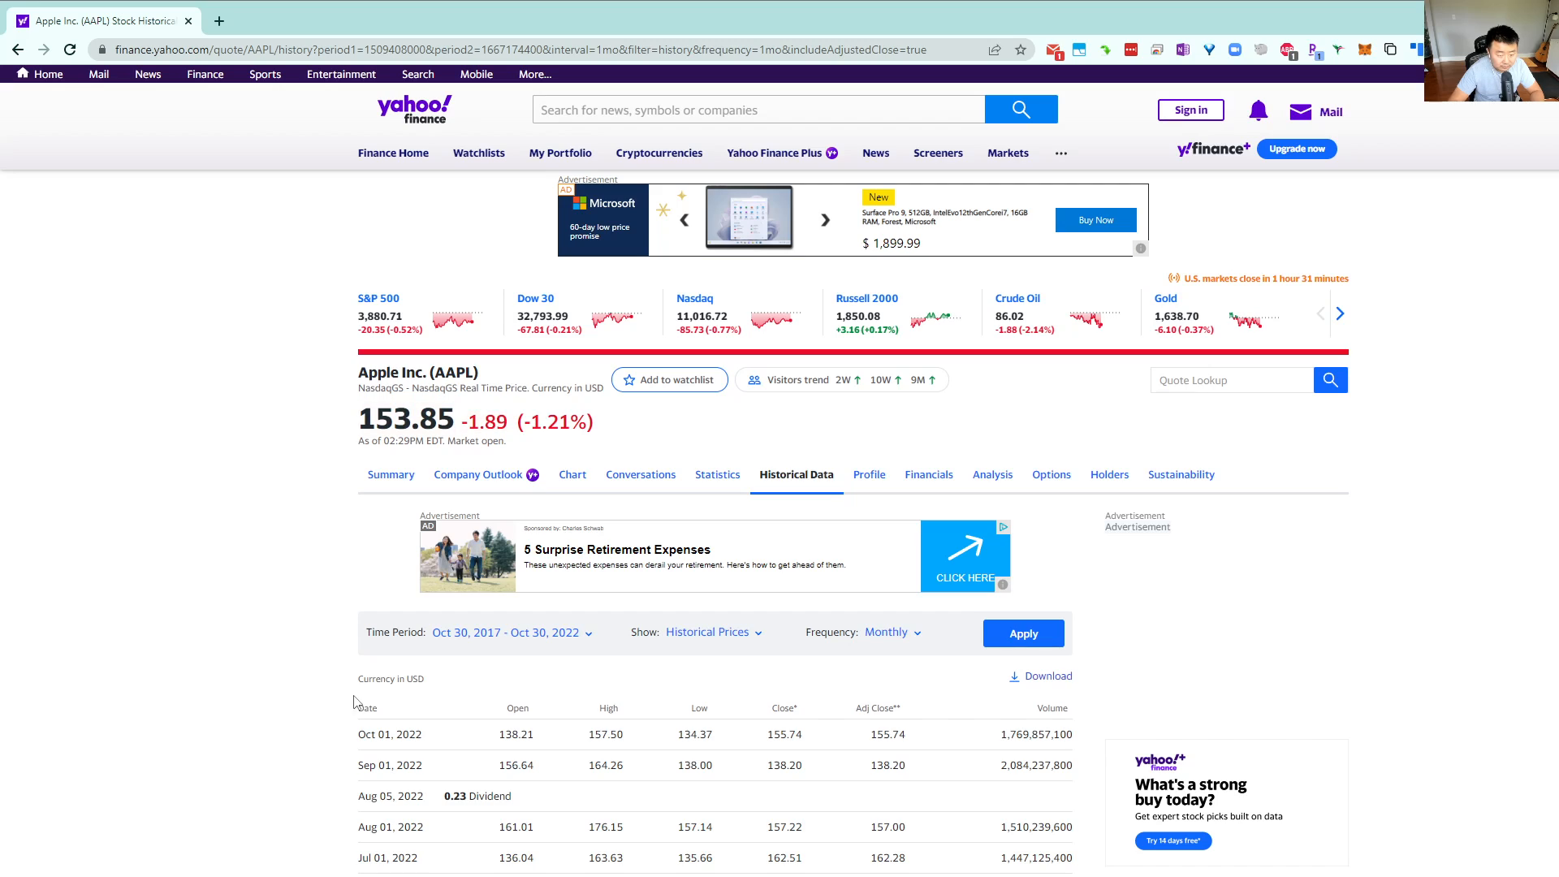
Examine the dates and the October and September 2022 closing prices in the monthly price table
drag(355, 704, 1004, 858)
click(1005, 858)
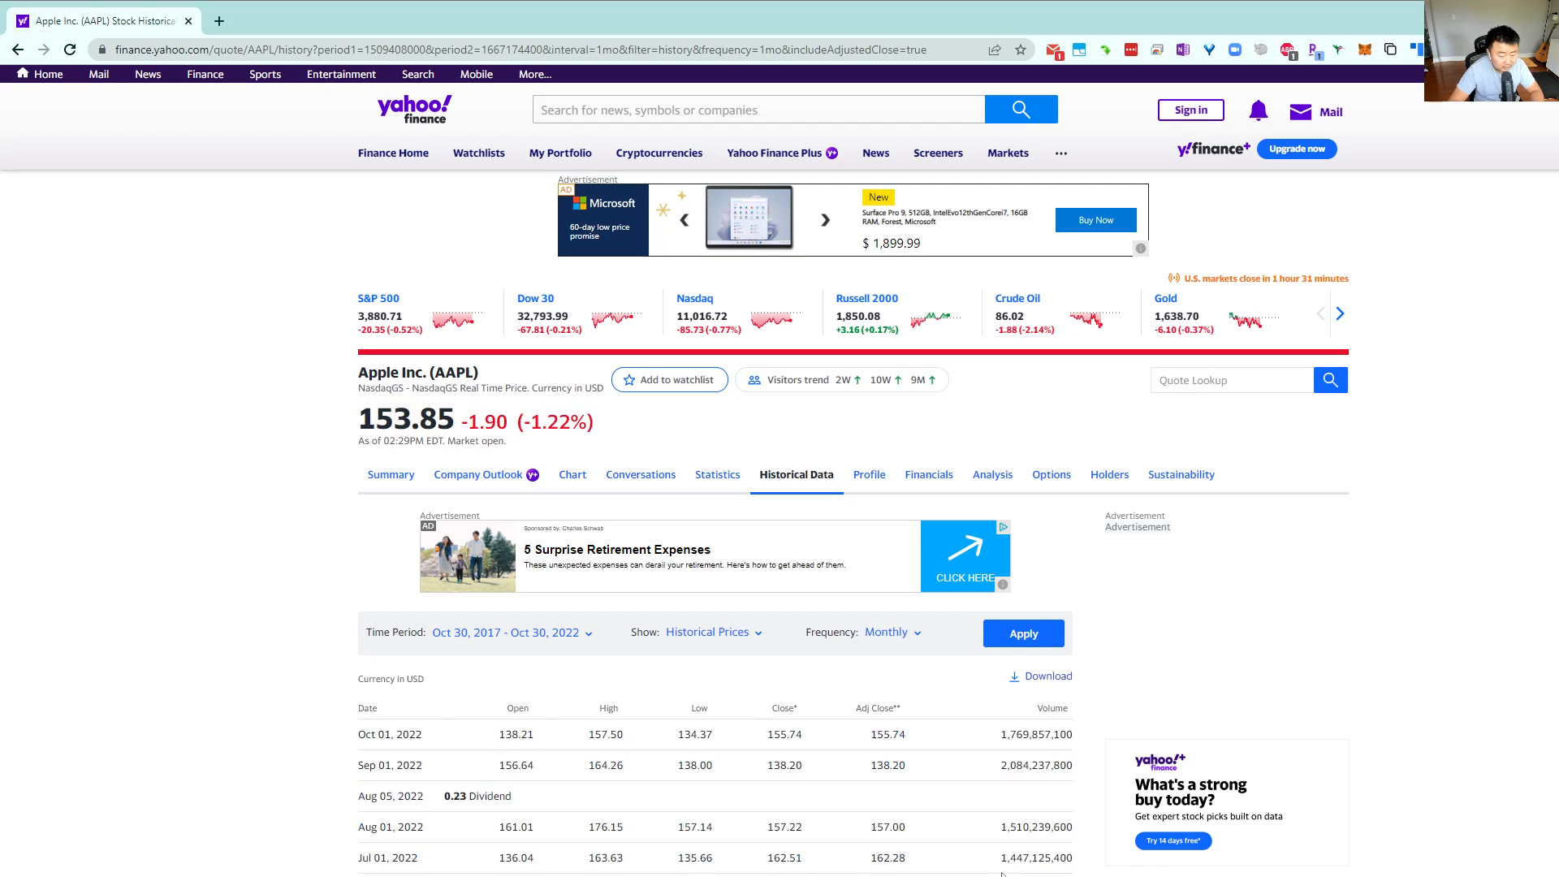
double_click(374, 711)
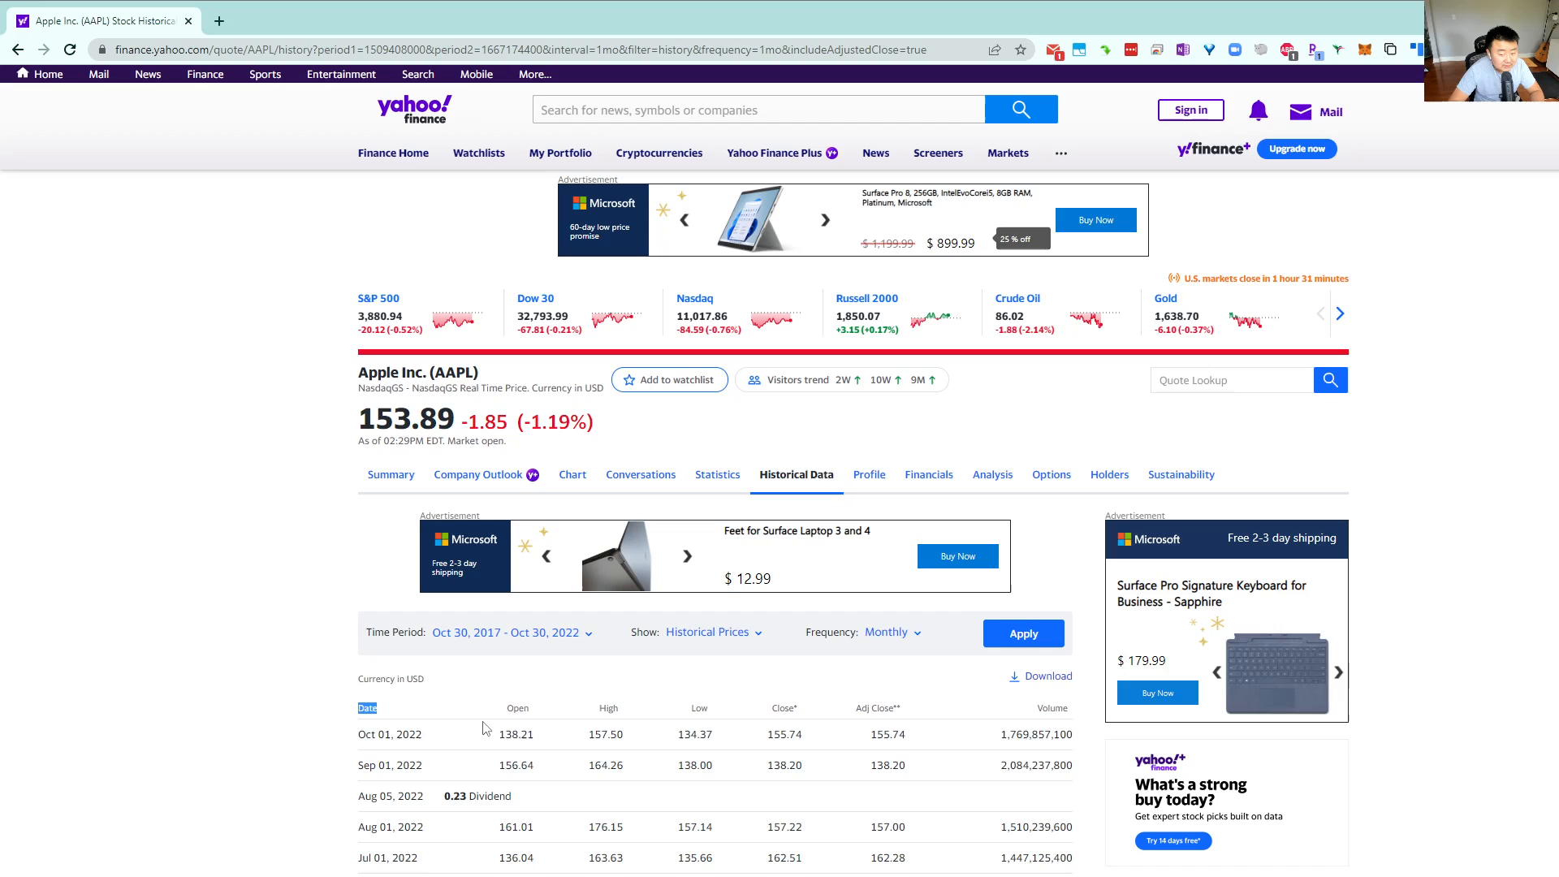
drag(358, 734, 414, 800)
click(380, 796)
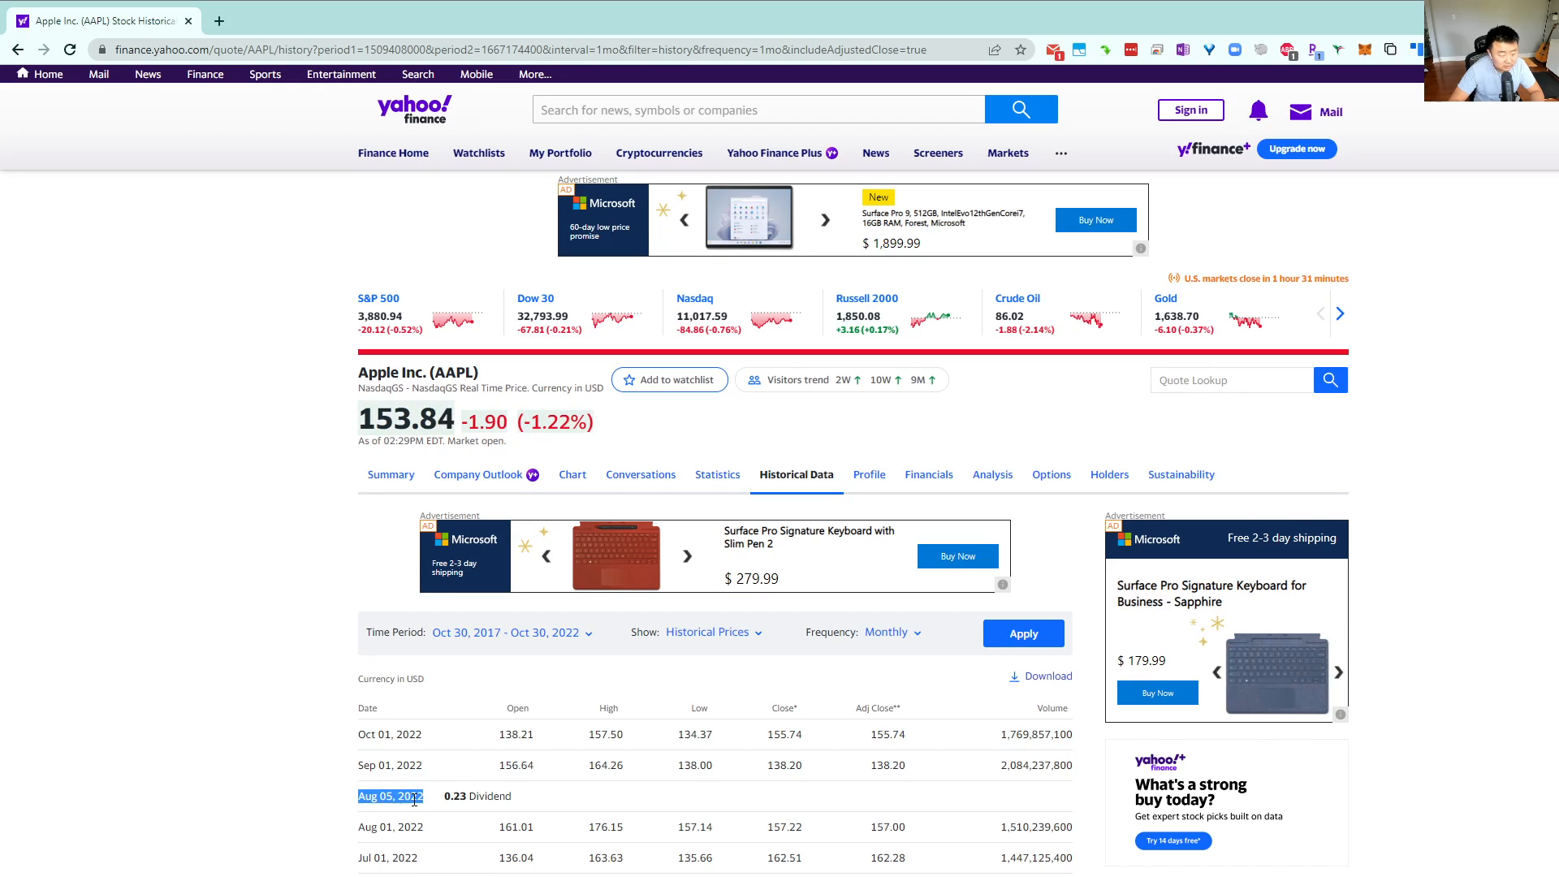
click(414, 800)
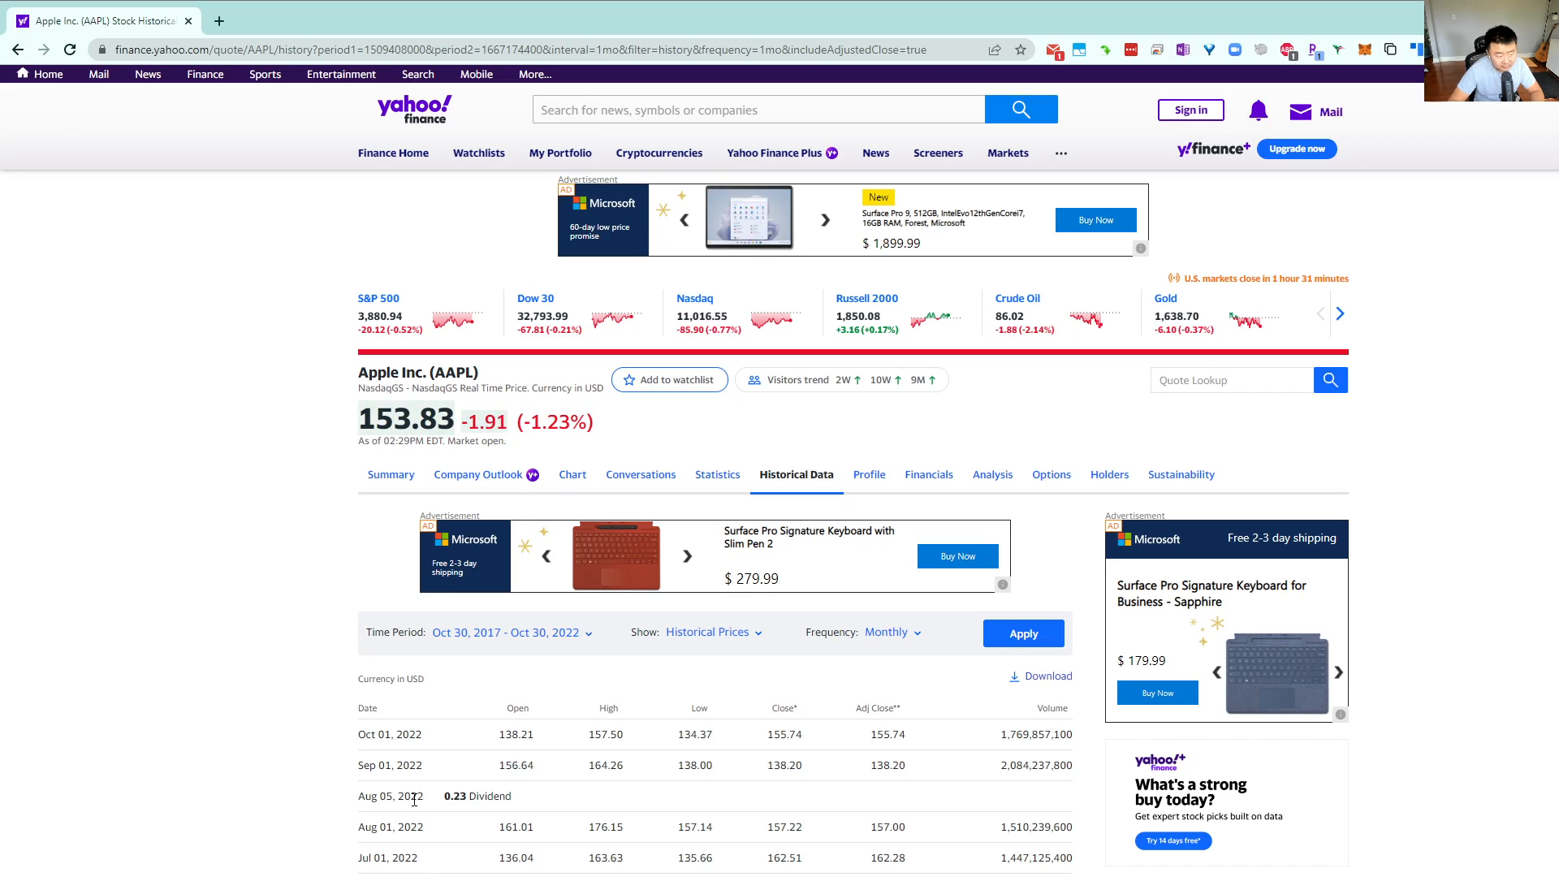
double_click(784, 736)
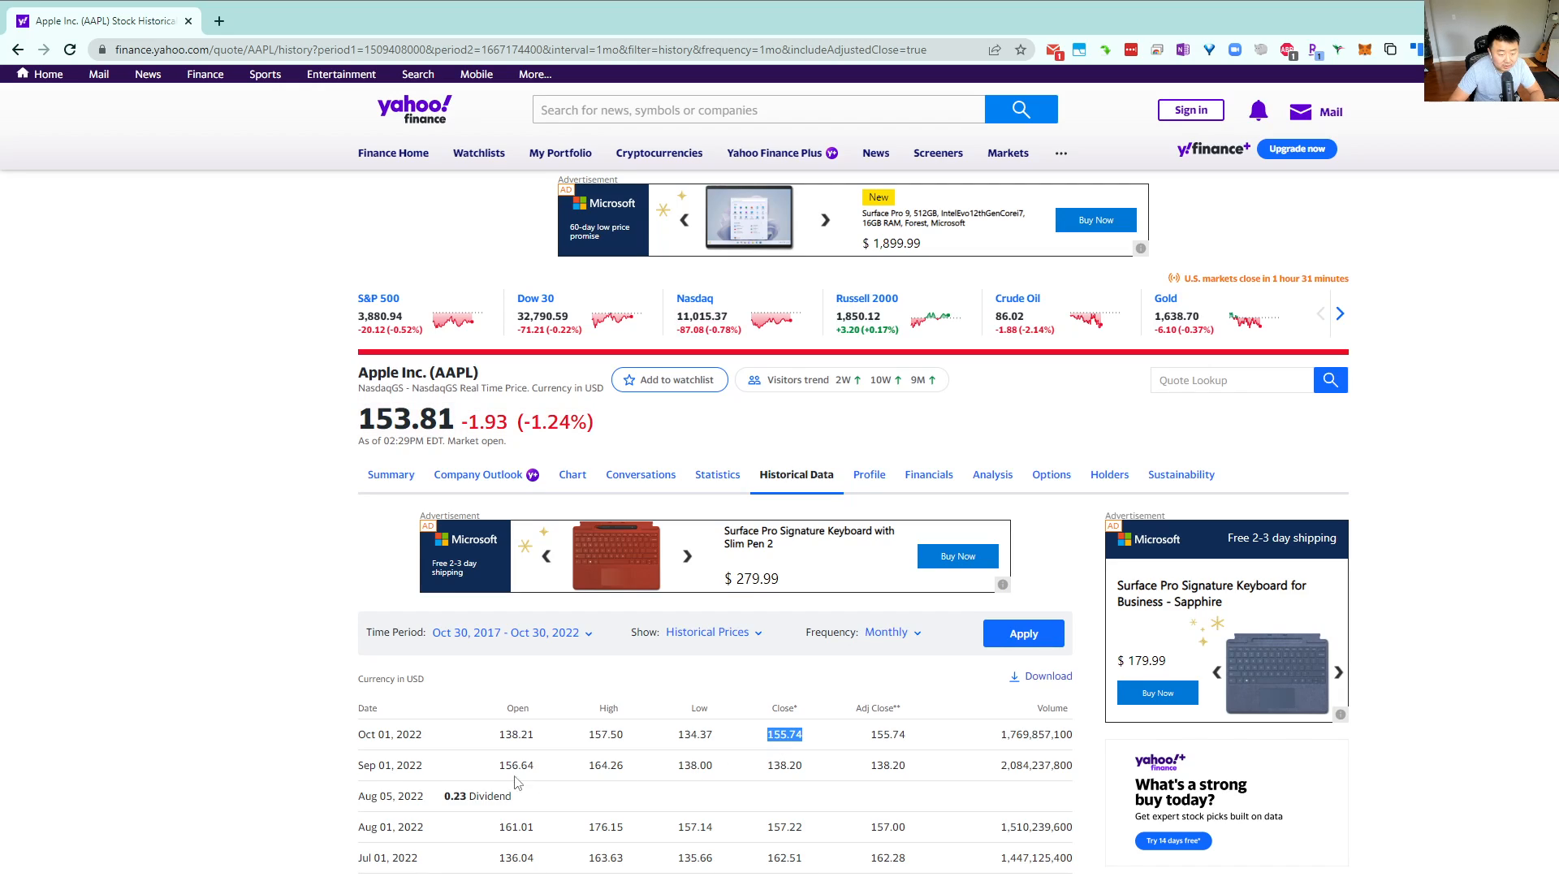
click(381, 770)
drag(386, 768, 771, 764)
double_click(788, 768)
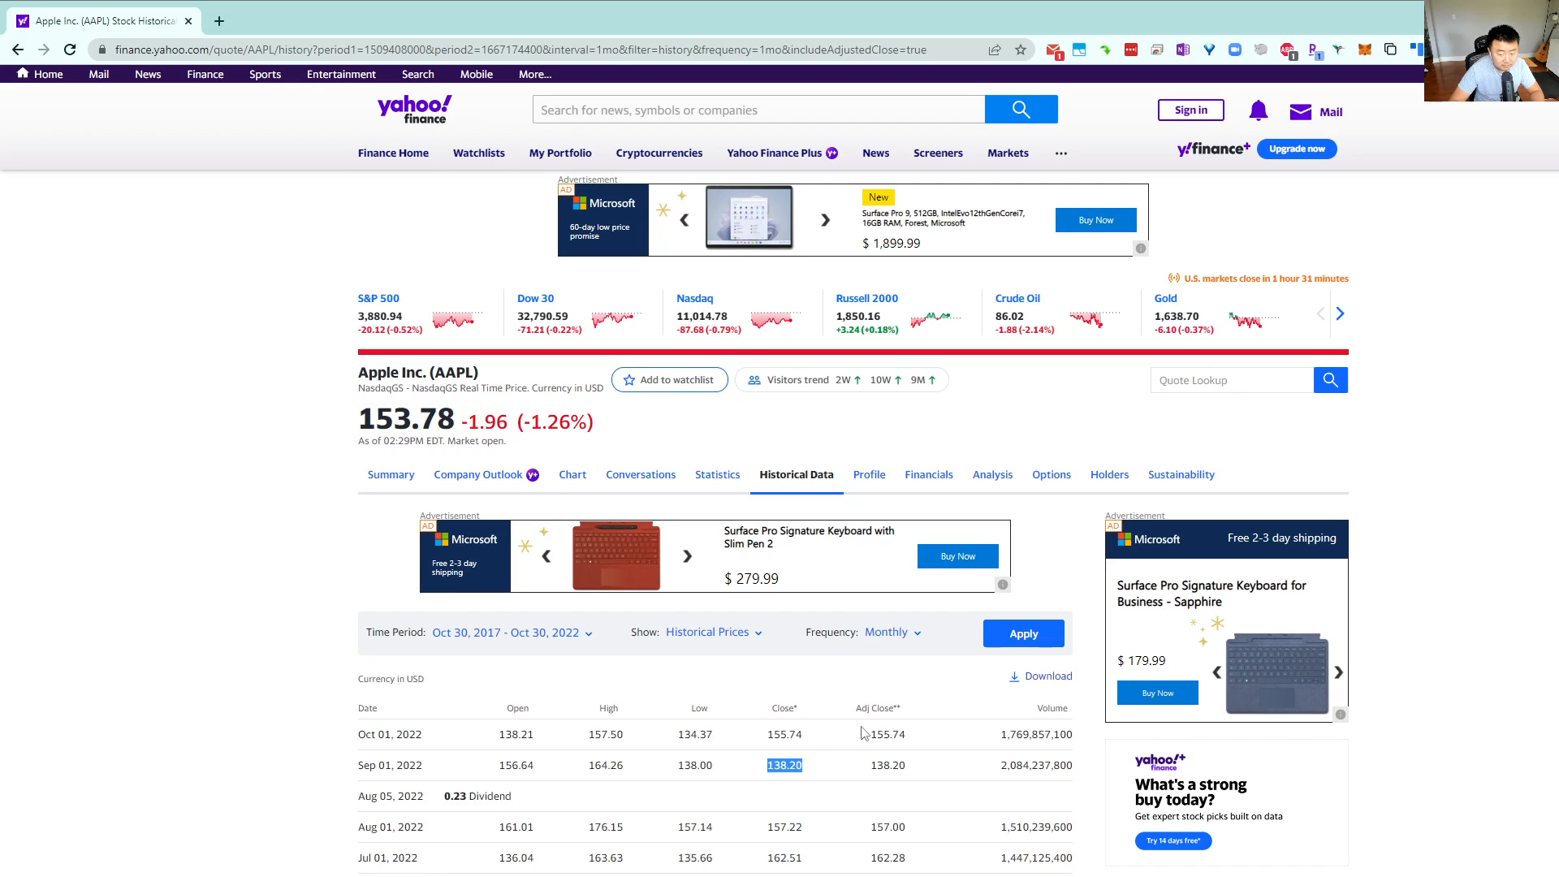
Find the "**" marker of the Adj Close column on the page to reach its footnote below the price table
double_click(883, 709)
click(899, 710)
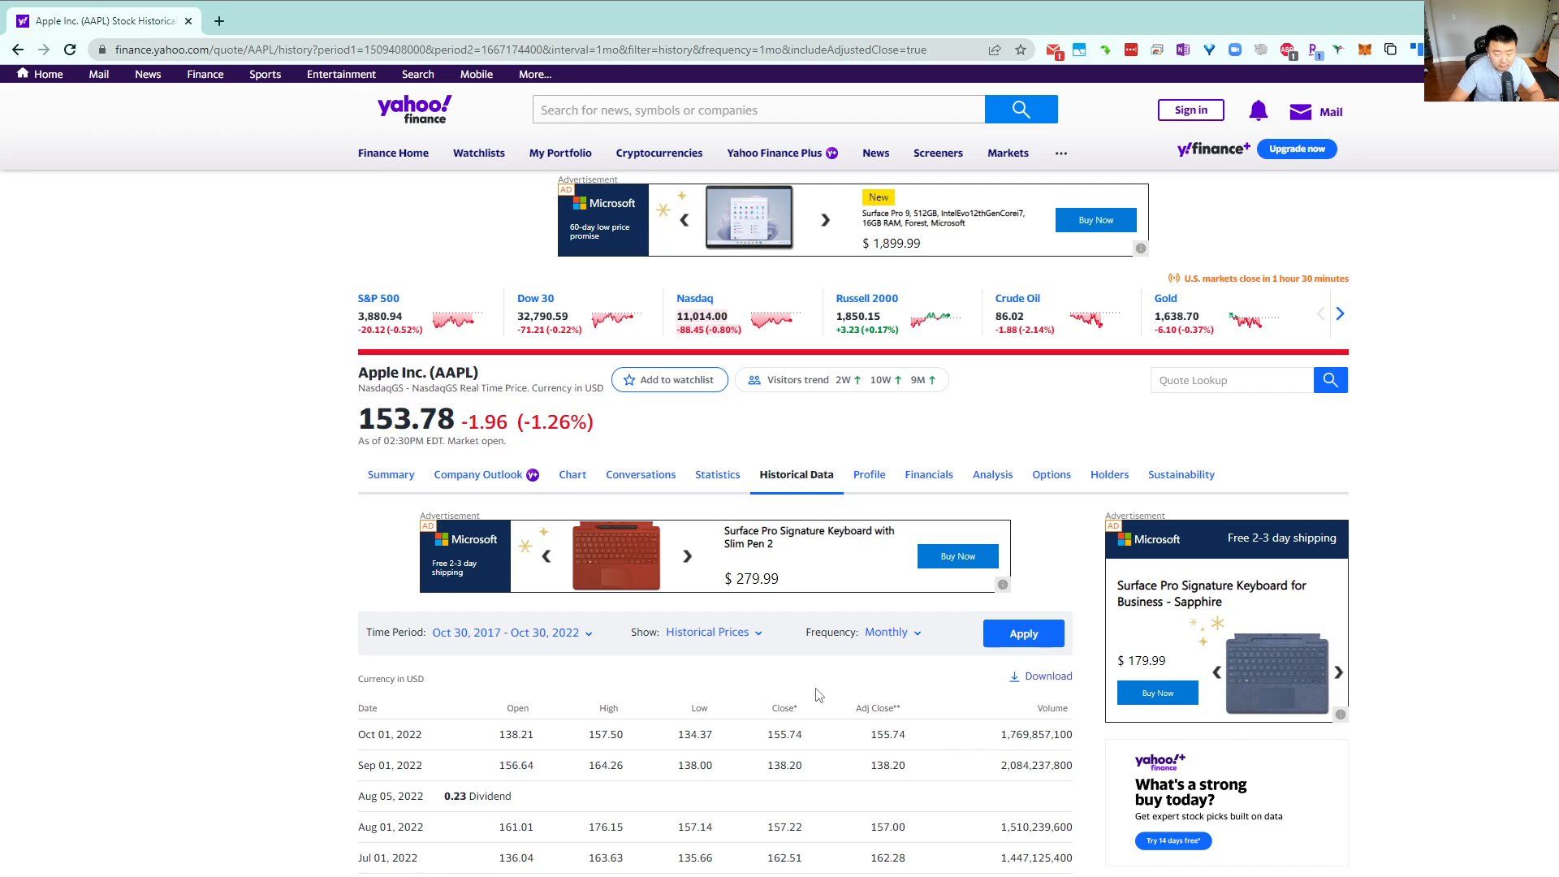
mouse_move(889, 706)
mouse_down()
mouse_move(908, 710)
mouse_move(895, 709)
mouse_up()
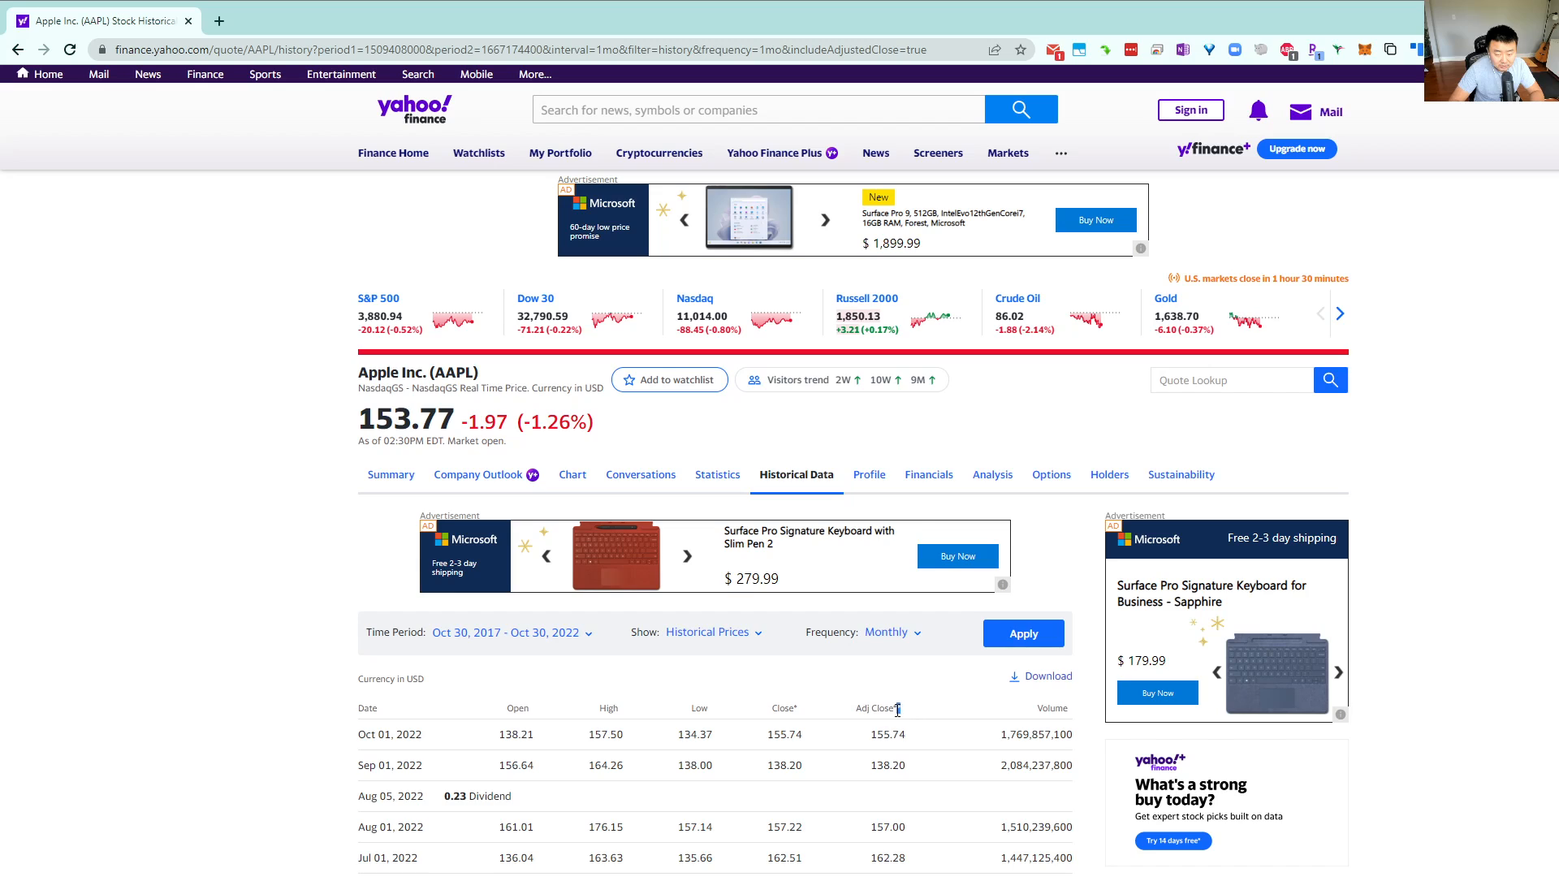
key(ctrl+f)
key(Return)
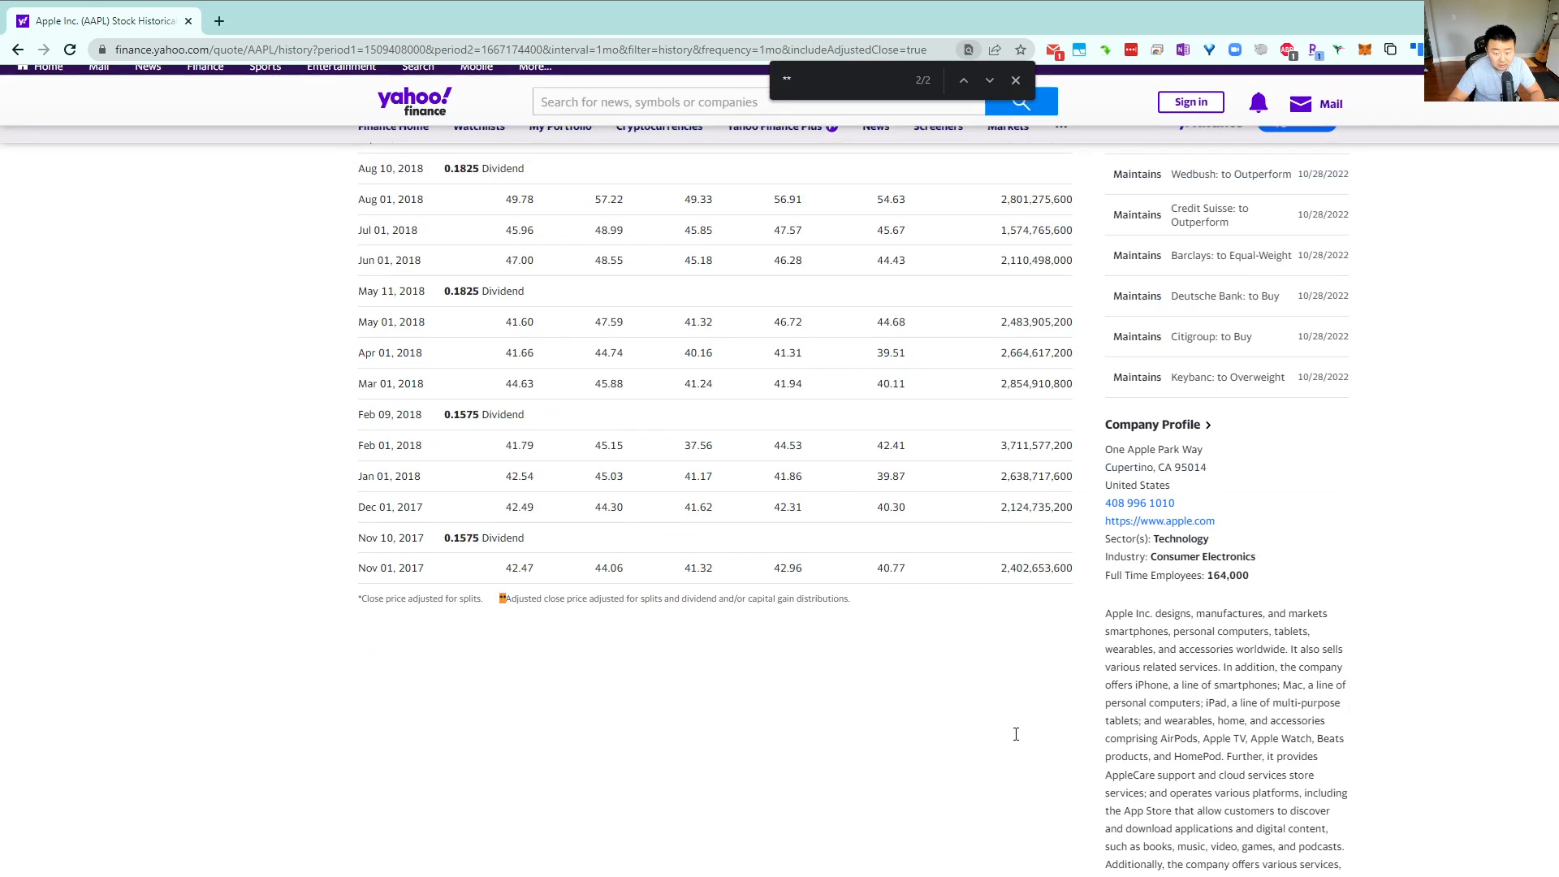
triple_click(512, 601)
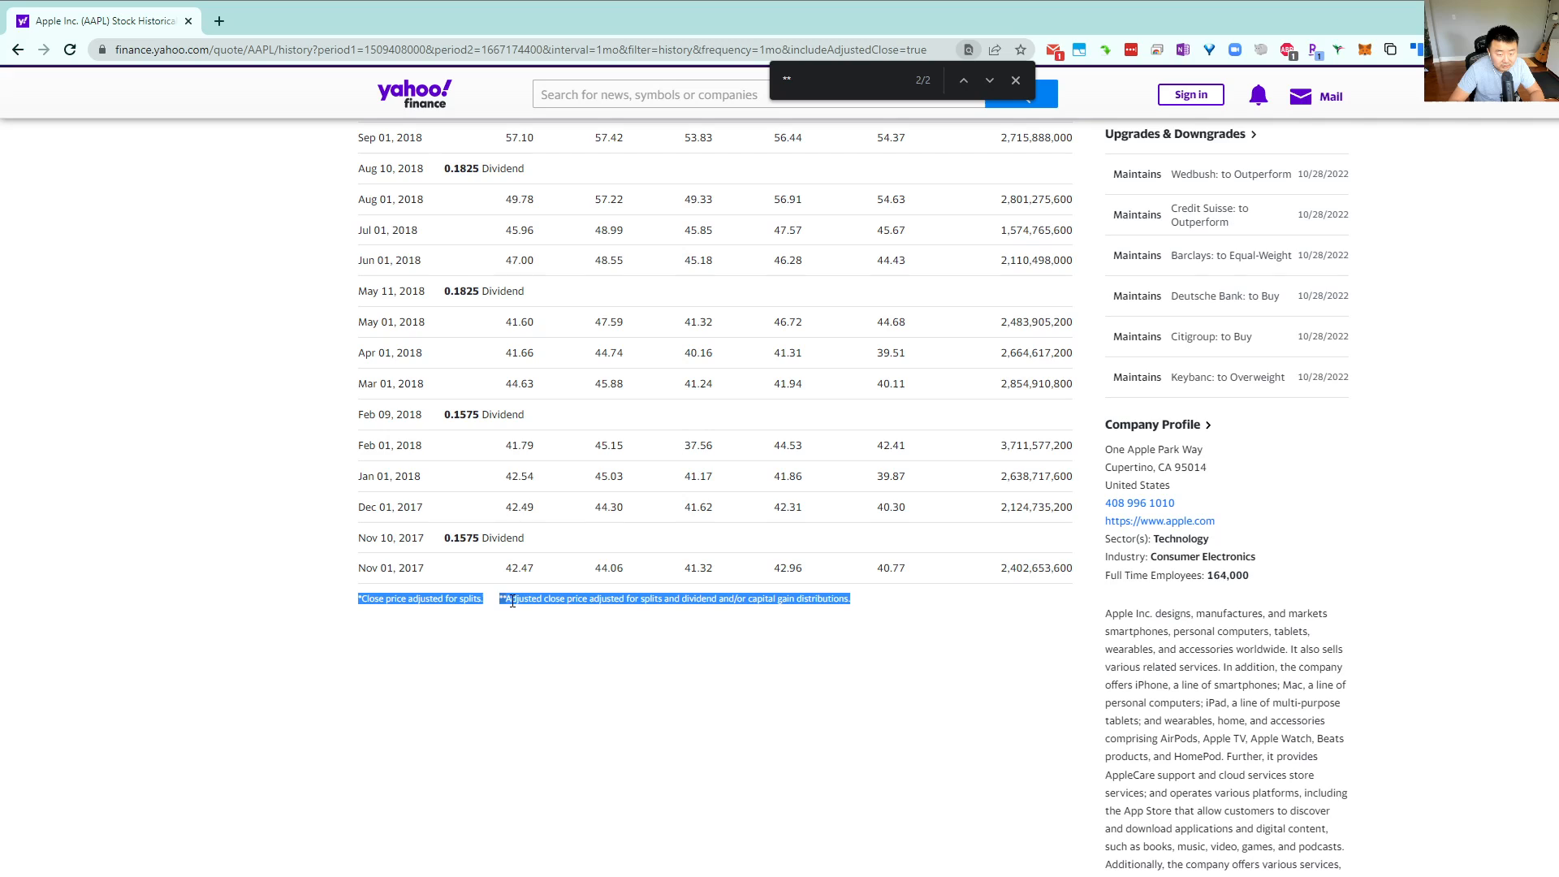
Enlarge the page to 150% and read the footnote on how the adjusted close price is adjusted
key(ctrl+plus)
key(ctrl+plus)
key(ctrl+plus)
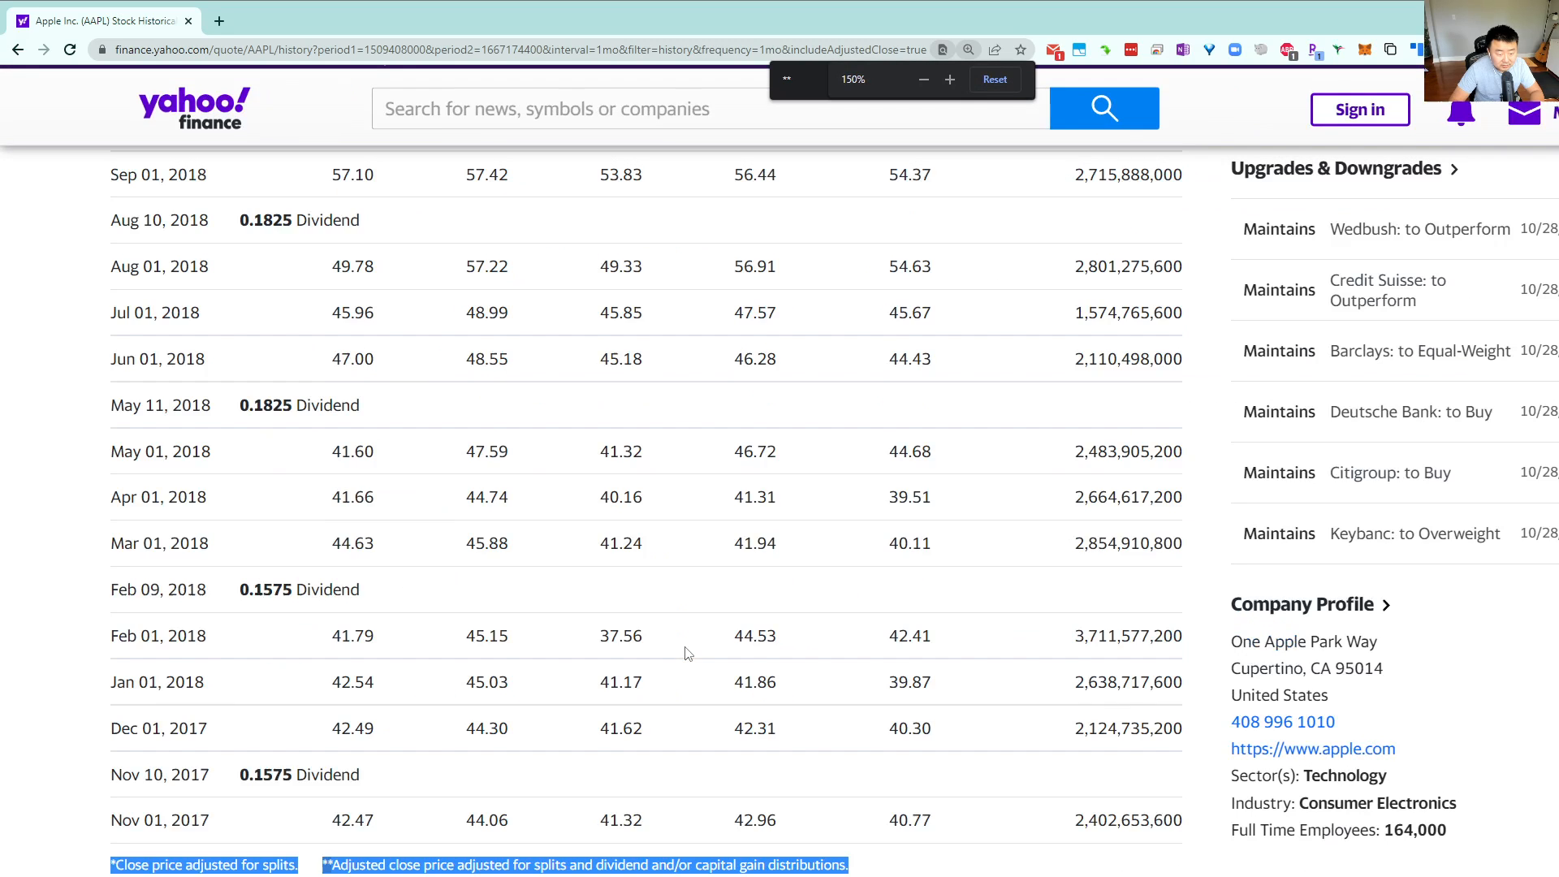
drag(360, 640, 744, 619)
click(543, 637)
double_click(773, 627)
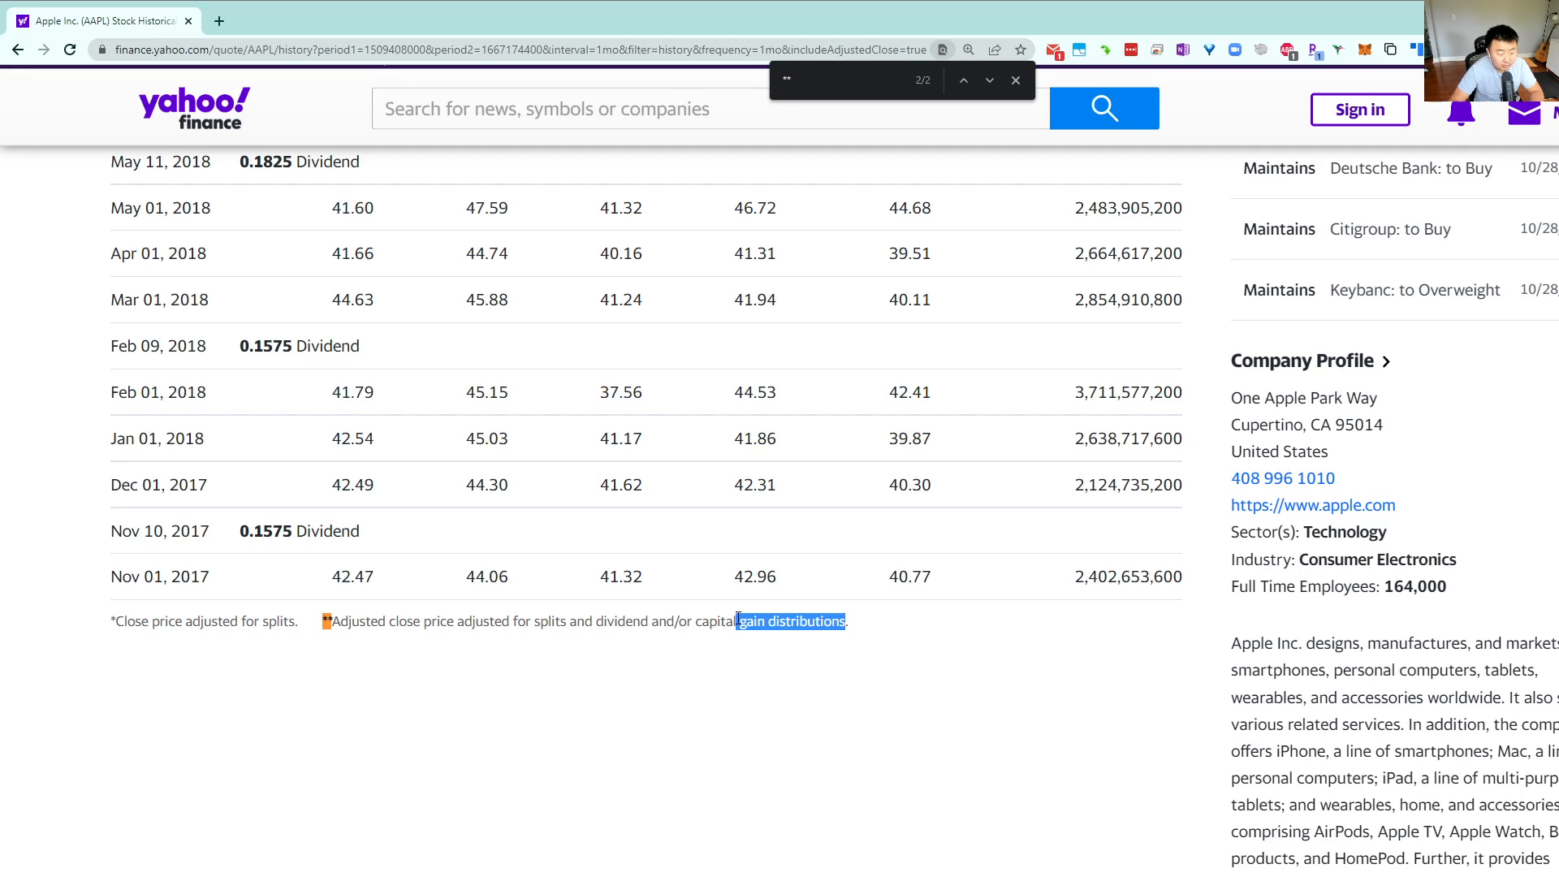
drag(738, 619, 678, 622)
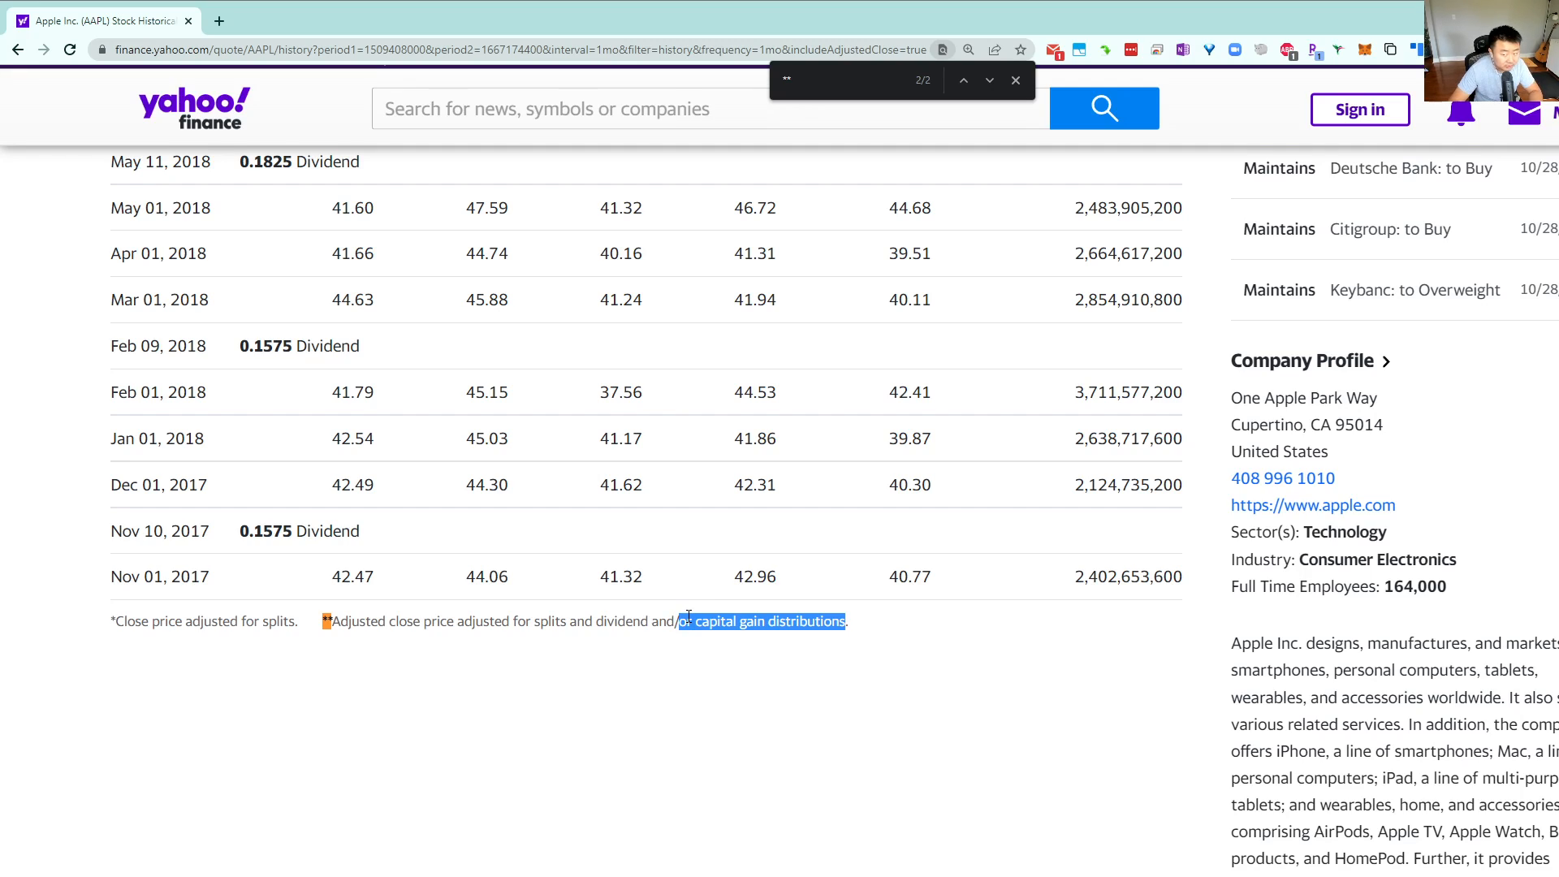
drag(689, 618, 624, 614)
double_click(549, 617)
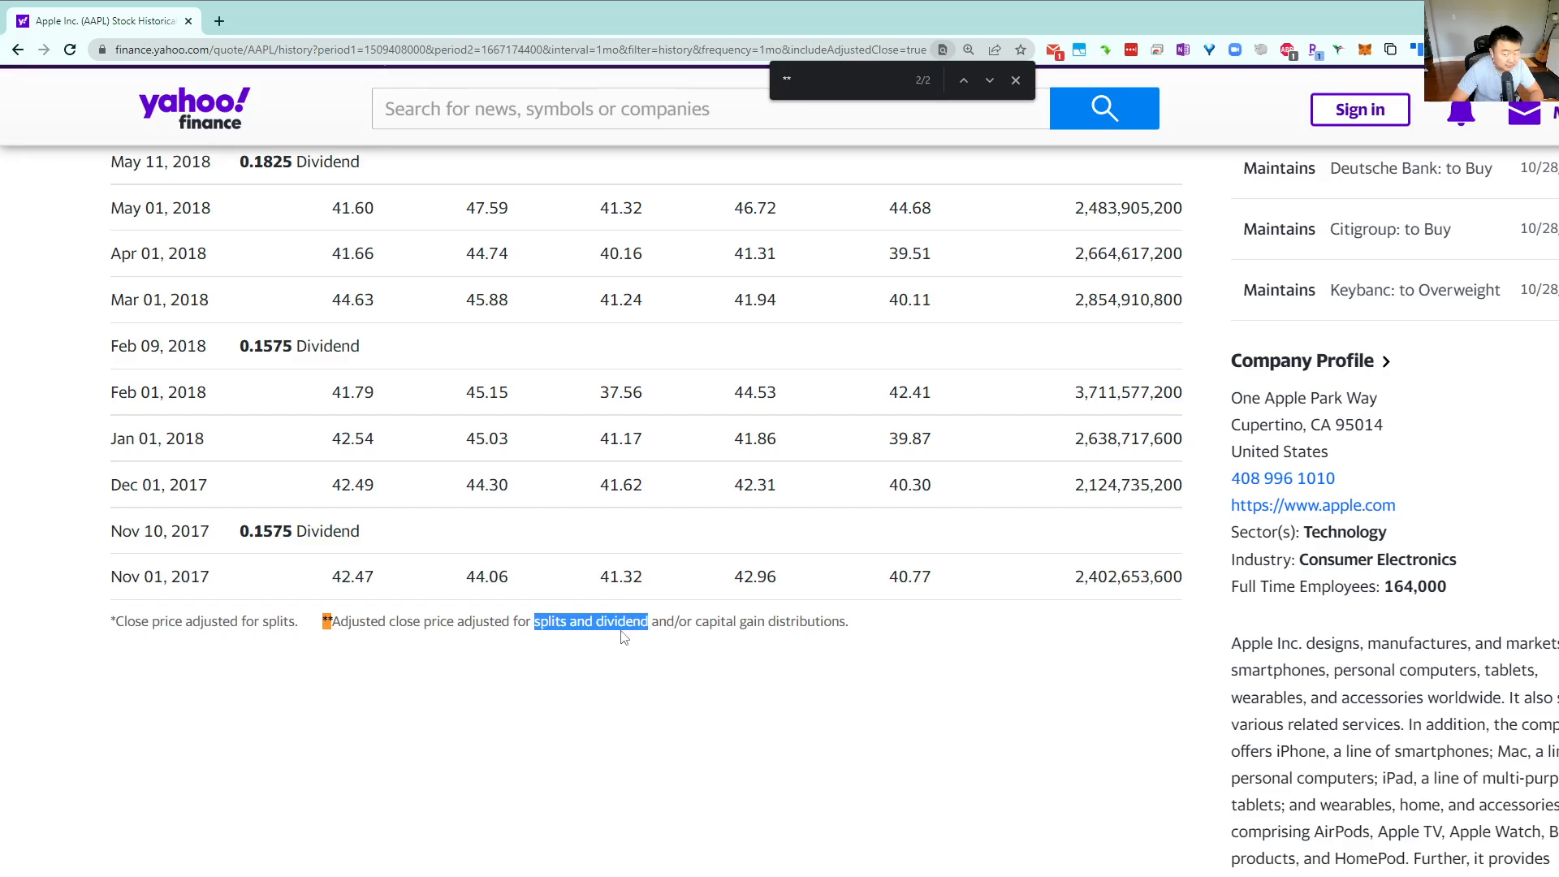
click(623, 638)
Review the Close and Adj Close columns at the start of the price table at 125% zoom, and close the page search
scroll(1033, 845, up, 20)
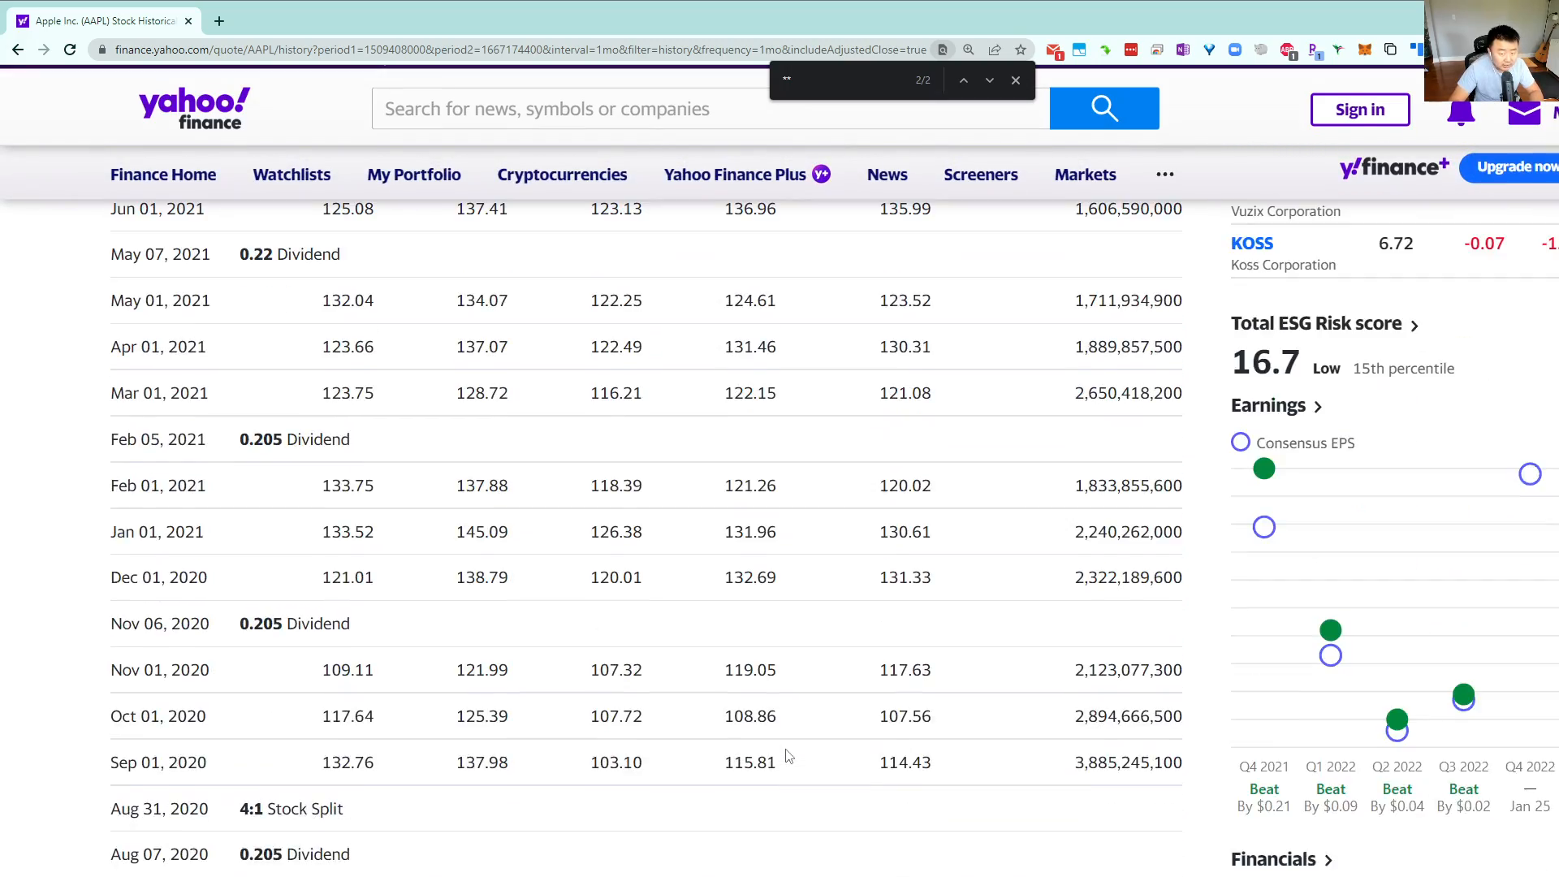
scroll(786, 756, up, 17)
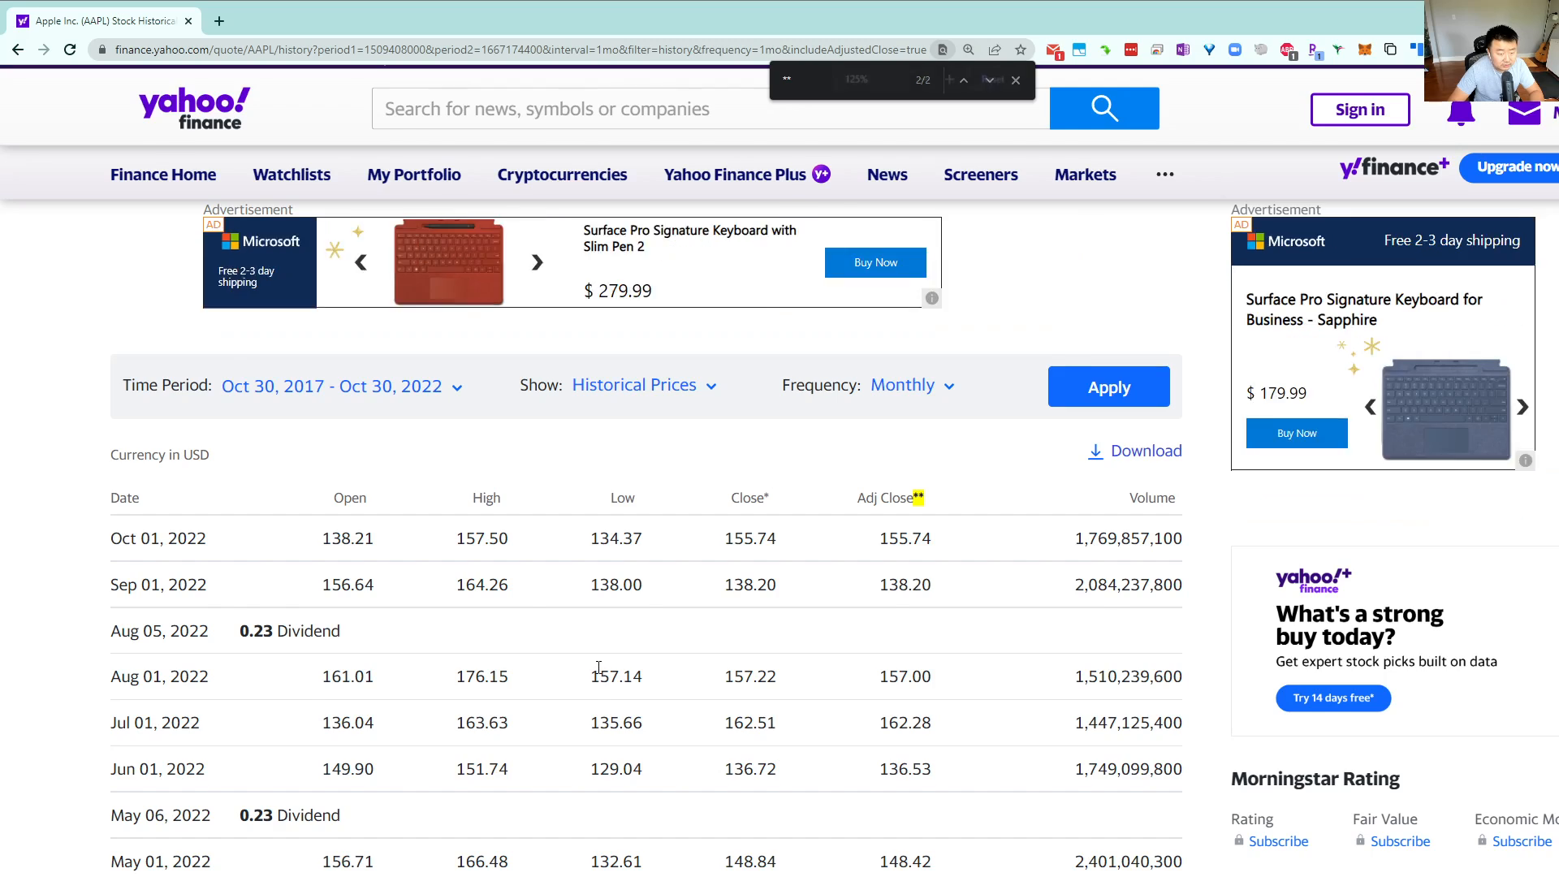
key(ctrl+minus)
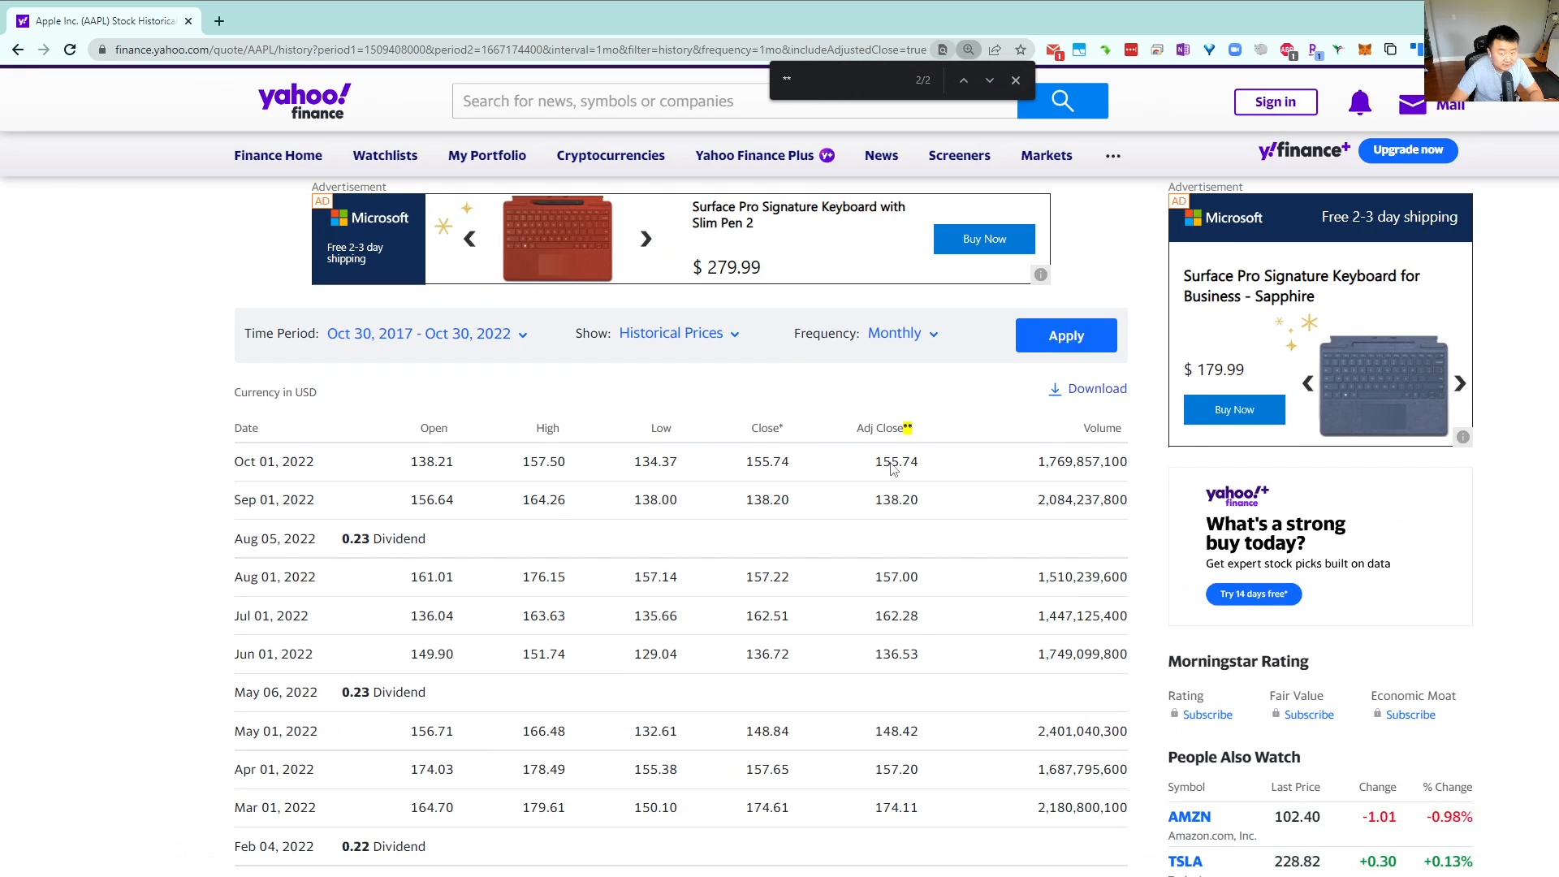
drag(685, 334, 924, 335)
drag(876, 440, 935, 444)
double_click(935, 443)
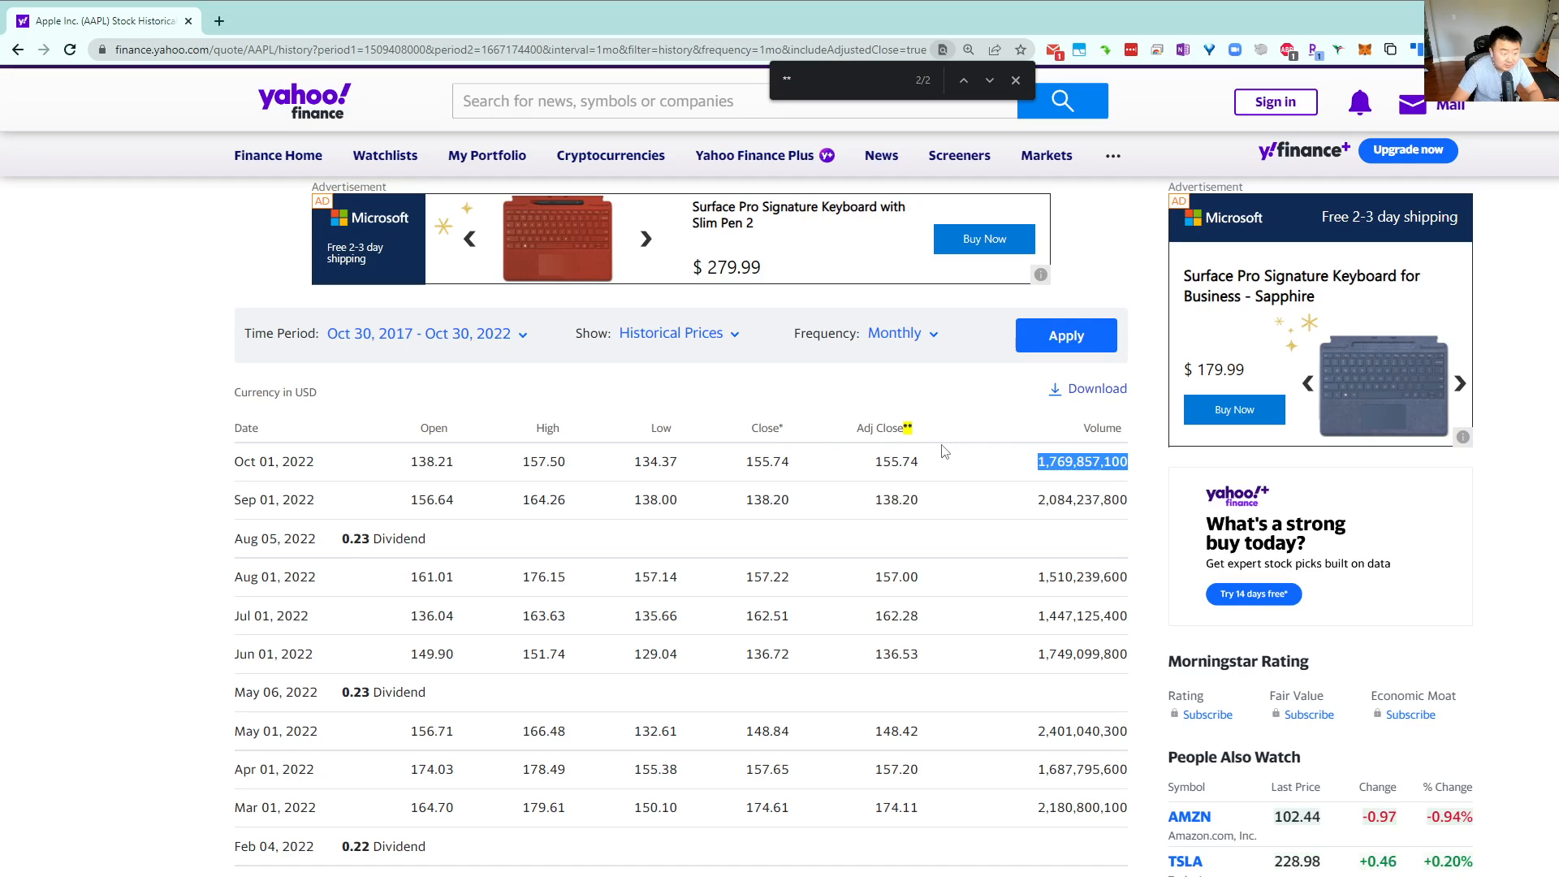
click(942, 451)
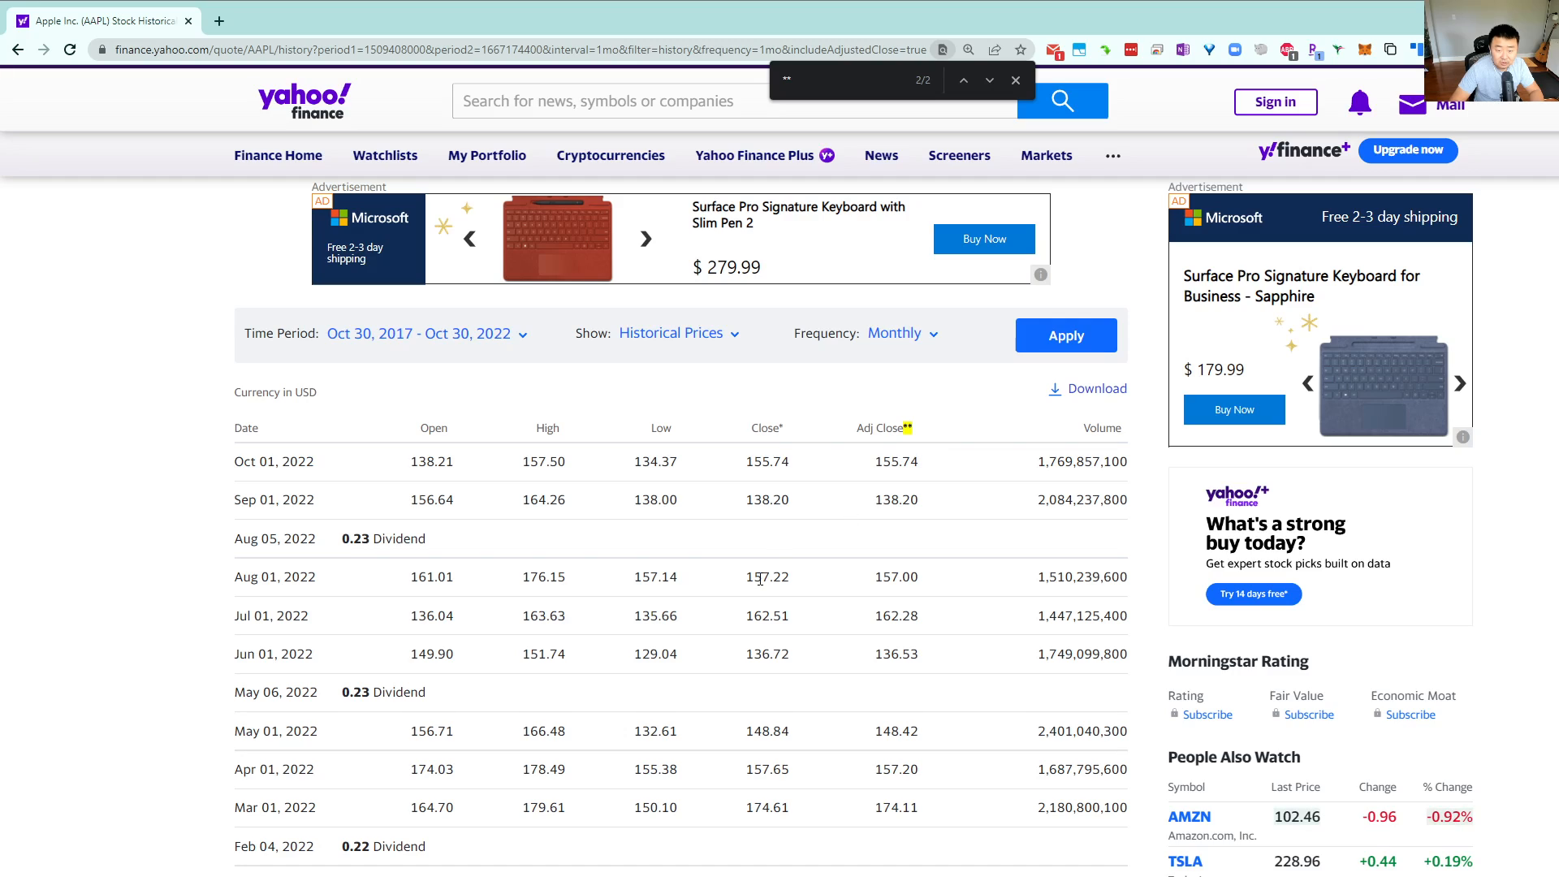
triple_click(897, 432)
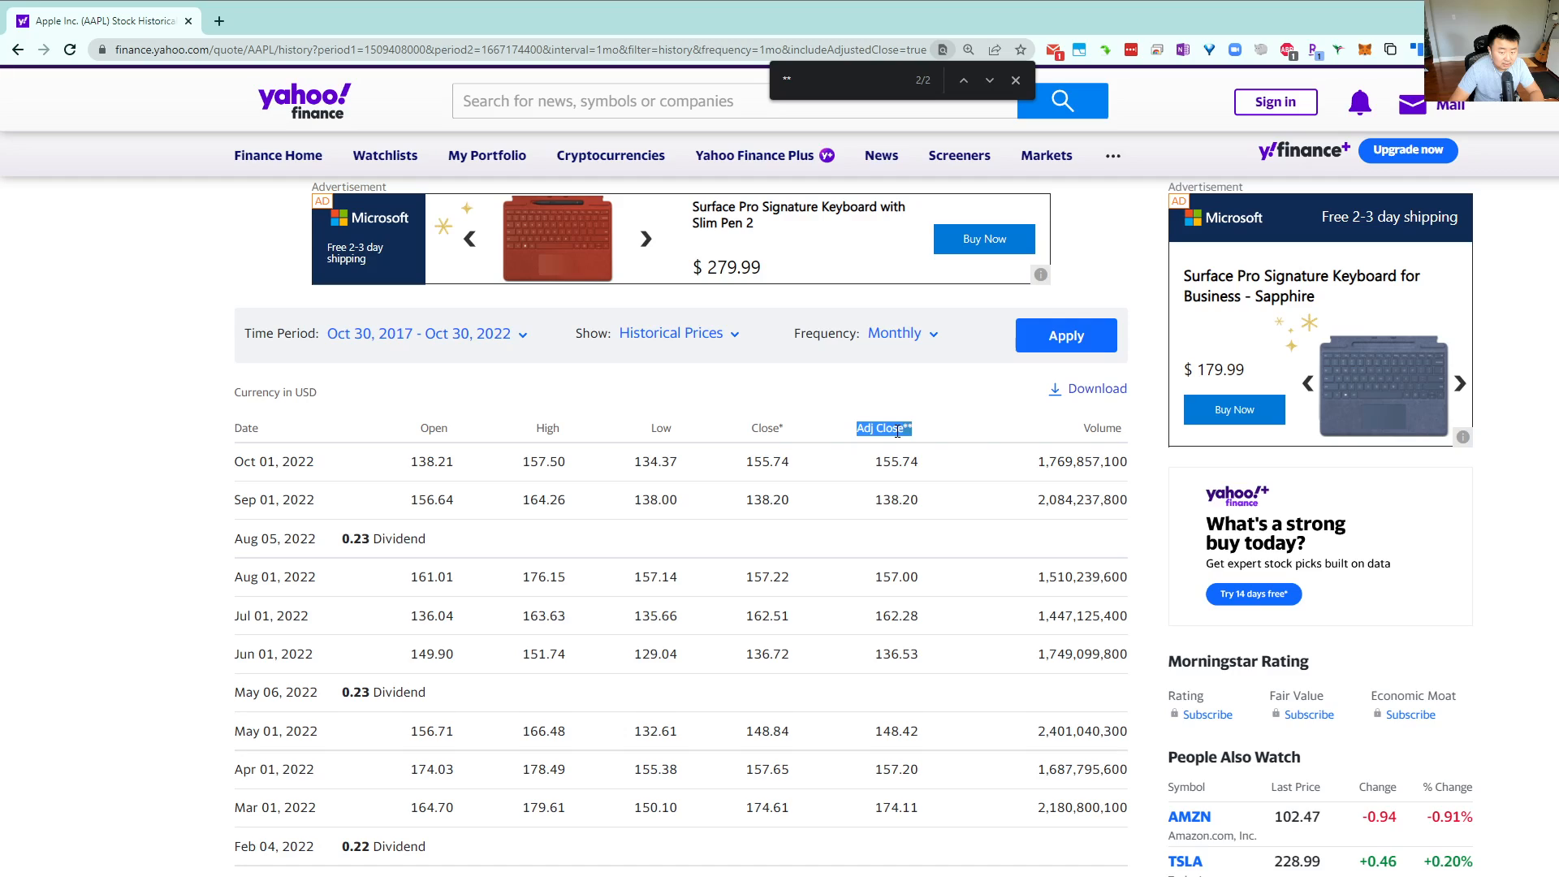
click(902, 430)
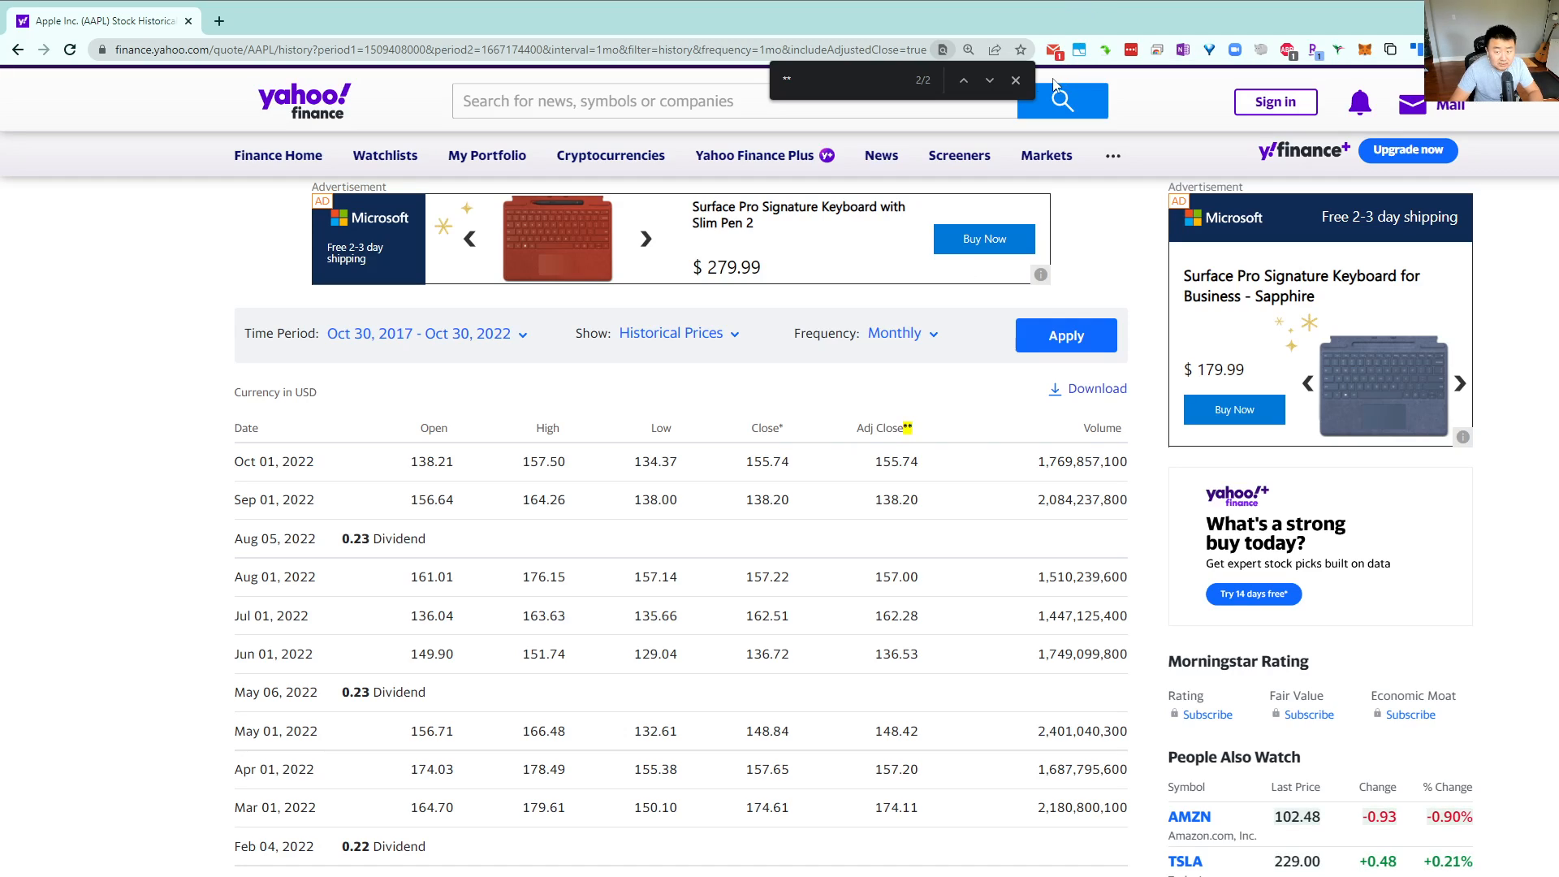
click(1015, 80)
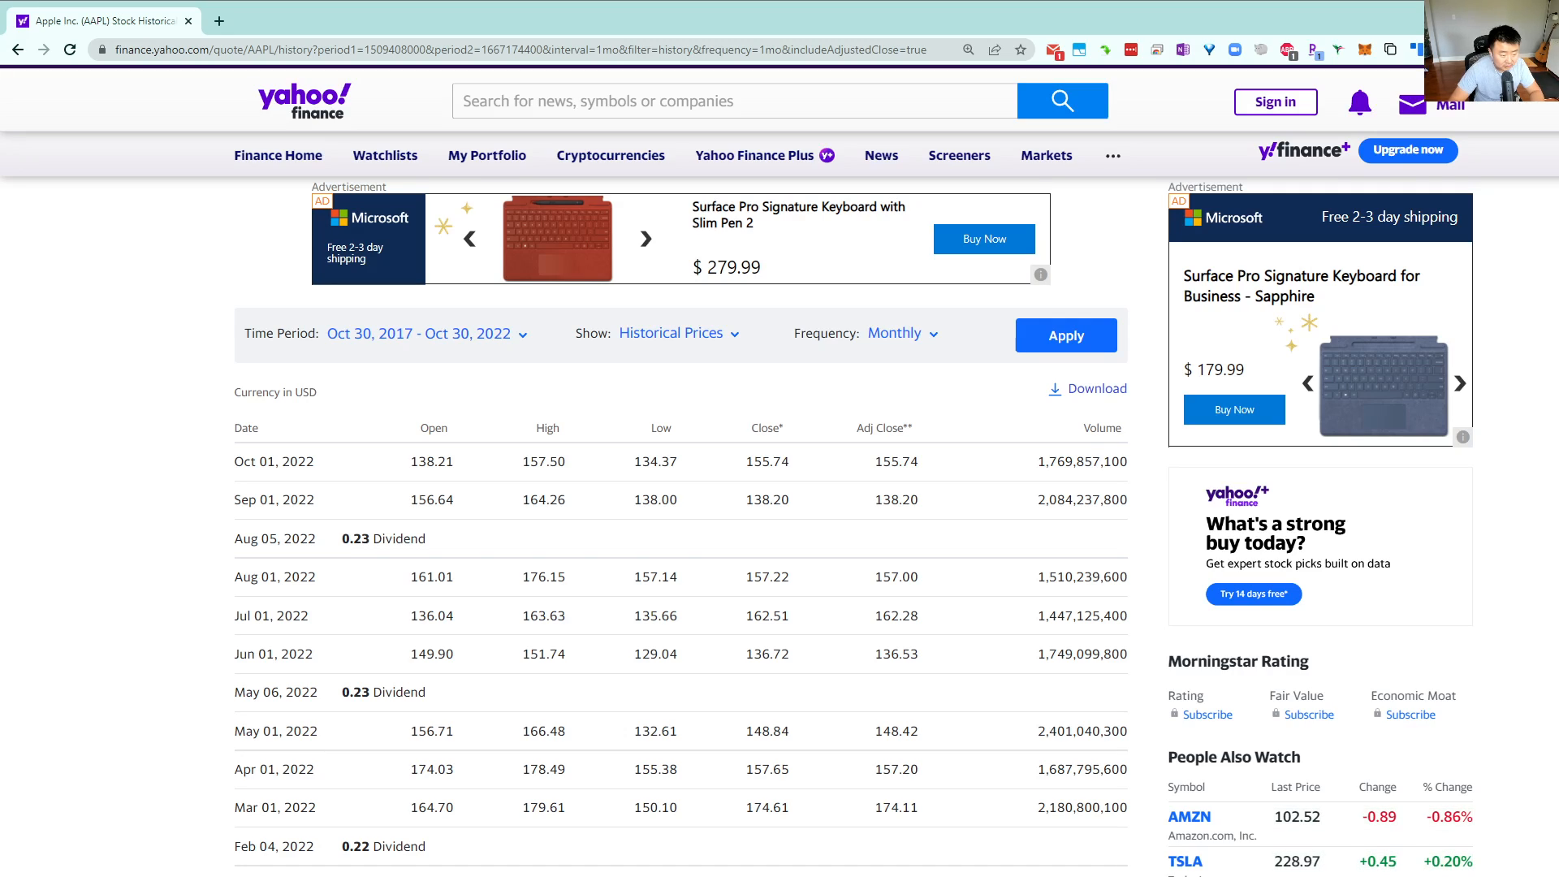
Switch to AAPL.csv in Excel, enlarge the sheet view and widen the Date column to fit its dates
key(alt+Tab)
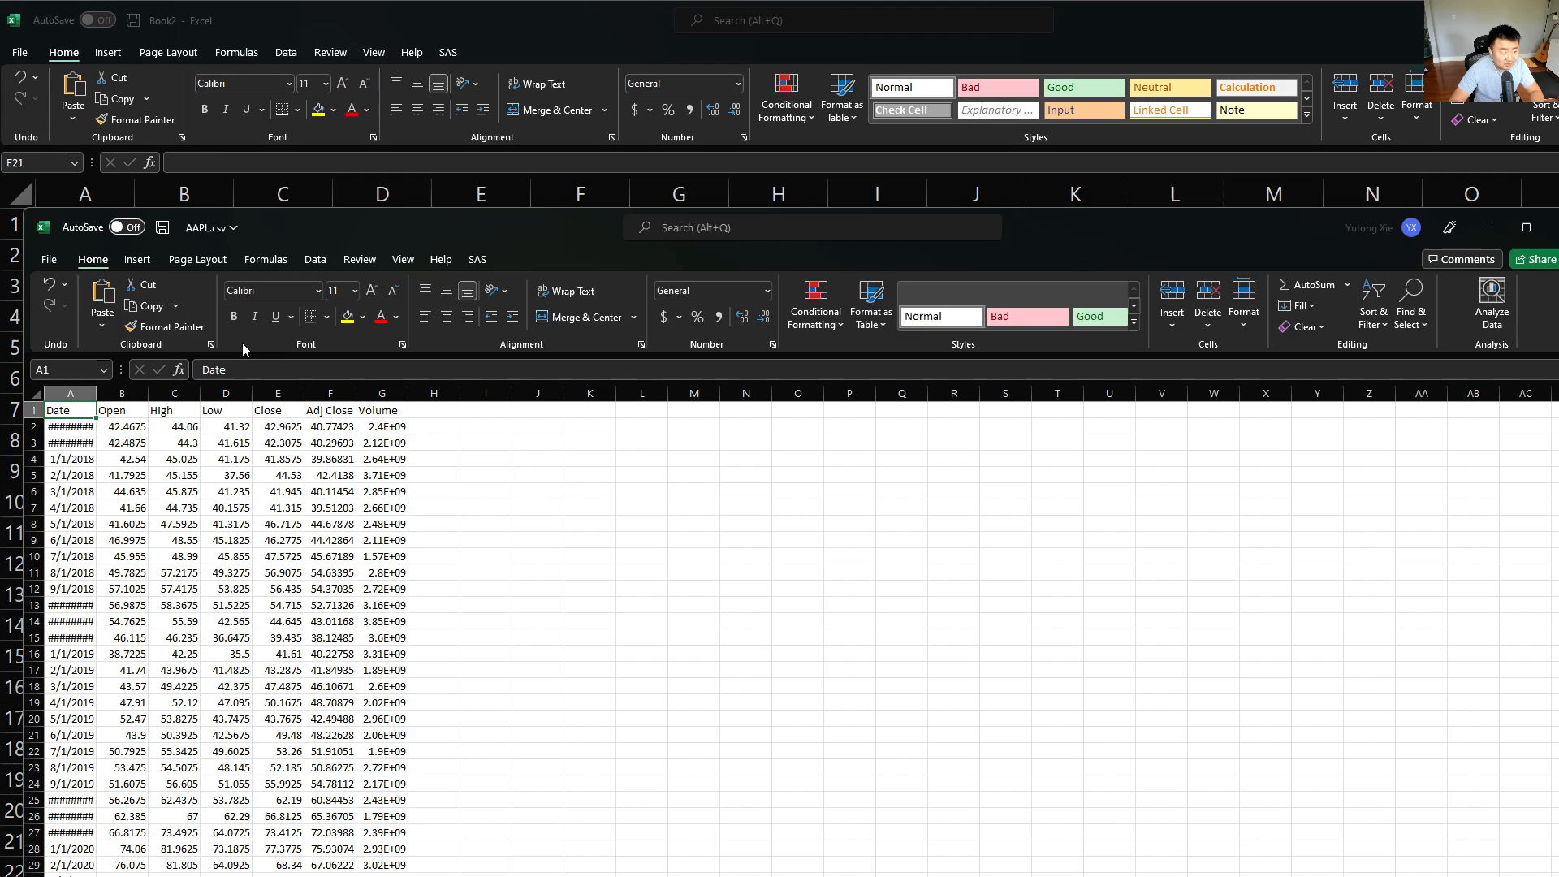
click(229, 522)
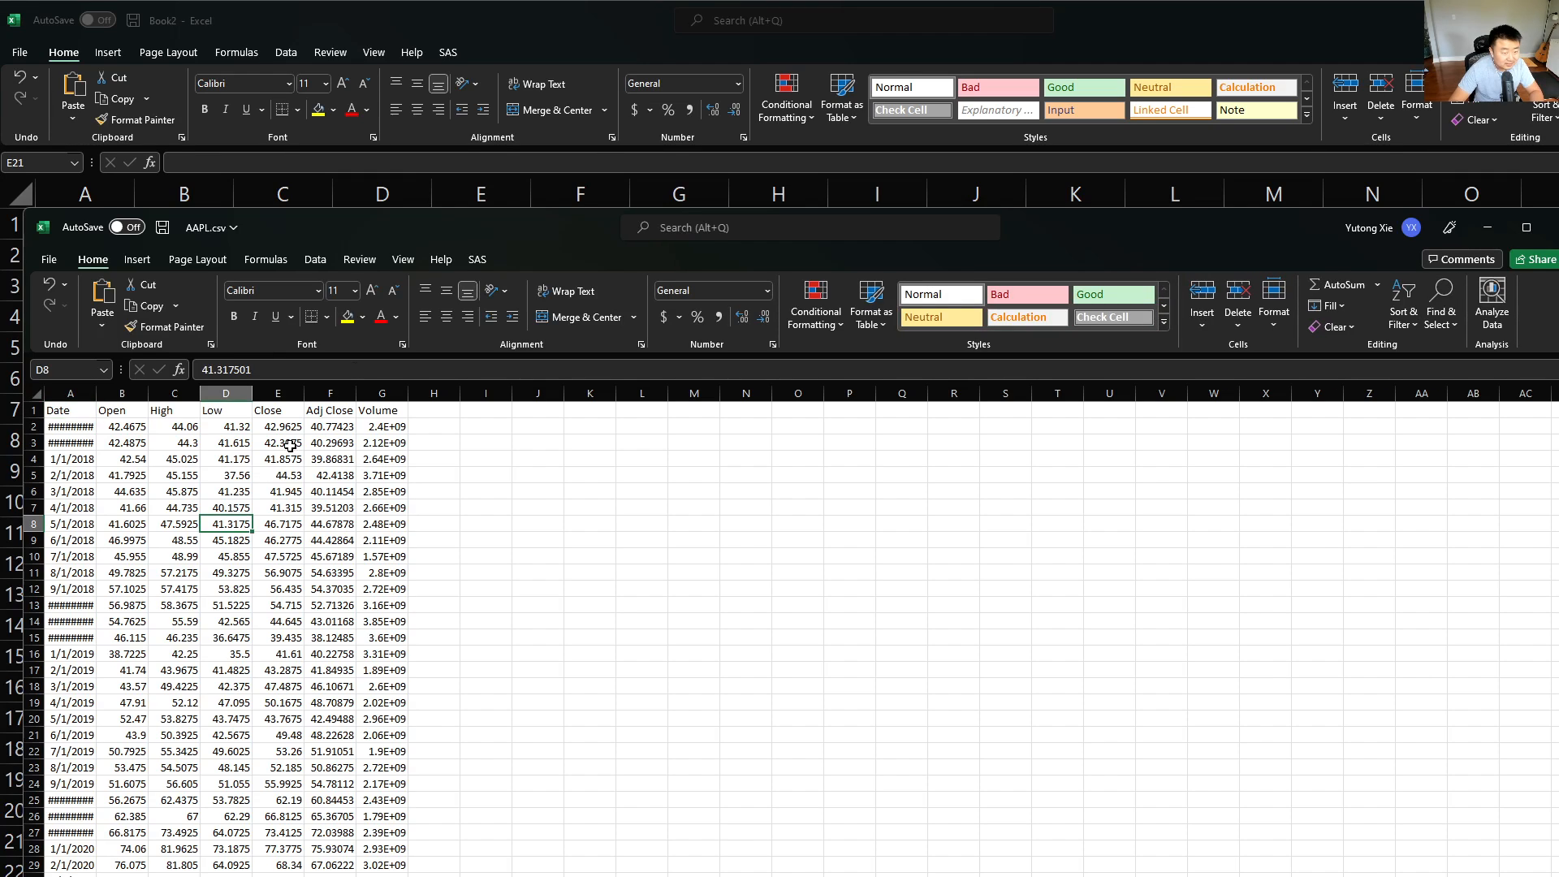
drag(511, 237, 528, 62)
ctrl+scroll(264, 433, up, 6)
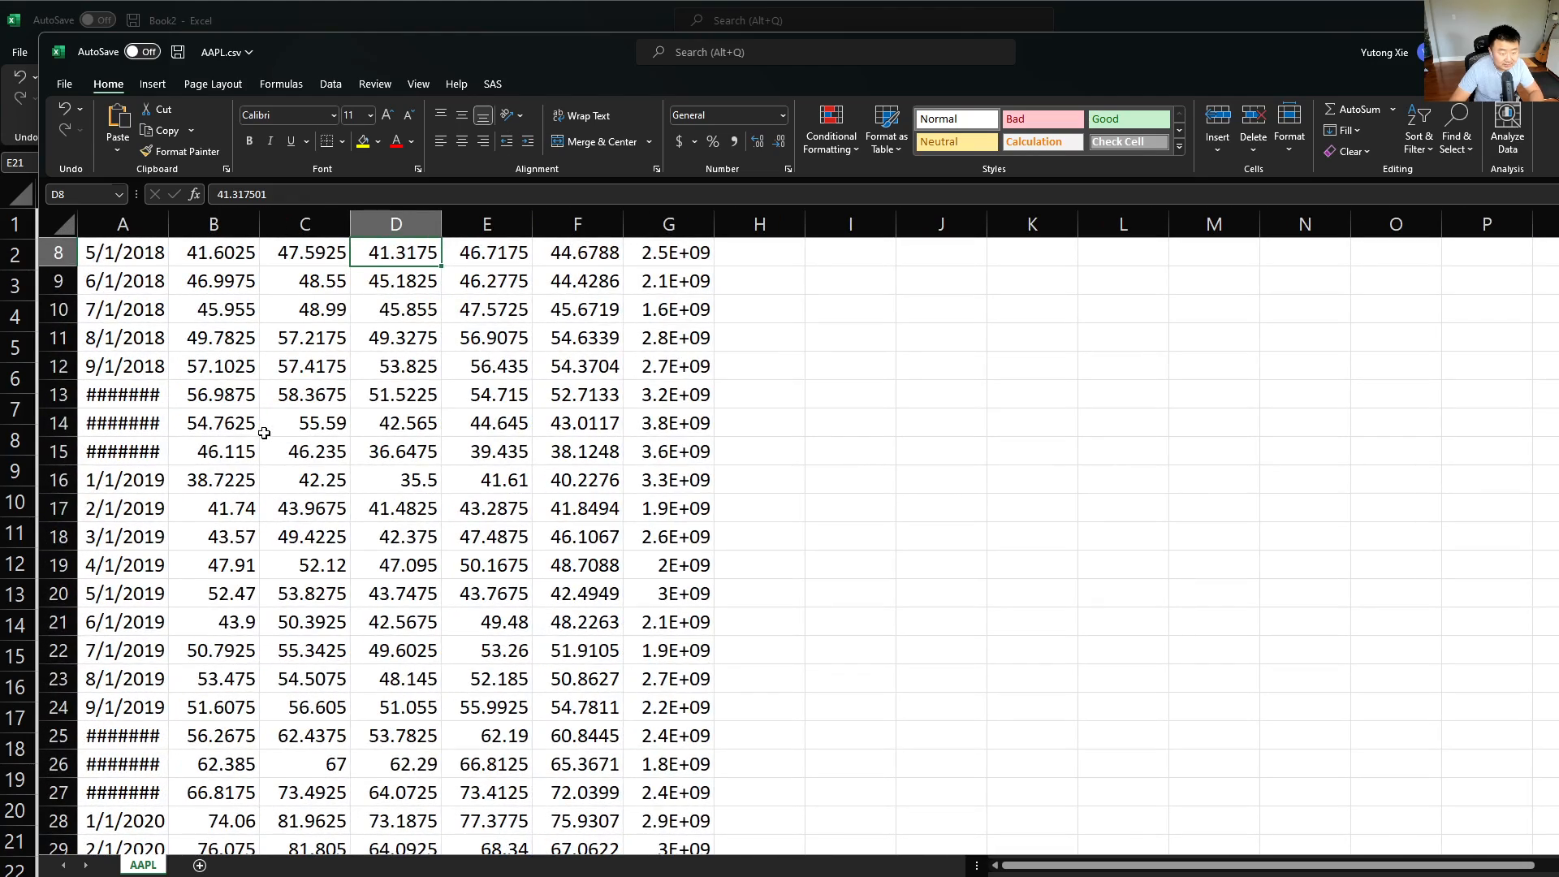
scroll(237, 440, up, 3)
double_click(168, 224)
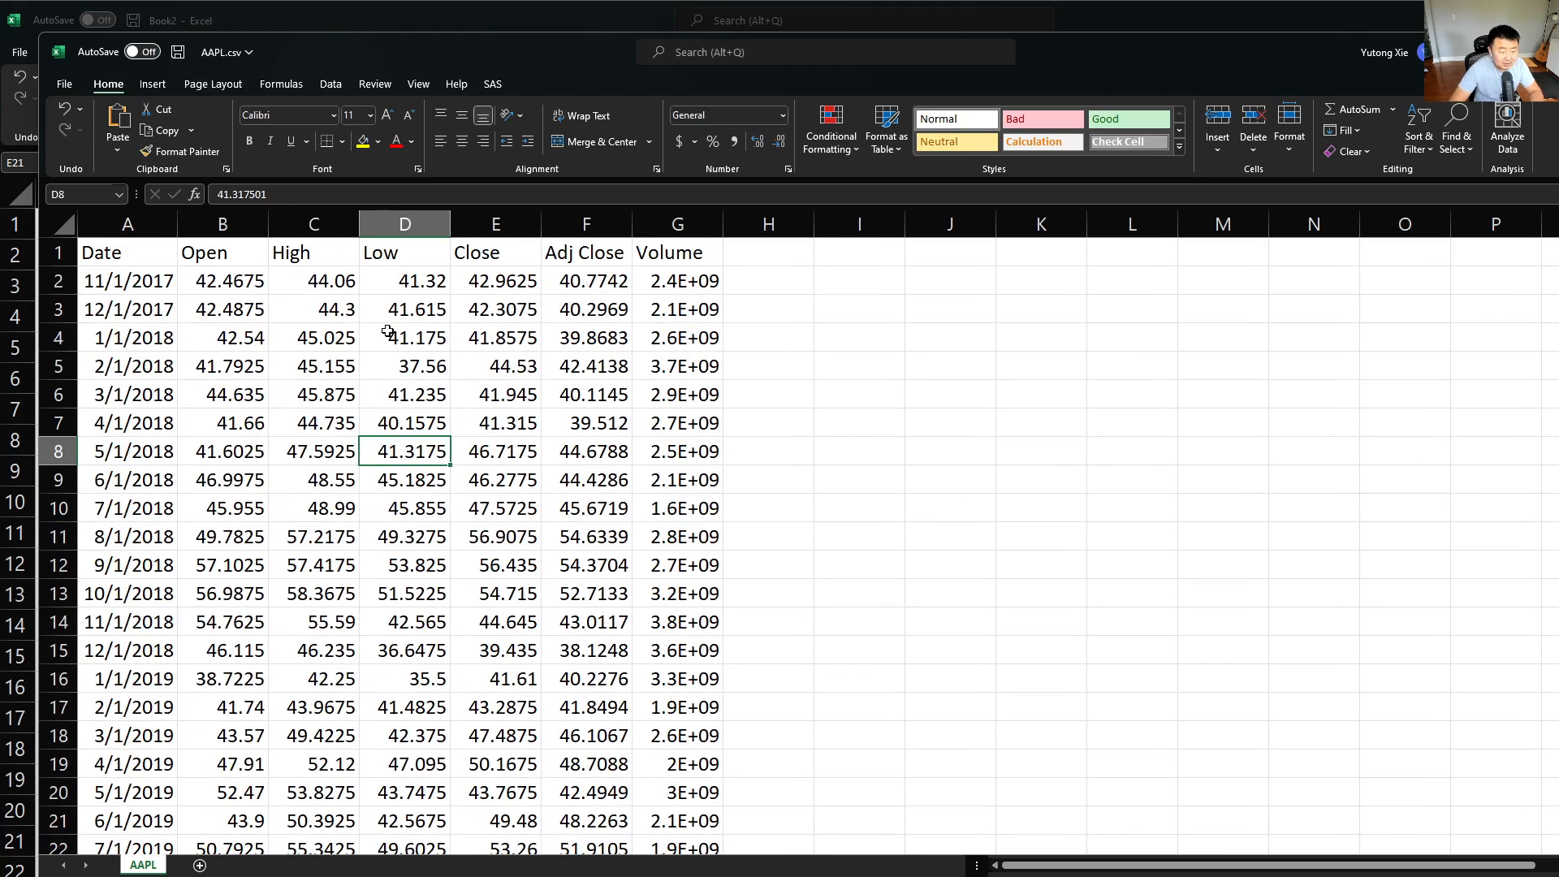
Examine the first and last dates of the monthly price data in the Date column
click(116, 281)
mouse_move(117, 281)
mouse_down()
mouse_move(123, 457)
mouse_move(181, 402)
mouse_move(147, 289)
mouse_up()
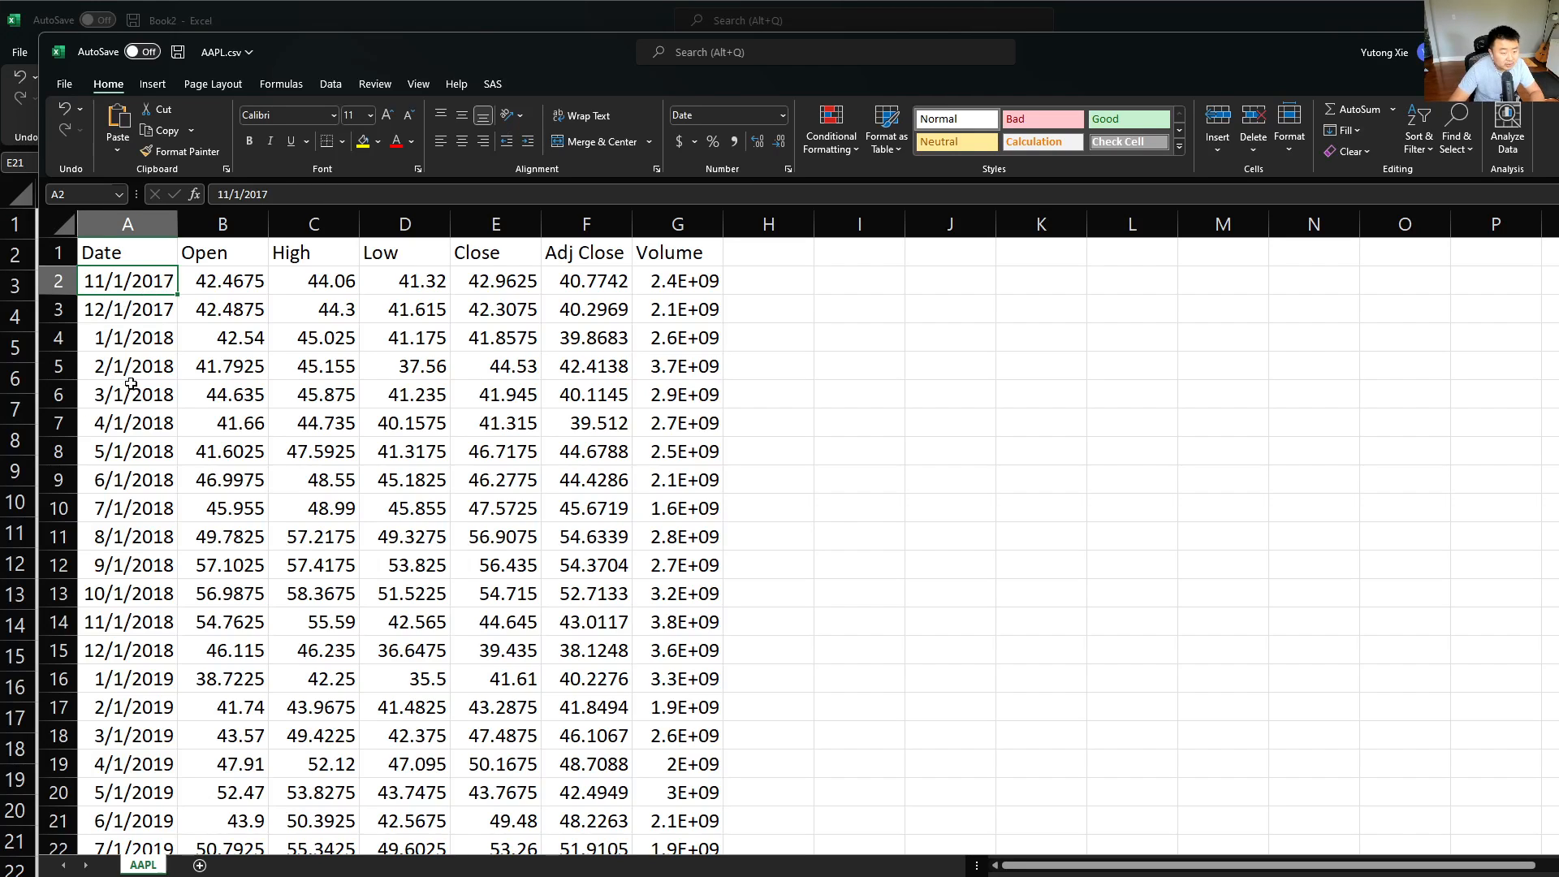
scroll(130, 385, down, 20)
scroll(130, 385, up, 5)
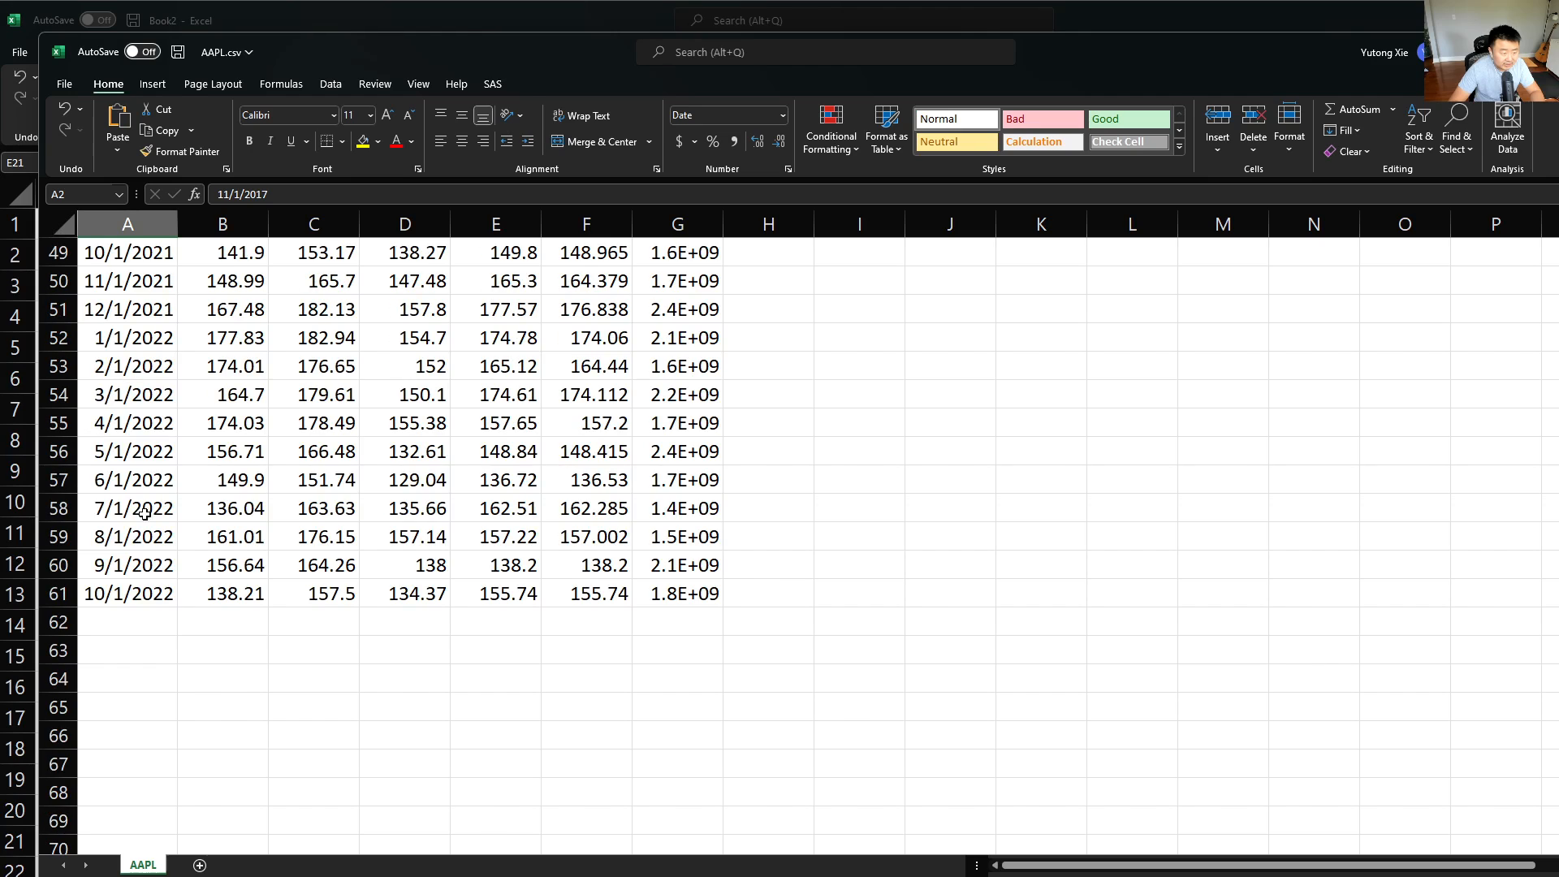
click(123, 594)
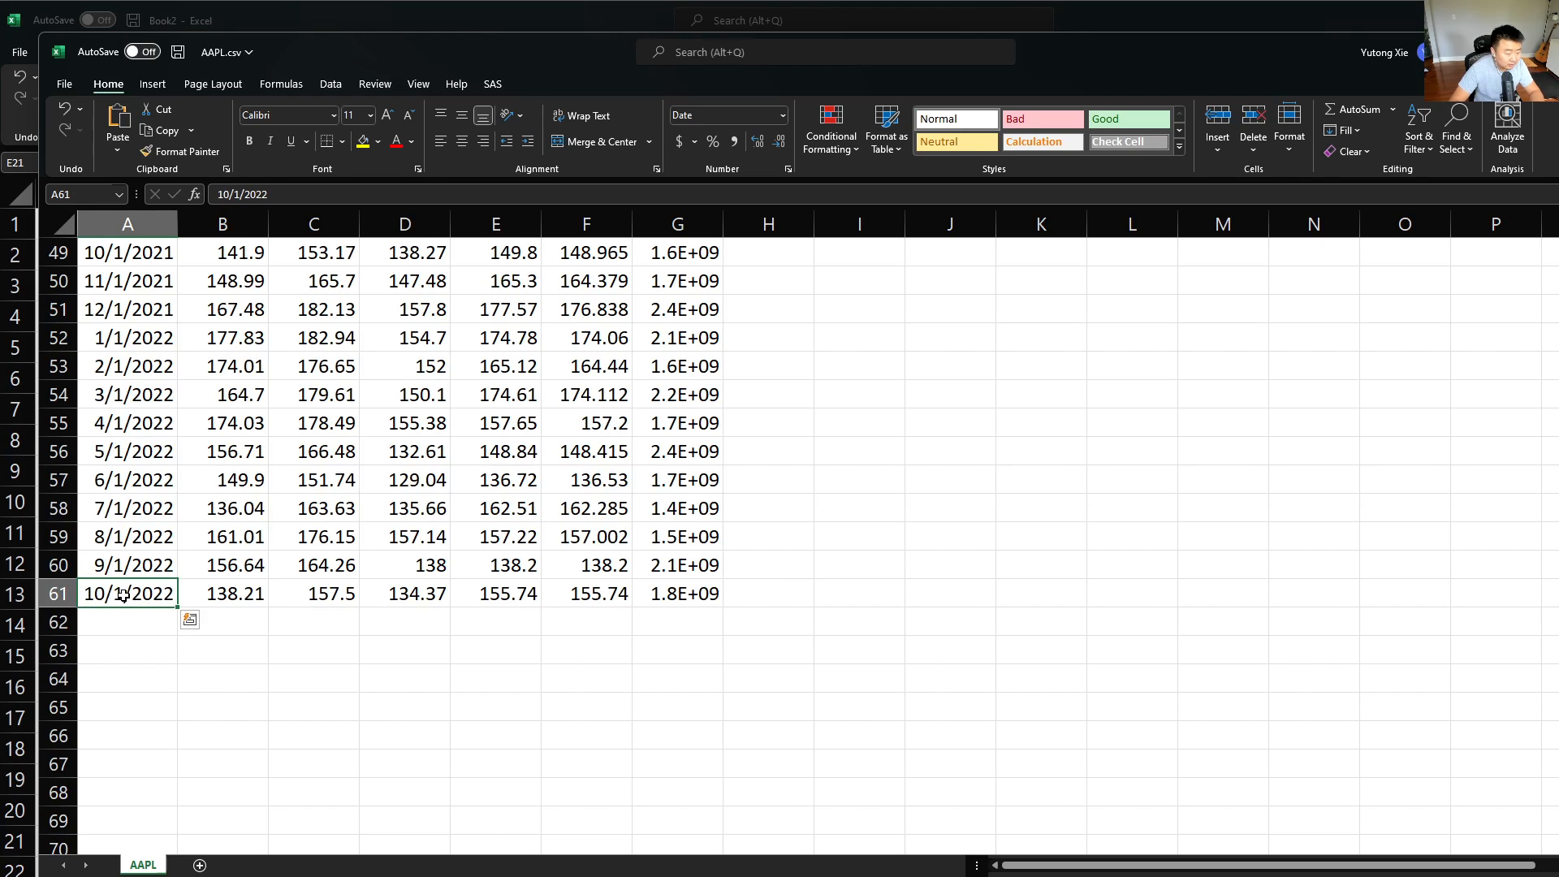
scroll(477, 601, up, 16)
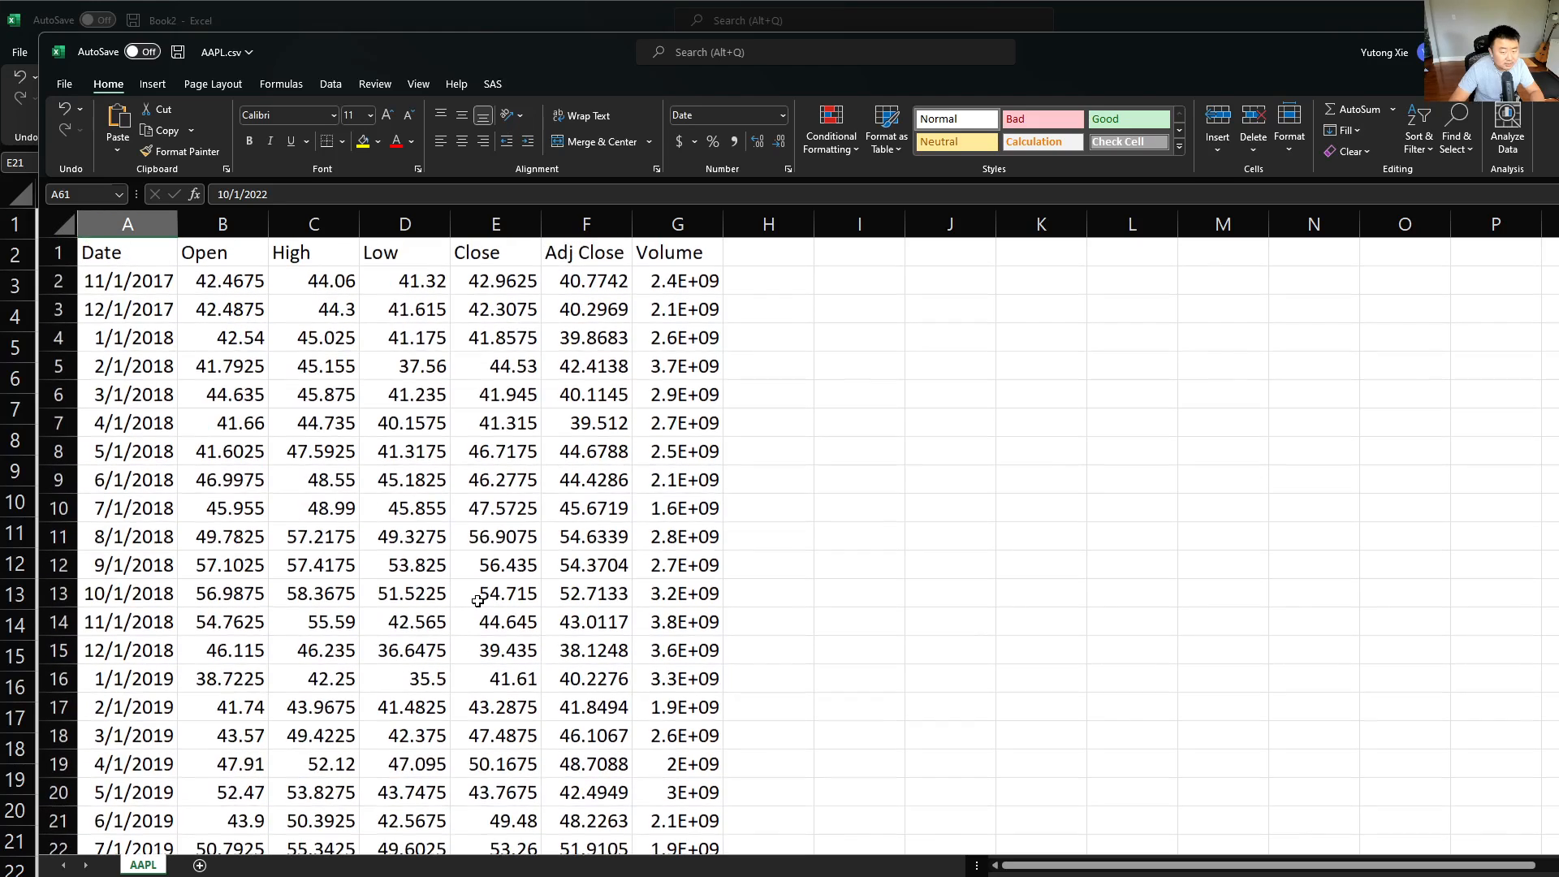
Review the column headers from Open to Volume and widen the Volume column to fit its full numbers
click(230, 259)
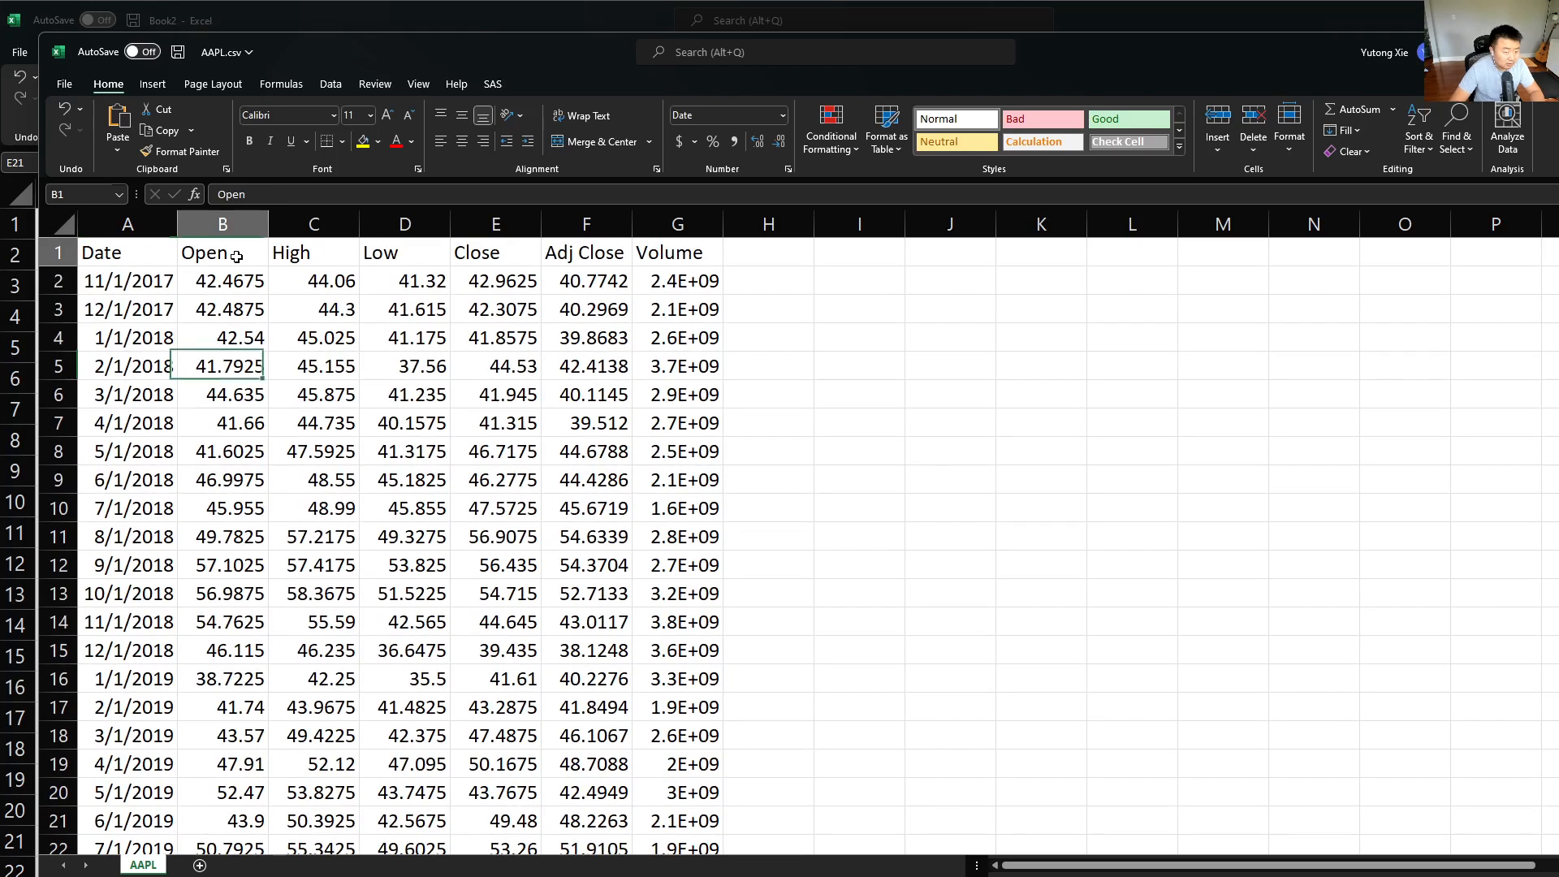
click(291, 254)
click(391, 255)
click(479, 253)
click(585, 253)
click(699, 250)
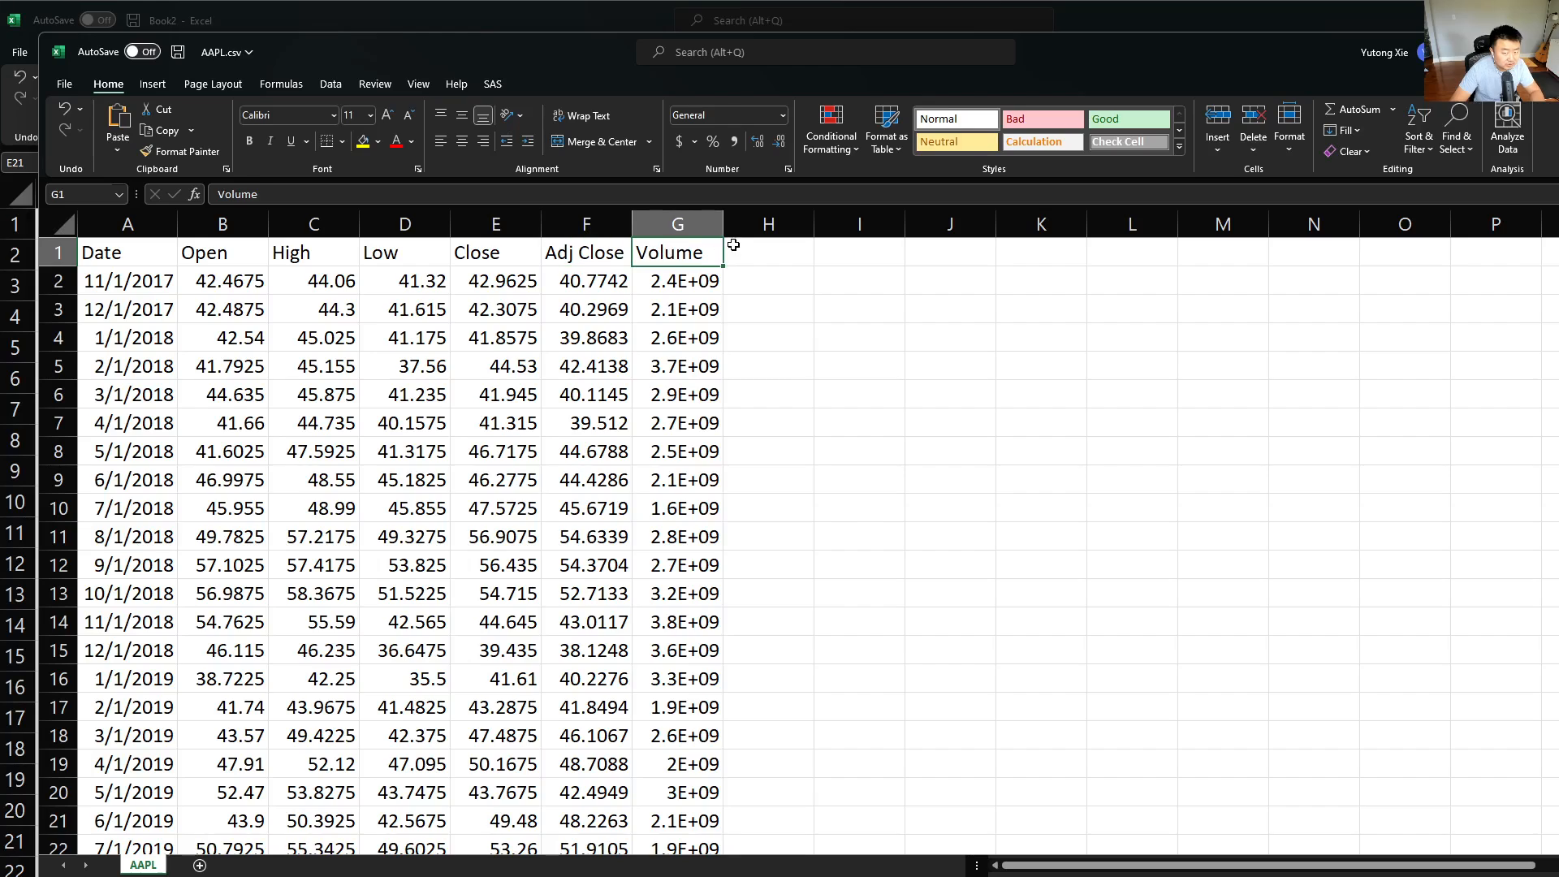
double_click(722, 225)
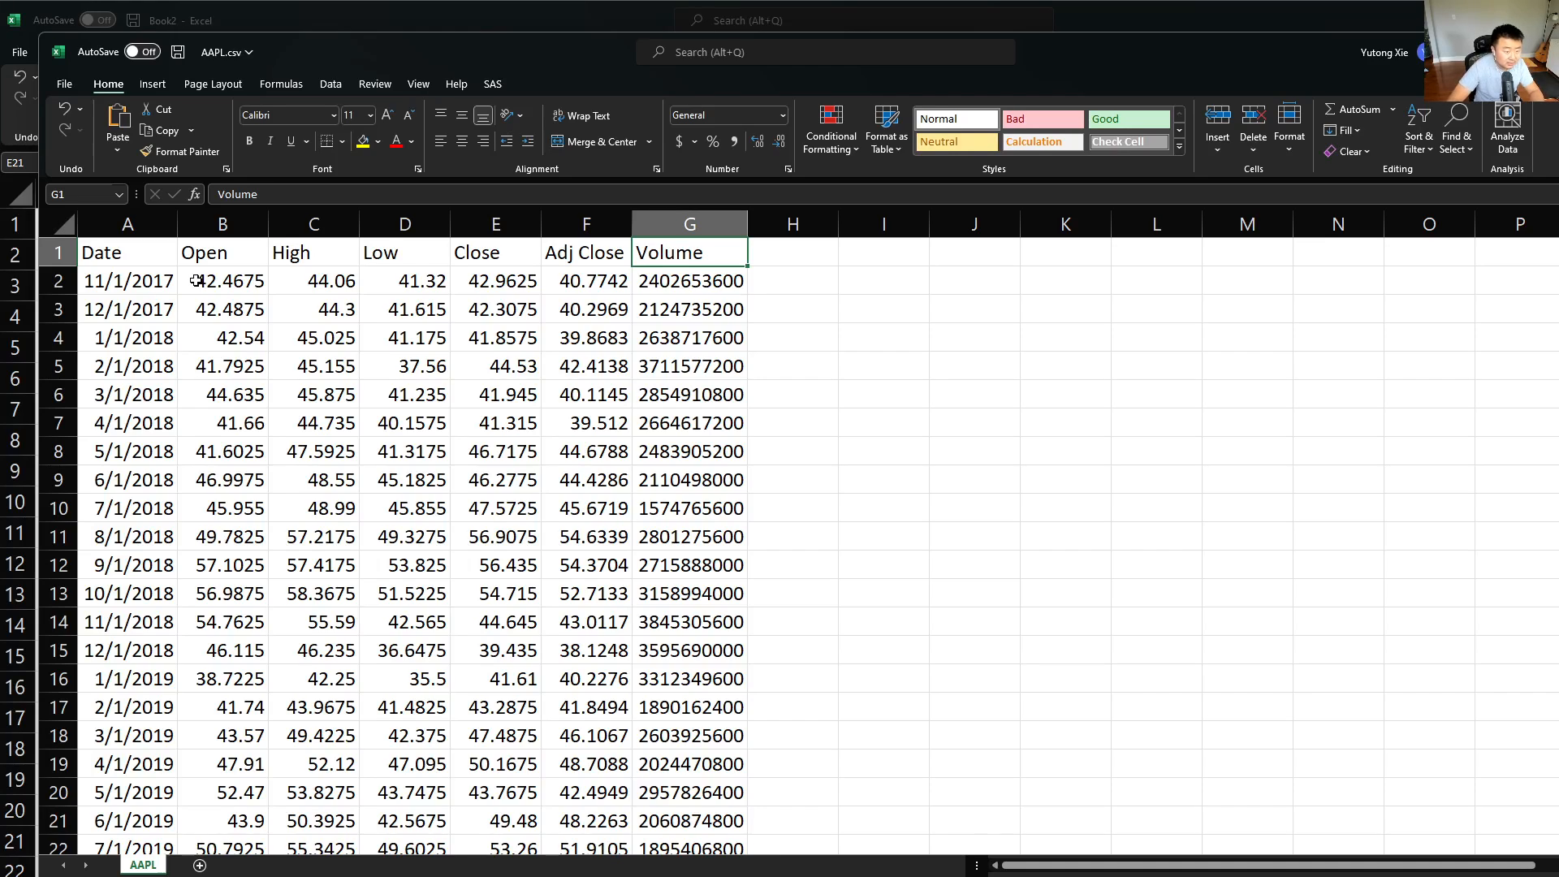
Examine the Close, High, Low and Adj Close columns, including the first adjusted close value
click(503, 254)
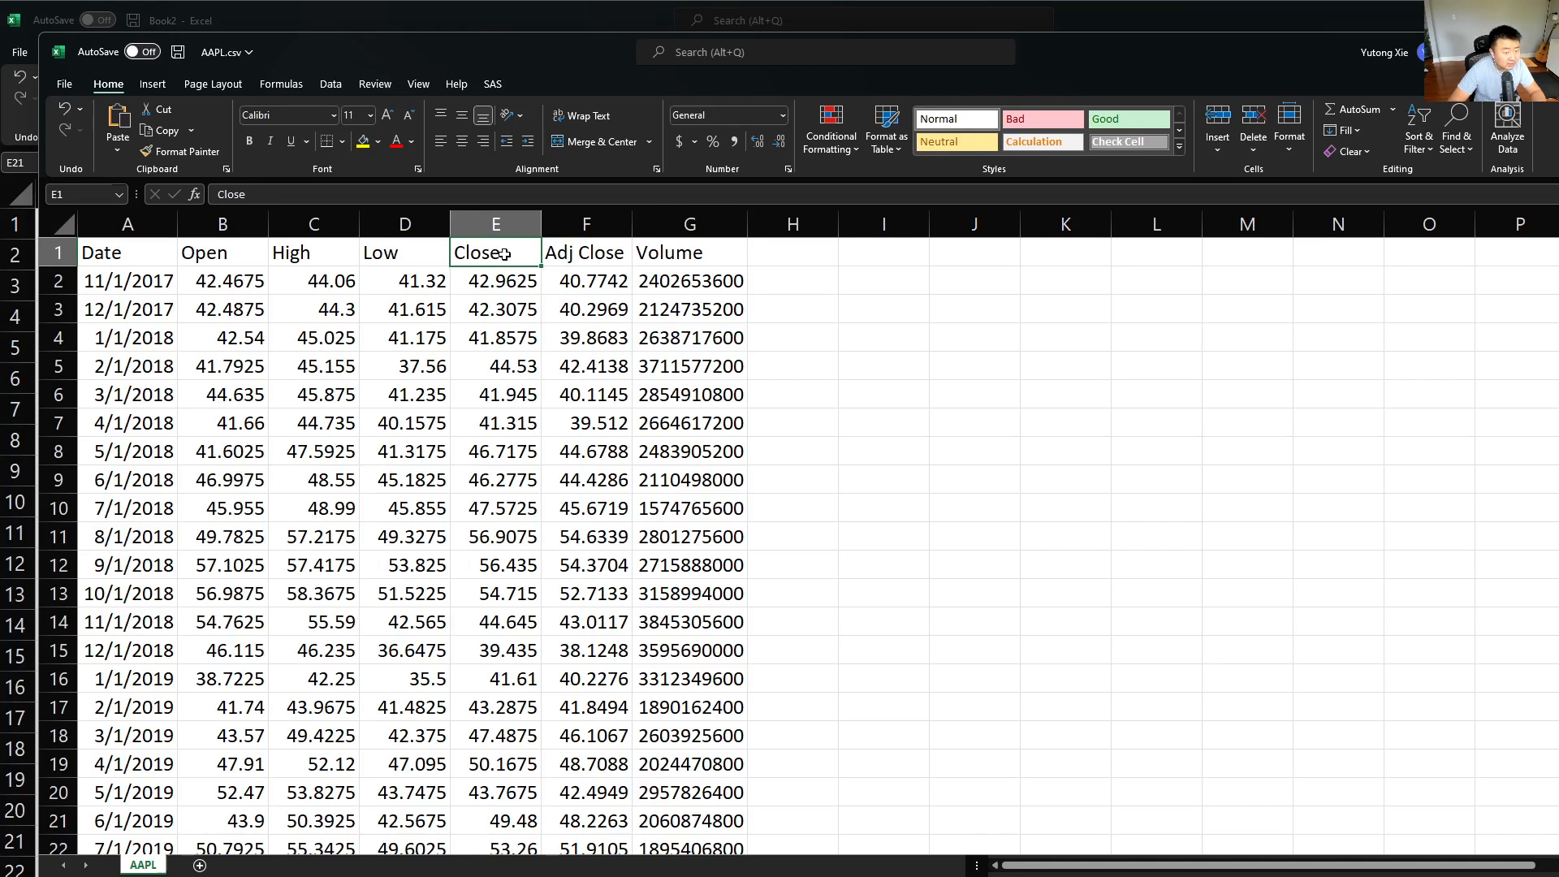
click(310, 253)
click(436, 272)
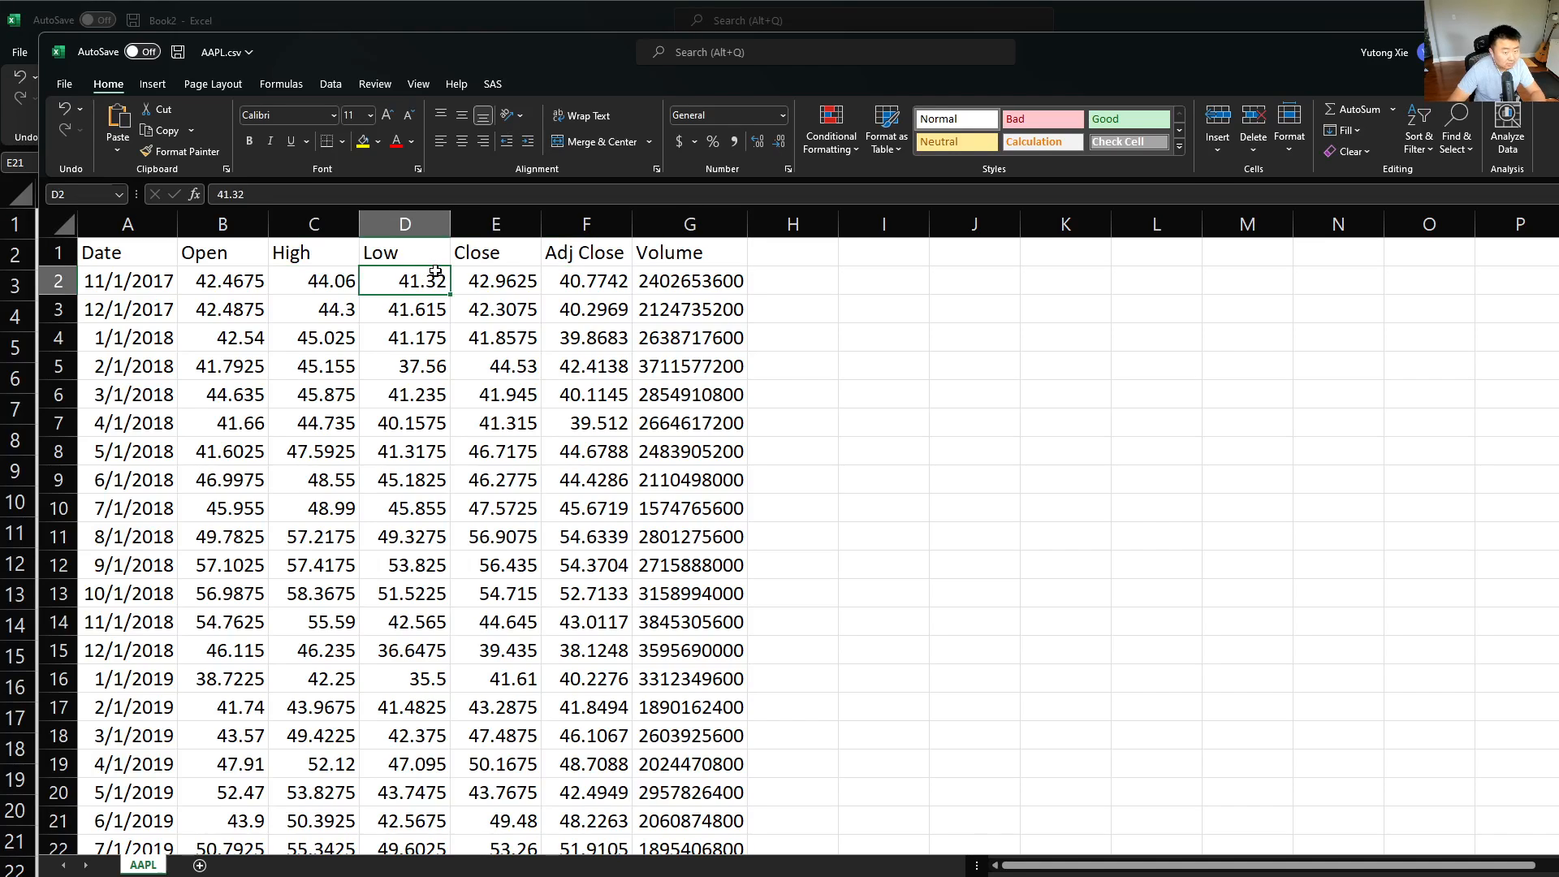
click(424, 255)
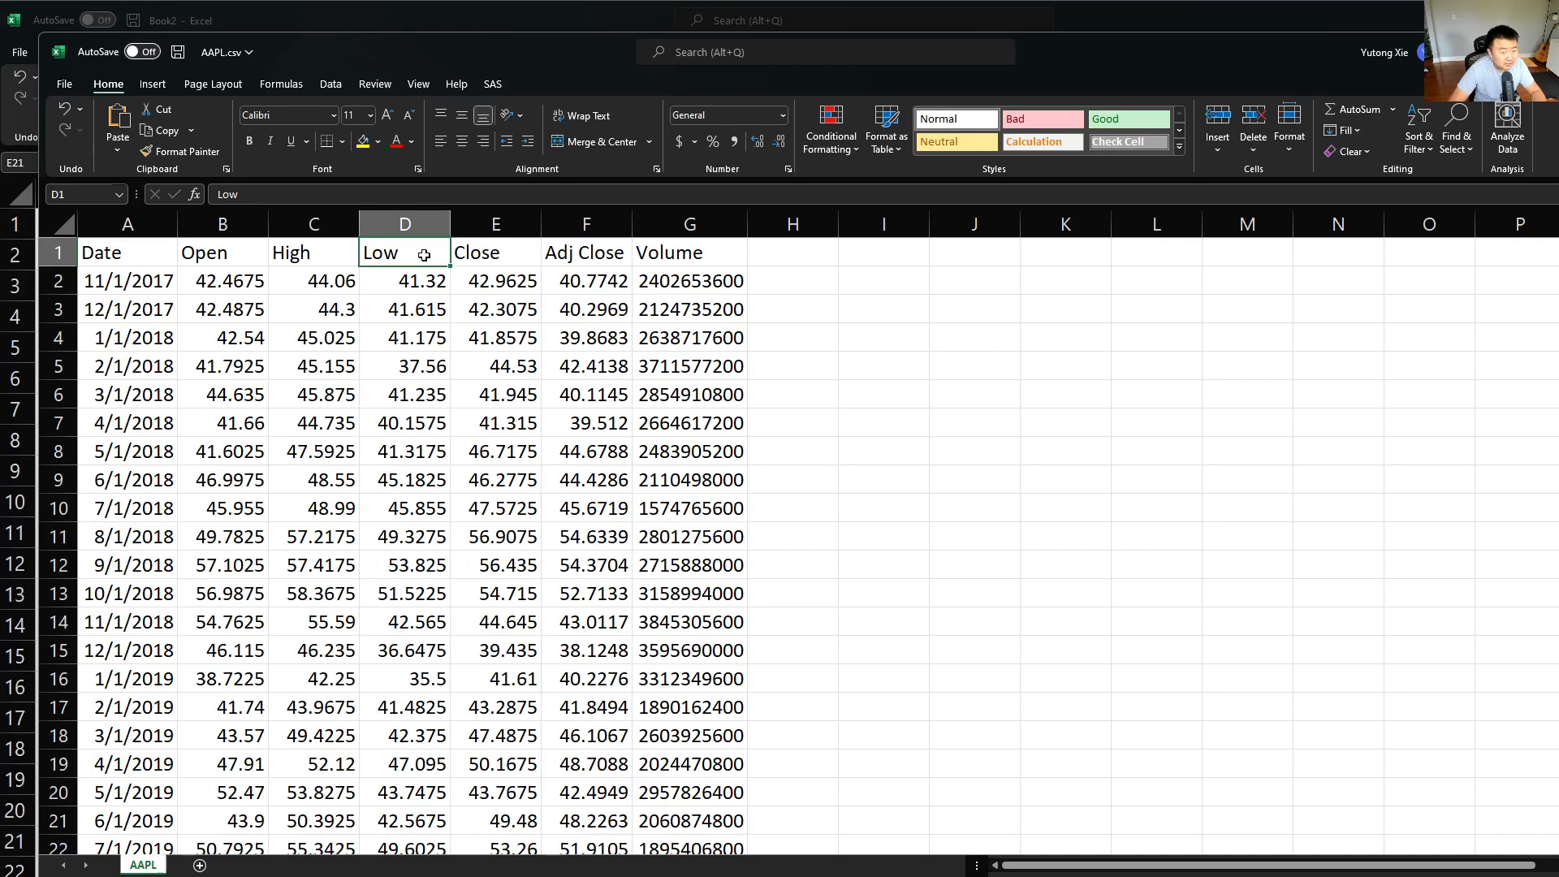
click(570, 254)
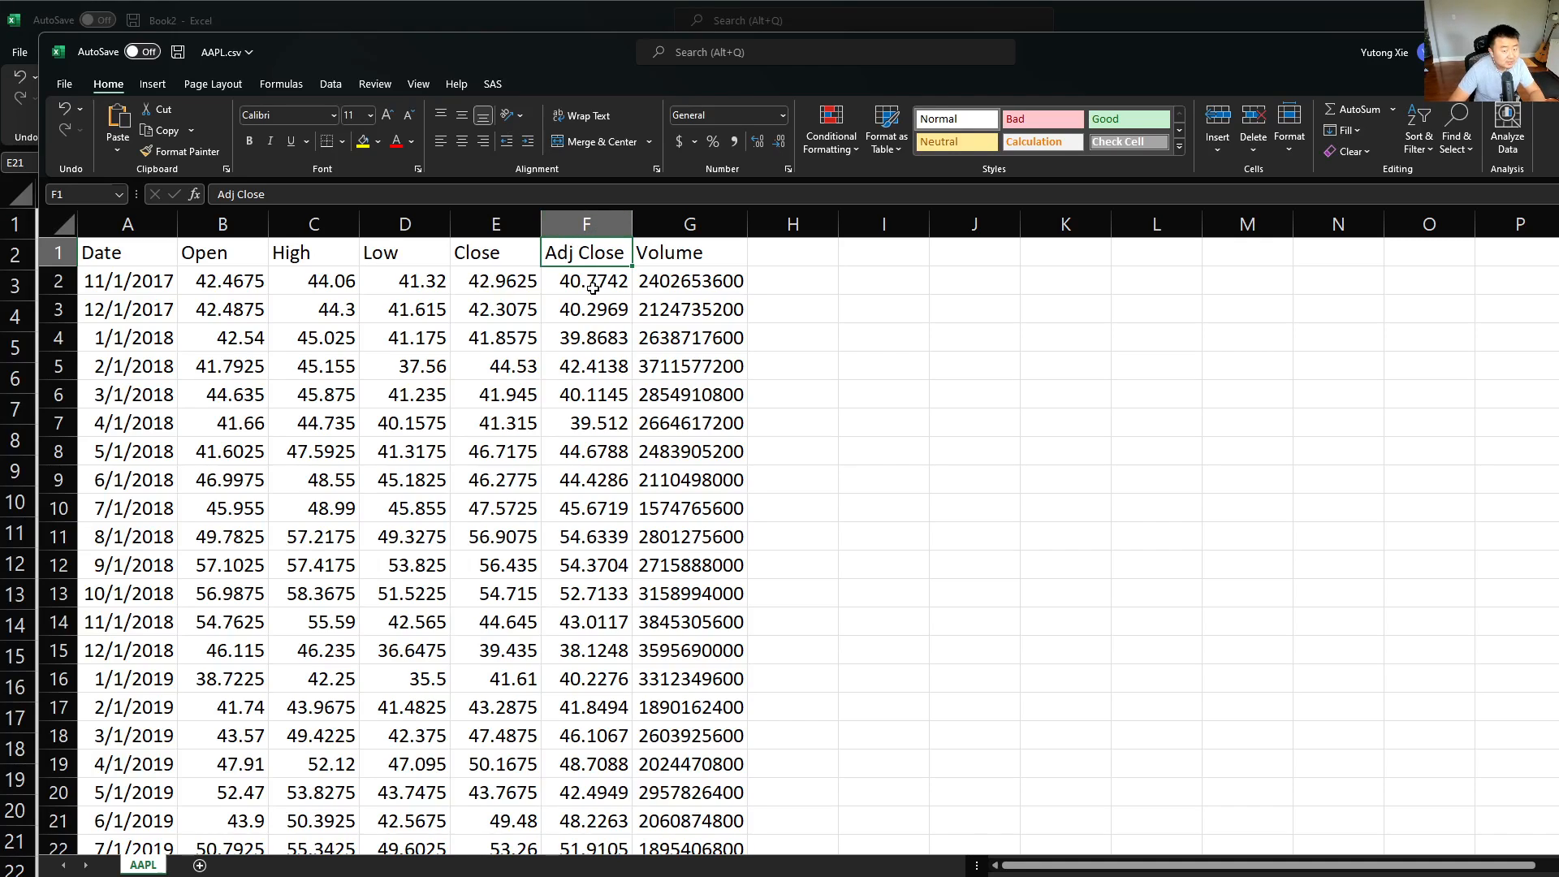
click(619, 280)
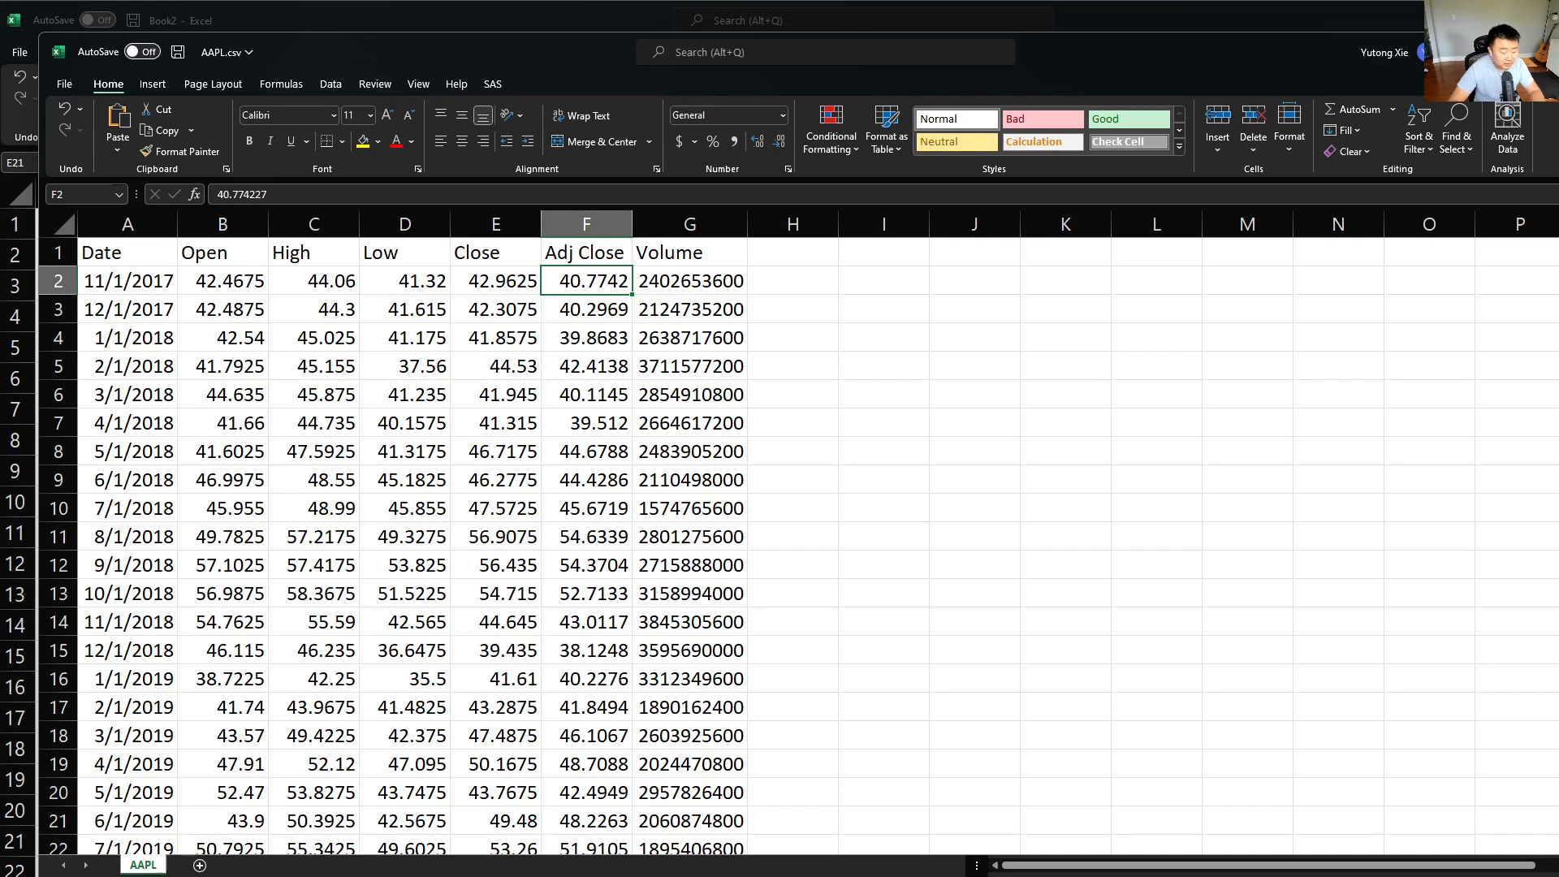
Look over the extent of the price table and check the file name and storage location of AAPL.csv
drag(143, 262, 731, 803)
click(698, 795)
drag(529, 773, 502, 406)
click(641, 538)
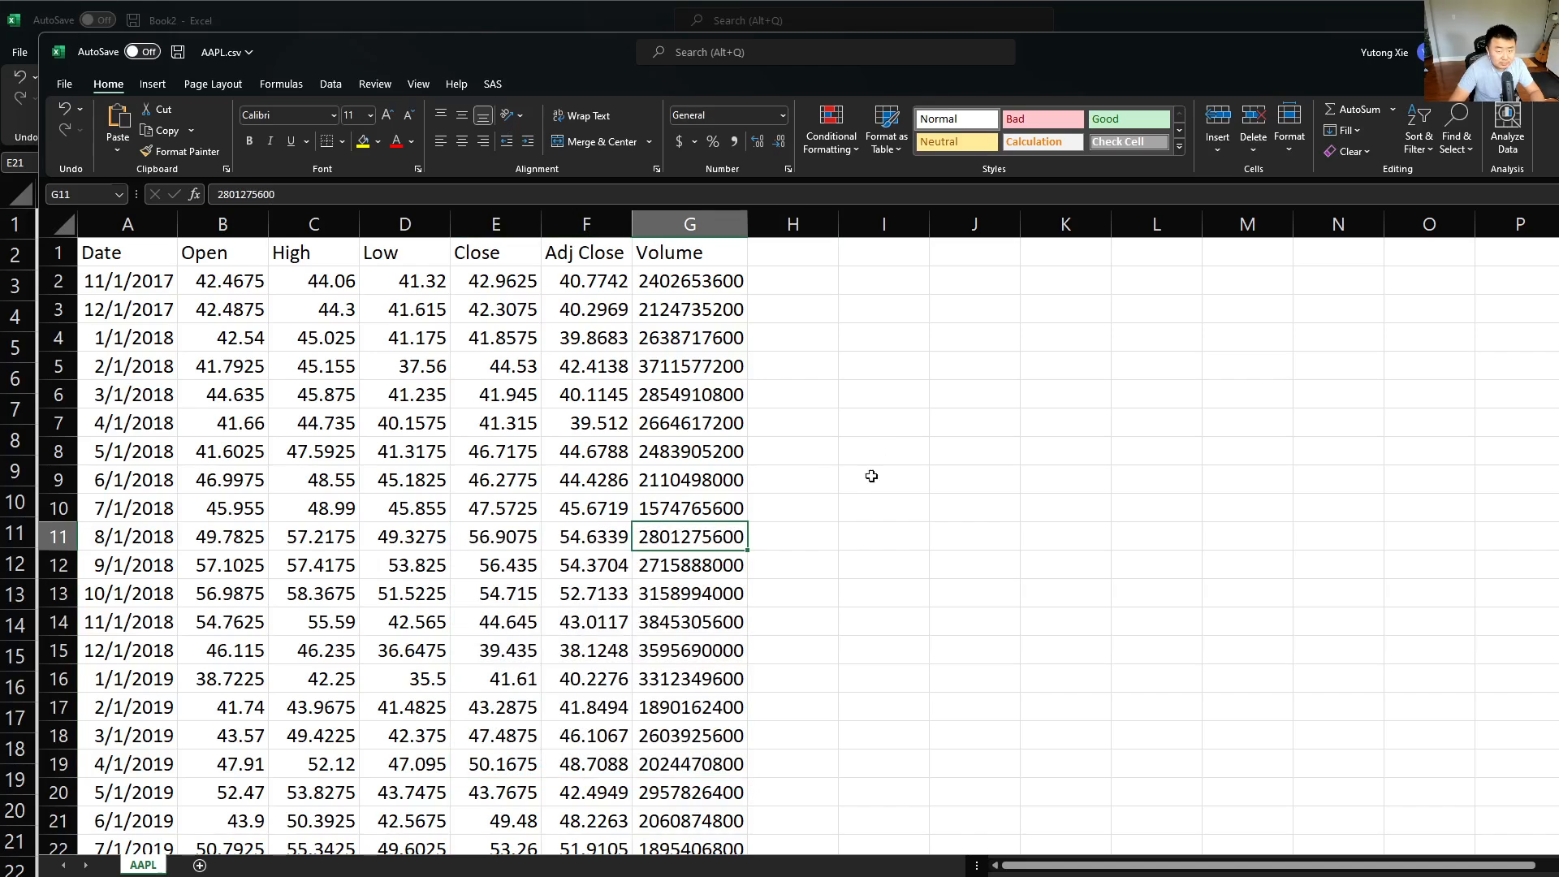
click(248, 60)
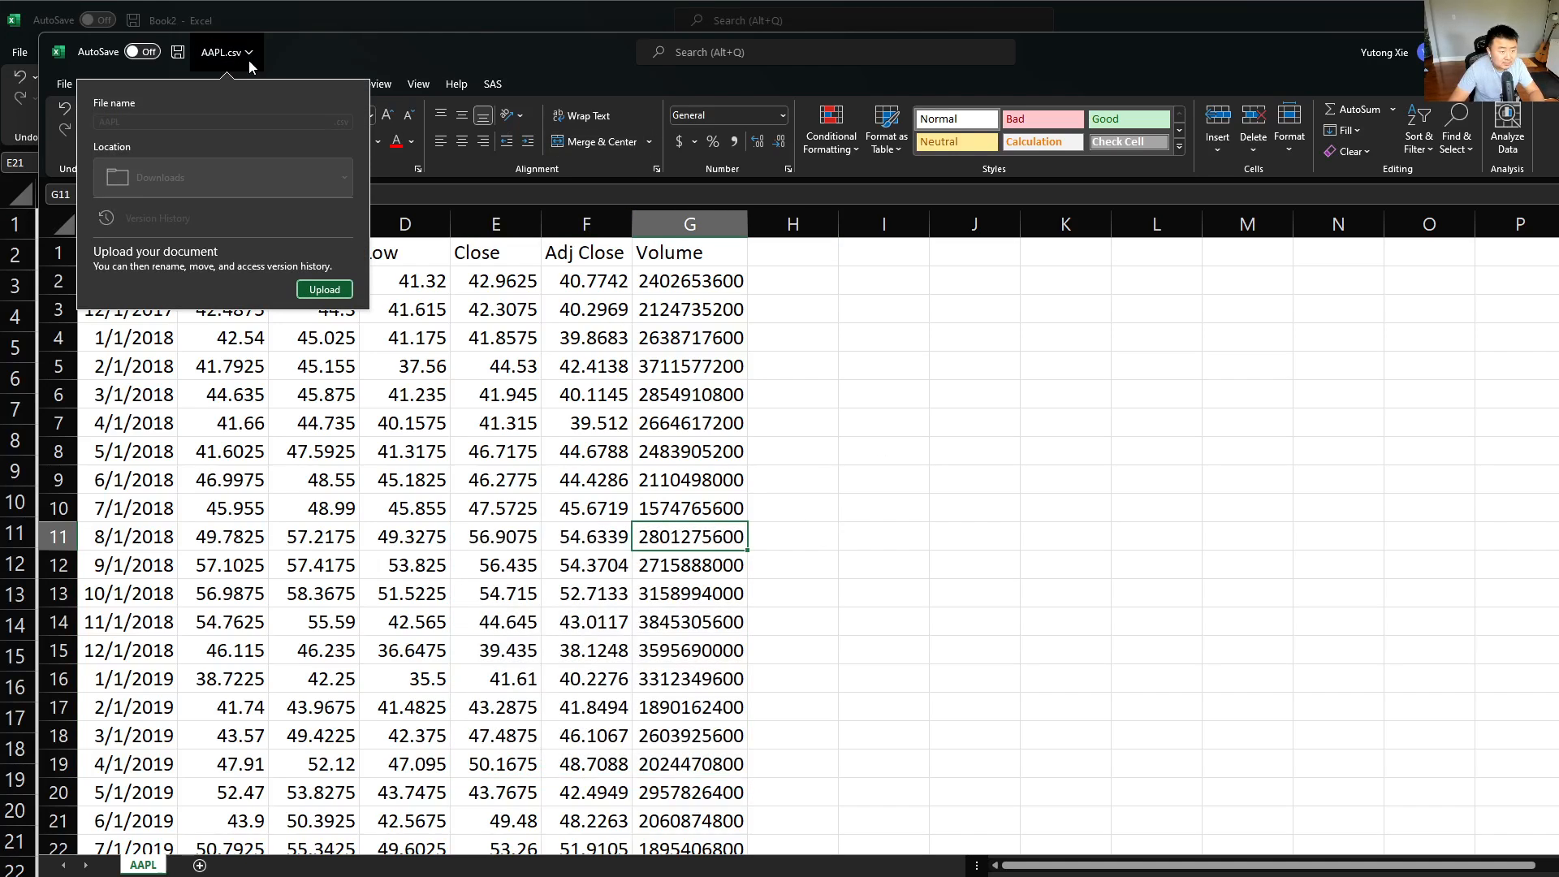
click(249, 60)
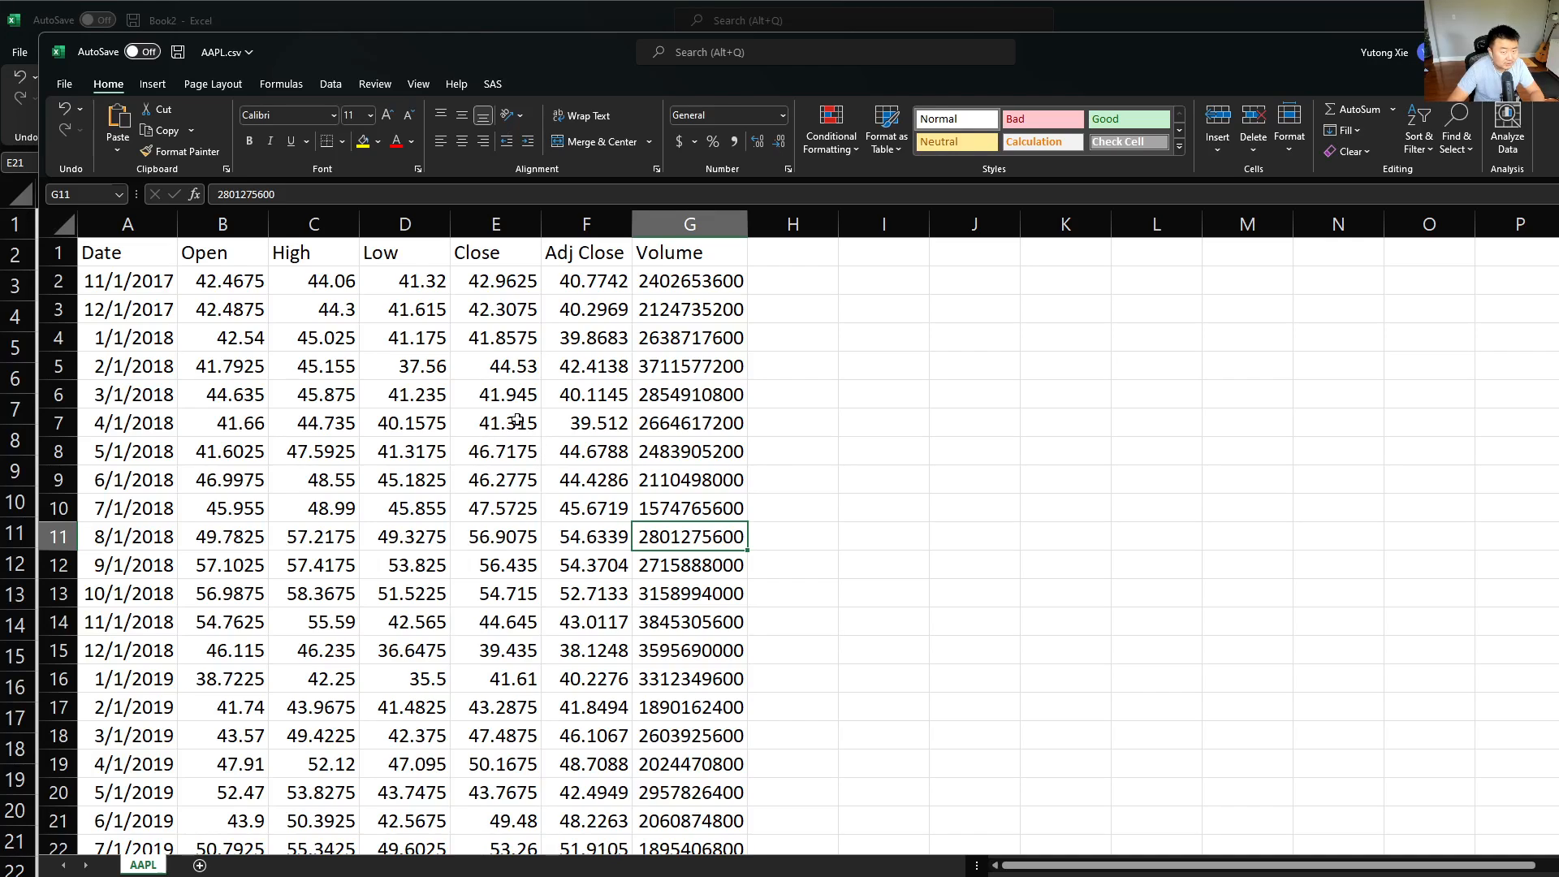
Copy the entire price table from the AAPL.csv sheet
click(416, 11)
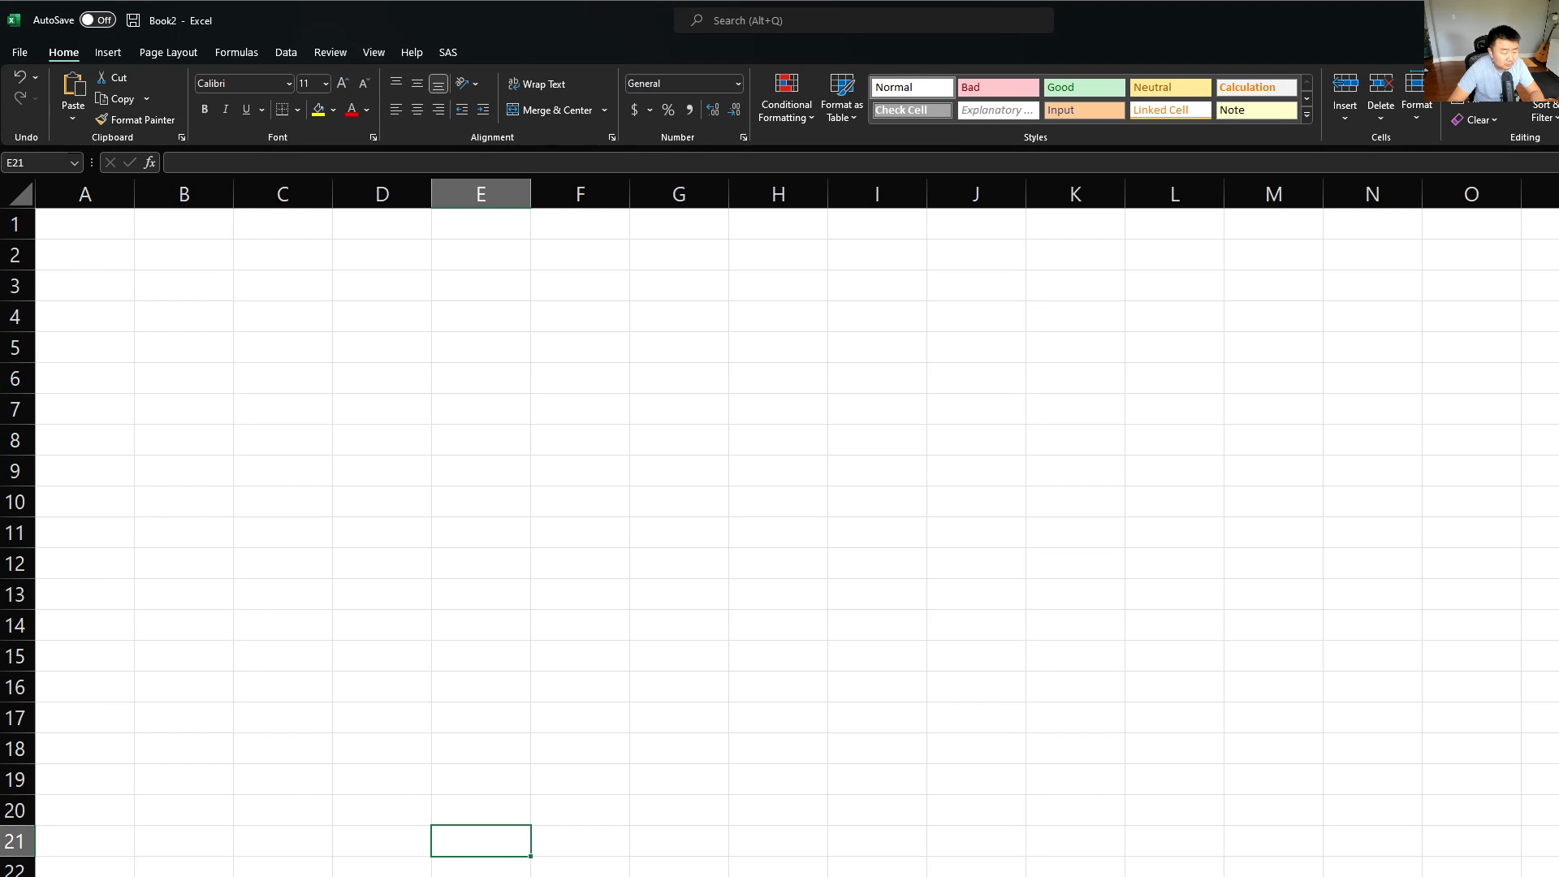
key(alt+Tab)
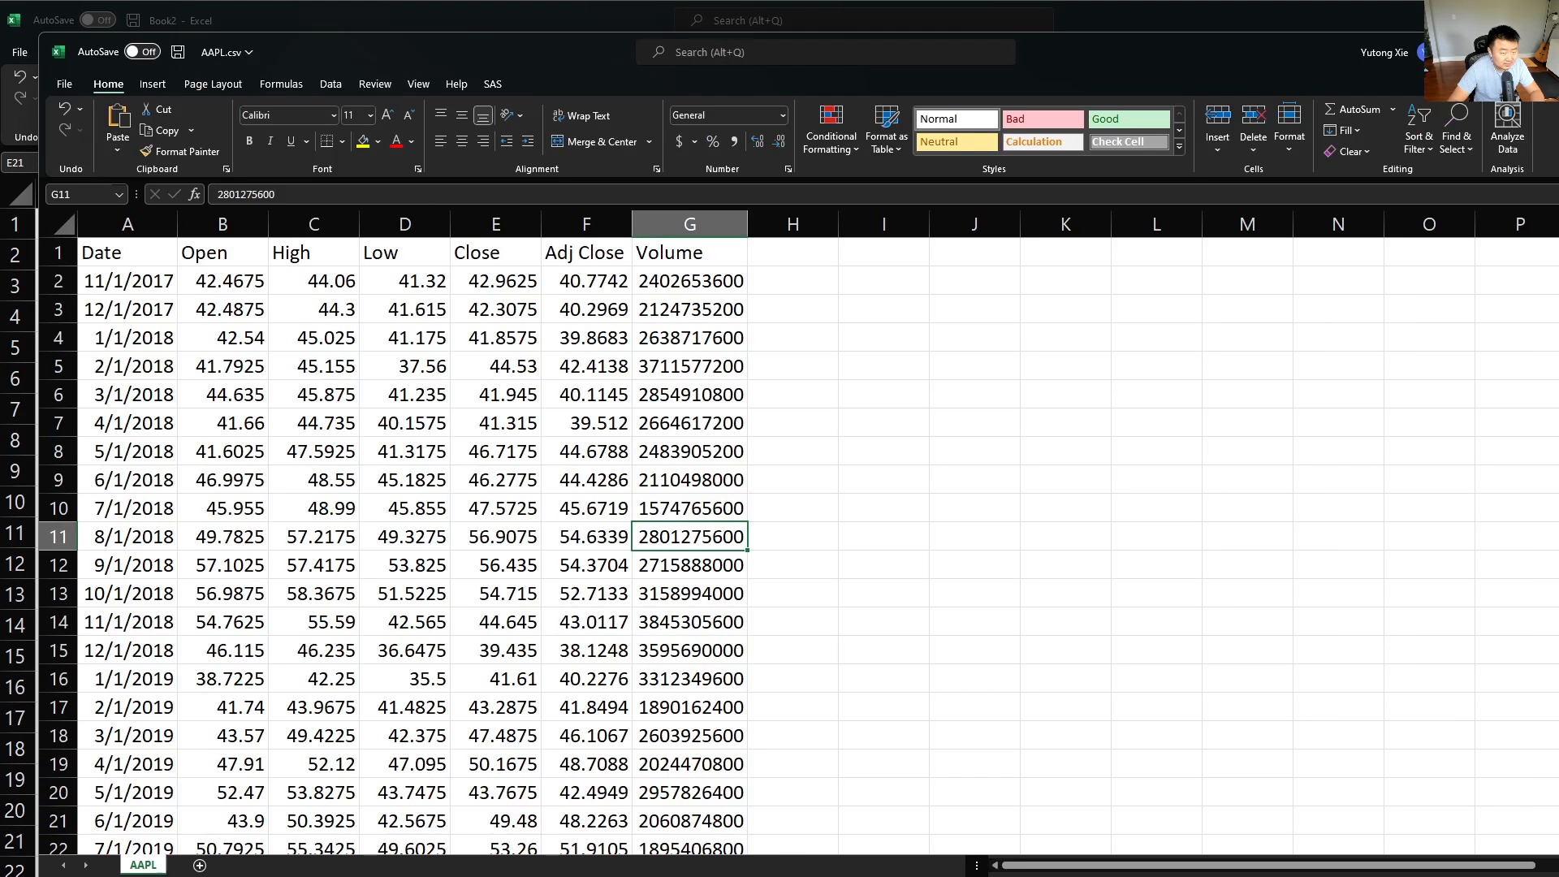
click(130, 253)
drag(373, 333, 702, 737)
click(701, 738)
key(ctrl+a)
key(ctrl+c)
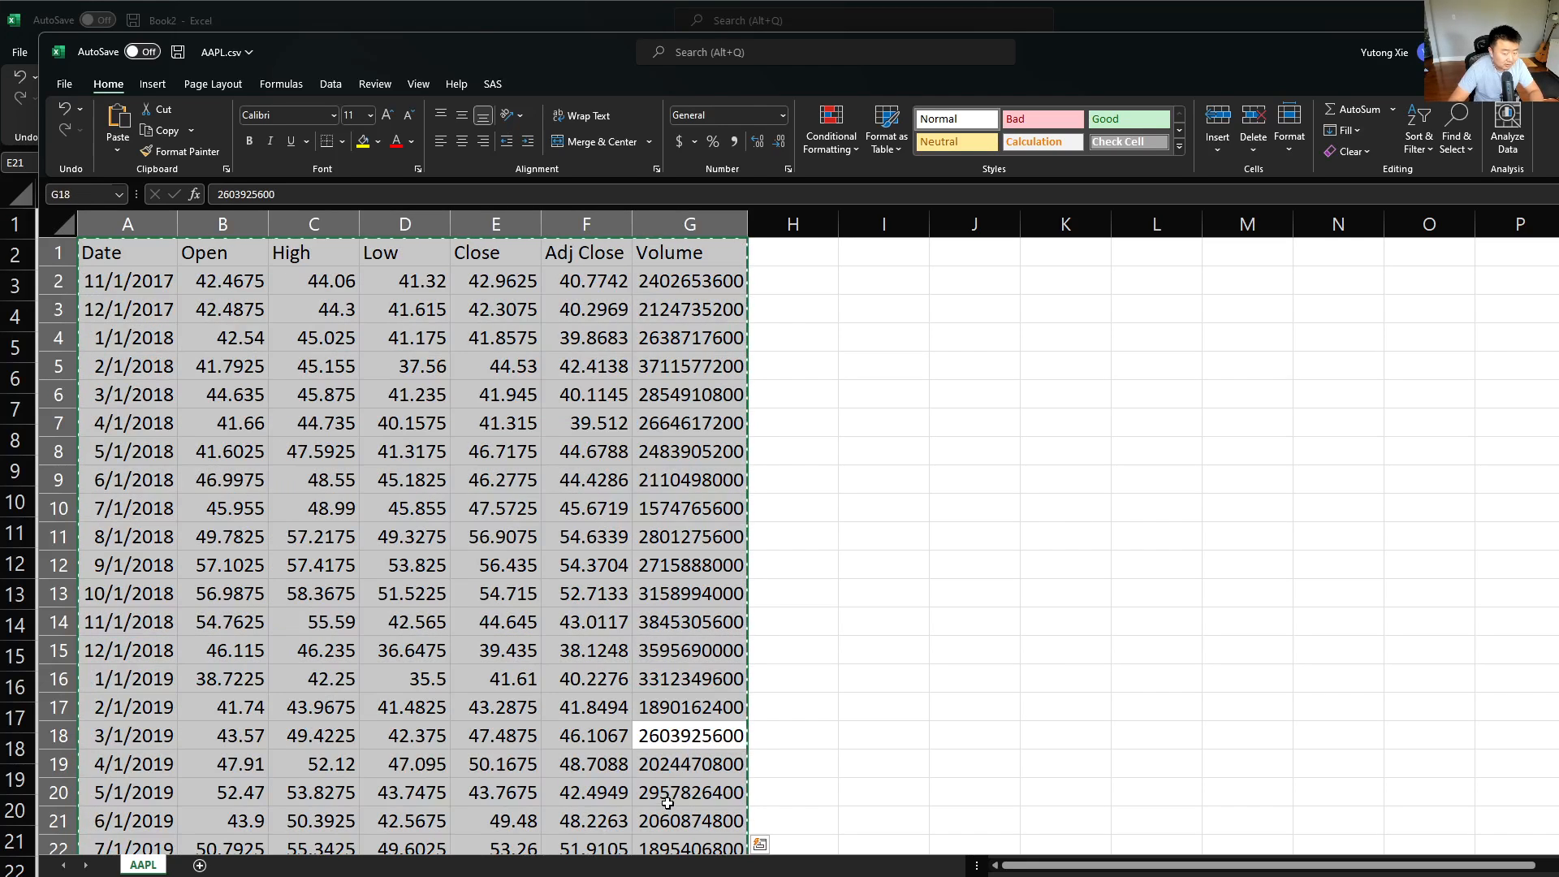
Paste the price table into Book2 starting at cell A1 and fit all column widths to their contents
key(alt+Tab)
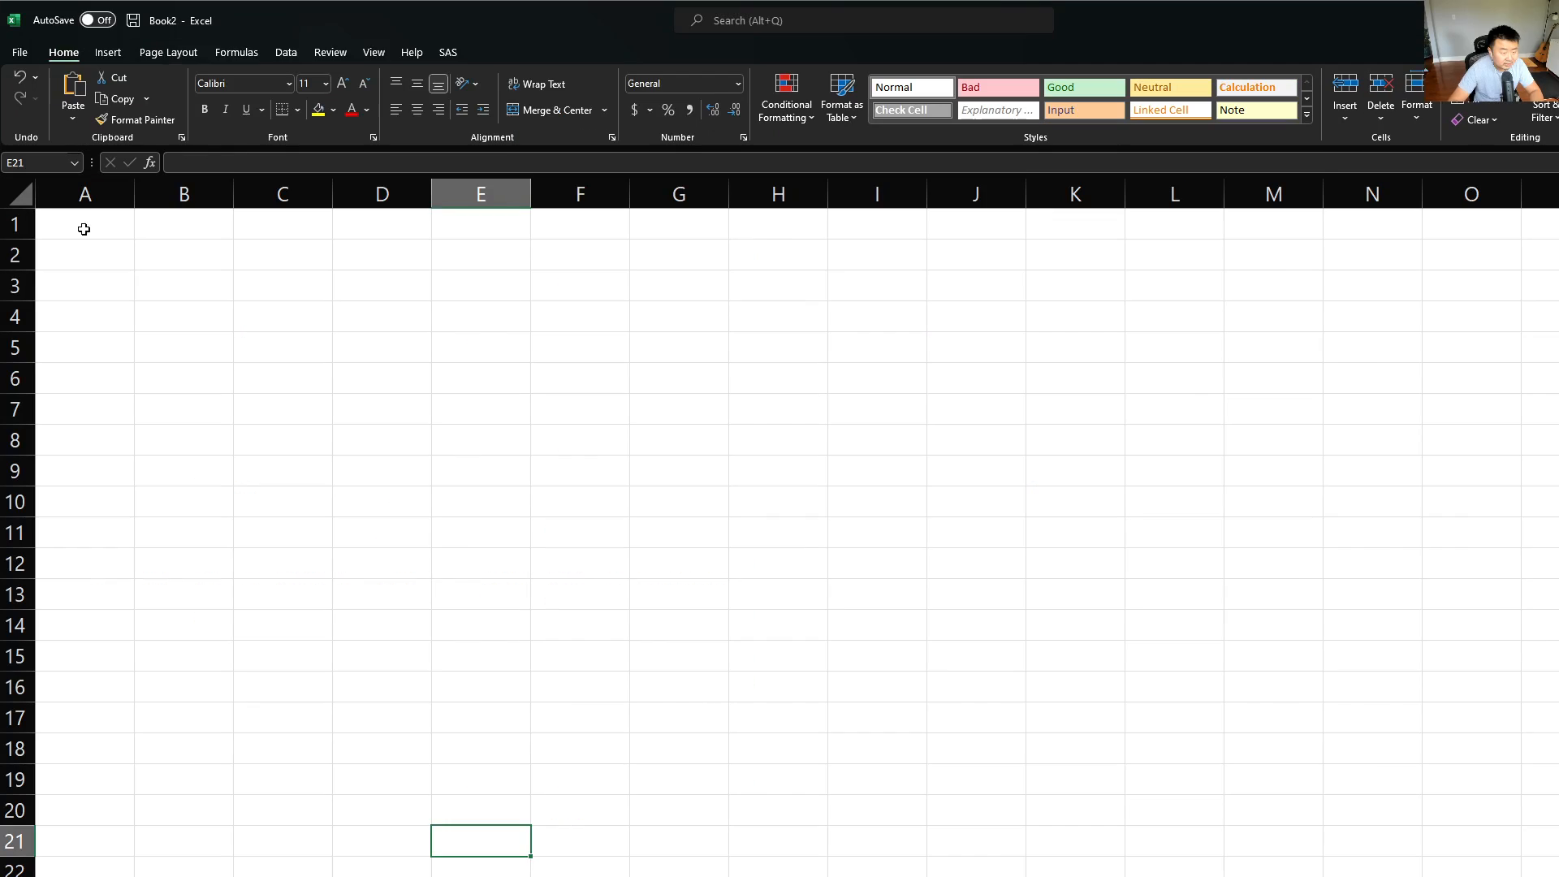
click(80, 224)
key(ctrl+v)
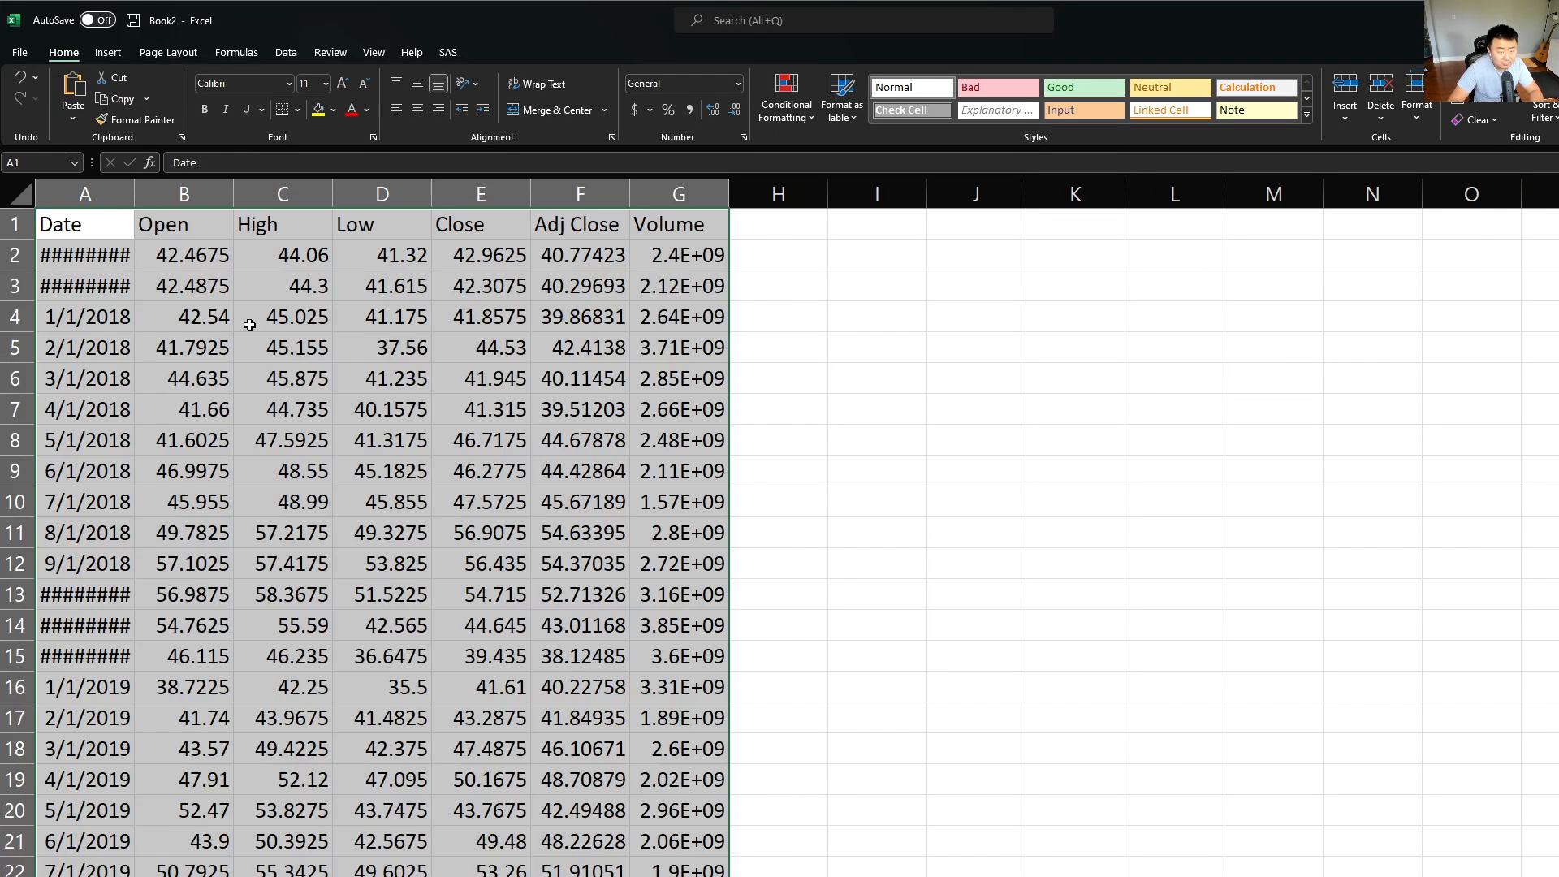
key(ctrl+a)
double_click(234, 194)
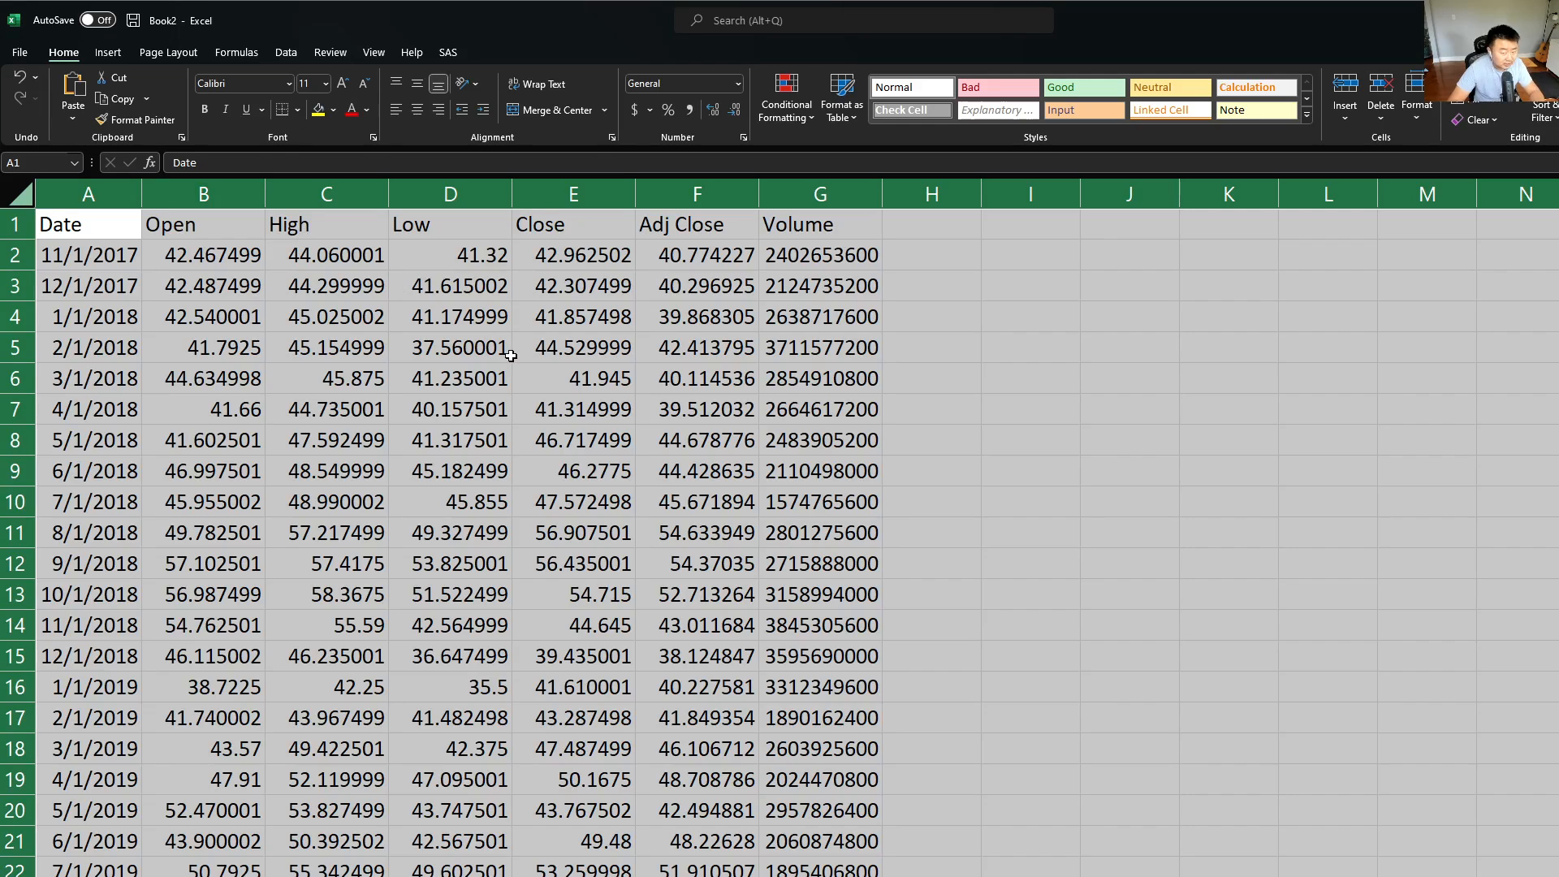
click(473, 380)
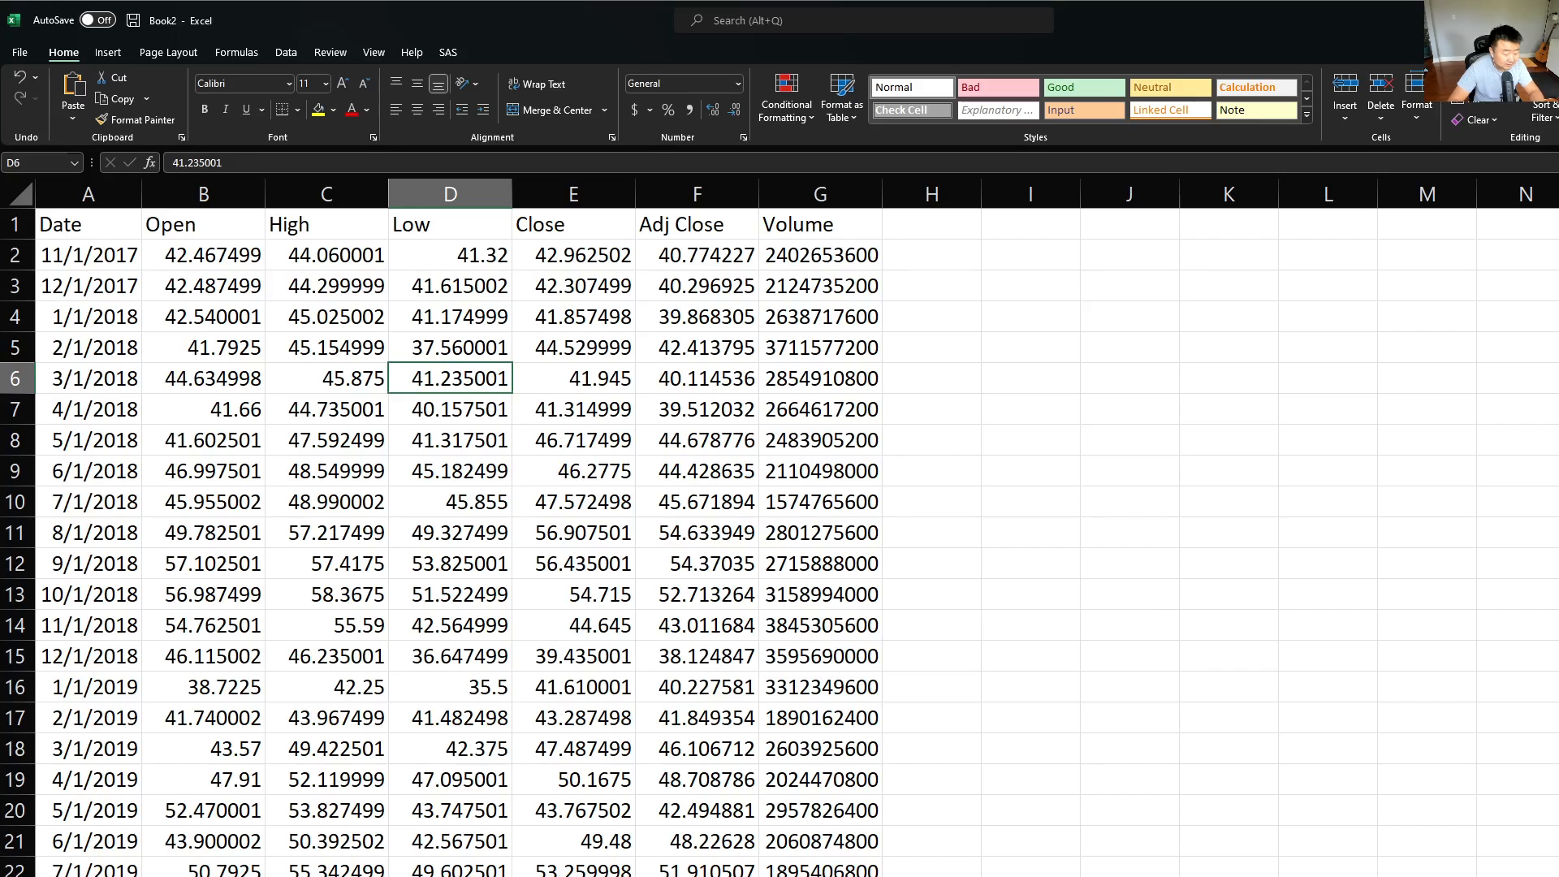
Return to AAPL.csv and close it without saving the changes
key(alt+Tab)
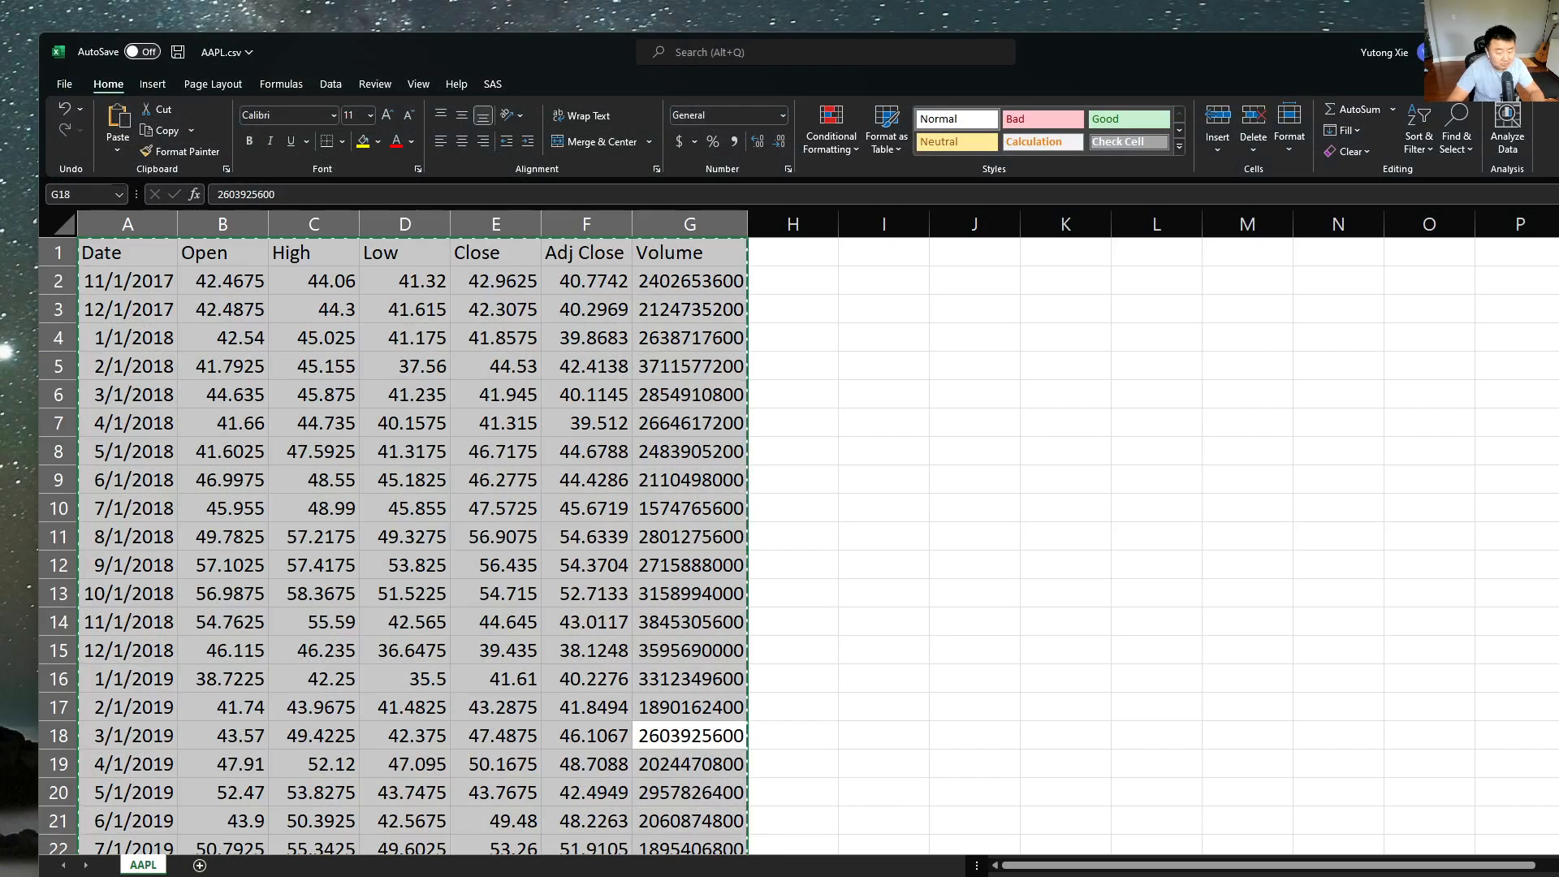
click(323, 574)
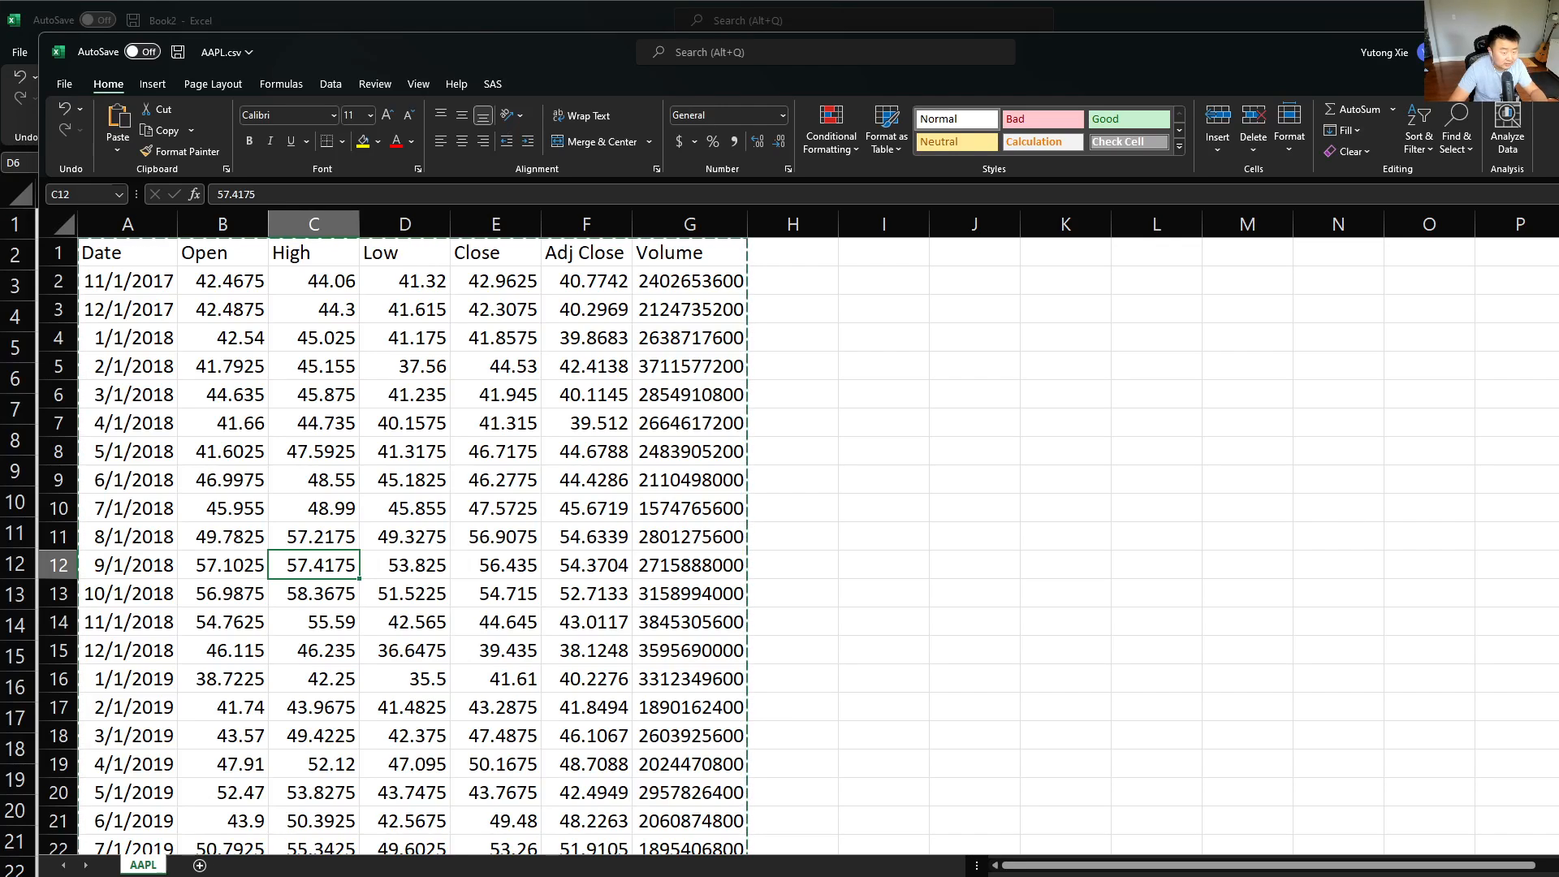
click(1543, 52)
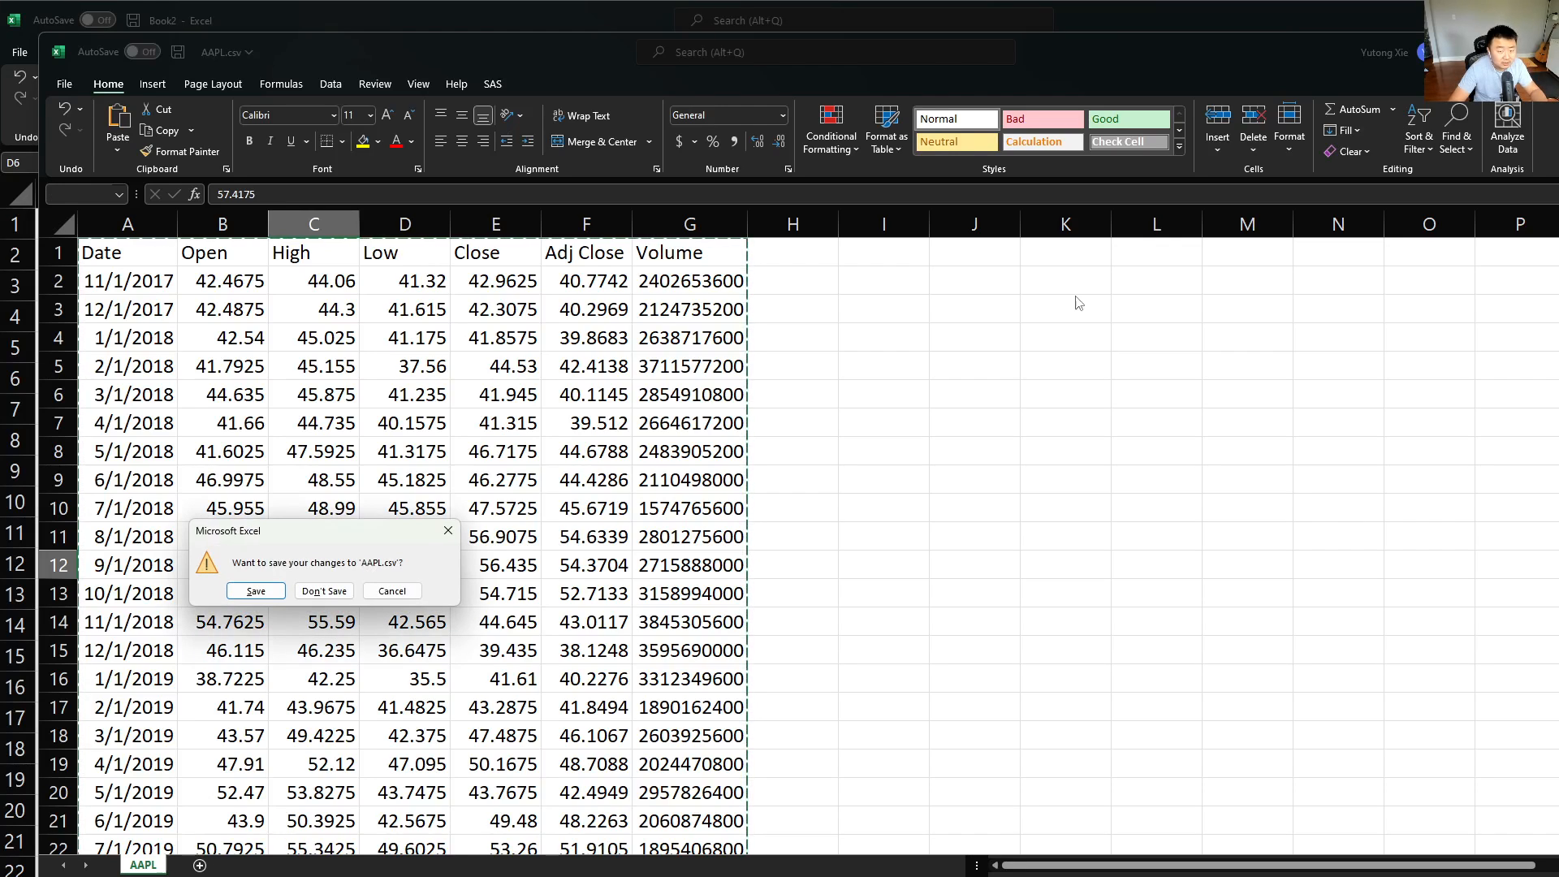
click(353, 592)
click(332, 627)
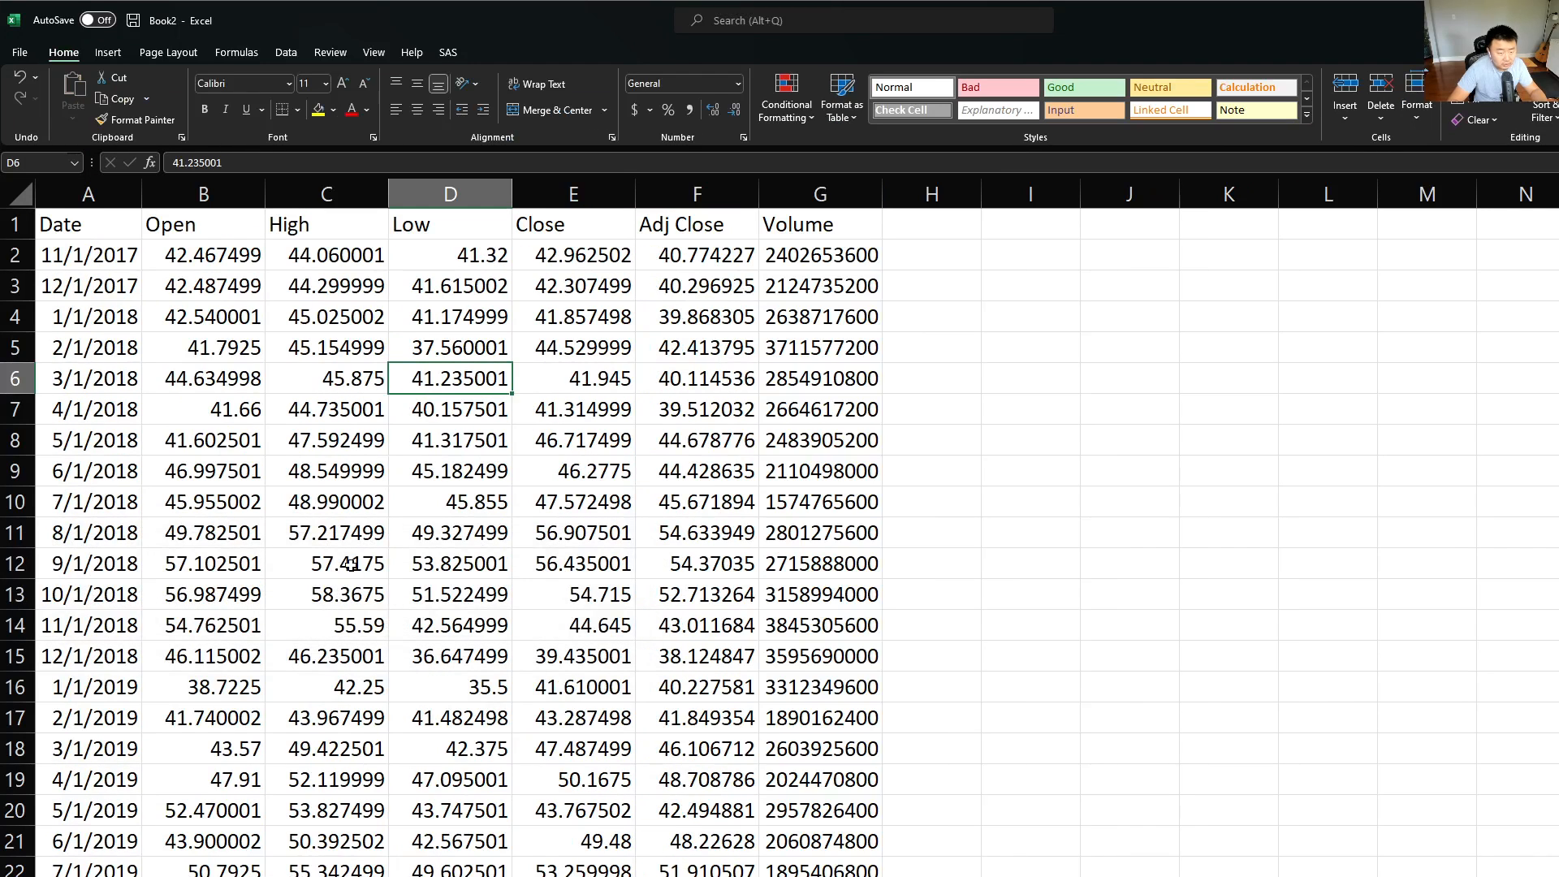
Delete the entire pasted price table from Book2 and select cell A1
click(355, 431)
key(ctrl+a)
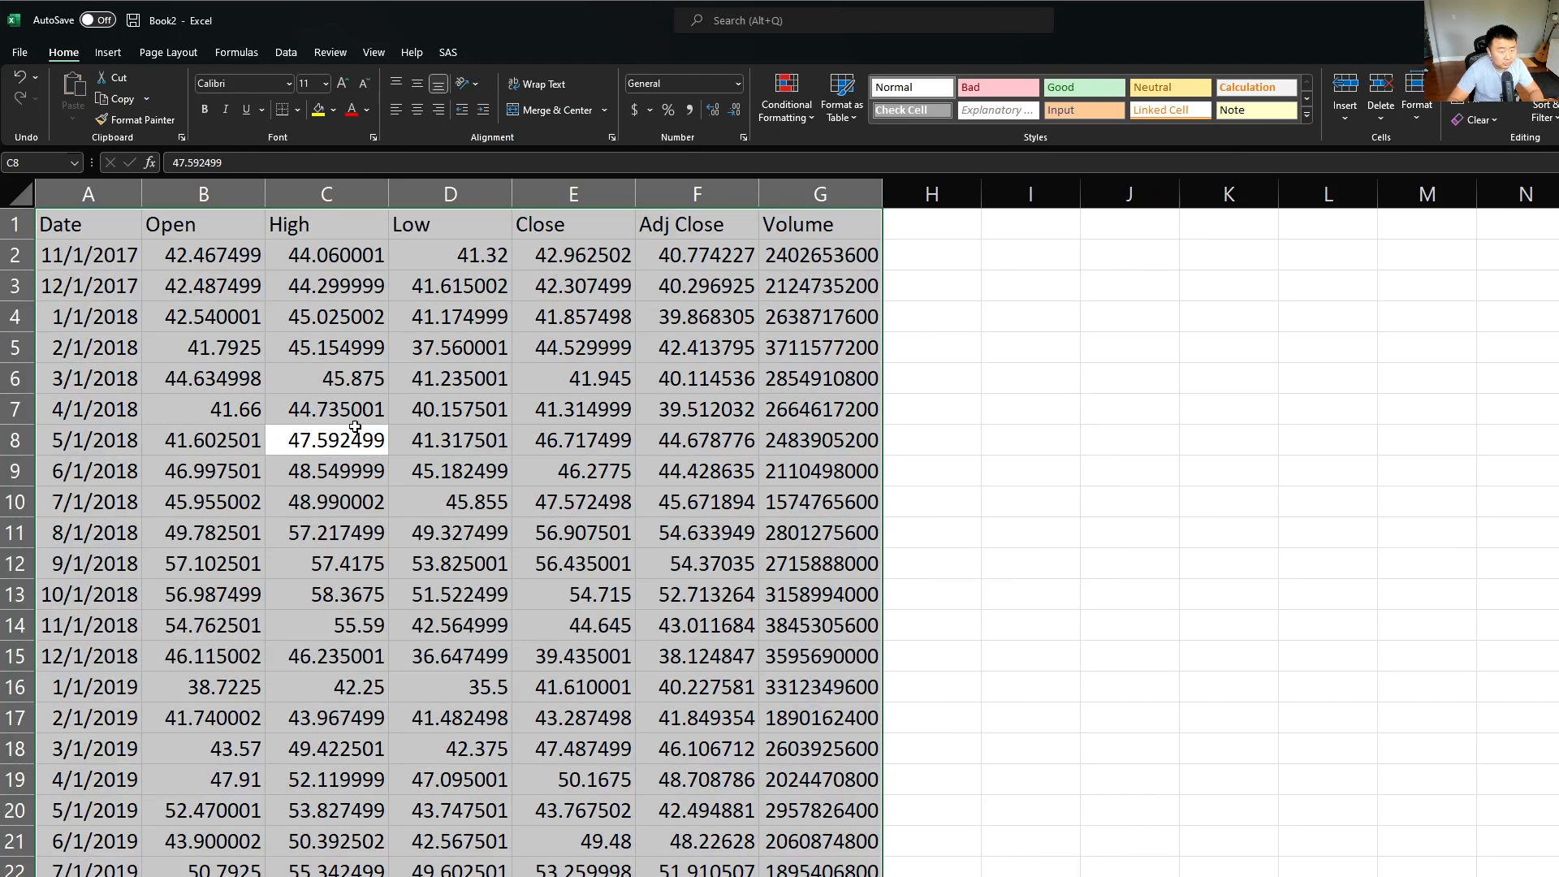
key(Delete)
click(355, 427)
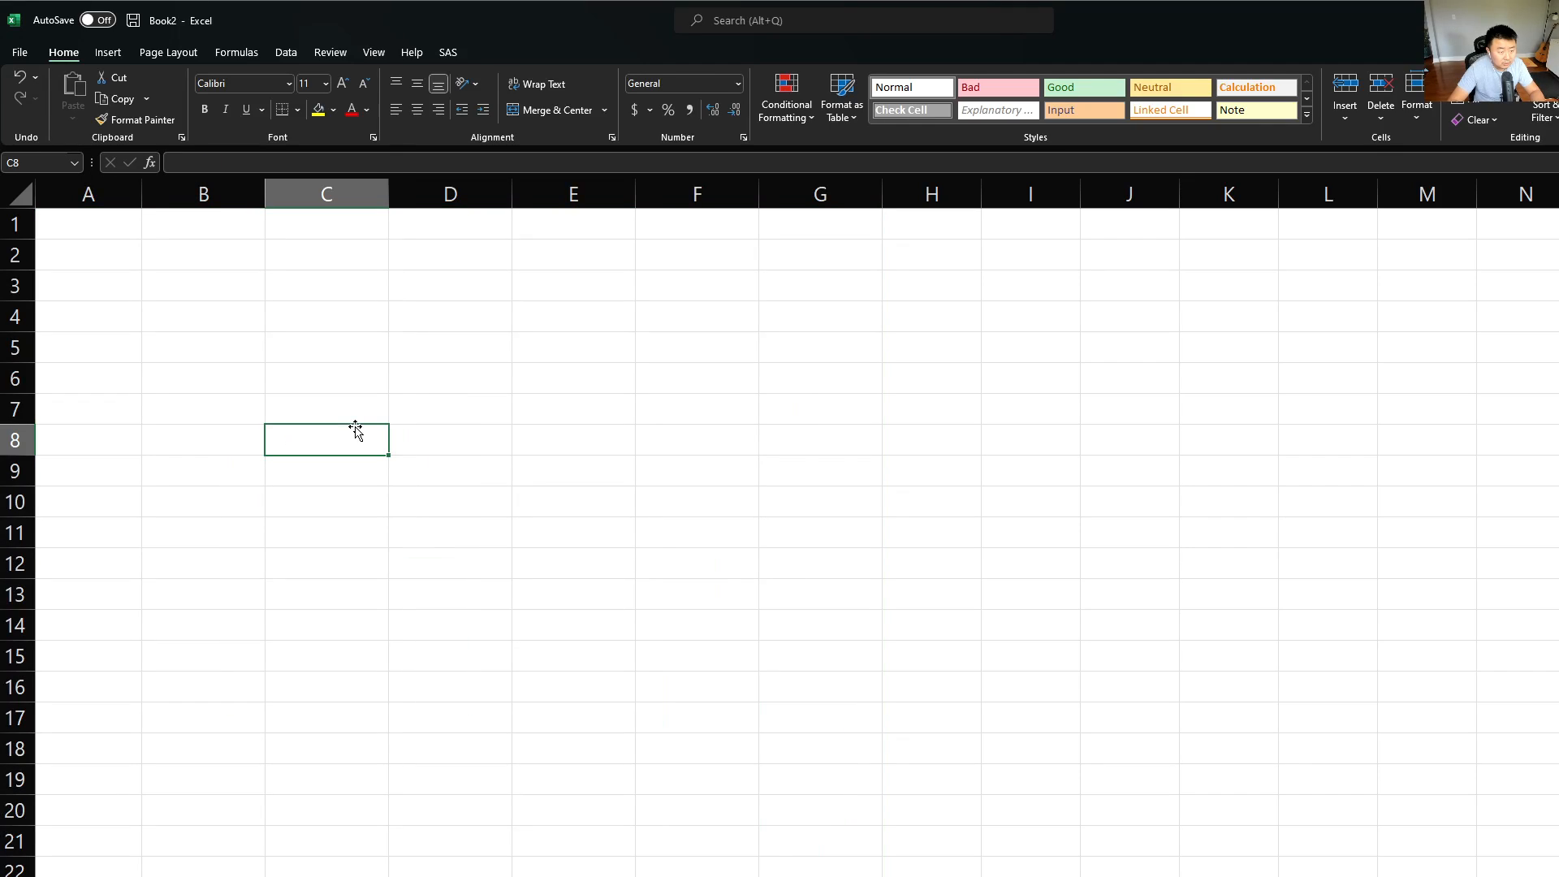
click(139, 236)
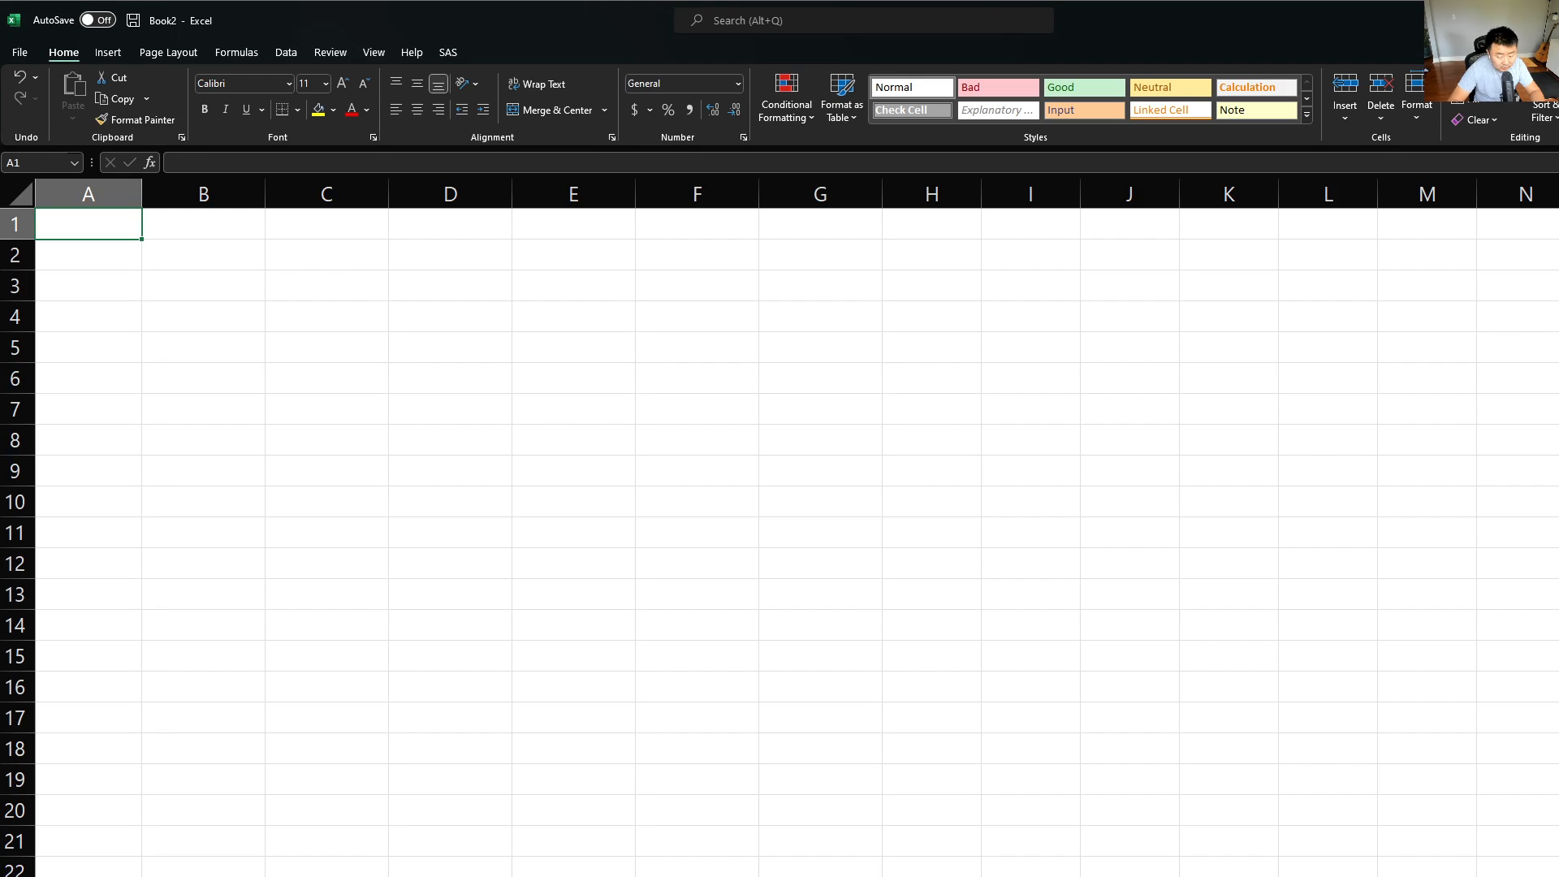
Switch to the Yahoo Finance page in the browser and examine the base of its address up to the AAPL ticker
key(alt+Tab)
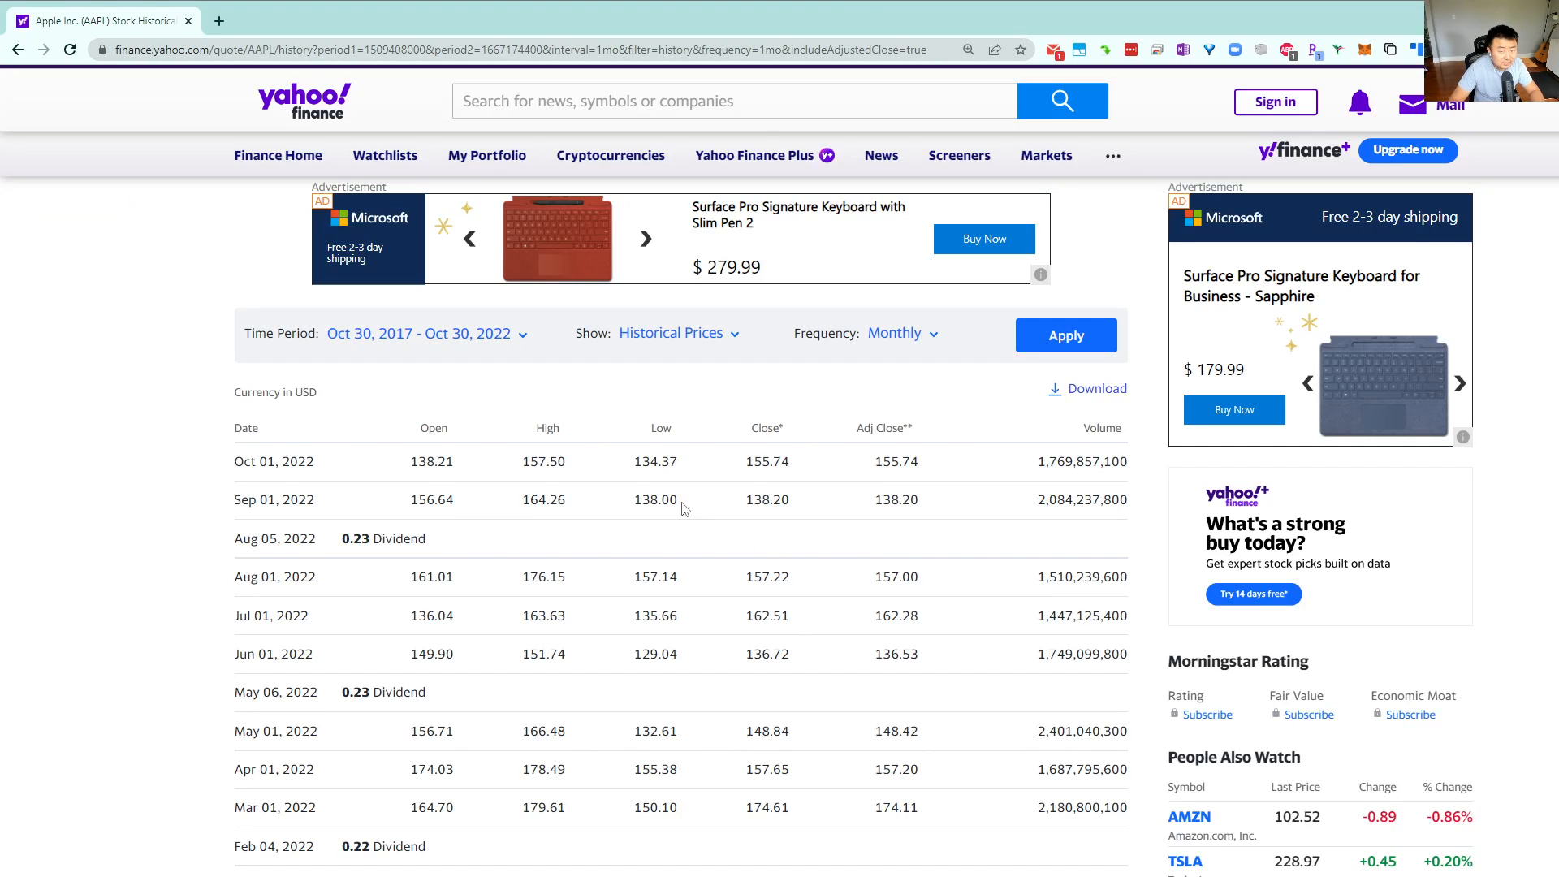
click(147, 51)
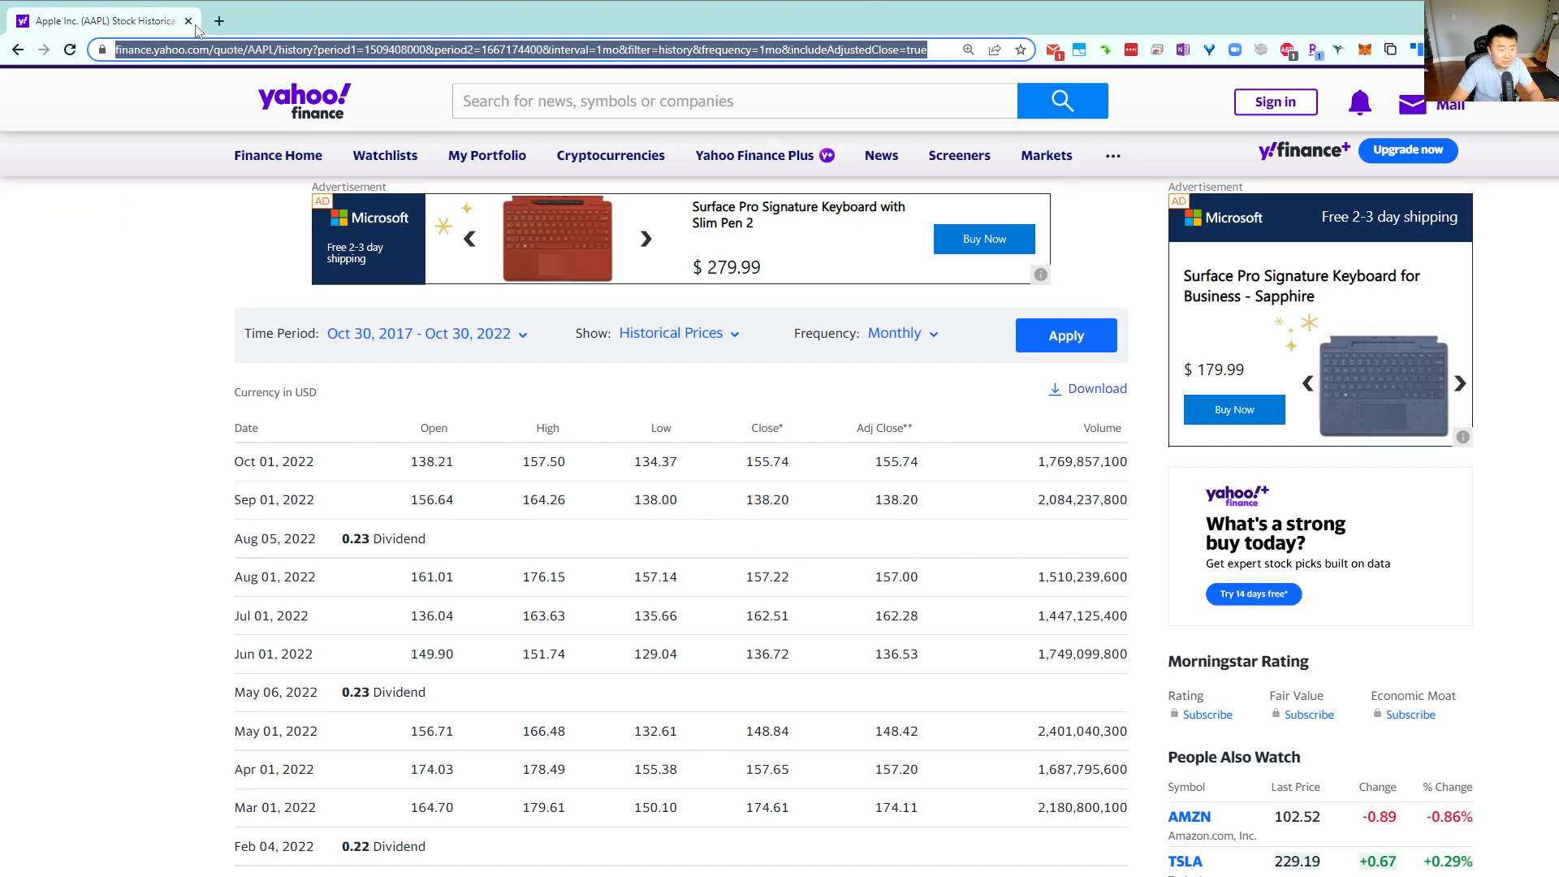
double_click(147, 52)
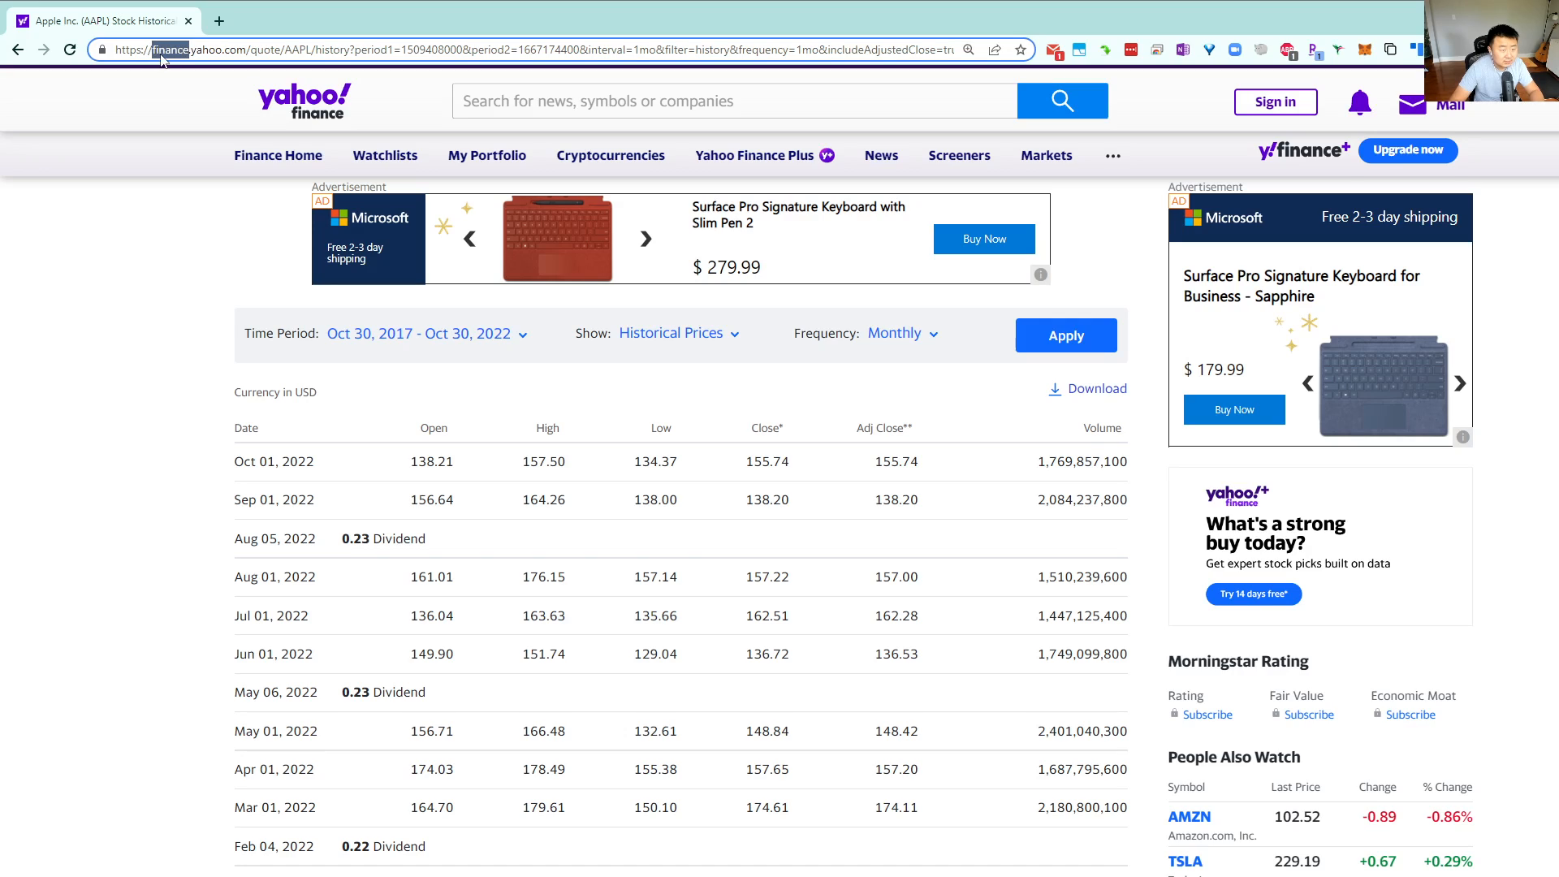
click(170, 53)
double_click(172, 53)
click(194, 52)
double_click(195, 52)
drag(194, 52, 312, 37)
double_click(171, 49)
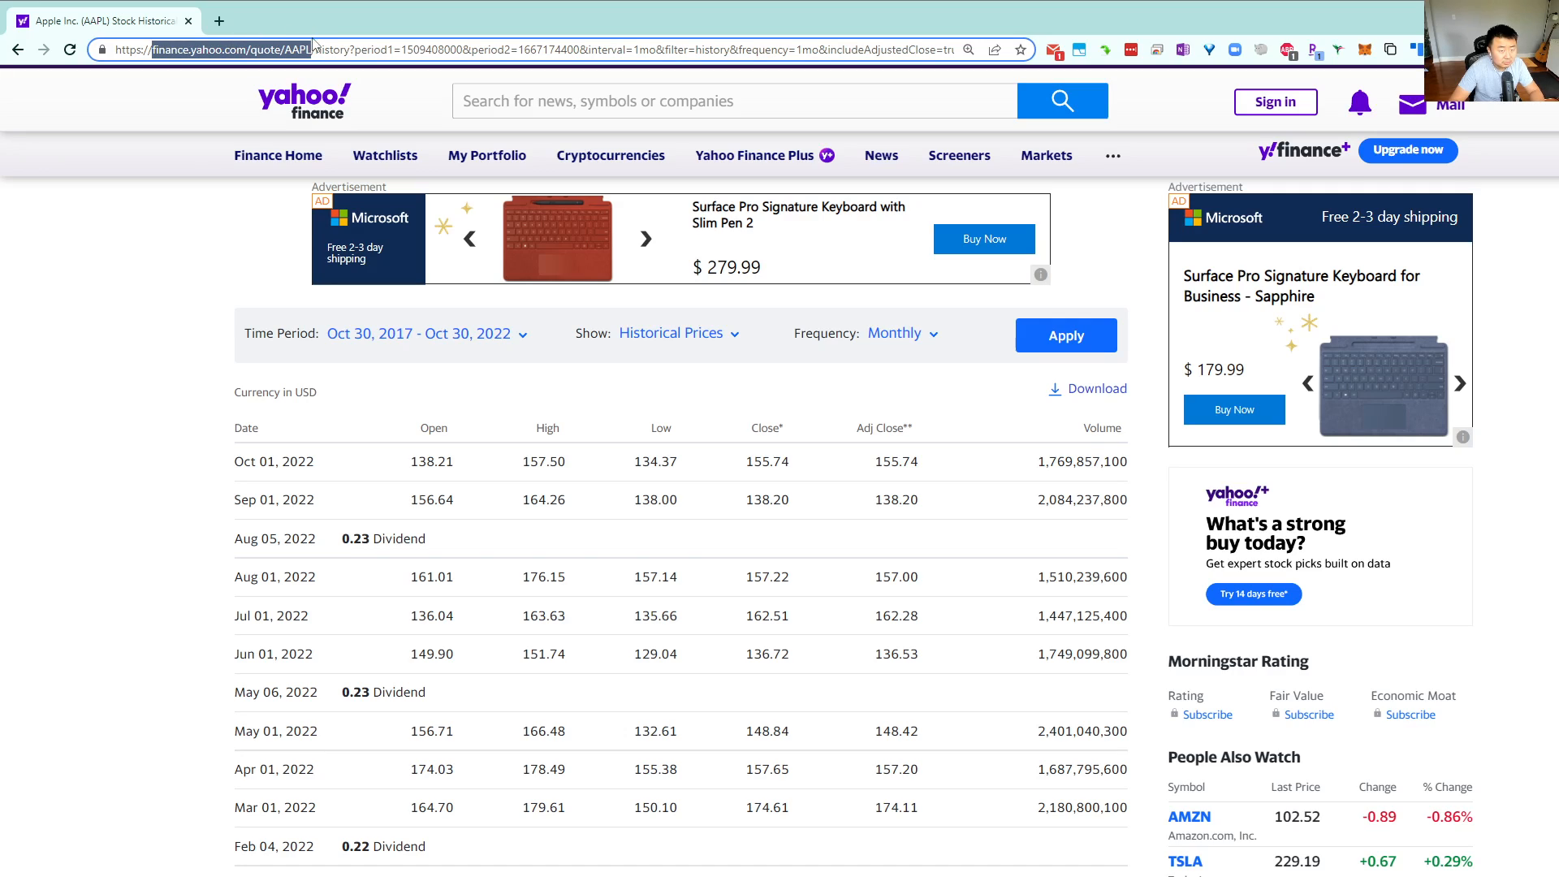
Examine the period1, period2, interval, frequency and includeAdjustedClose parameters in the historical-prices page's address
click(325, 46)
double_click(360, 49)
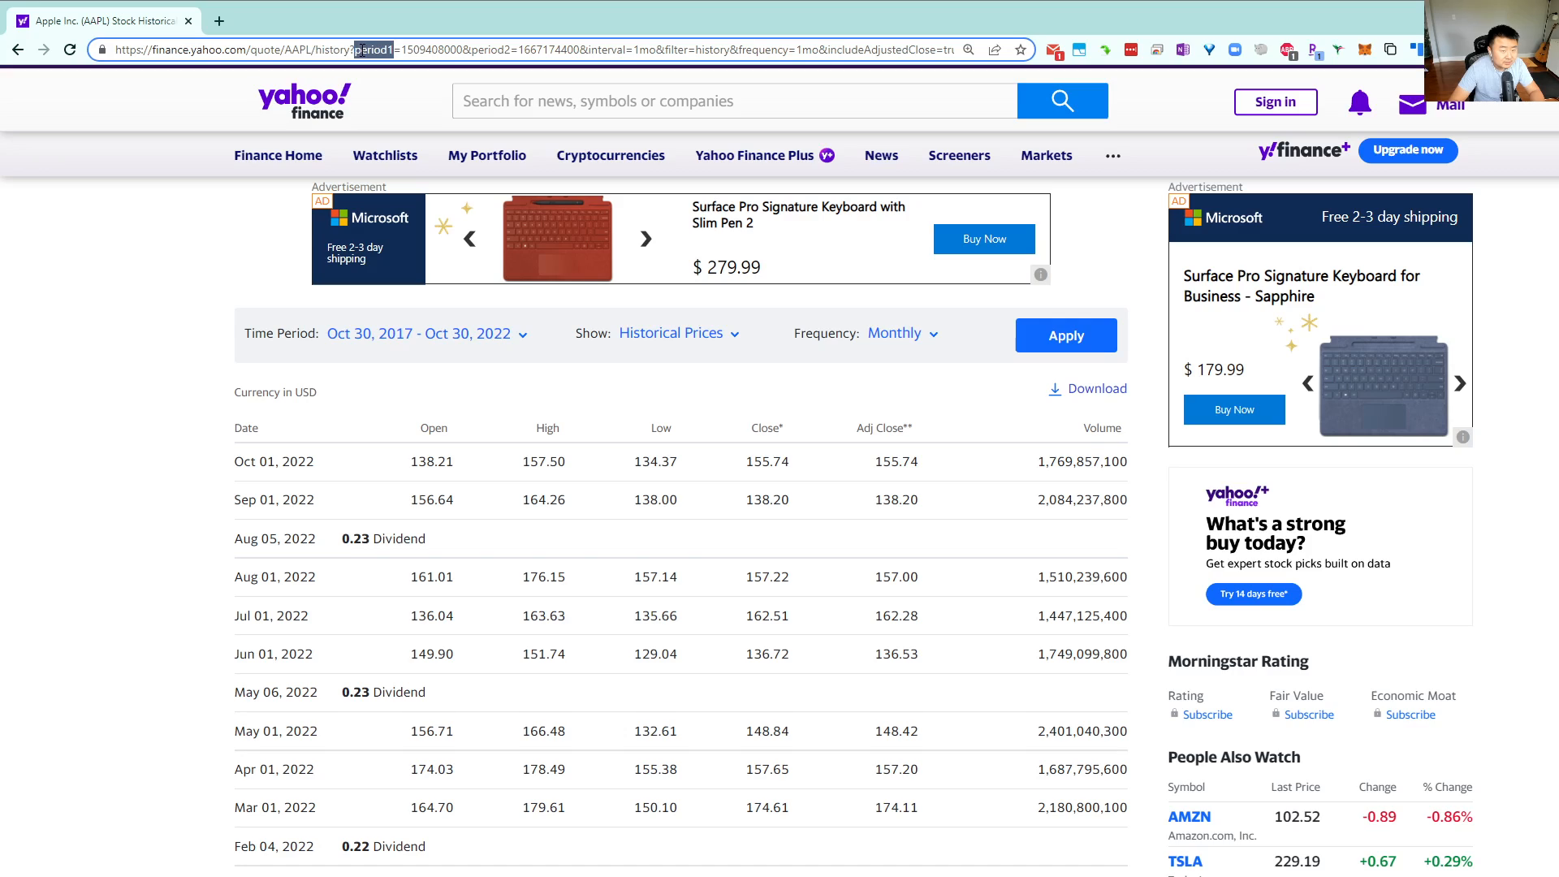
drag(381, 52, 812, 57)
double_click(489, 50)
double_click(607, 50)
double_click(766, 56)
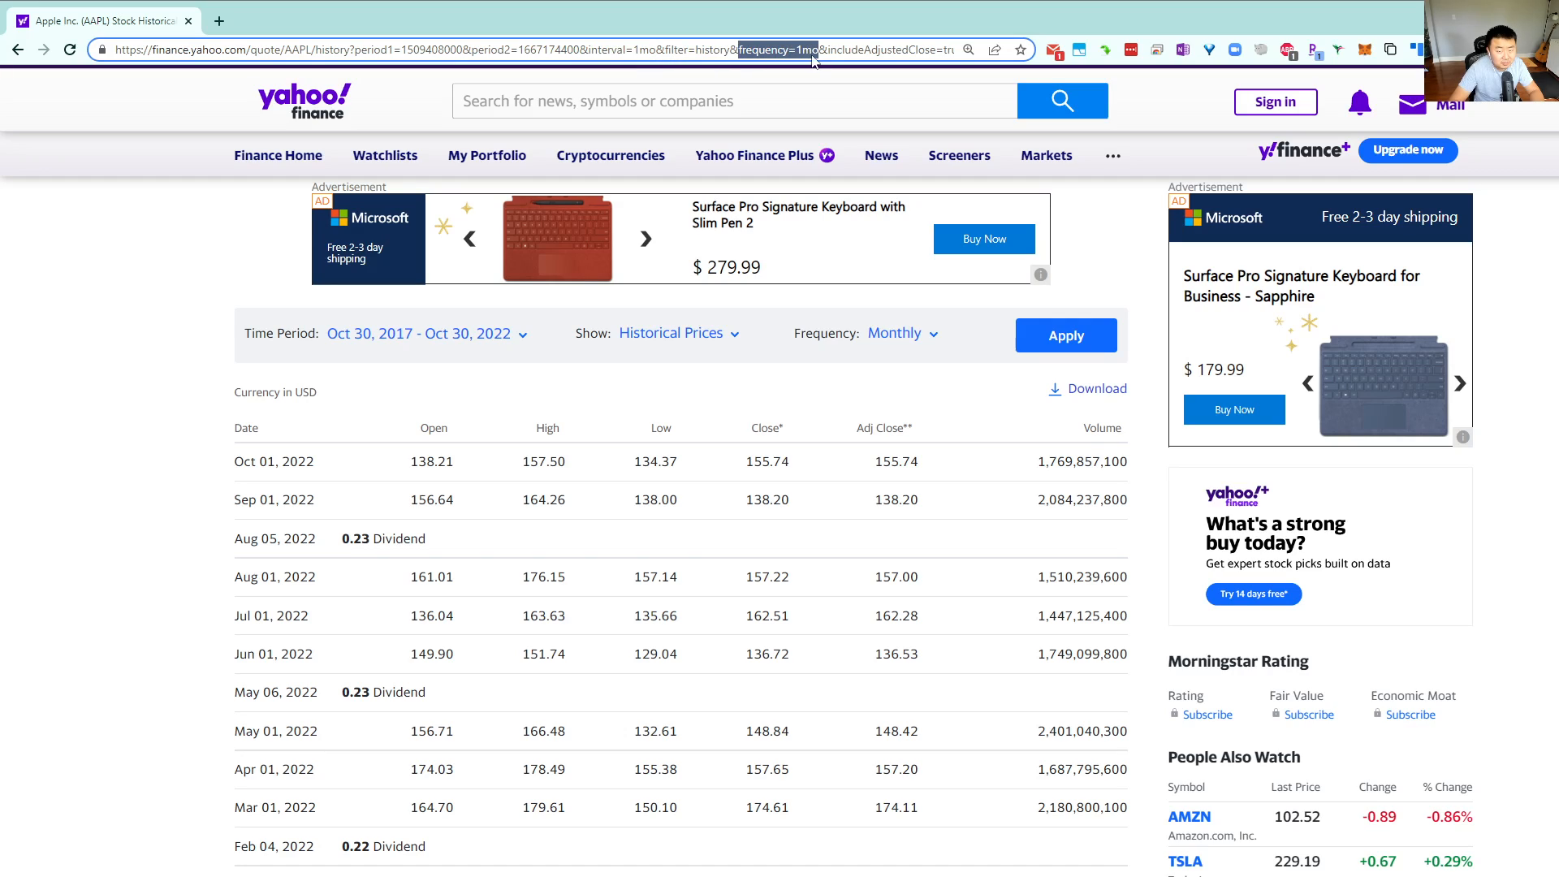
double_click(827, 53)
drag(972, 40, 921, 59)
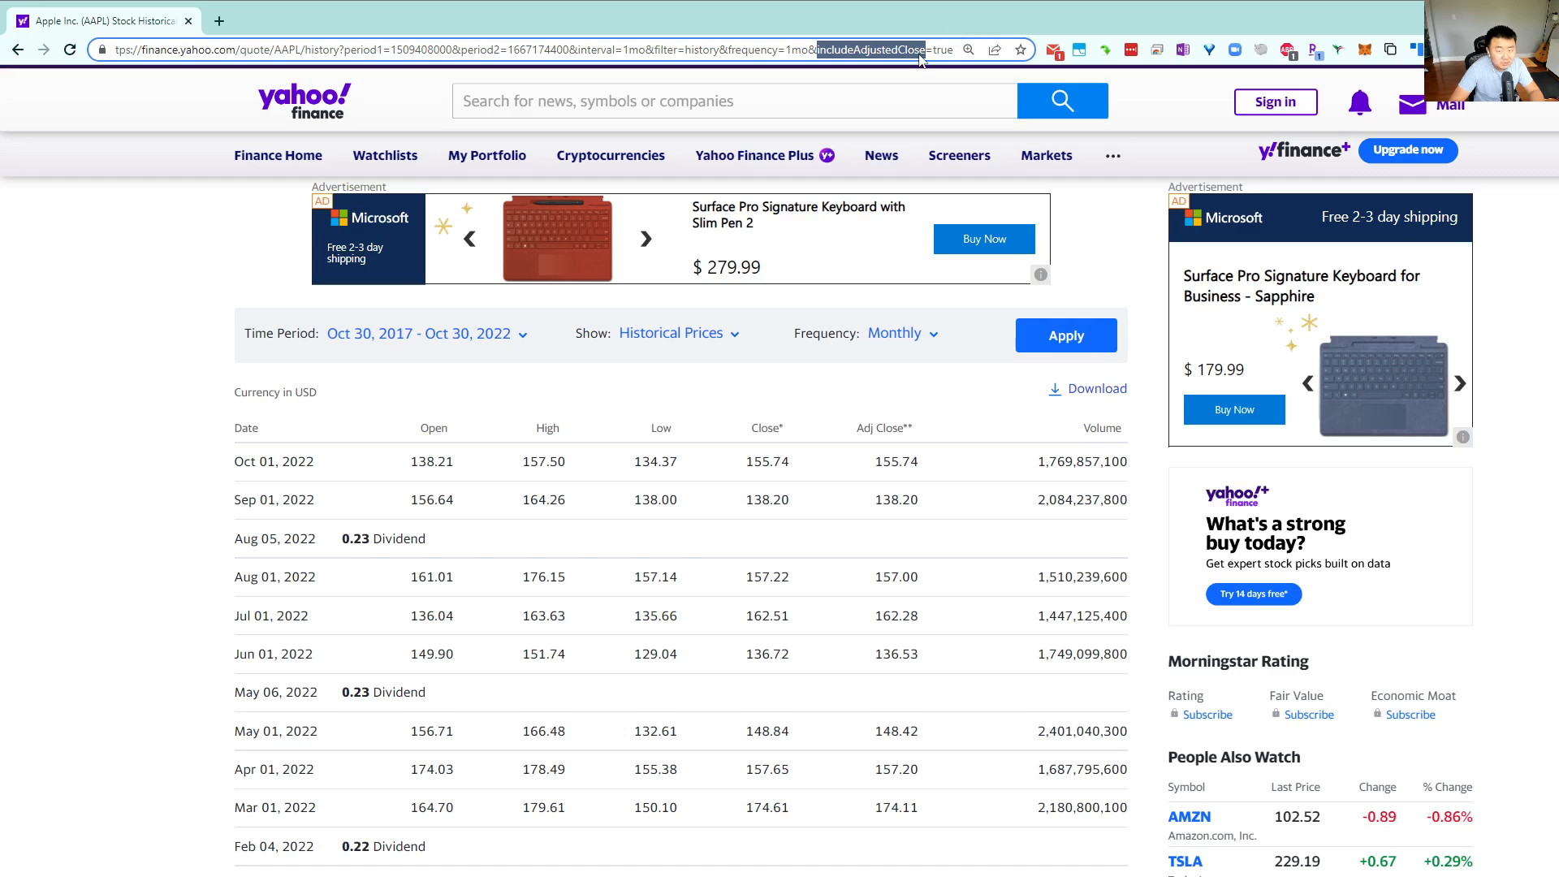
Select the complete address of the historical-prices page and switch to Excel
triple_click(922, 57)
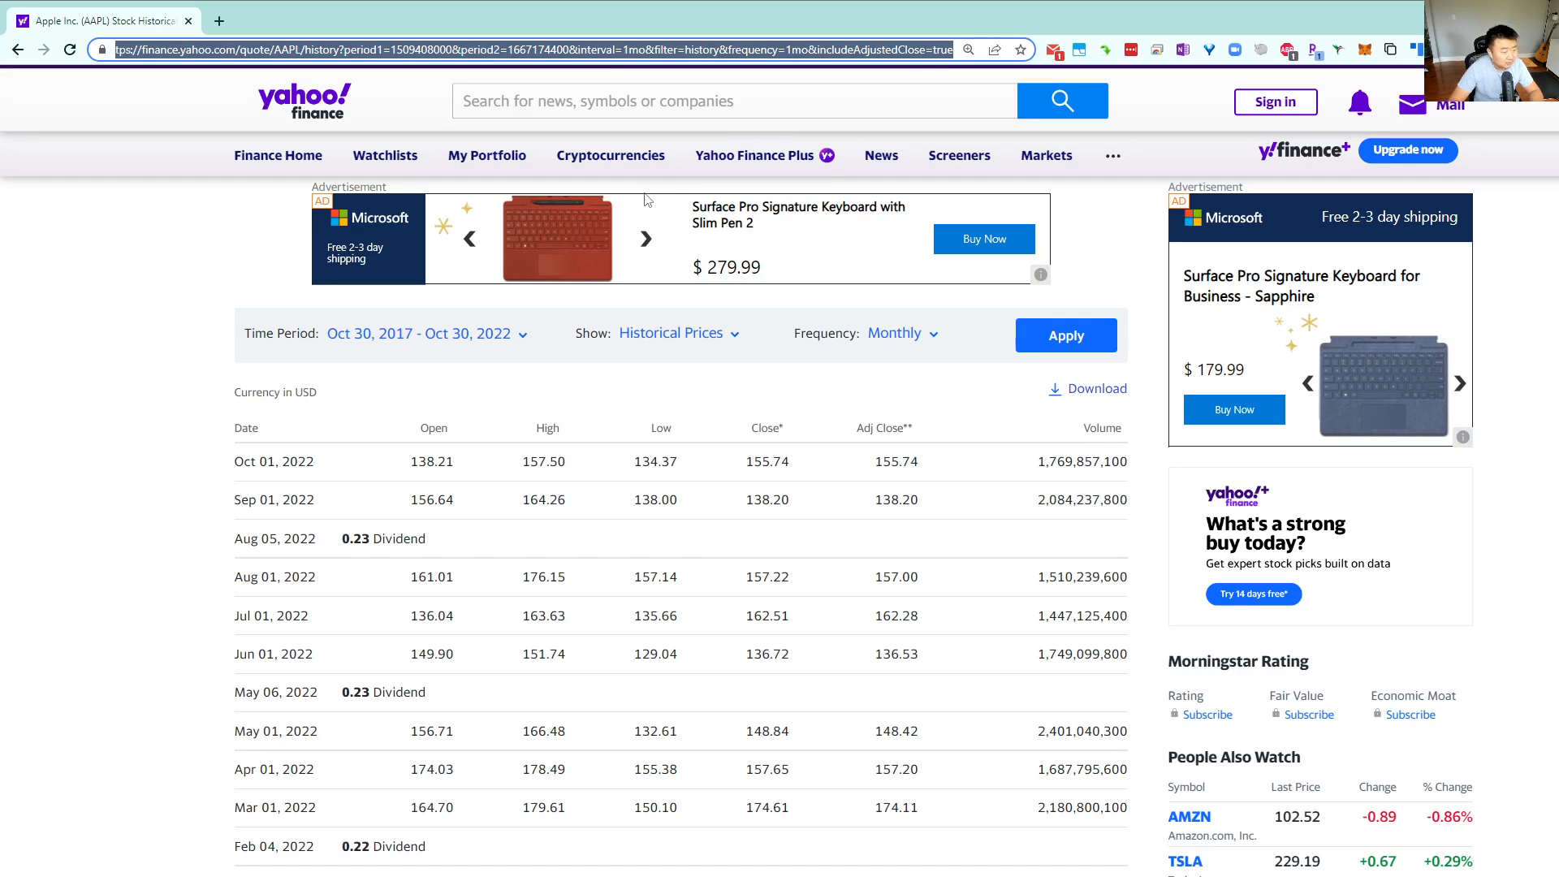
click(755, 50)
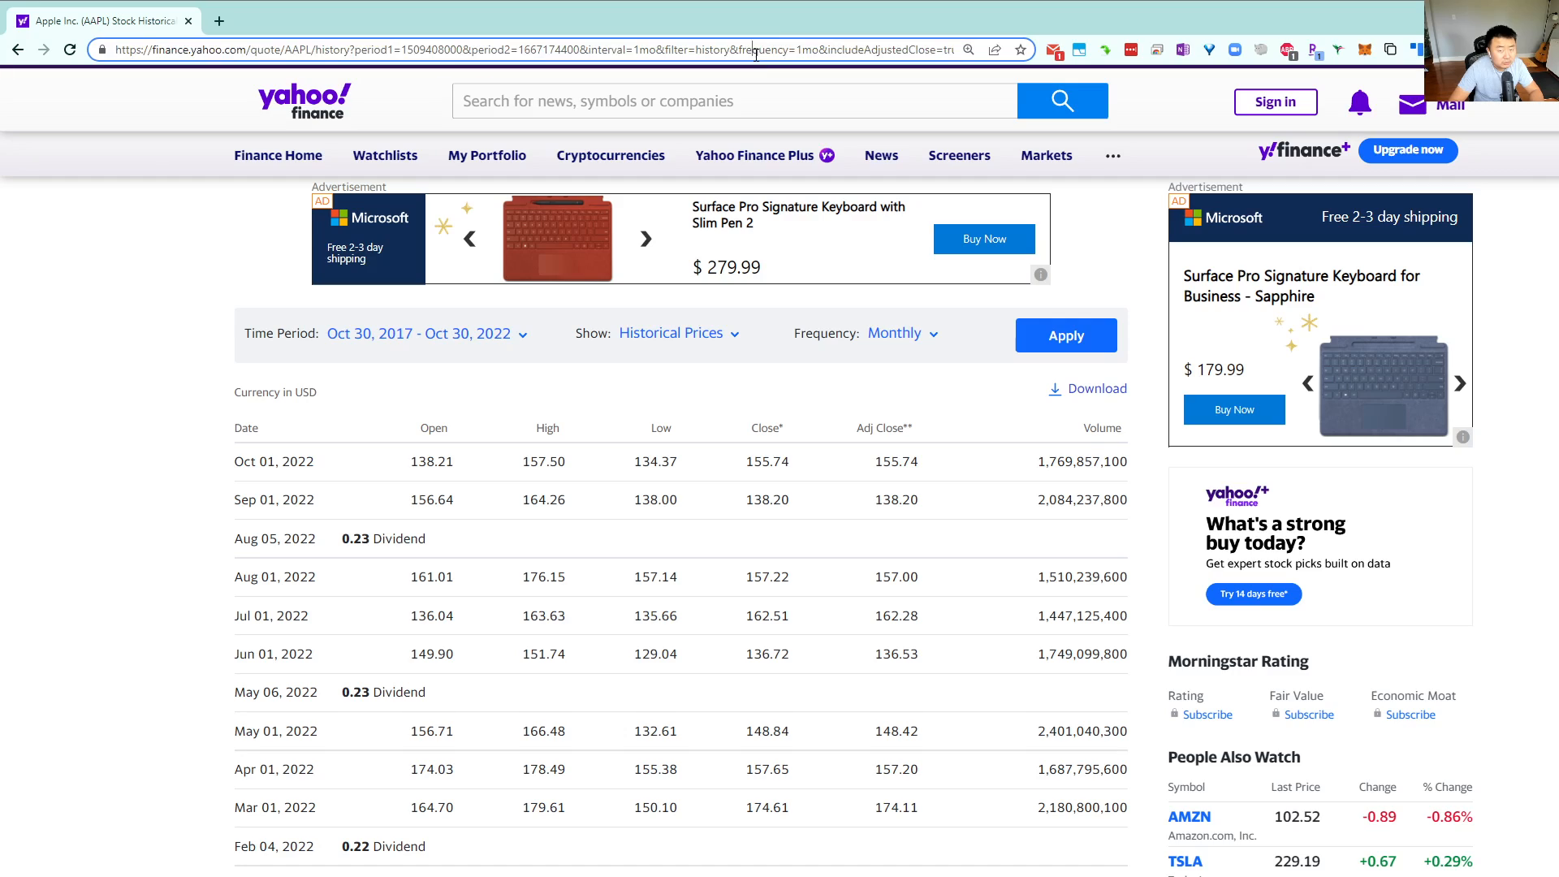
triple_click(756, 54)
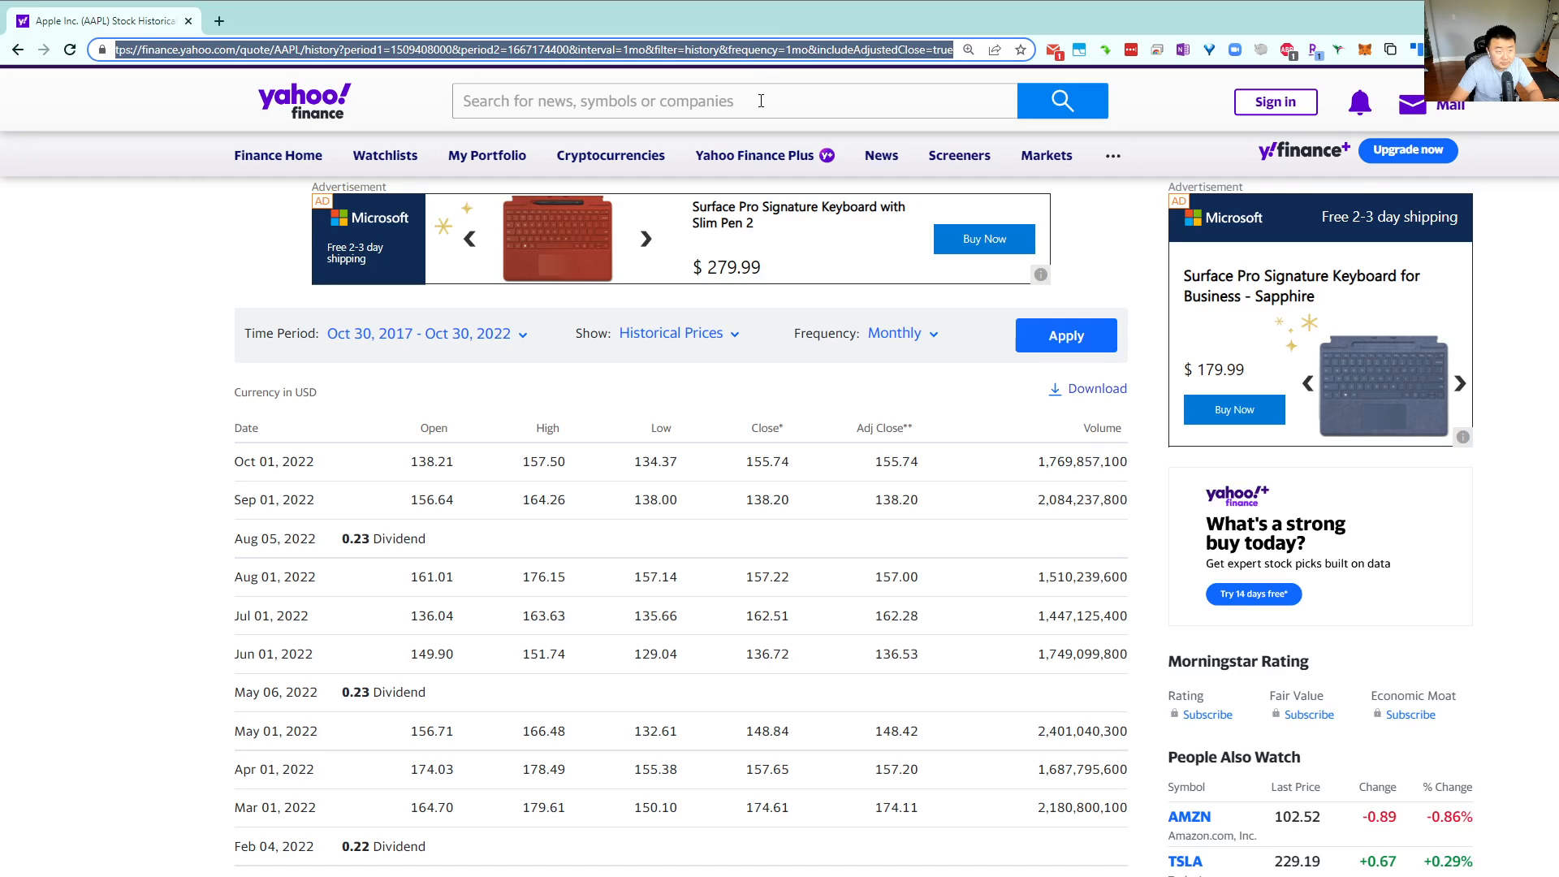
key(alt+Tab)
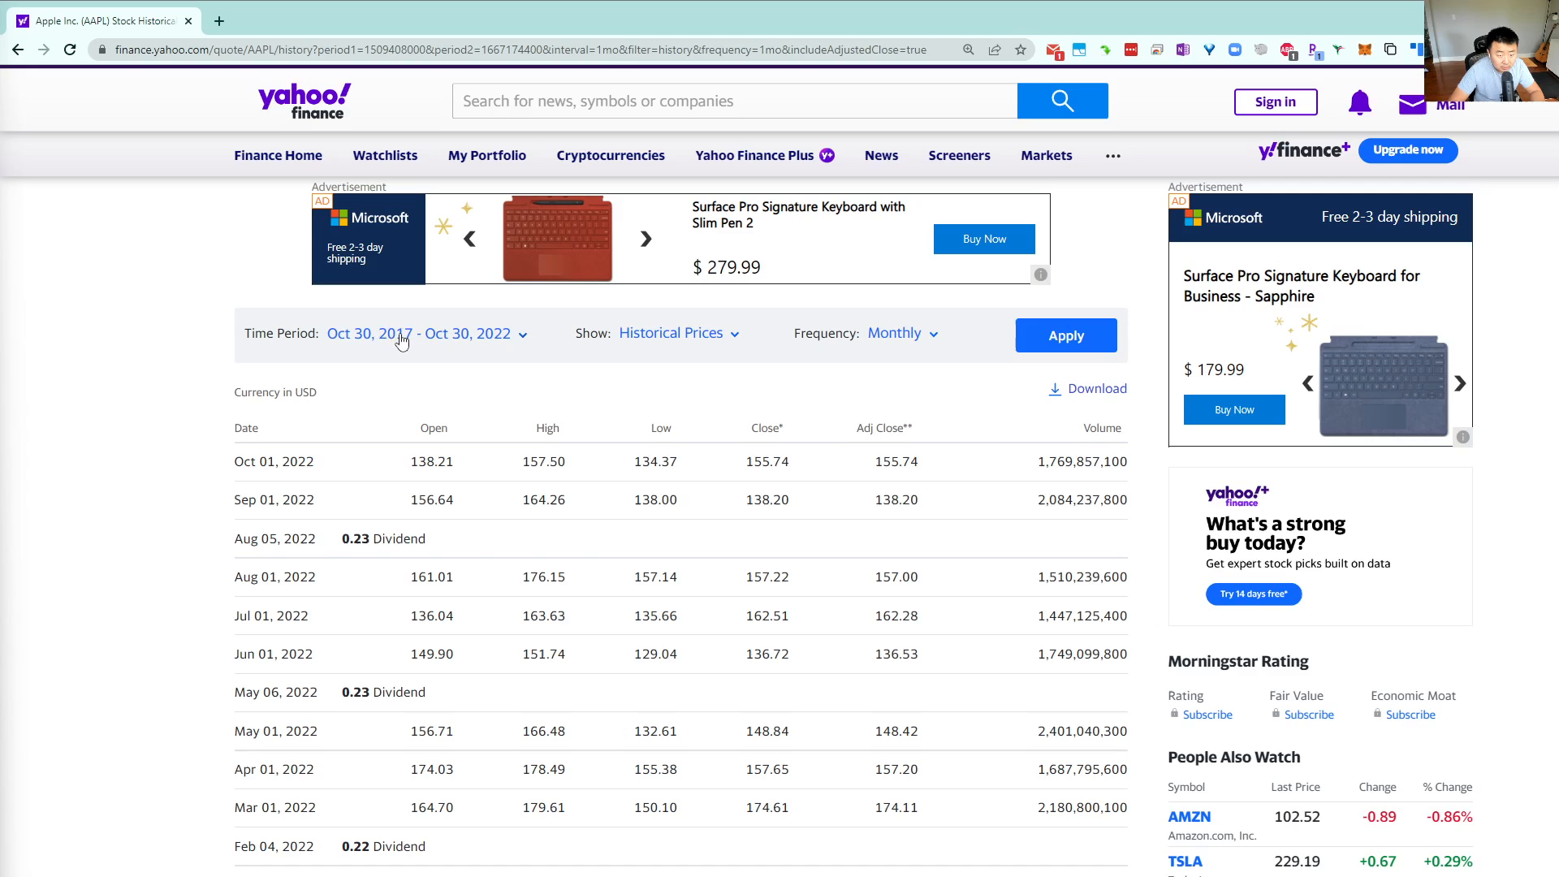
Re-examine the date period, interval and history filter parameters in the Yahoo Finance page's address
click(340, 54)
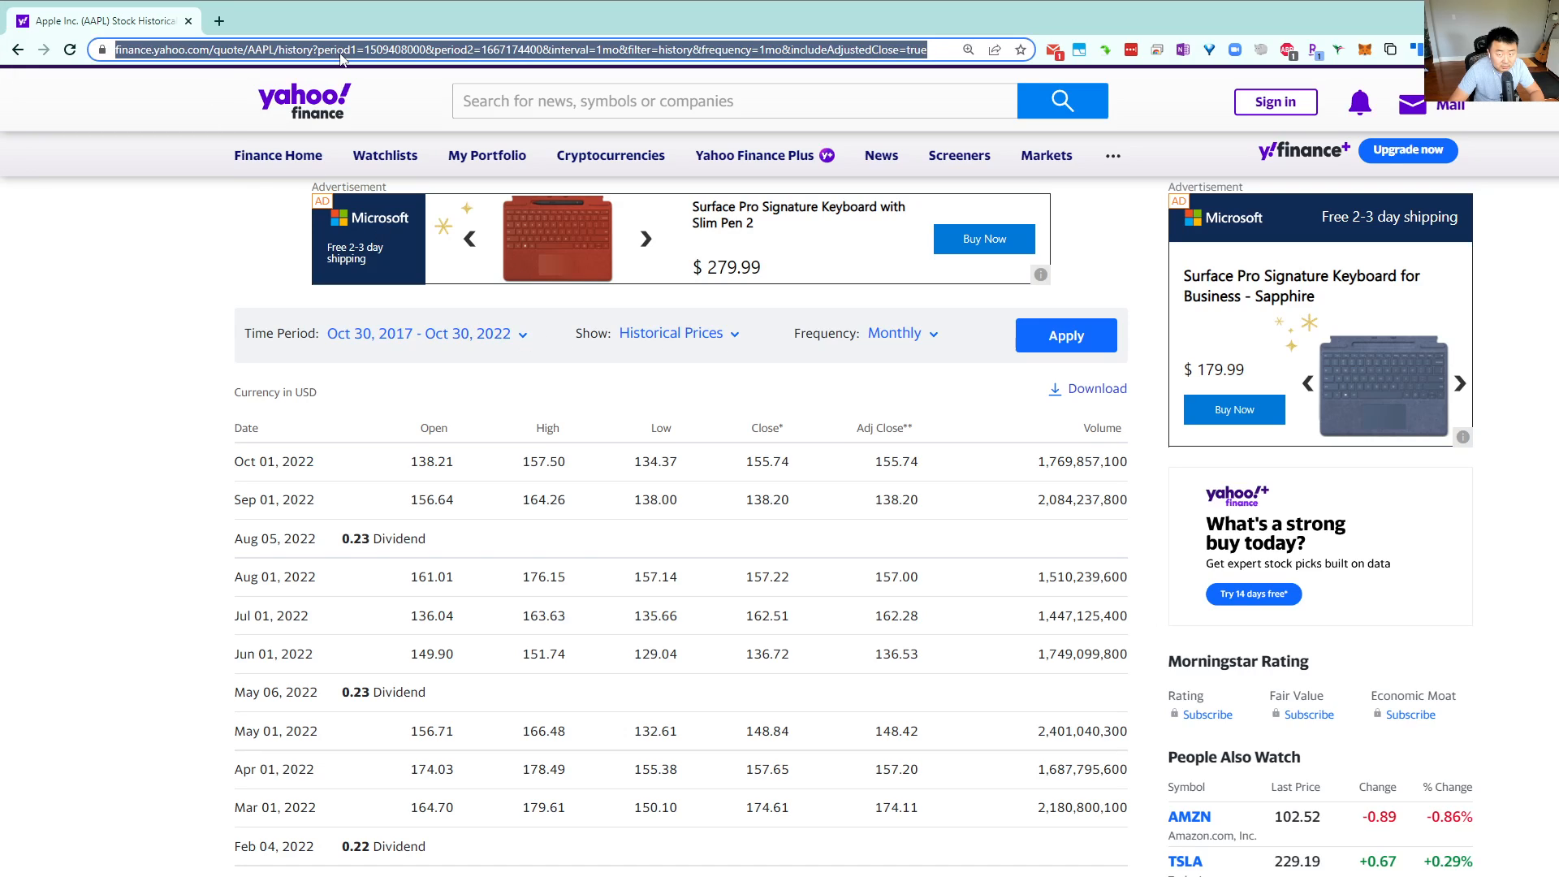
drag(486, 50, 703, 70)
double_click(712, 51)
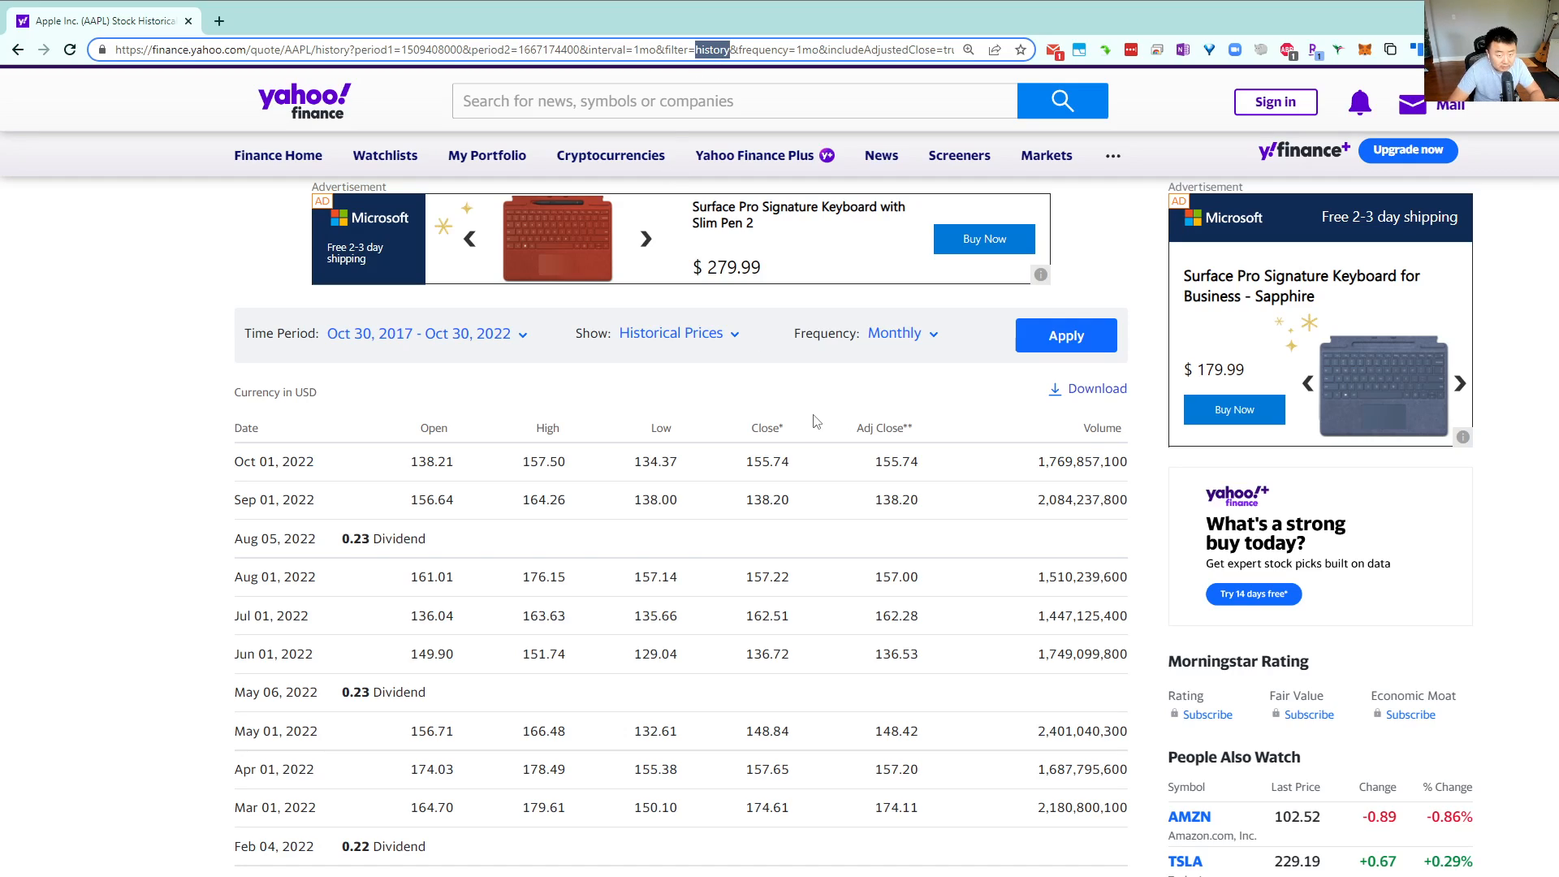
Copy the link address of the Download link above the historical price table
click(876, 427)
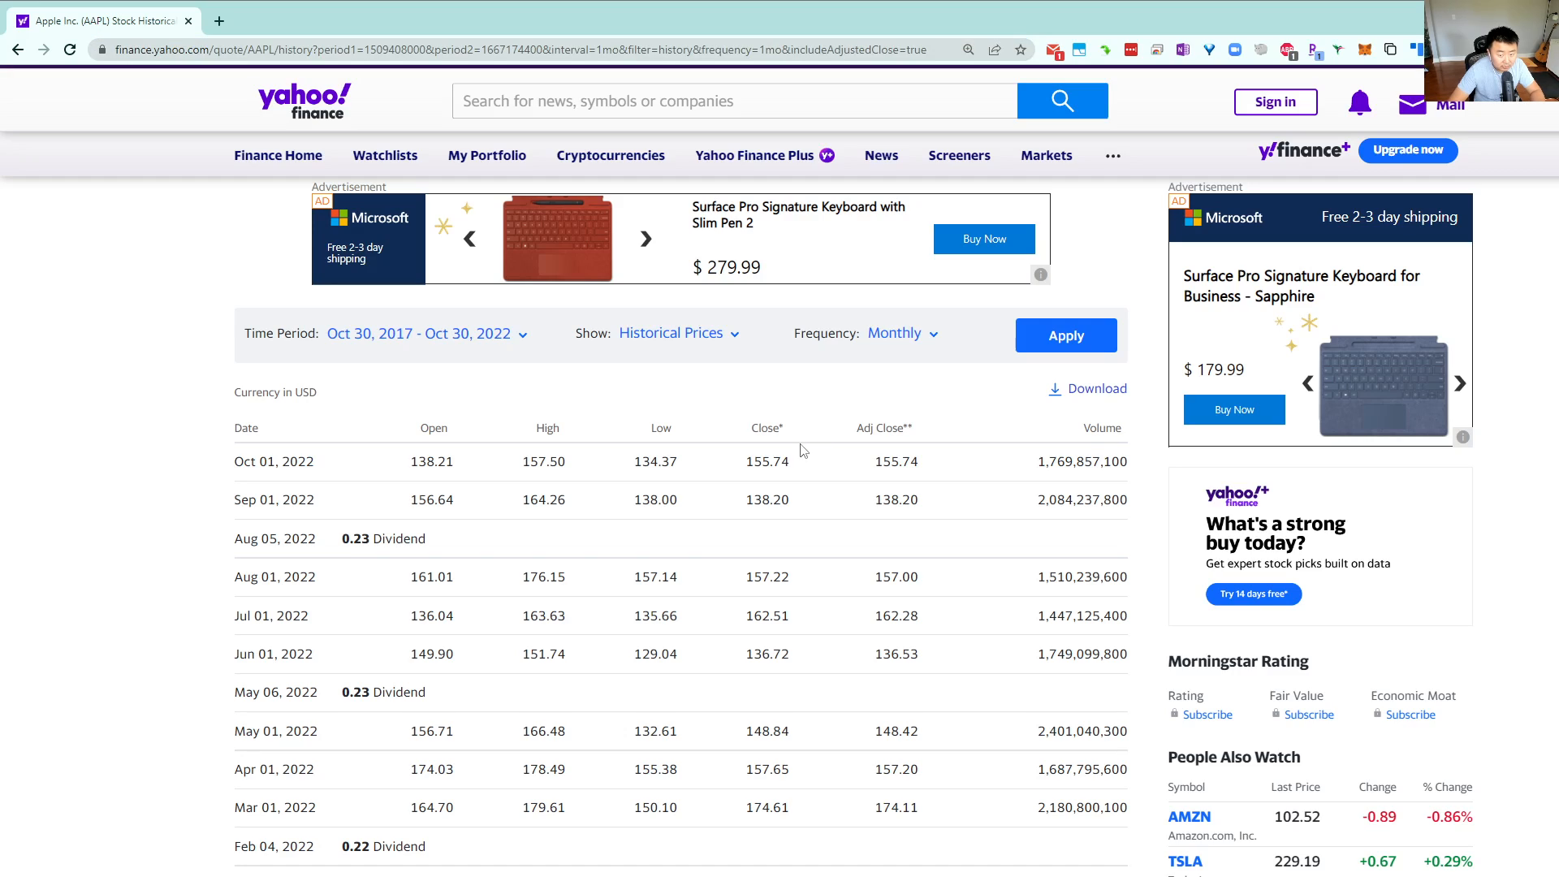
right_click(1113, 399)
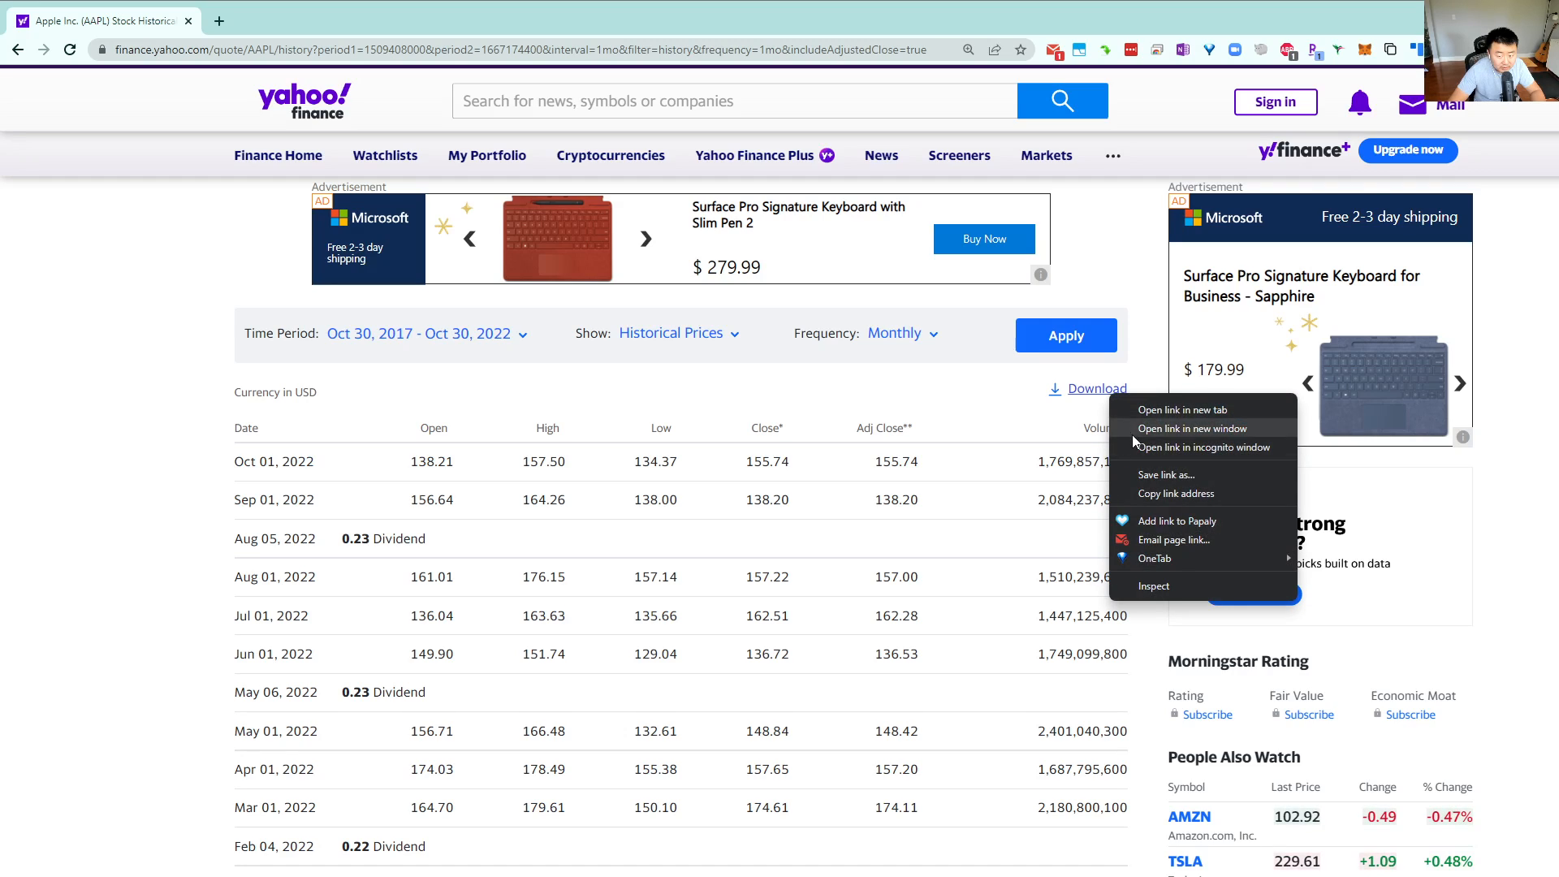
click(1171, 495)
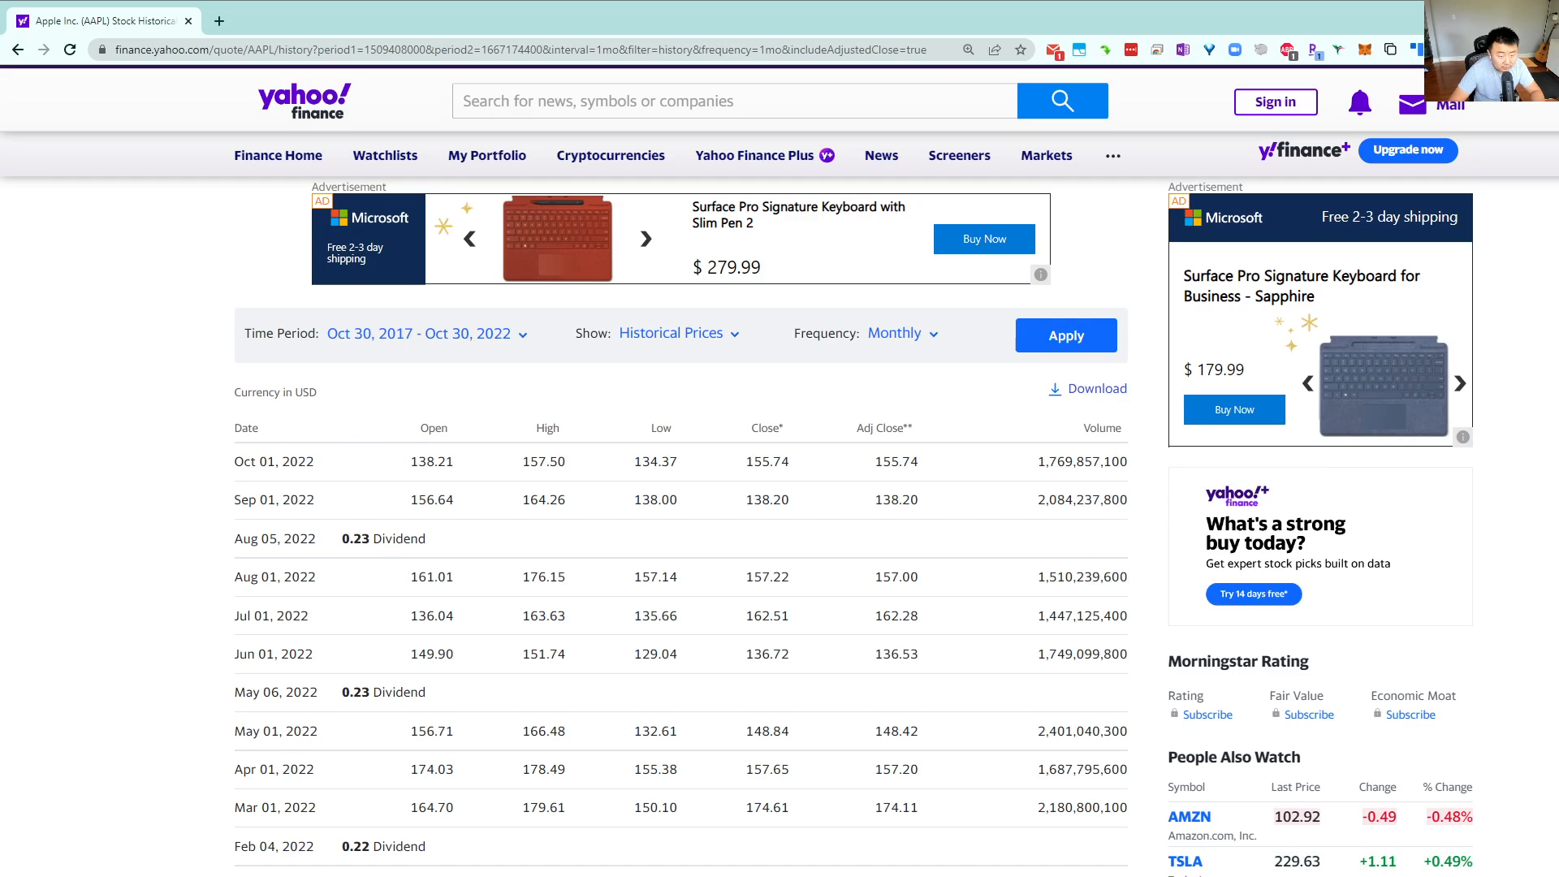
Switch to Book2 in Excel and delete the worksheet that holds the loaded Table 0 data
key(alt+Tab)
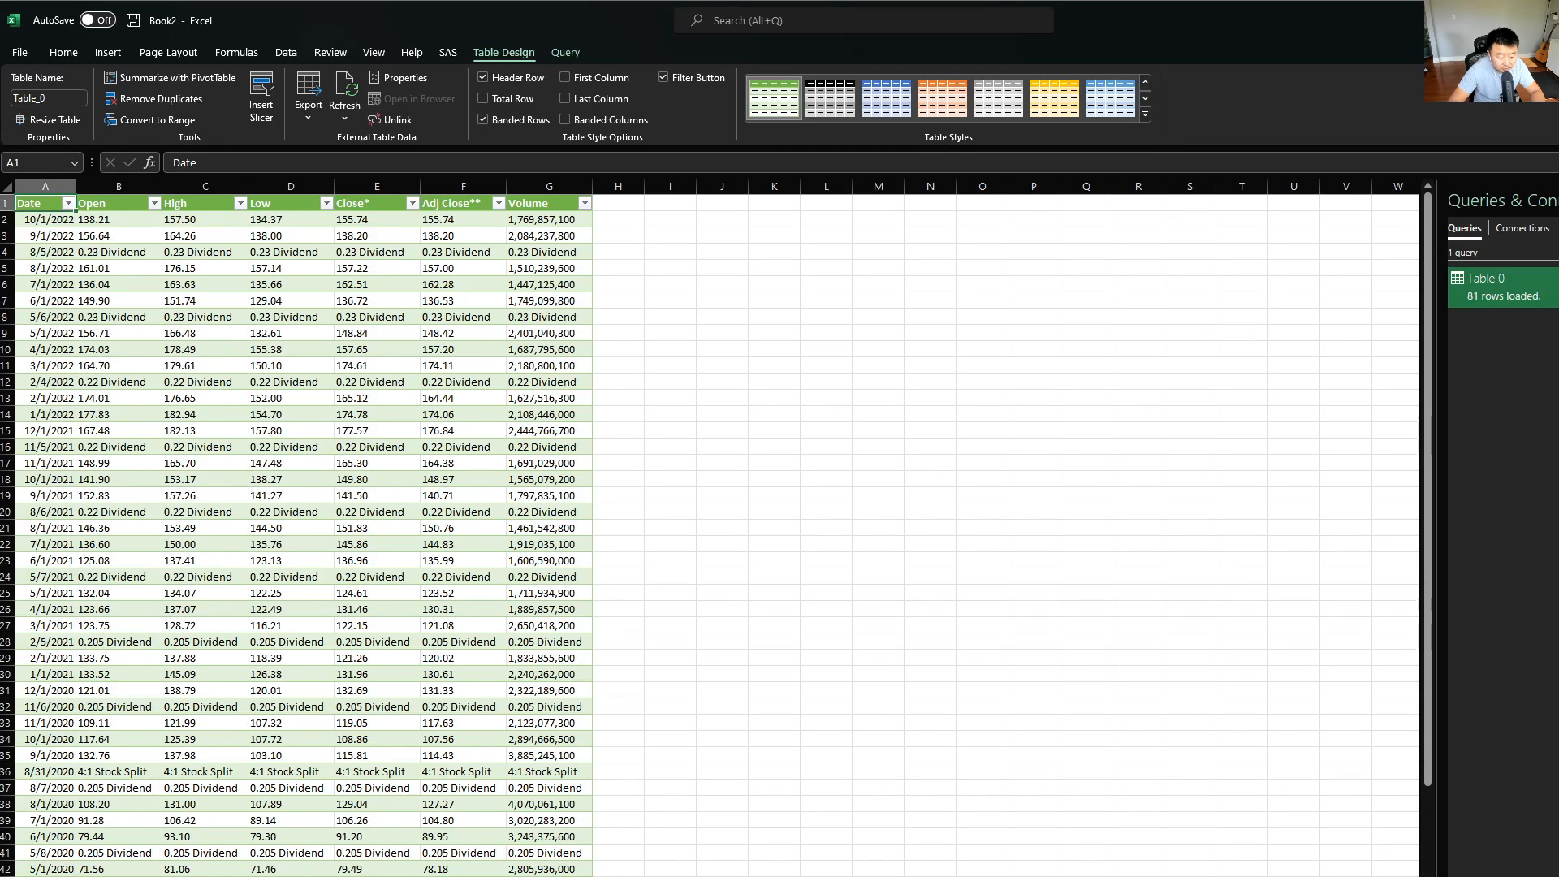
key(ctrl+Page_Down)
key(ctrl+Page_Up)
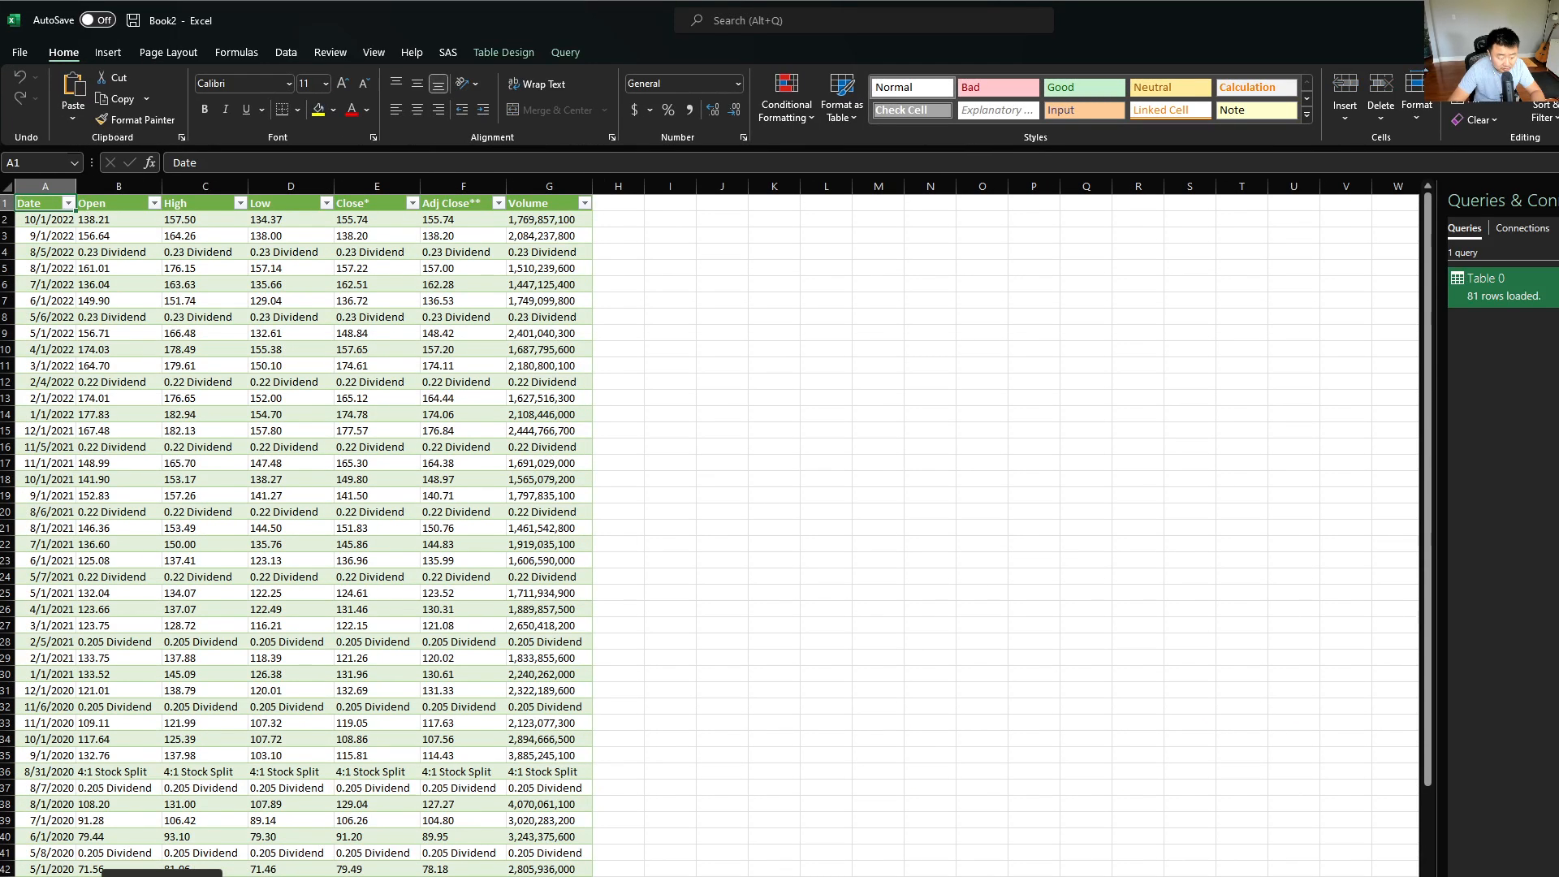
click(155, 876)
click(294, 619)
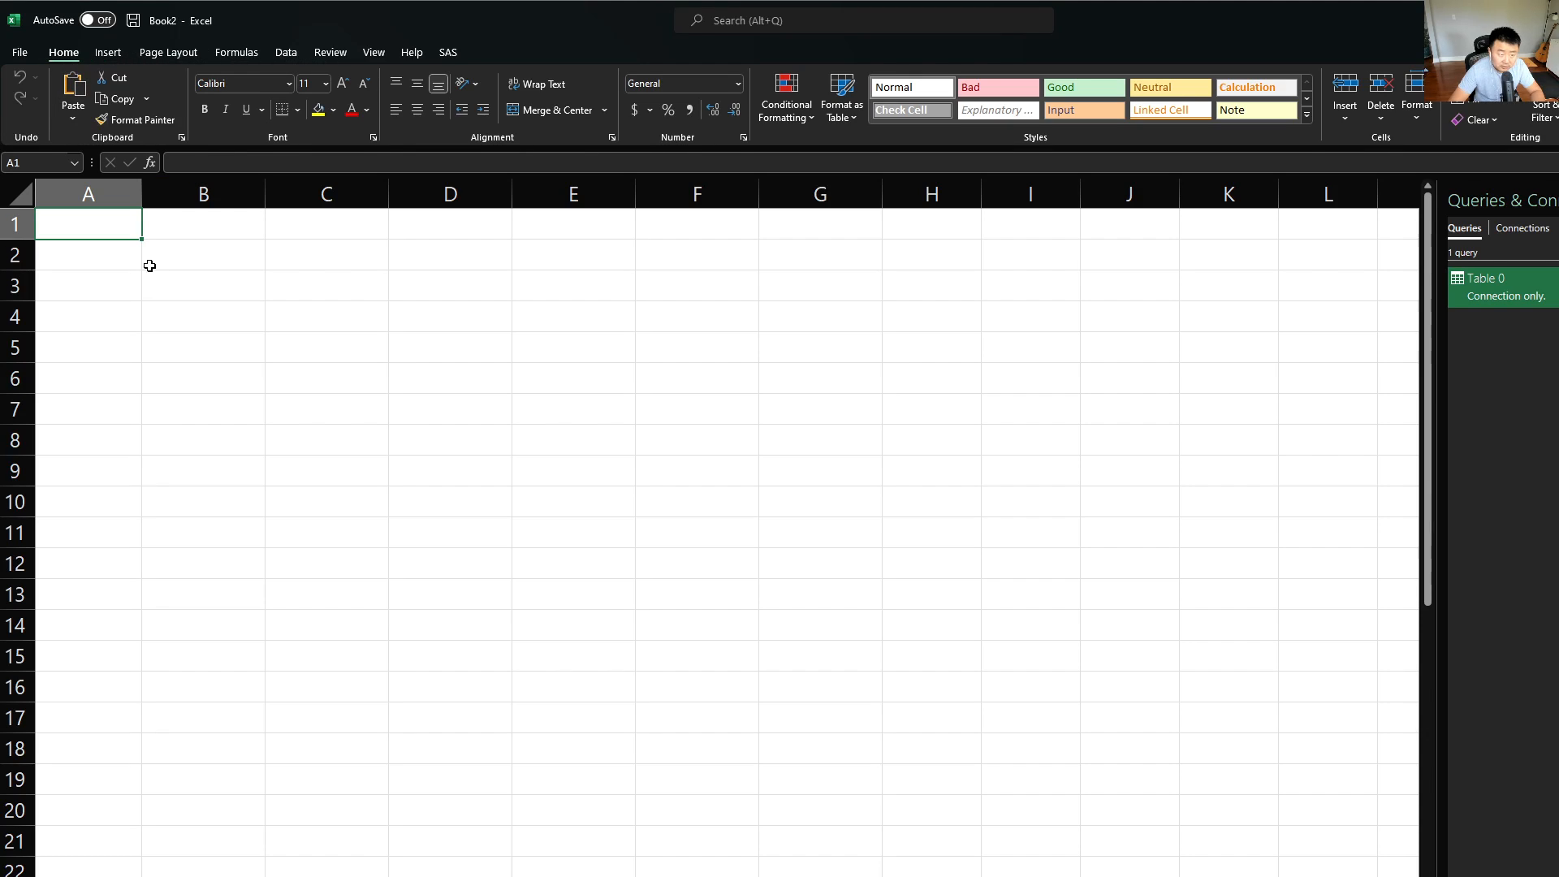
Paste the copied download link into cell A1 and examine its period1 and period2 values
key(ctrl+v)
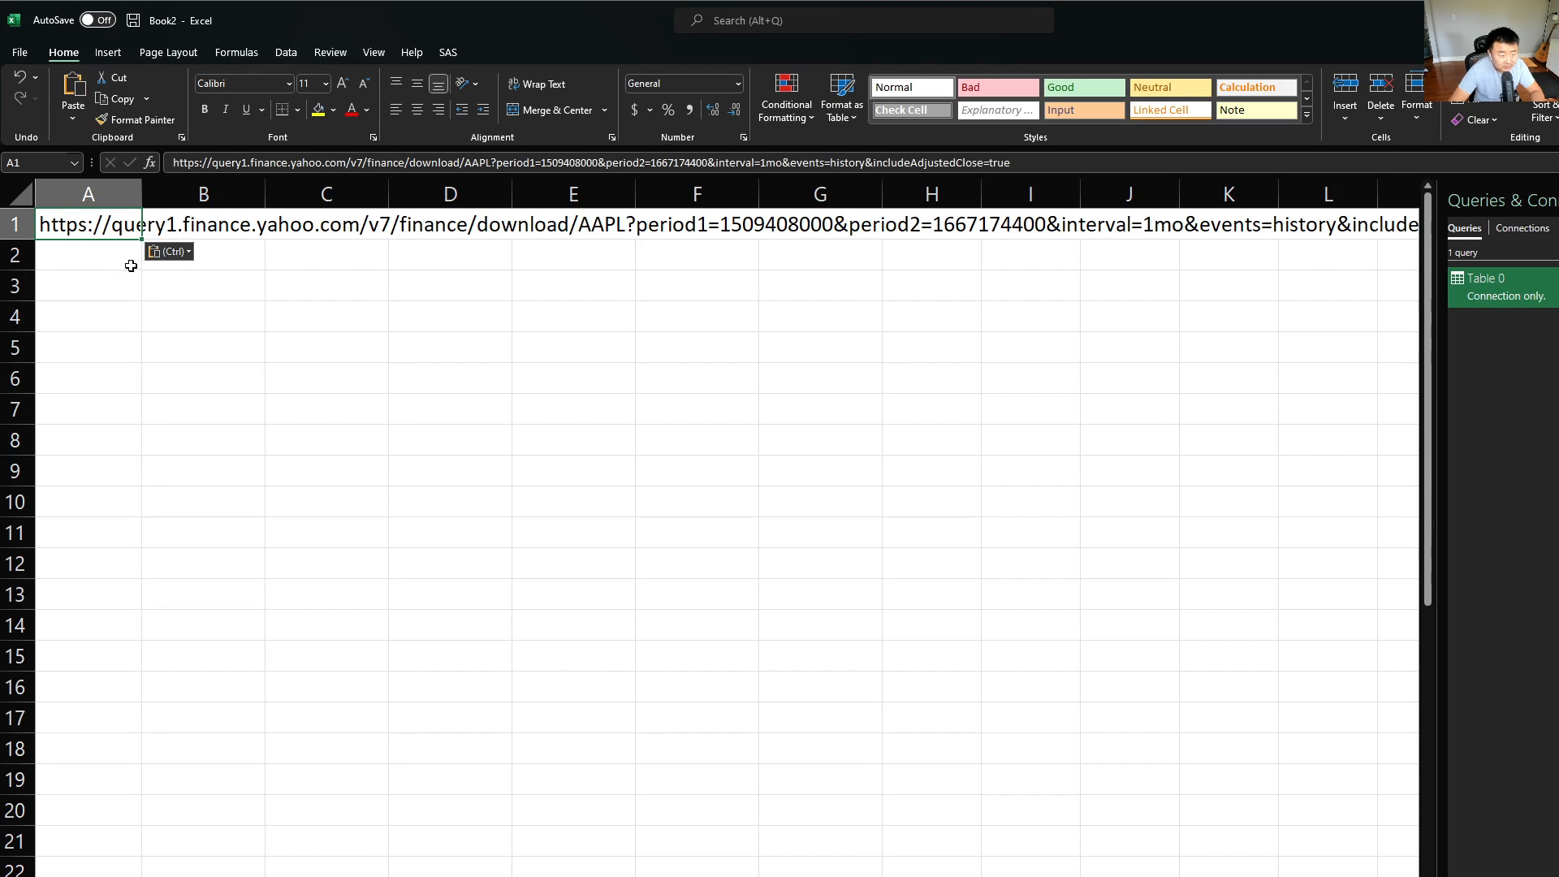
double_click(96, 227)
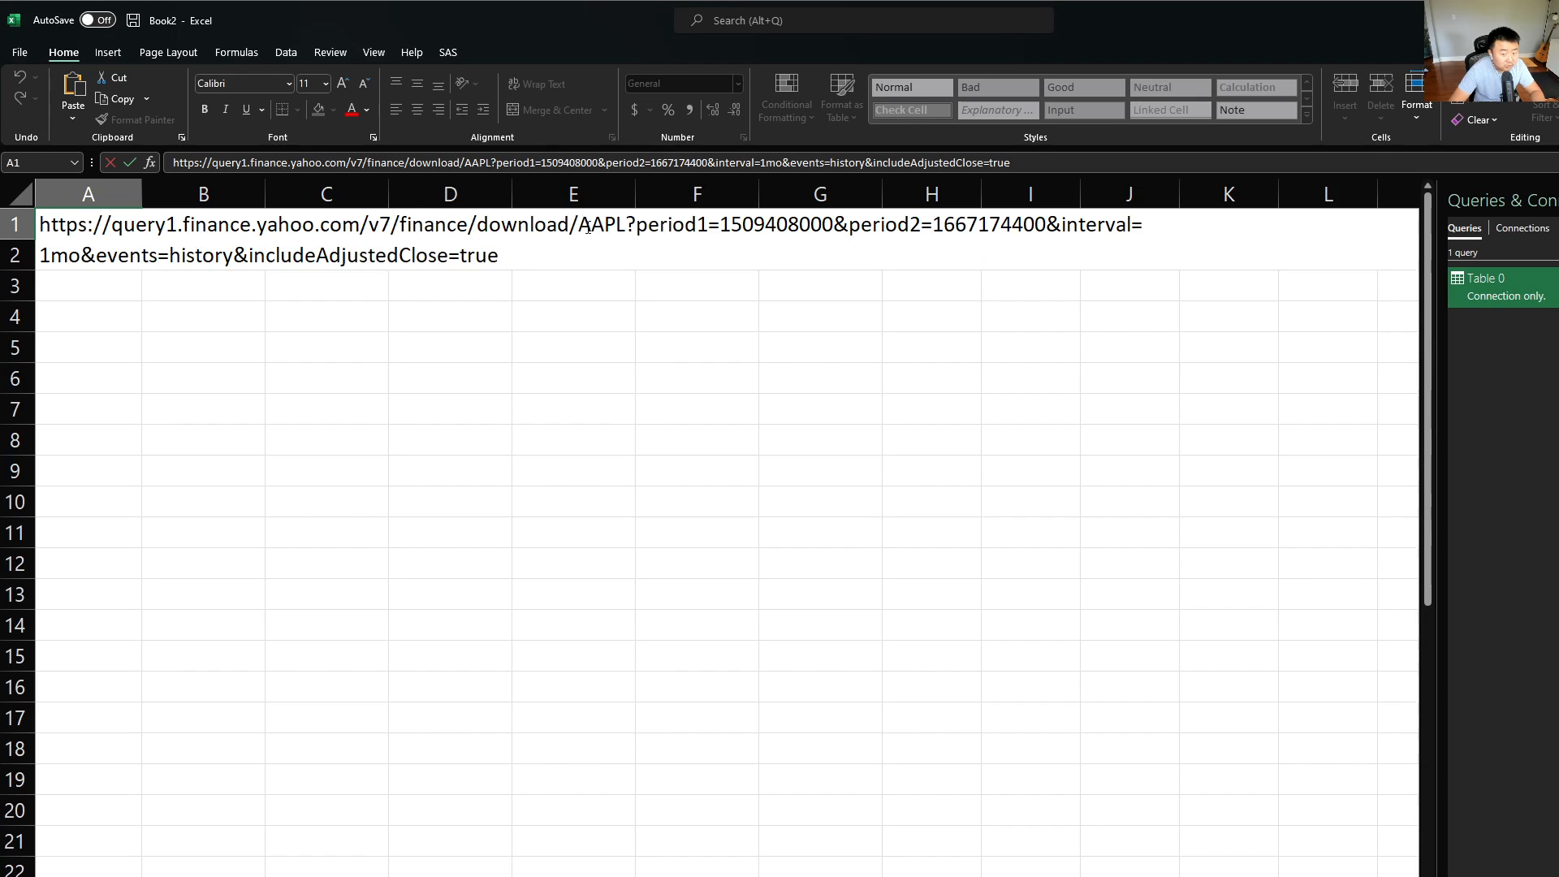
drag(709, 225, 802, 224)
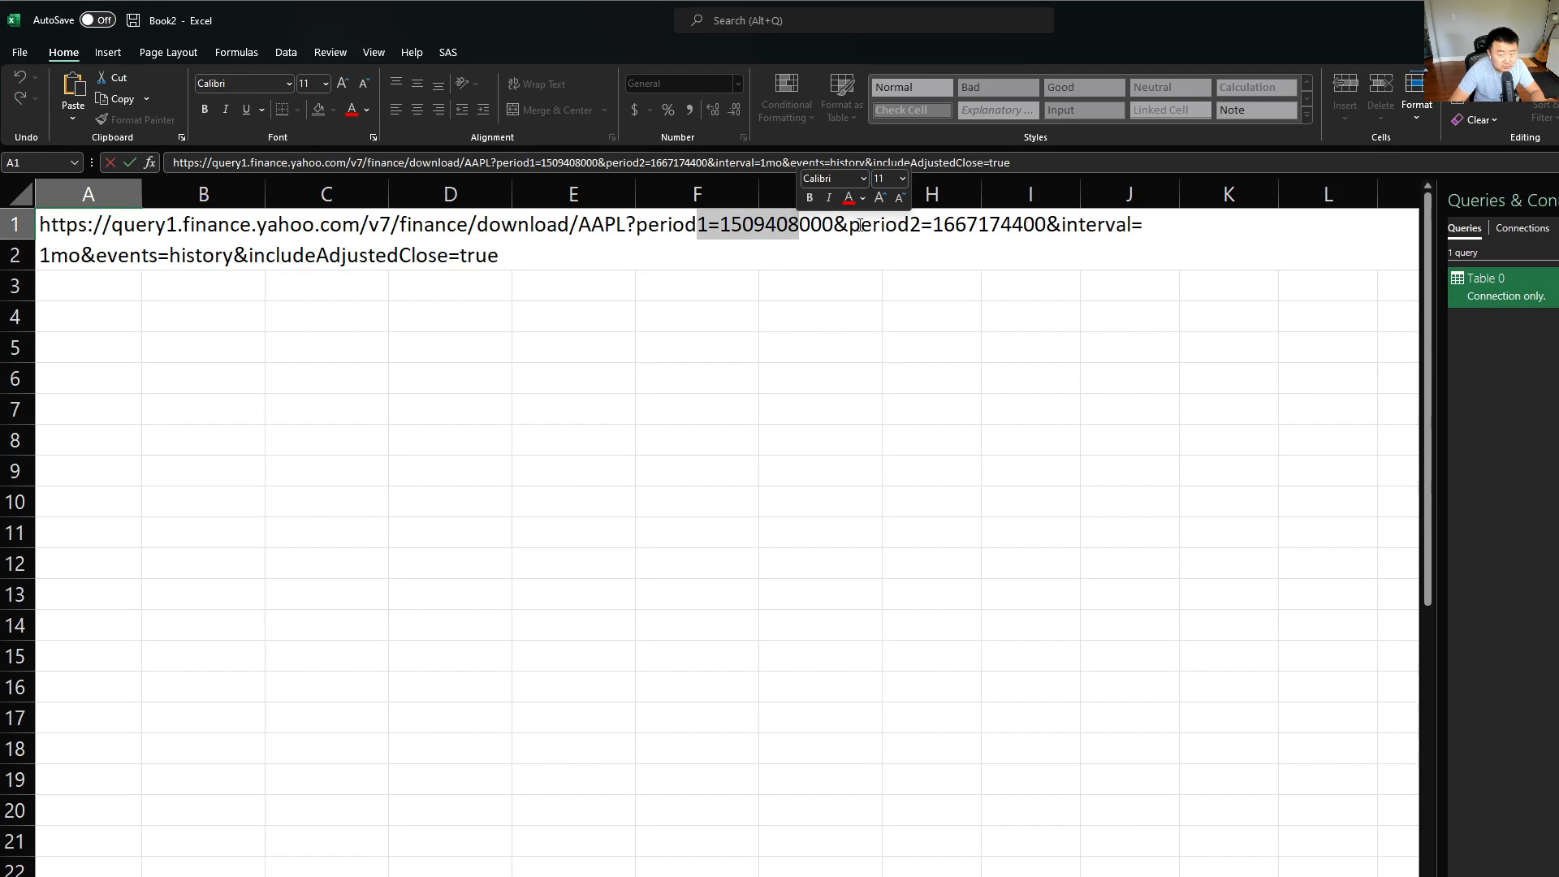
drag(921, 224, 1046, 224)
click(1025, 224)
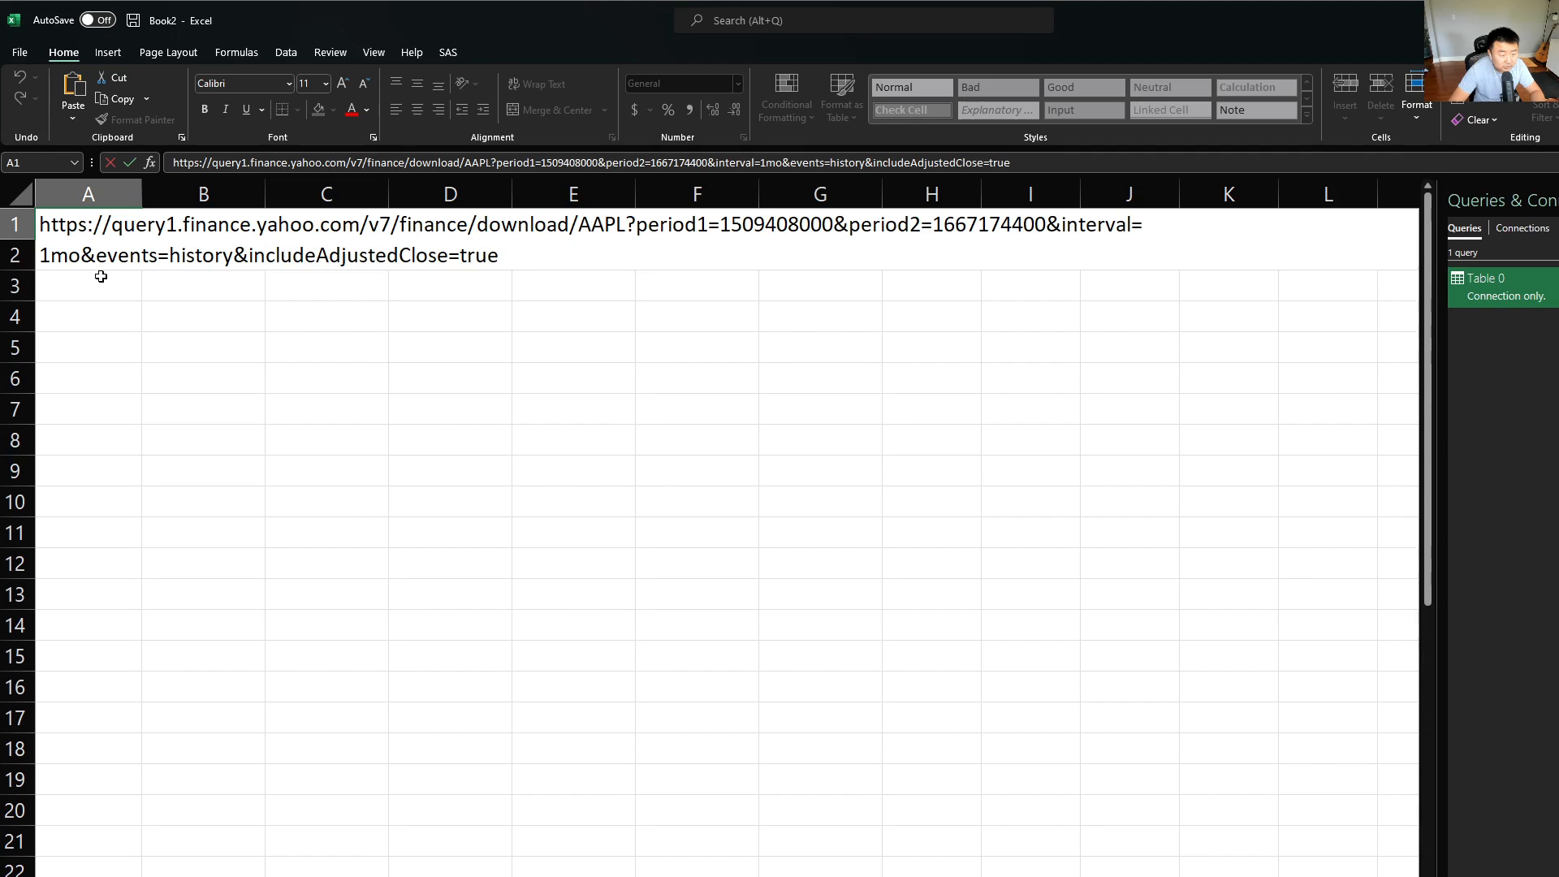
Examine the events and includeAdjustedClose parameters of the link in cell A1 and clear the cell
drag(95, 255, 464, 263)
double_click(471, 260)
click(464, 265)
key(Escape)
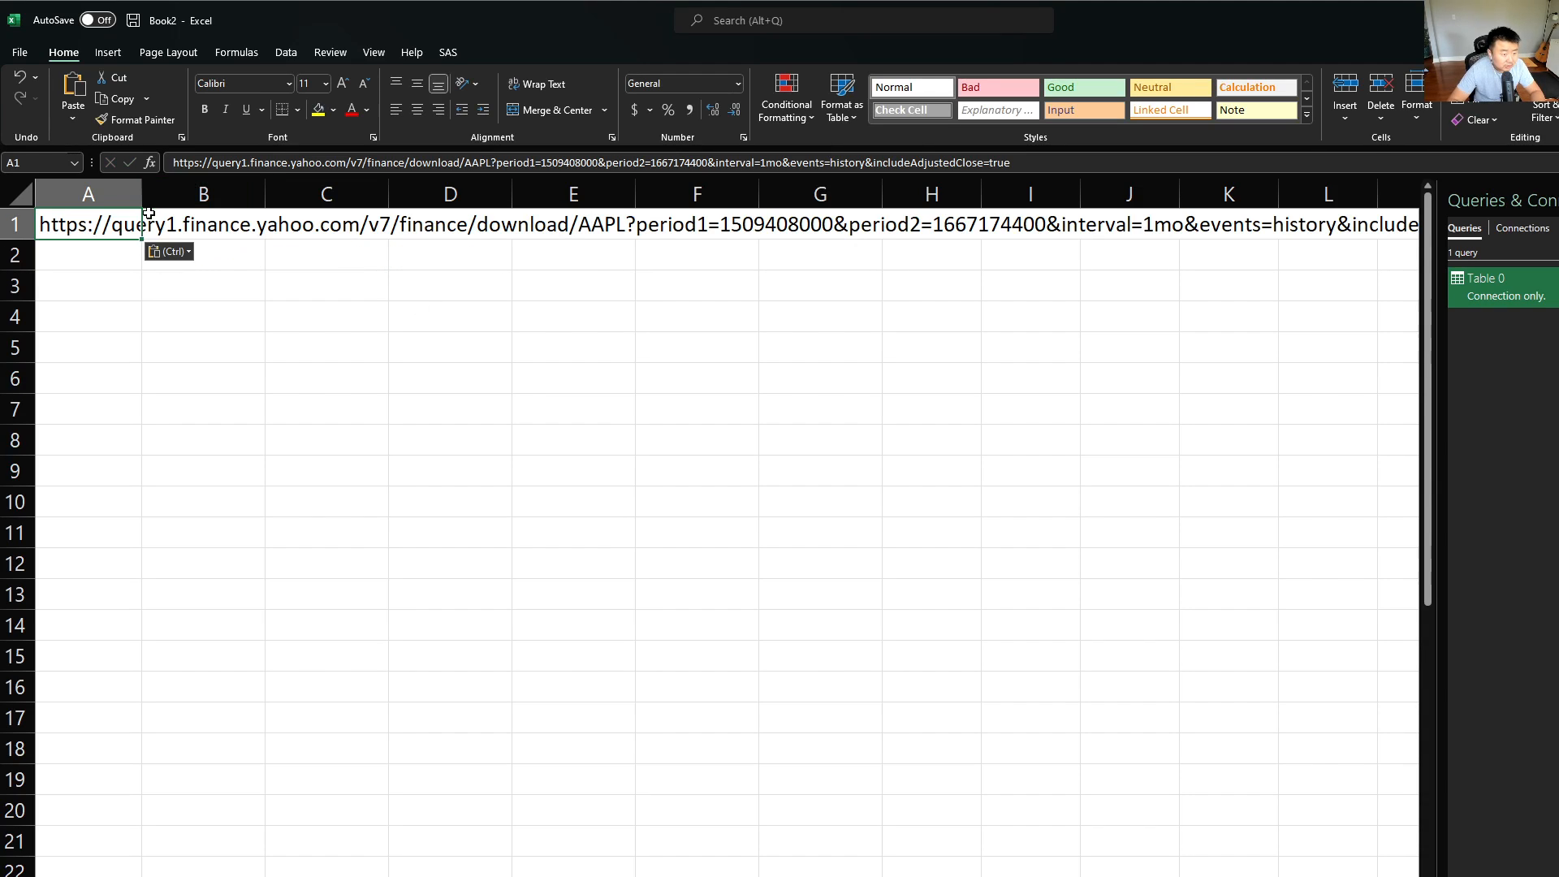
key(Delete)
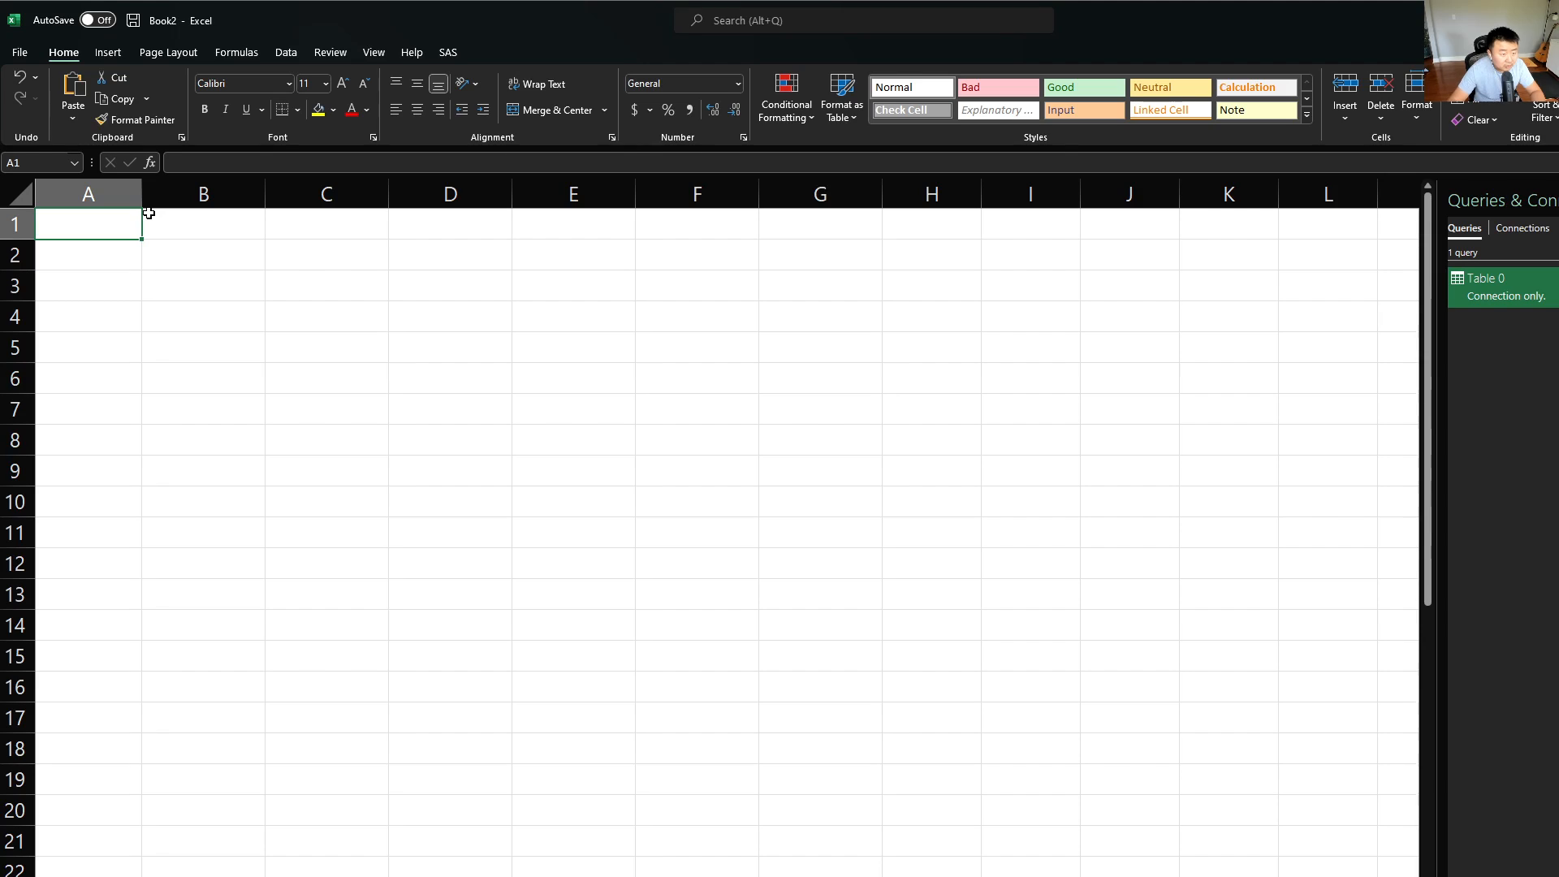
Start a data import from the web in Basic mode and paste the copied AAPL download link as the URL
click(286, 53)
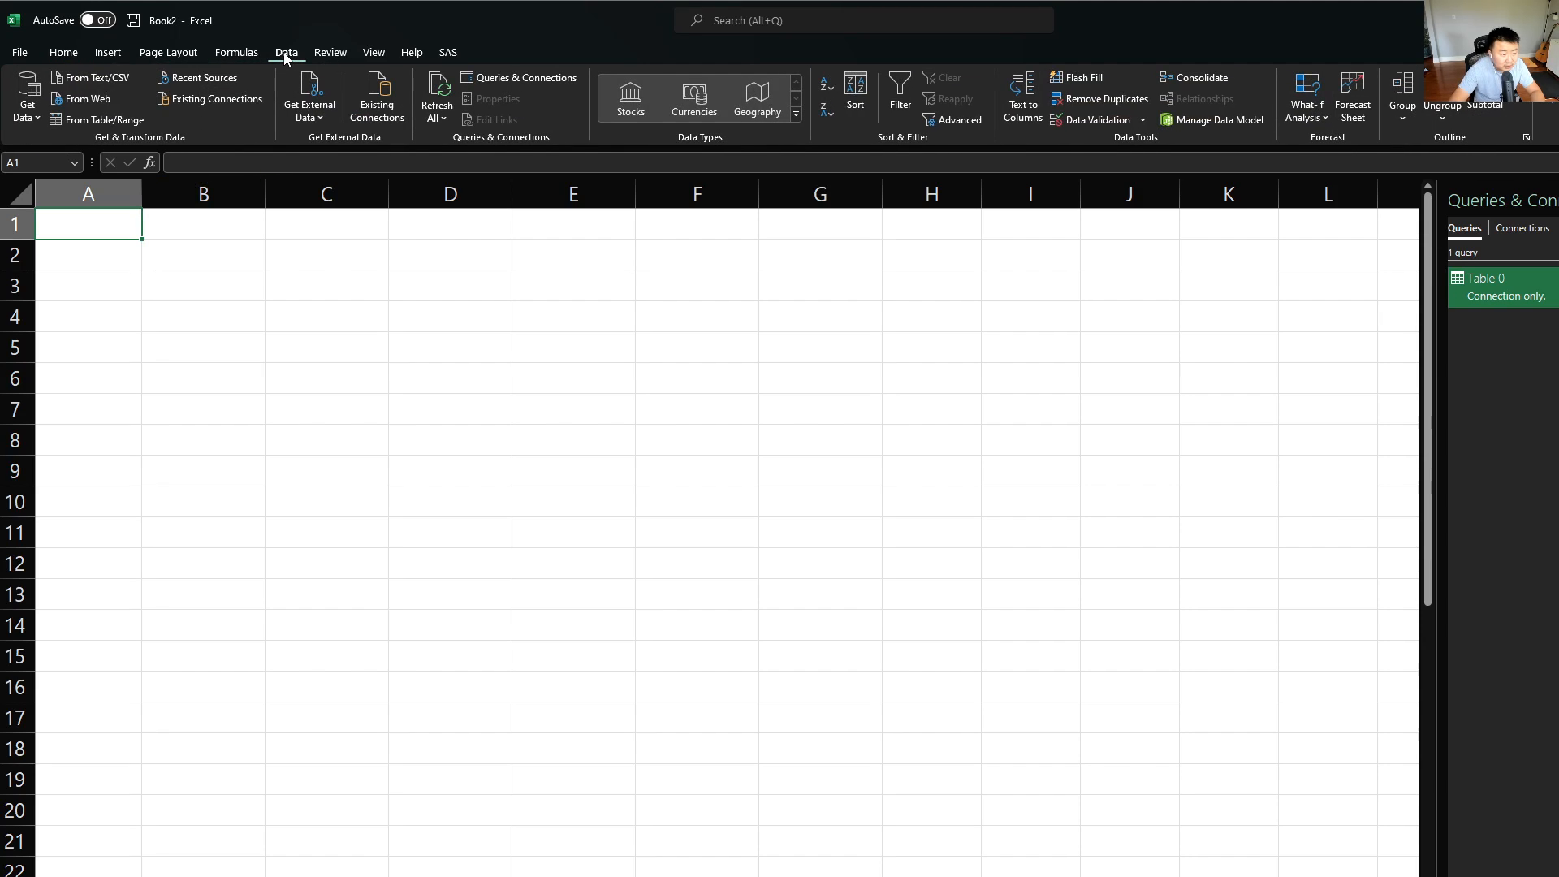
click(96, 101)
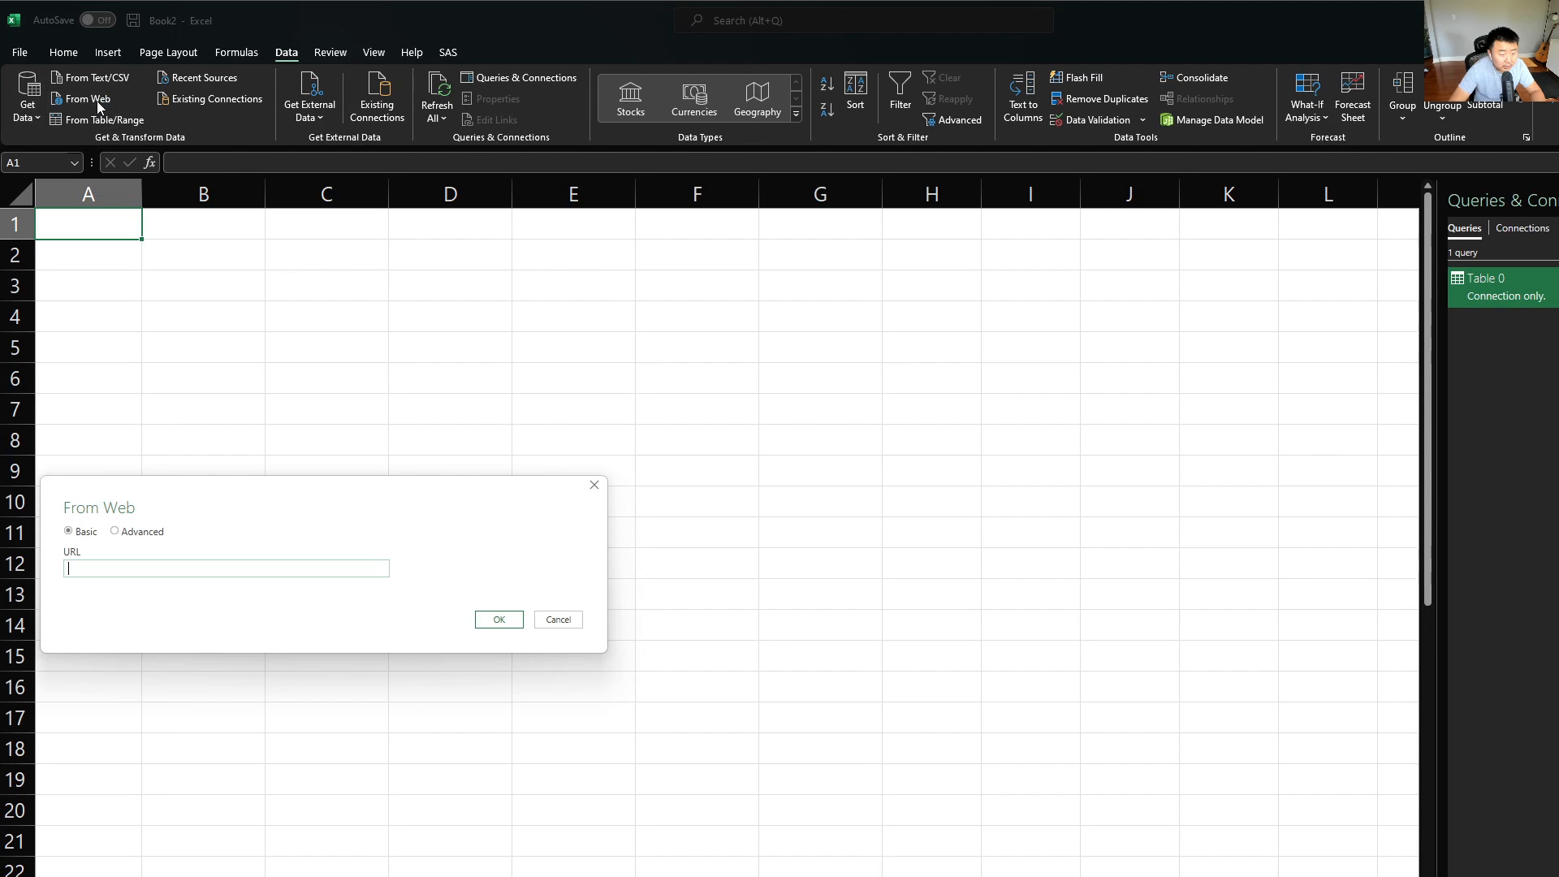
click(142, 534)
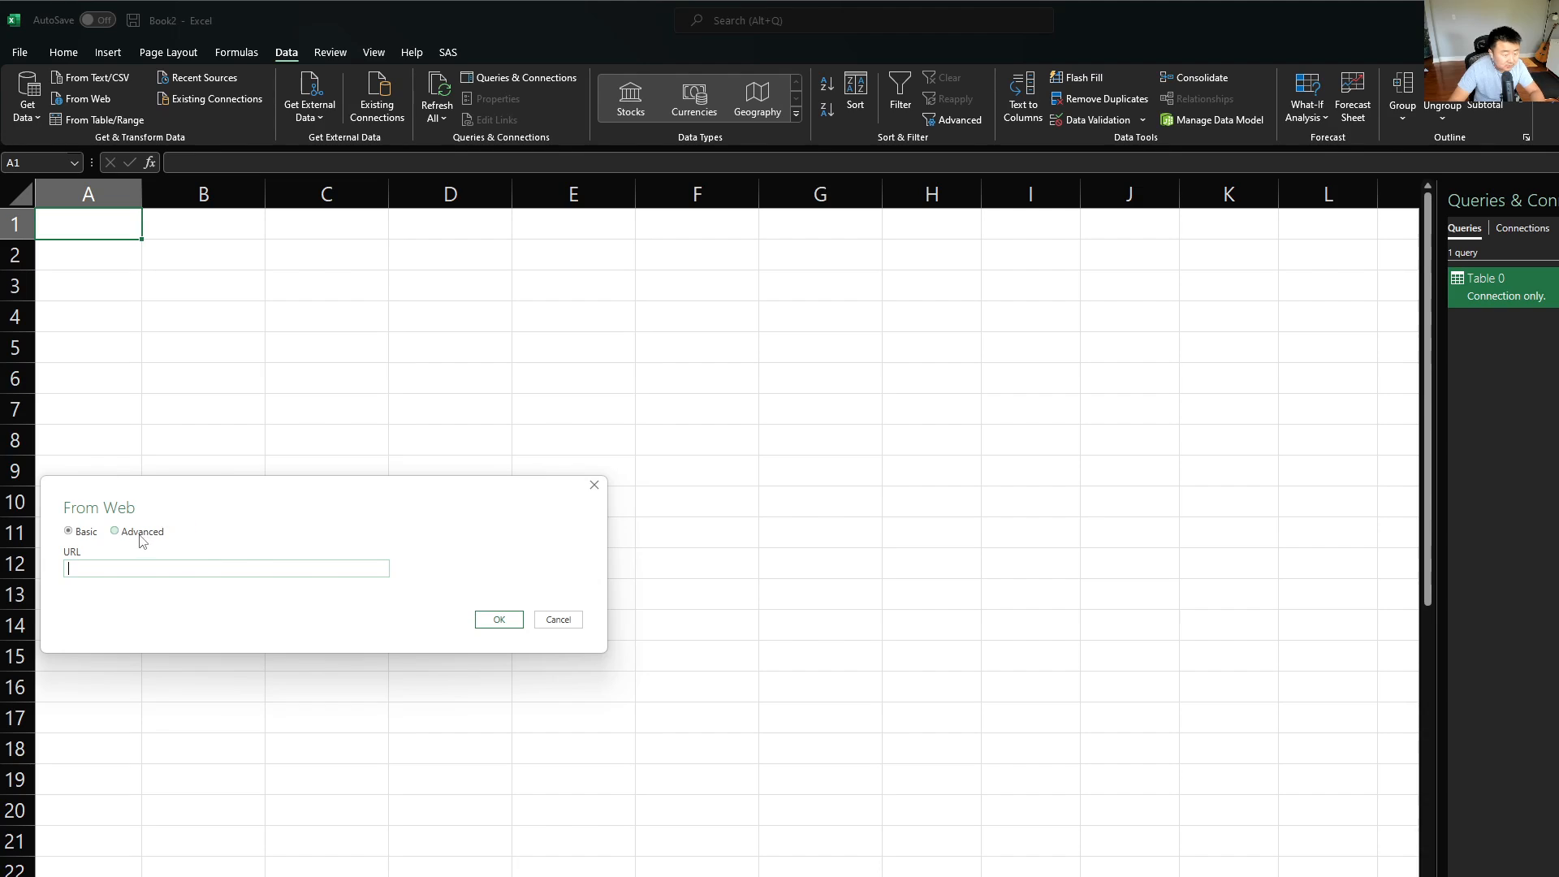
click(85, 533)
click(156, 568)
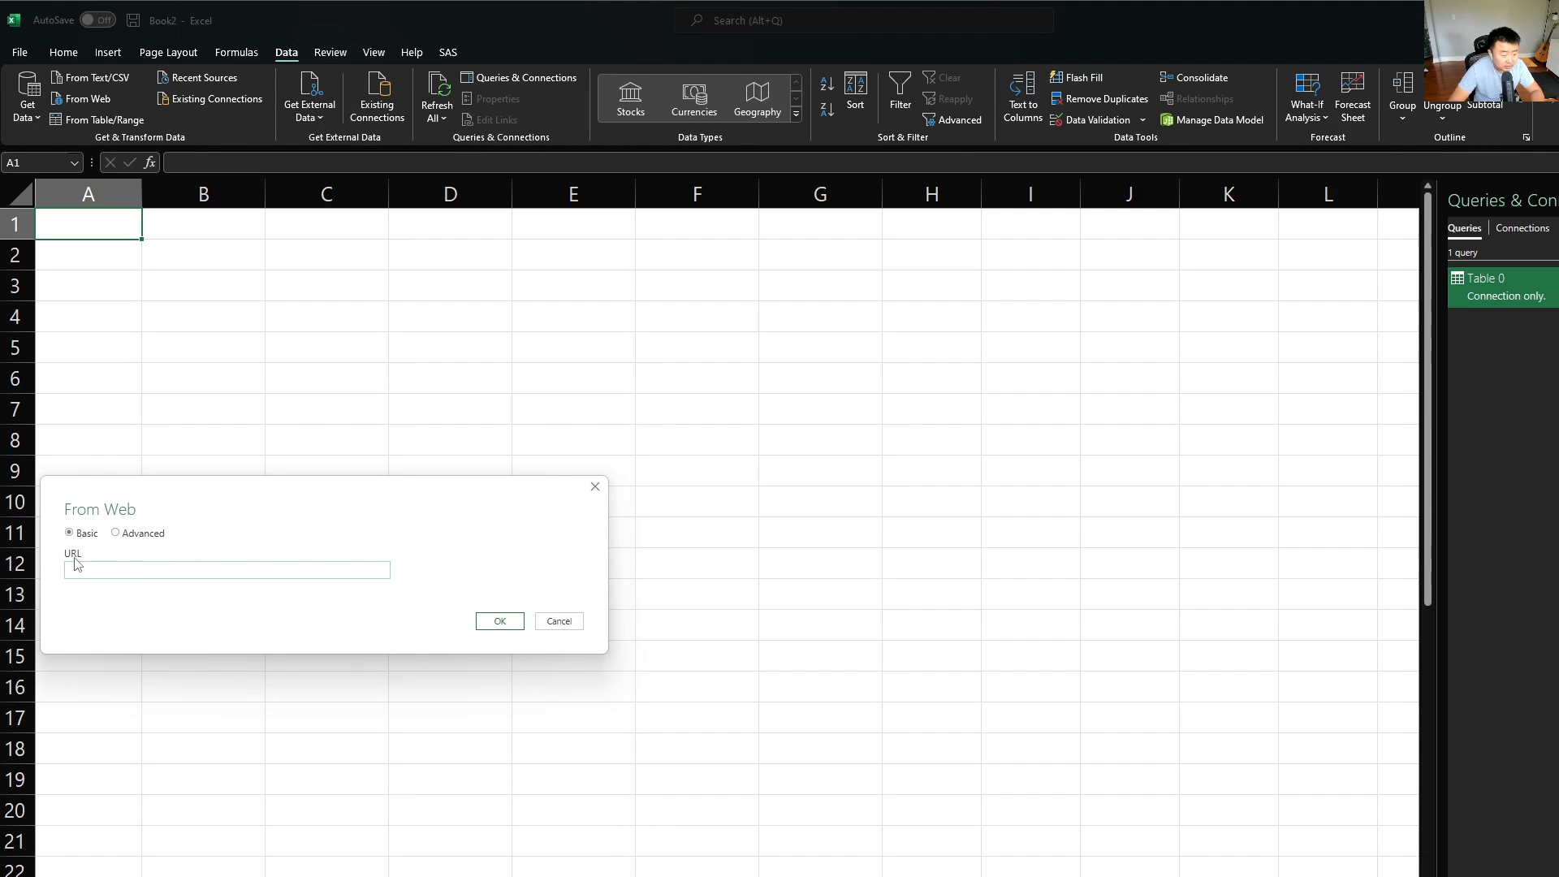
key(ctrl+v)
drag(236, 571, 296, 580)
click(110, 572)
double_click(110, 572)
double_click(210, 574)
click(339, 577)
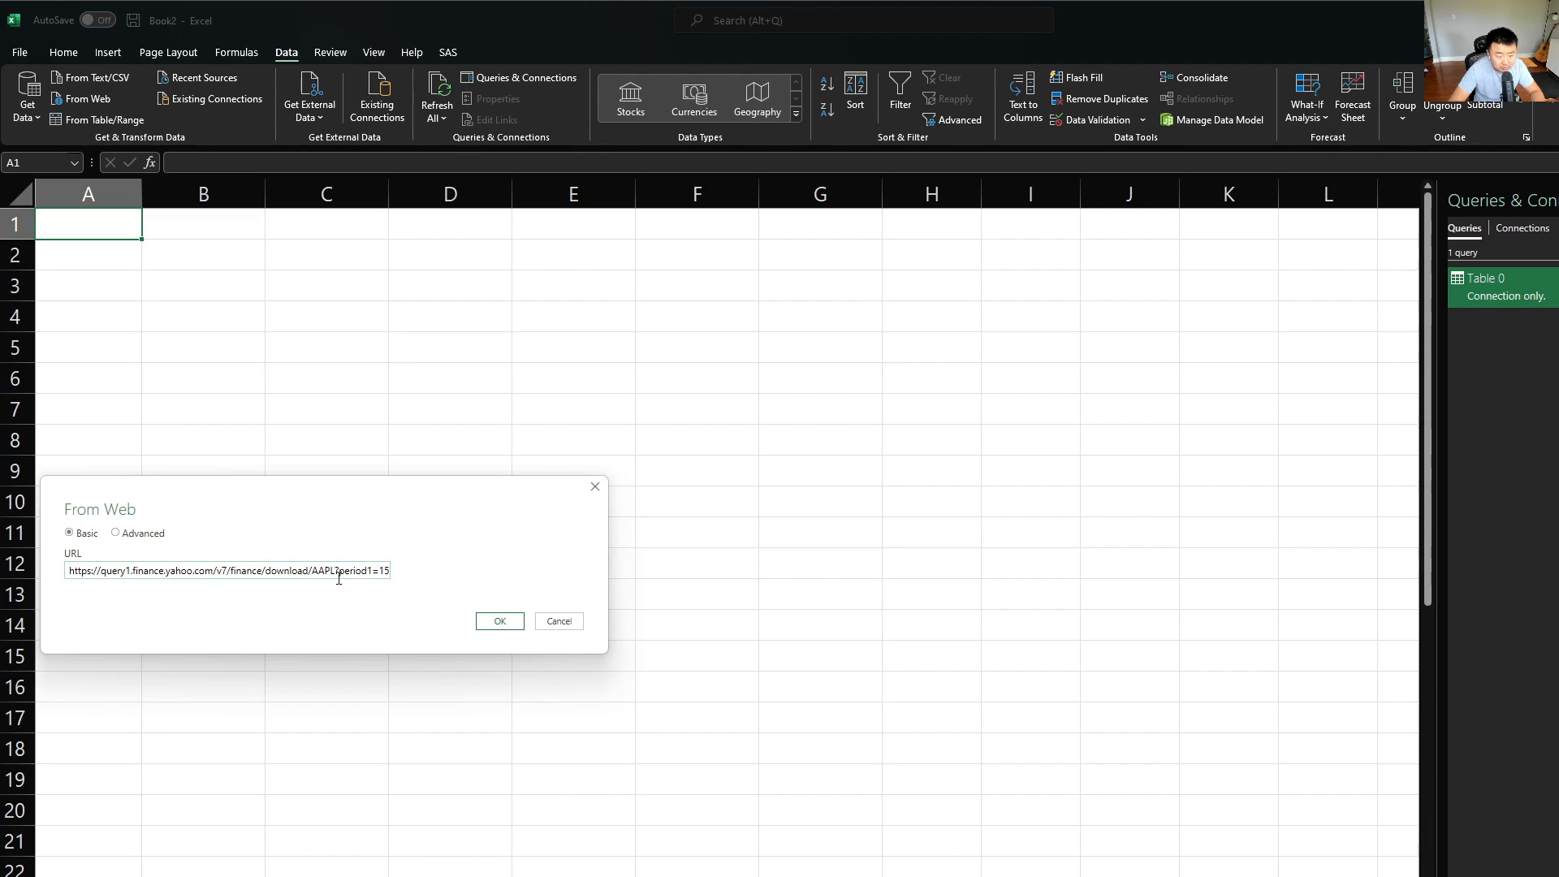
click(502, 623)
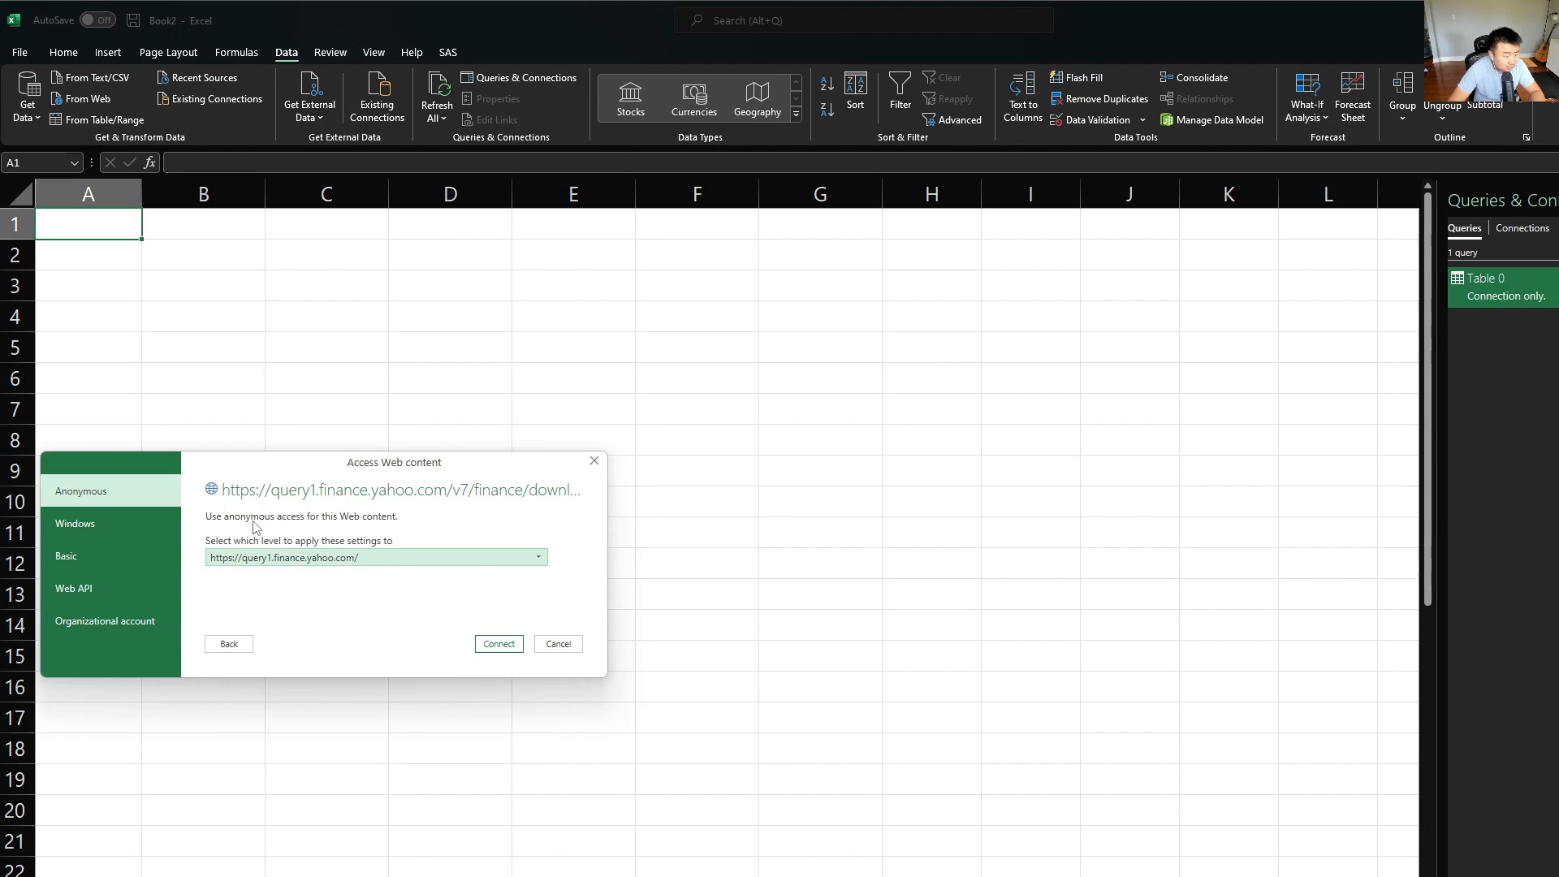
click(502, 649)
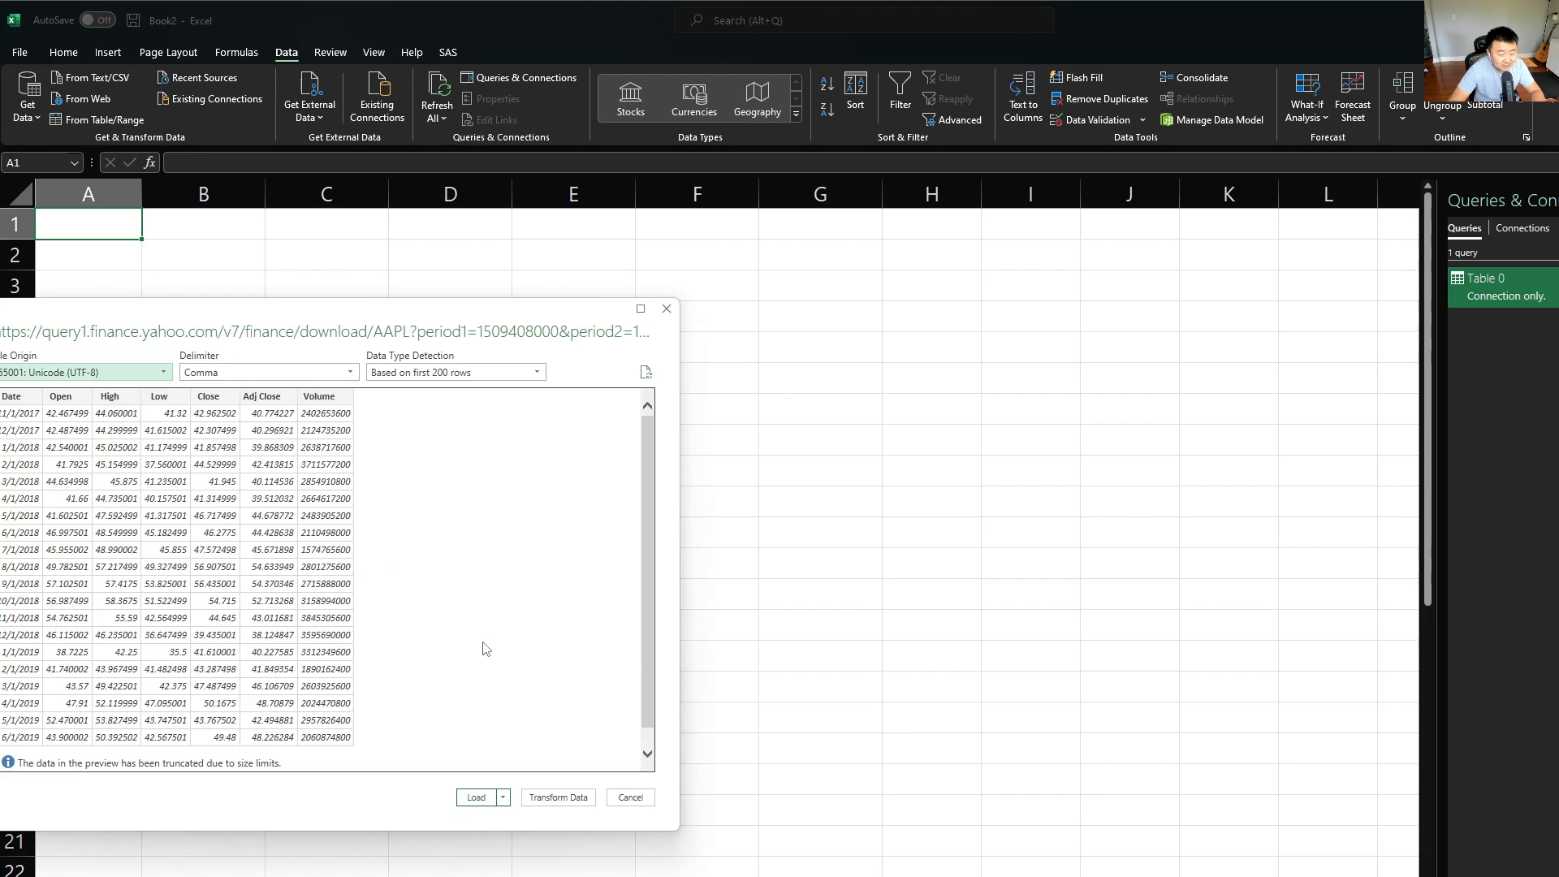
Move the import preview dialog fully into view and look through the previewed AAPL price rows
drag(186, 323, 475, 308)
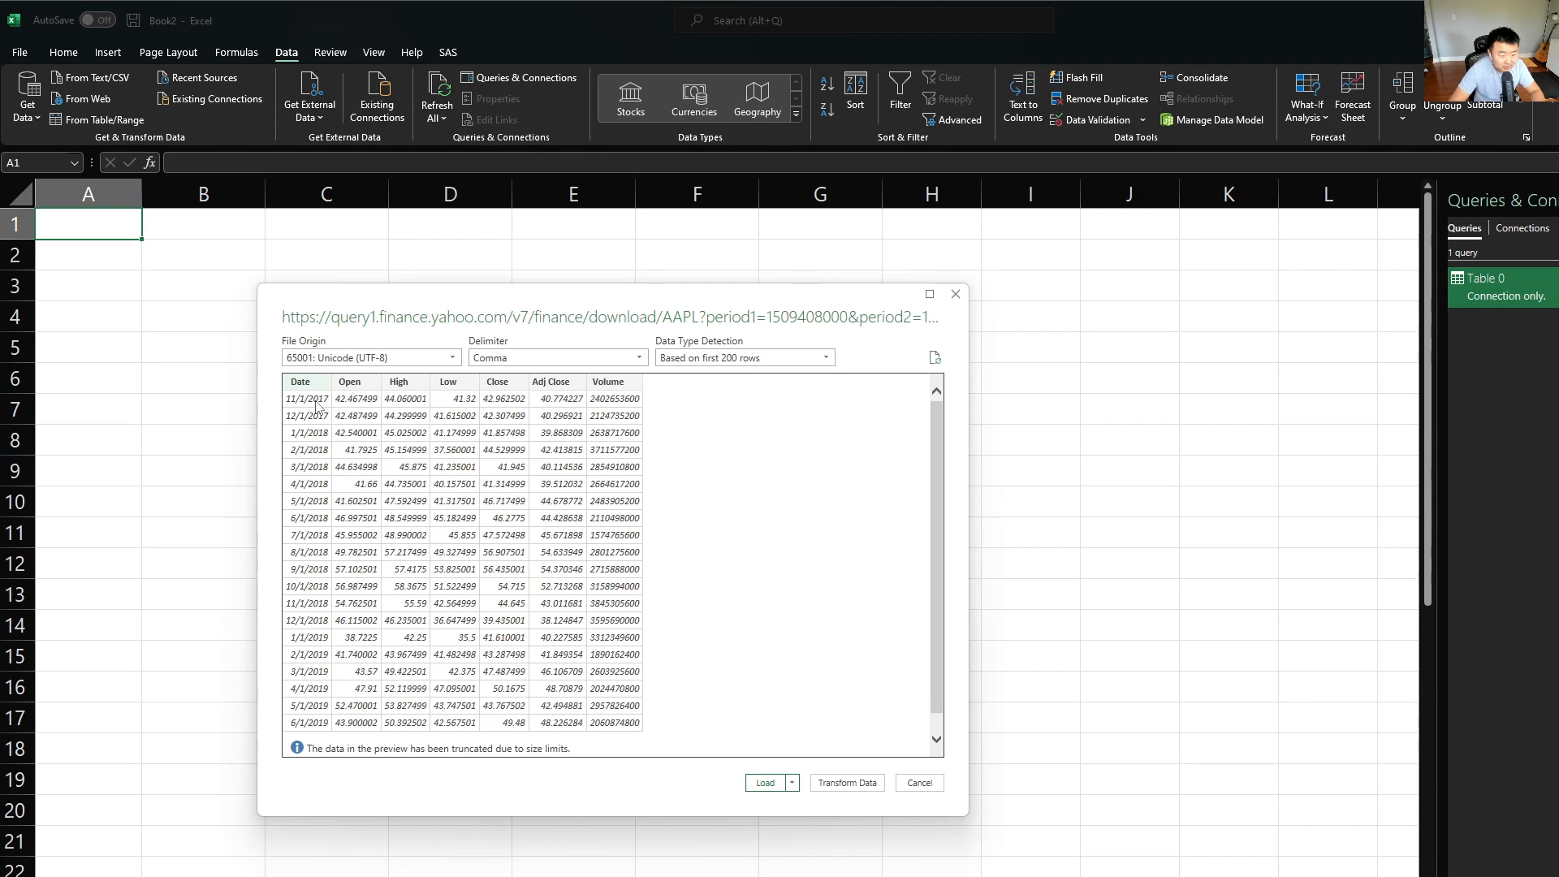
scroll(342, 477, down, 1)
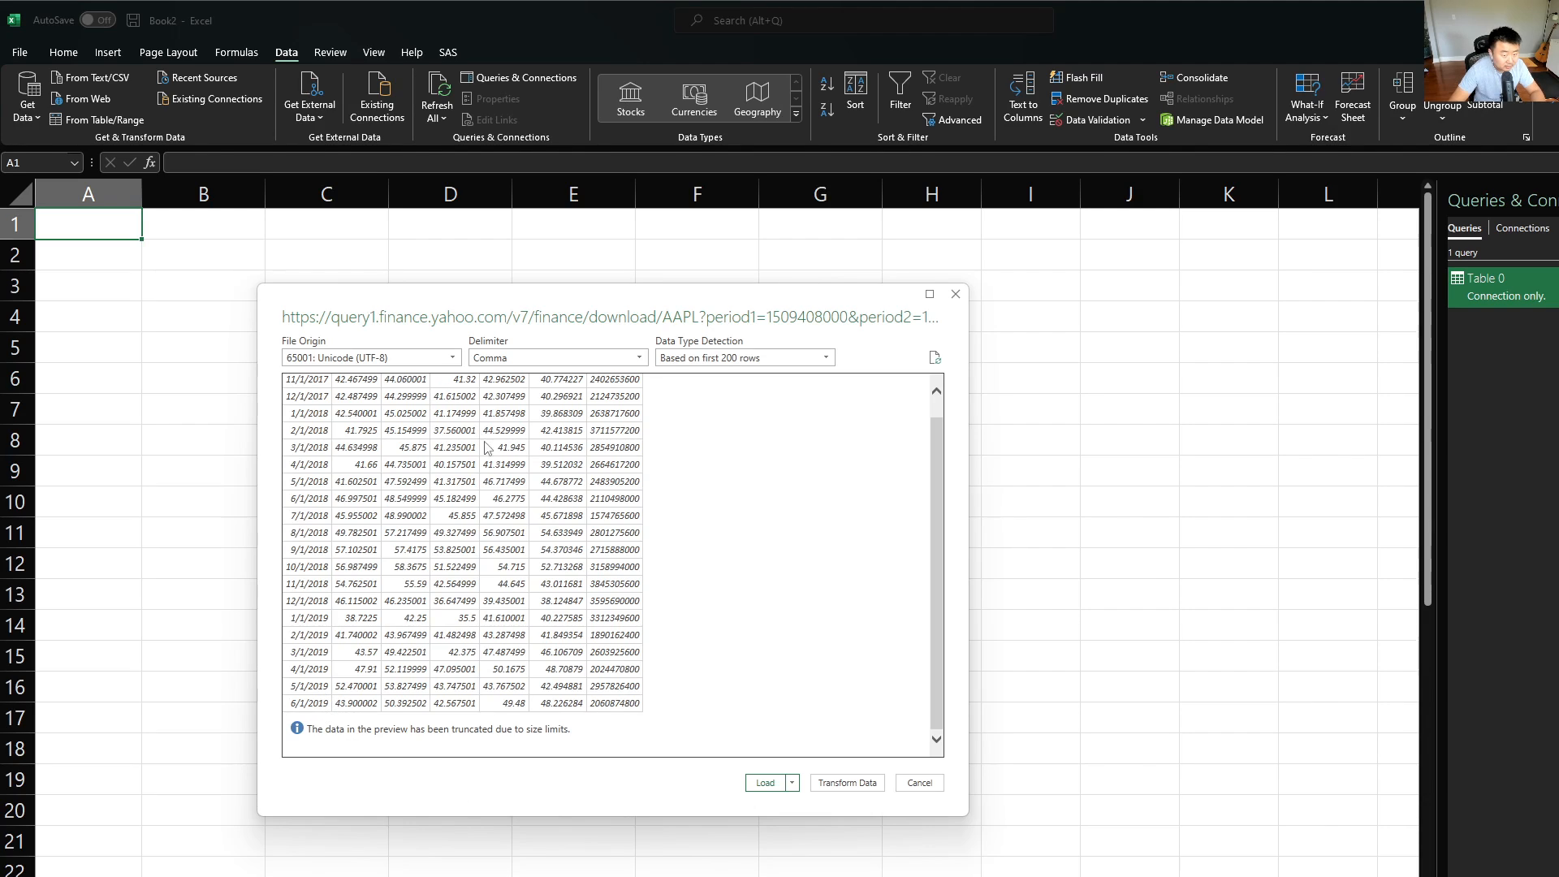
scroll(610, 503, up, 1)
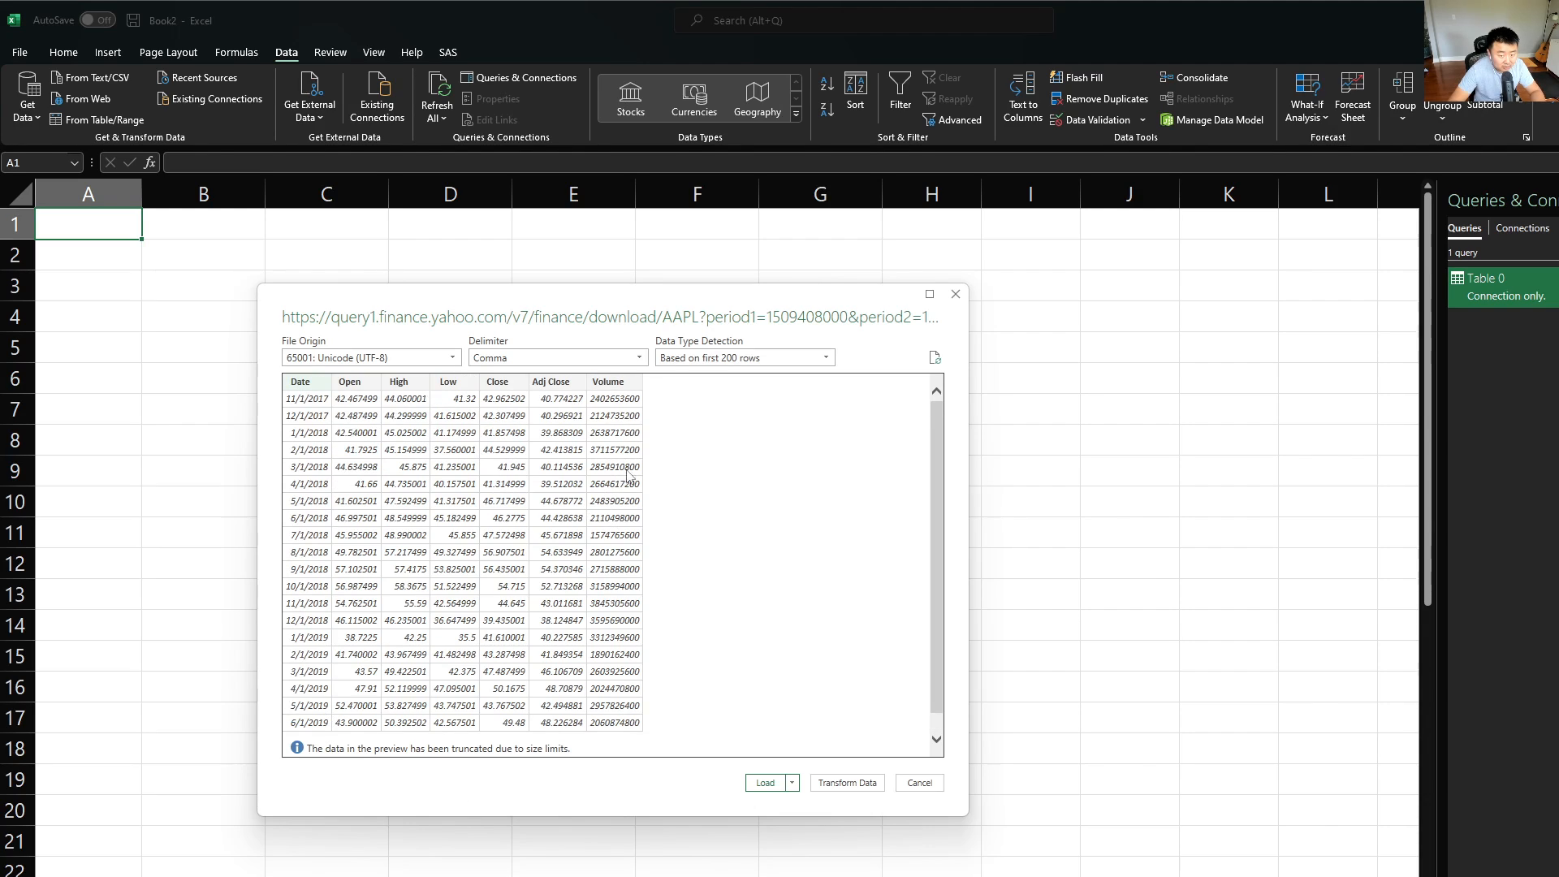
Review the data type detection options, keep detection based on the first 200 rows, and load the AAPL price data into the workbook
click(721, 358)
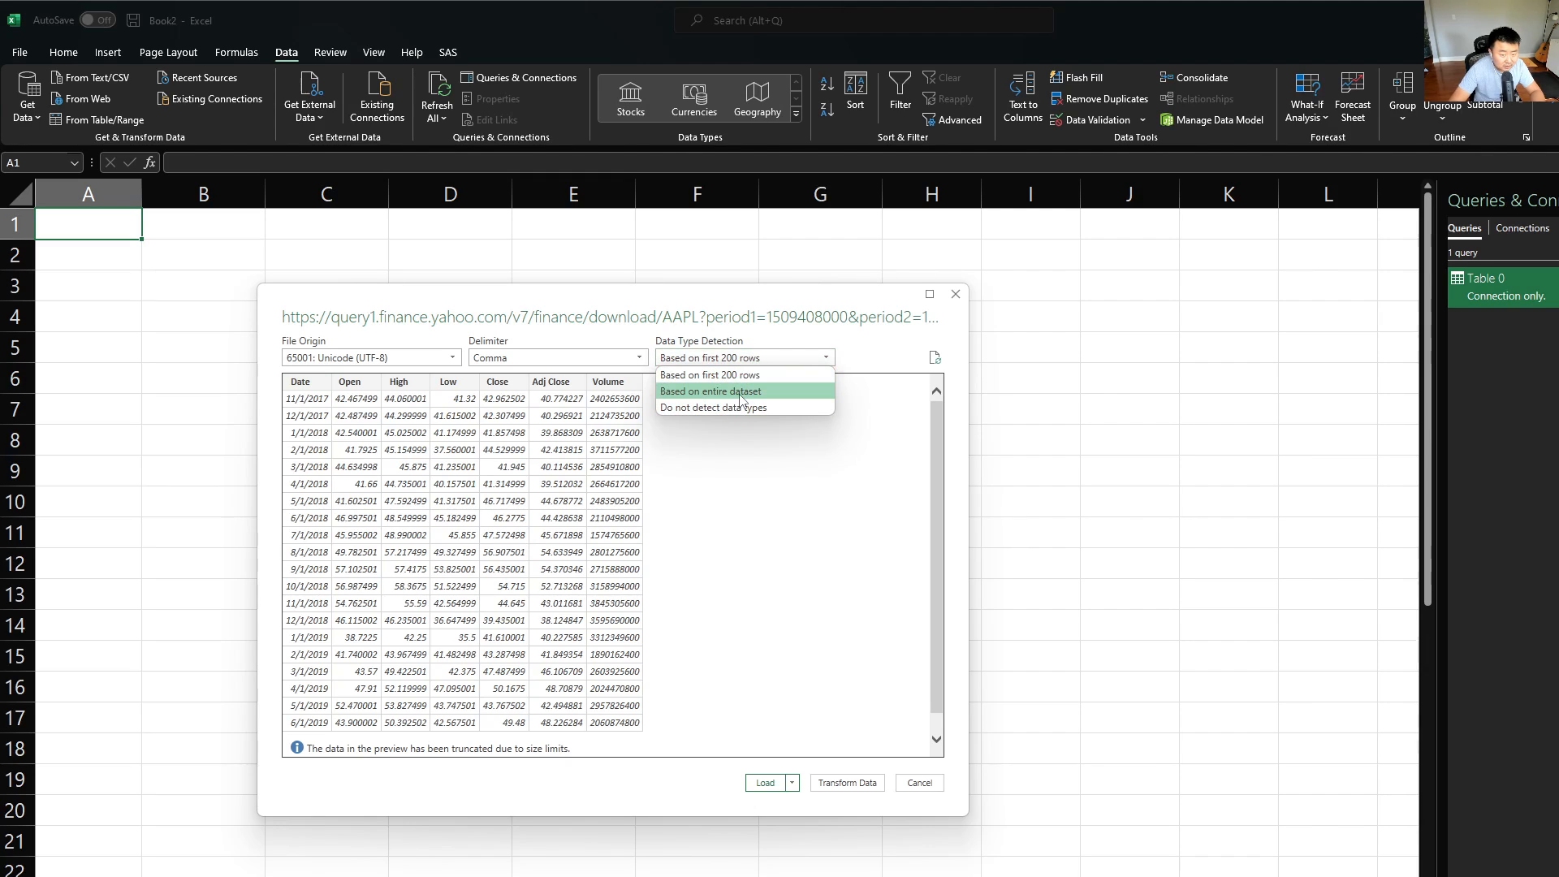
click(416, 532)
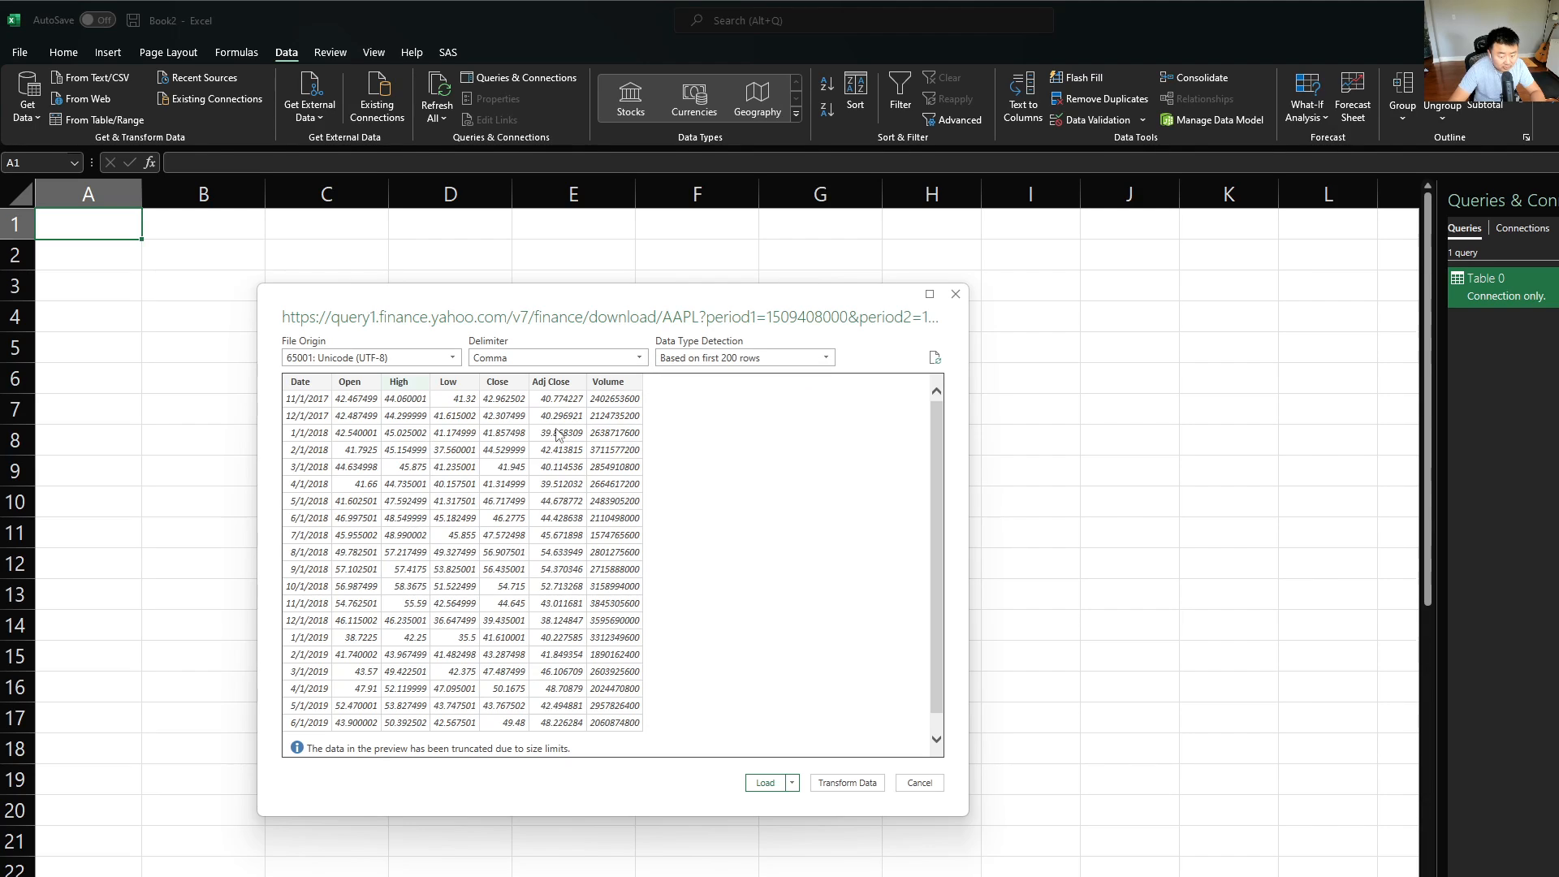
click(766, 783)
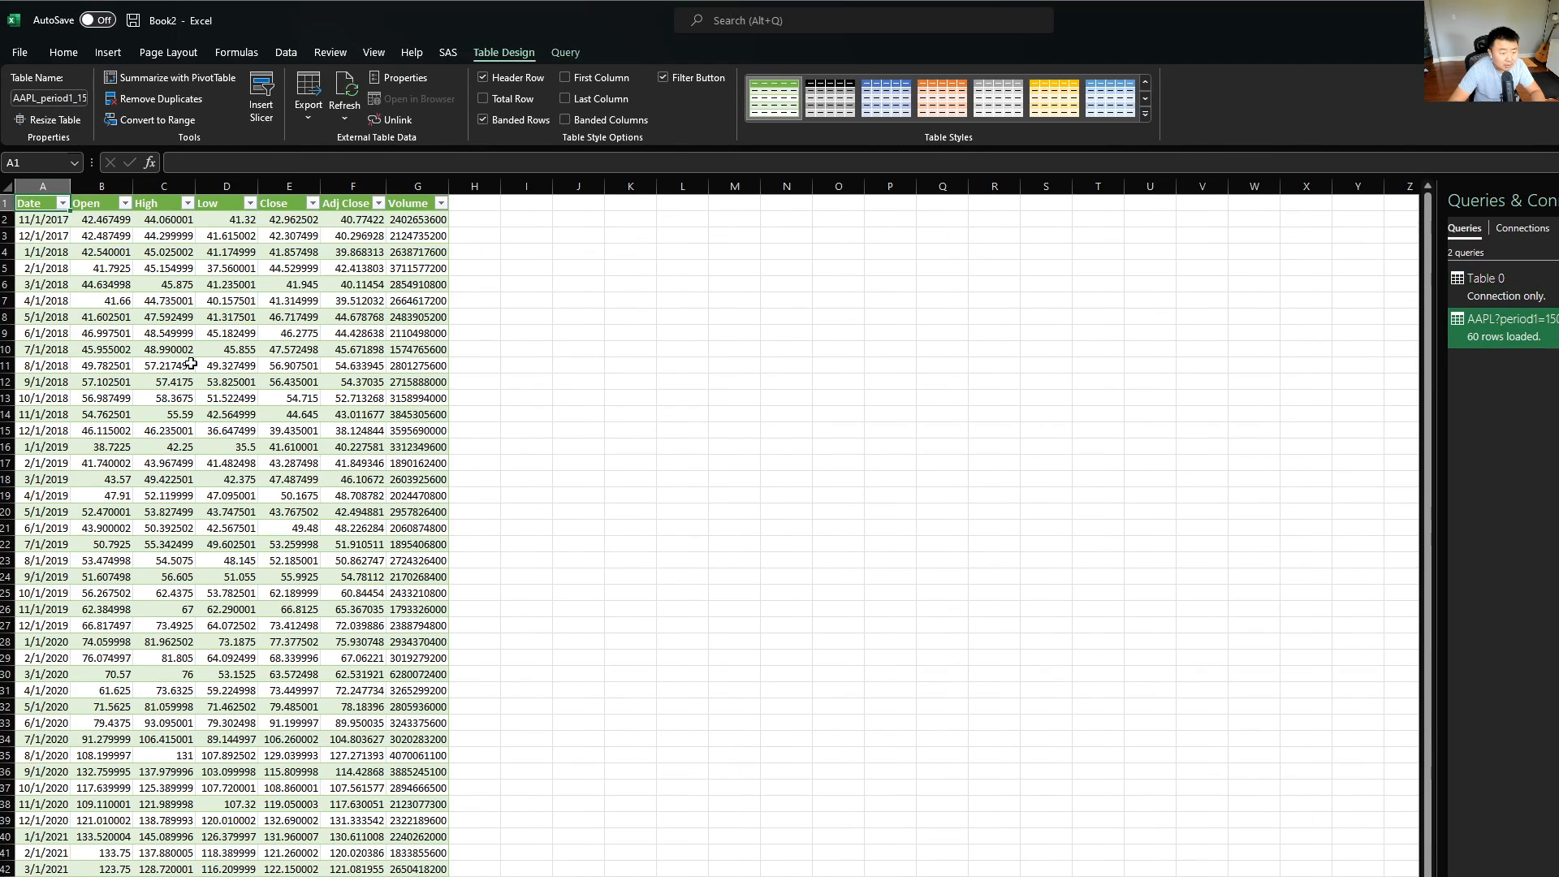
Look through the loaded AAPL table's Date to Volume columns and glance at the adjacent blank sheet
key(ctrl+shift+Right)
key(ctrl+shift+Down)
key(ctrl+a)
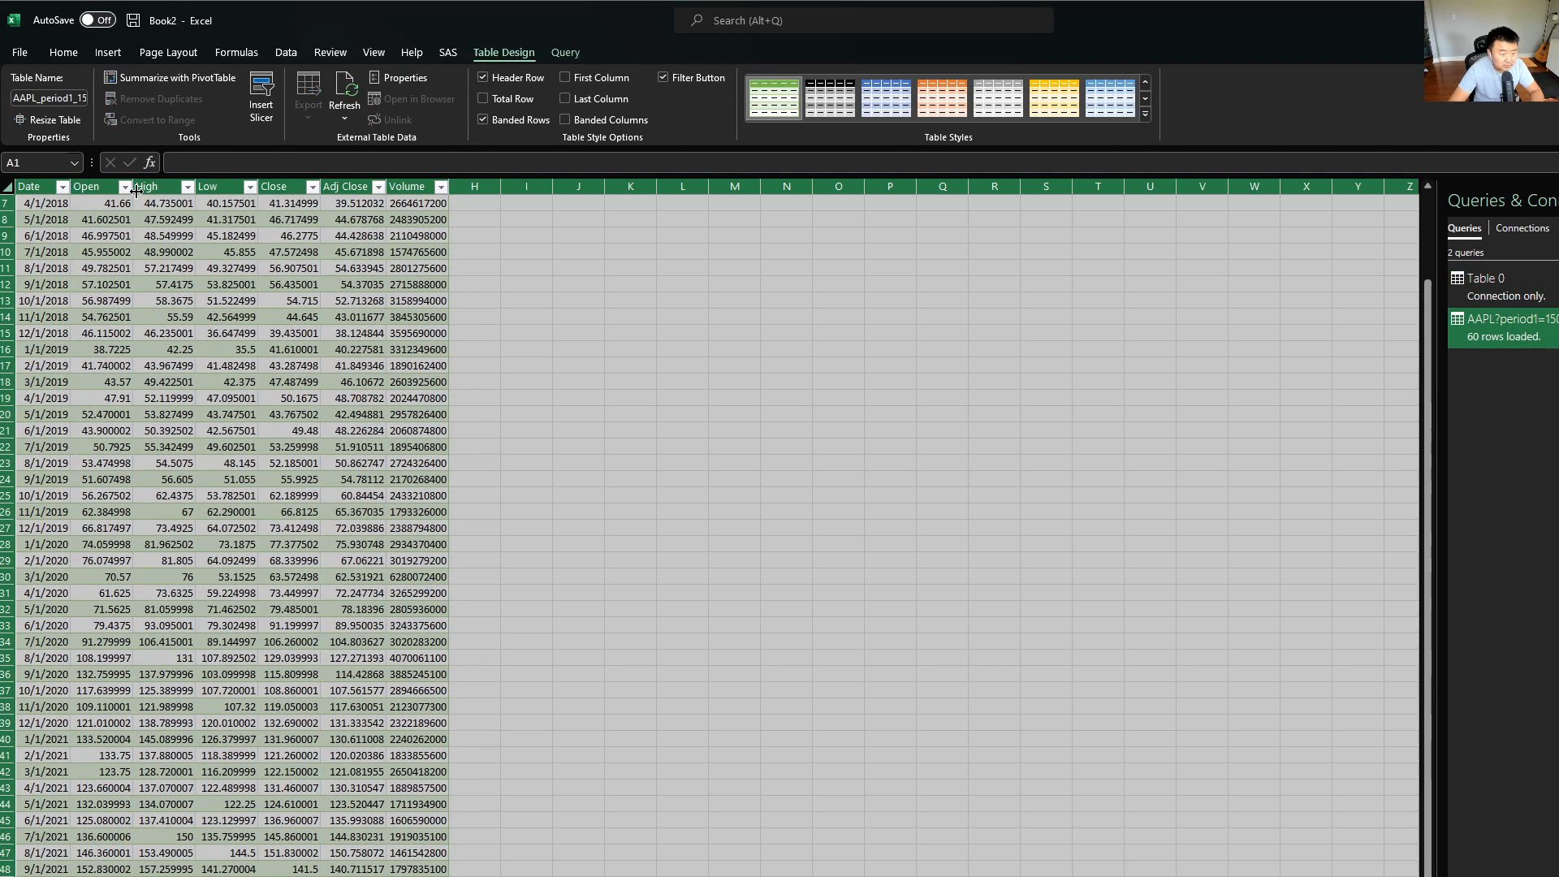
scroll(243, 346, up, 2)
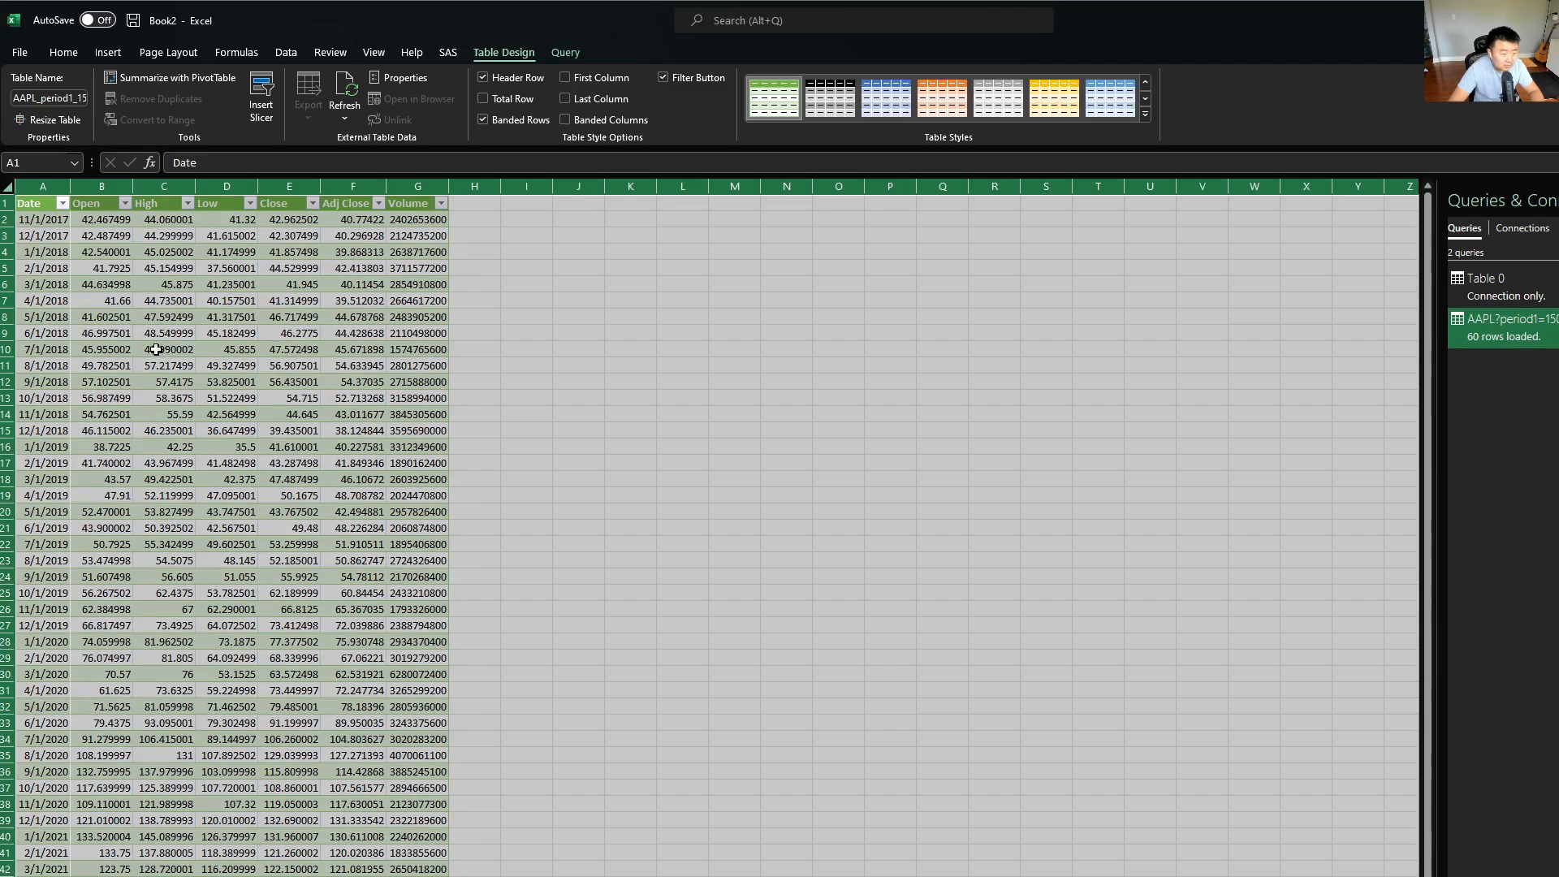
click(153, 349)
drag(47, 222, 335, 489)
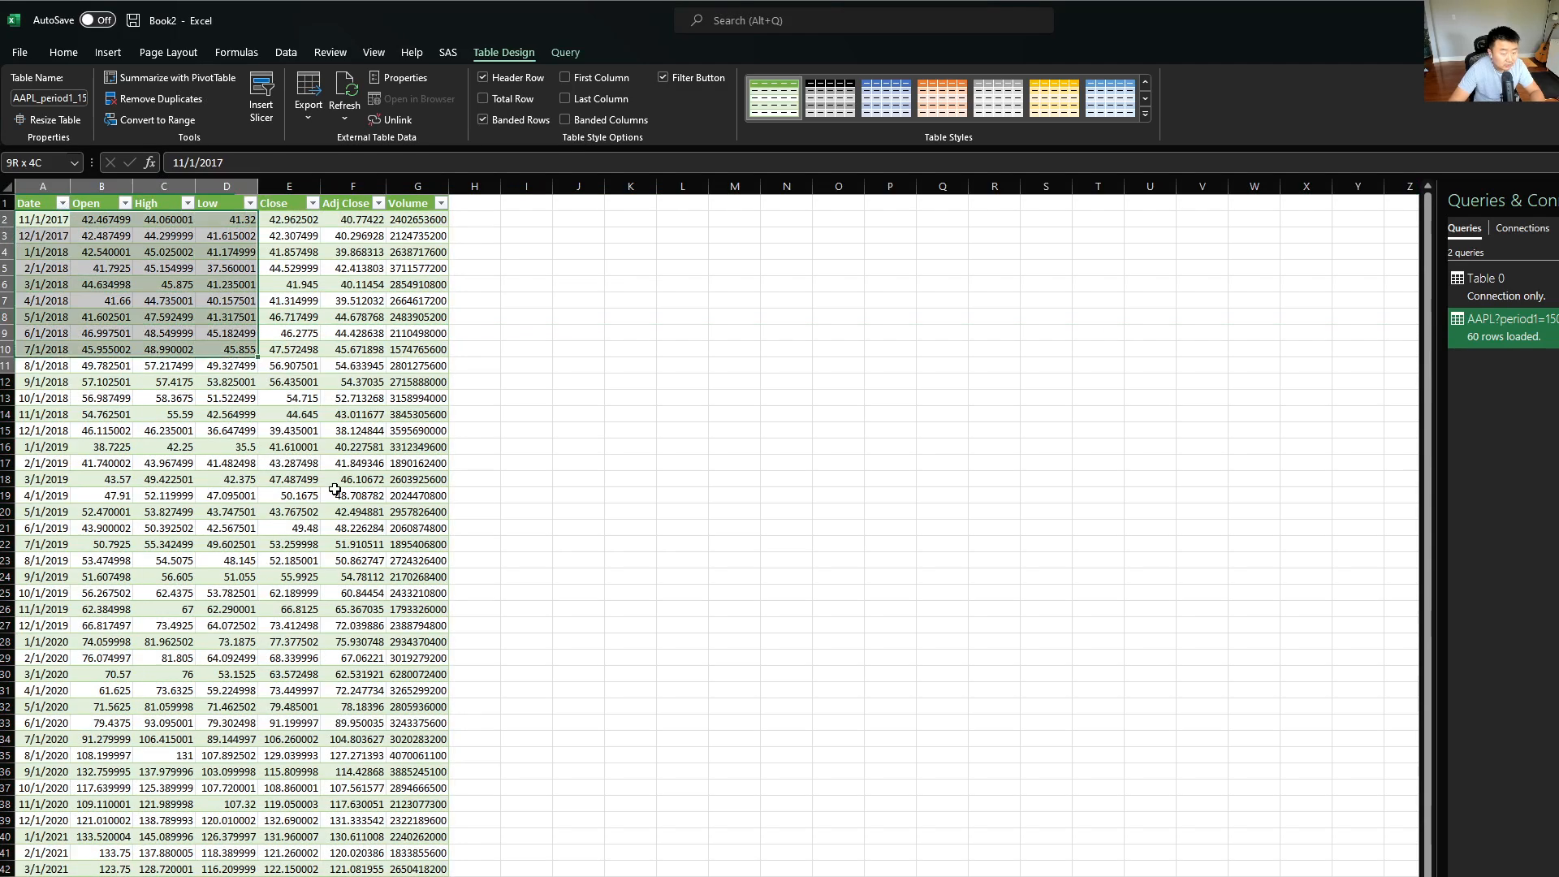
click(354, 542)
scroll(465, 639, down, 2)
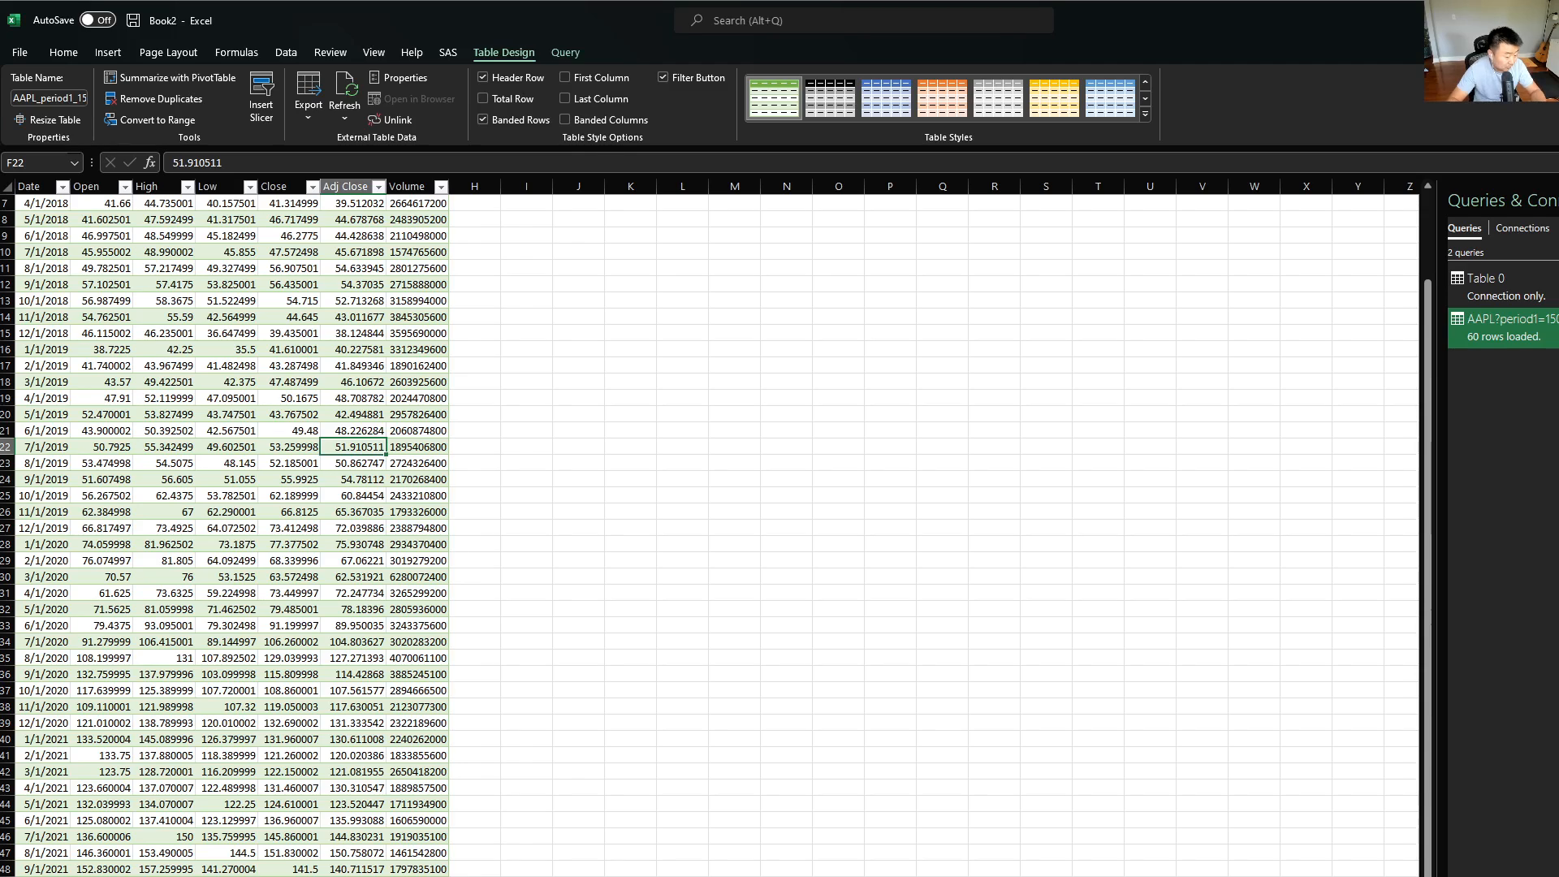
key(ctrl+Page_Down)
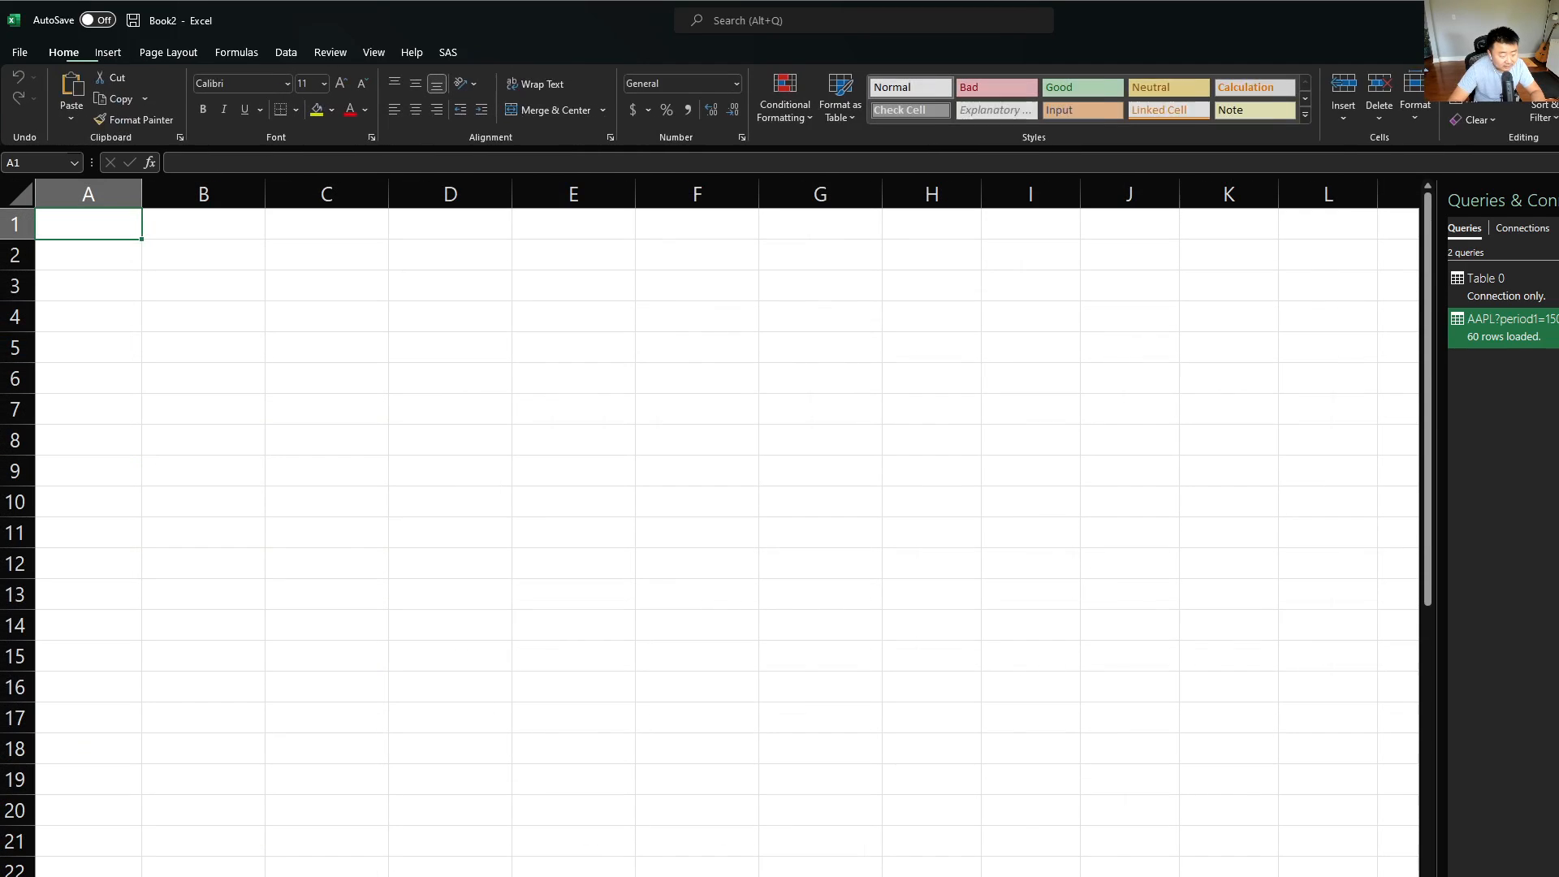
key(ctrl+Page_Up)
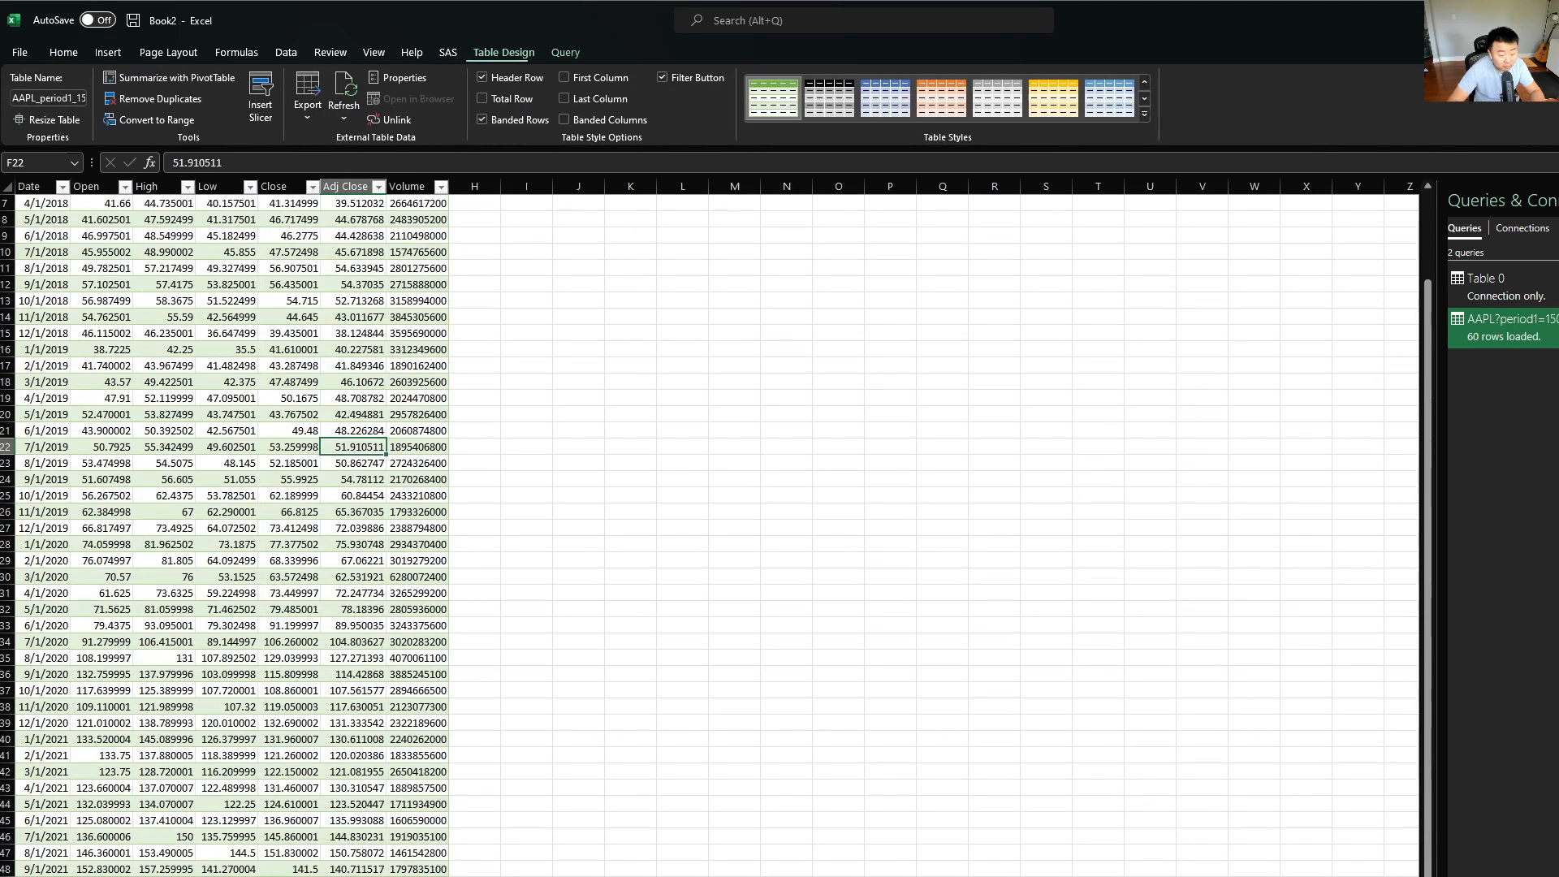
On the blank sheet, enter the labels Ticker, Beg. Date, End. Date and Freq in cells A1 to A4
key(ctrl+Page_Down)
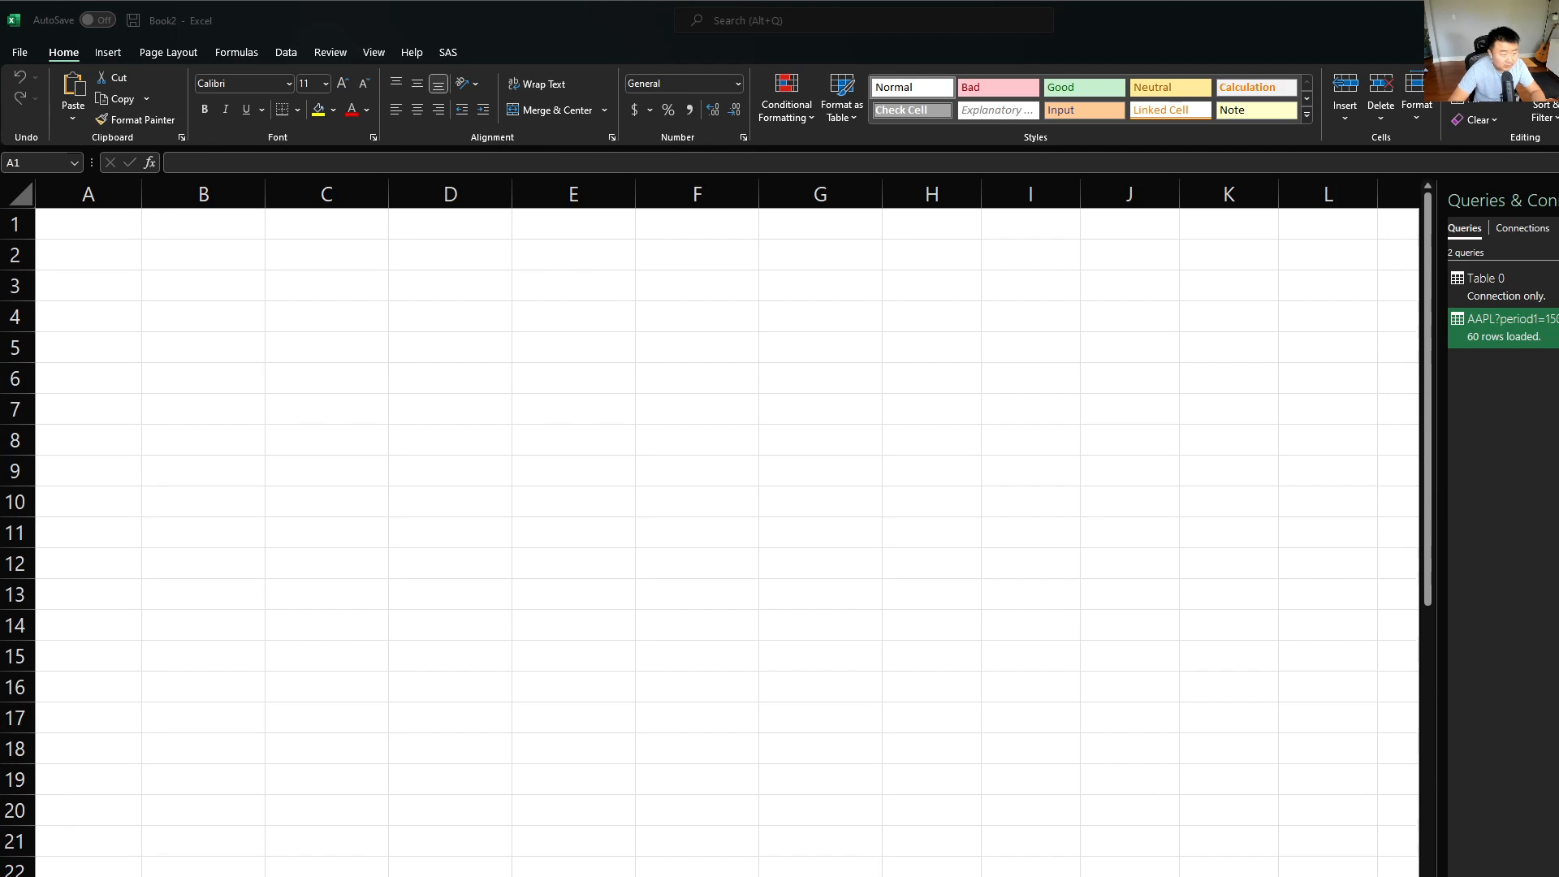
click(94, 232)
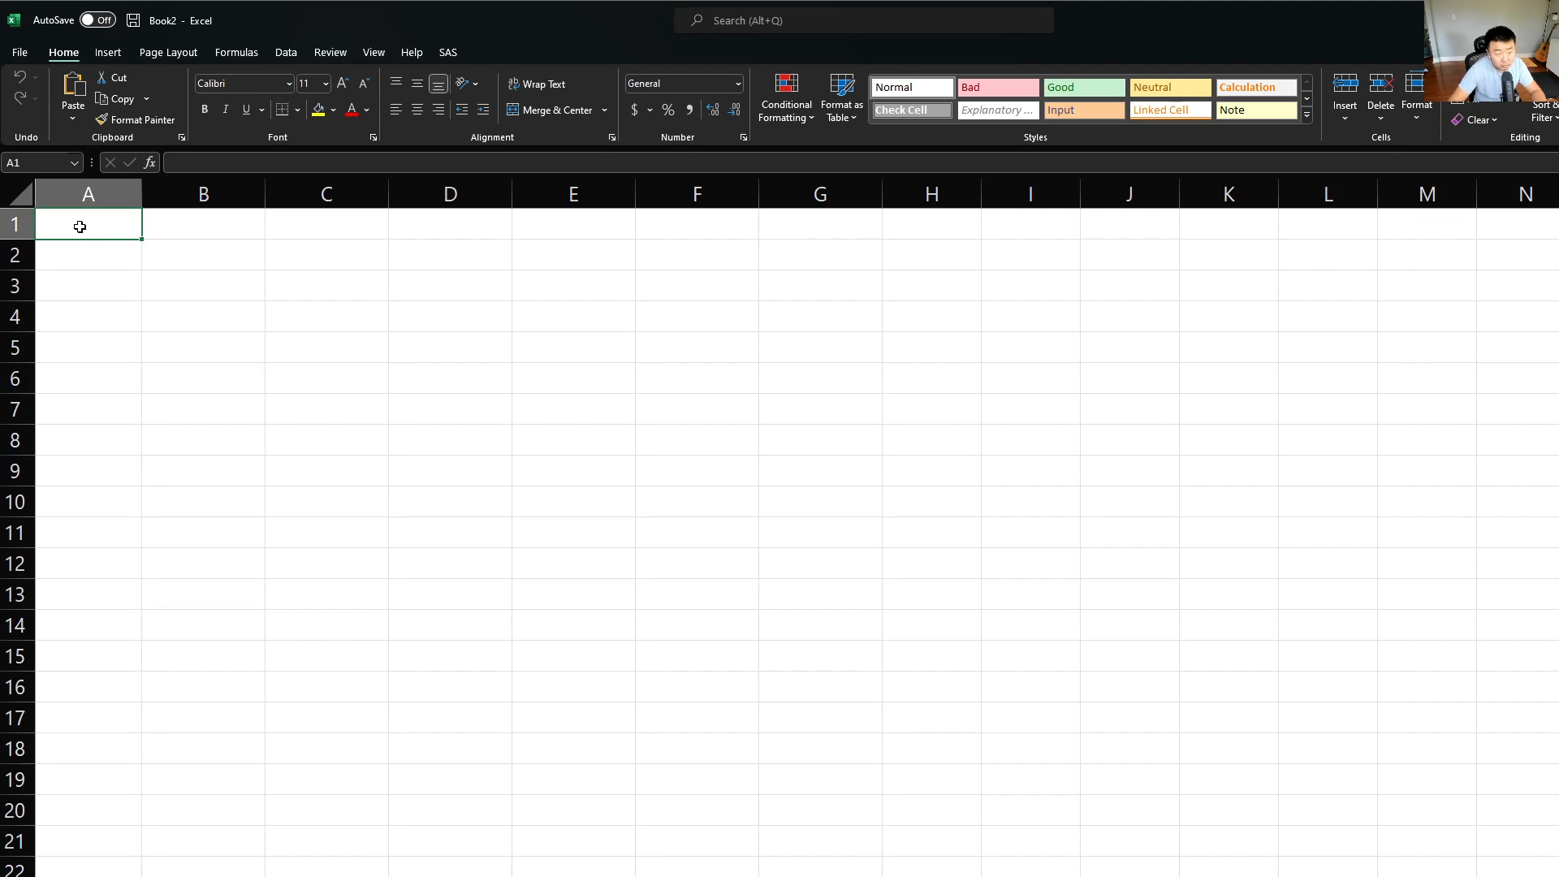
text(T)
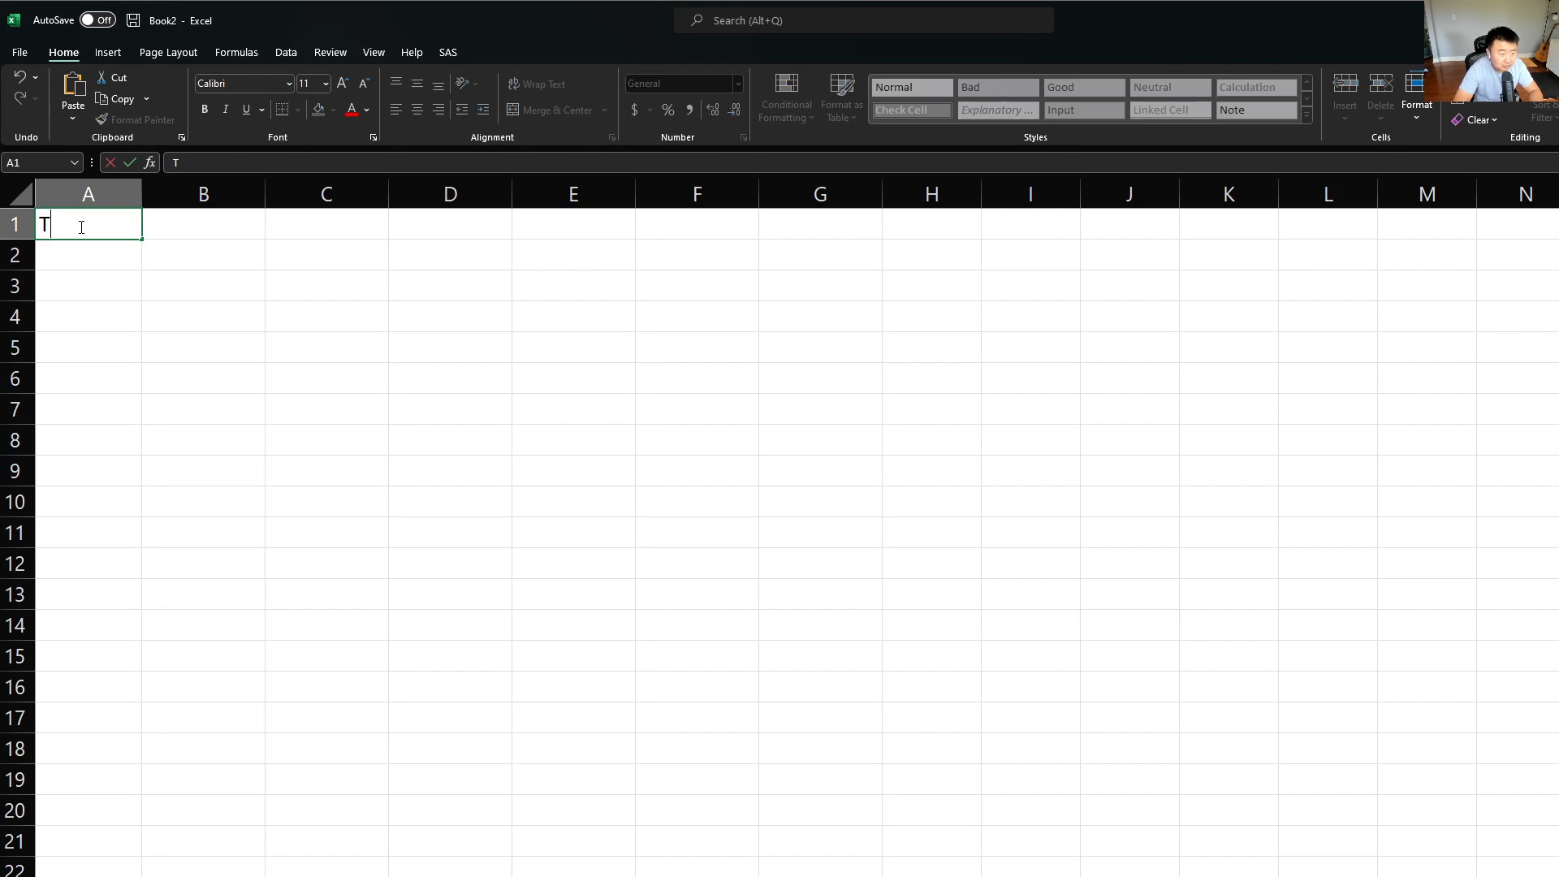
text(icker)
key(Tab)
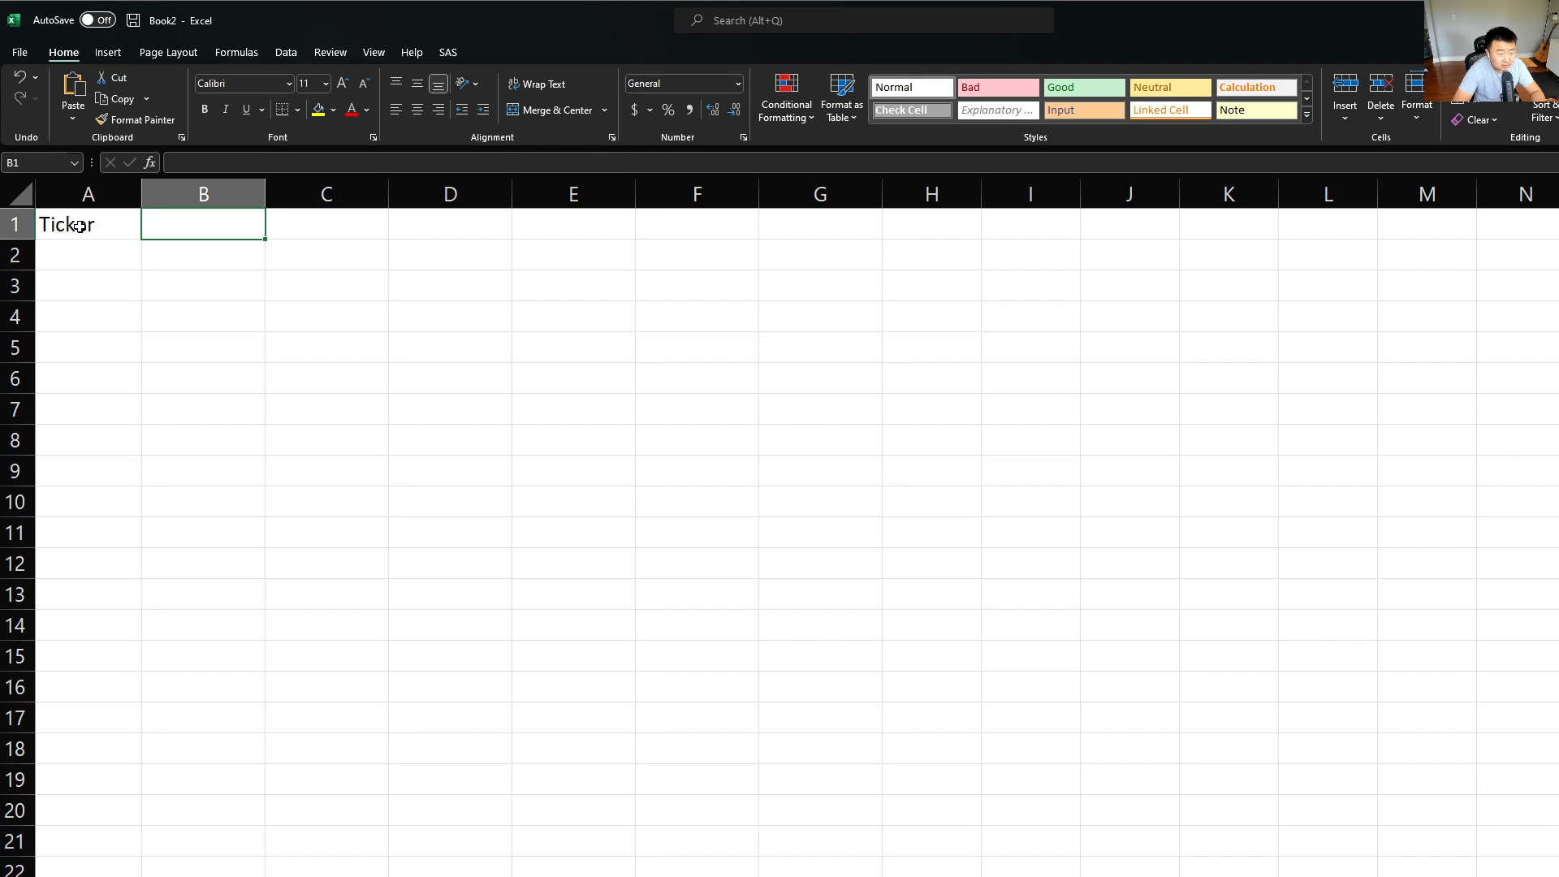
key(Return)
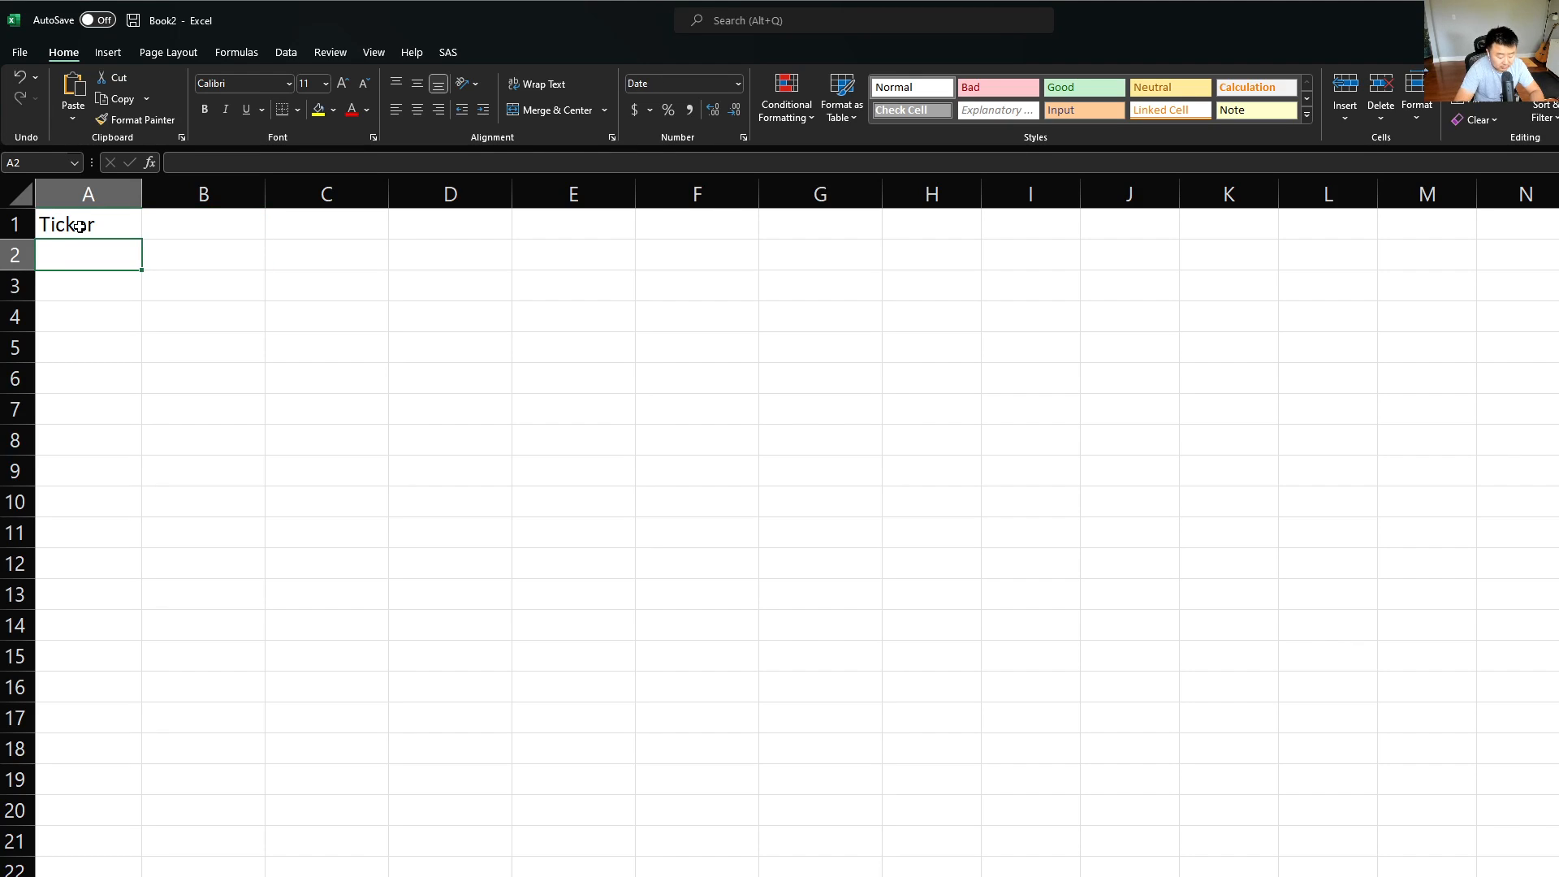
text(Beg. Date)
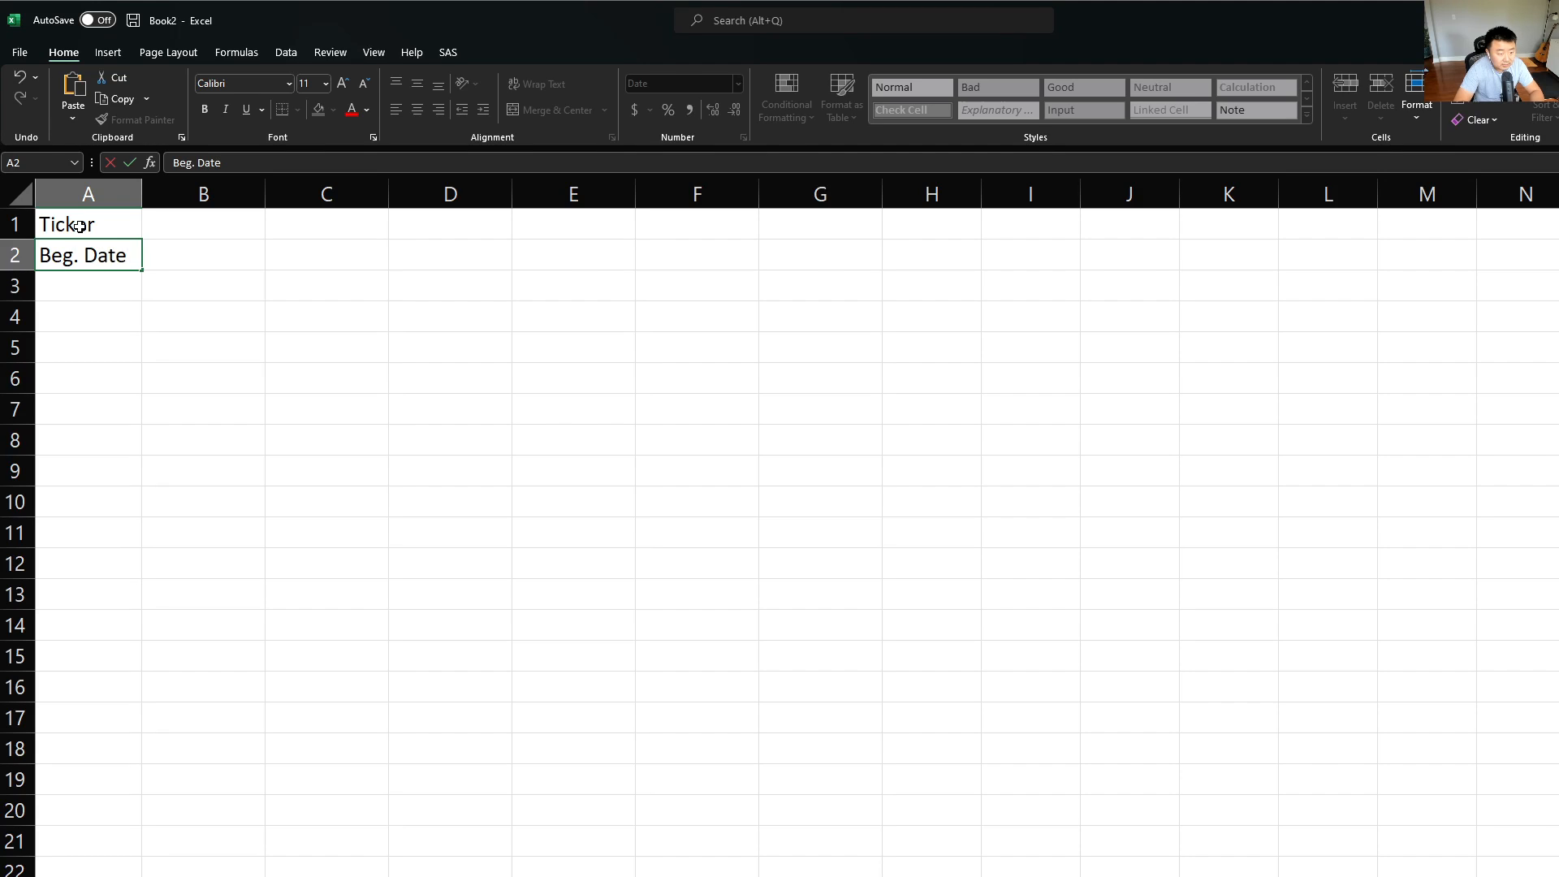
key(Return)
text(End. Date)
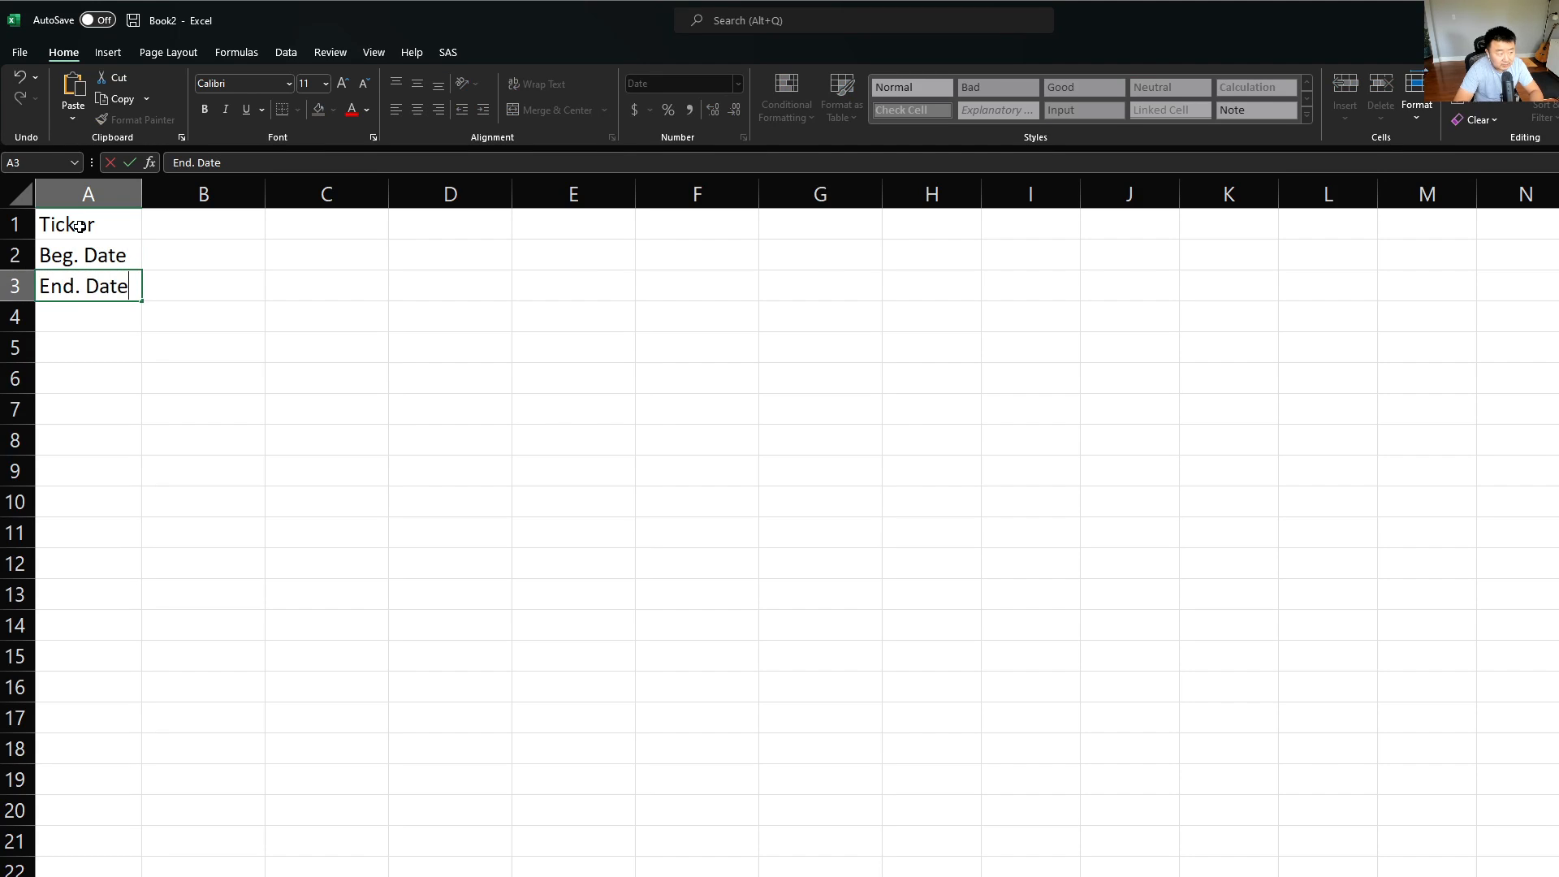
key(Return)
text(Freq)
key(Return)
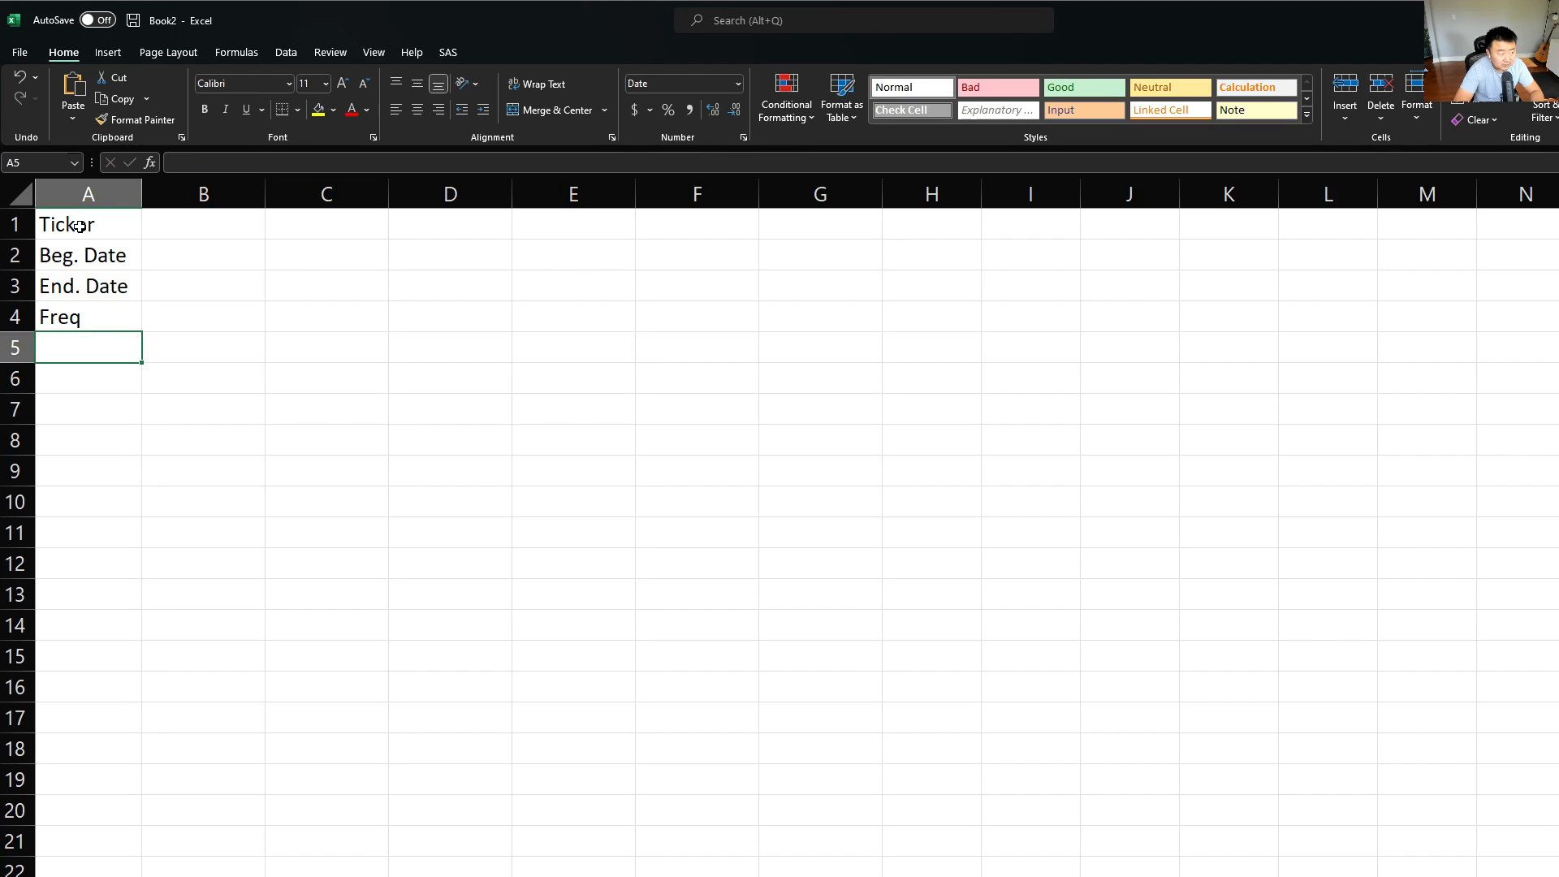
Add the label includeAdjustedClose in cell A5
text(Include)
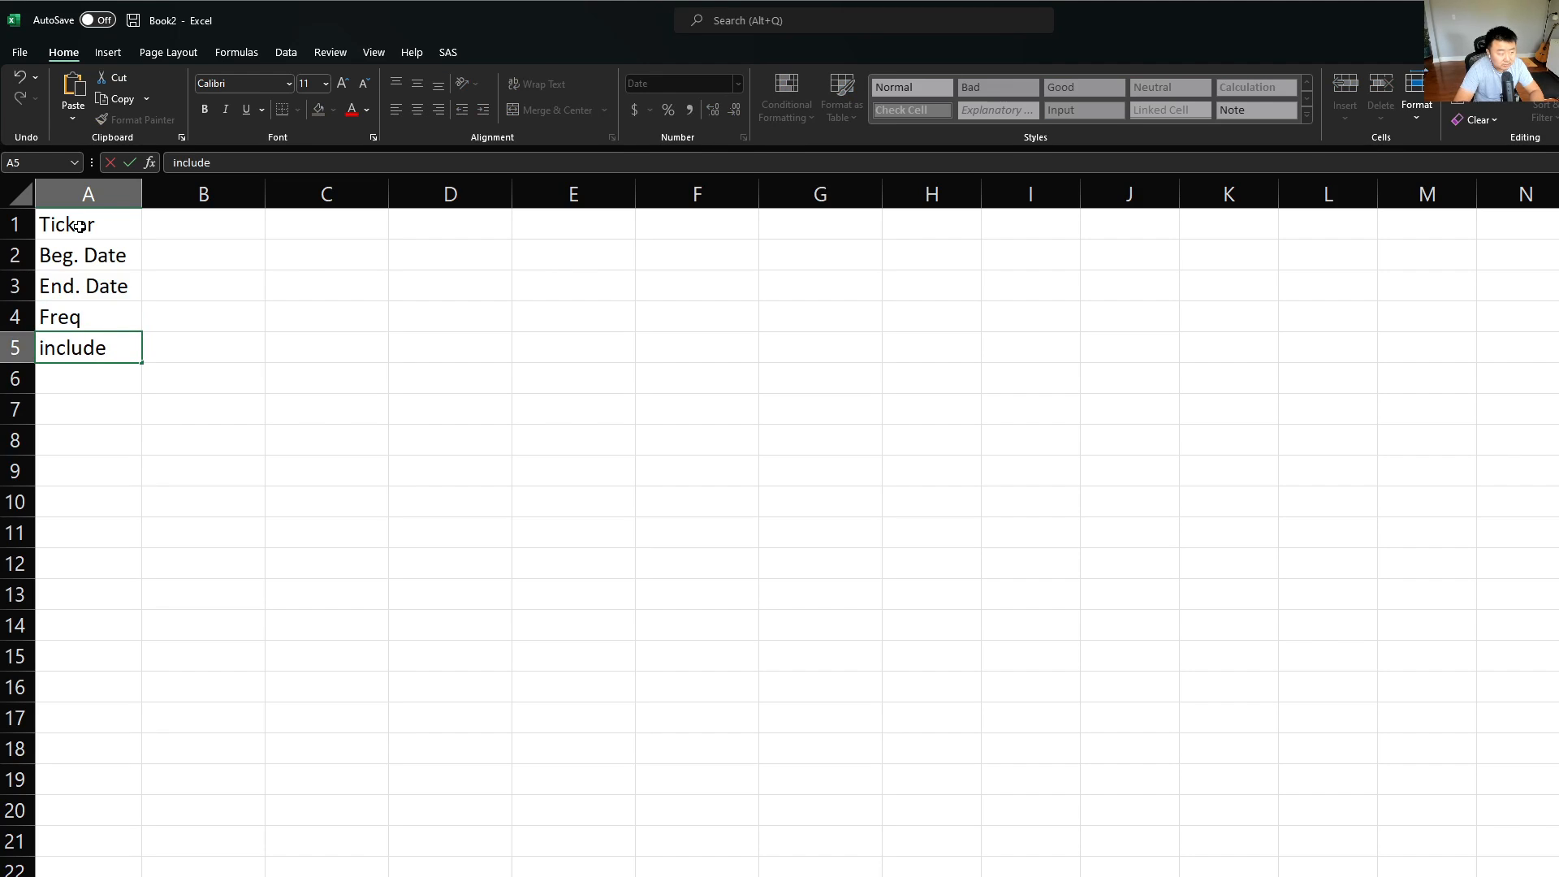
text(Adjusted C)
key(BackSpace)
text(Close)
key(Return)
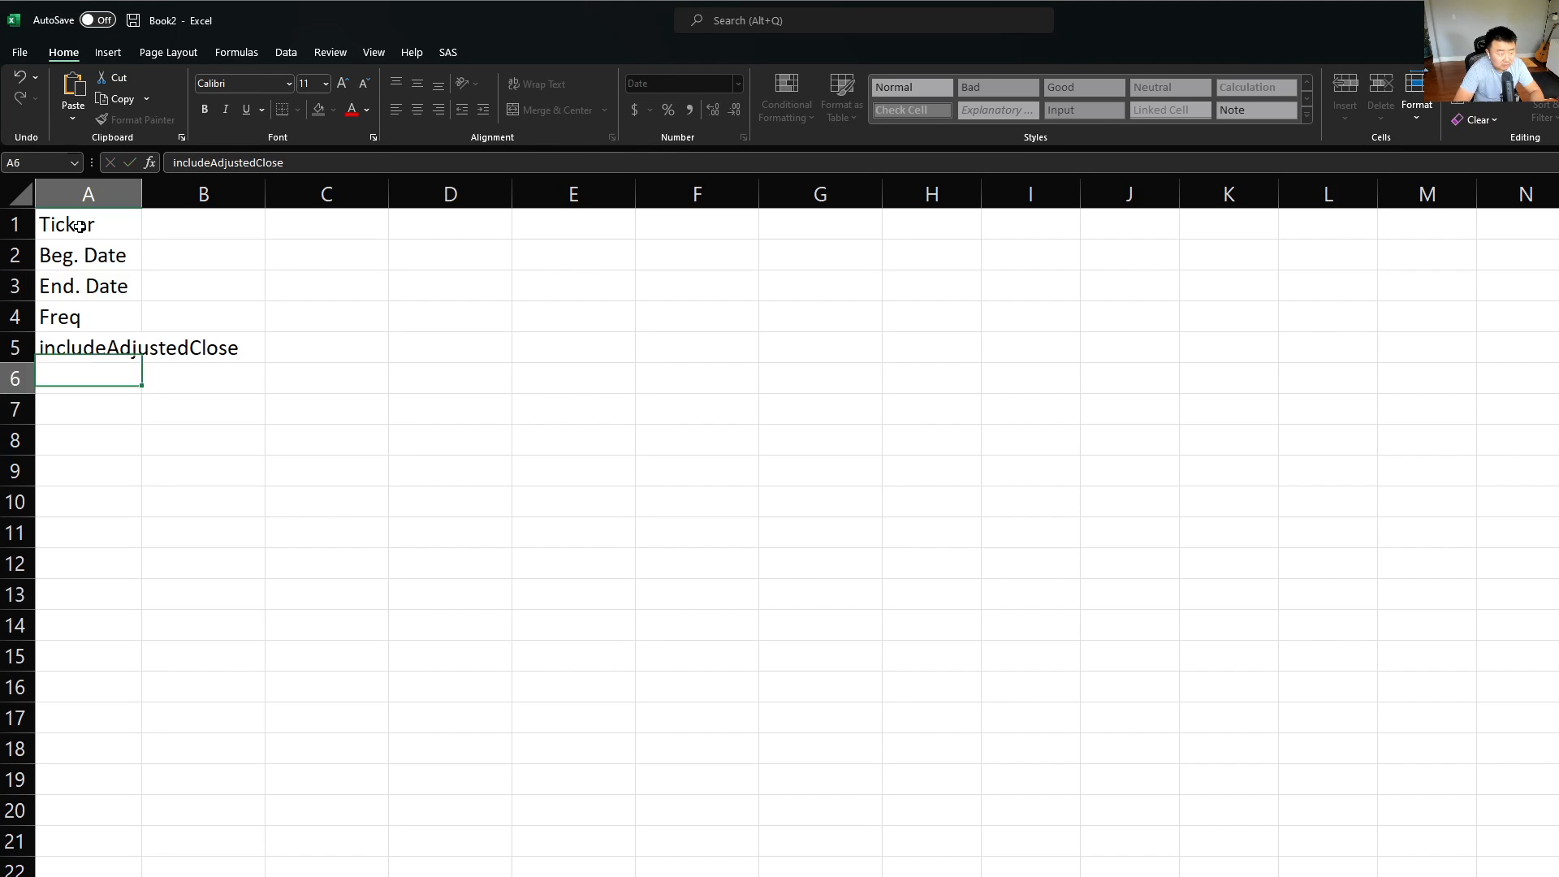
Paste the copied AAPL download link into cell A7 and move it down to cell A9
key(Down)
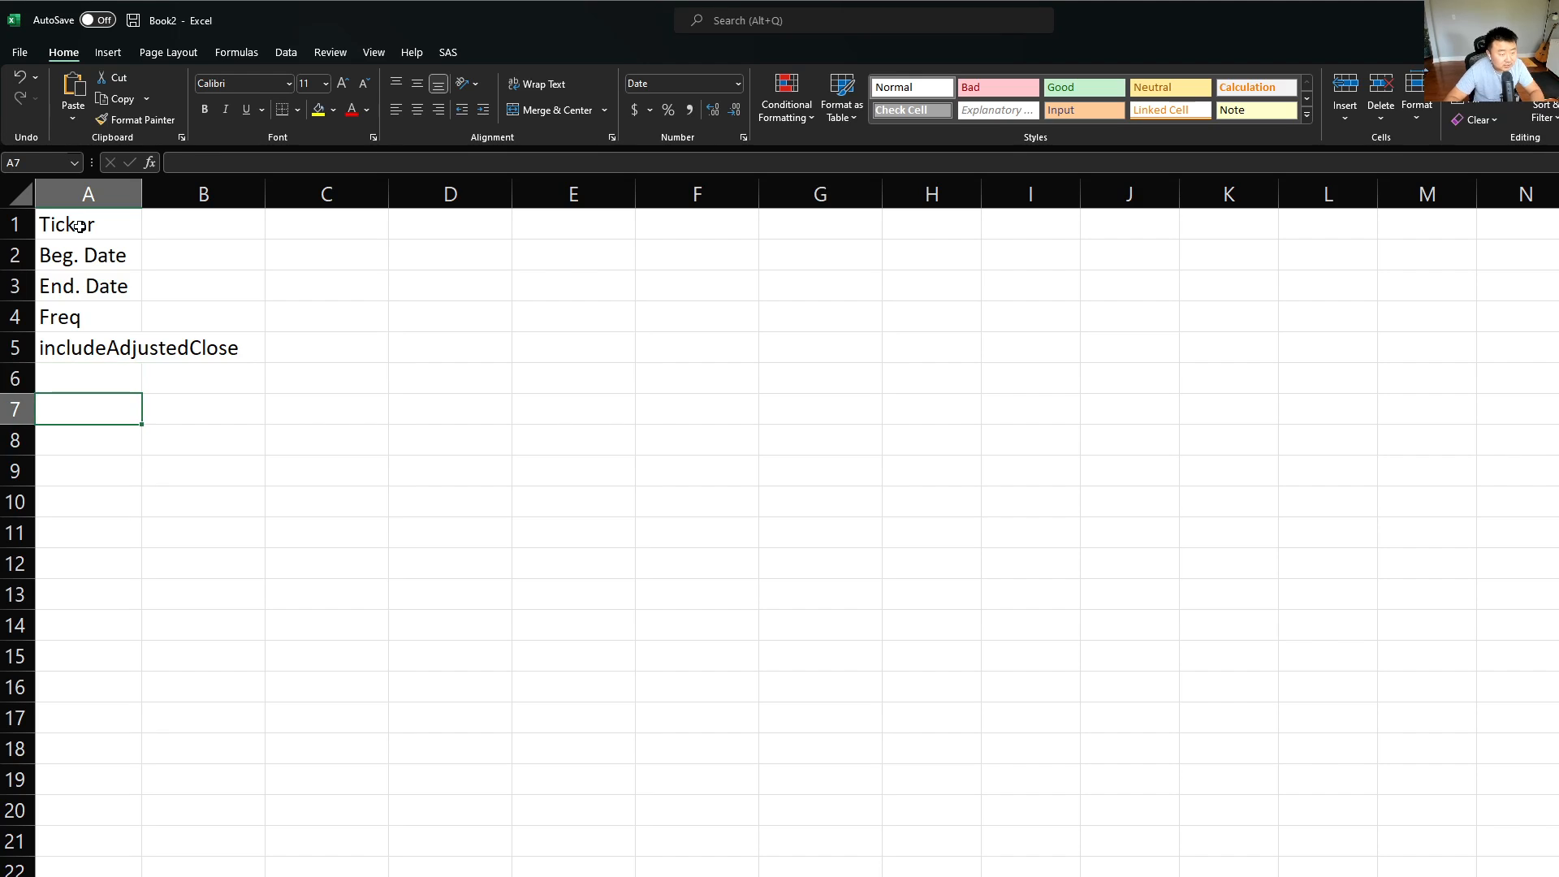
key(ctrl+v)
key(ctrl)
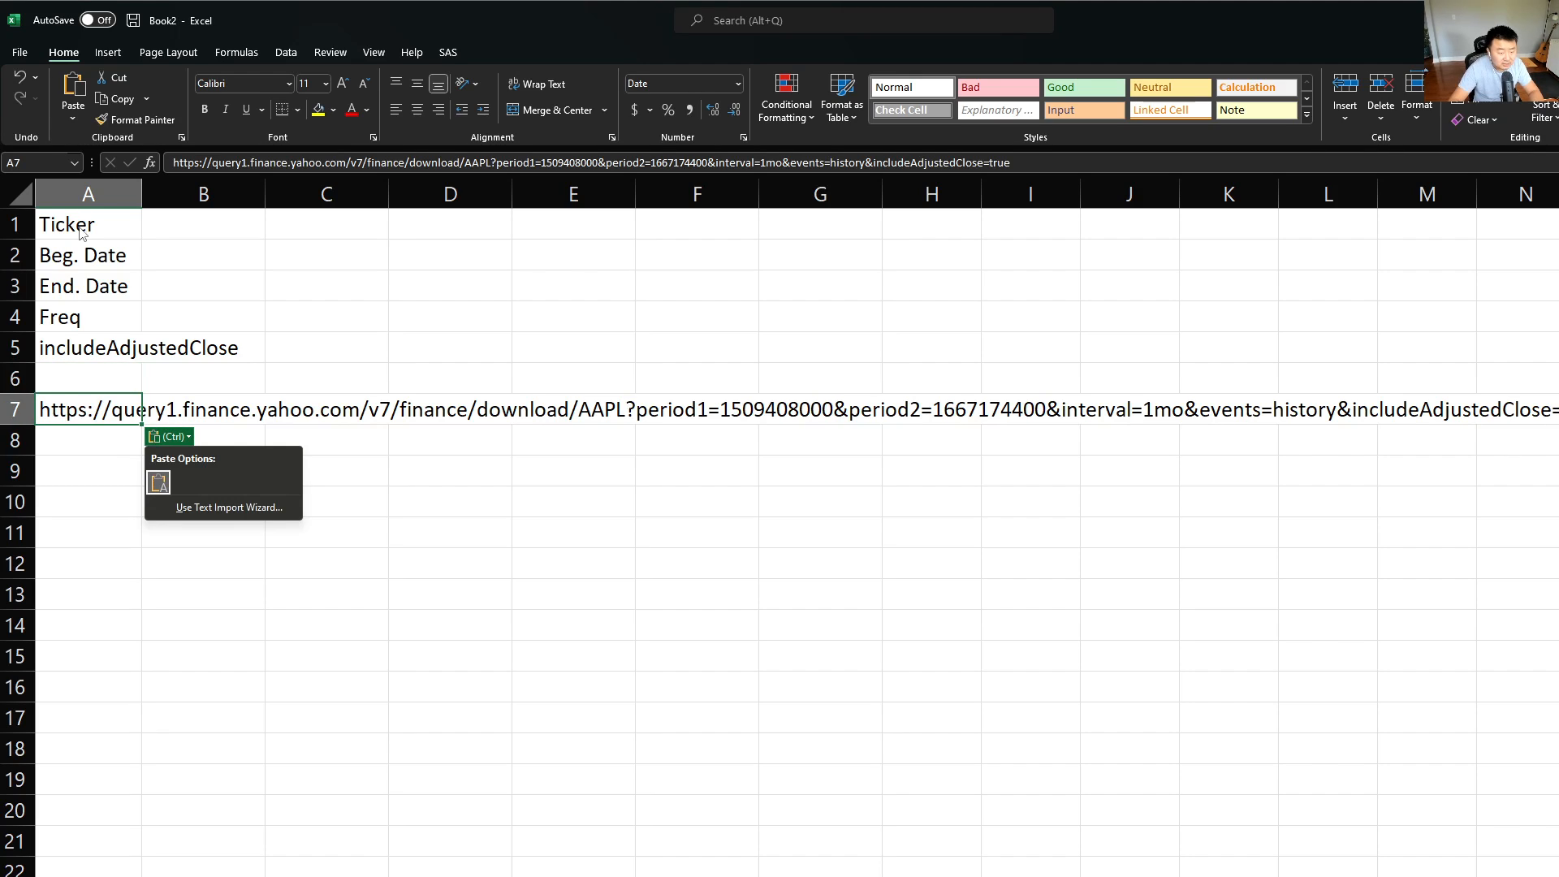
key(Escape)
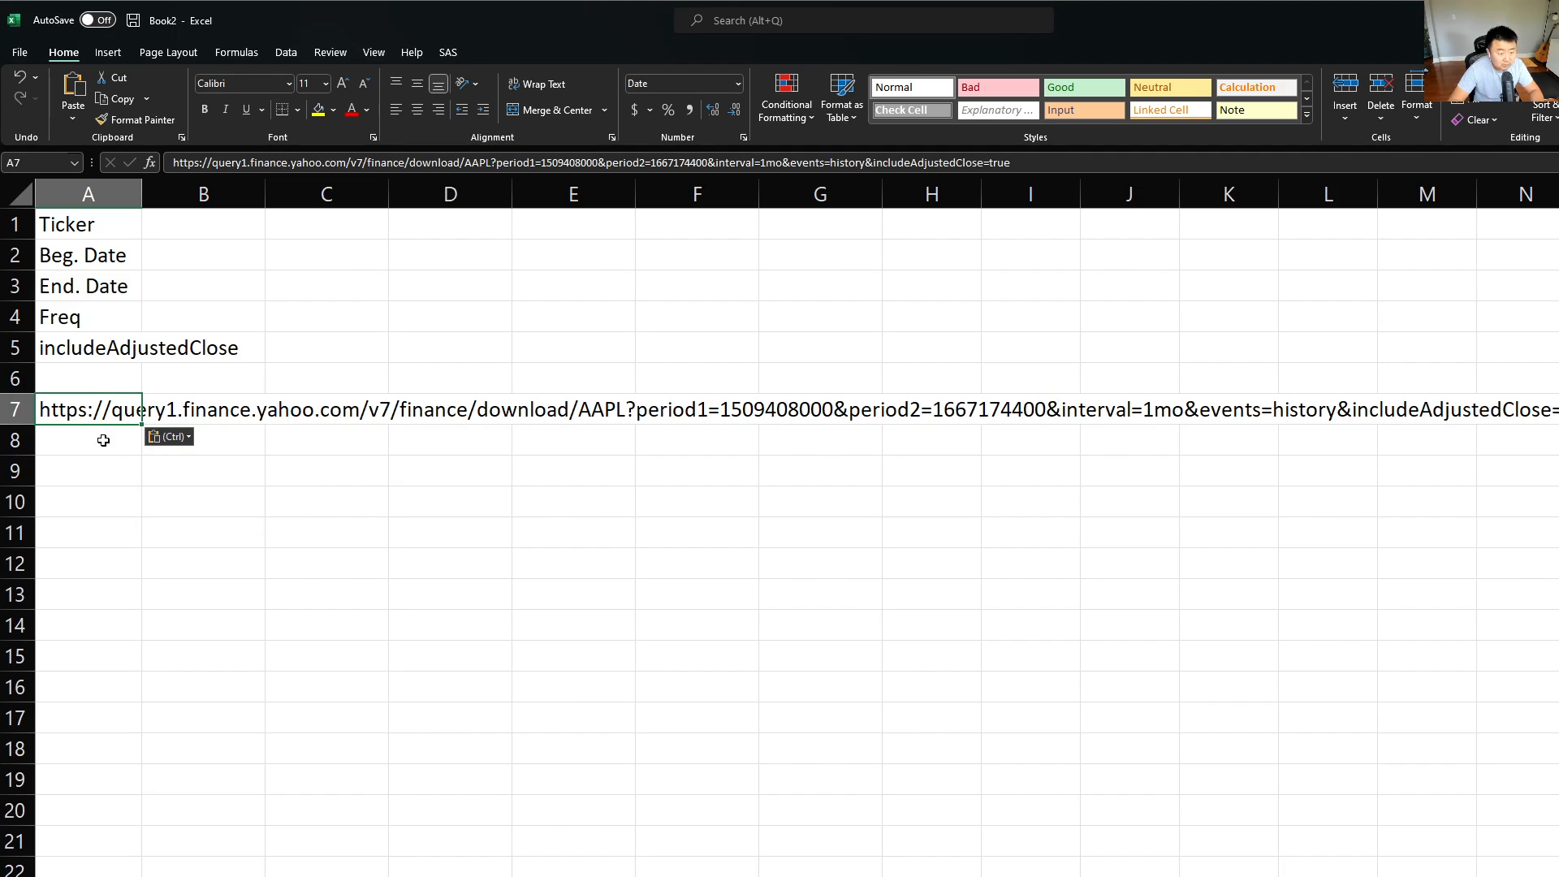
drag(104, 420, 155, 498)
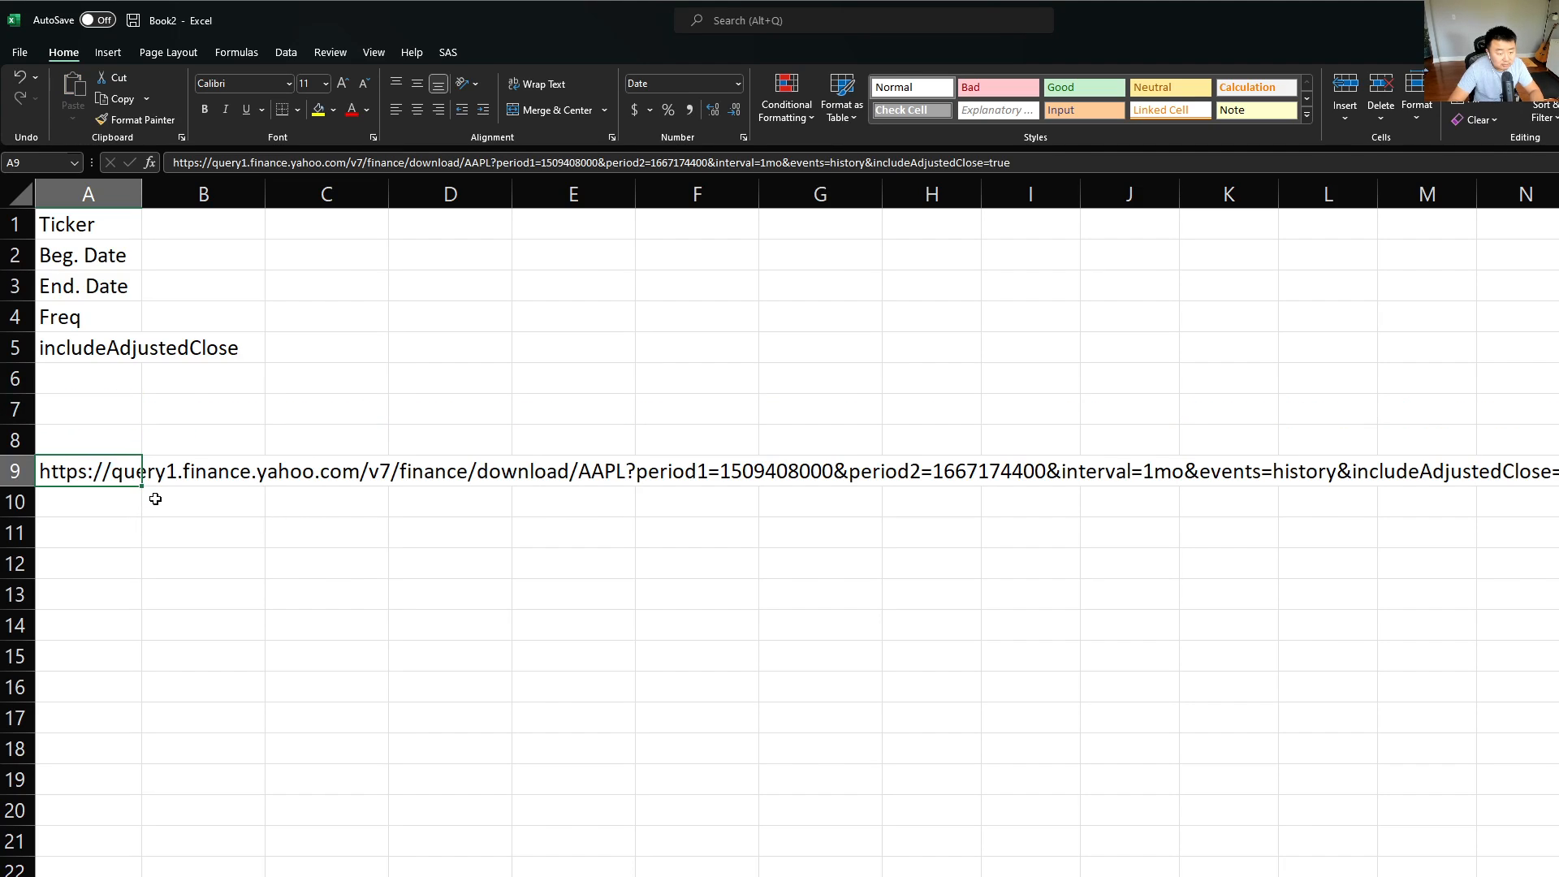
Split the link in A9 after "download/", keeping the base address there and placing the remainder from "AAPL?" onward in A10
double_click(84, 473)
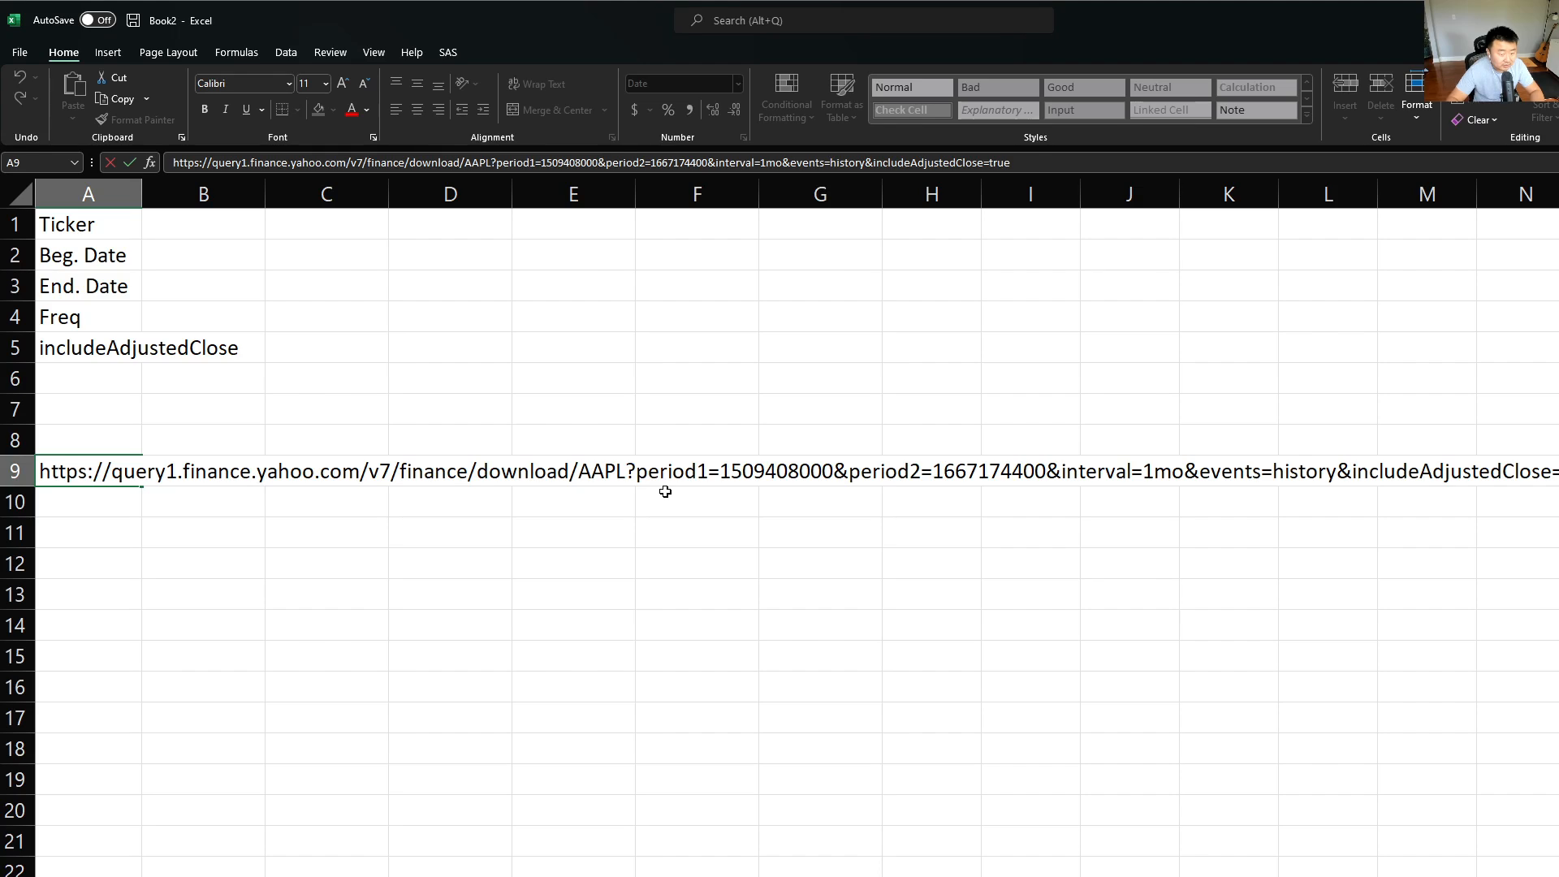
key(shift+Home)
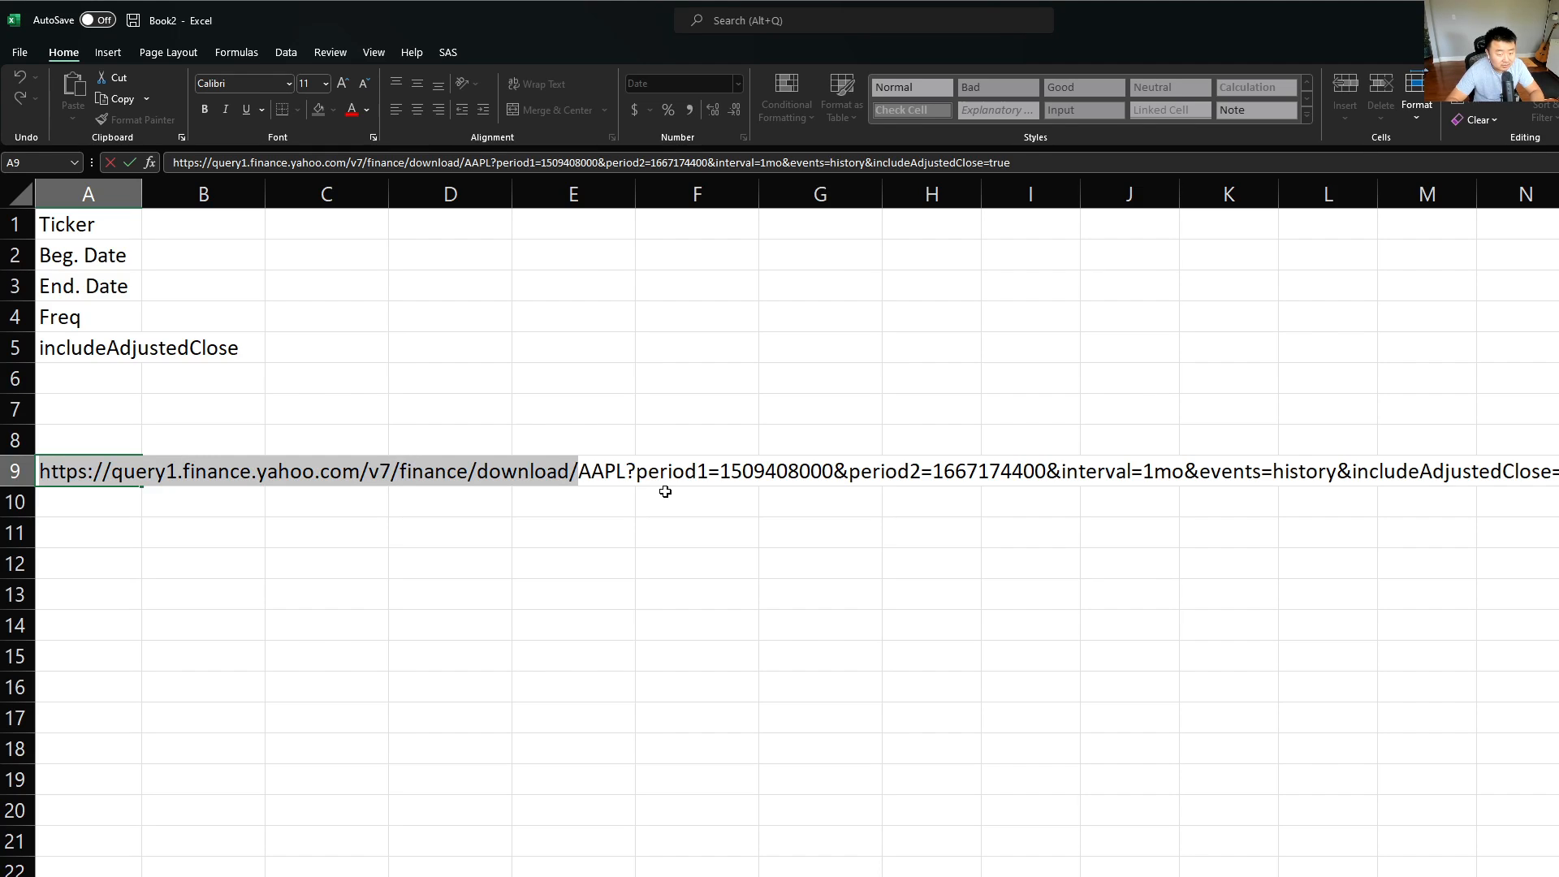
key(shift+End)
key(ctrl+c)
key(BackSpace)
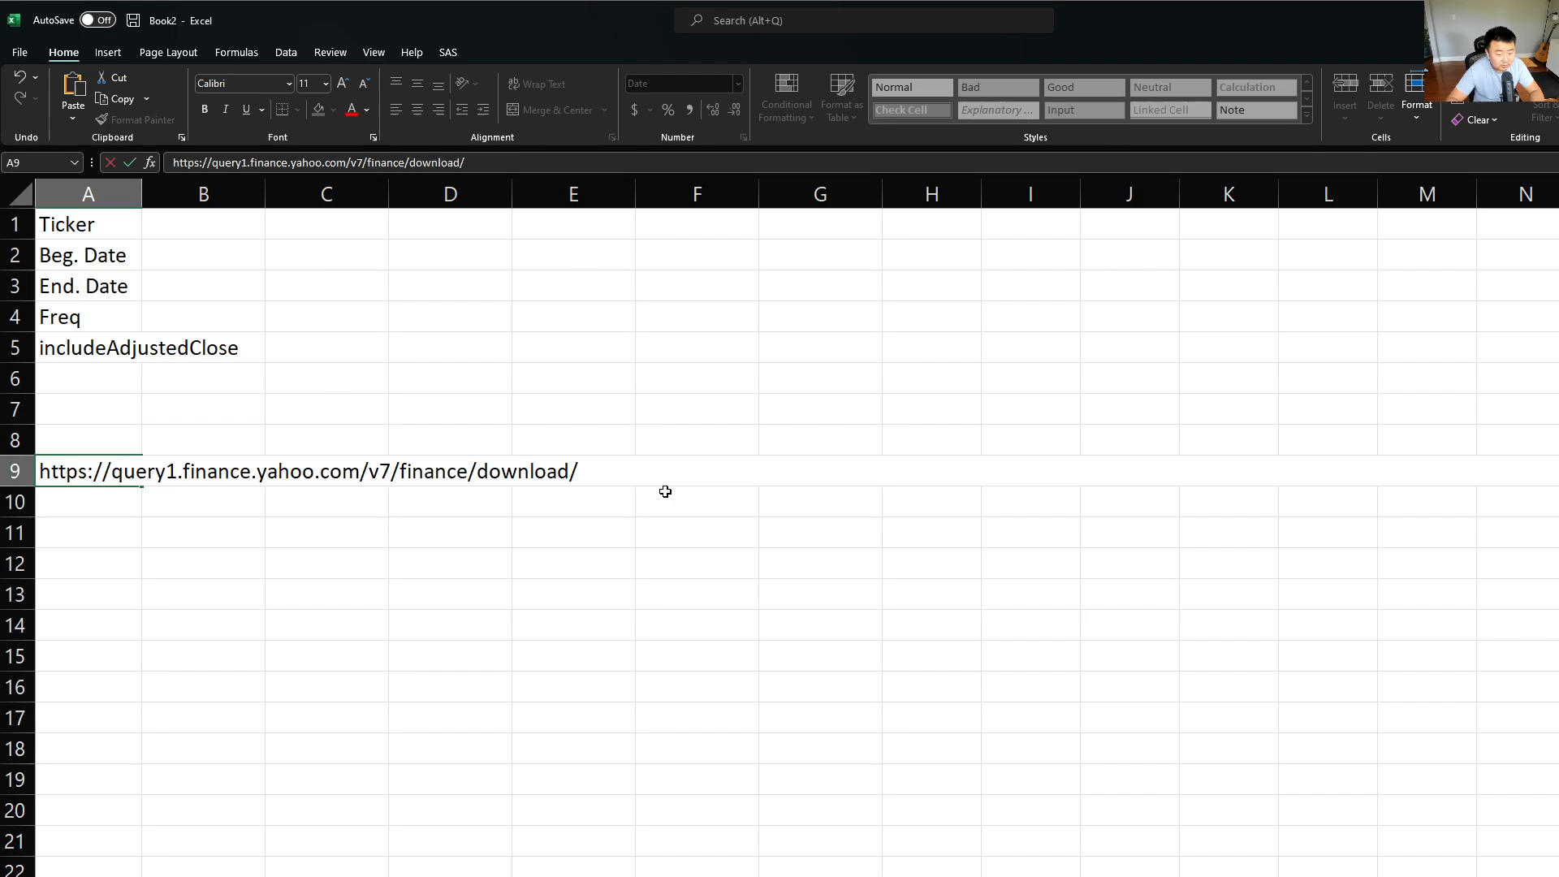
key(Return)
key(ctrl+v)
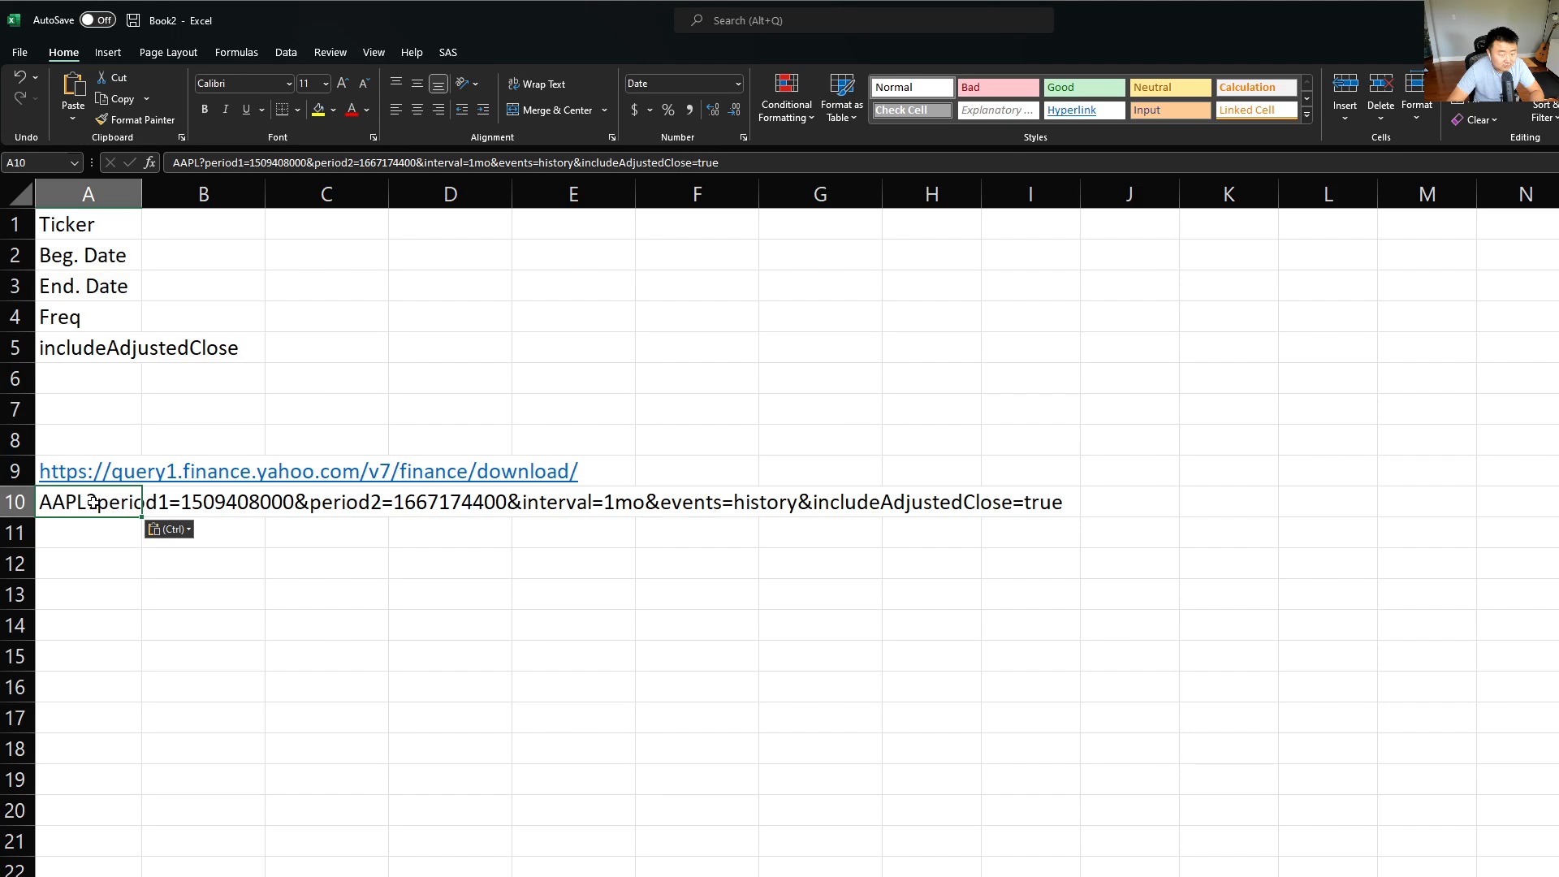
double_click(93, 503)
key(shift+End)
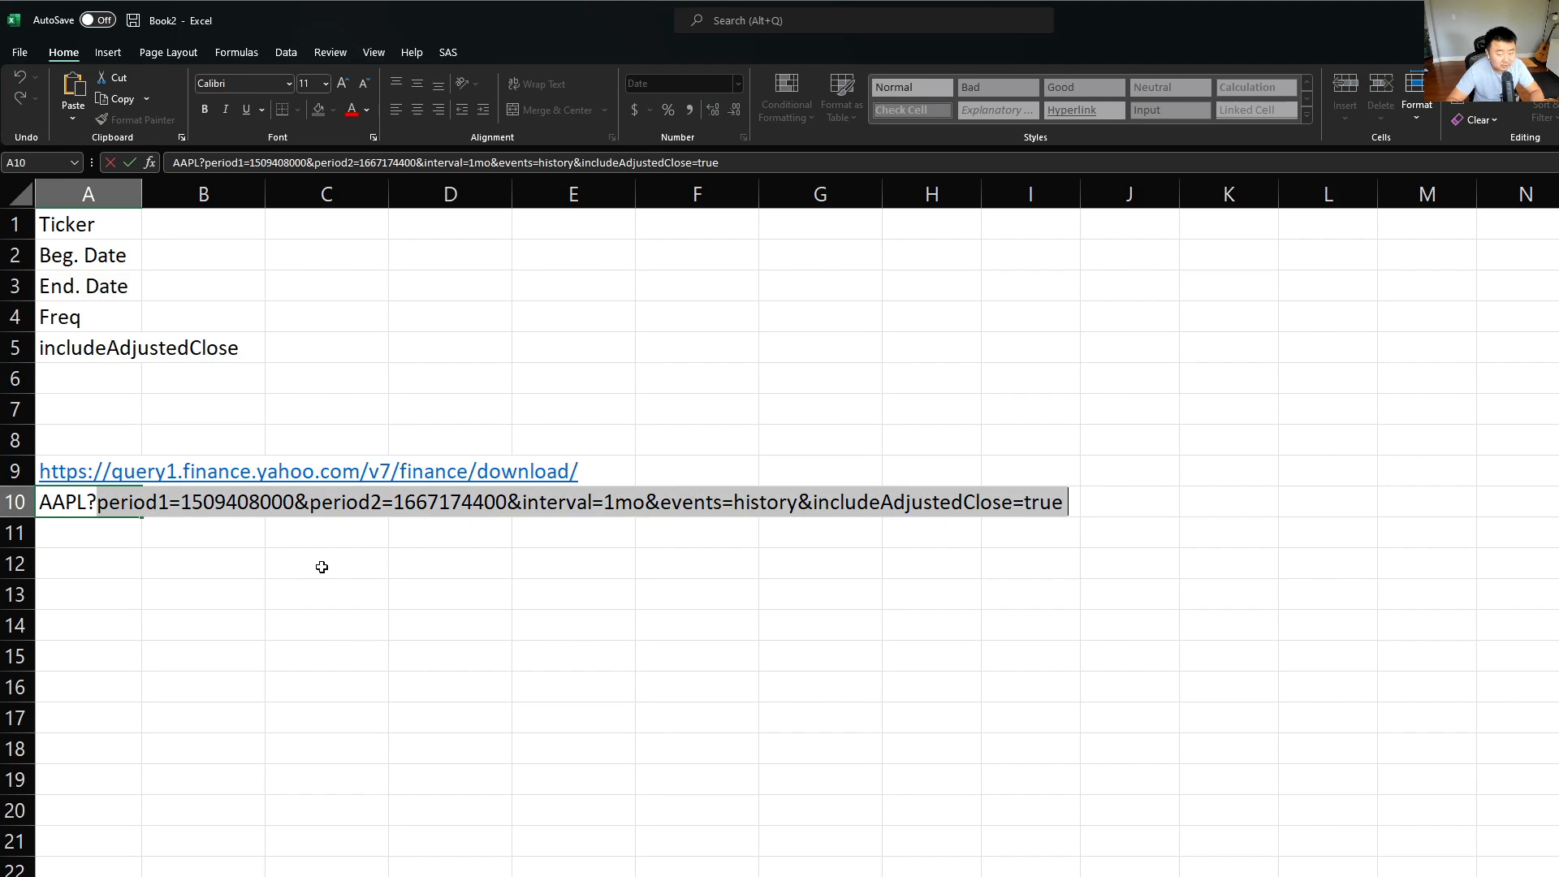
key(Delete)
key(Return)
key(ctrl+z)
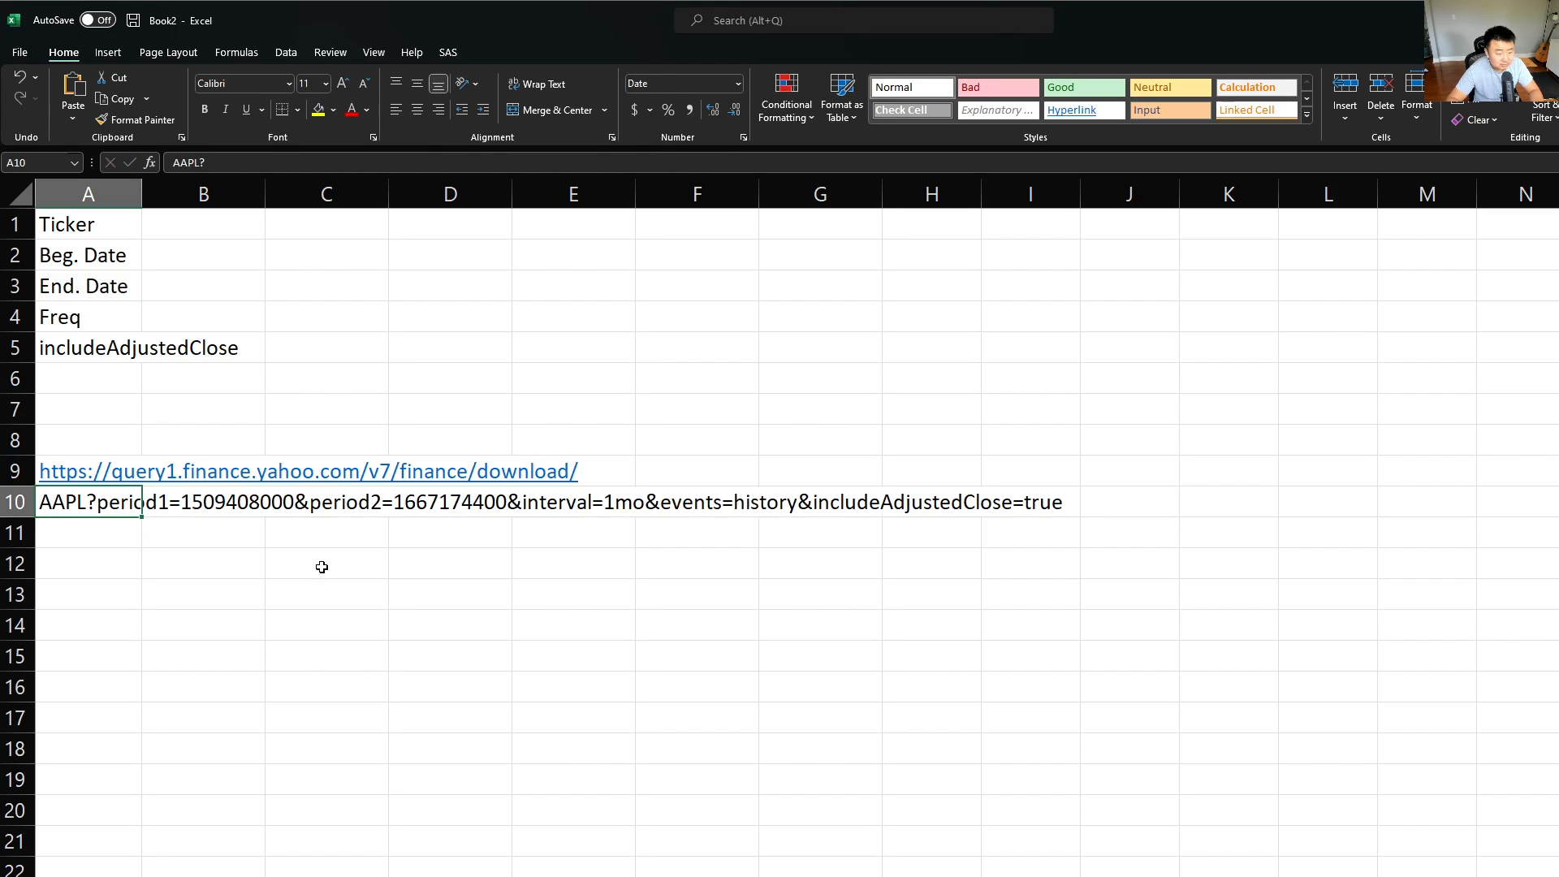
Split the text in A10 after AAPL, keeping only the ticker there and placing the remainder from "?period1=" onward in A11
key(F2)
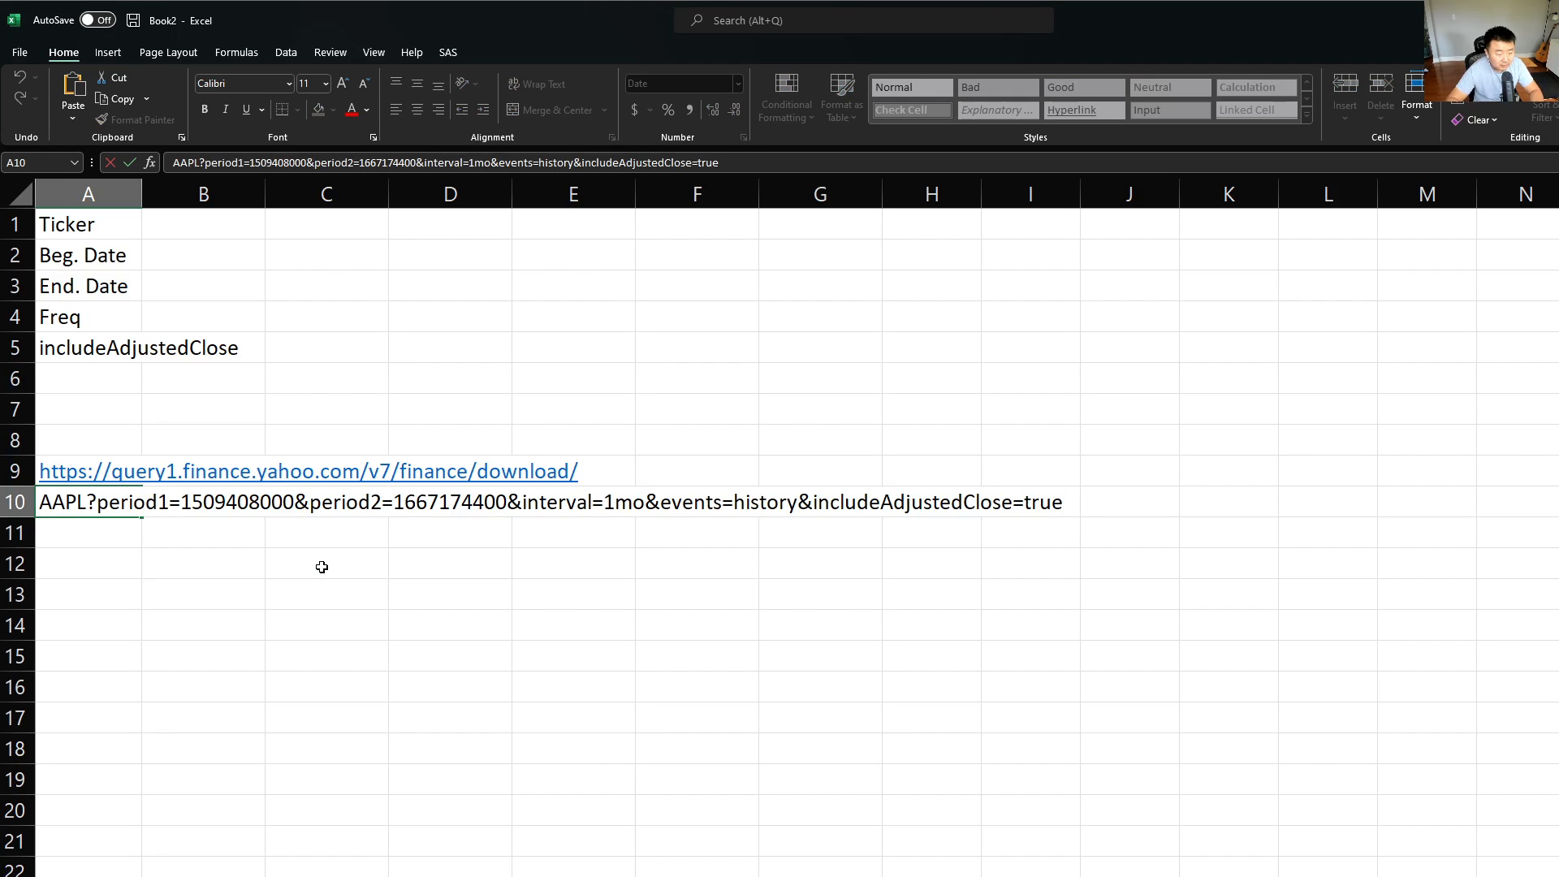
click(86, 501)
key(shift+End)
key(ctrl+c)
key(Delete)
key(Return)
key(ctrl+v)
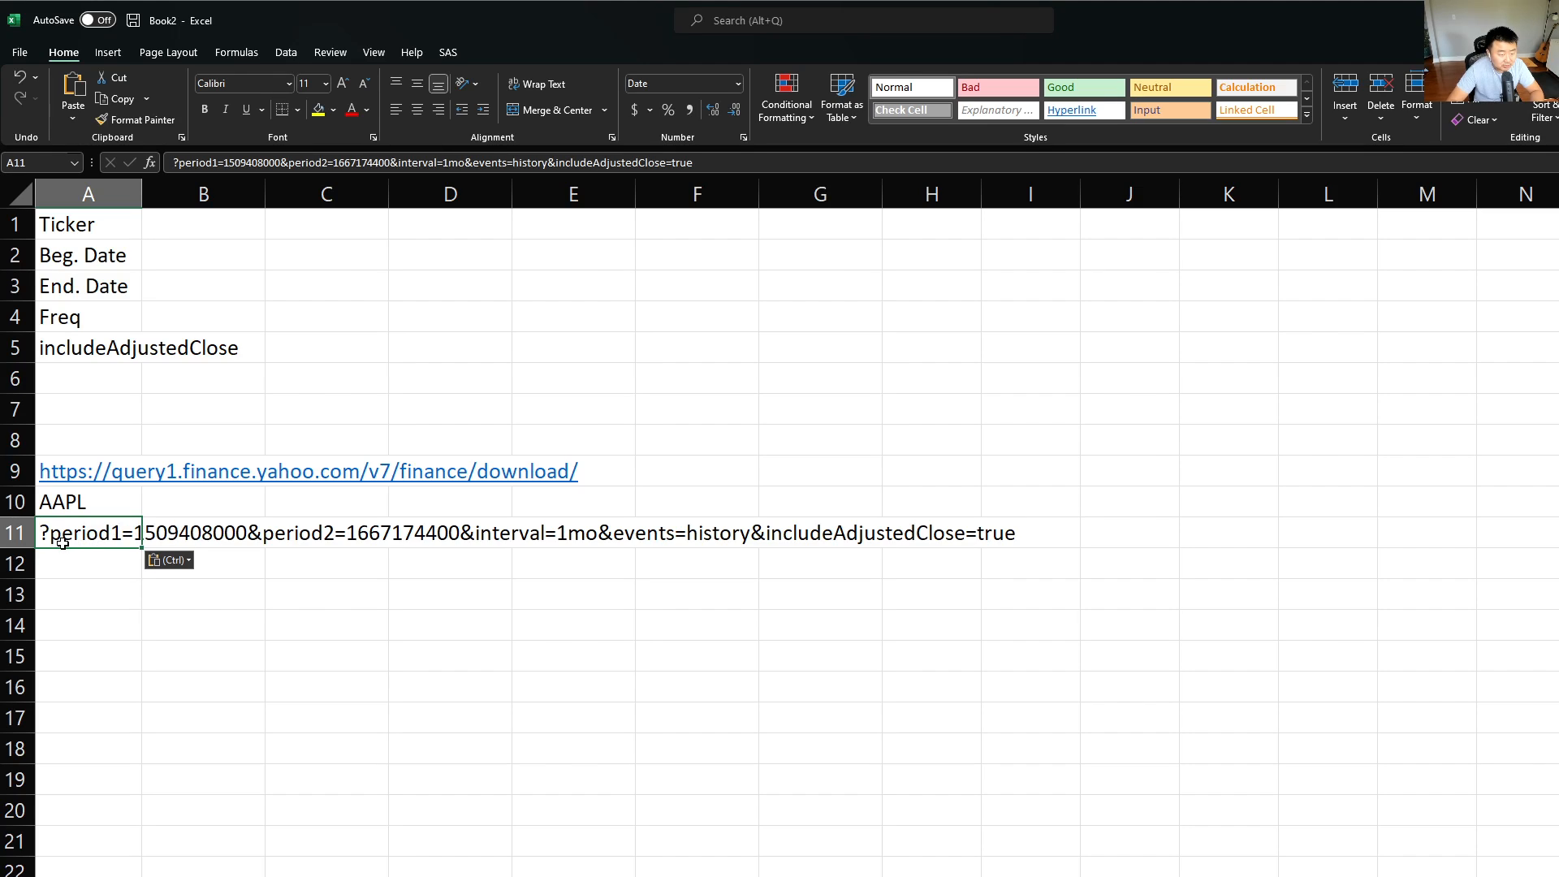
double_click(136, 534)
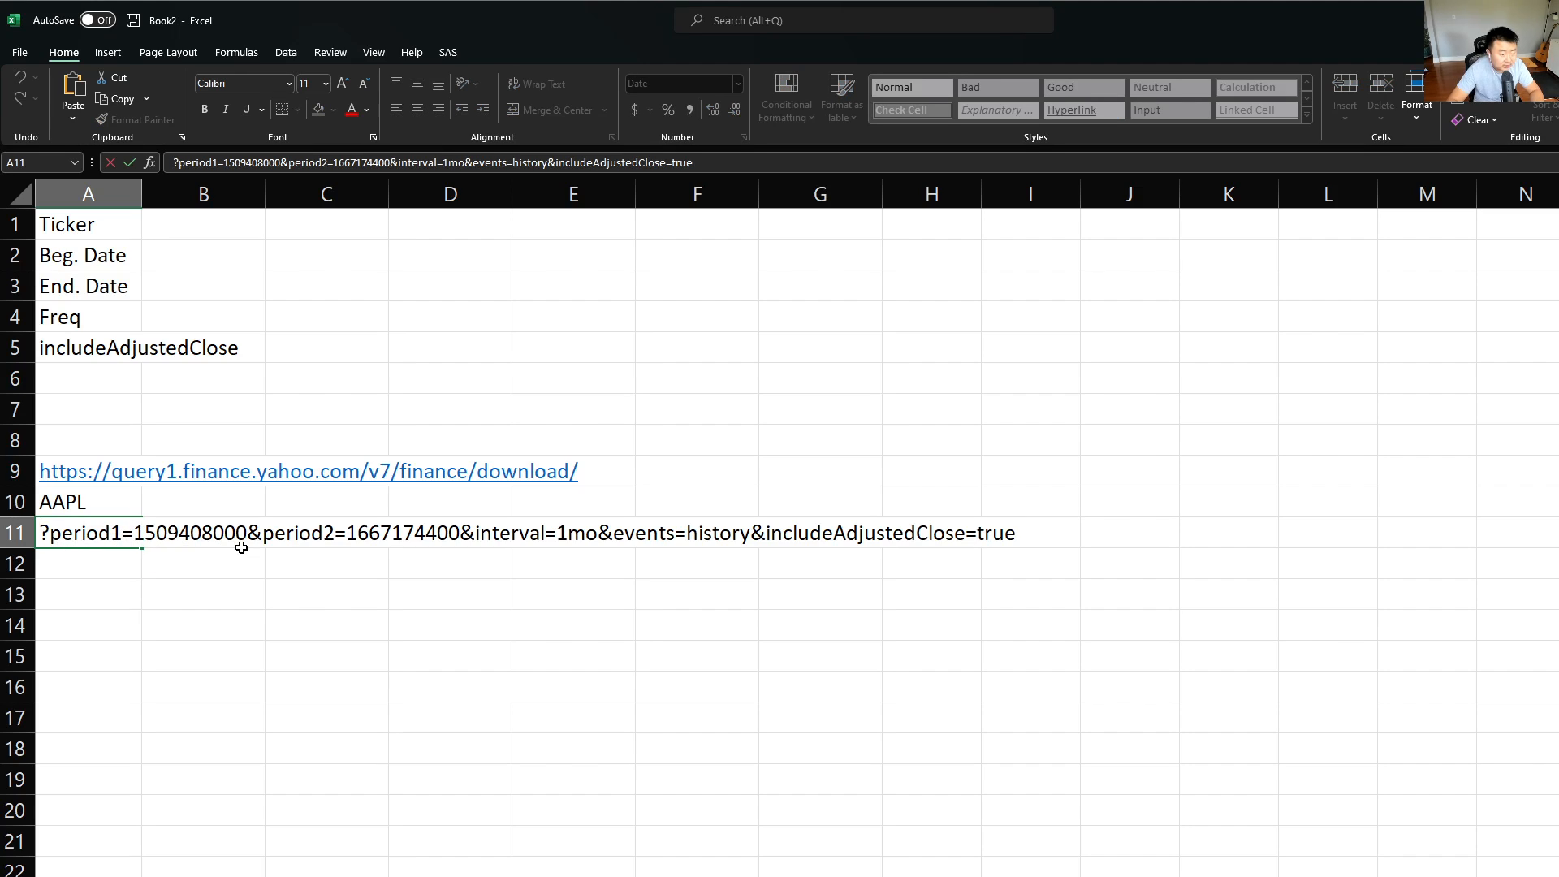
key(shift+Right)
key(shift+Right)
key(shift+Right)
key(shift+Right)
key(shift+Right)
key(shift+Right)
key(shift+Right)
key(shift+Right)
key(shift+Right)
key(shift+Right)
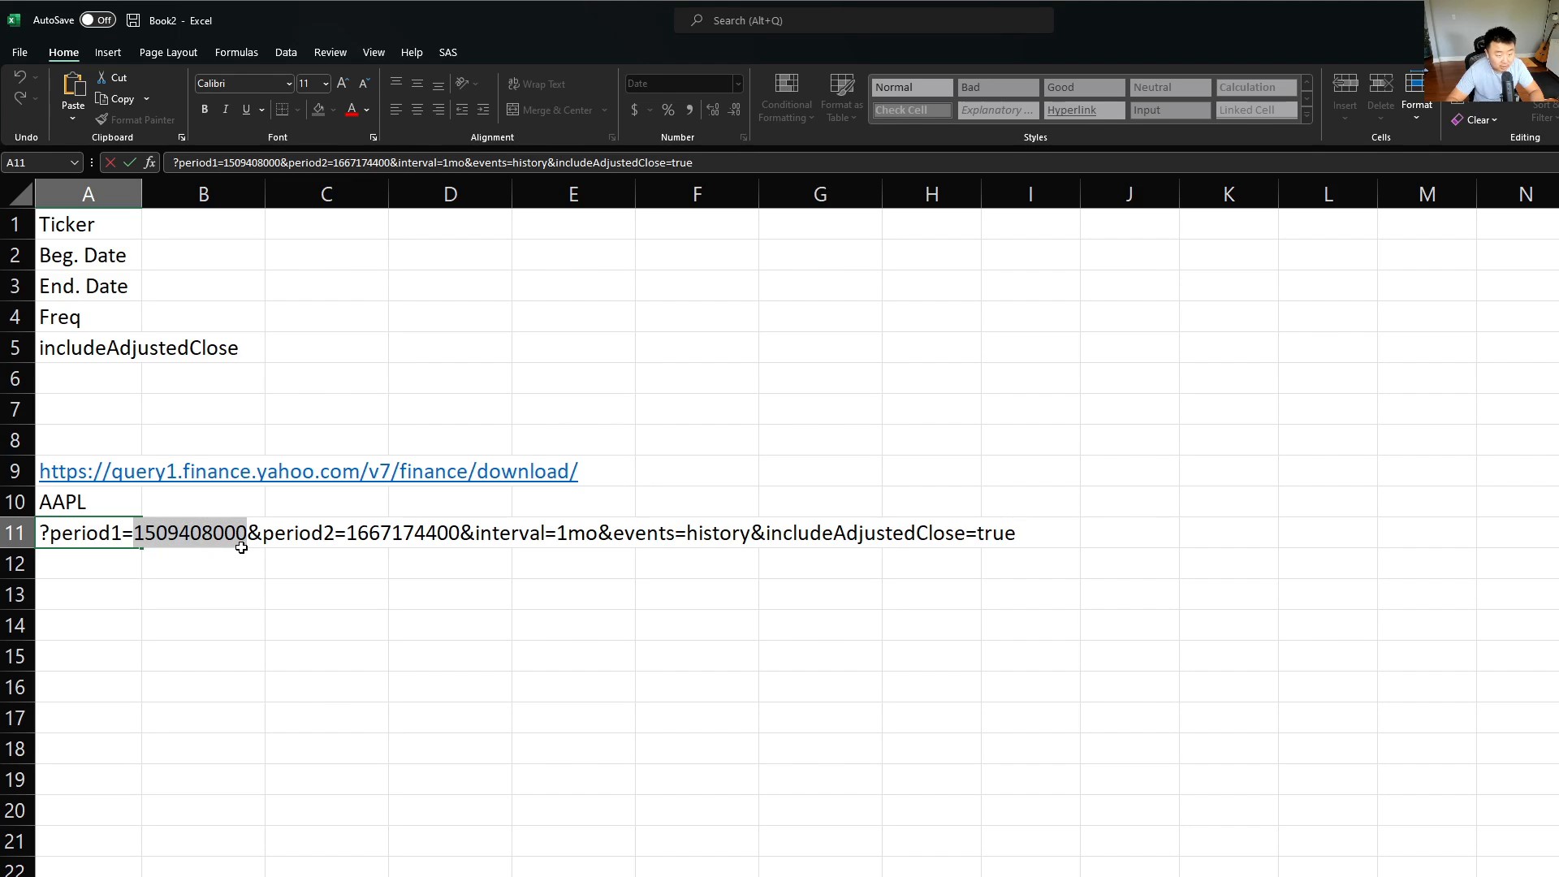
key(shift+End)
key(ctrl+x)
key(Return)
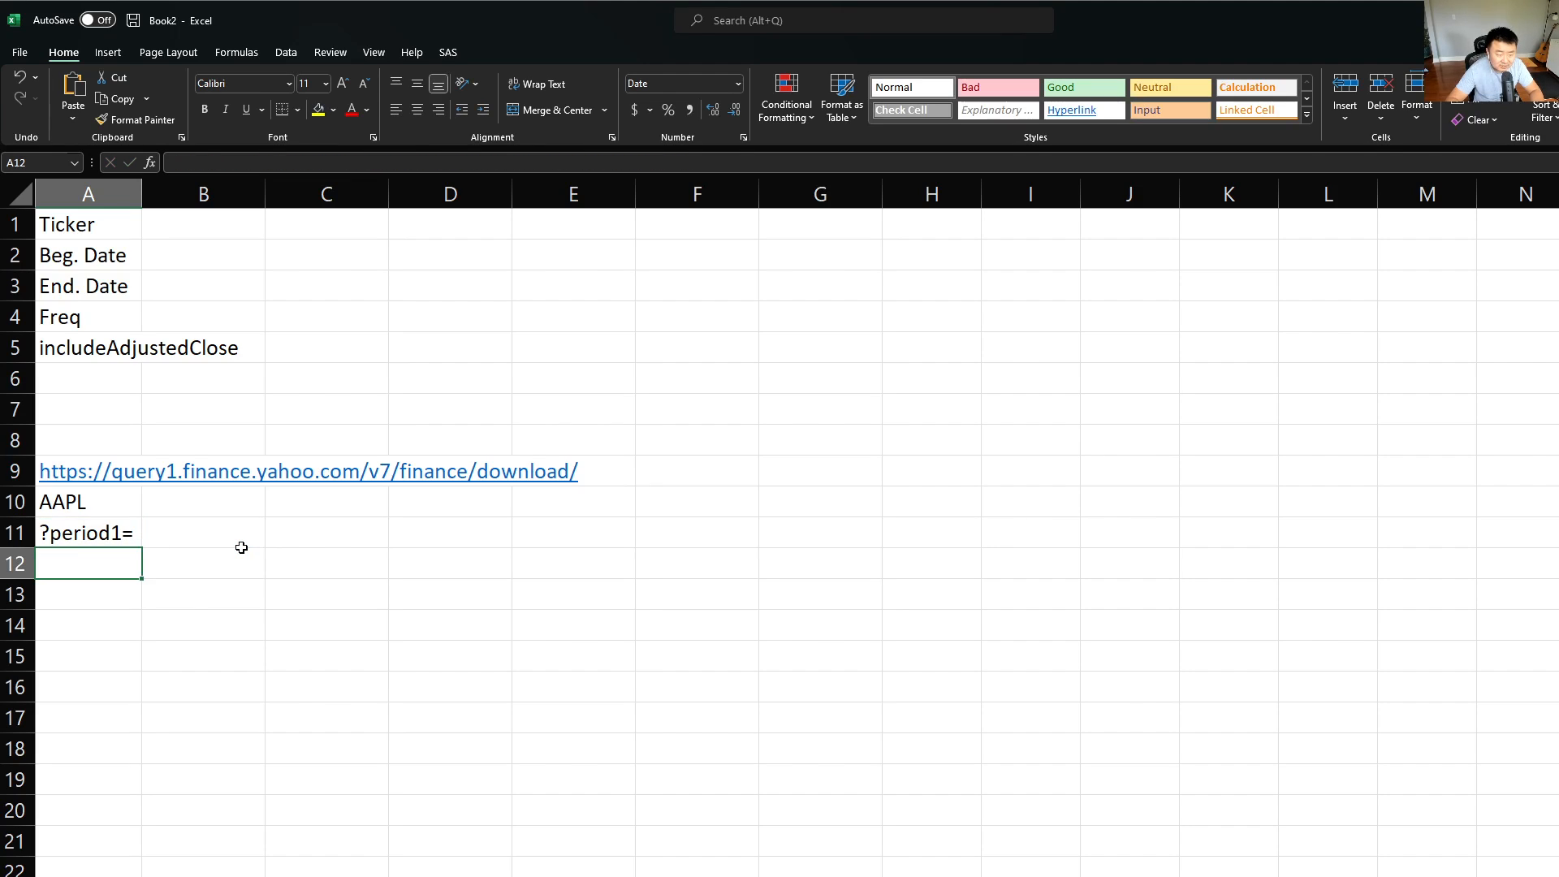
key(ctrl+v)
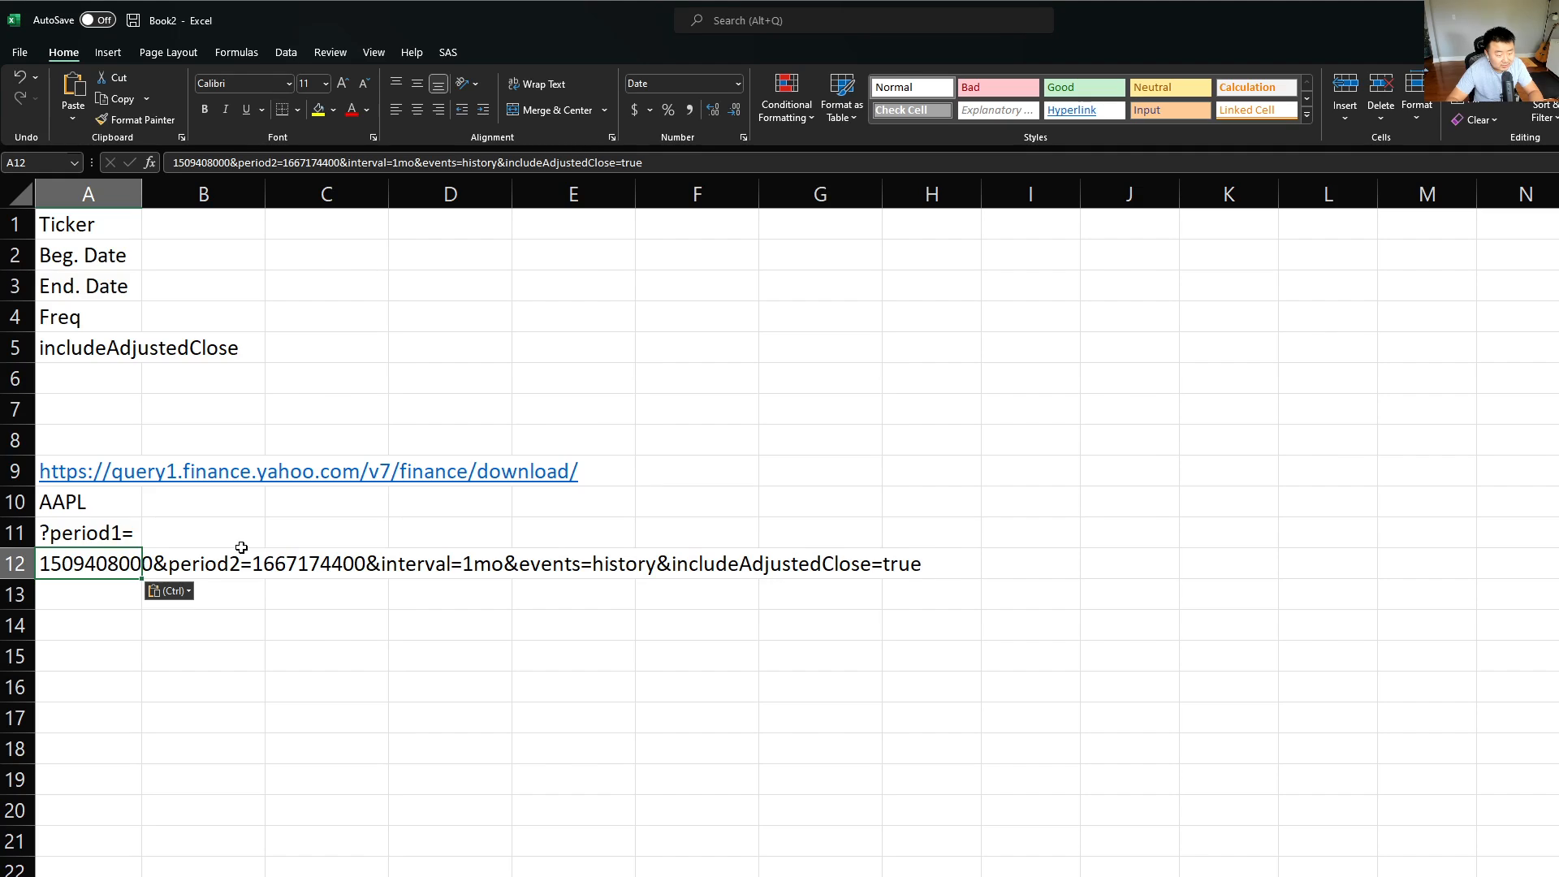
key(F2)
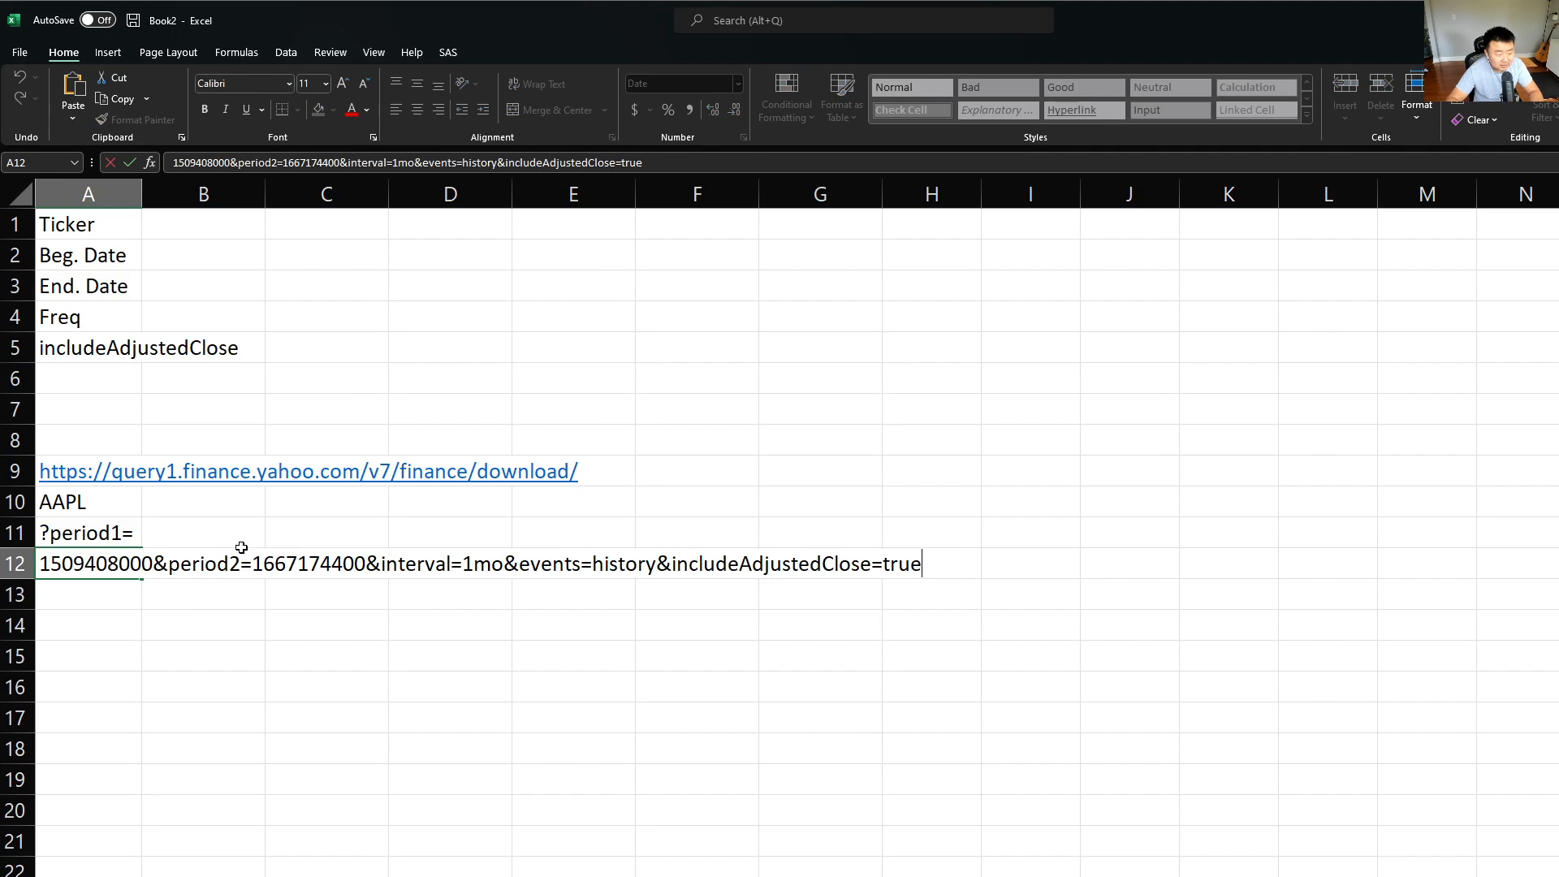
key(Right)
key(Left)
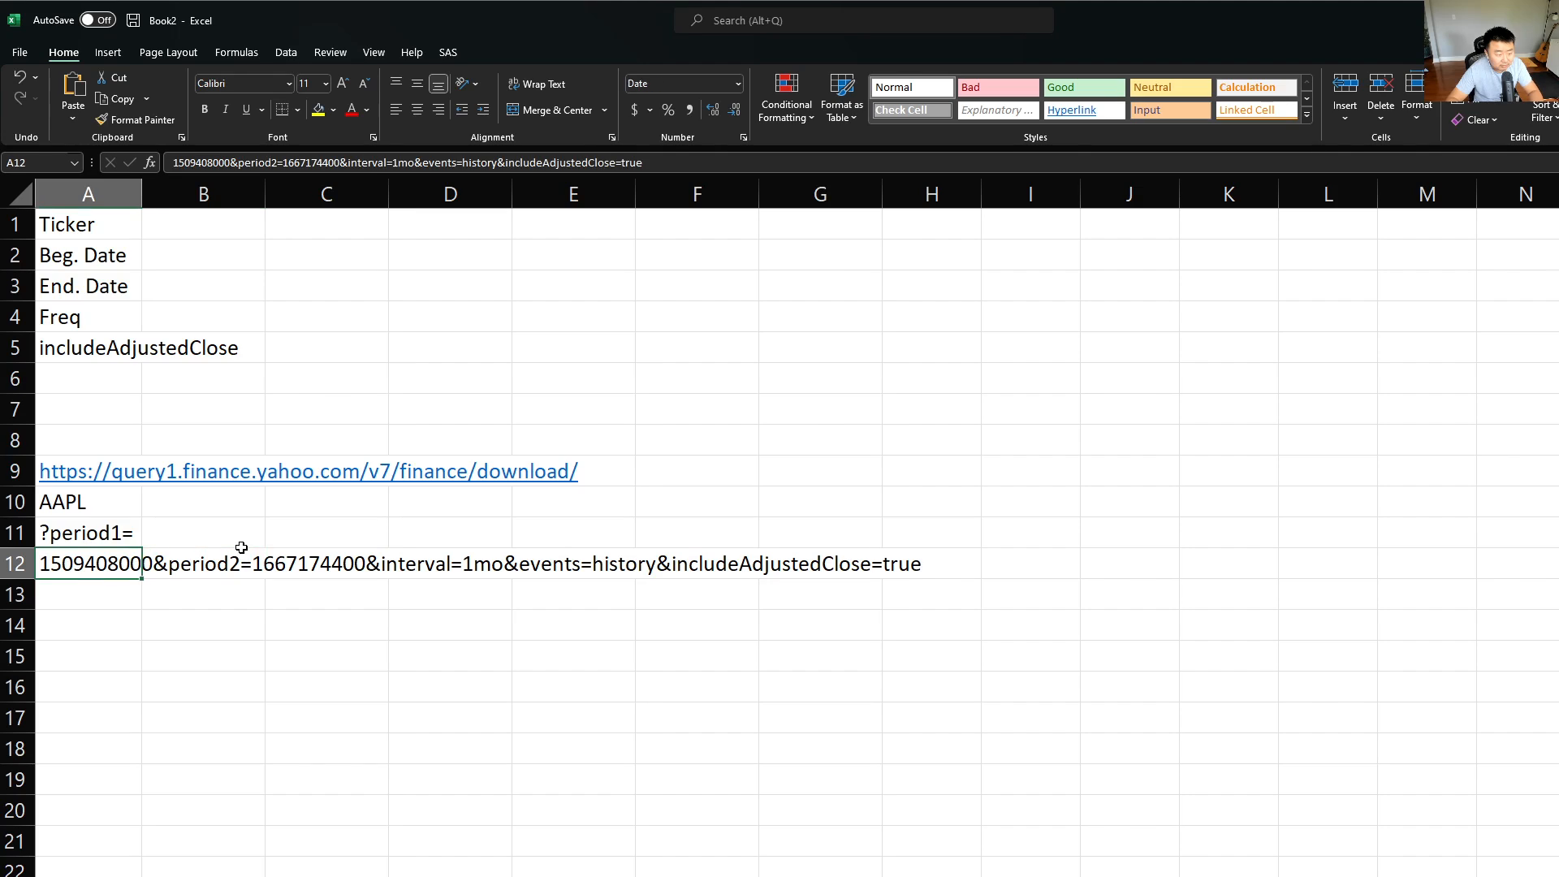
key(F2)
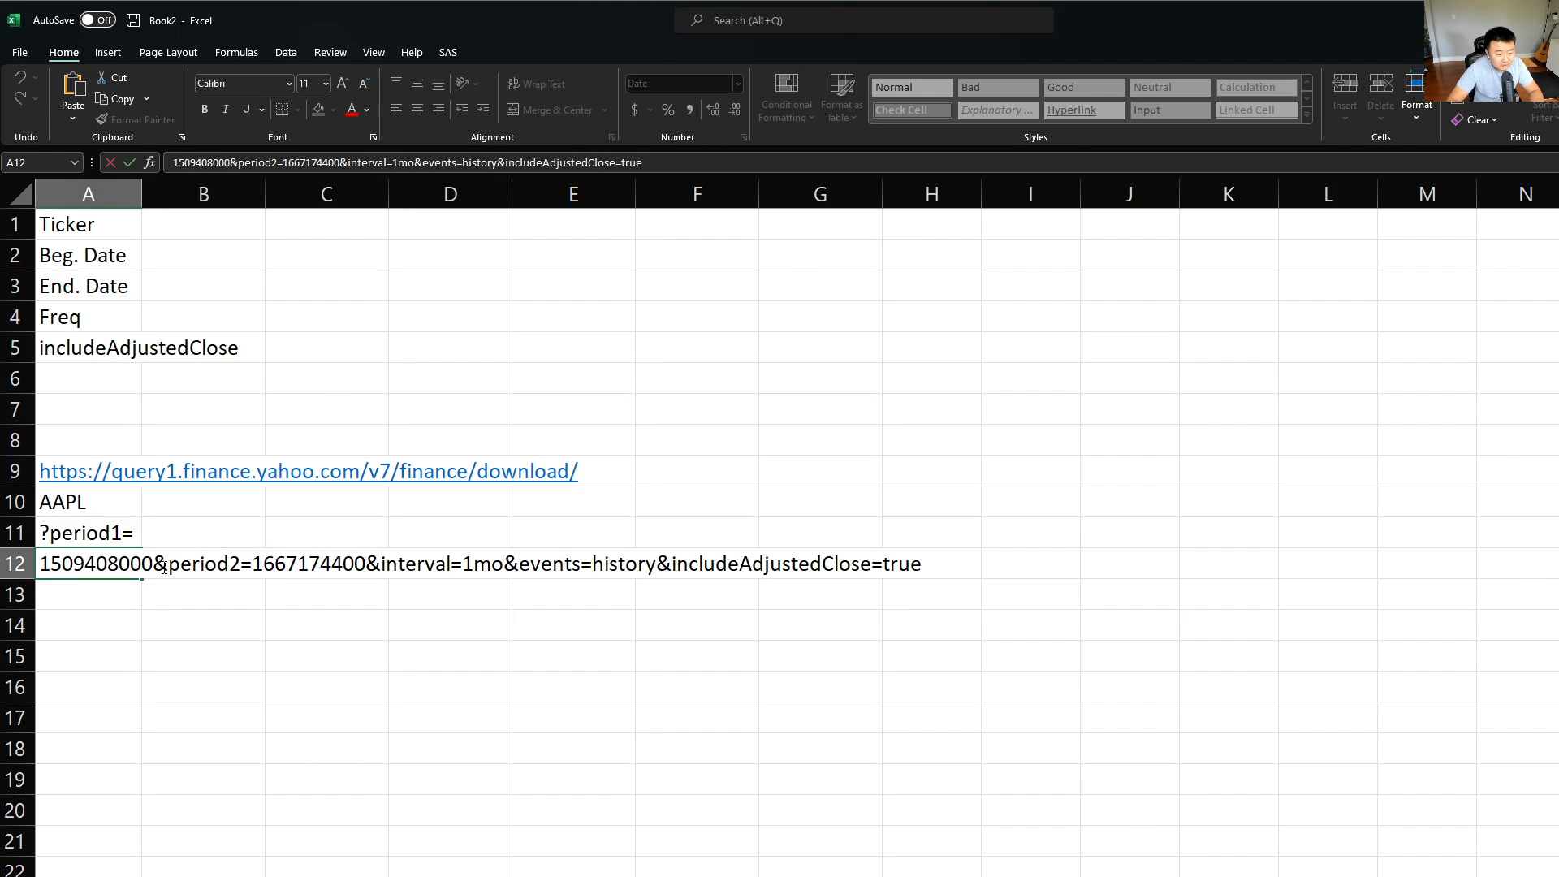
drag(164, 567, 927, 562)
key(BackSpace)
key(Return)
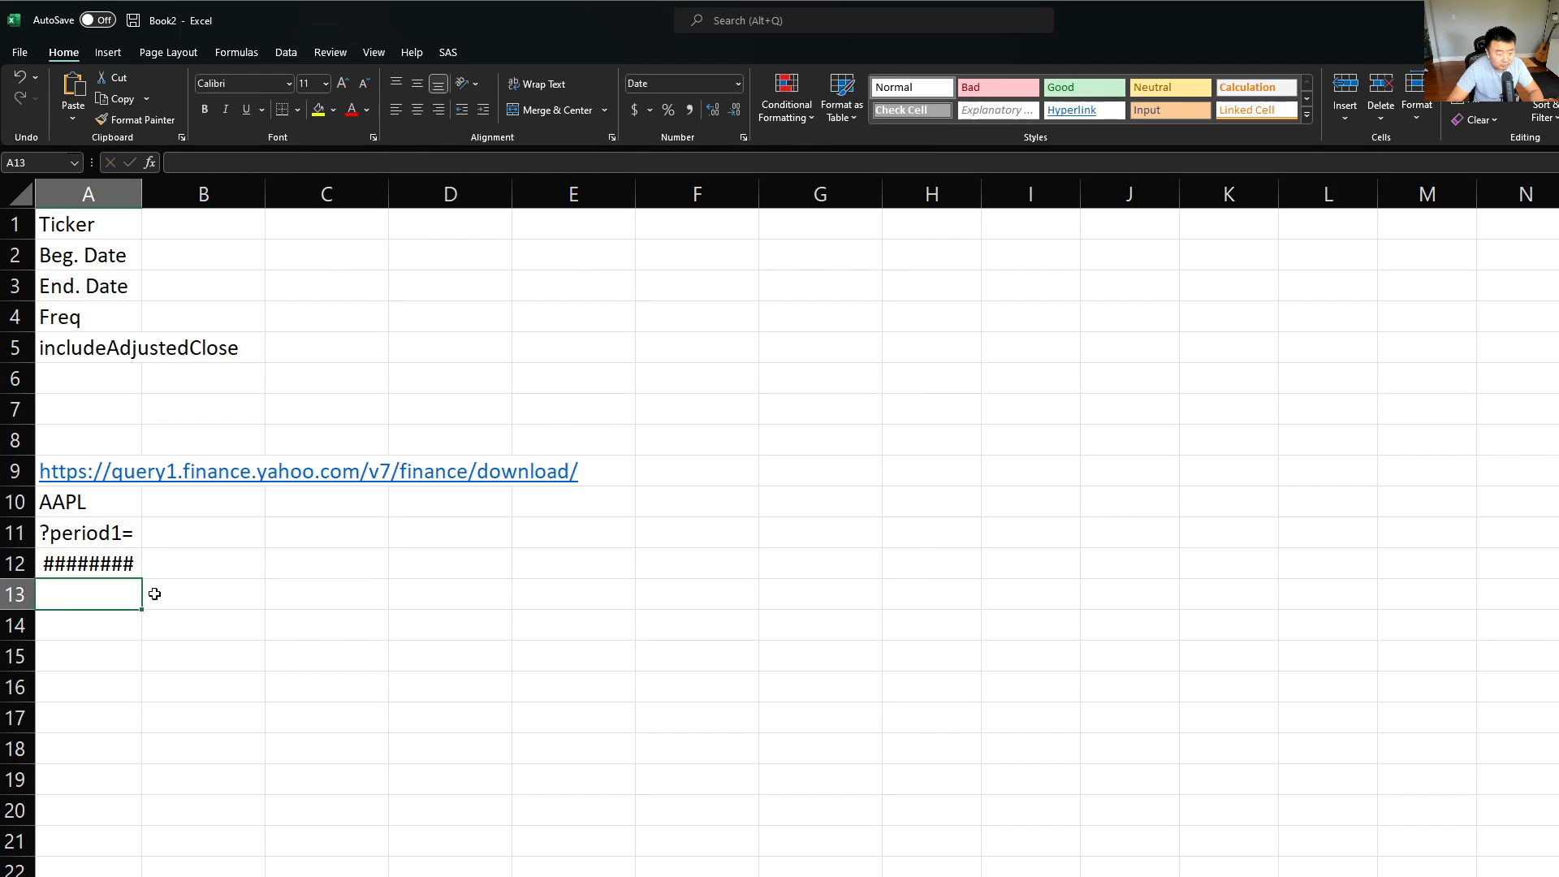
key(ctrl+v)
Widen column A to nearly three times its width while checking the number in A12
drag(142, 195, 328, 204)
click(151, 562)
double_click(150, 563)
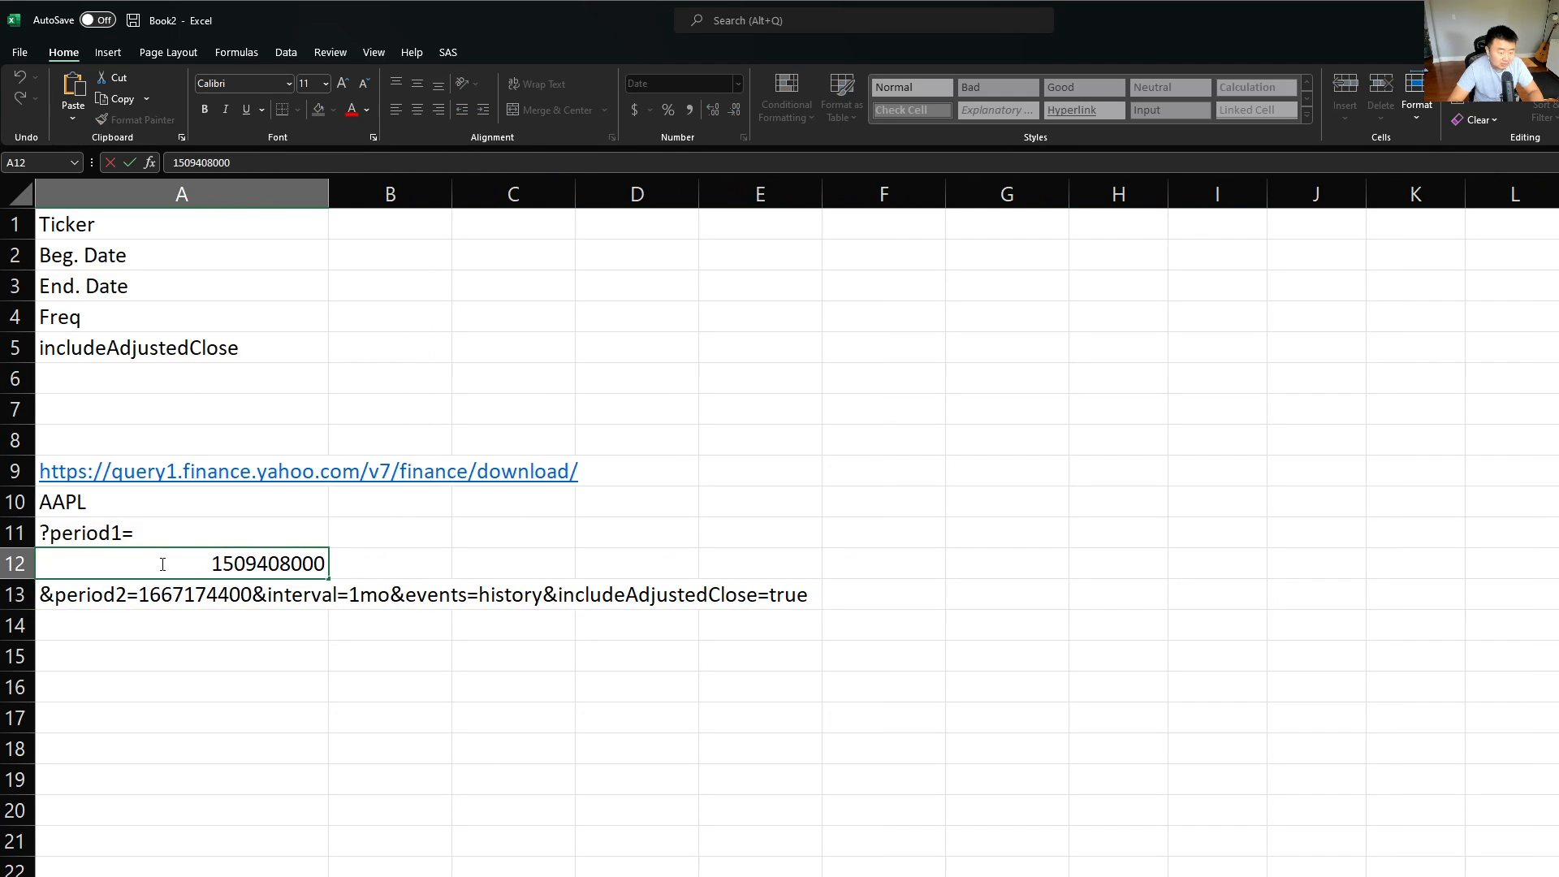
key(Escape)
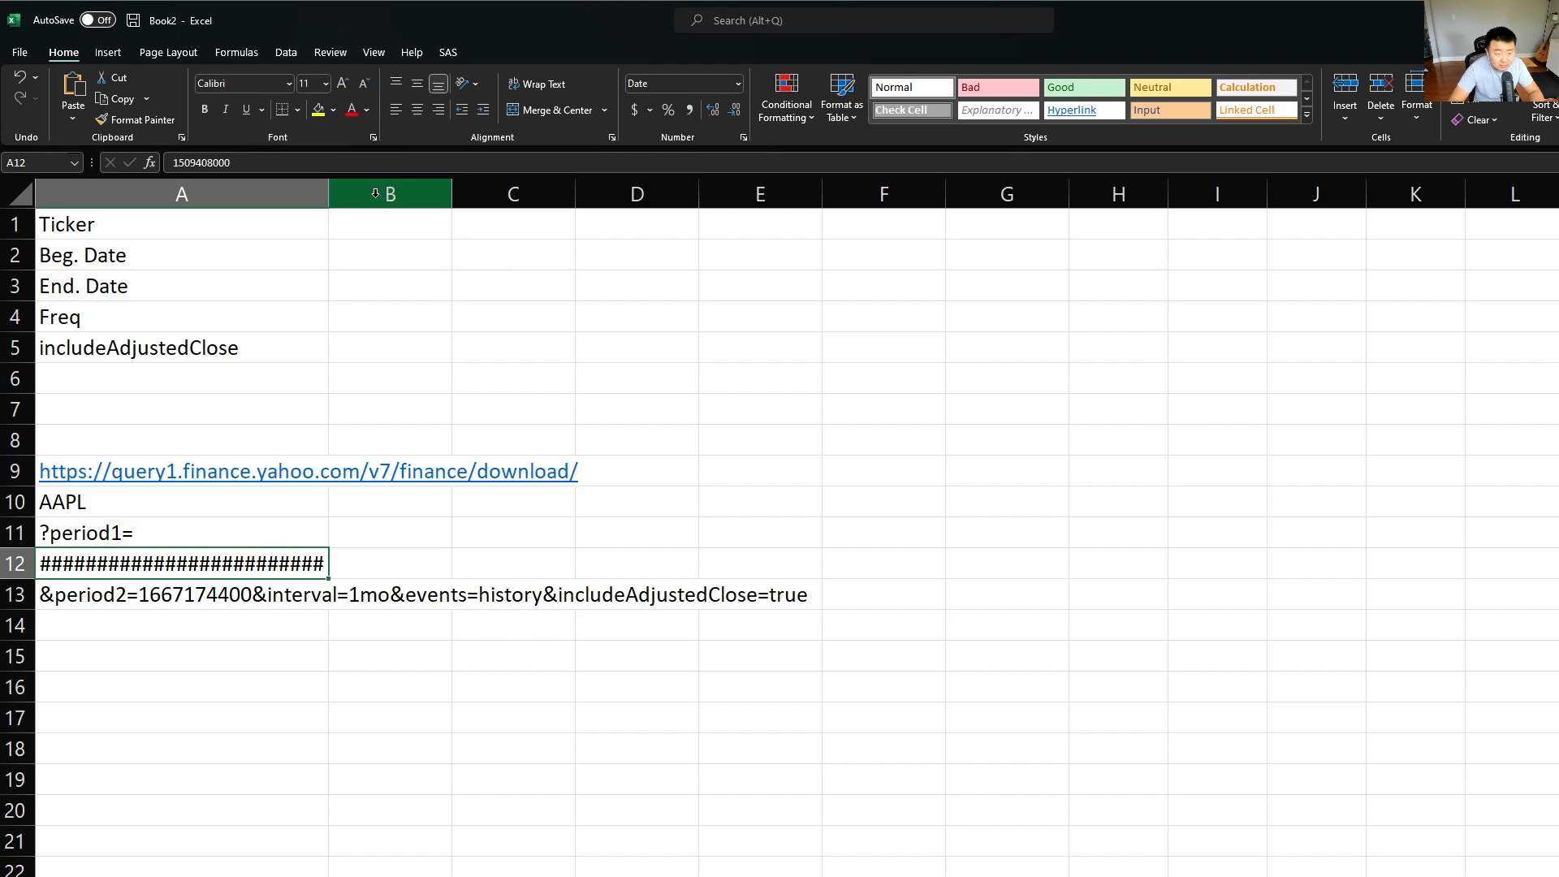
drag(328, 194, 1024, 217)
drag(1014, 217, 885, 248)
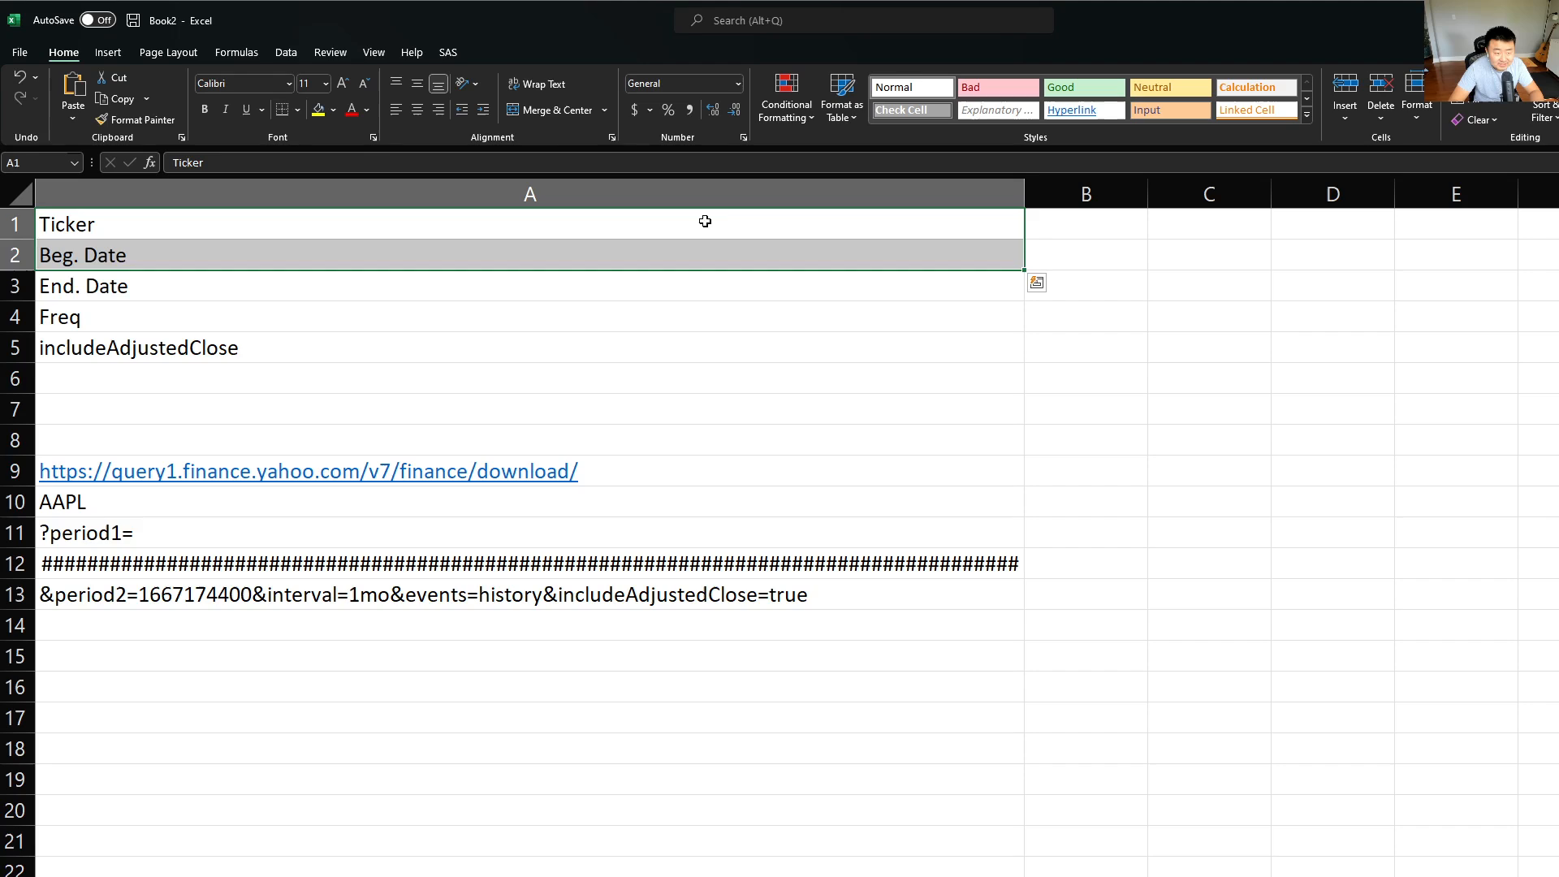
click(705, 221)
drag(1025, 194, 341, 194)
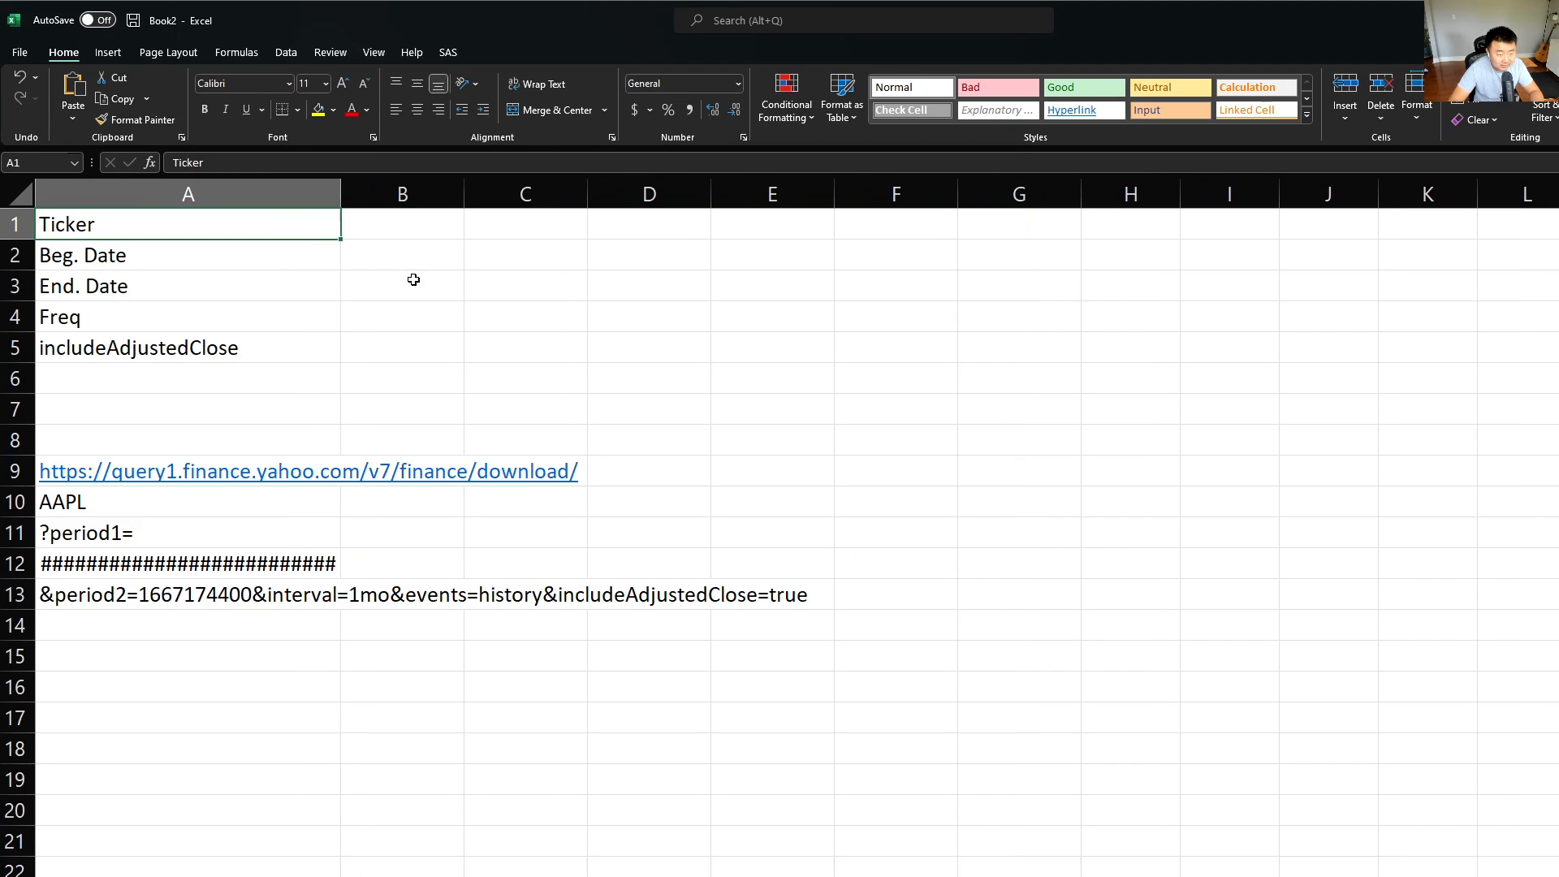
click(126, 598)
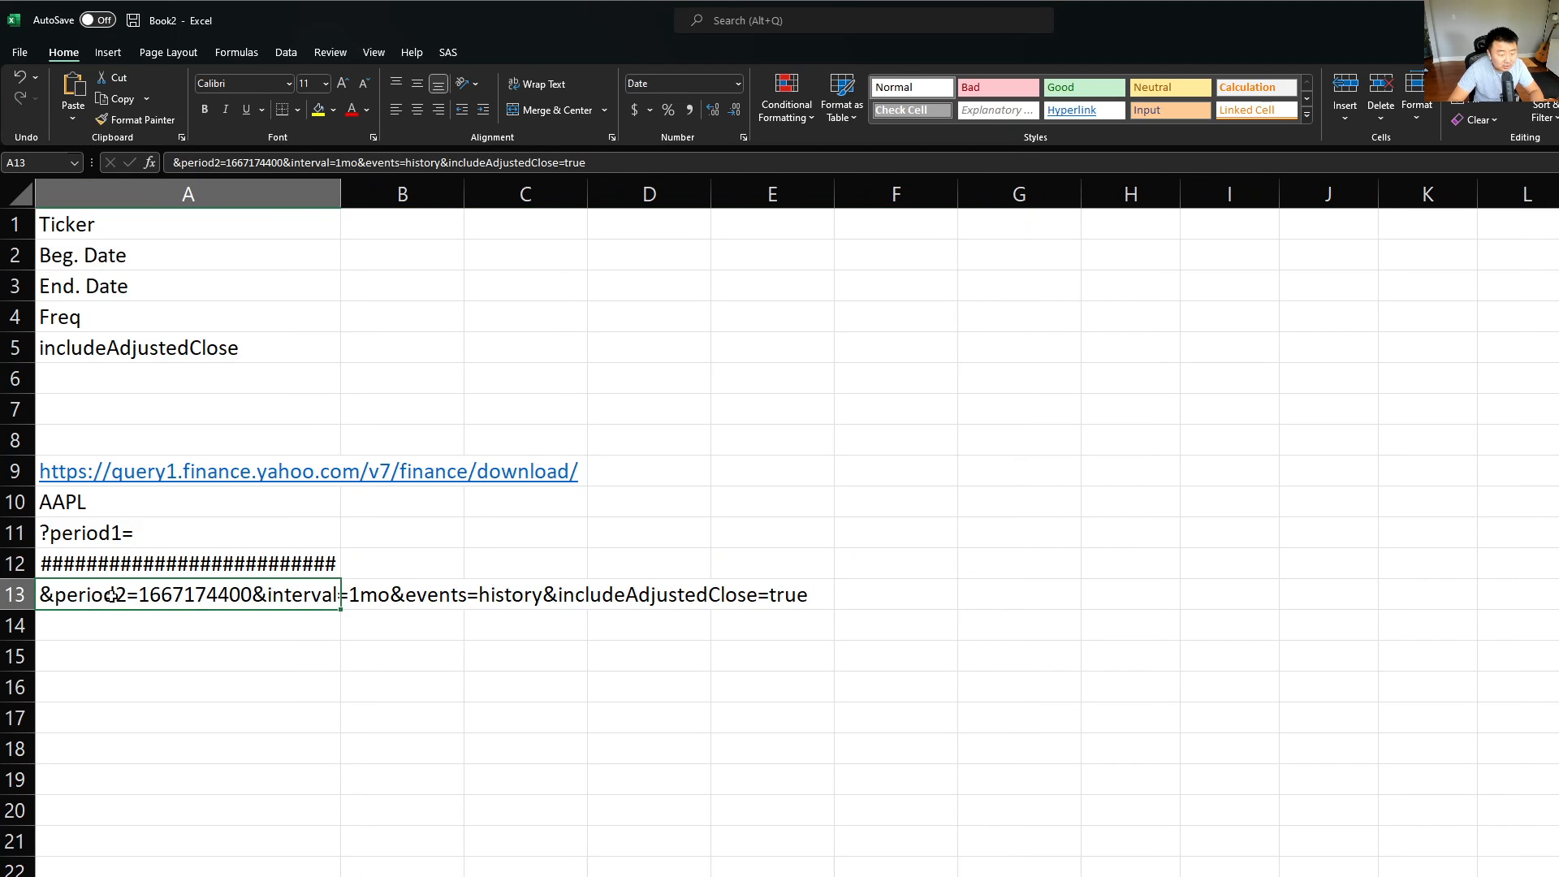
double_click(140, 596)
key(shift+End)
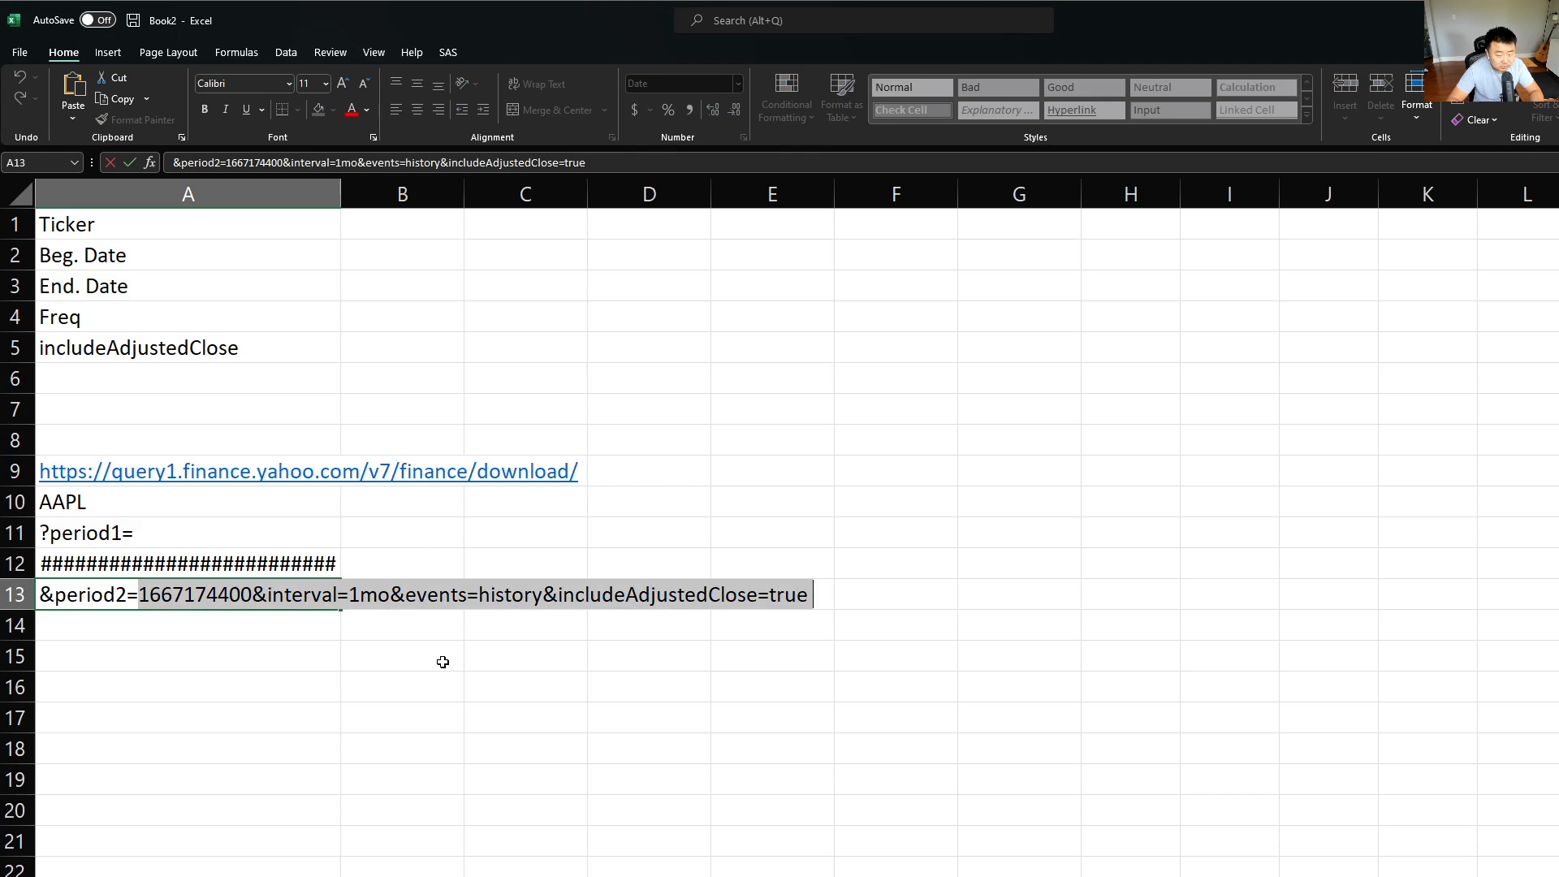
key(ctrl+x)
key(Return)
key(ctrl+v)
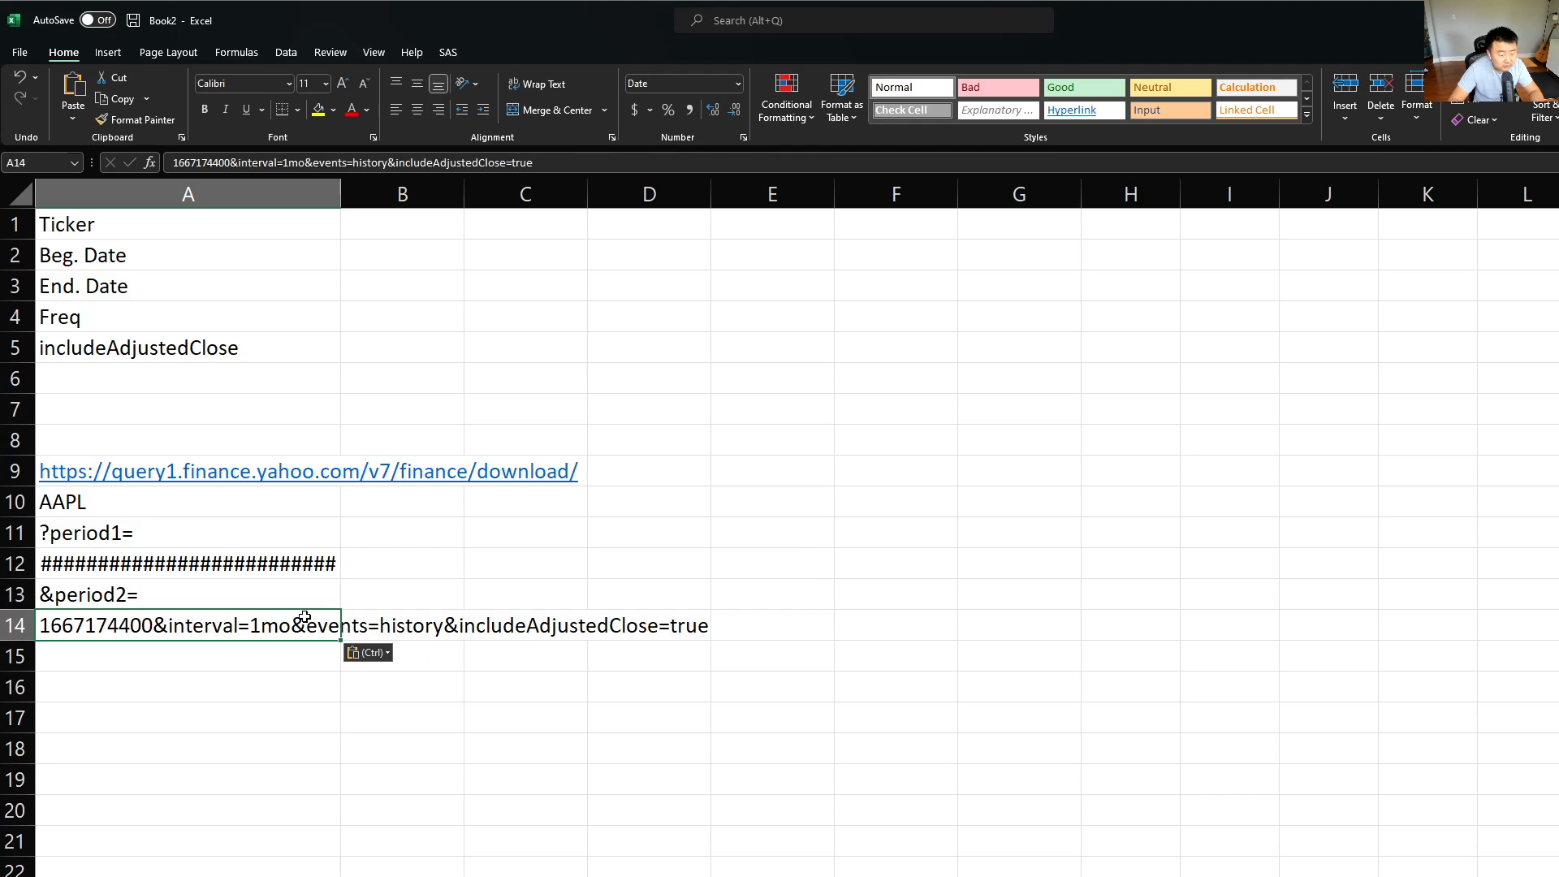
double_click(153, 625)
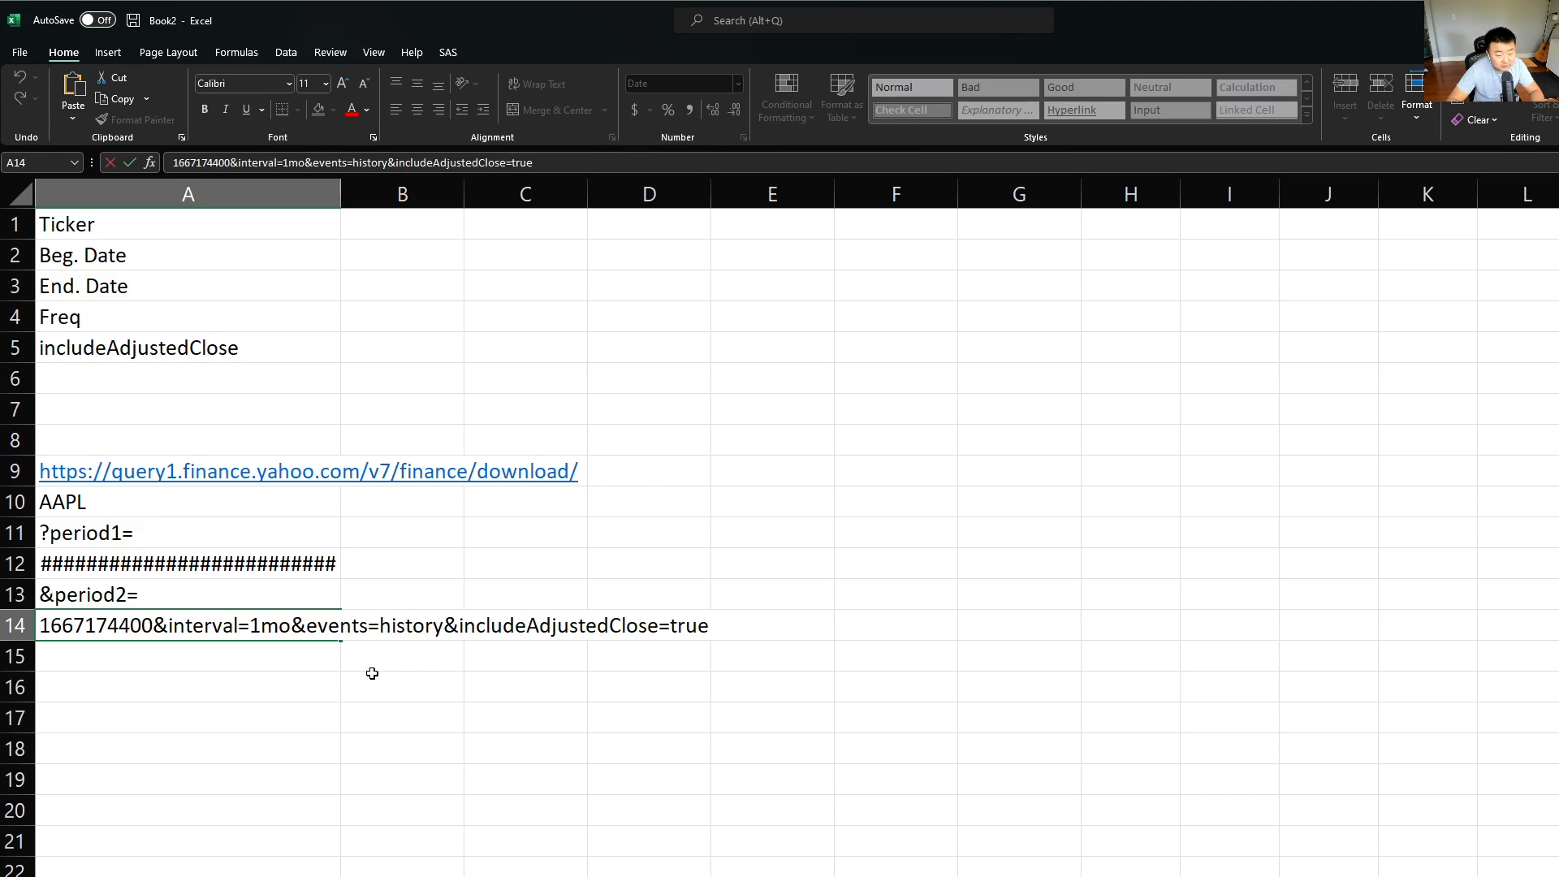
key(shift+End)
key(ctrl+x)
key(Return)
key(ctrl+v)
Split the text in A15 after "&interval=", moving the remainder from "1mo" onward into cell A16
key(F2)
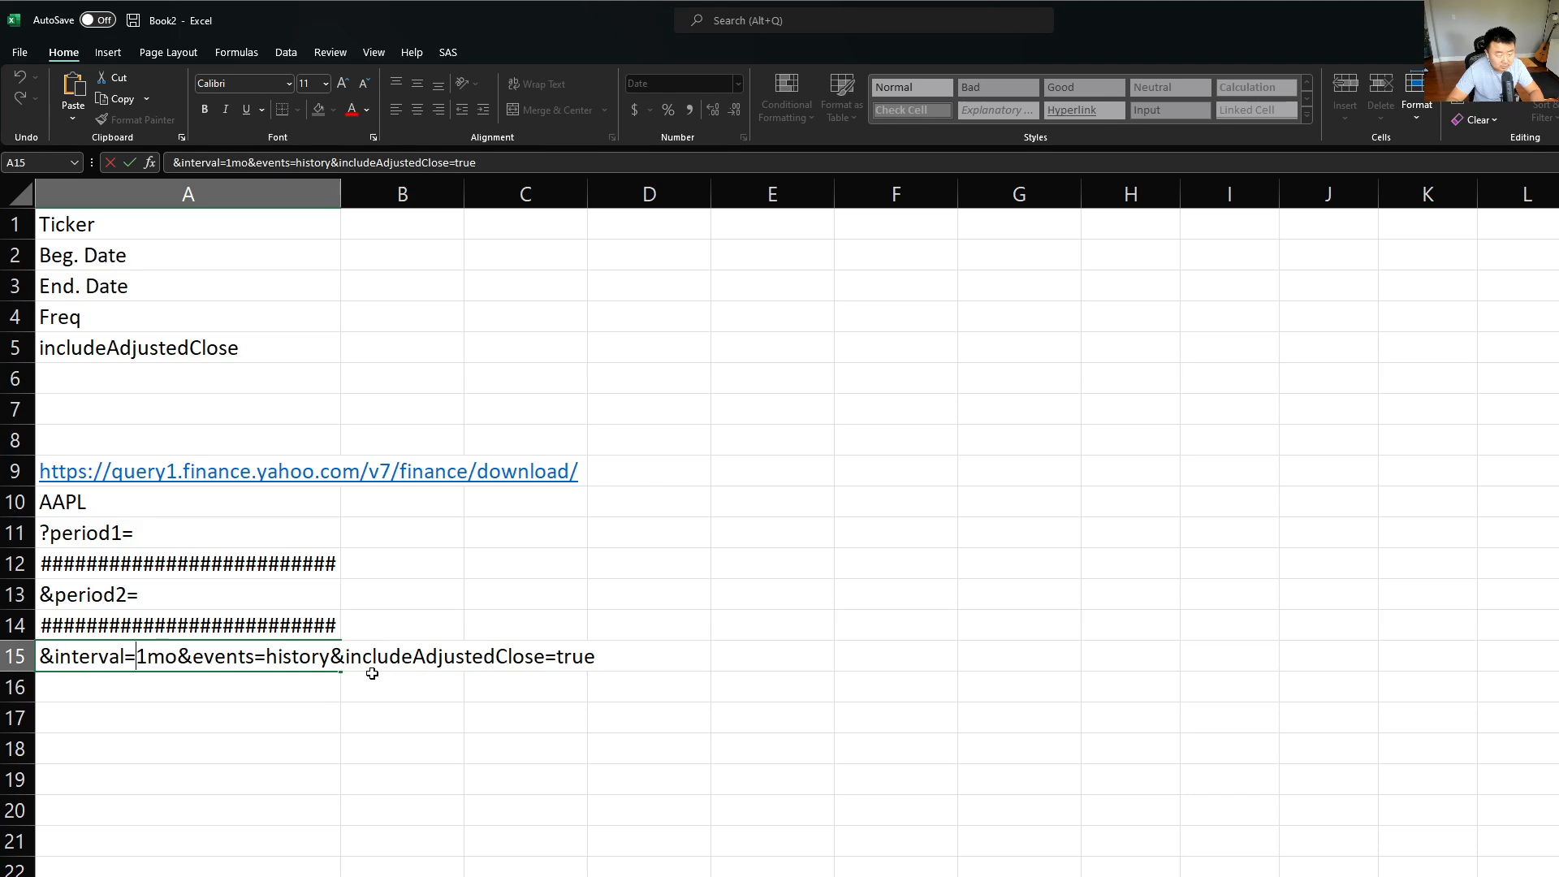
key(shift+End)
key(ctrl+x)
key(Return)
key(ctrl+v)
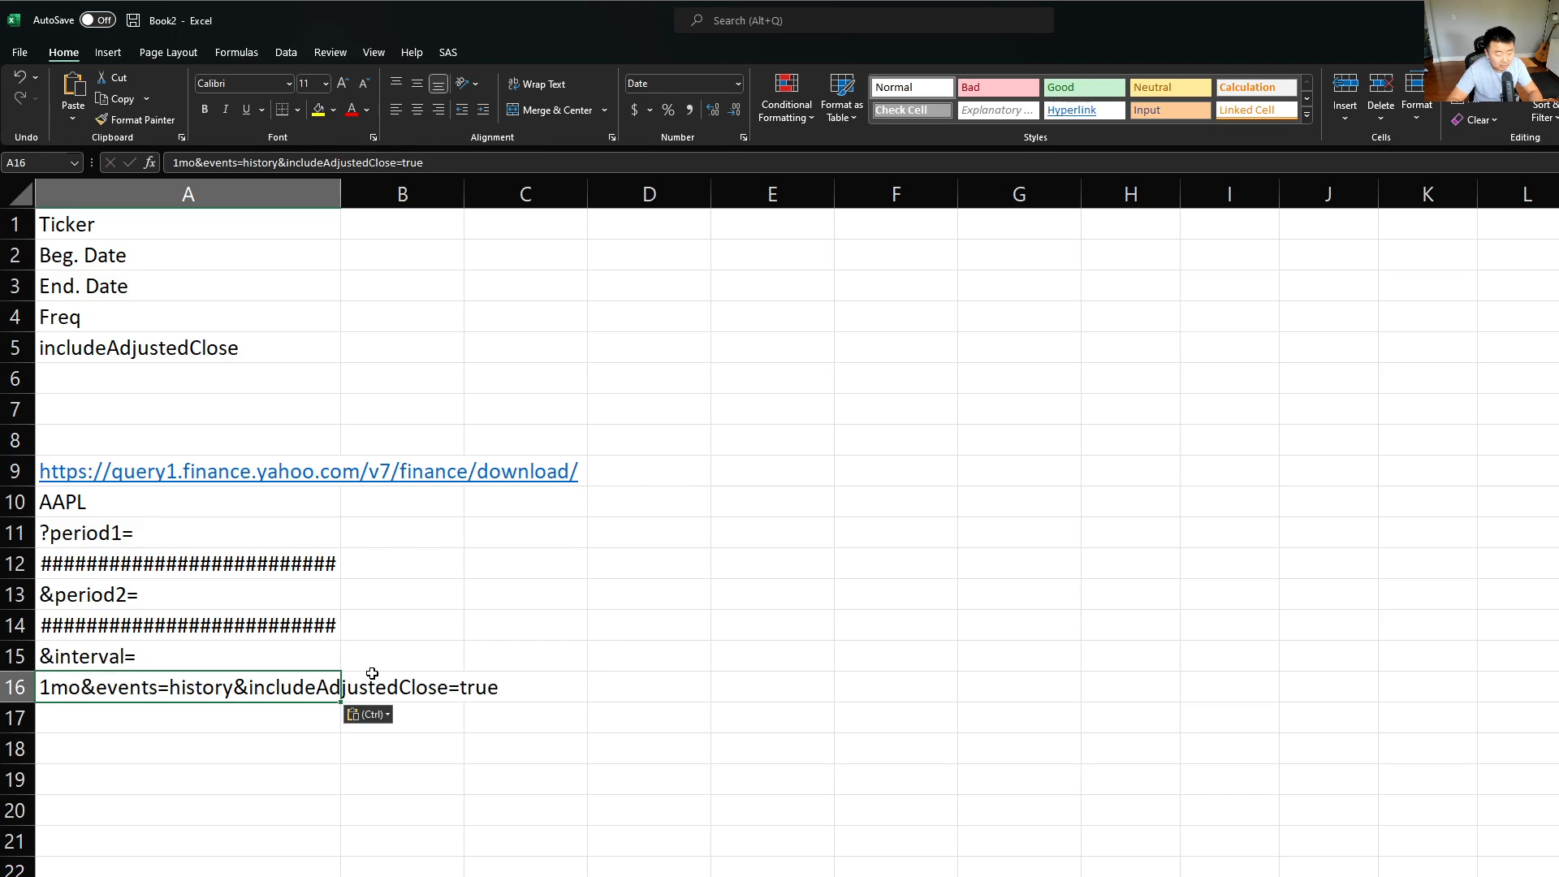
Split the text in A16 after "1mo", moving the remainder from "&events=" onward into cell A17
key(F2)
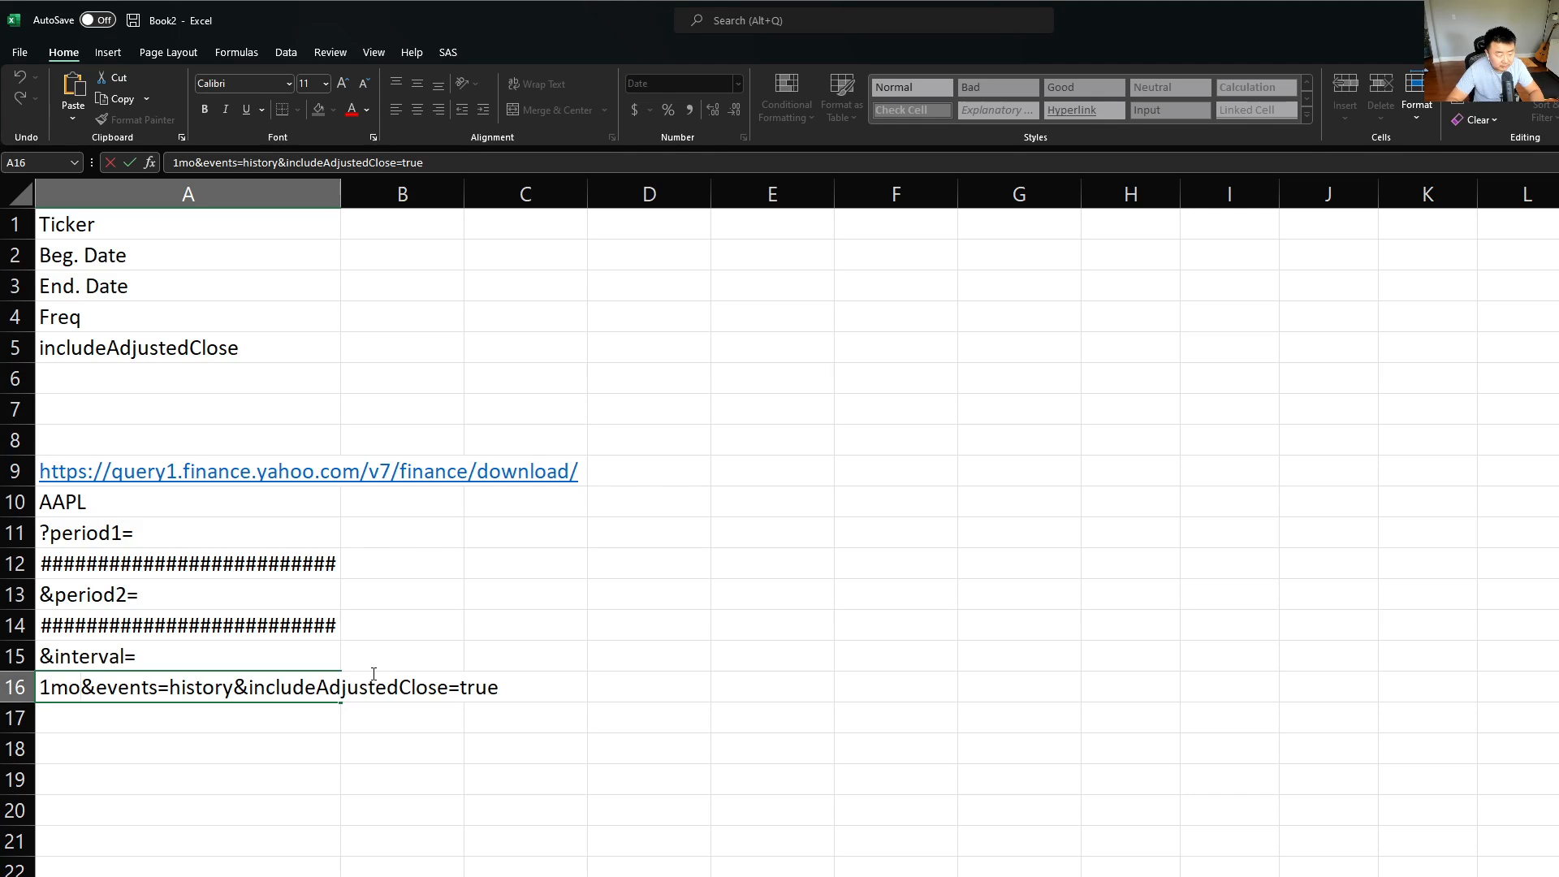
key(shift+End)
key(ctrl+x)
key(Return)
key(ctrl+v)
Split the text in A17 after "&events=", moving the remainder from "history" onward into cell A18
key(F2)
key(Home)
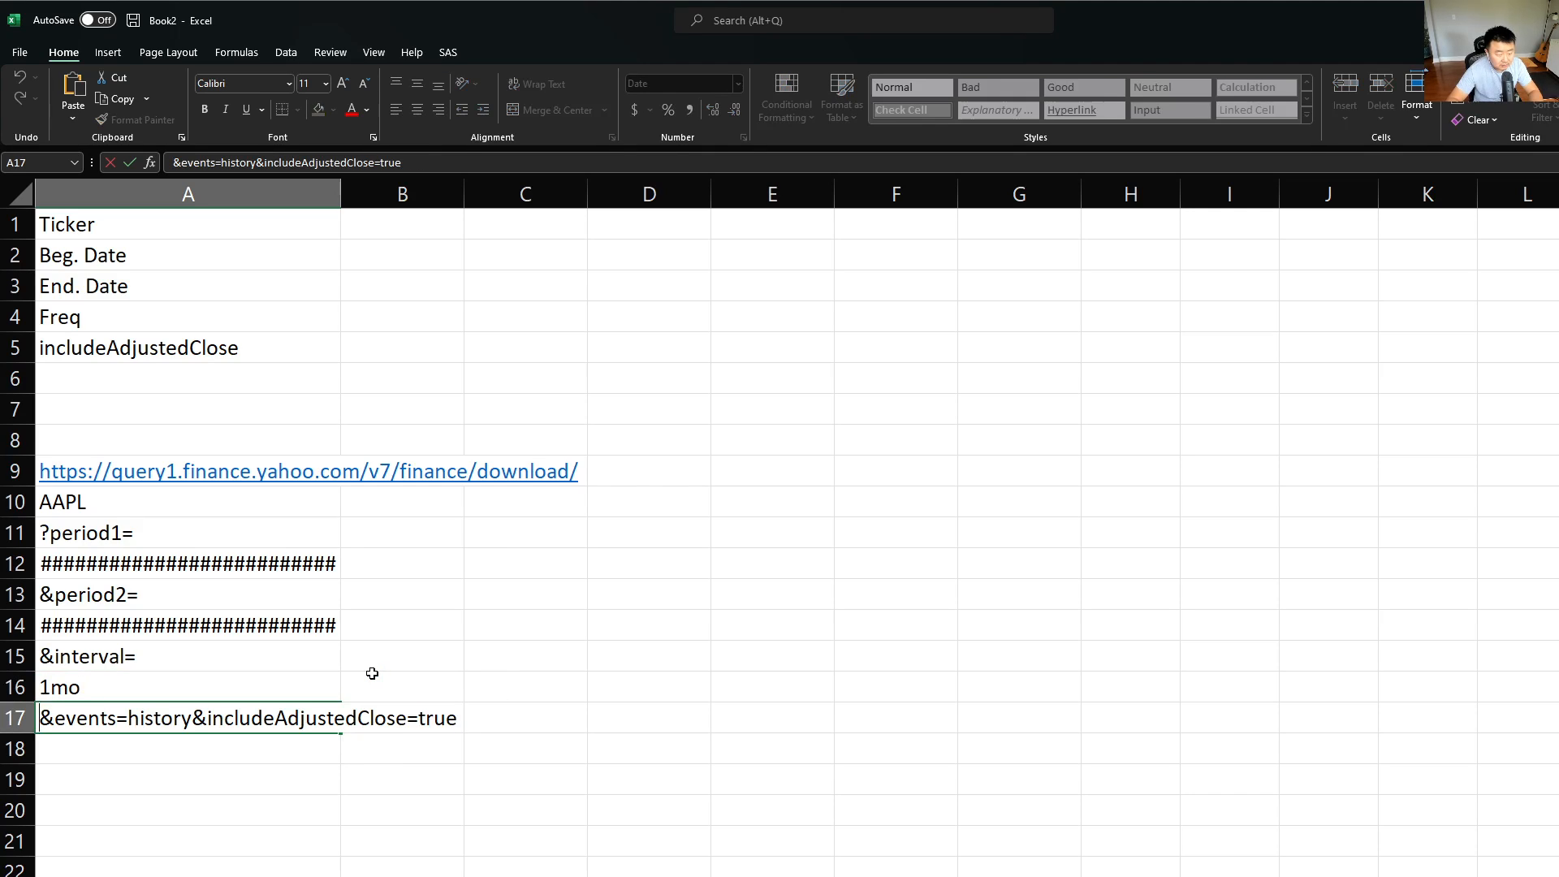
key(Right)
key(shift+End)
key(ctrl+x)
key(Return)
key(ctrl+v)
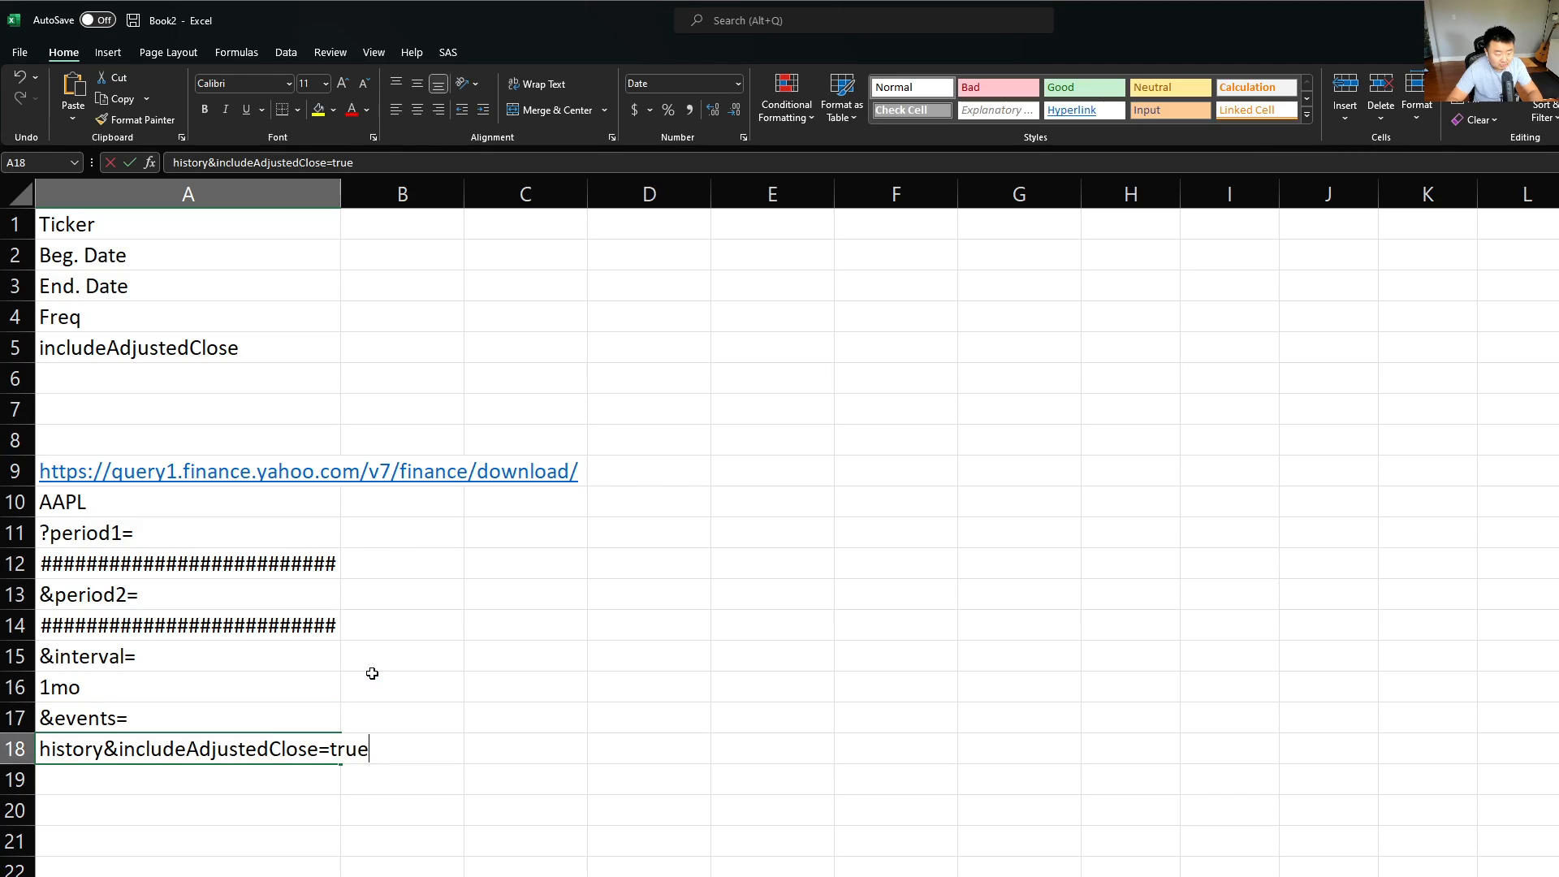
Split the text in A18 after "history", moving "&includeAdjustedClose=true" into cell A19
key(F2)
key(Home)
key(Right)
key(Right)
key(Right)
key(Right)
key(Right)
key(Right)
key(Right)
key(Right)
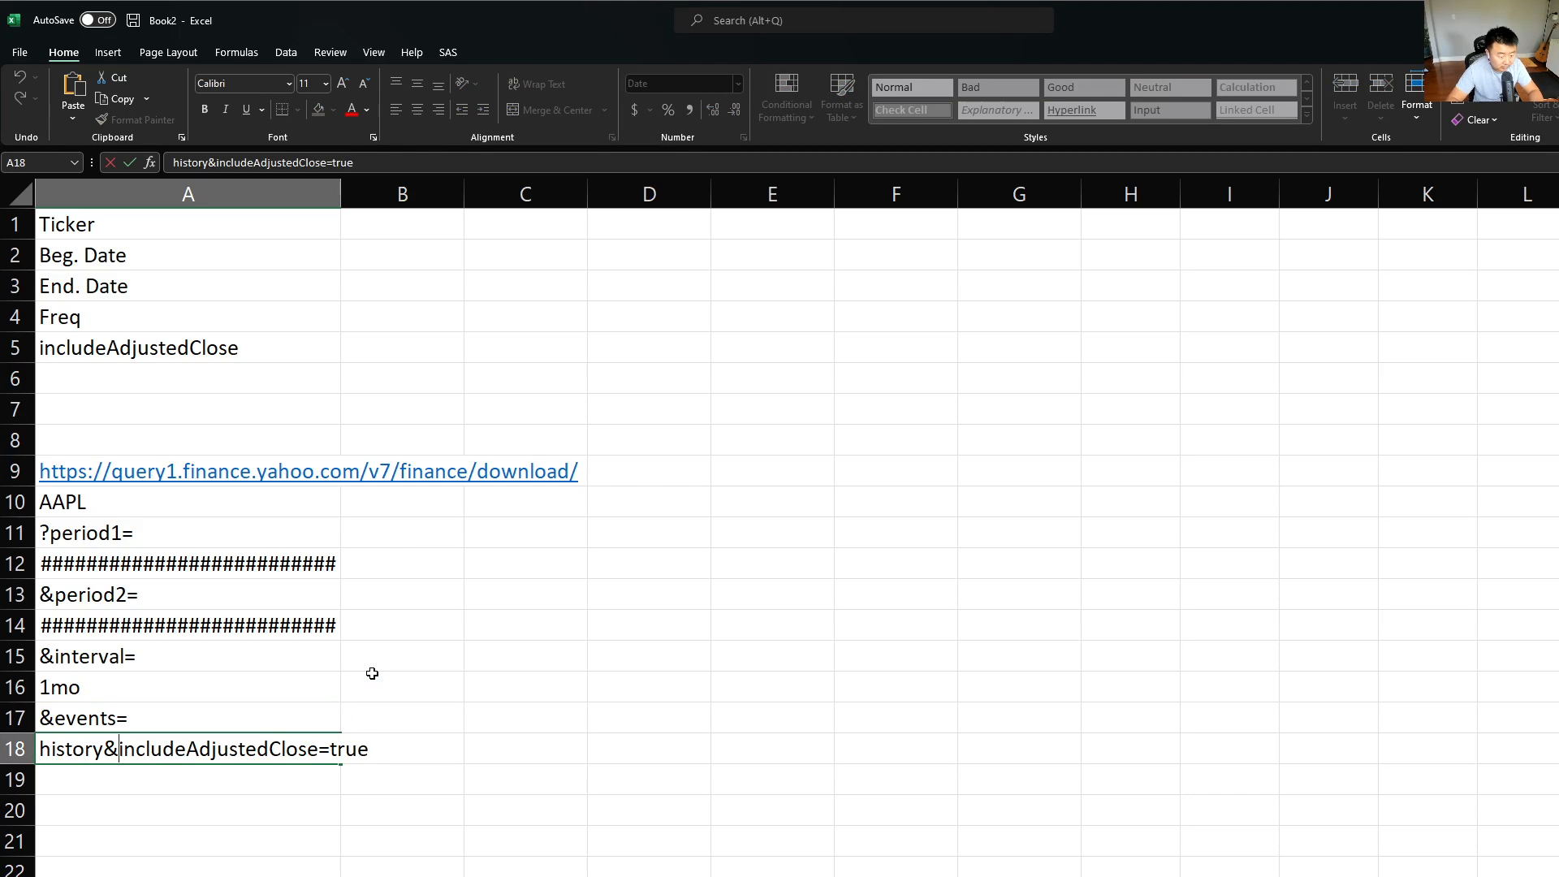
key(shift+End)
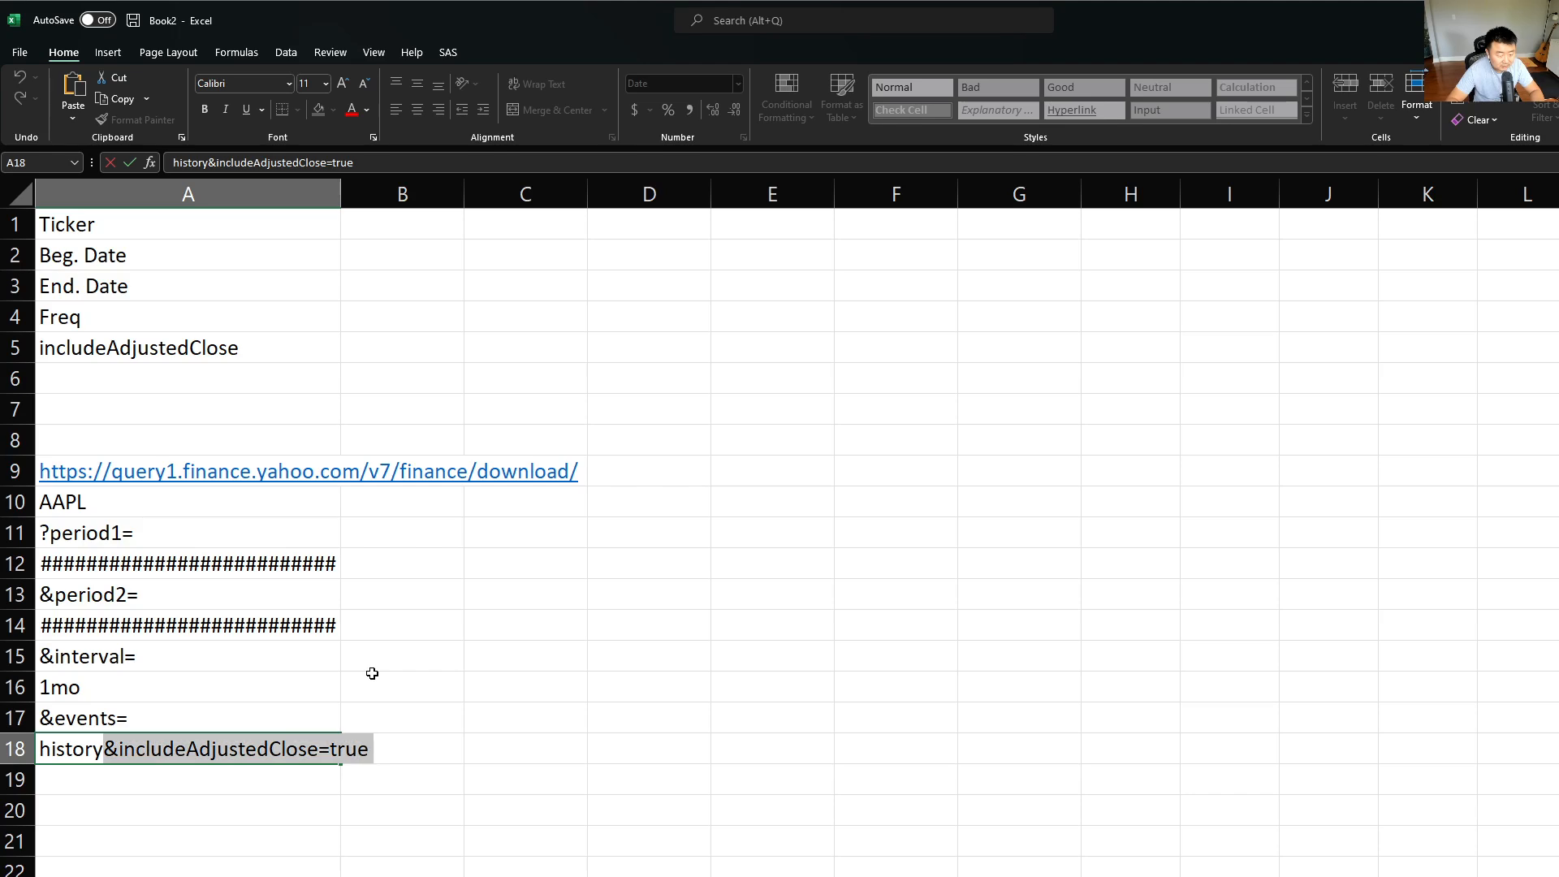
key(ctrl+x)
key(Return)
key(ctrl+v)
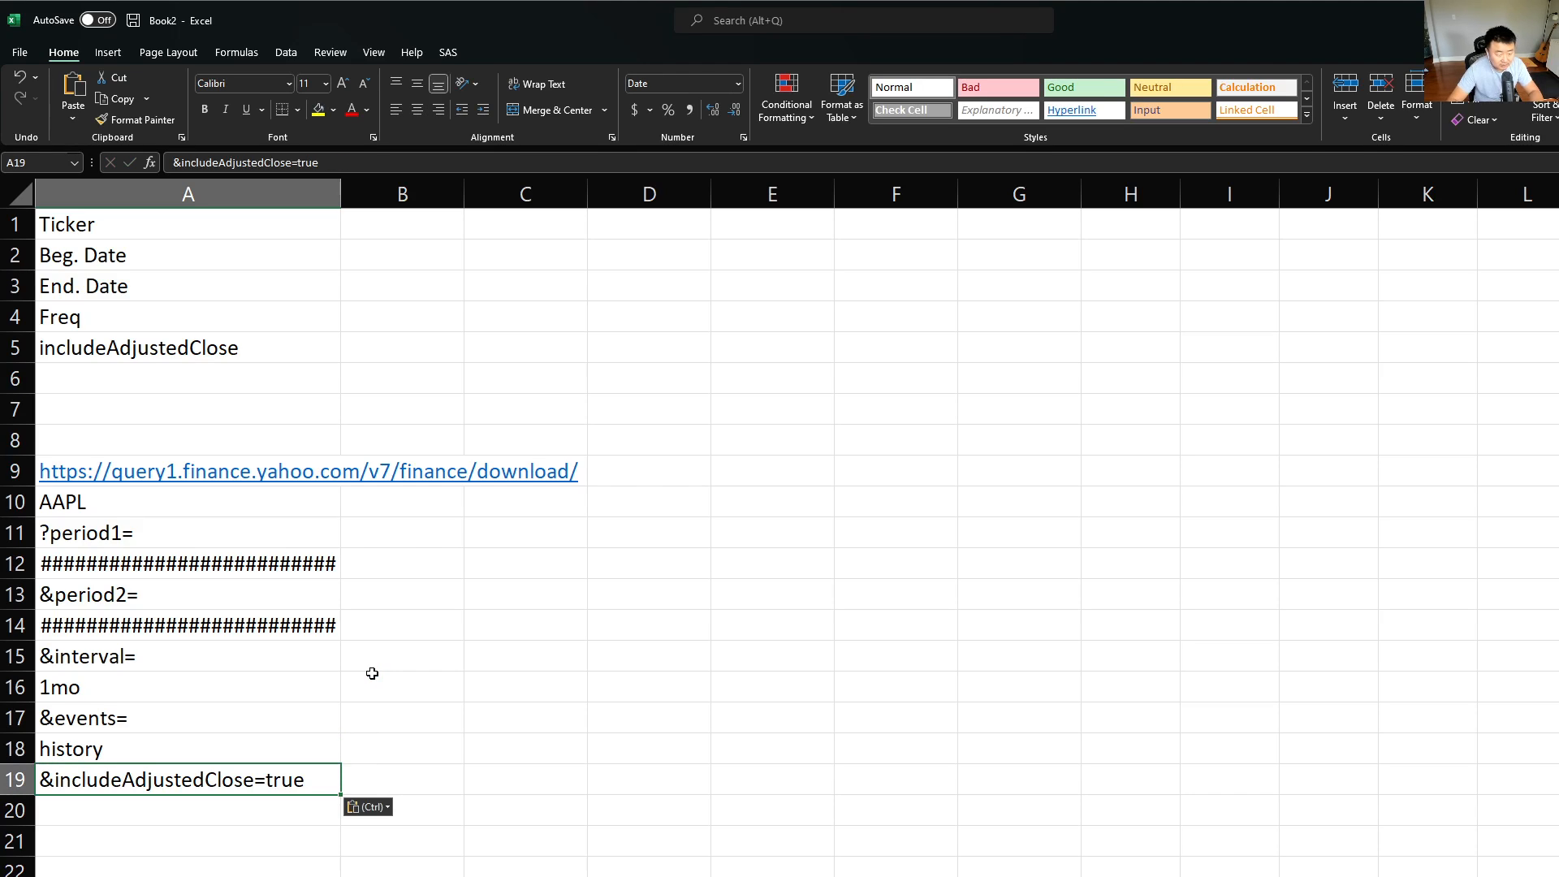
Split the text in A19 after "&includeAdjustedClose=", moving the value true into cell A20
double_click(261, 780)
key(shift+End)
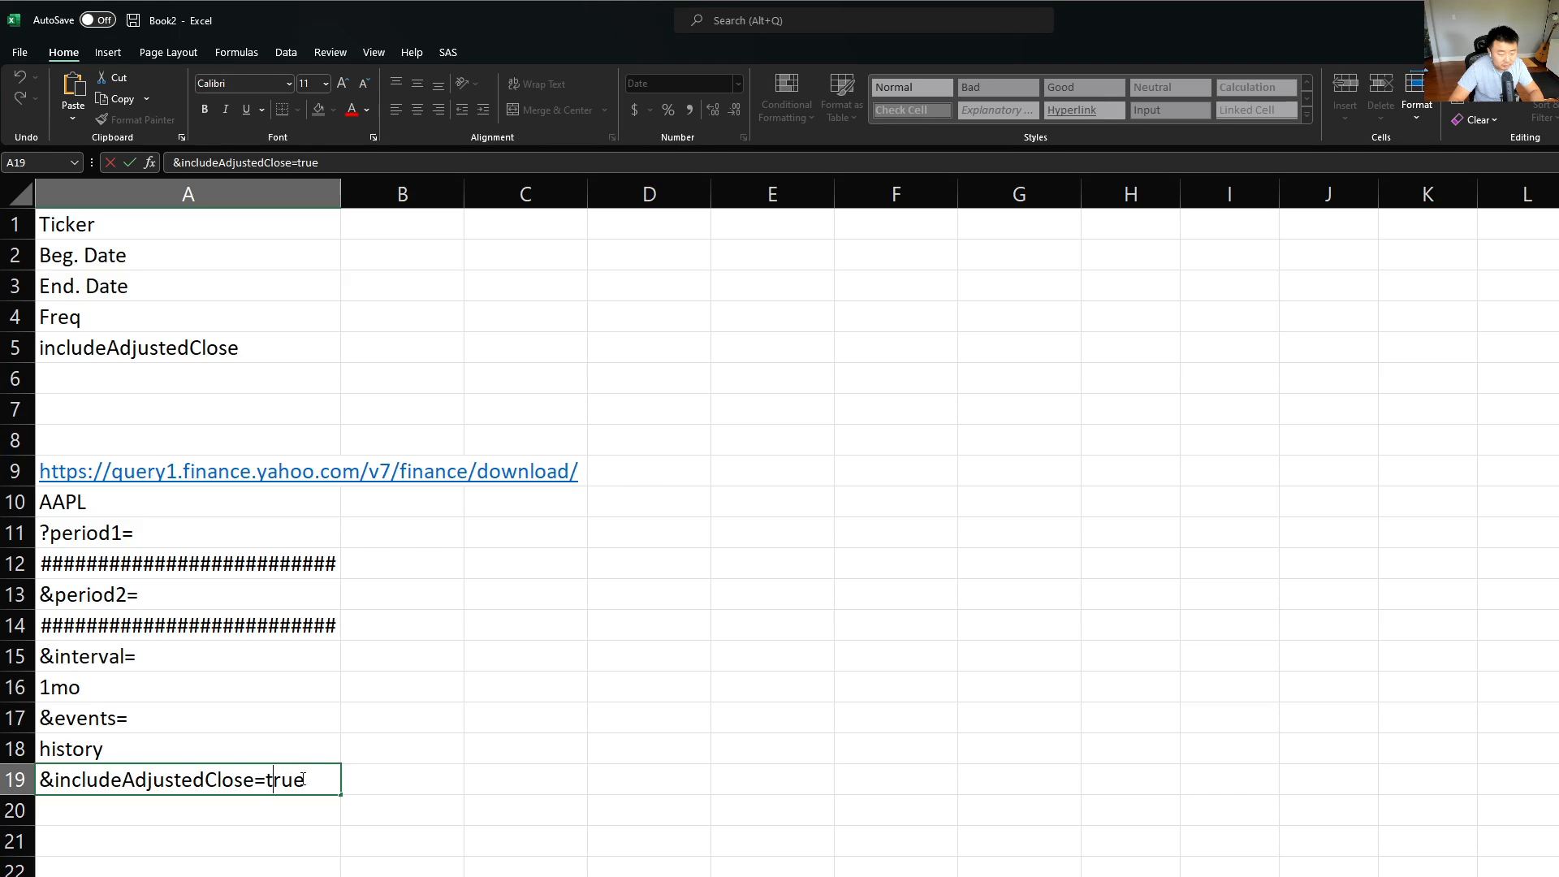
key(ctrl+x)
key(Return)
key(ctrl+v)
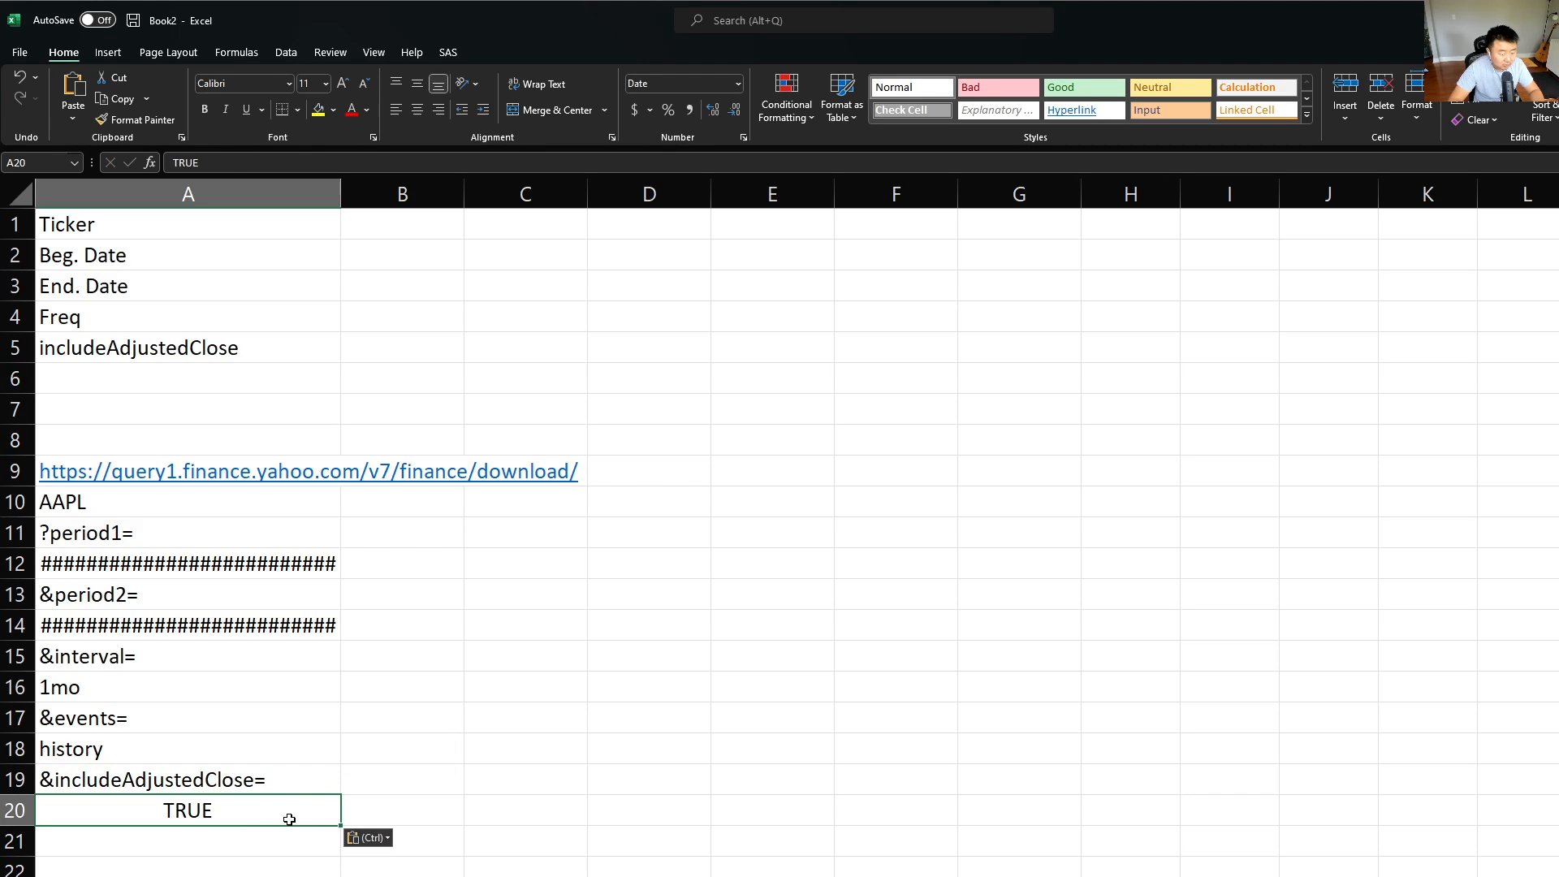
Try to get the value in A20 in lowercase by pasting it again and re-entering it as "true"
key(Delete)
key(ctrl+v)
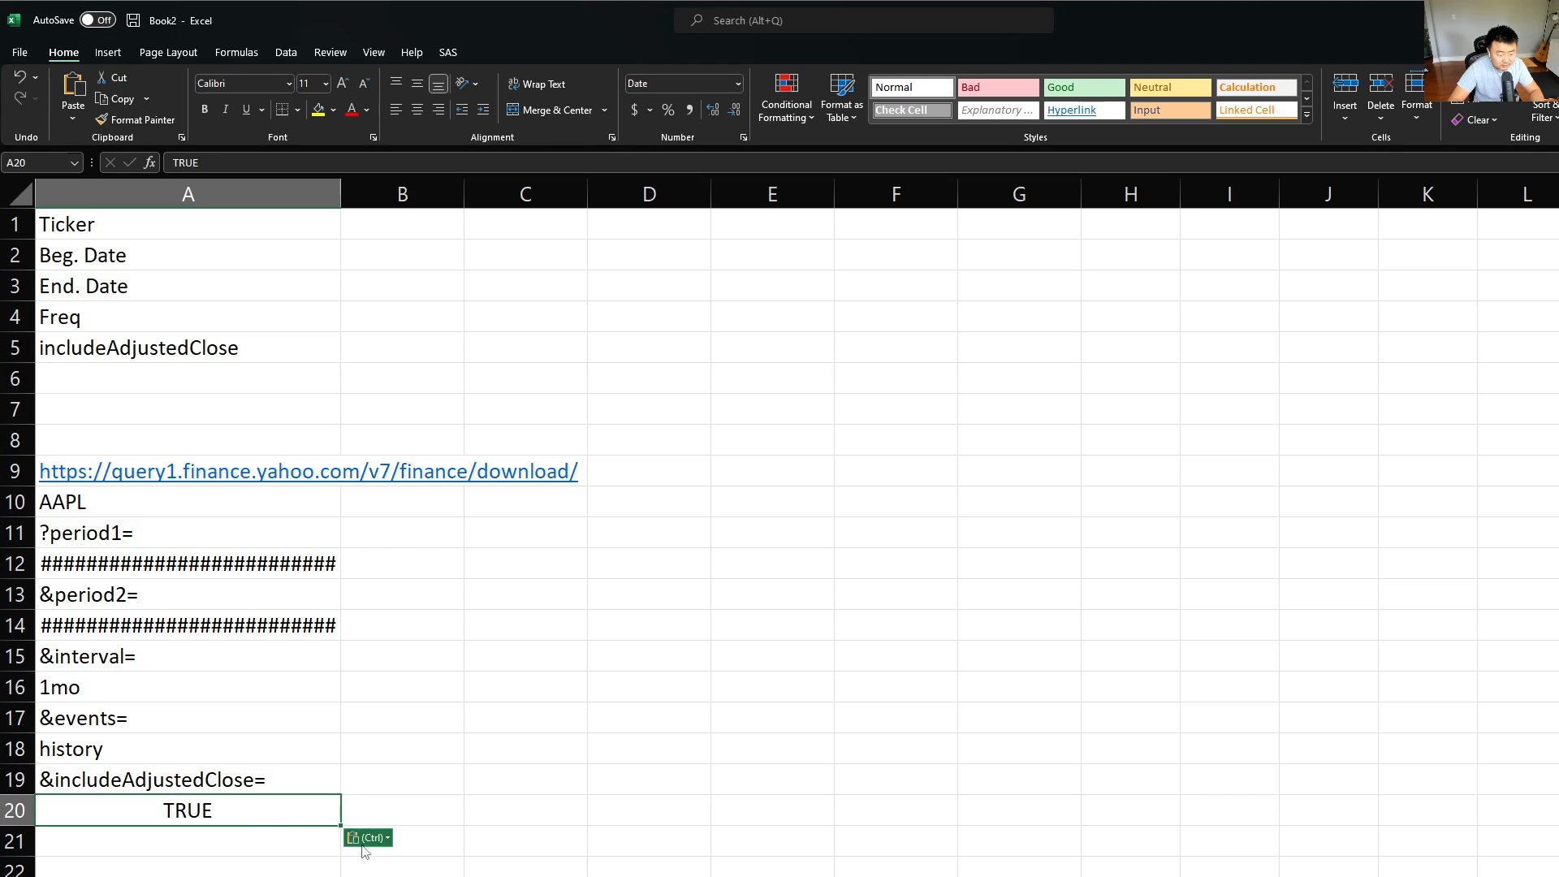
click(384, 839)
click(236, 815)
double_click(236, 815)
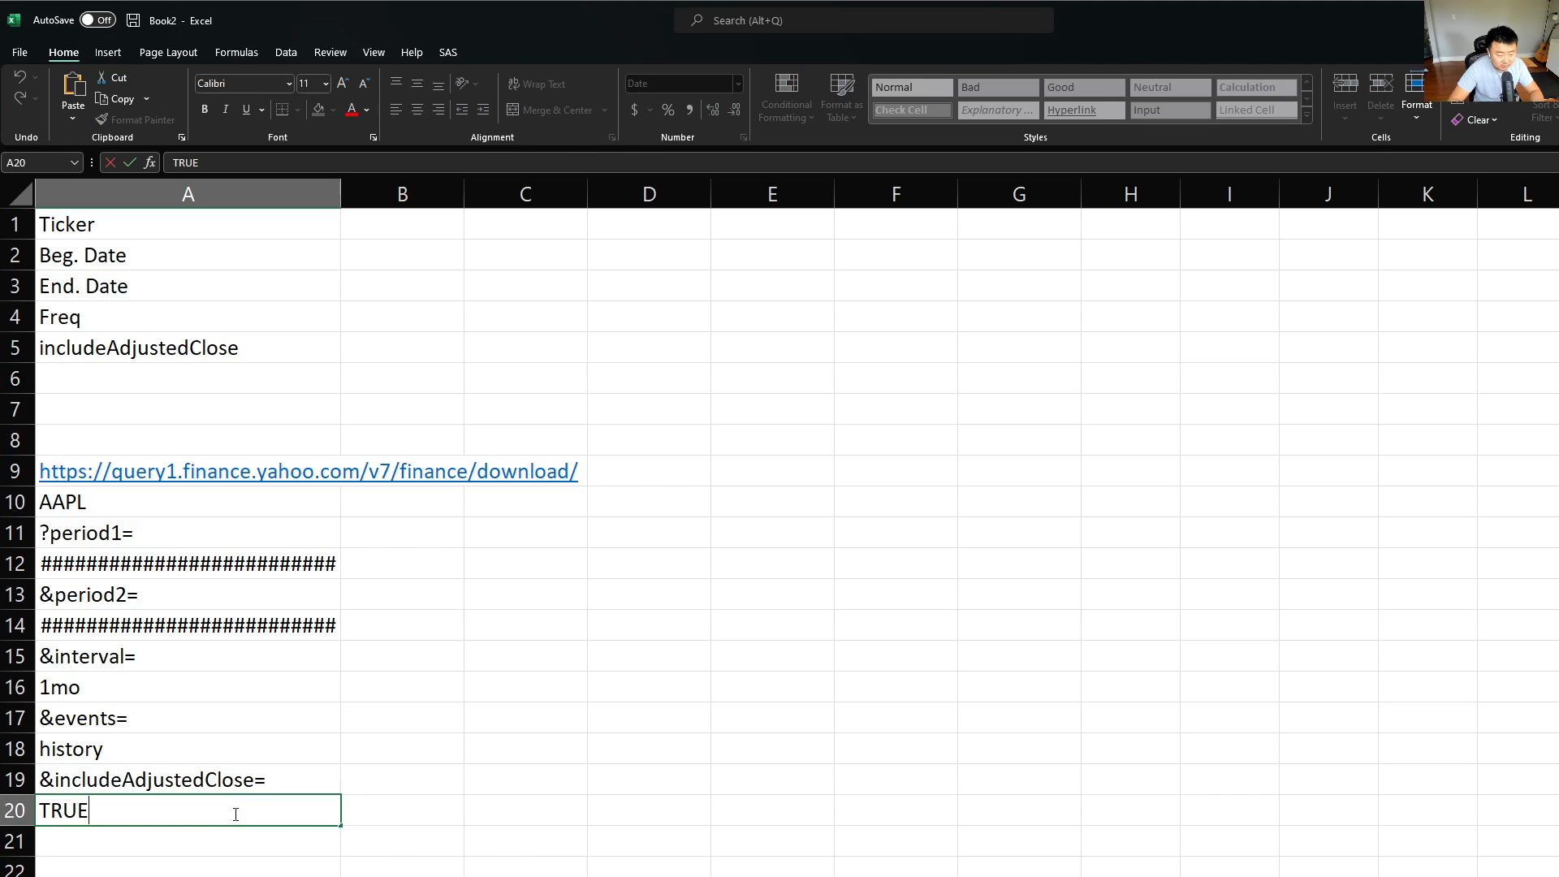
key(Escape)
text(true)
key(Return)
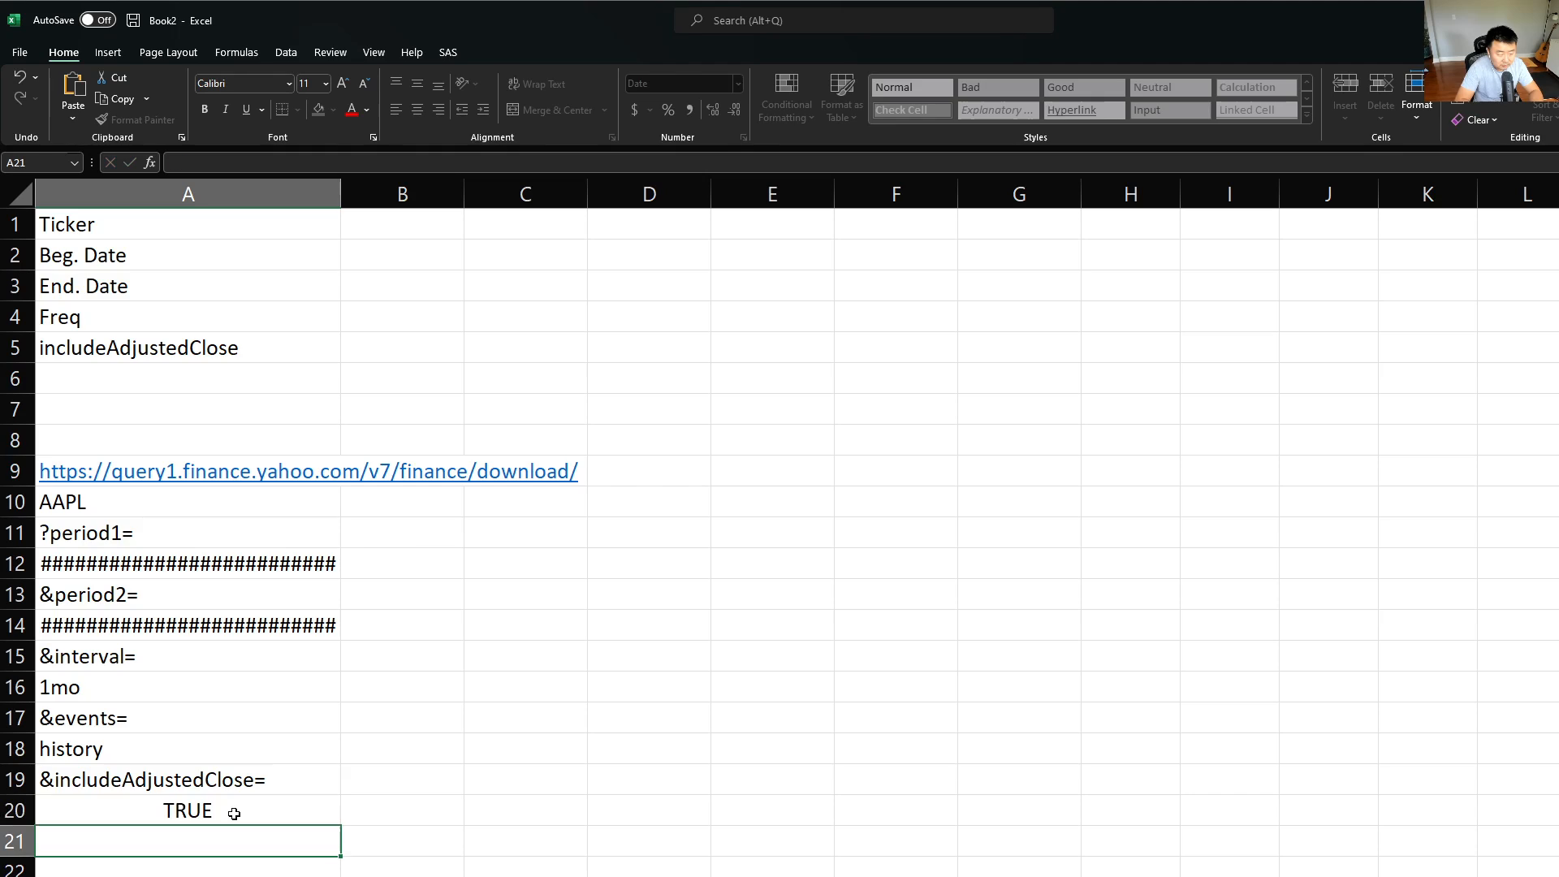
click(234, 813)
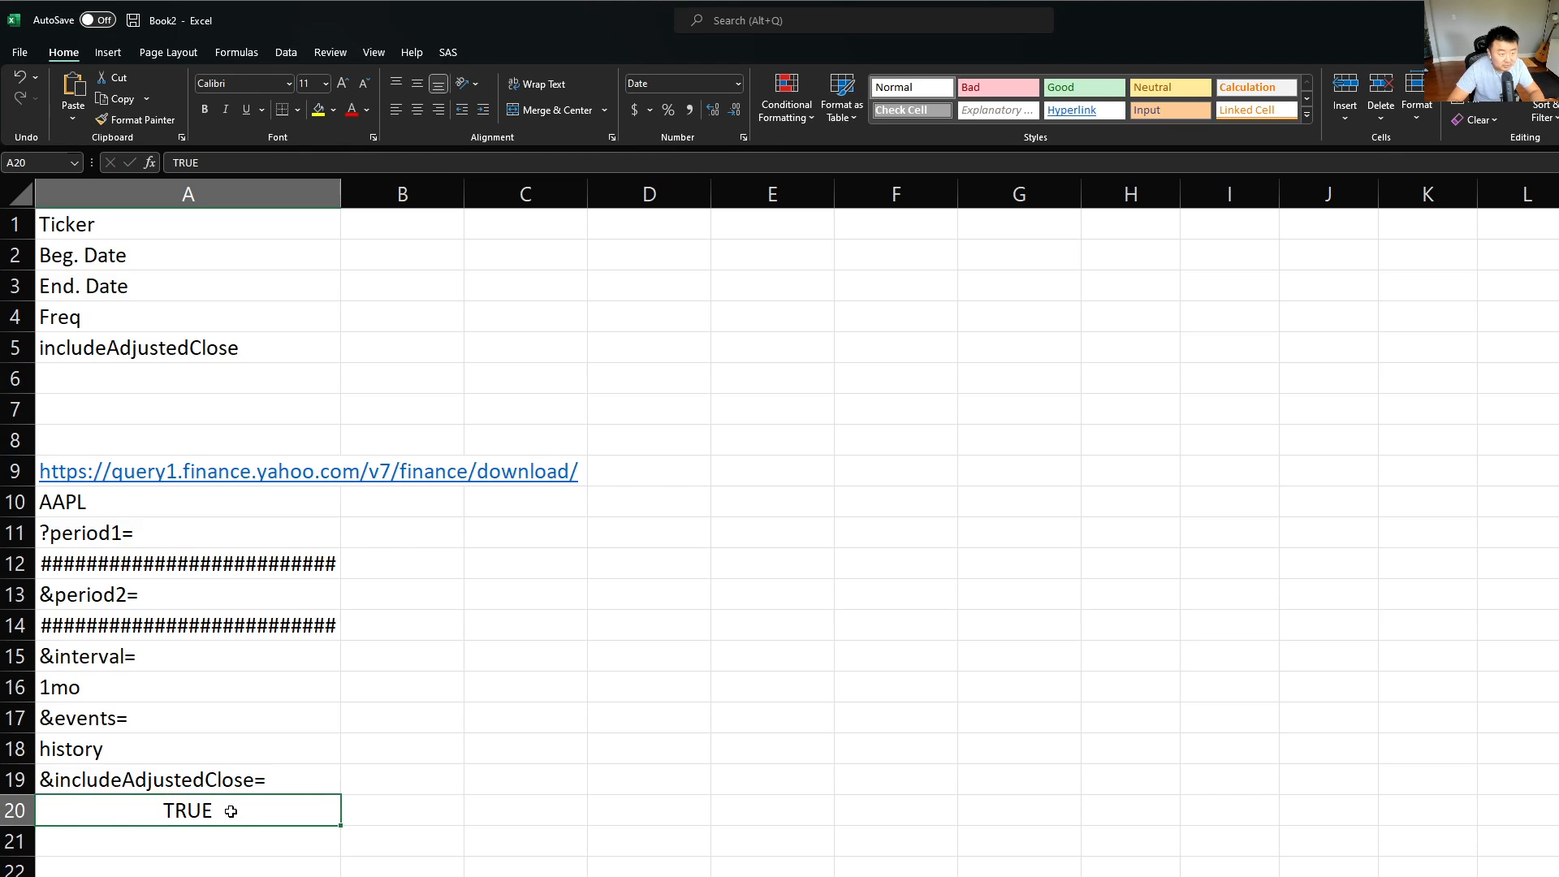
Review the separated link parts from A9 downward and how they correspond to the input labels such as Beg. Date
click(236, 526)
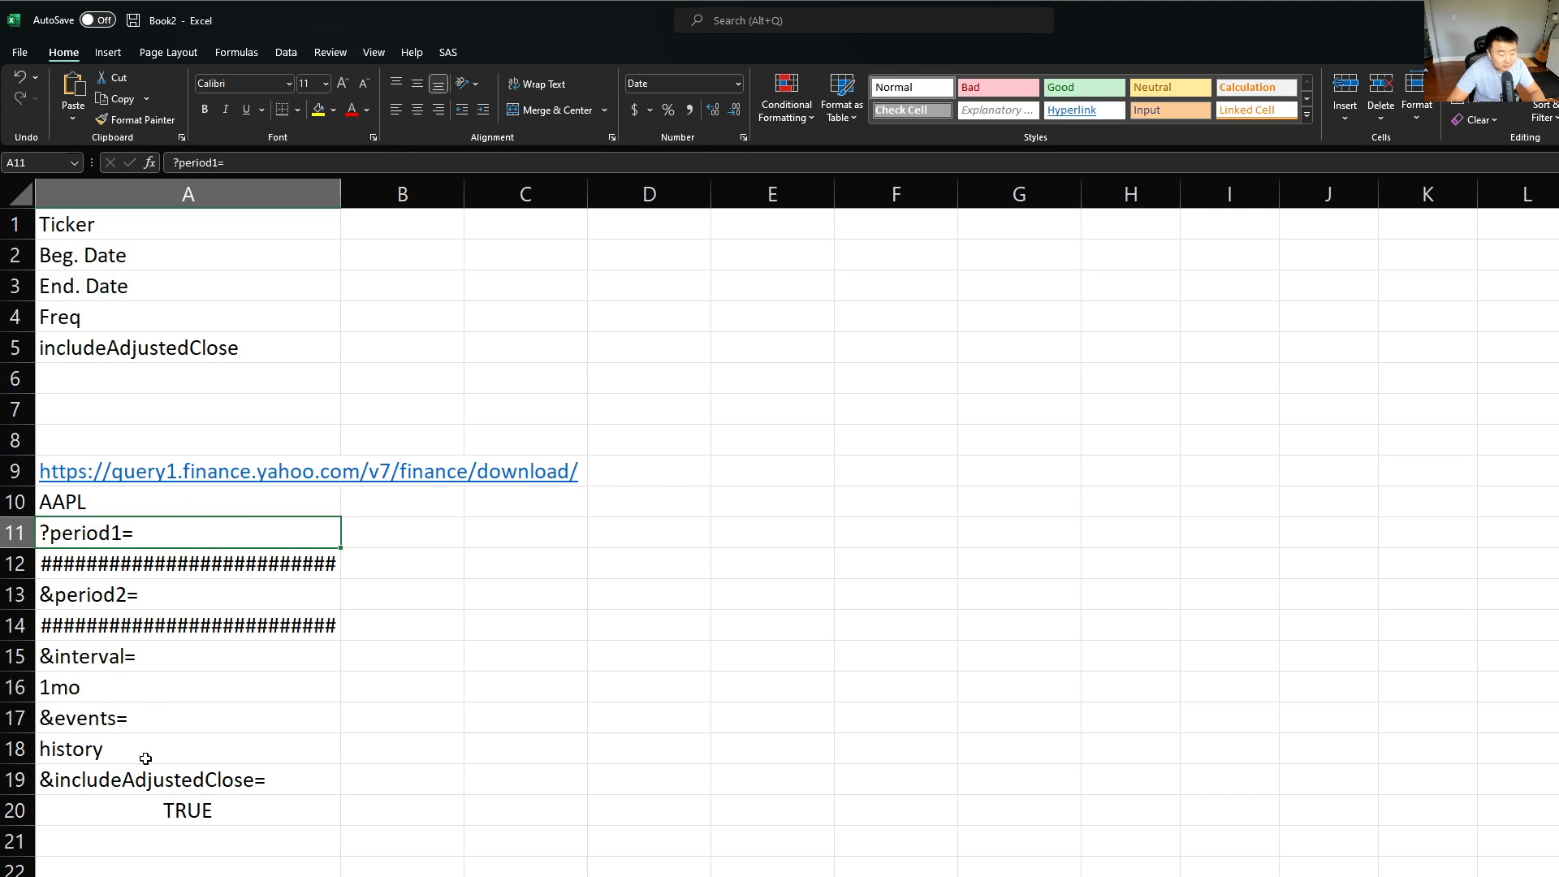
click(173, 781)
click(202, 505)
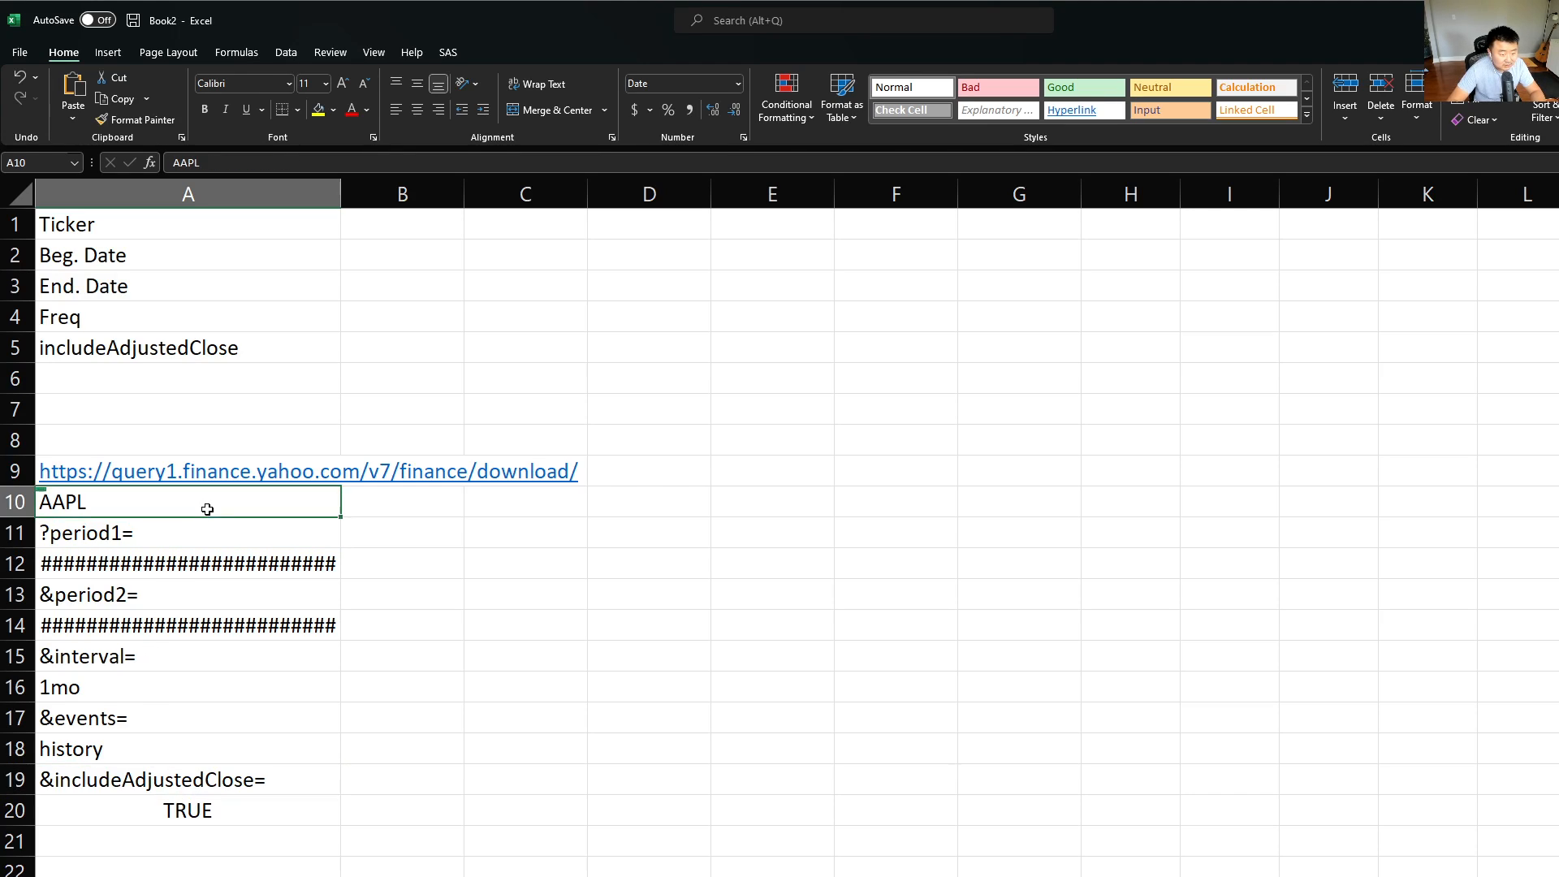
drag(658, 469, 92, 479)
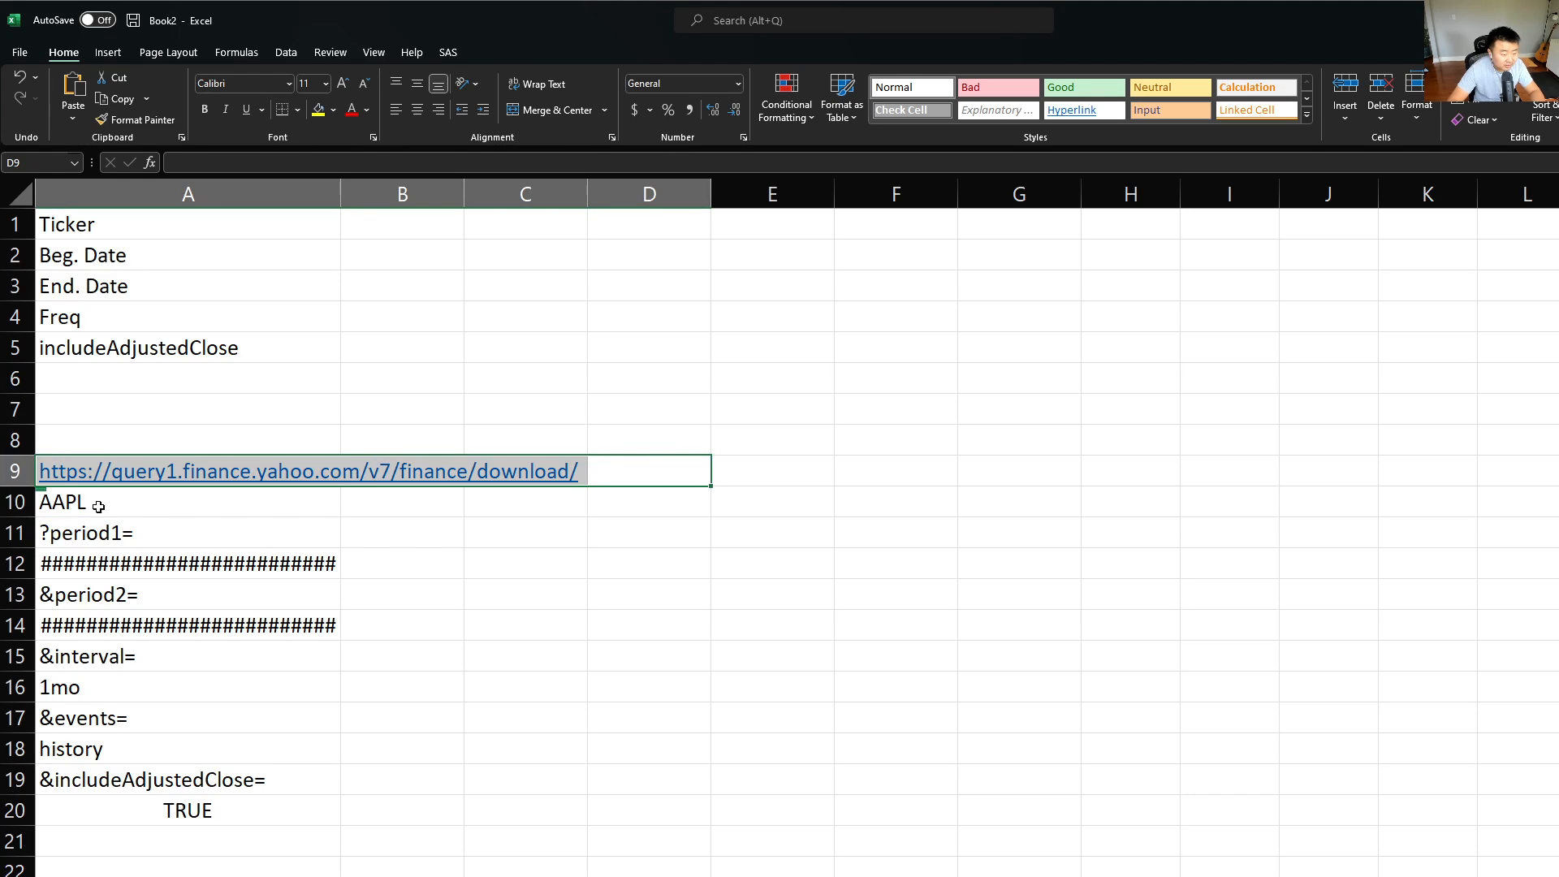
click(99, 522)
click(116, 504)
click(162, 537)
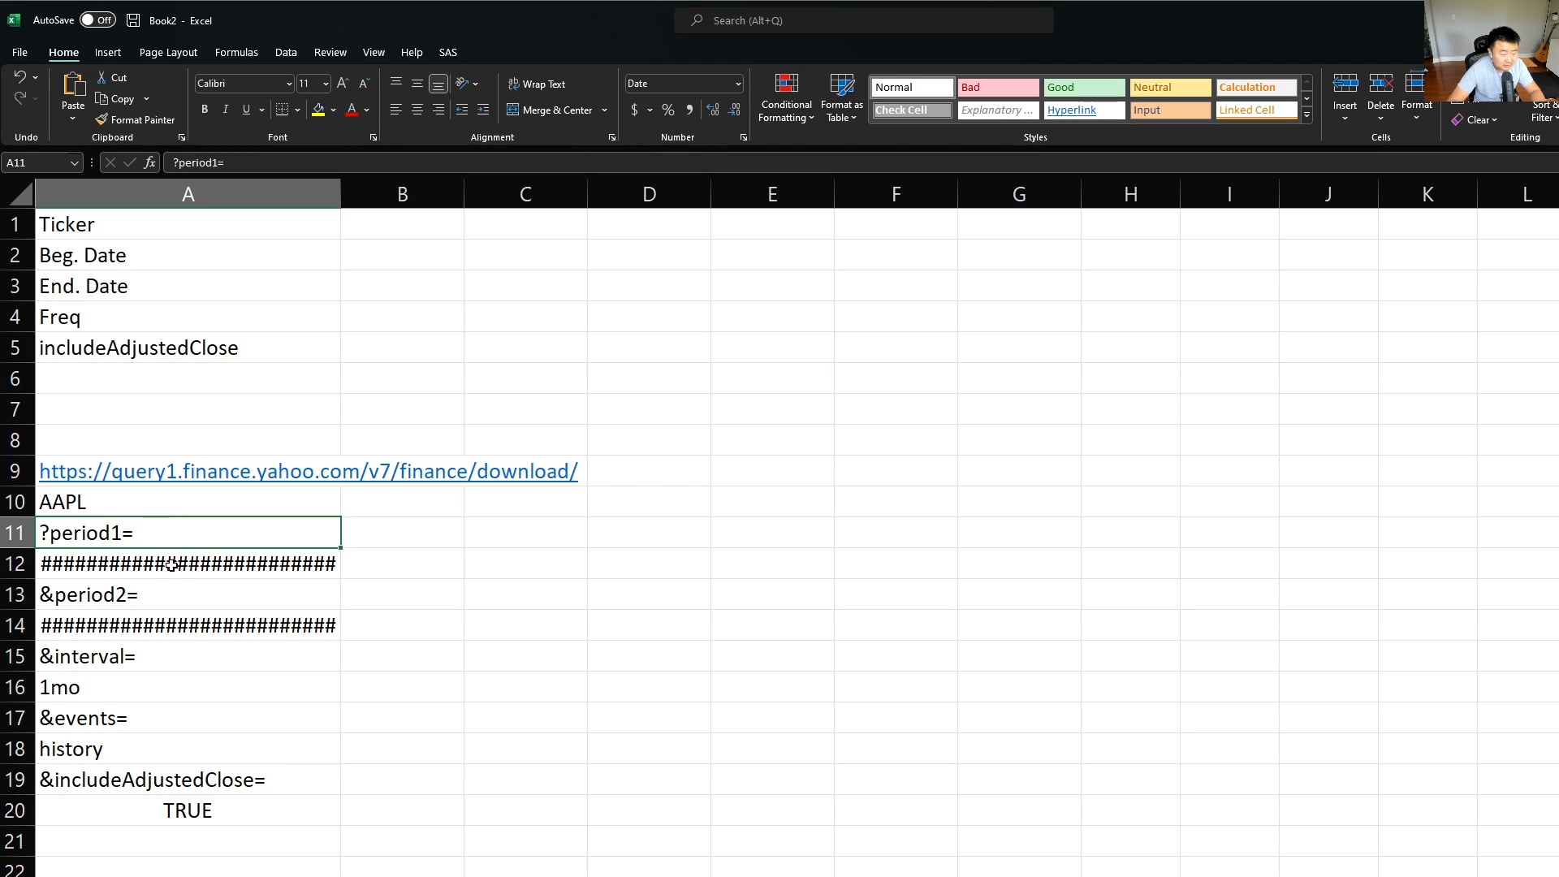
click(122, 274)
click(146, 249)
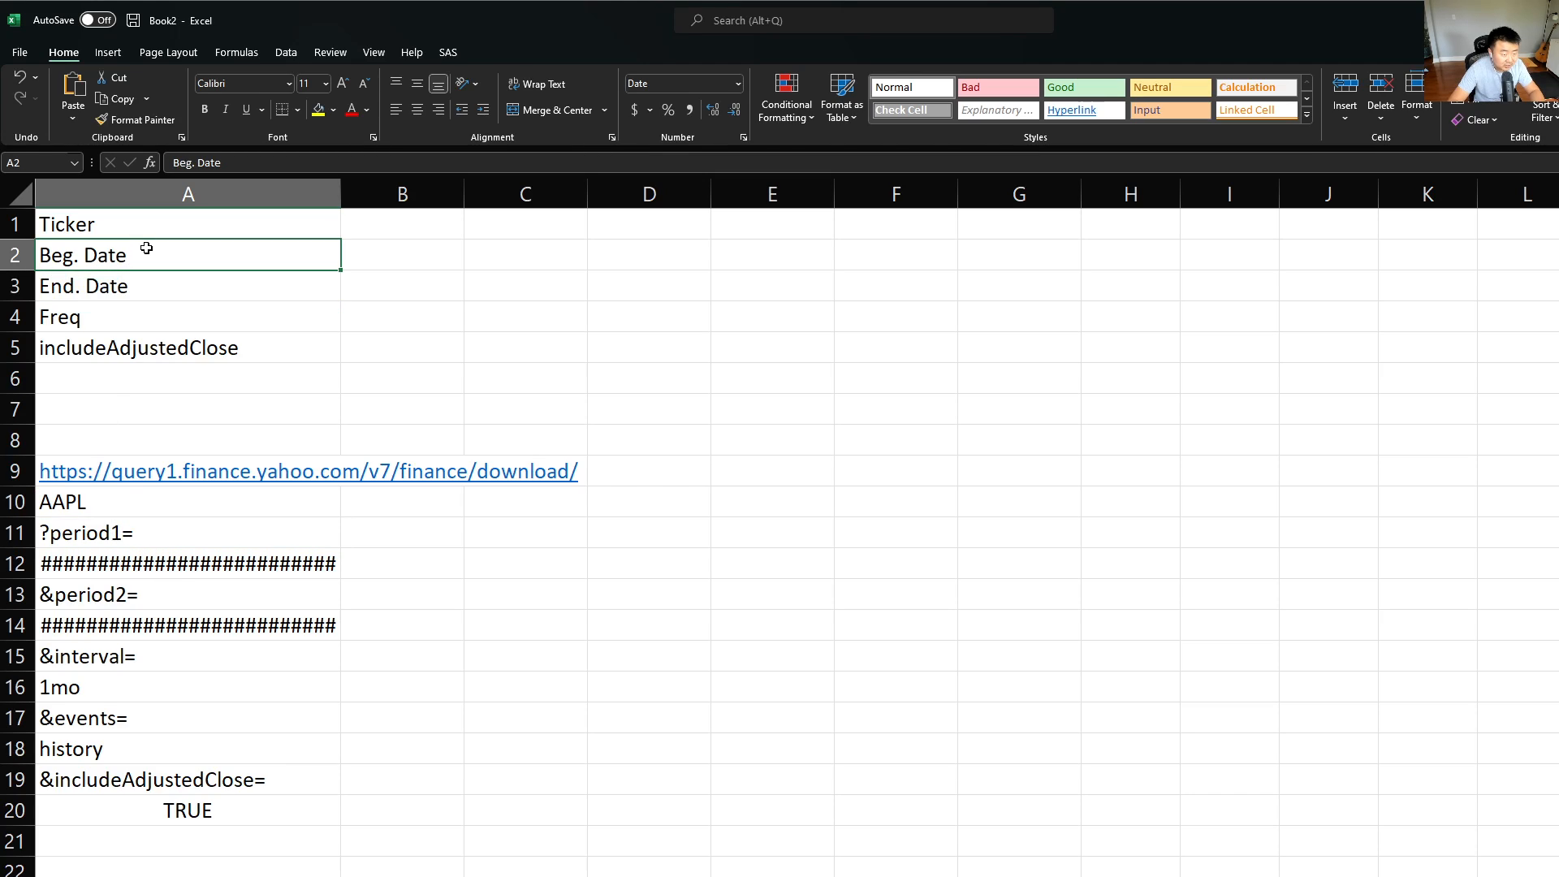
click(180, 564)
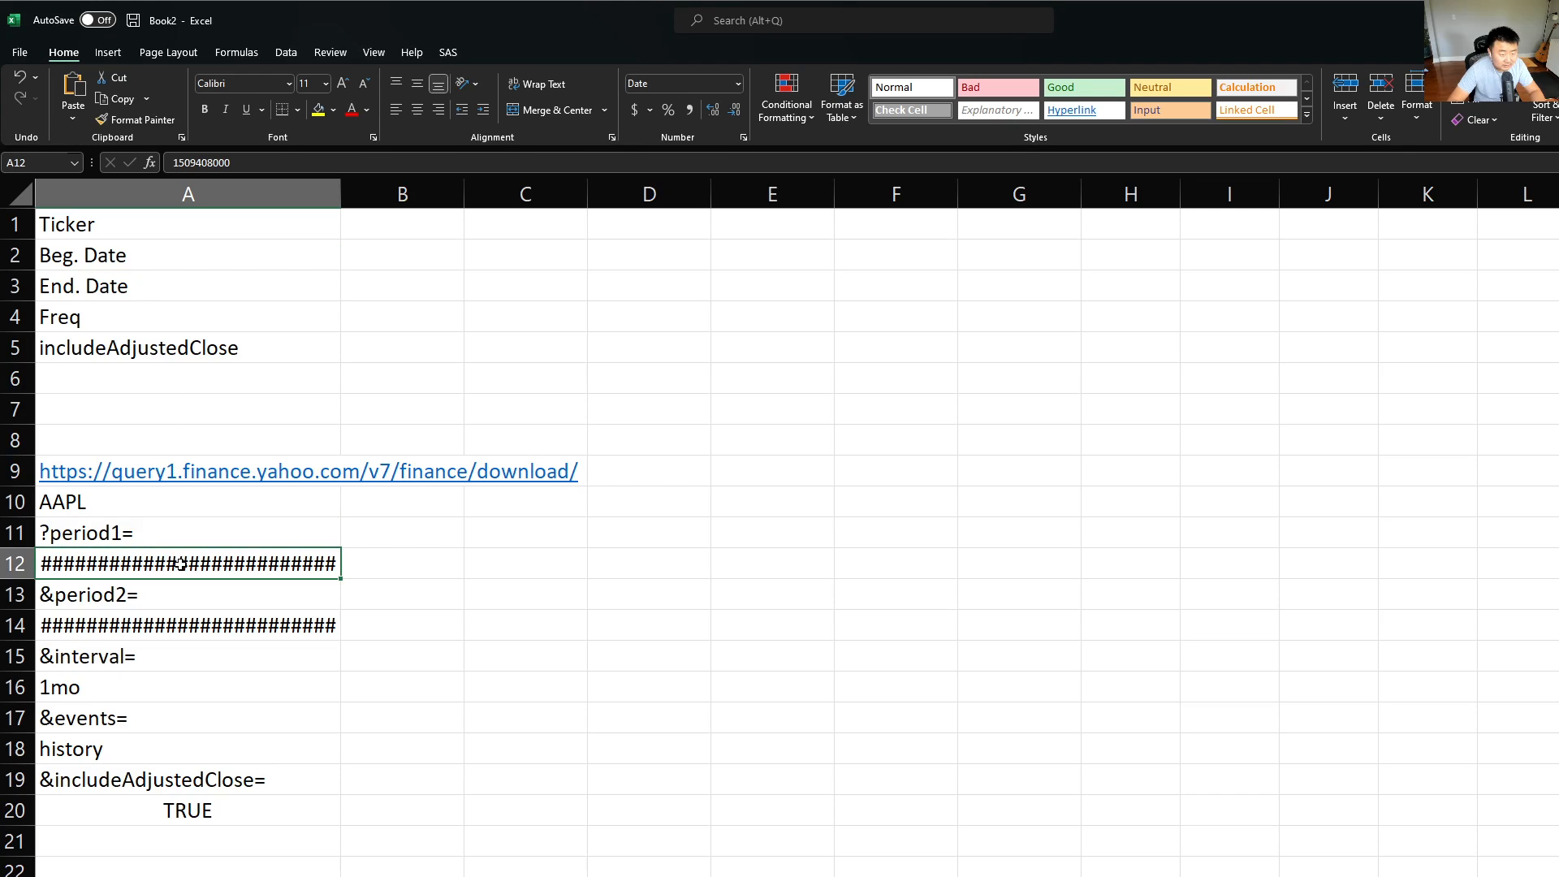
click(156, 596)
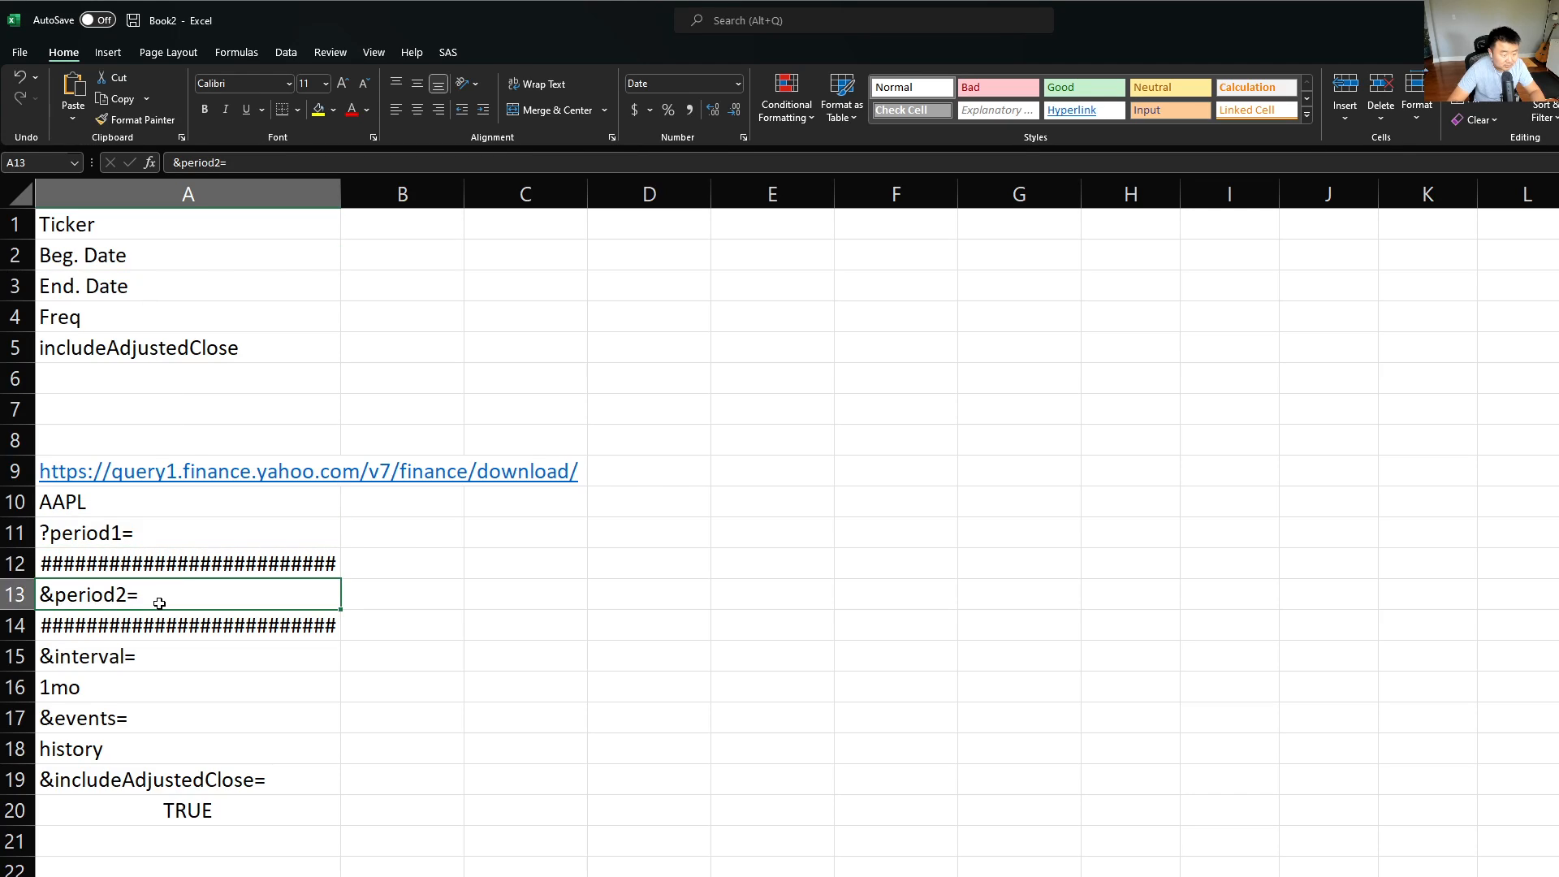
click(161, 627)
click(146, 655)
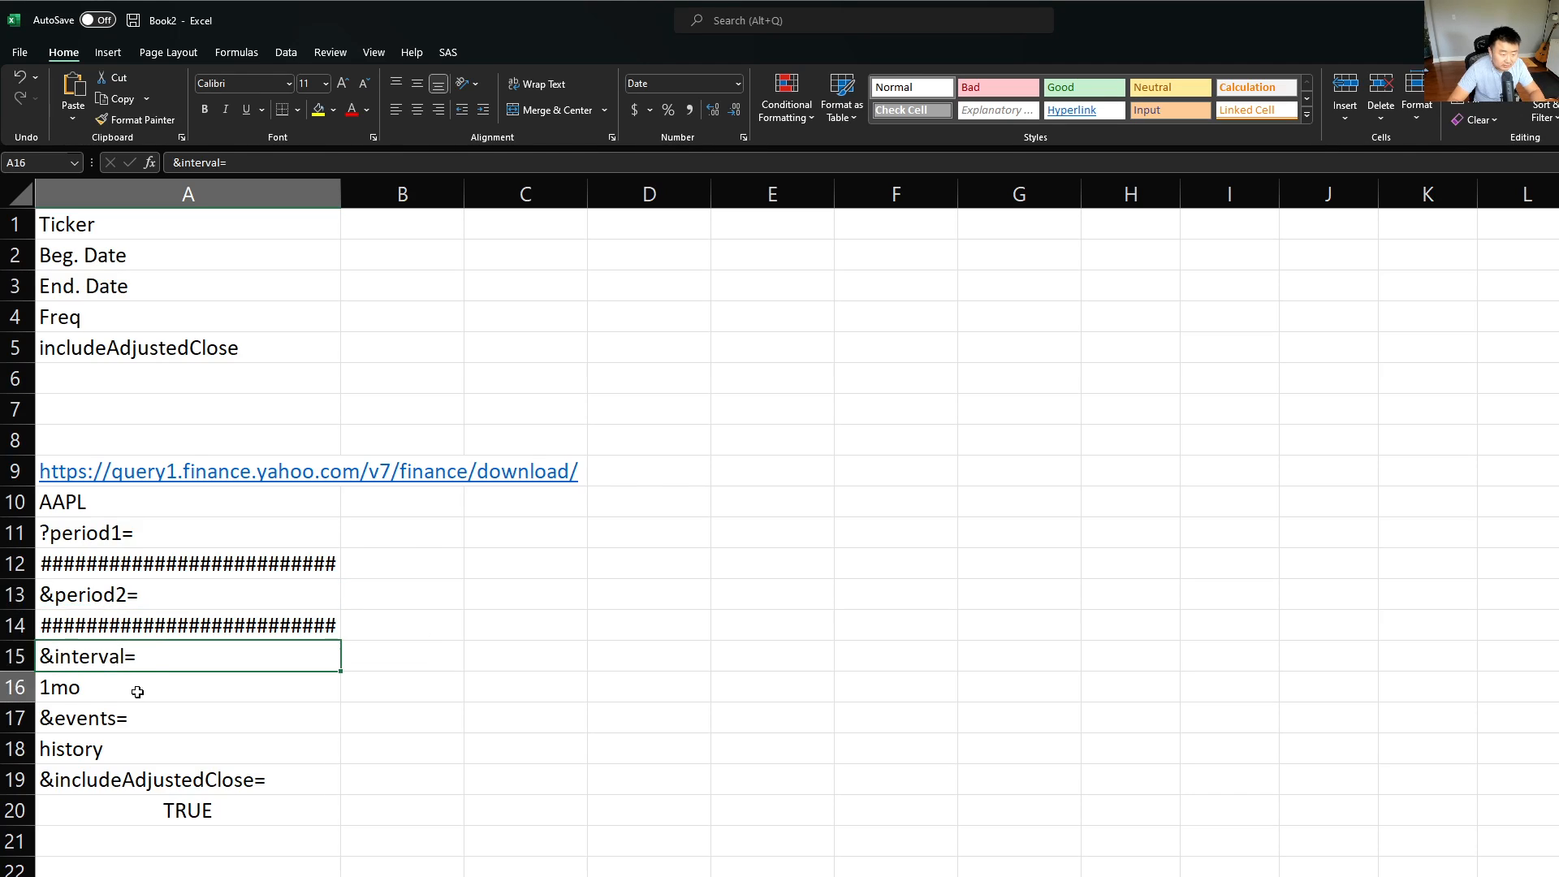
click(137, 692)
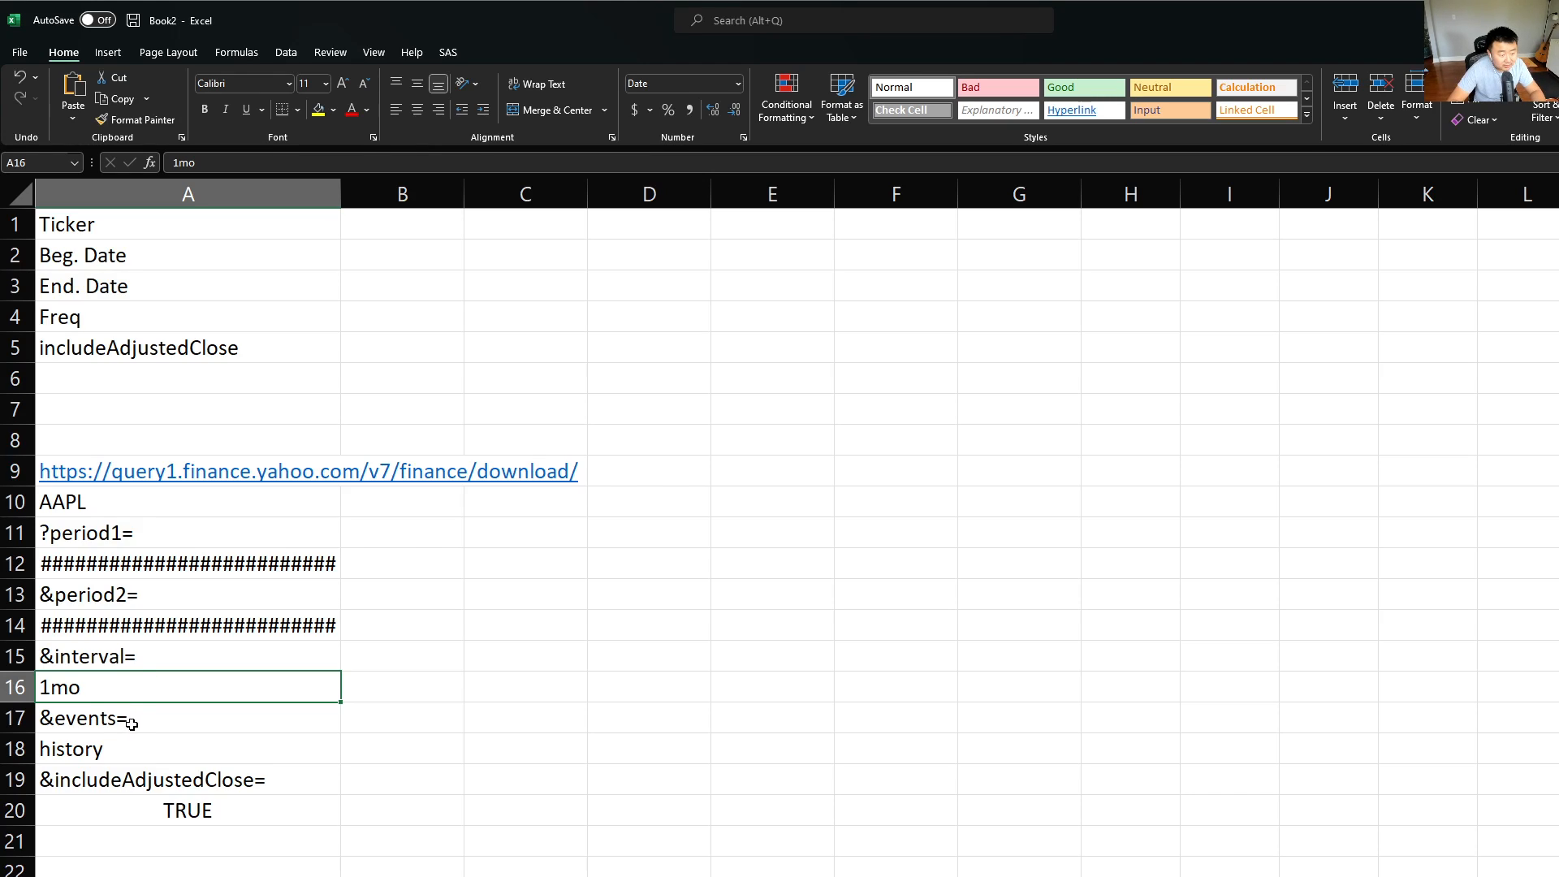
Review the remaining link parts in A17 to A19 and the full block of parameters from A10 to A20
click(132, 724)
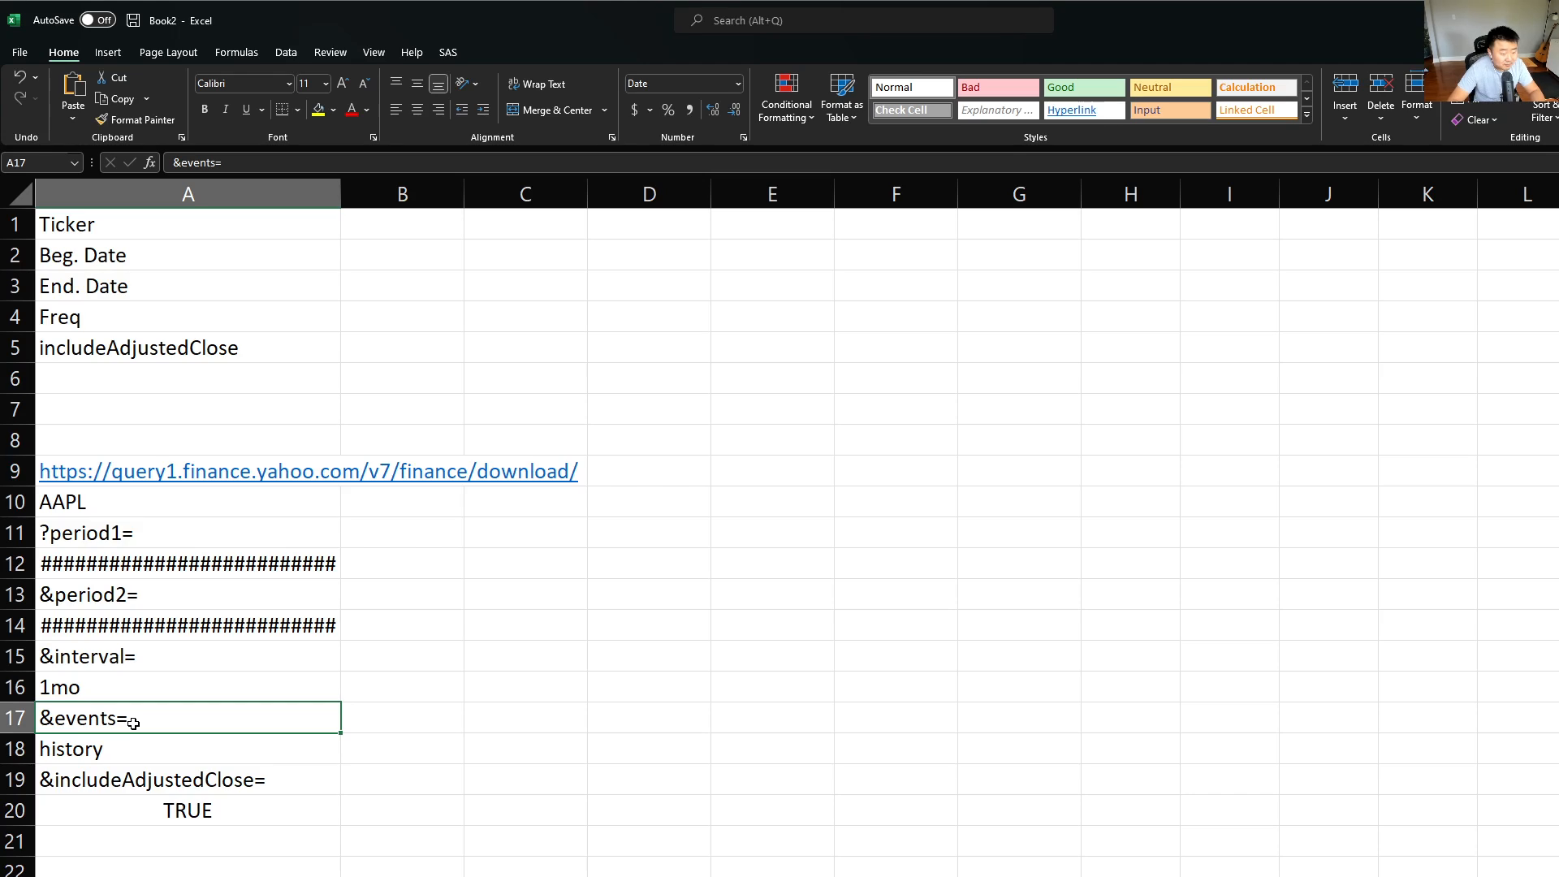
click(118, 755)
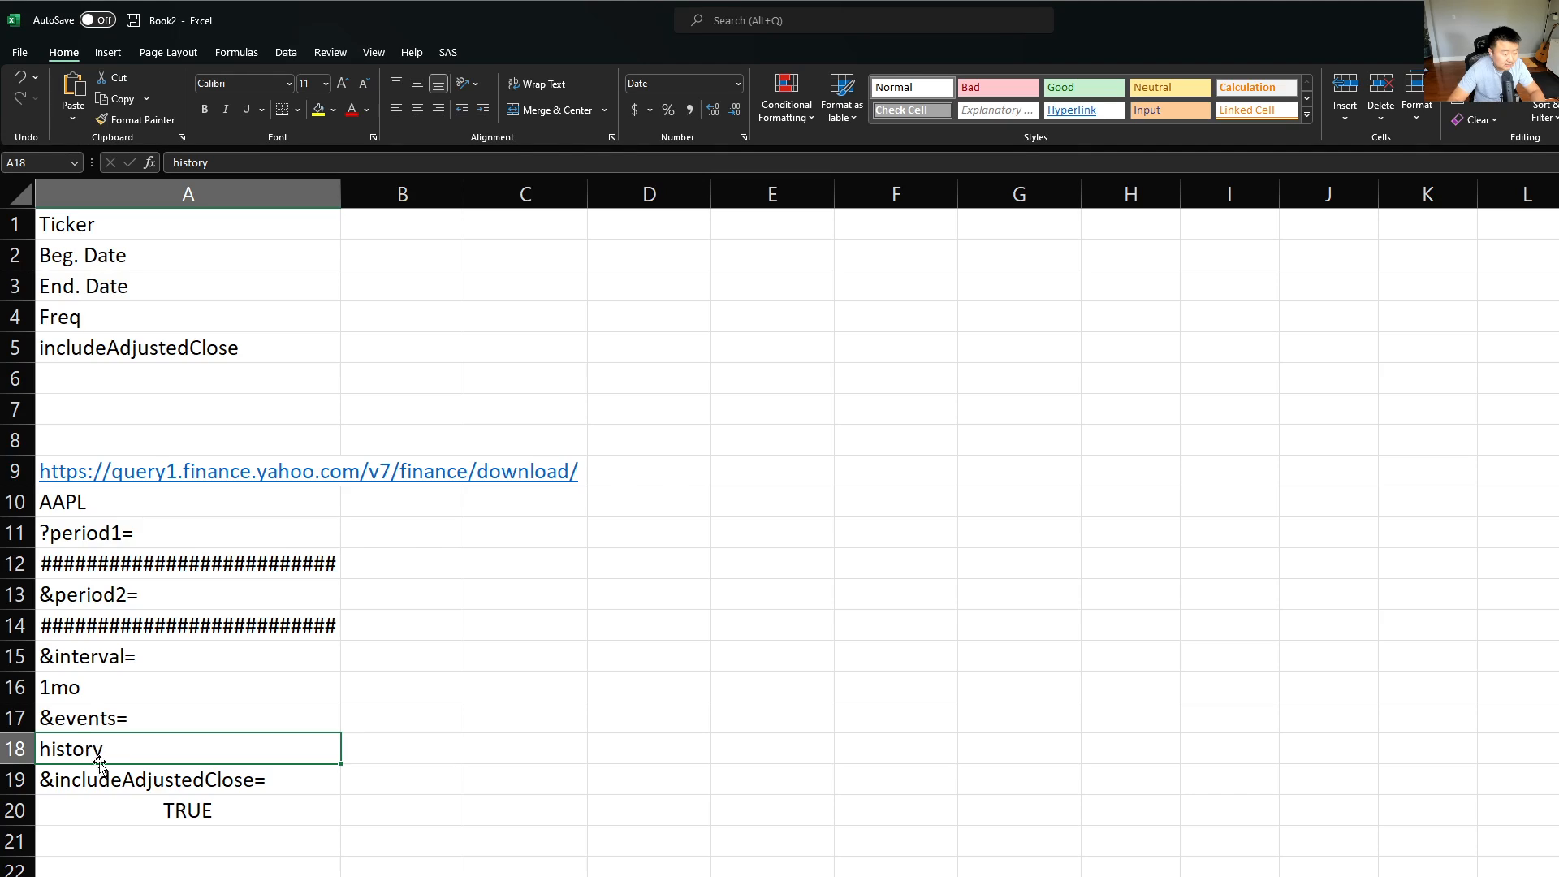
click(140, 786)
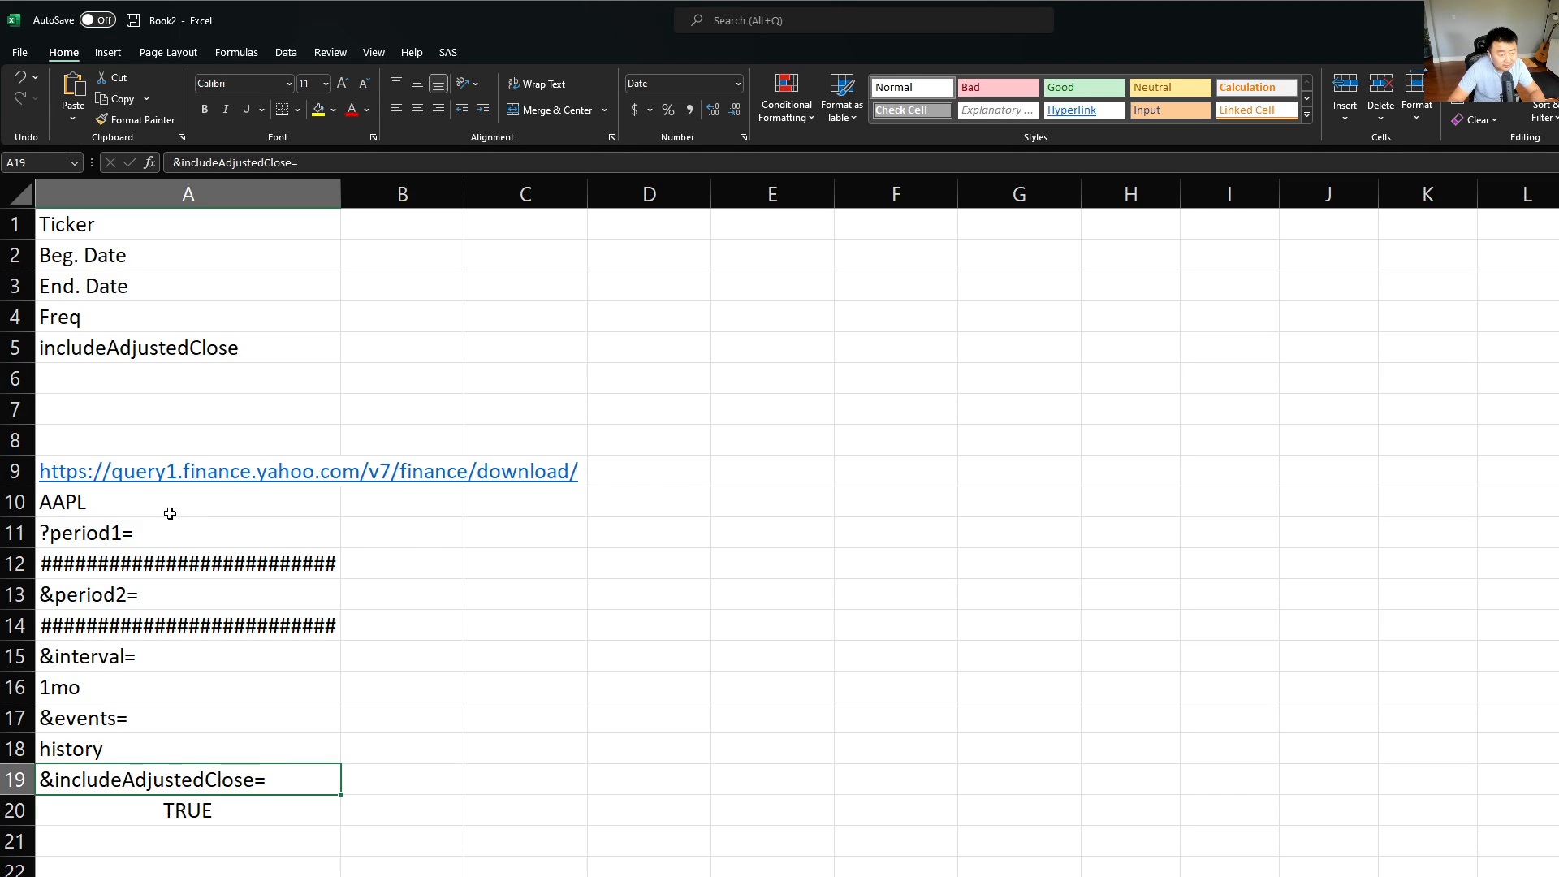
drag(153, 514, 118, 806)
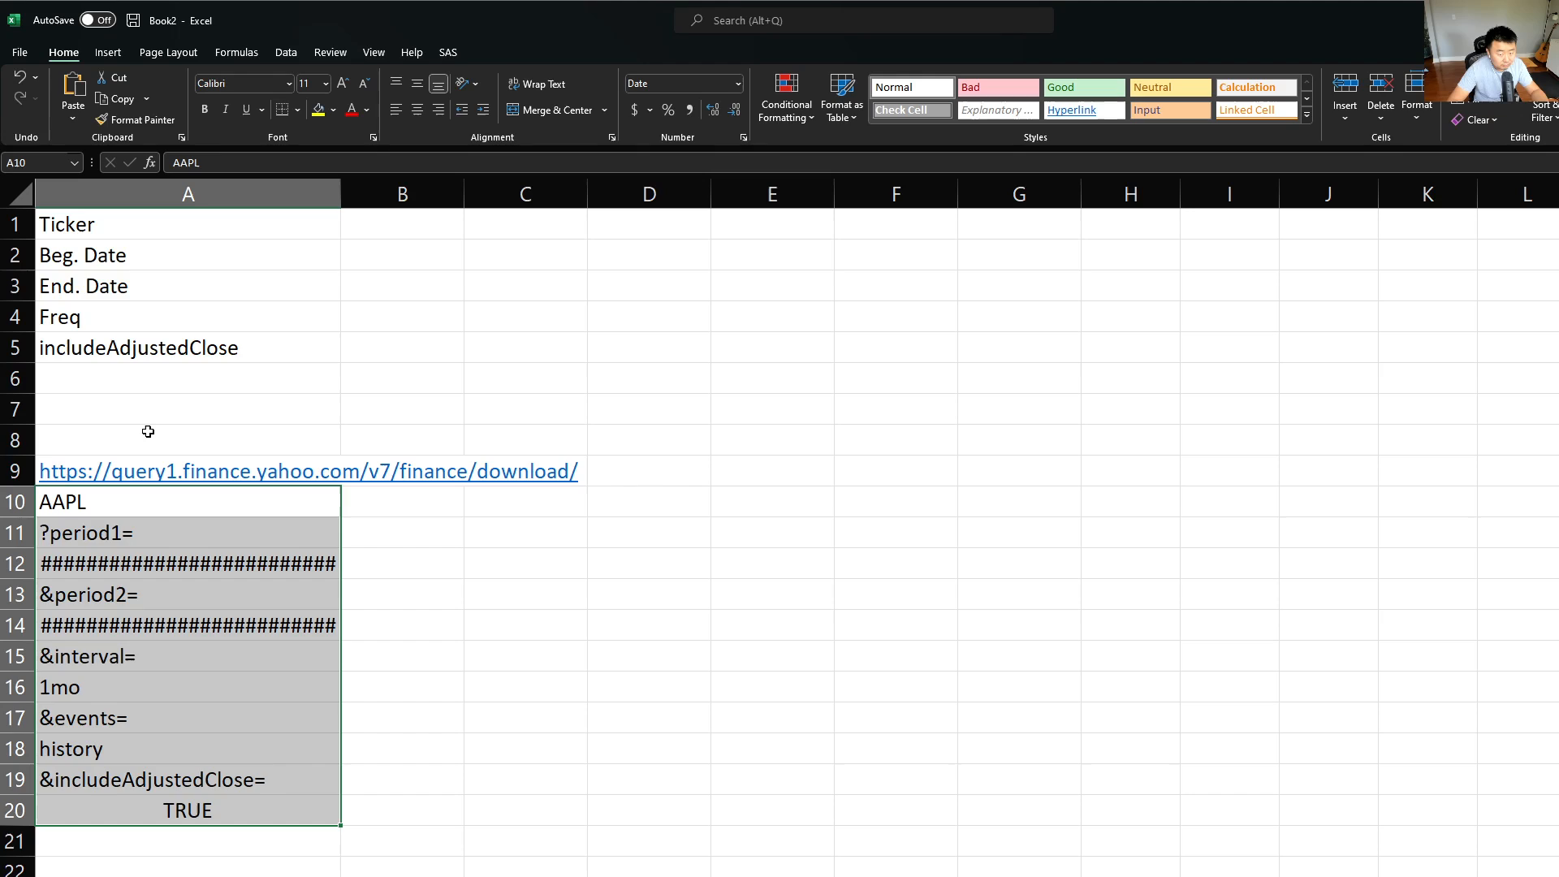
click(402, 477)
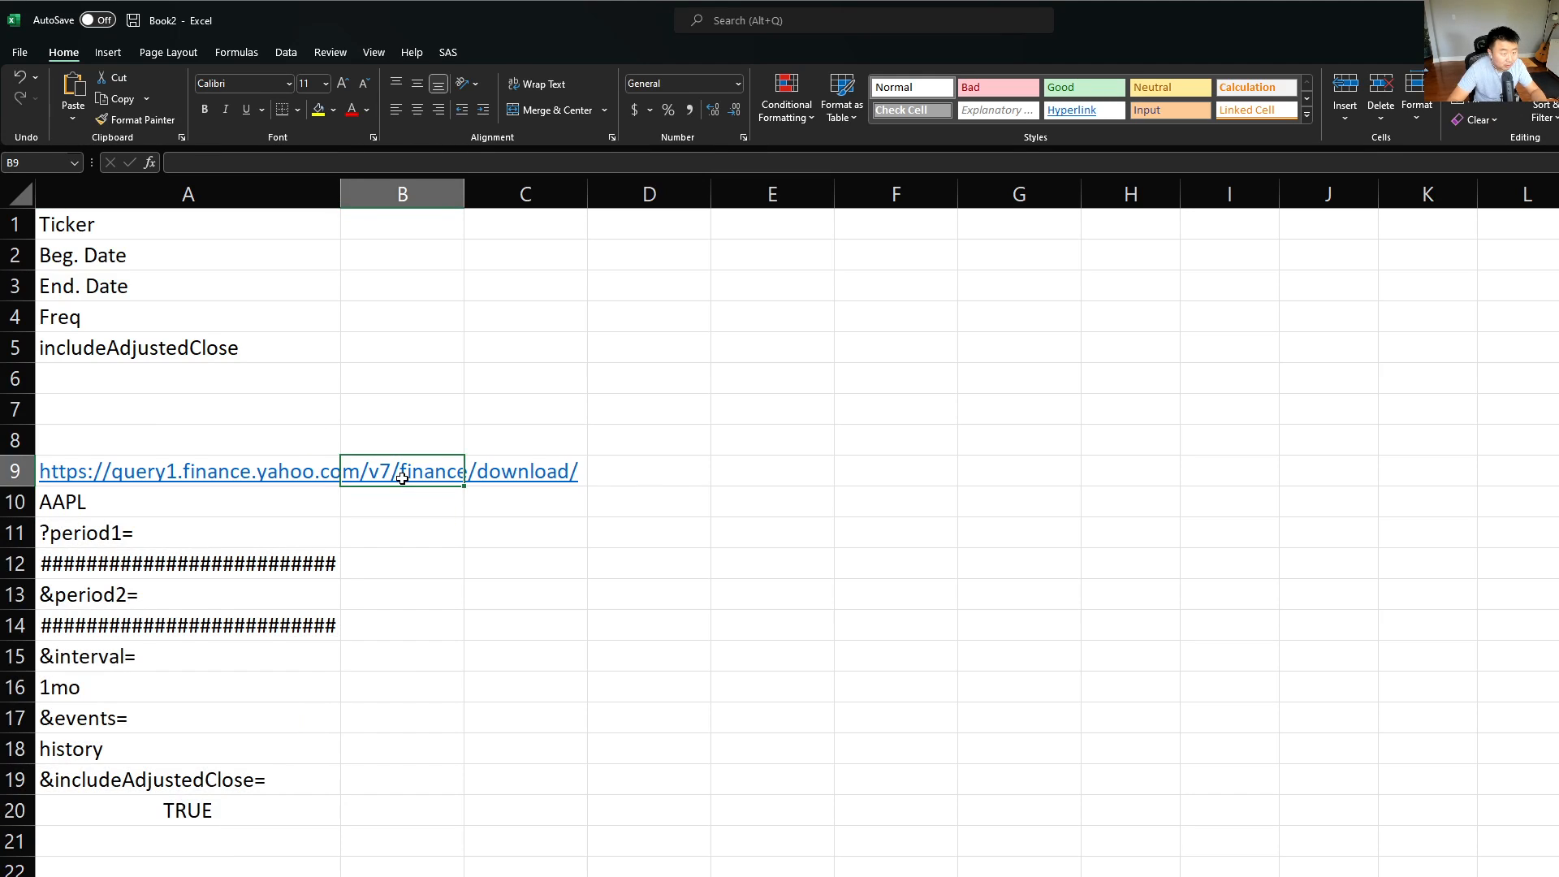
Set the width of all the sheet's columns to 13.57 (100 pixels)
click(287, 54)
click(313, 350)
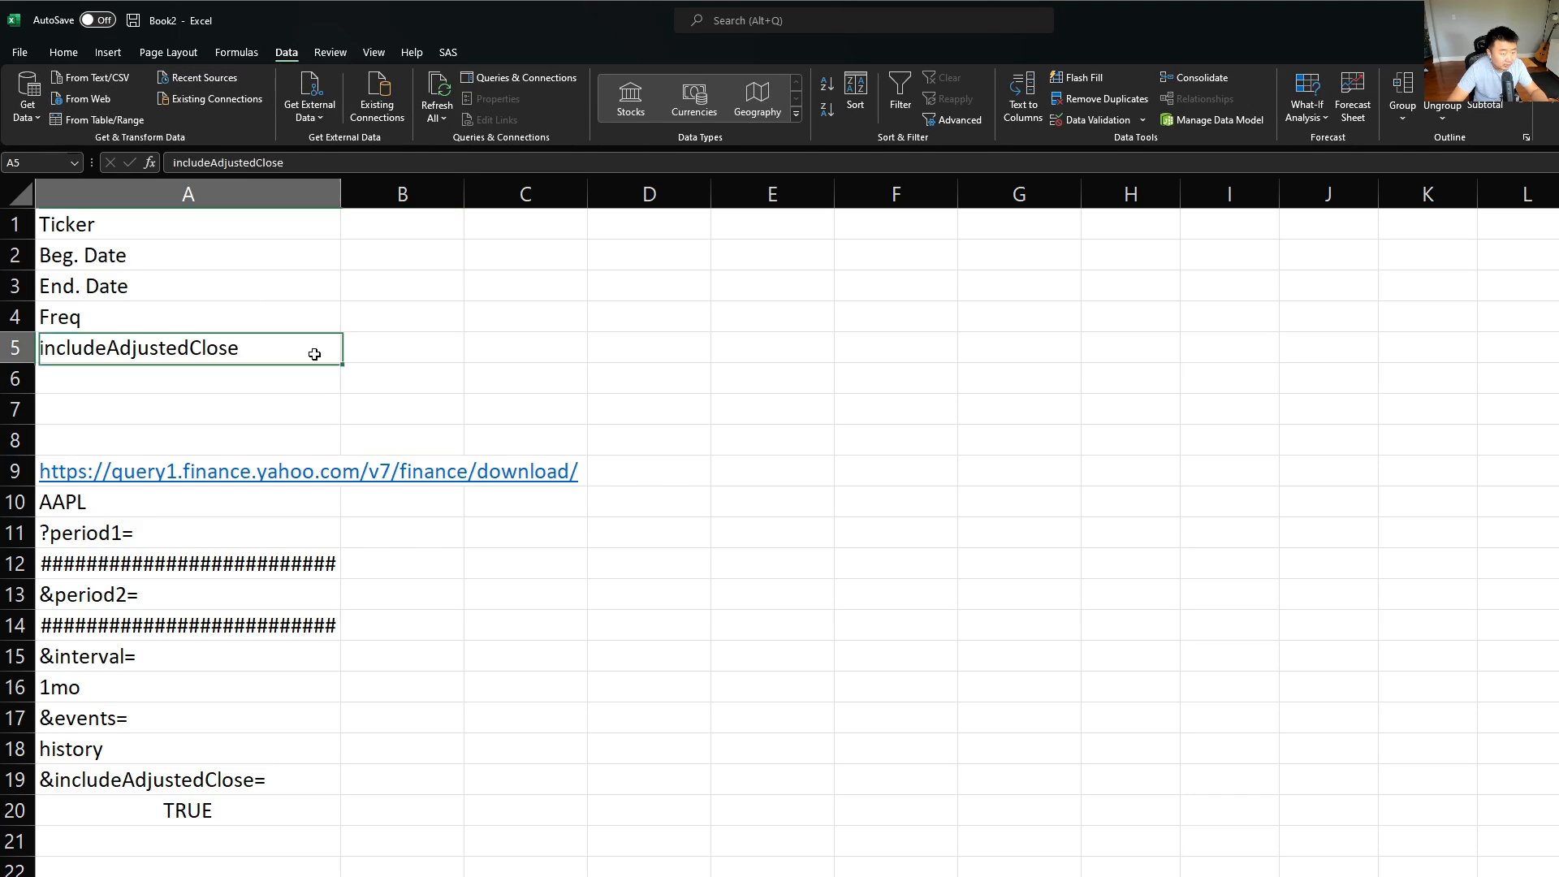
click(407, 224)
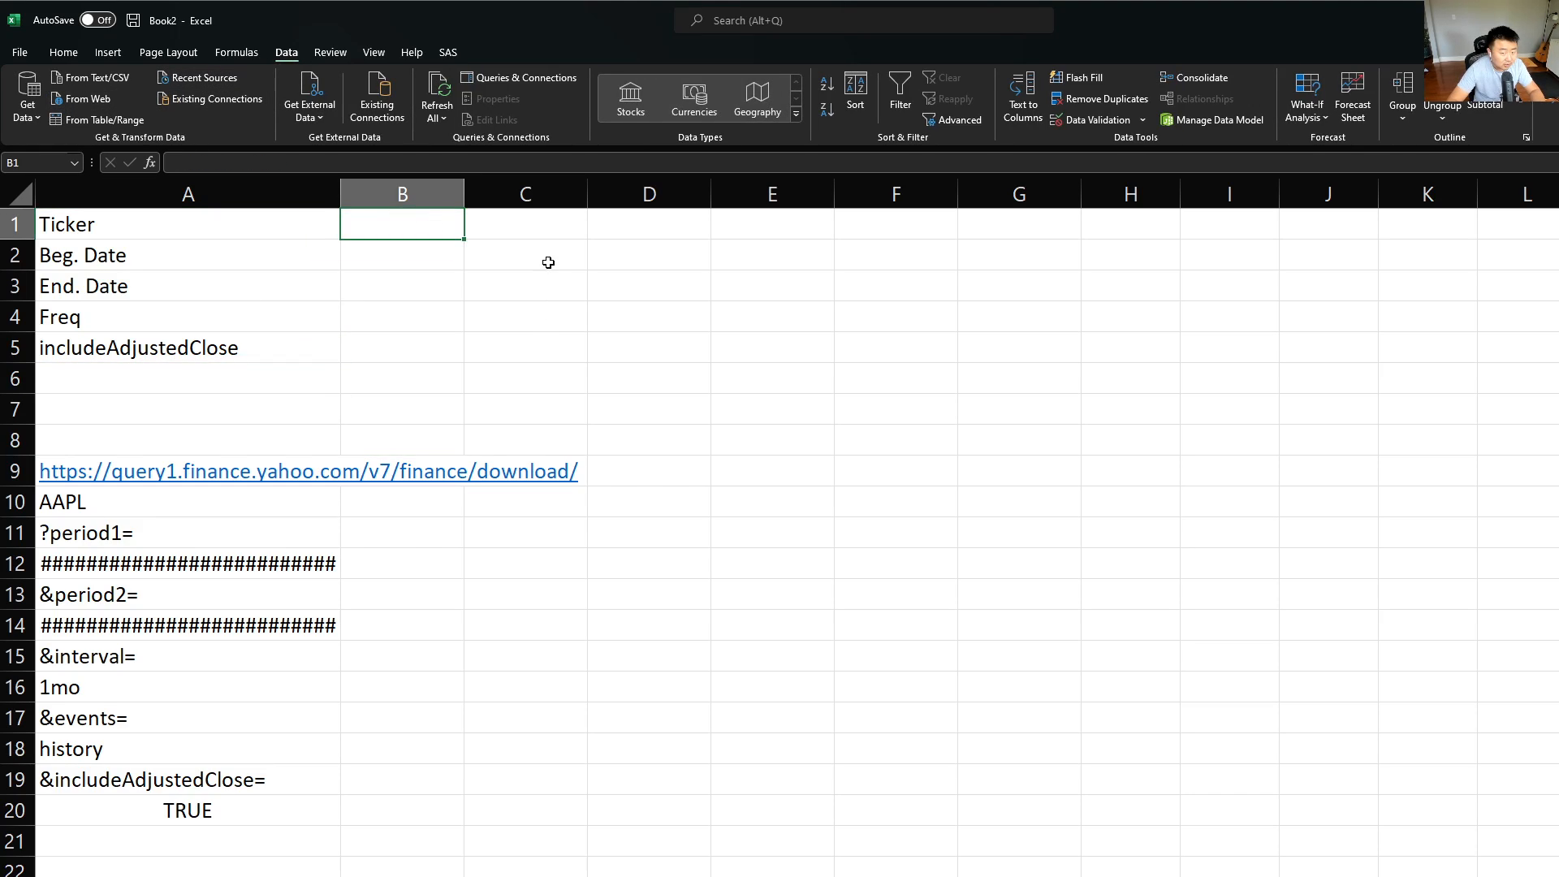
click(555, 234)
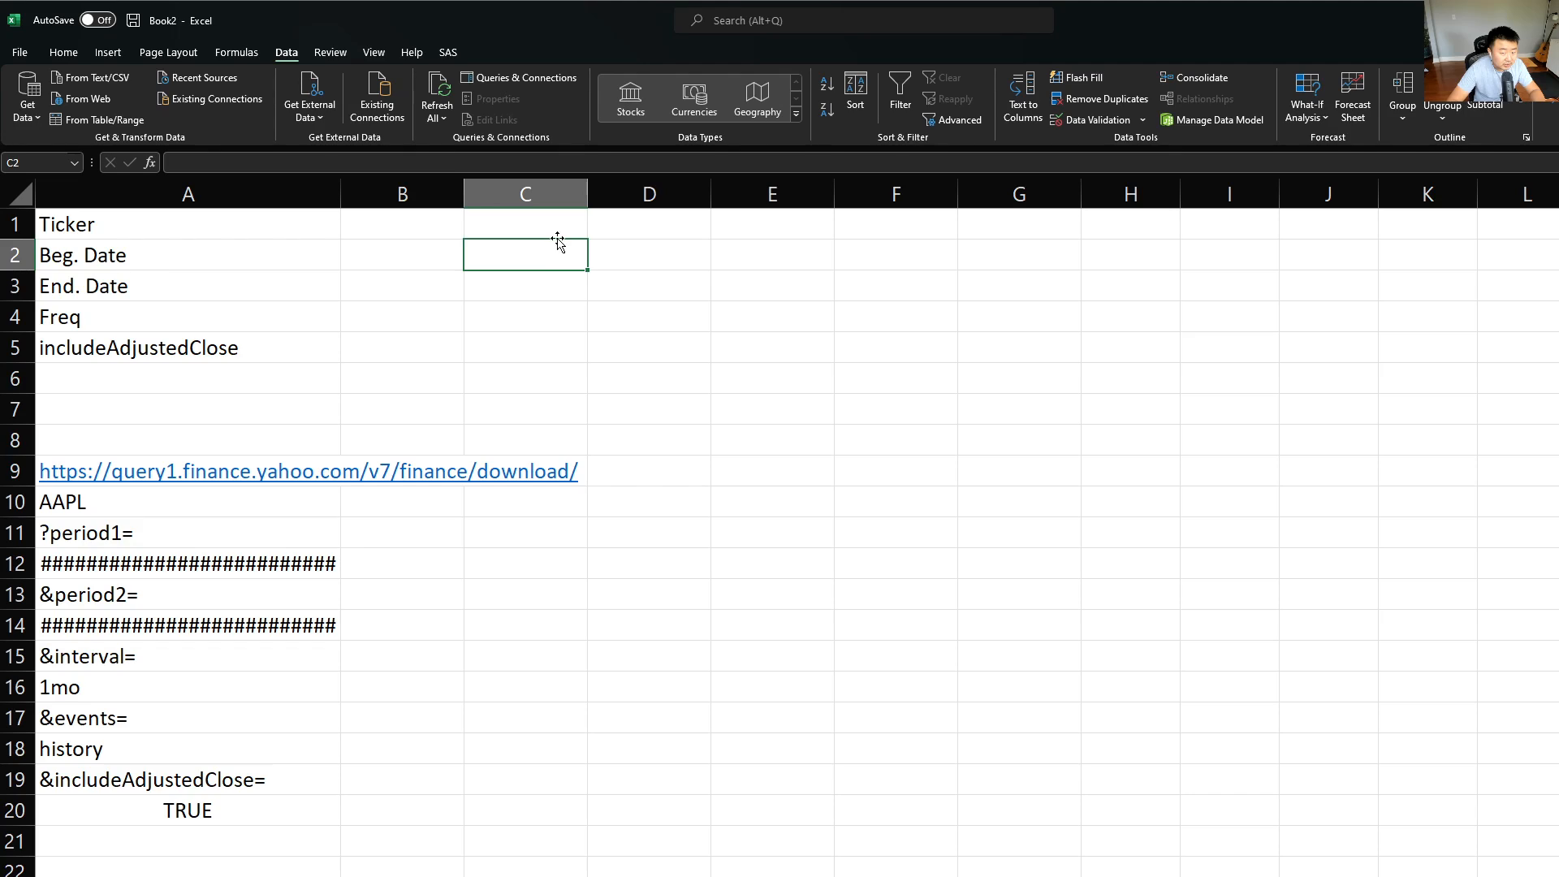
click(340, 190)
key(ctrl+a)
drag(336, 192, 188, 188)
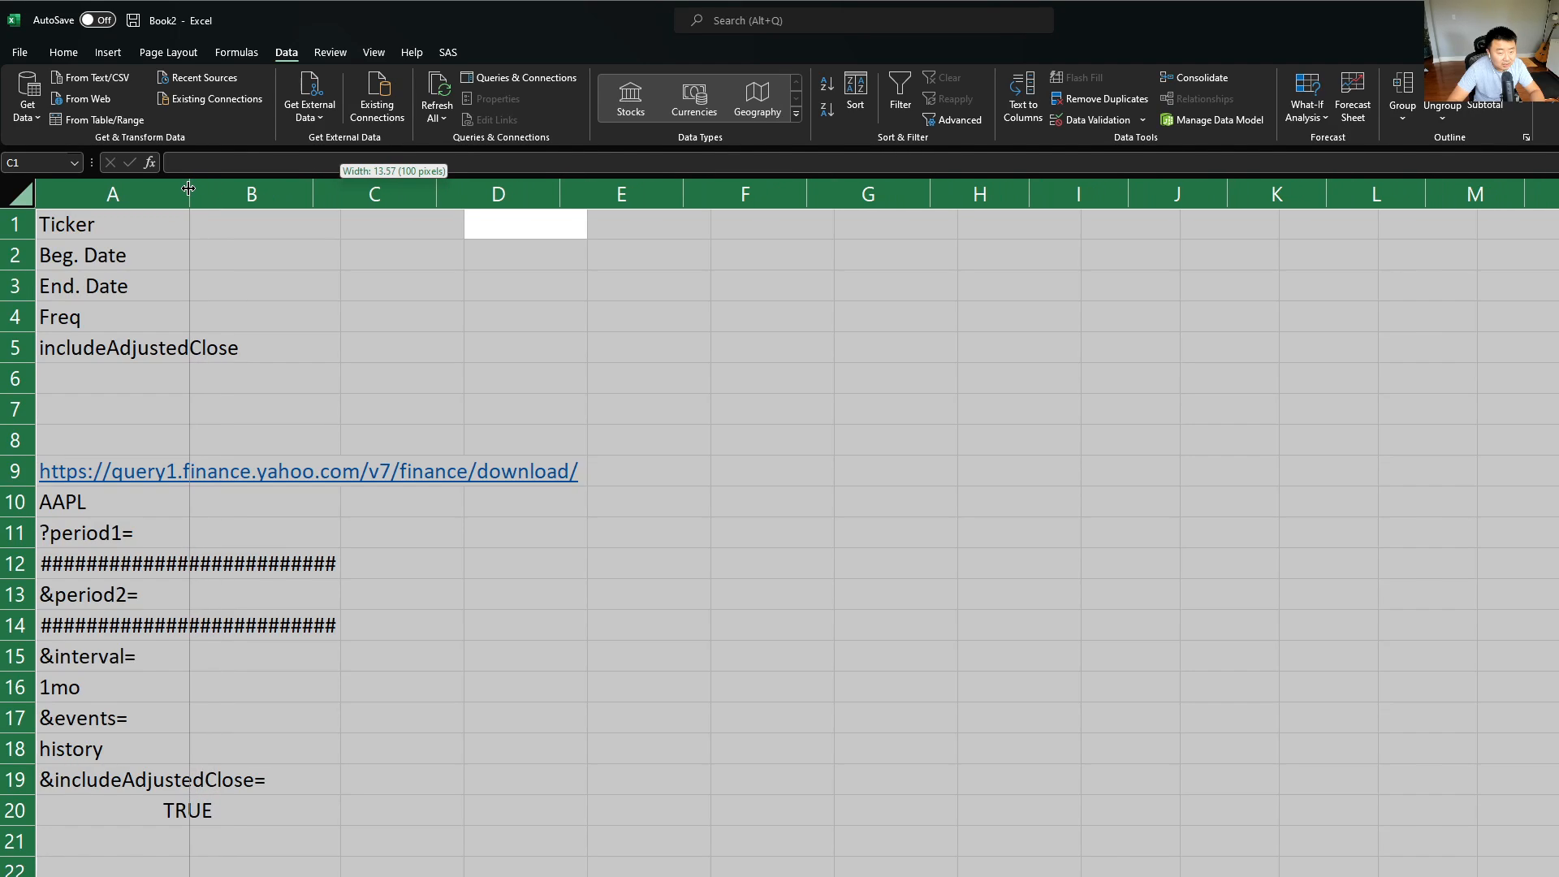
Enter the ticker AAPL in cell C1
click(410, 234)
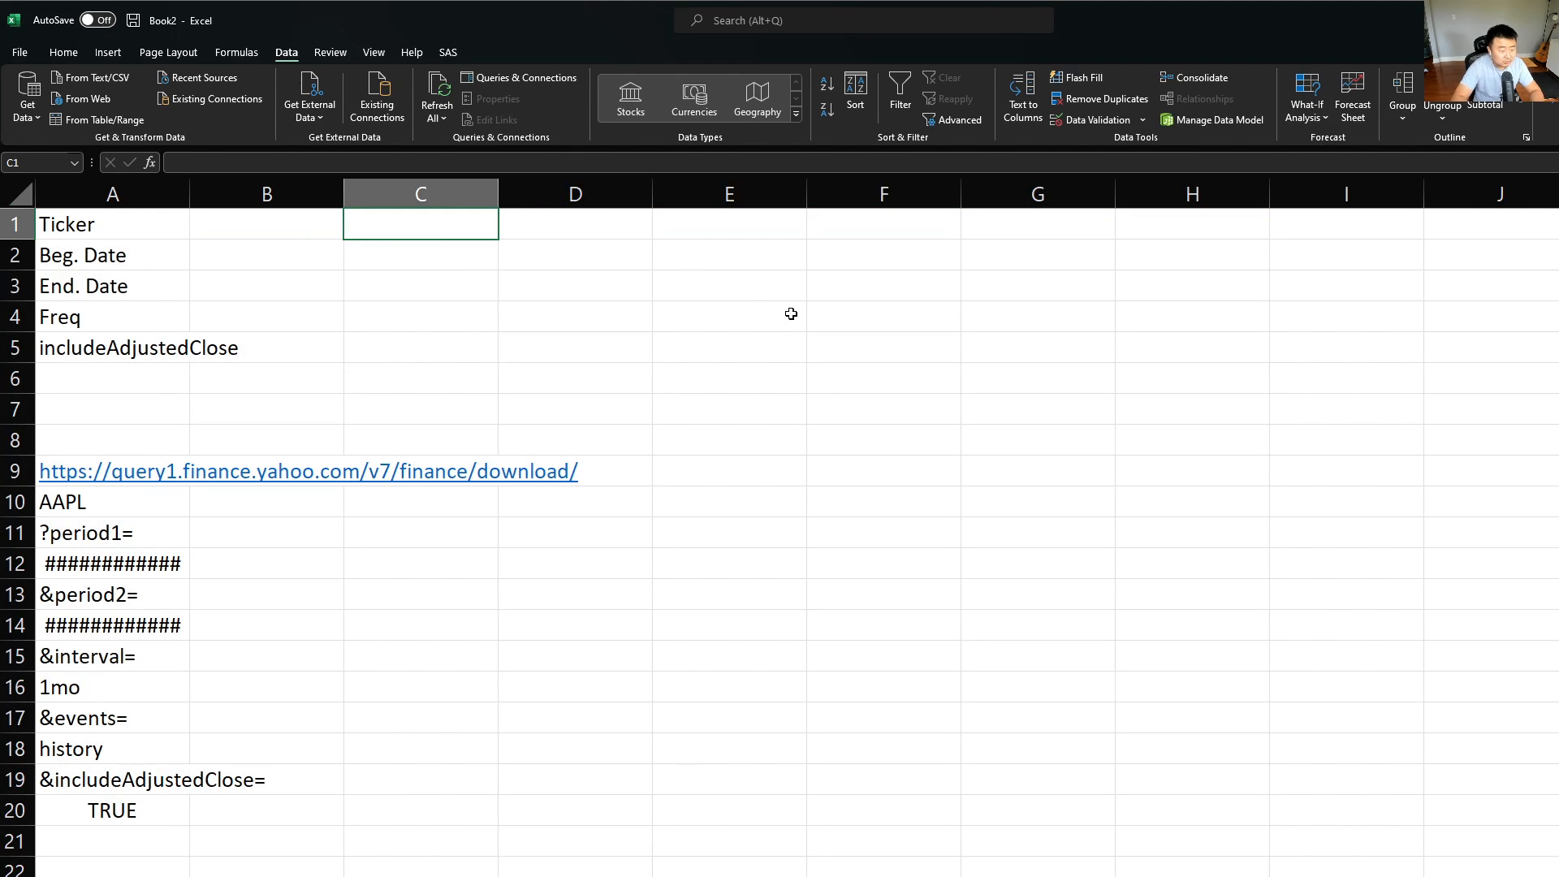
text(AAPL)
key(Return)
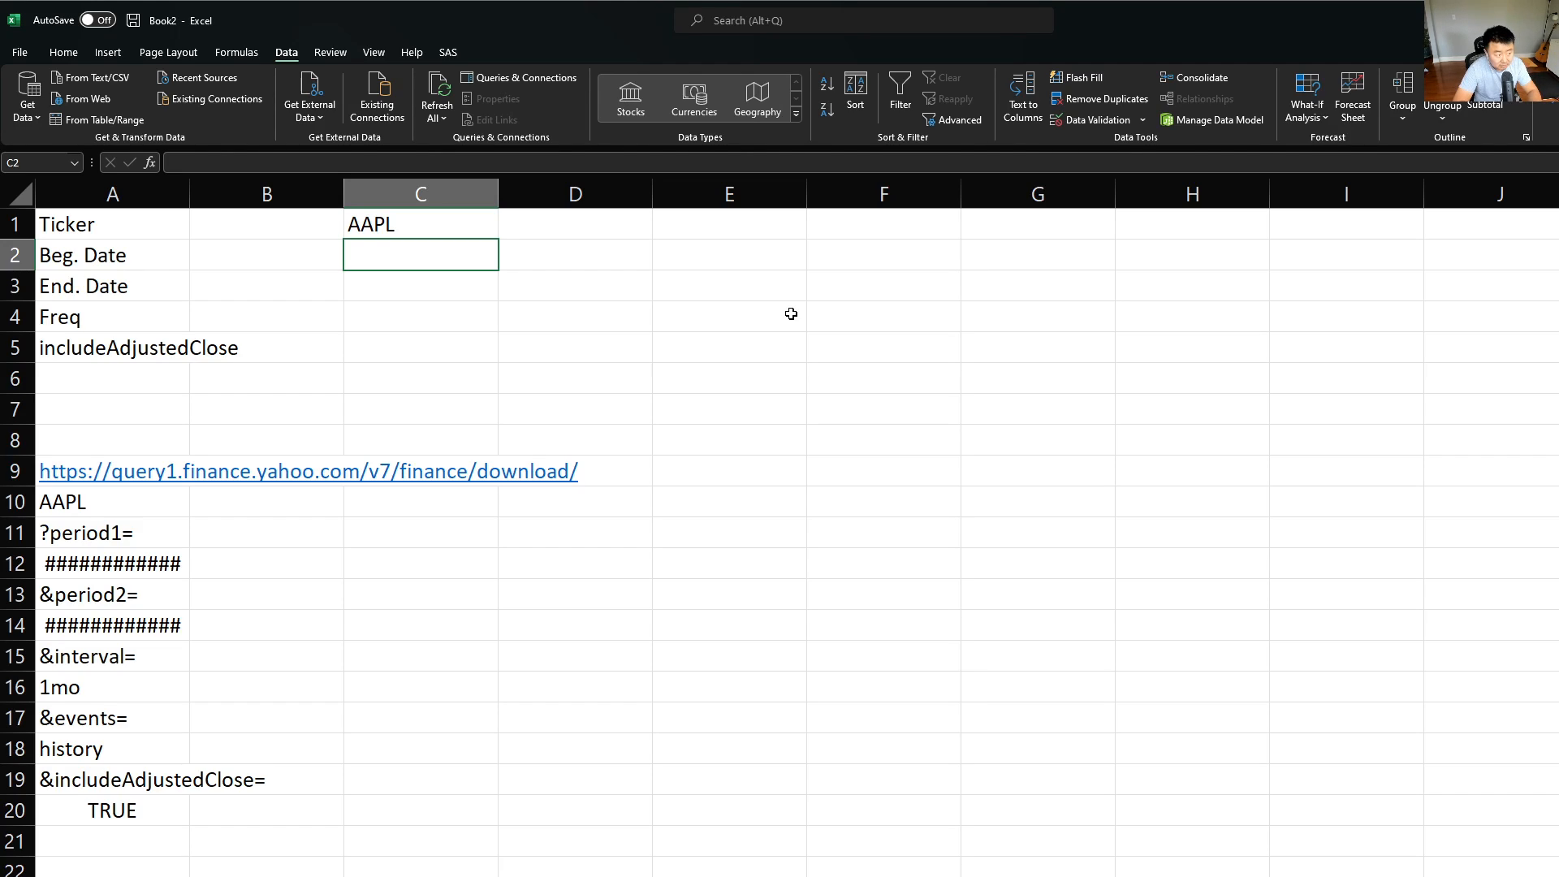
Enter the beginning date 10/31/2017 in C2 and the end date 10/31/2022 in C3
text(11)
key(BackSpace)
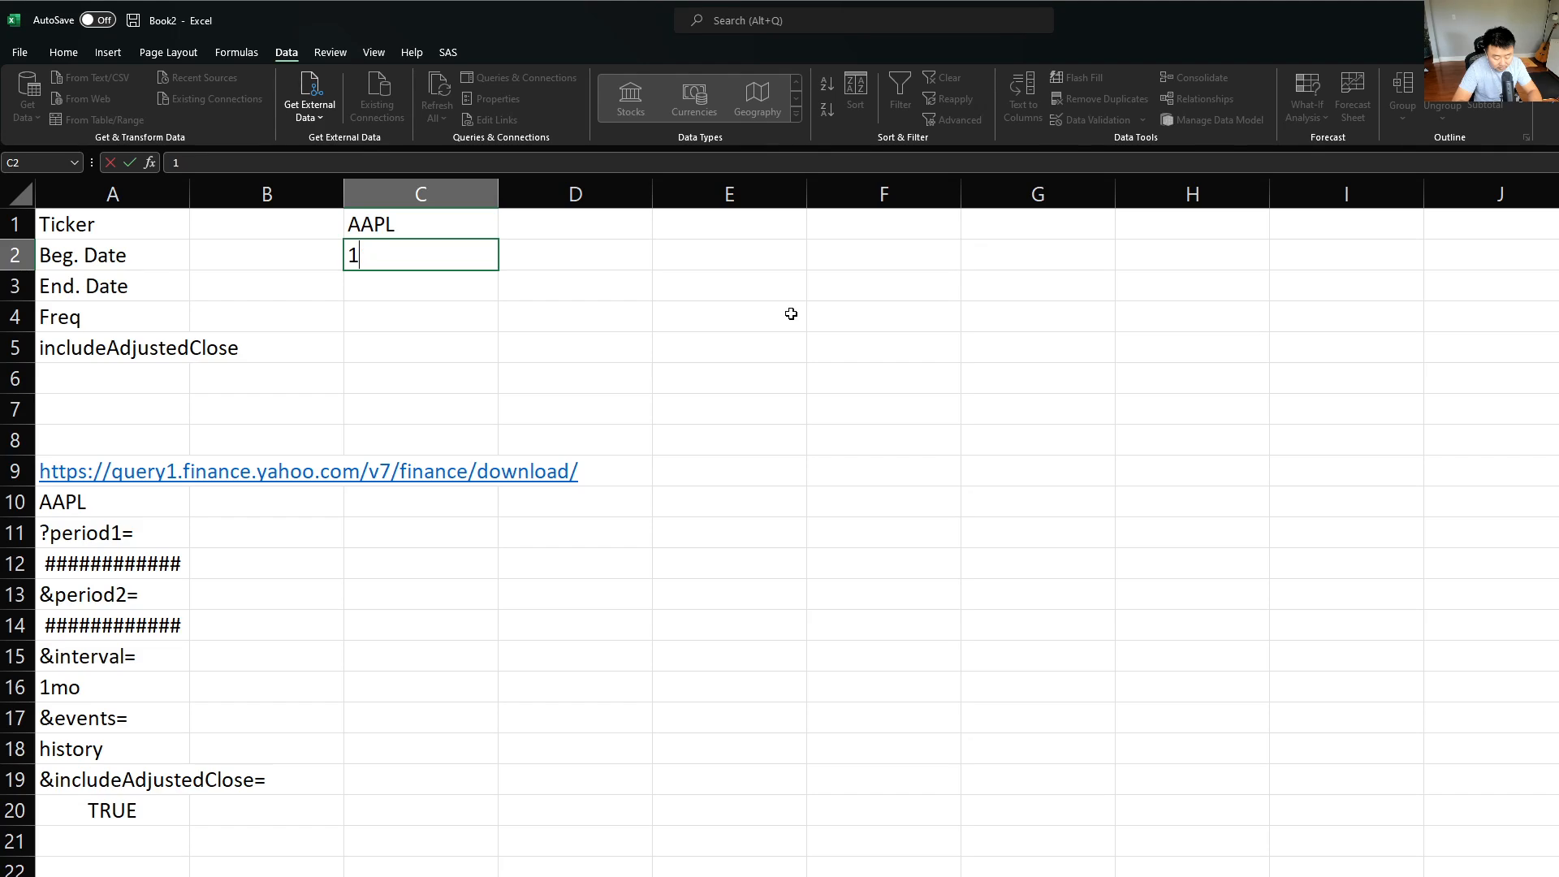
text(10/31)
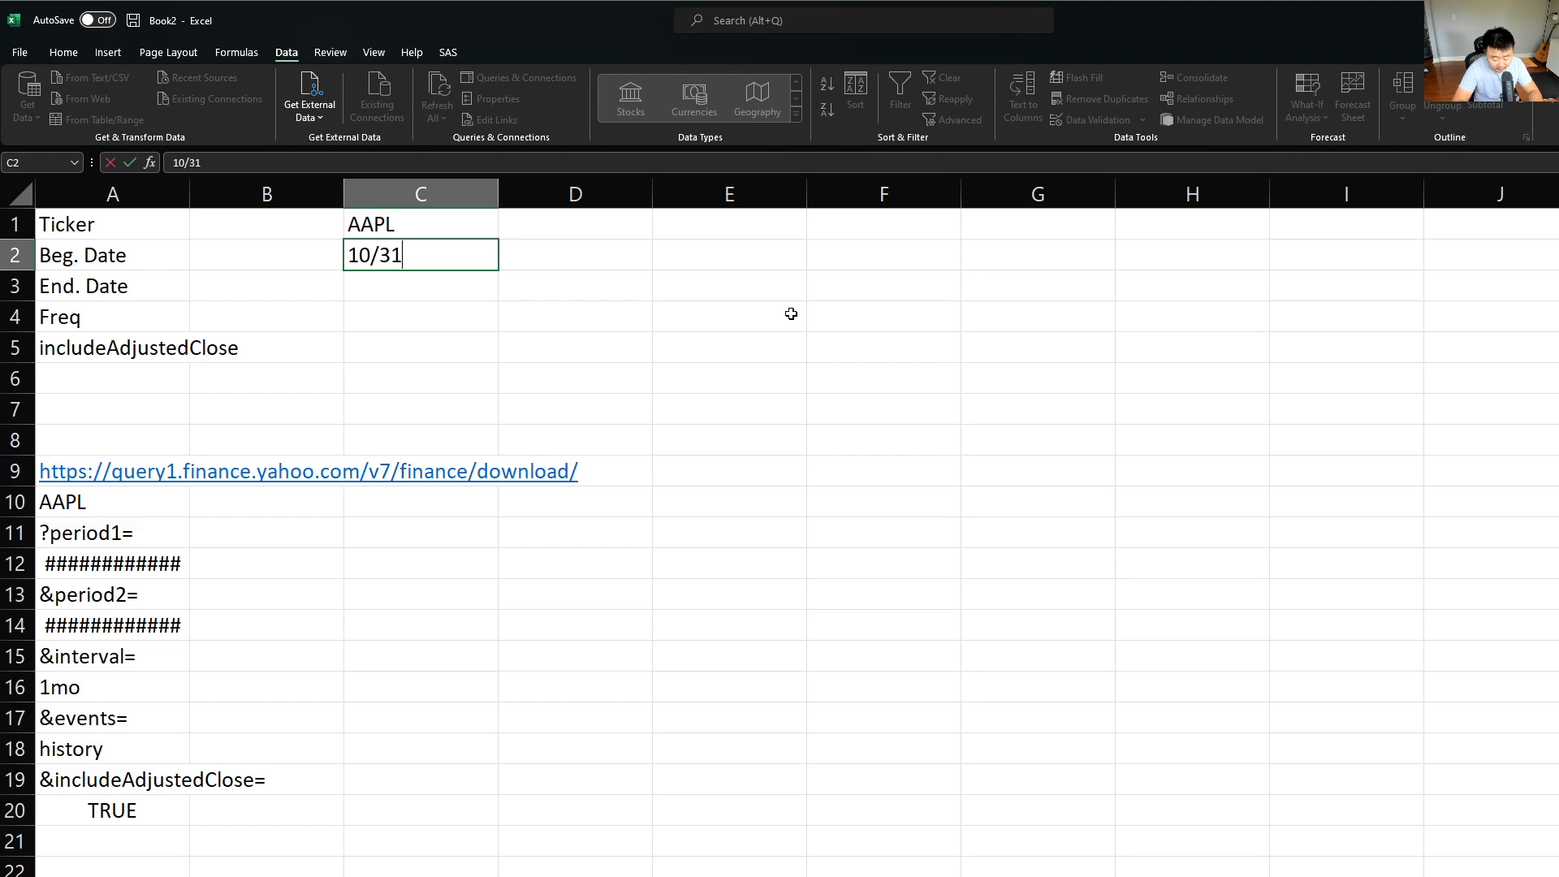
text(/2017)
key(Return)
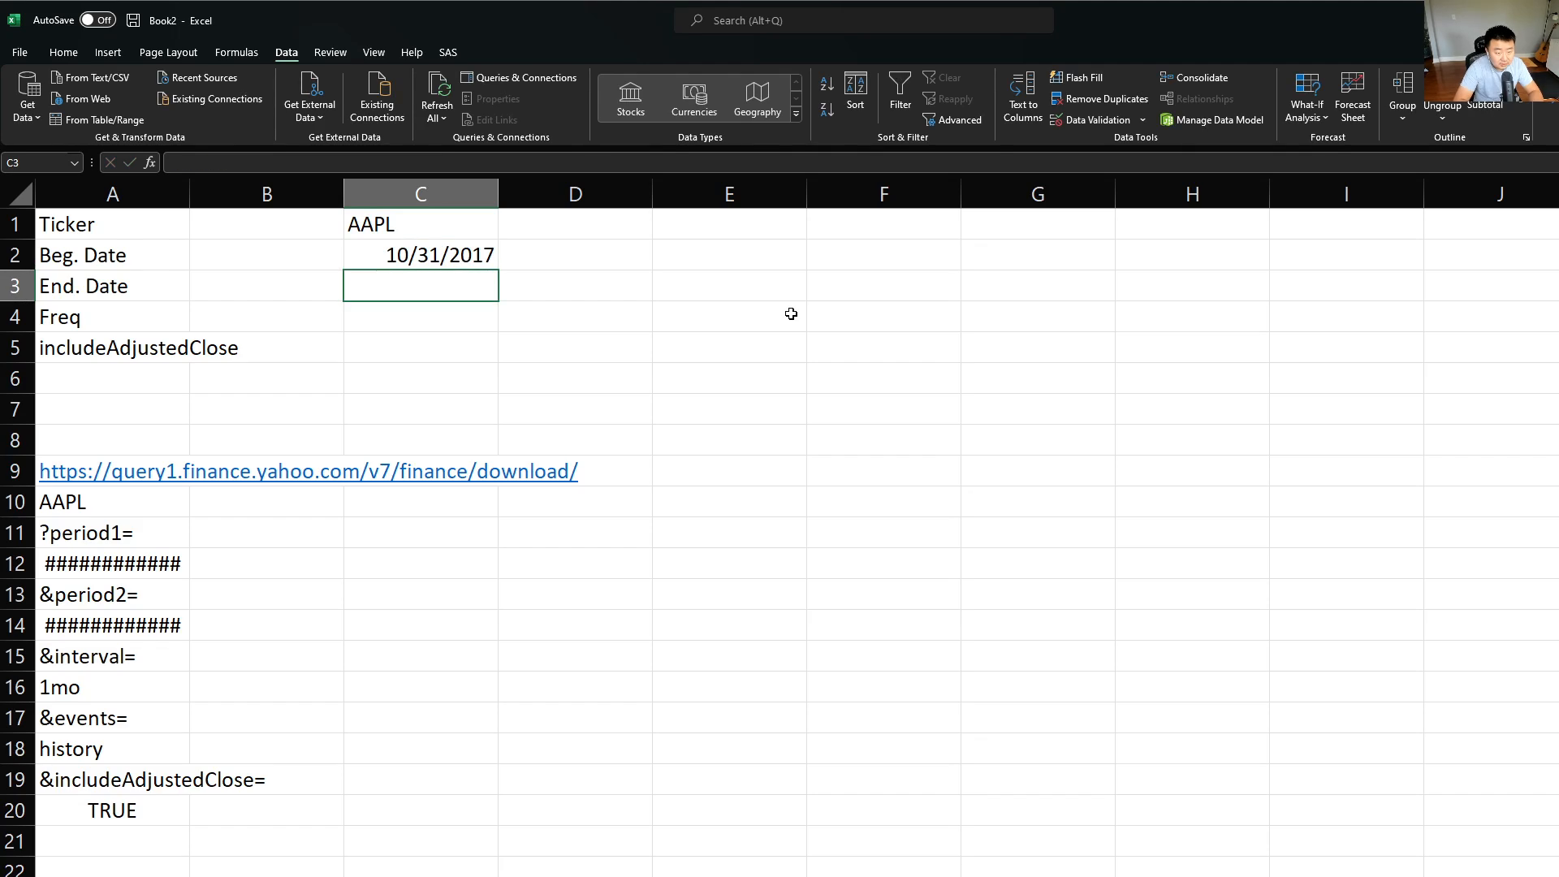
text(10)
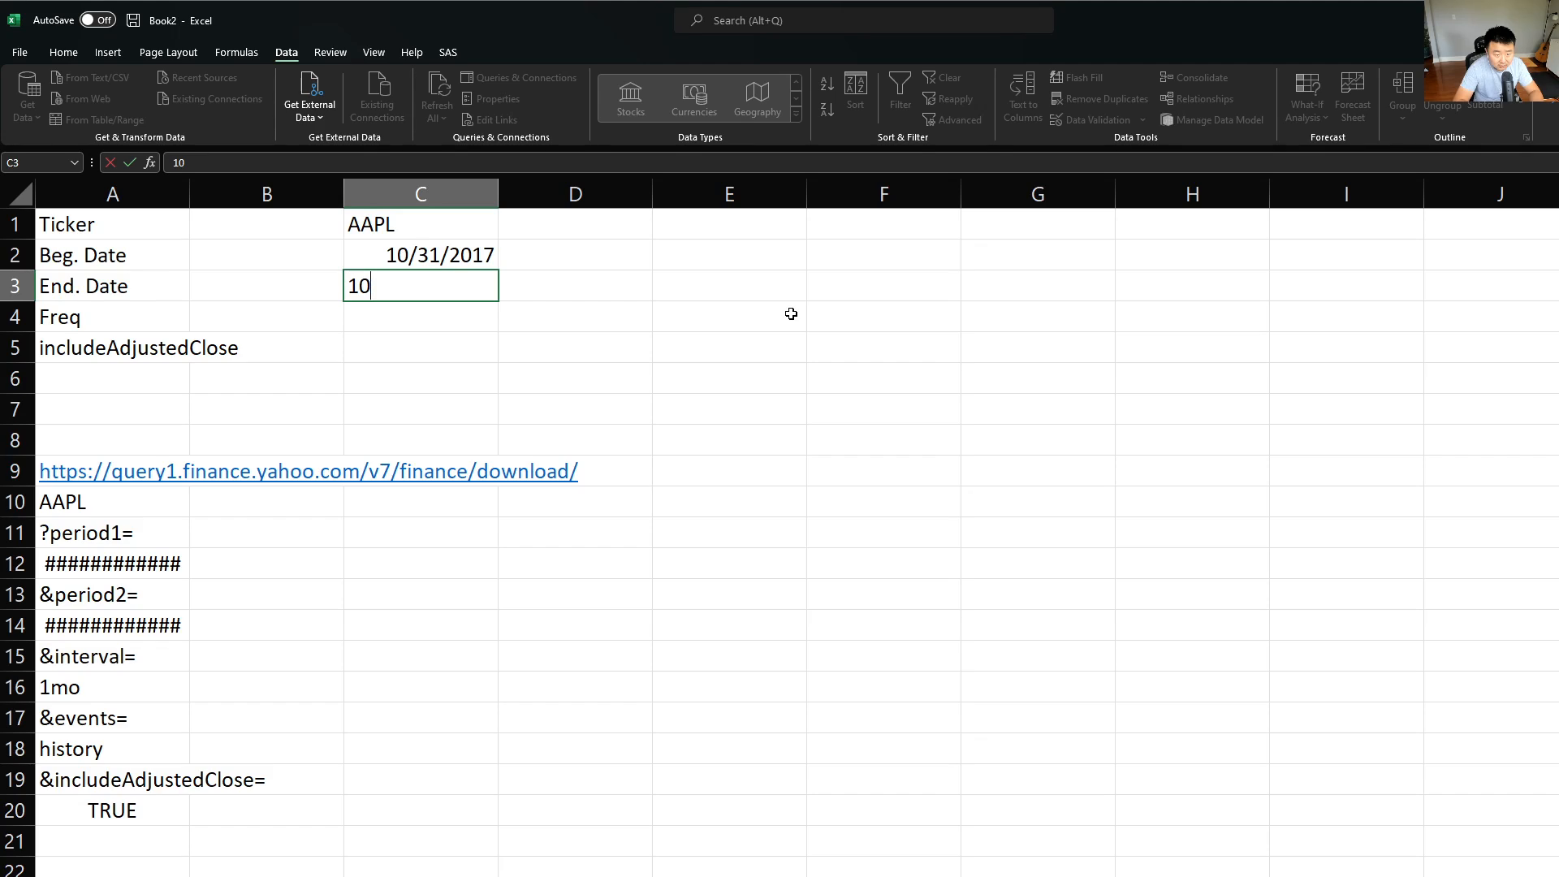
text(/31/2022)
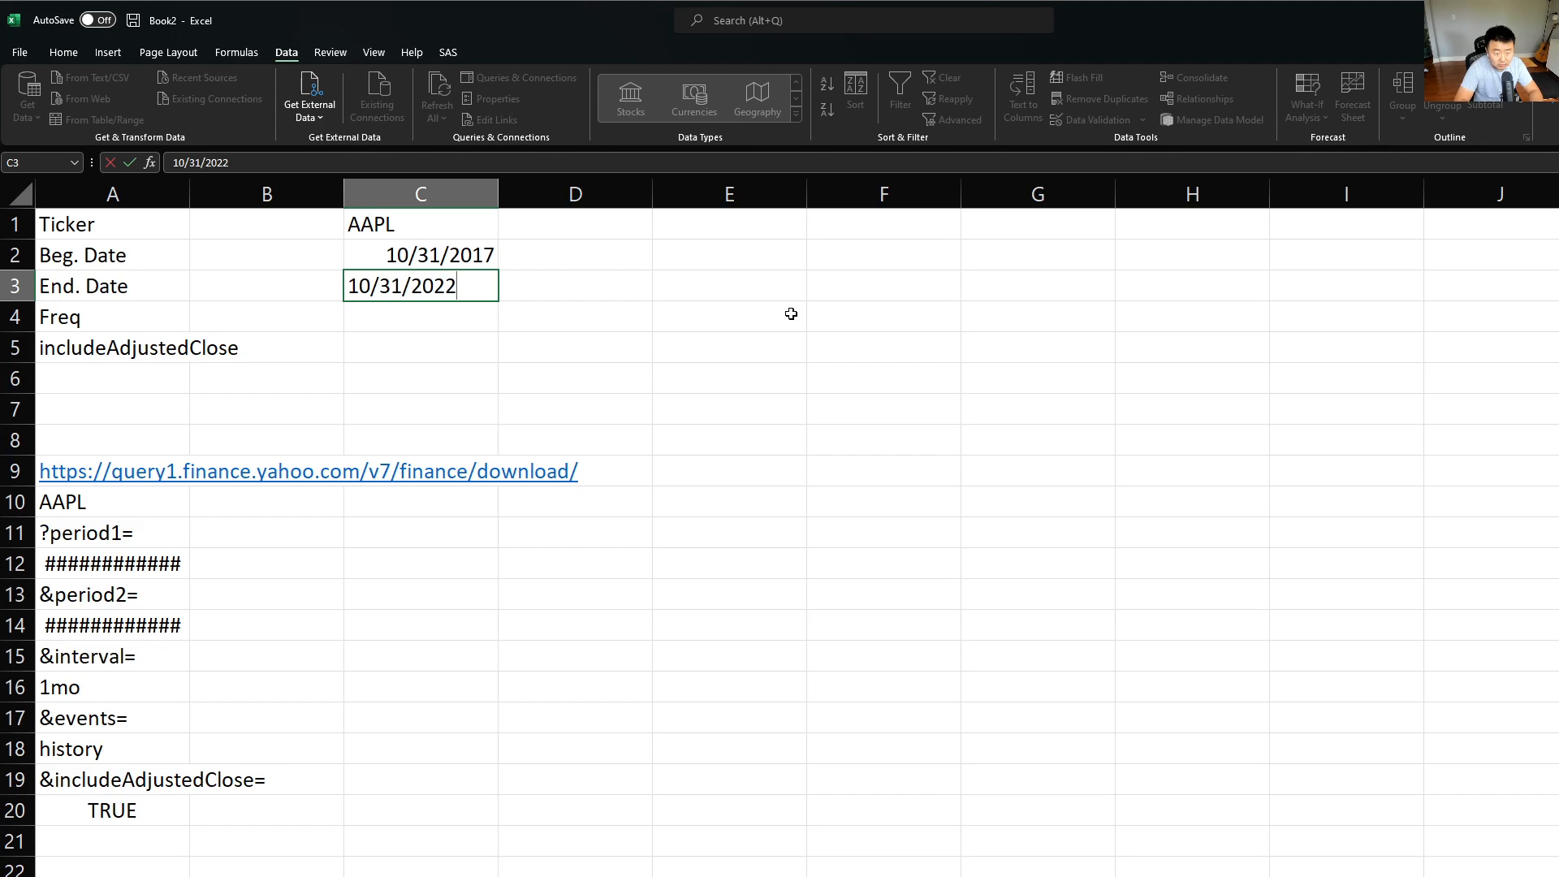
key(Return)
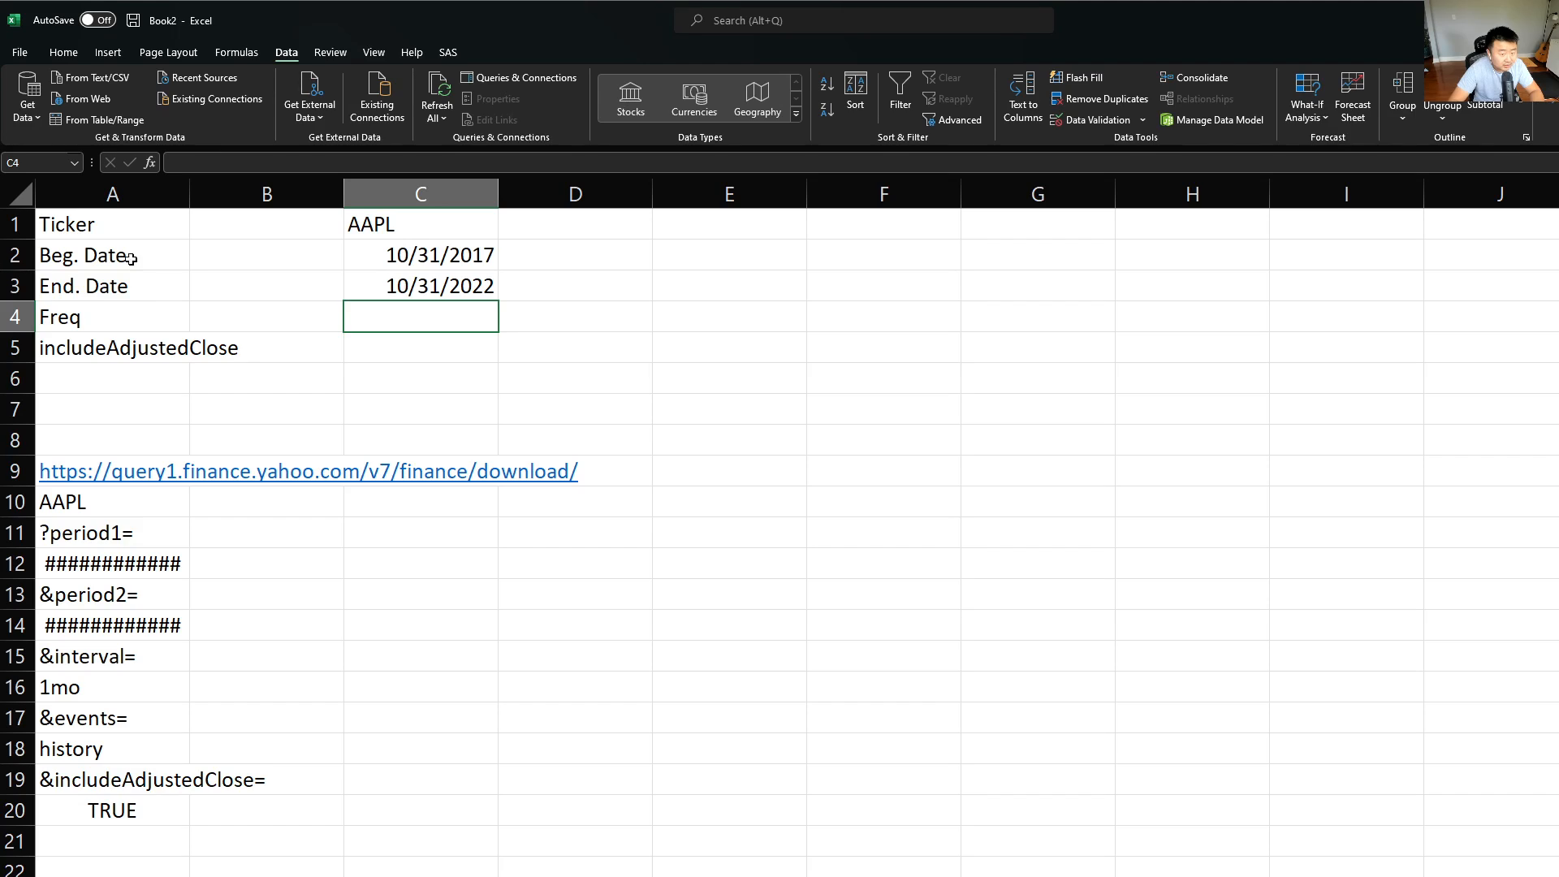
Check the dates and period values on the Yahoo Finance history page, and return to the beginning date in Excel
key(alt+Tab)
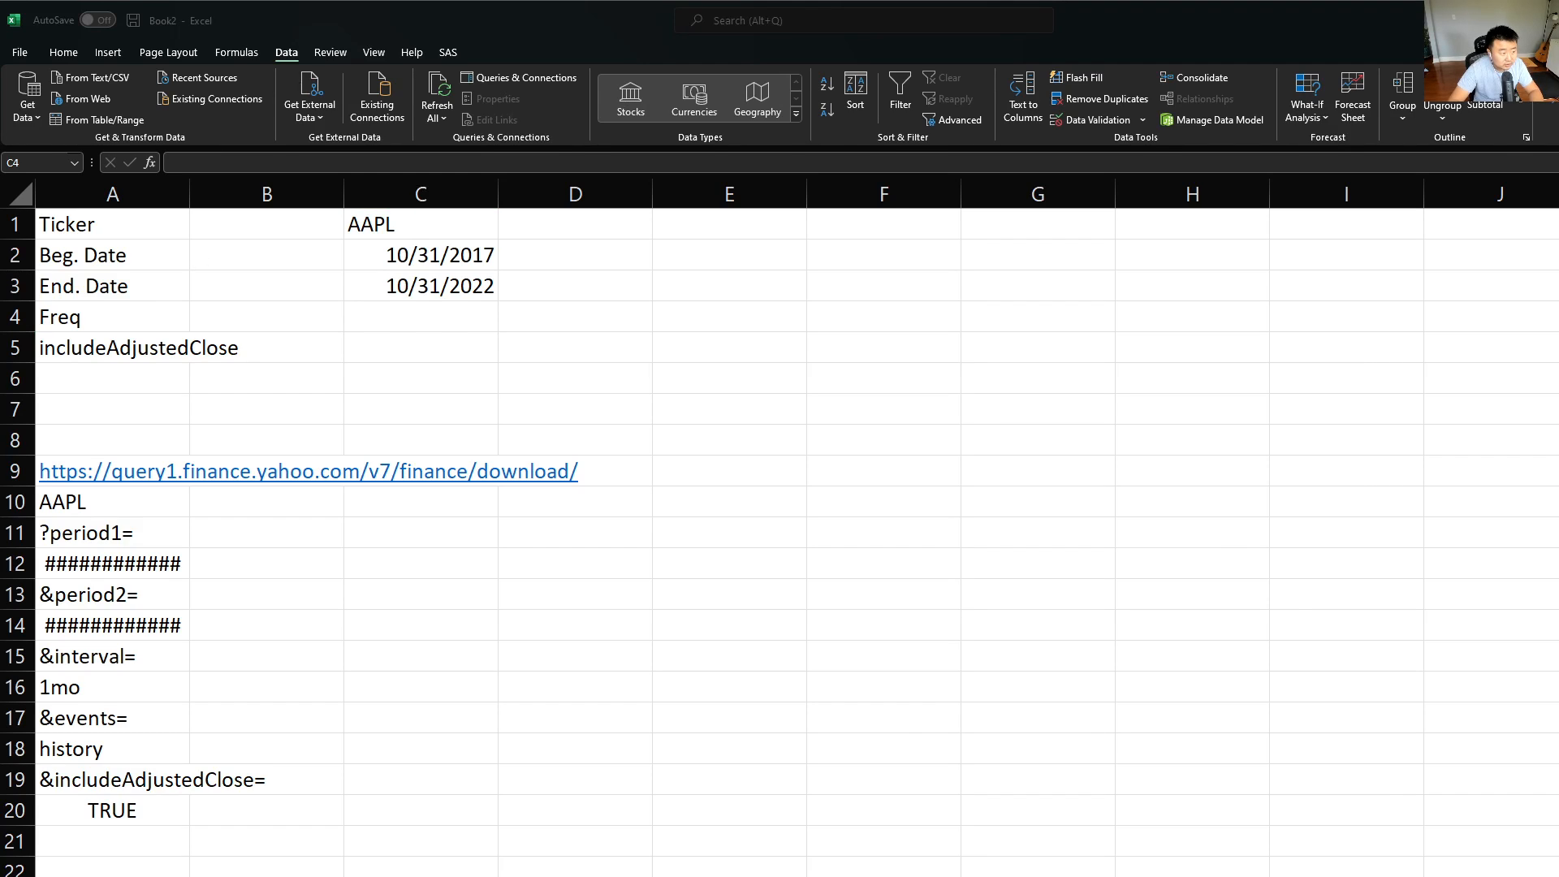
key(ctrl+w)
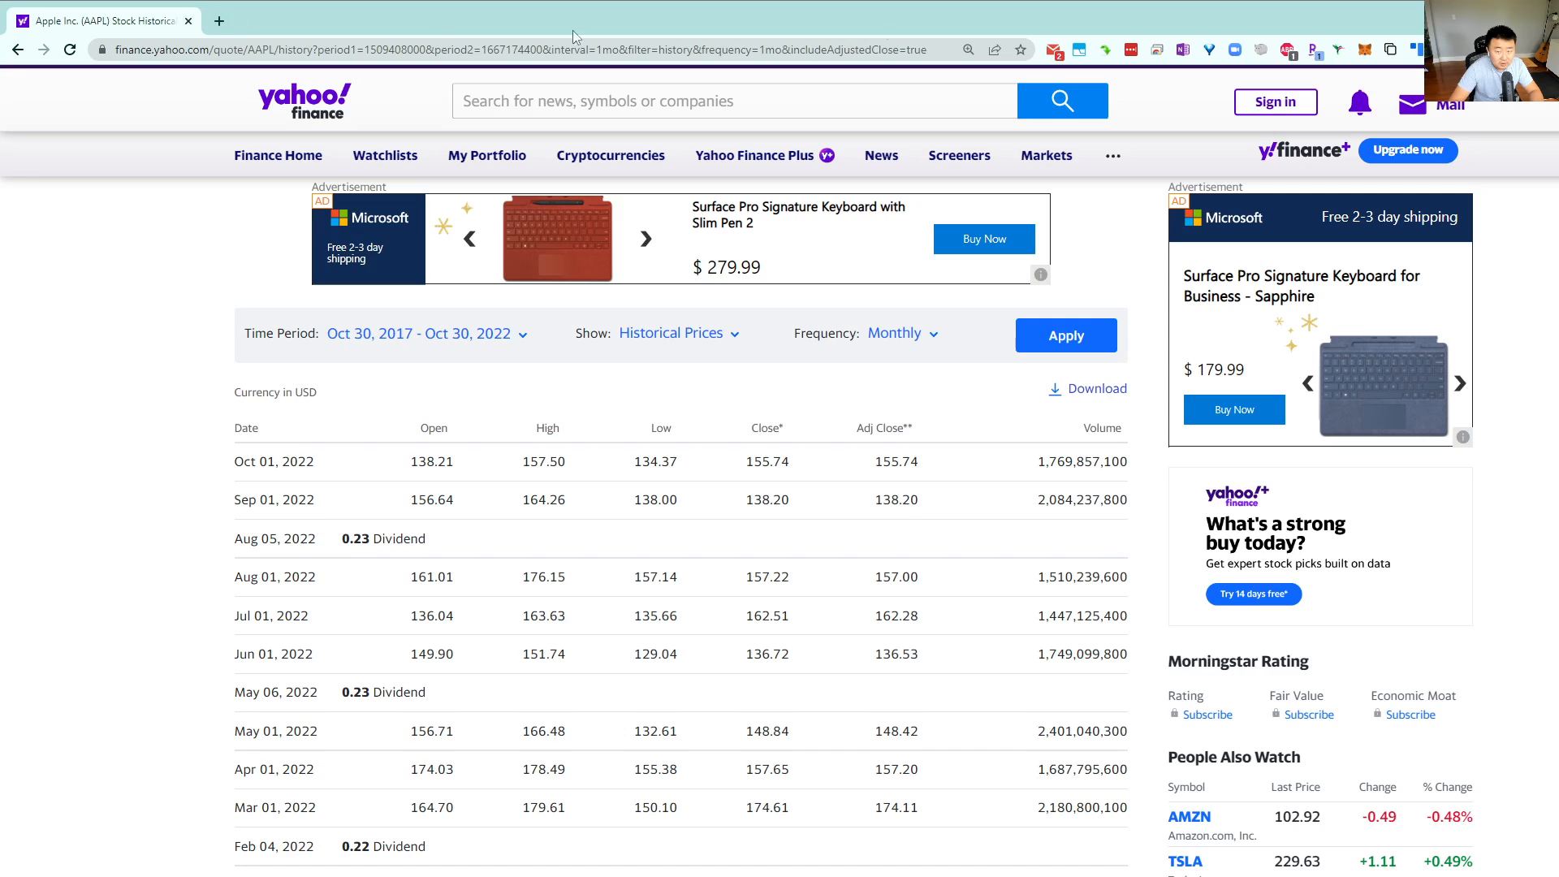
key(alt+Tab)
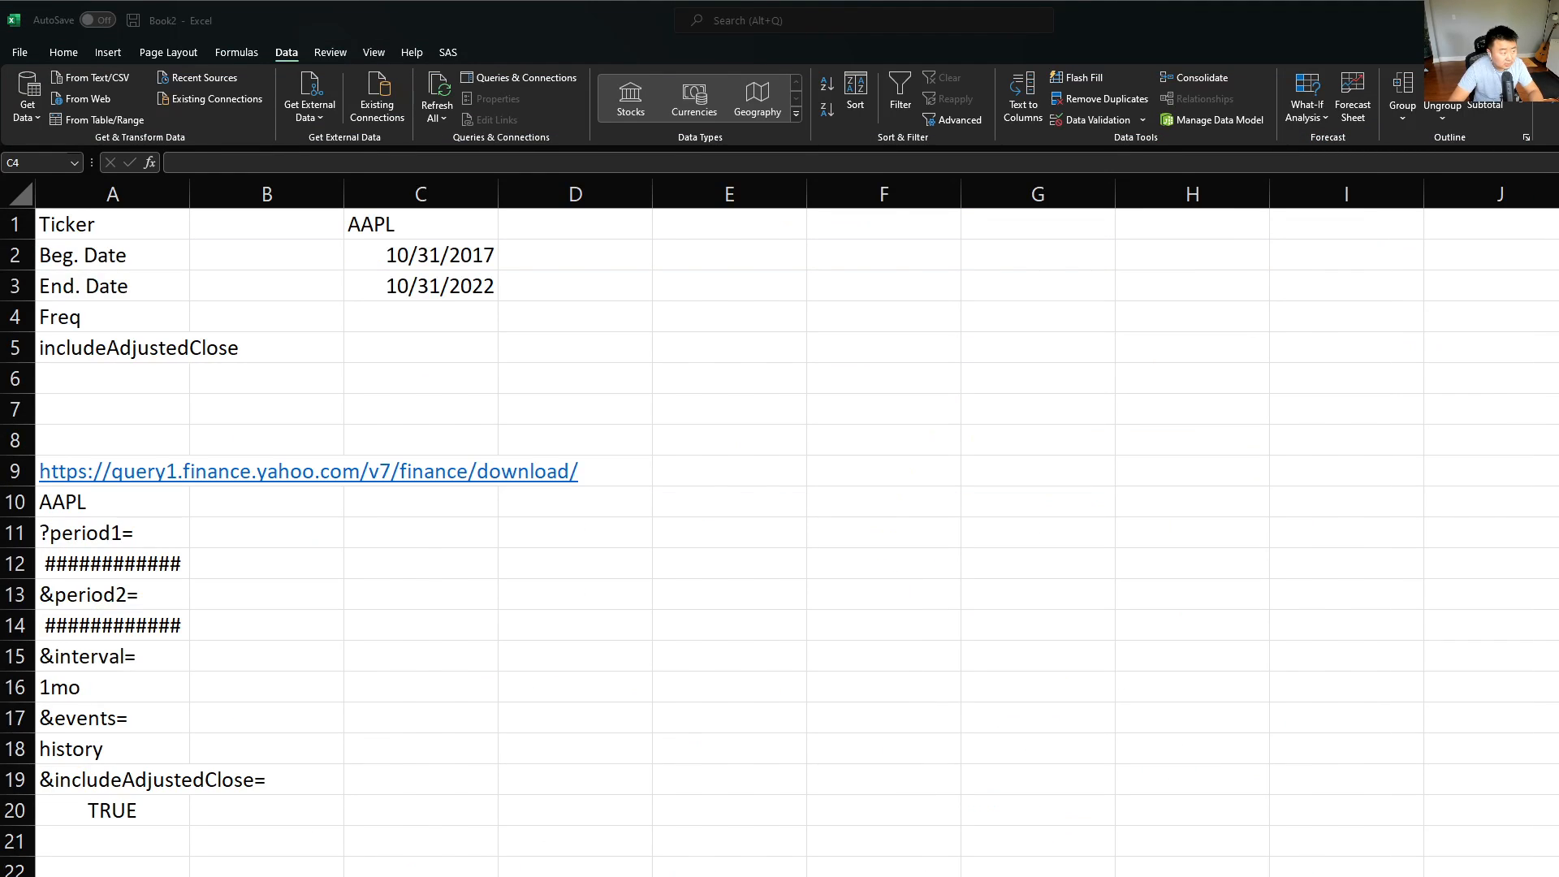
click(449, 254)
Change the number format of the period values in A12 and A14 to General
click(147, 551)
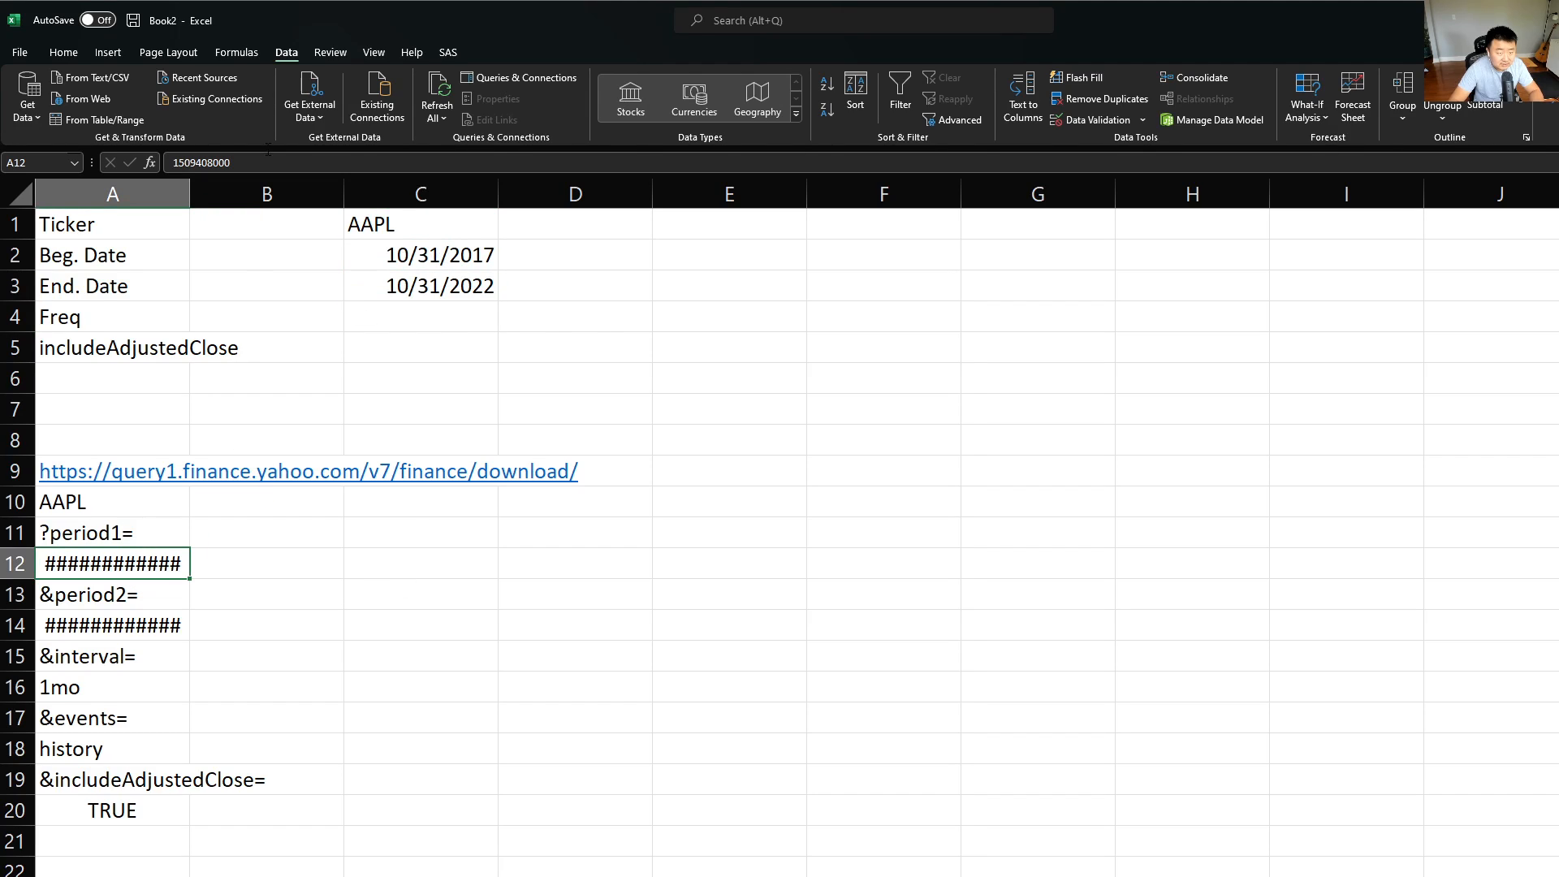
click(63, 52)
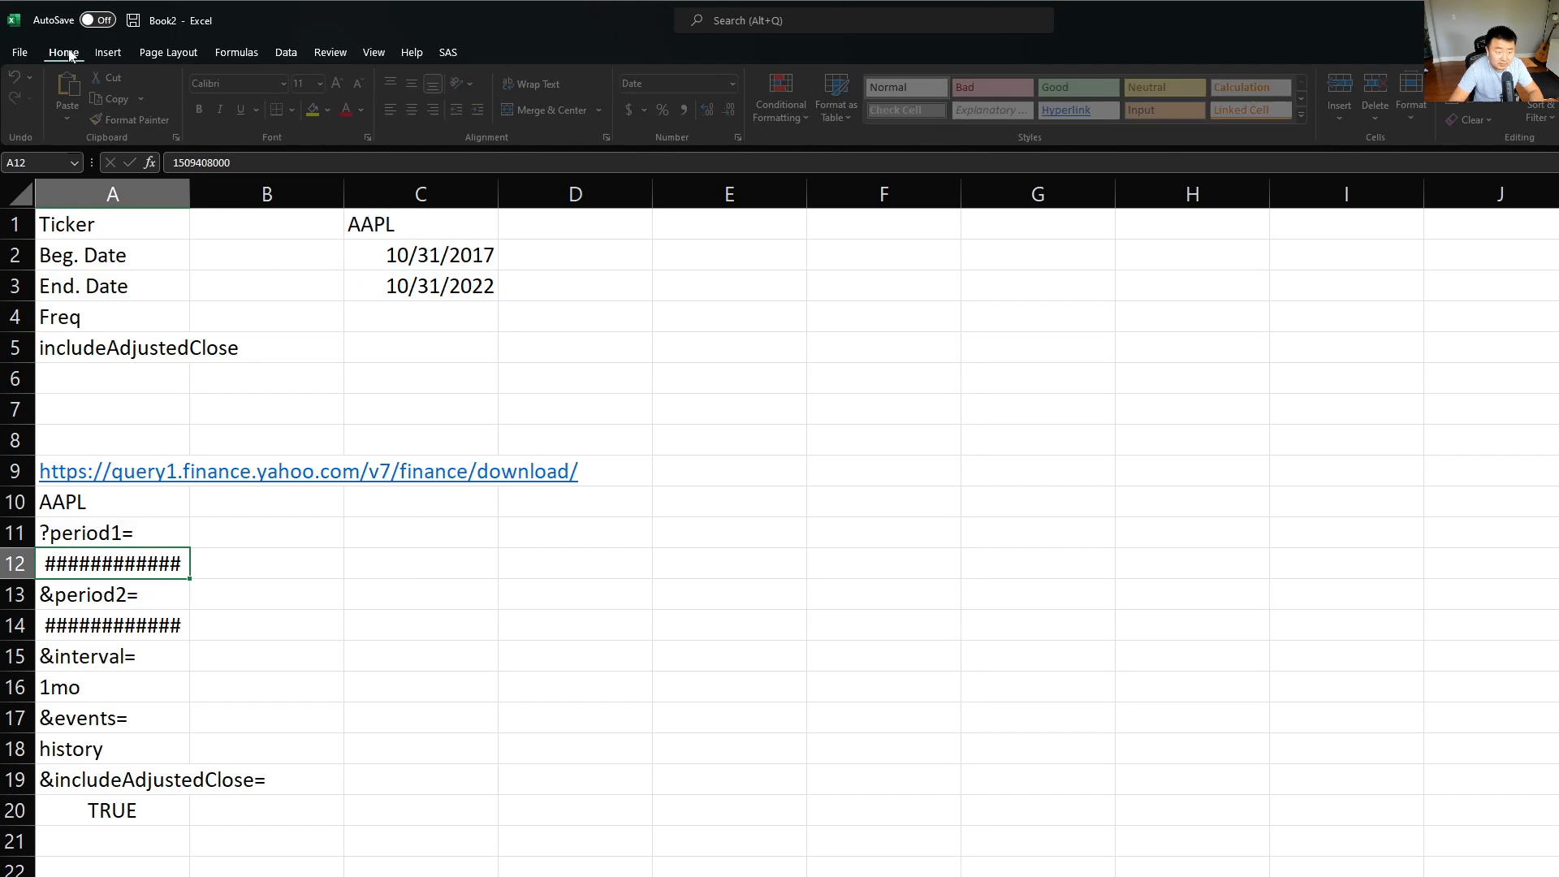
click(738, 83)
click(723, 94)
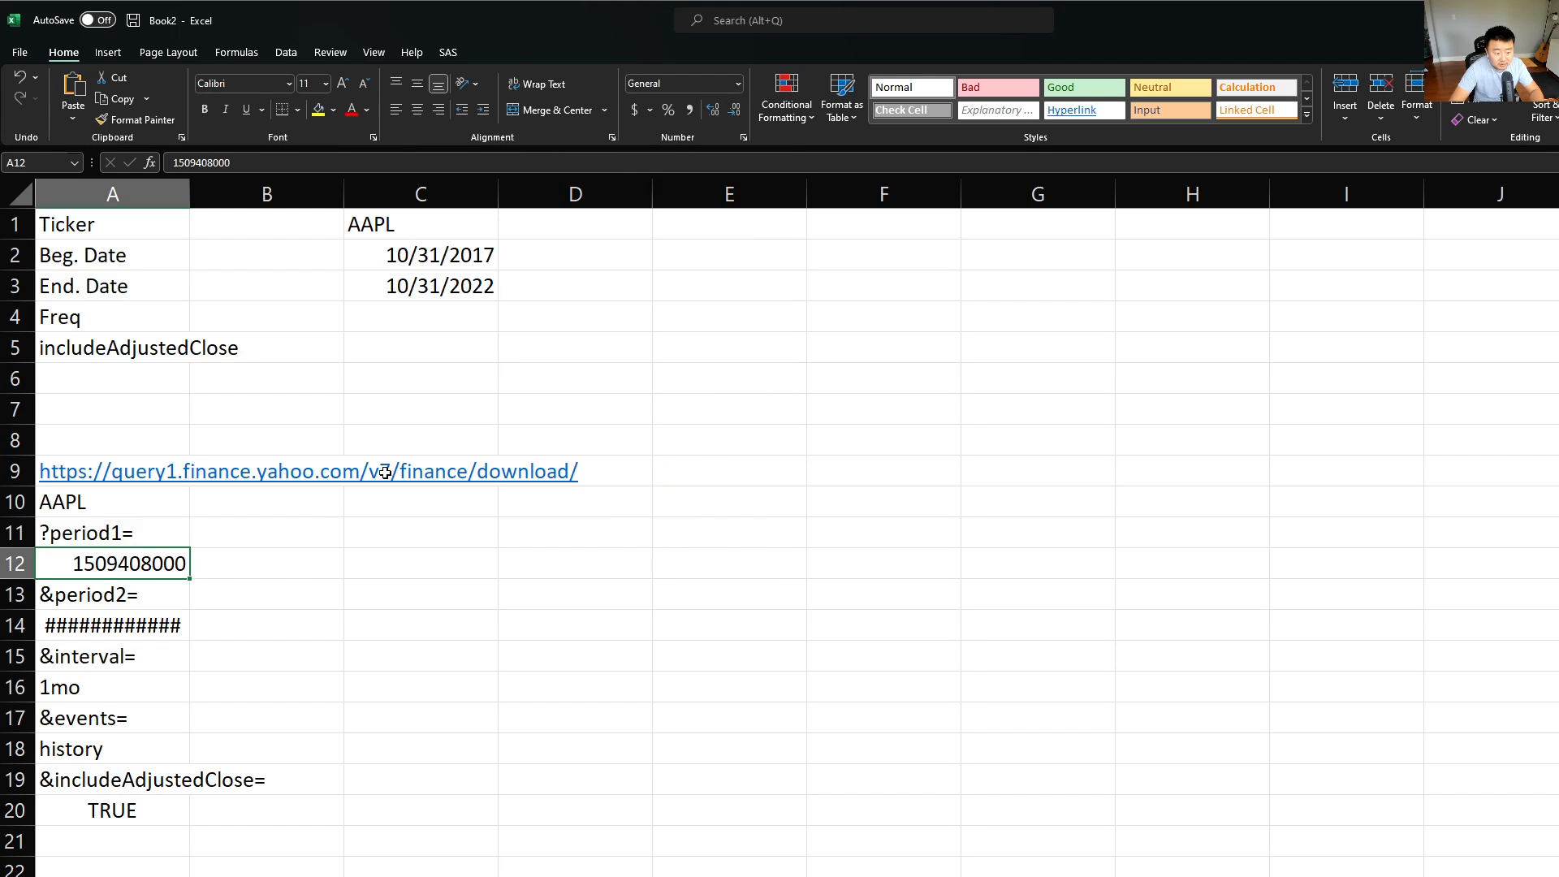
click(170, 622)
click(738, 83)
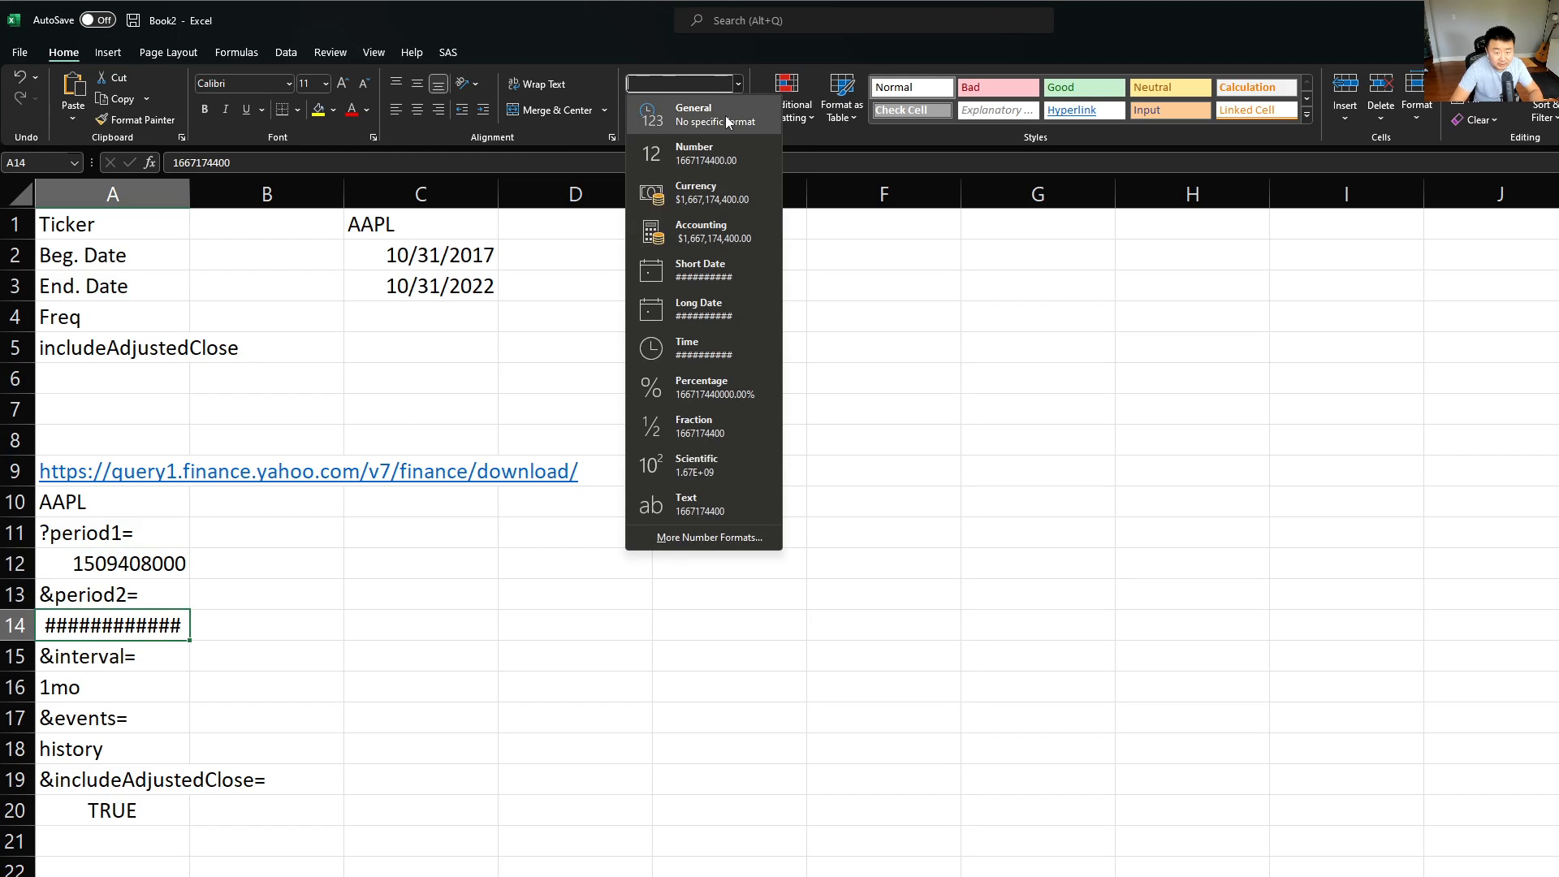
click(726, 121)
Compare the period1 value in A12 with the beginning date in C2
click(147, 567)
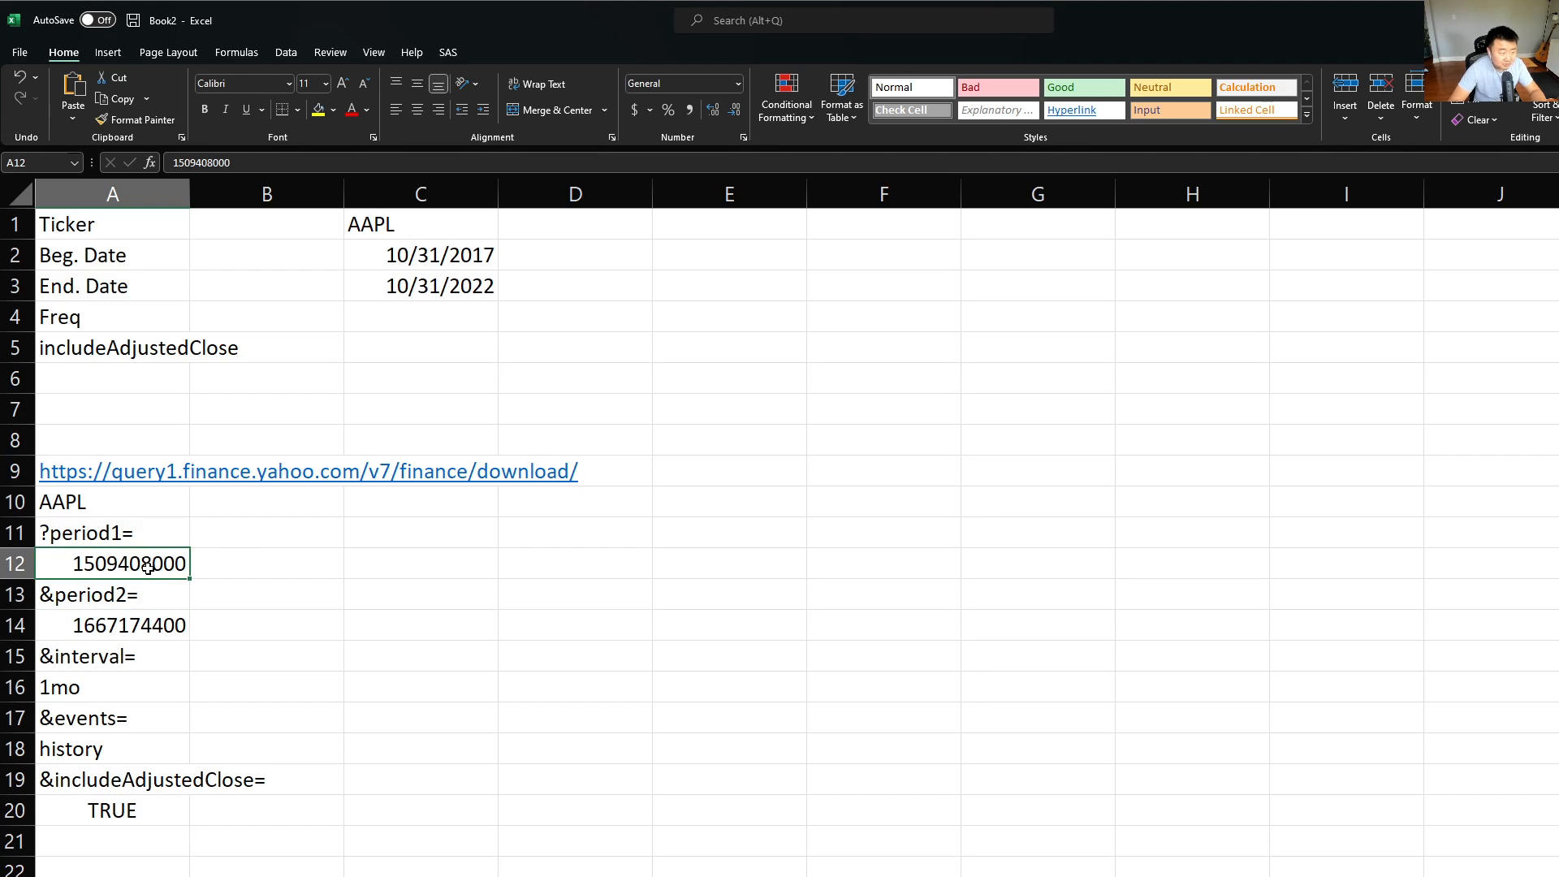
key(alt+Tab)
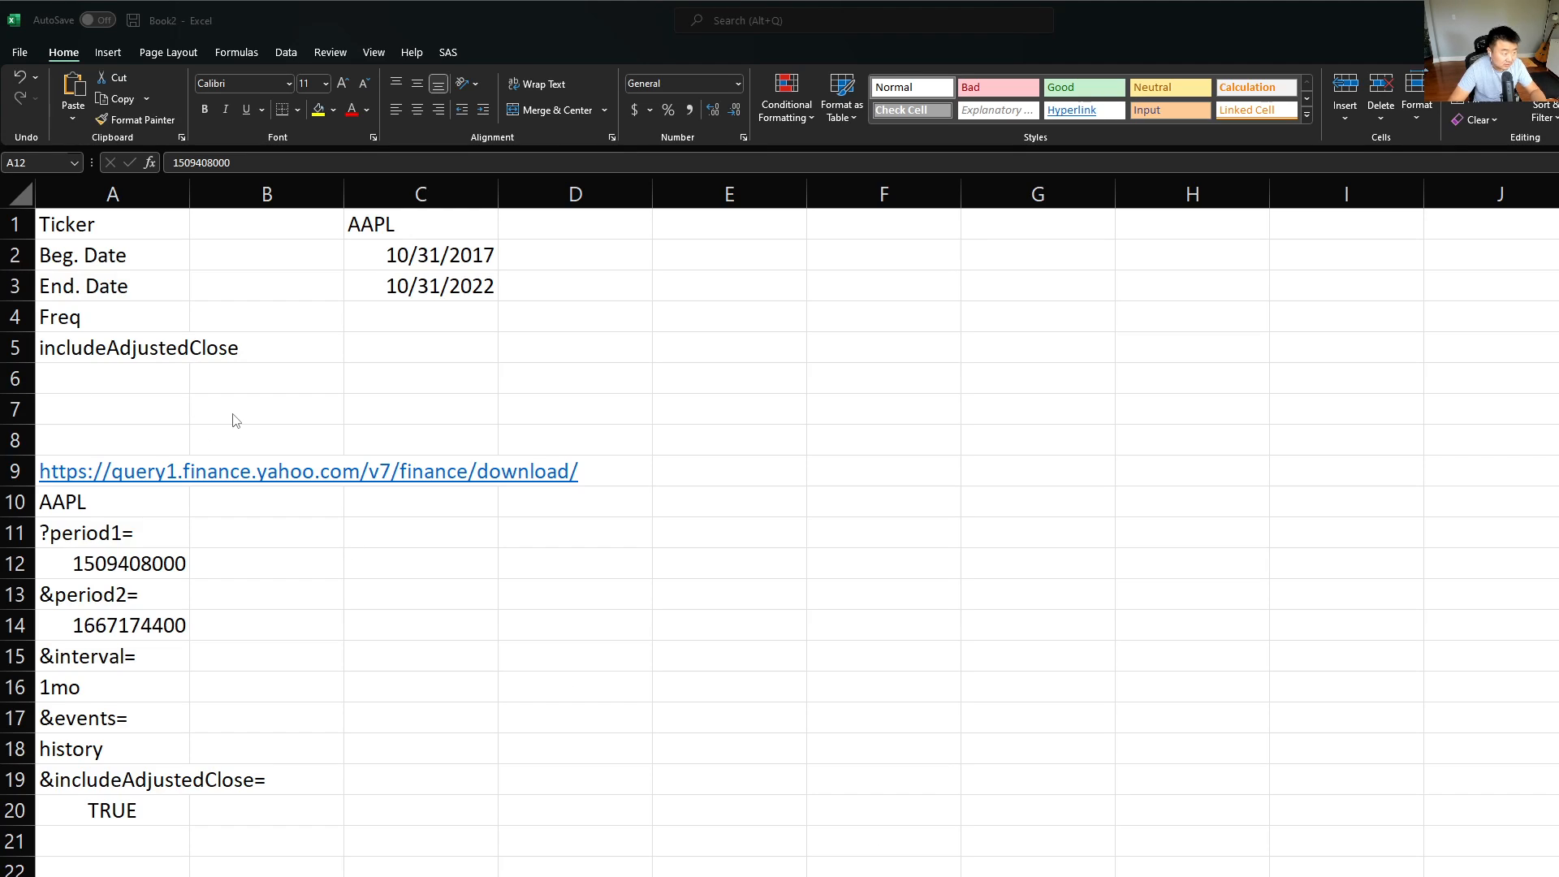
click(492, 248)
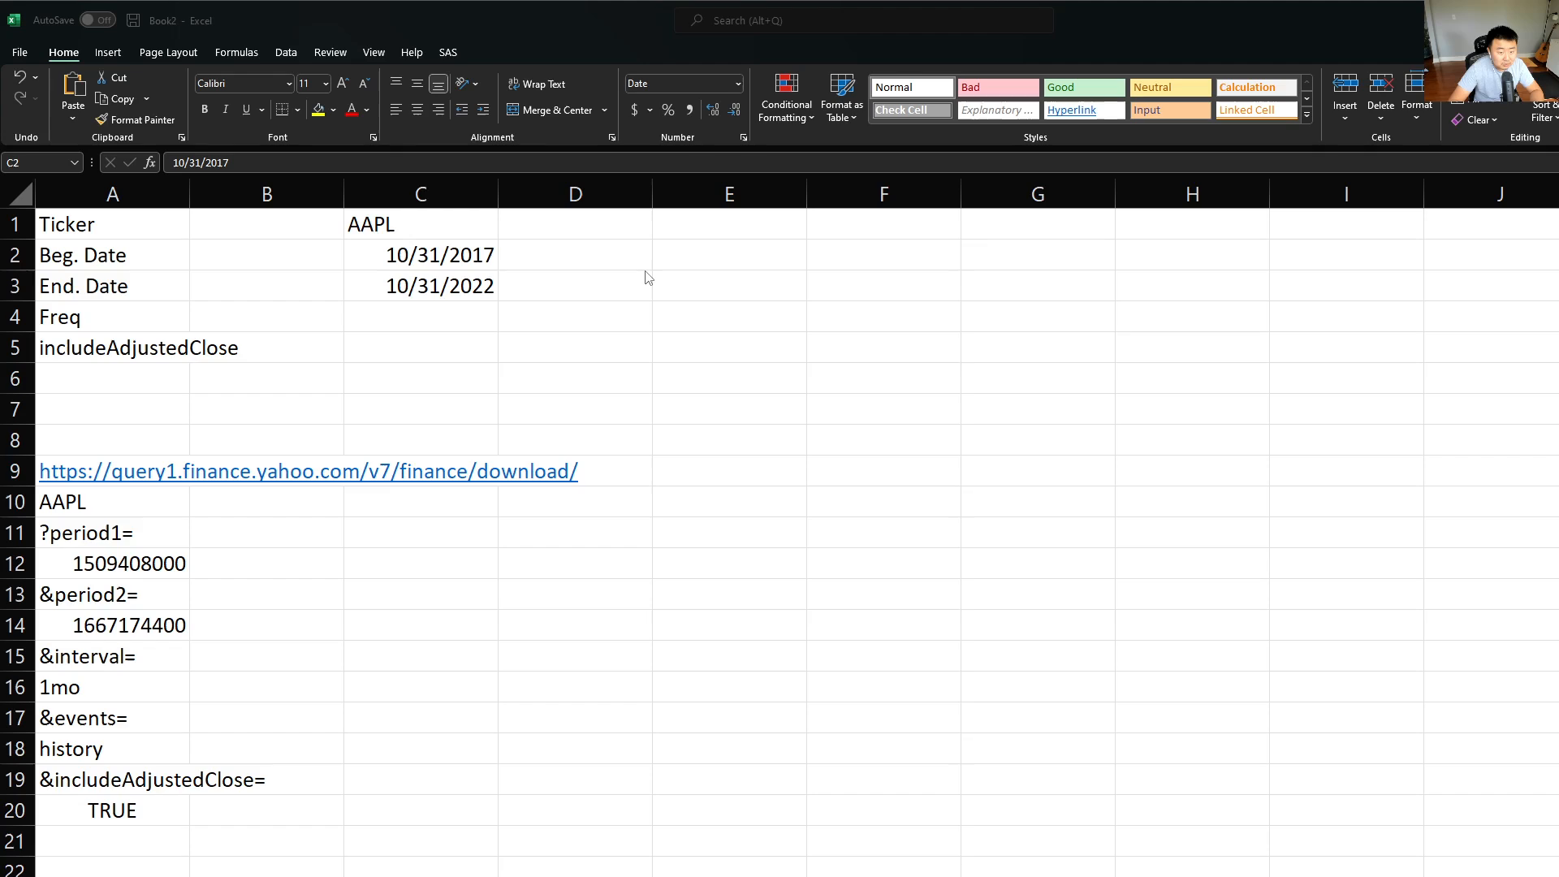
Enter the formula =(C2-DATE(1970,1,1))*86400 in D2 to convert the beginning date to a Unix timestamp
click(603, 258)
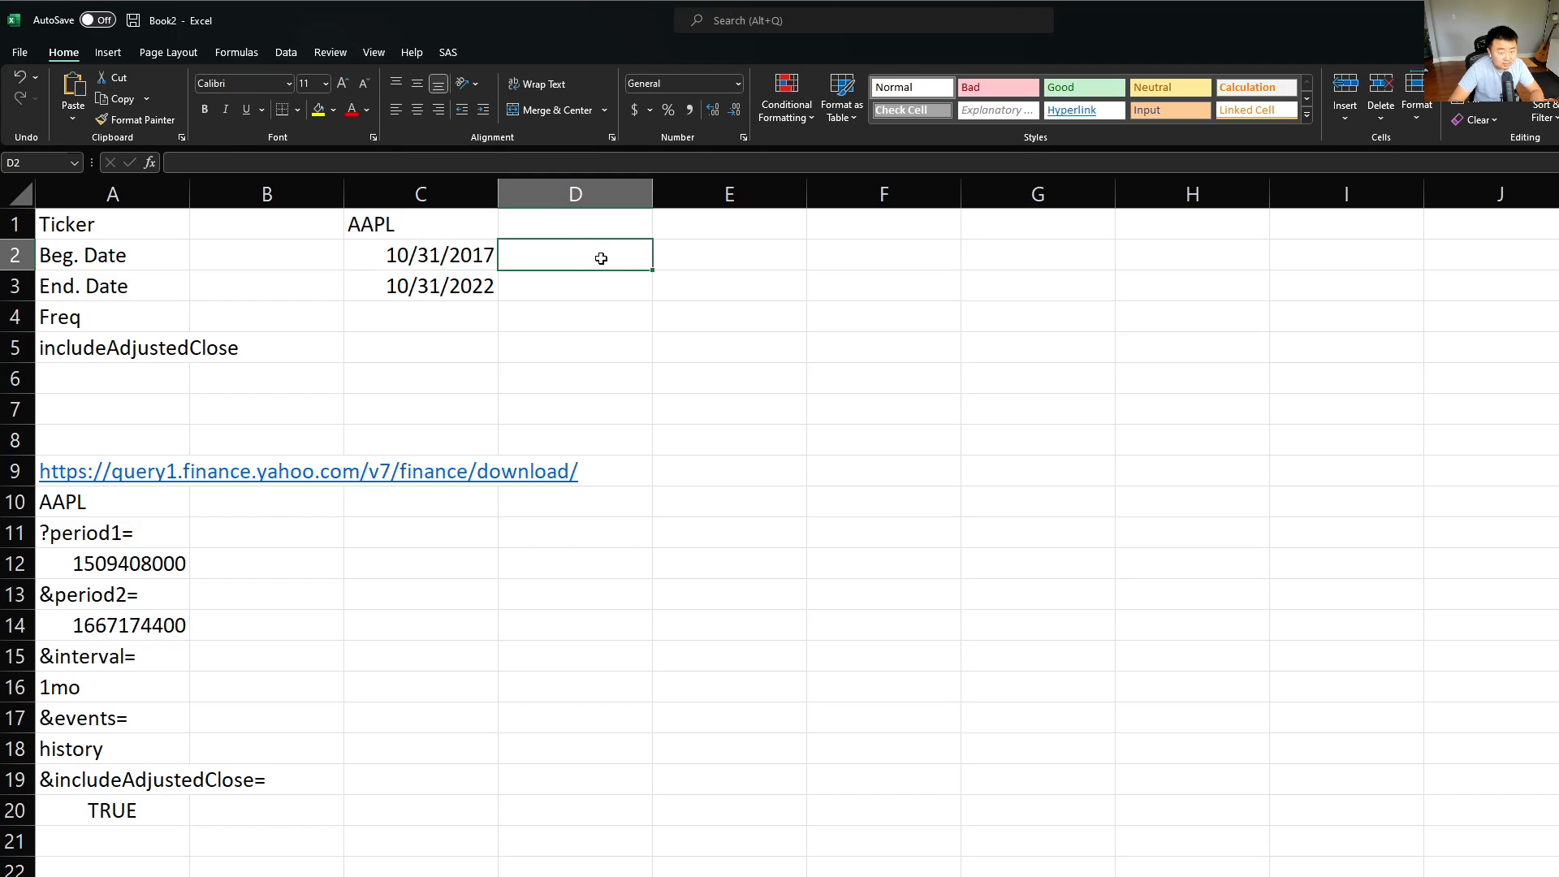
double_click(603, 258)
text(=)
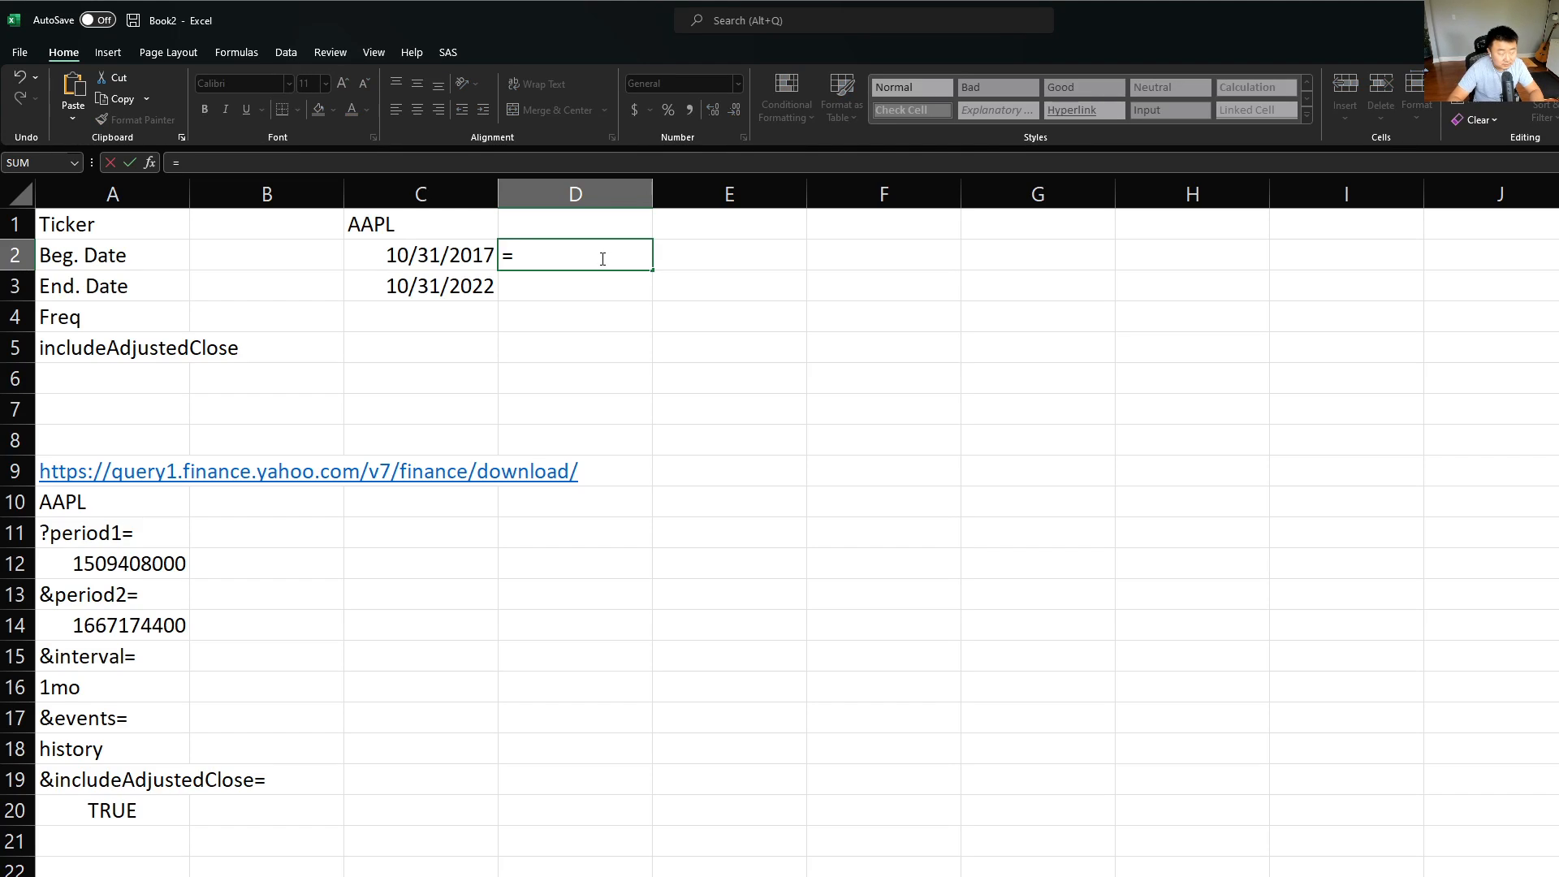
text(()
key(Left)
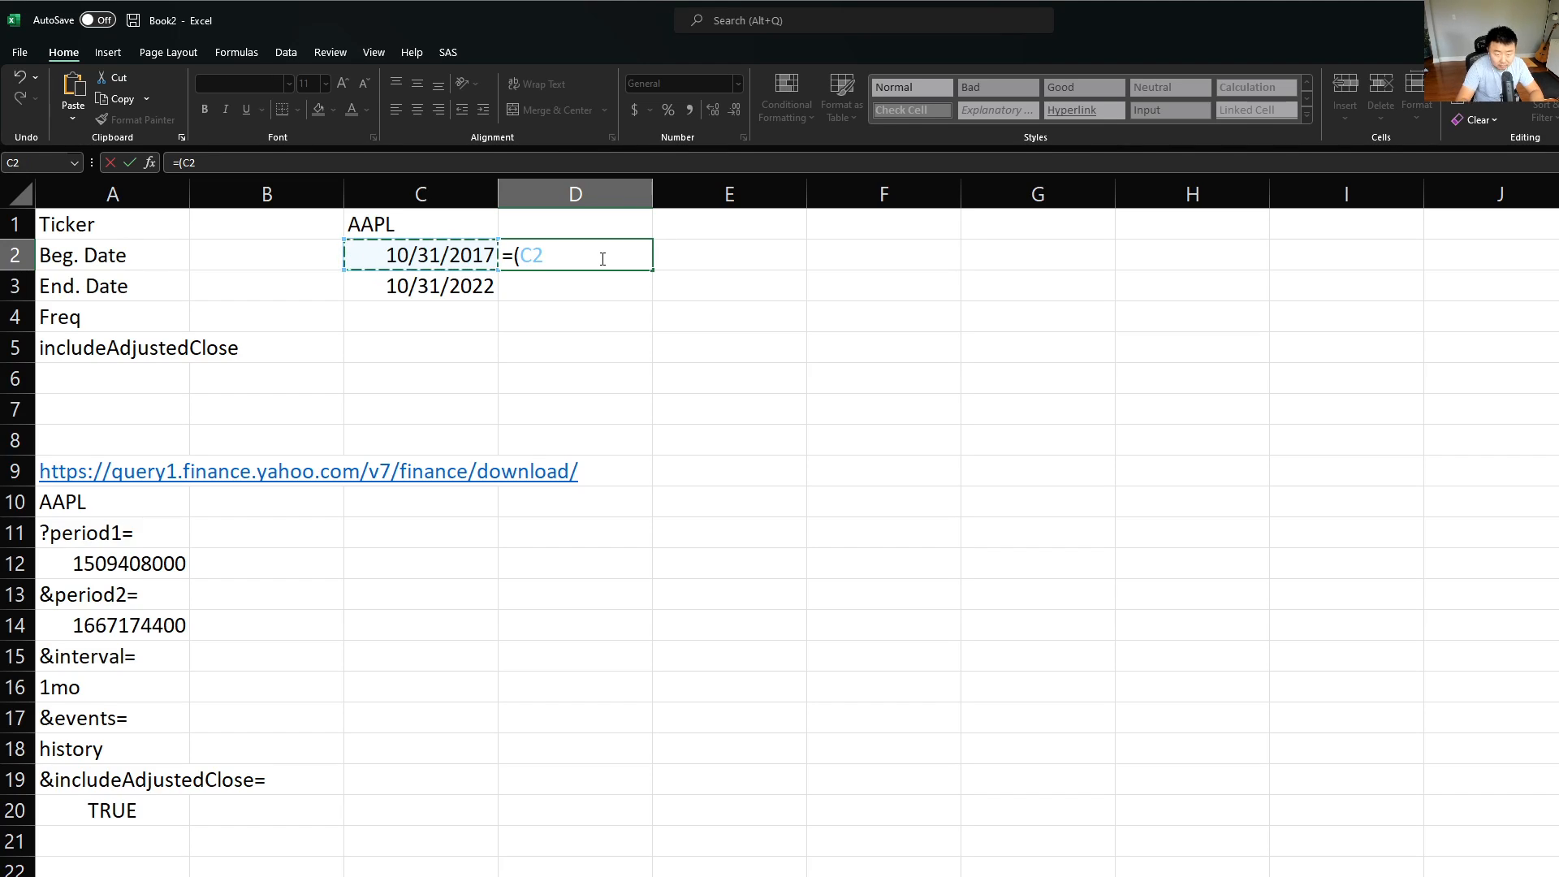
text(-DATE()
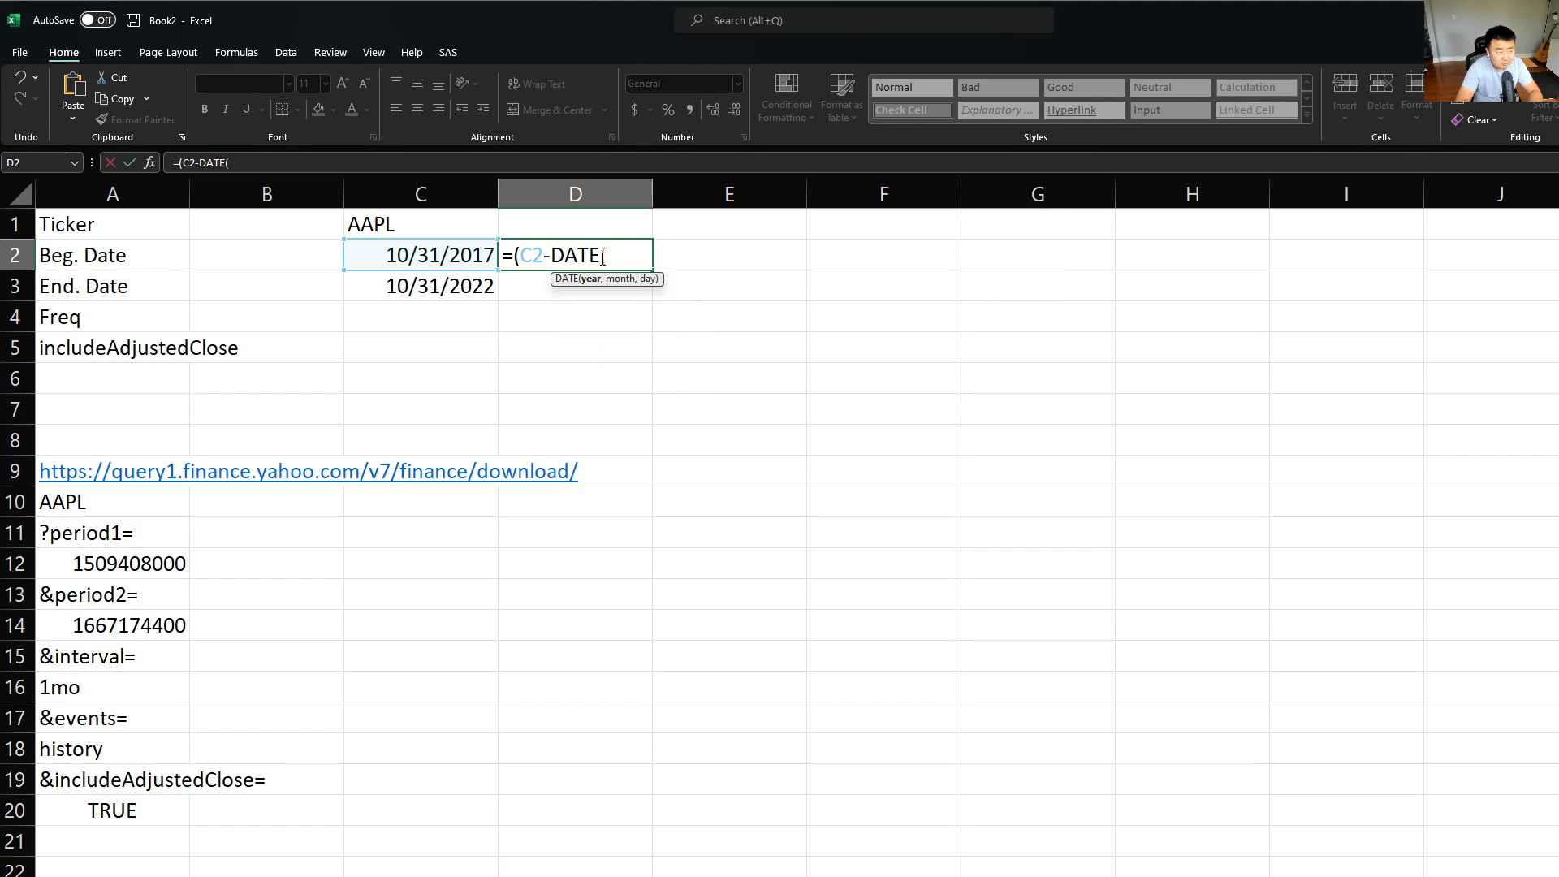
text(1970)
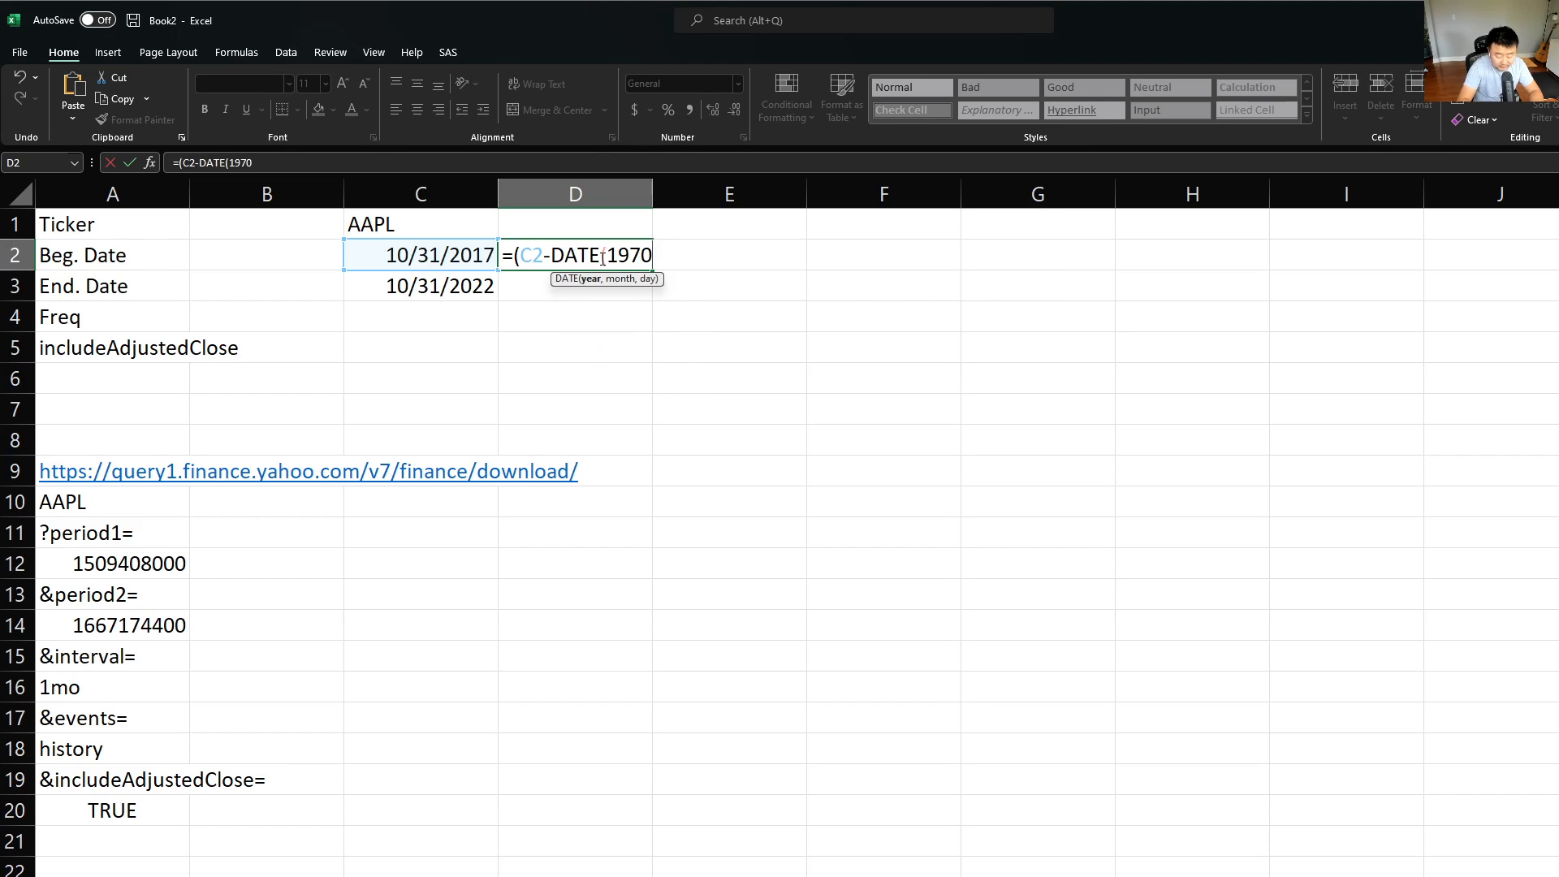
text(,1,1))
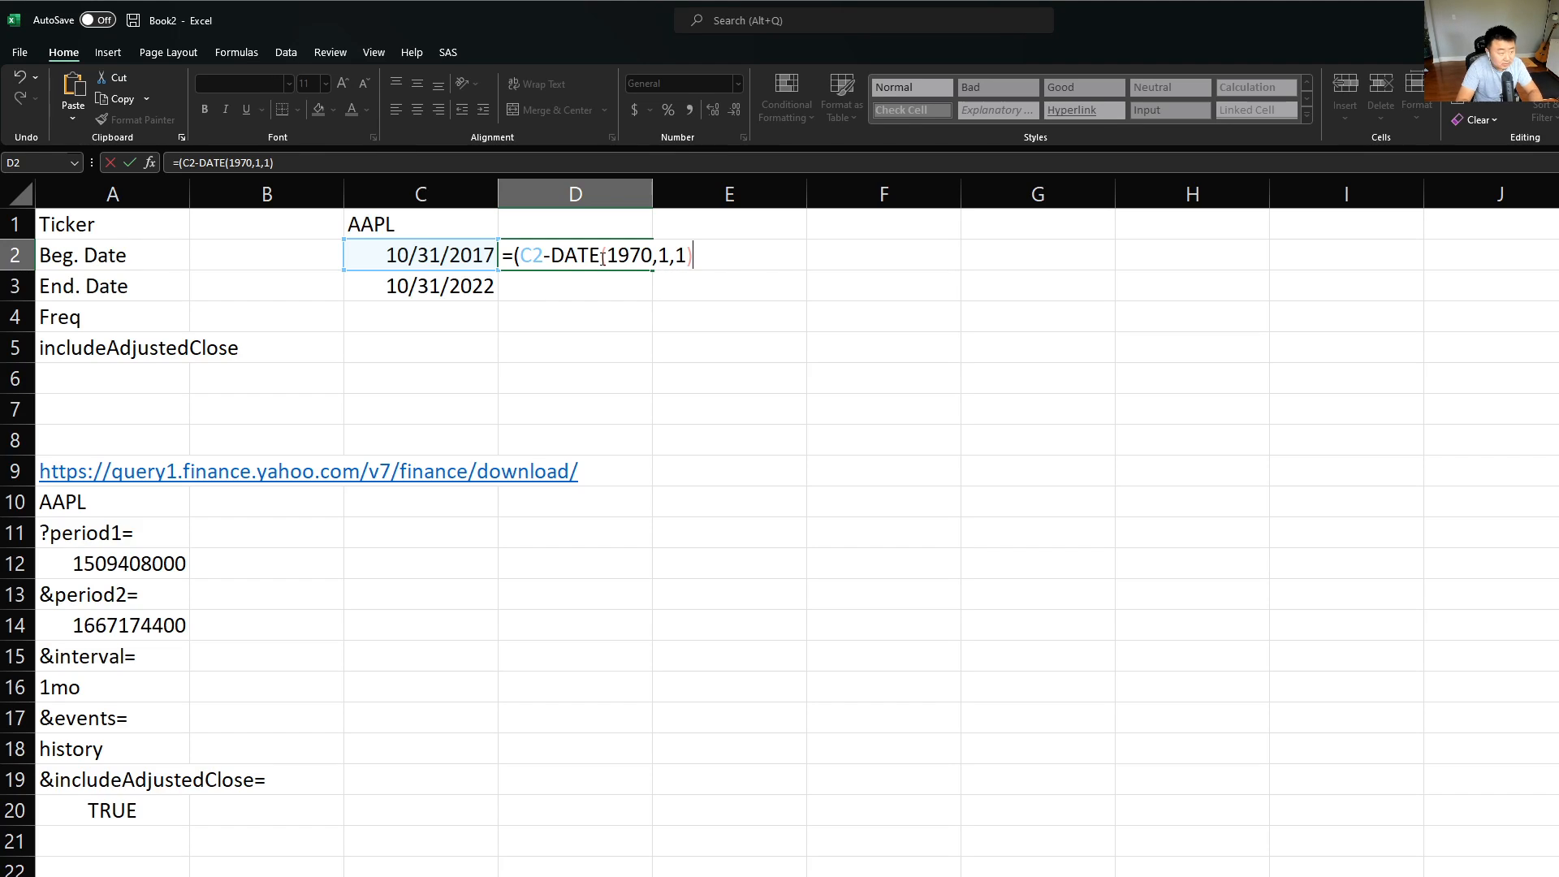
text())
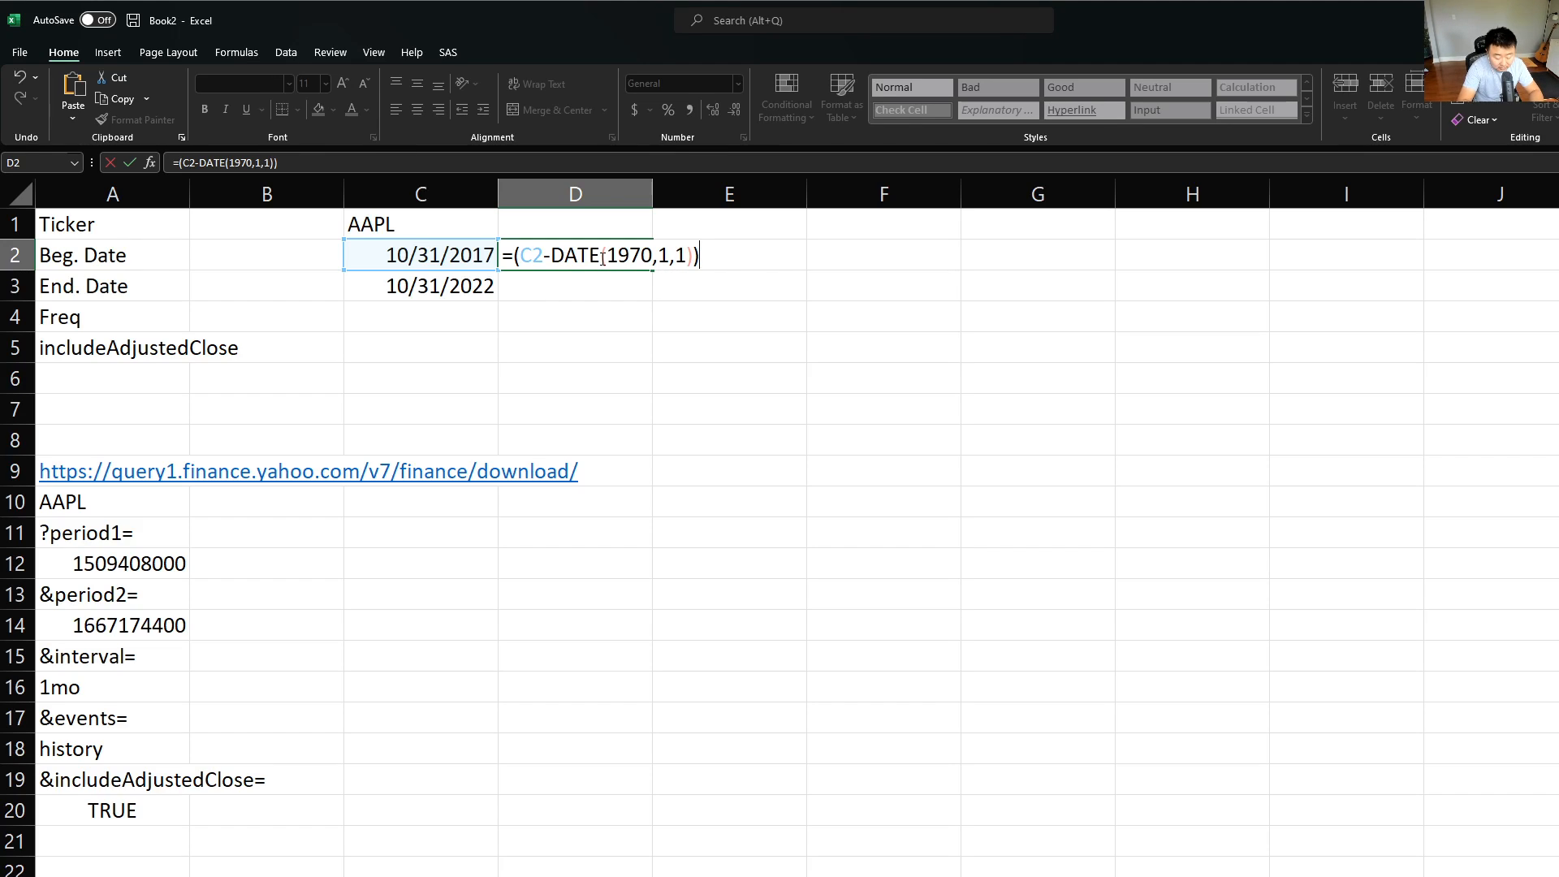
text(*86400)
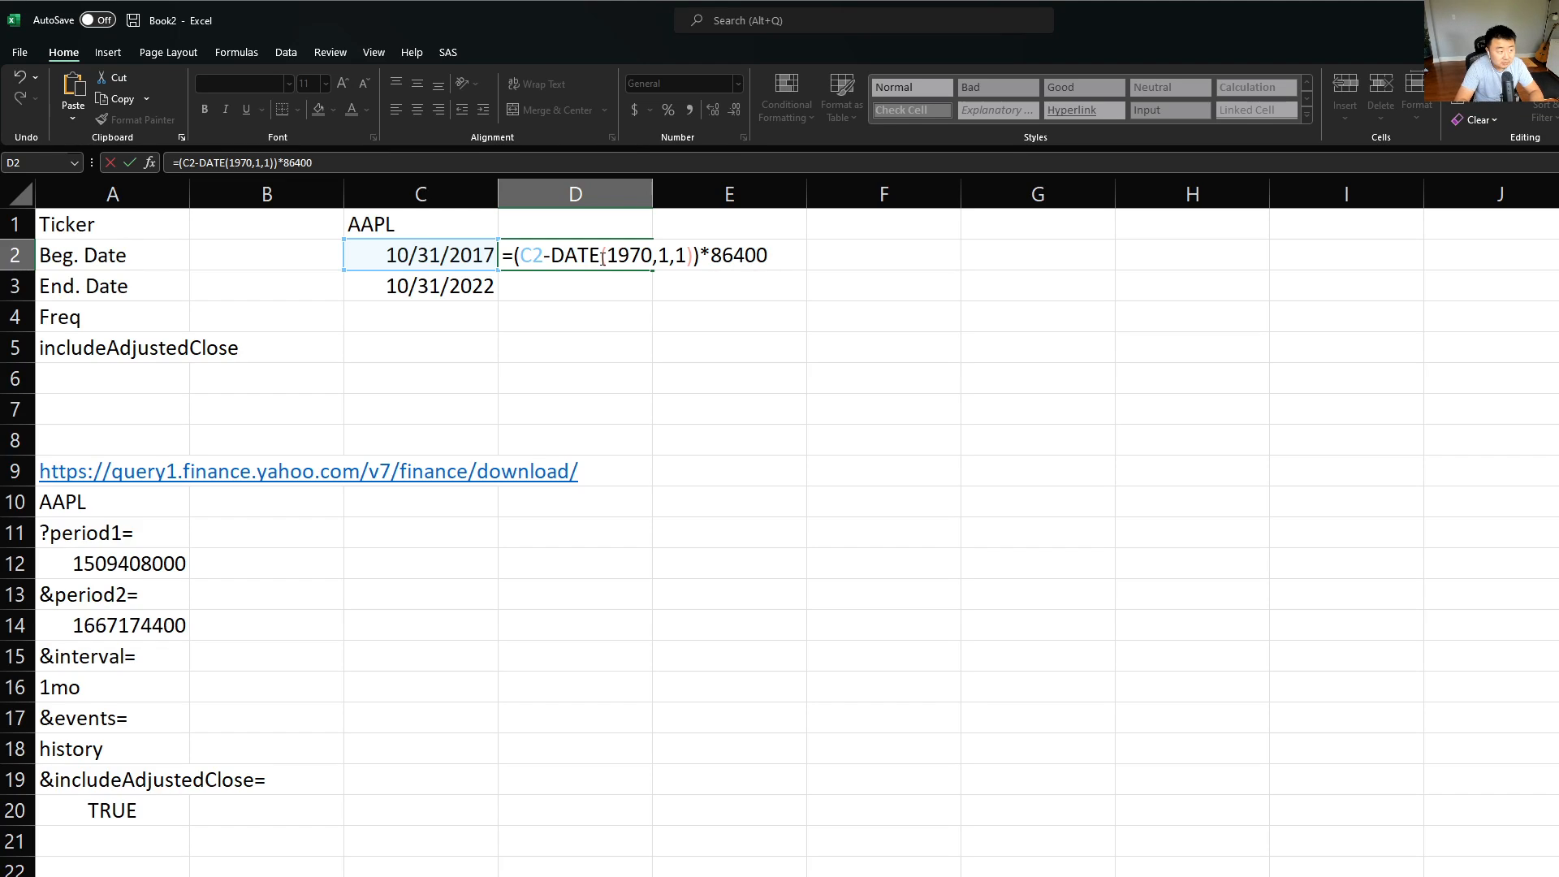
key(Return)
Change the number format of D2 to General and compare its result with the period1 value in A12
click(601, 257)
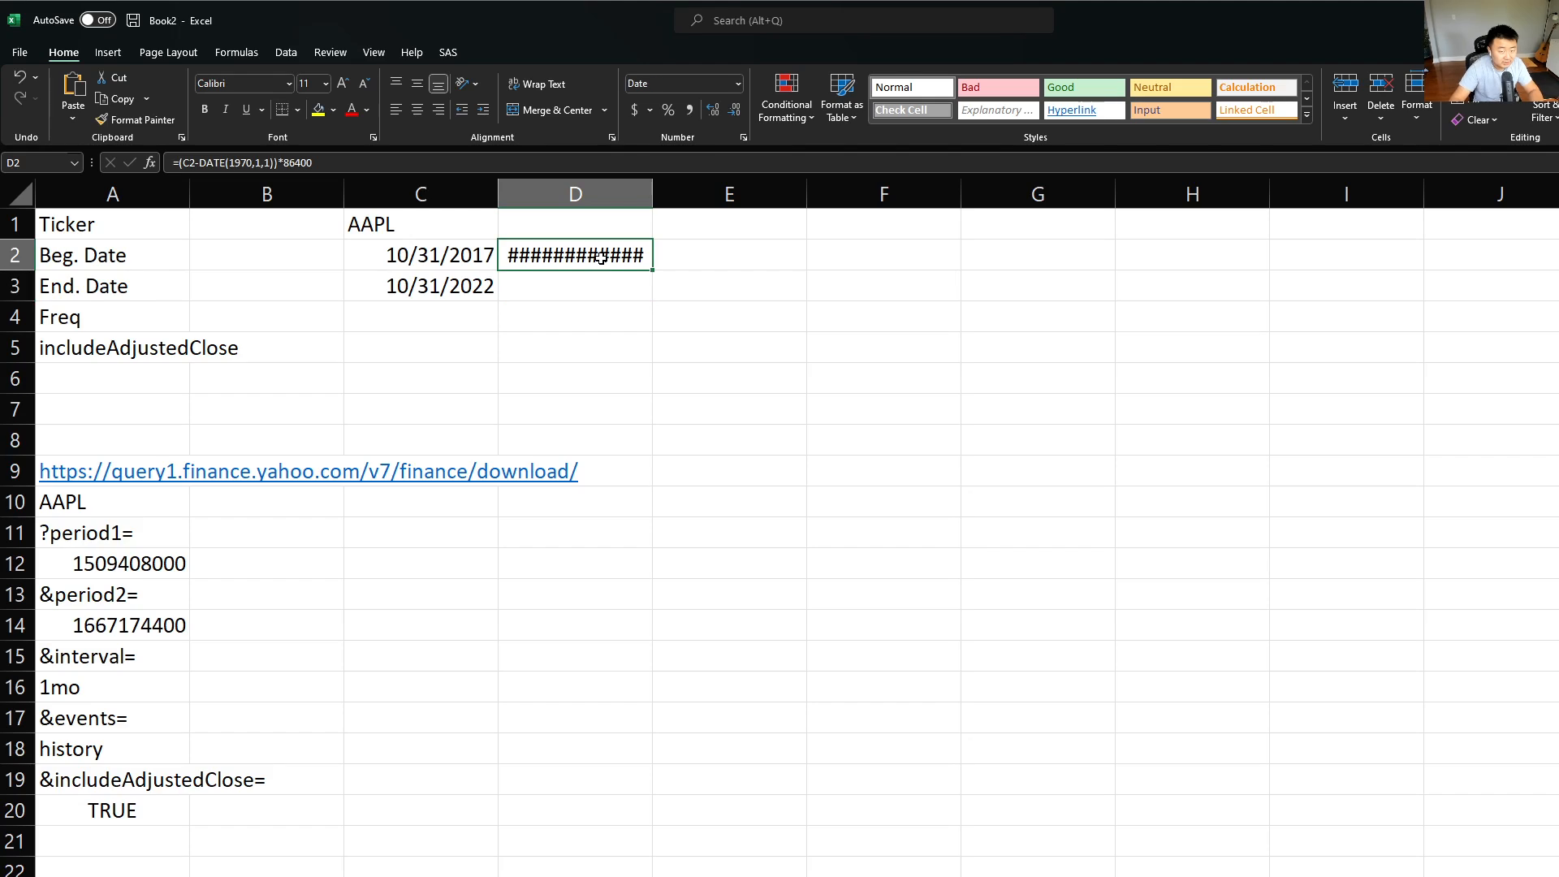
click(680, 84)
text(General)
key(Return)
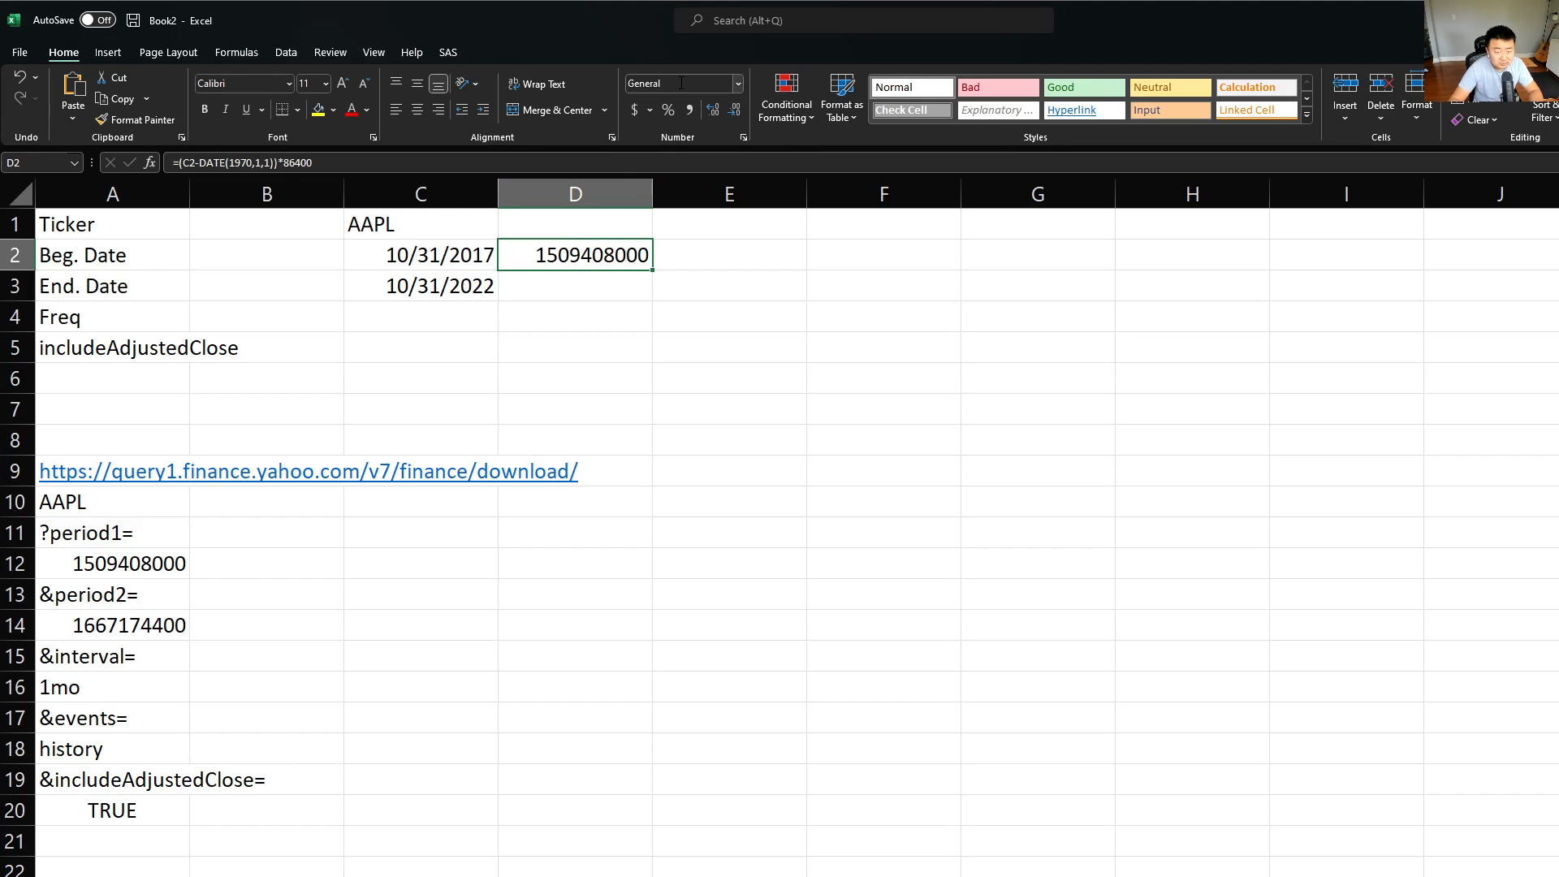
click(154, 575)
click(580, 266)
click(130, 555)
Copy the timestamp formula from D2 to D3 and compare its result with the period2 value in A14
click(568, 254)
key(ctrl+c)
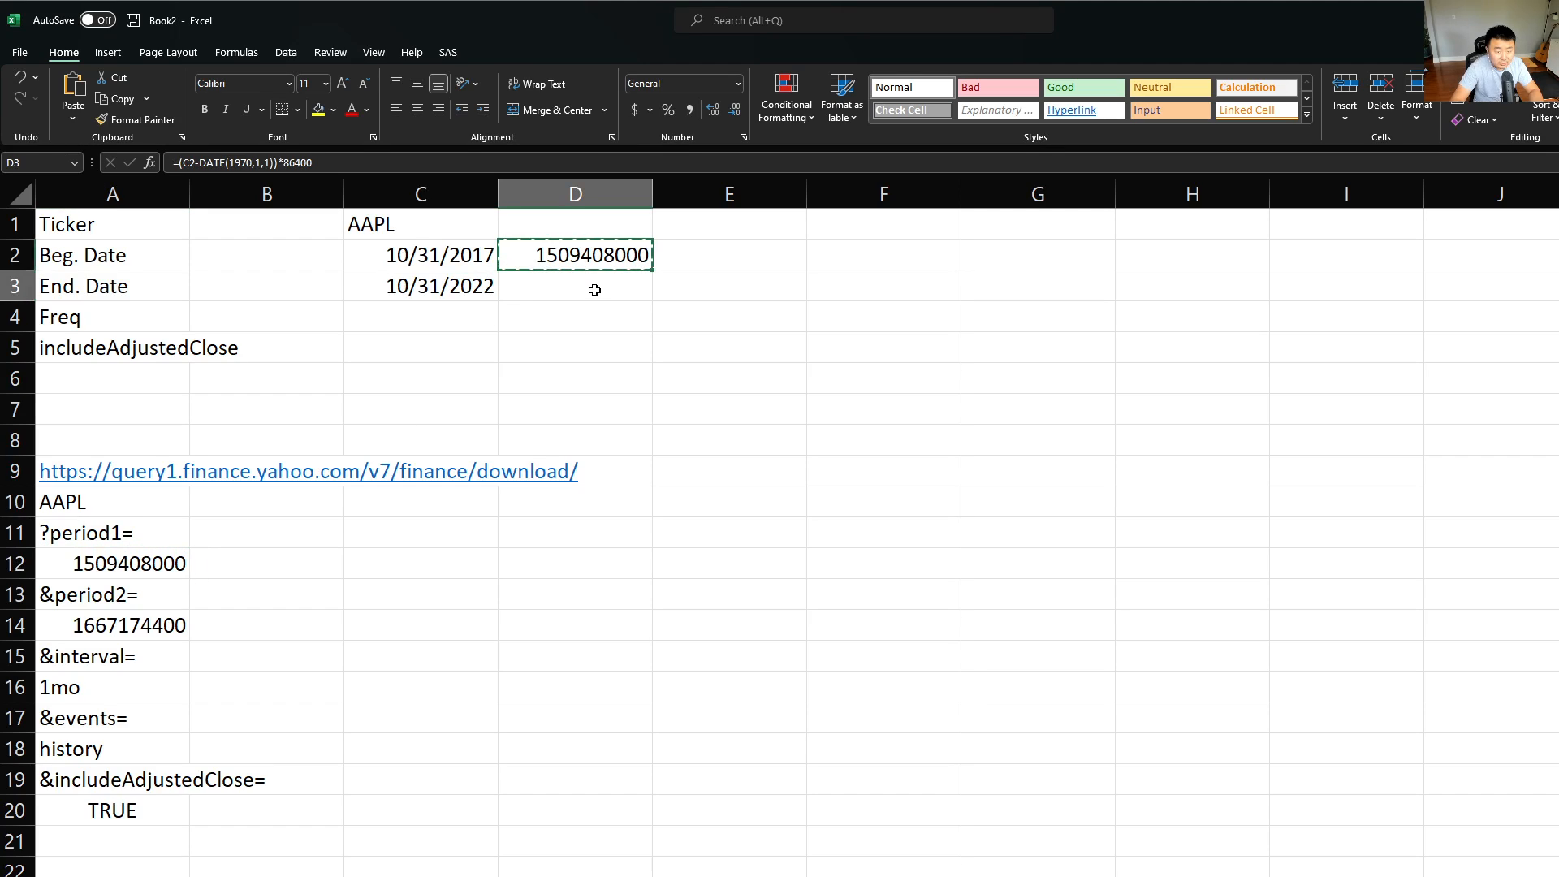
click(596, 288)
key(ctrl+v)
click(159, 629)
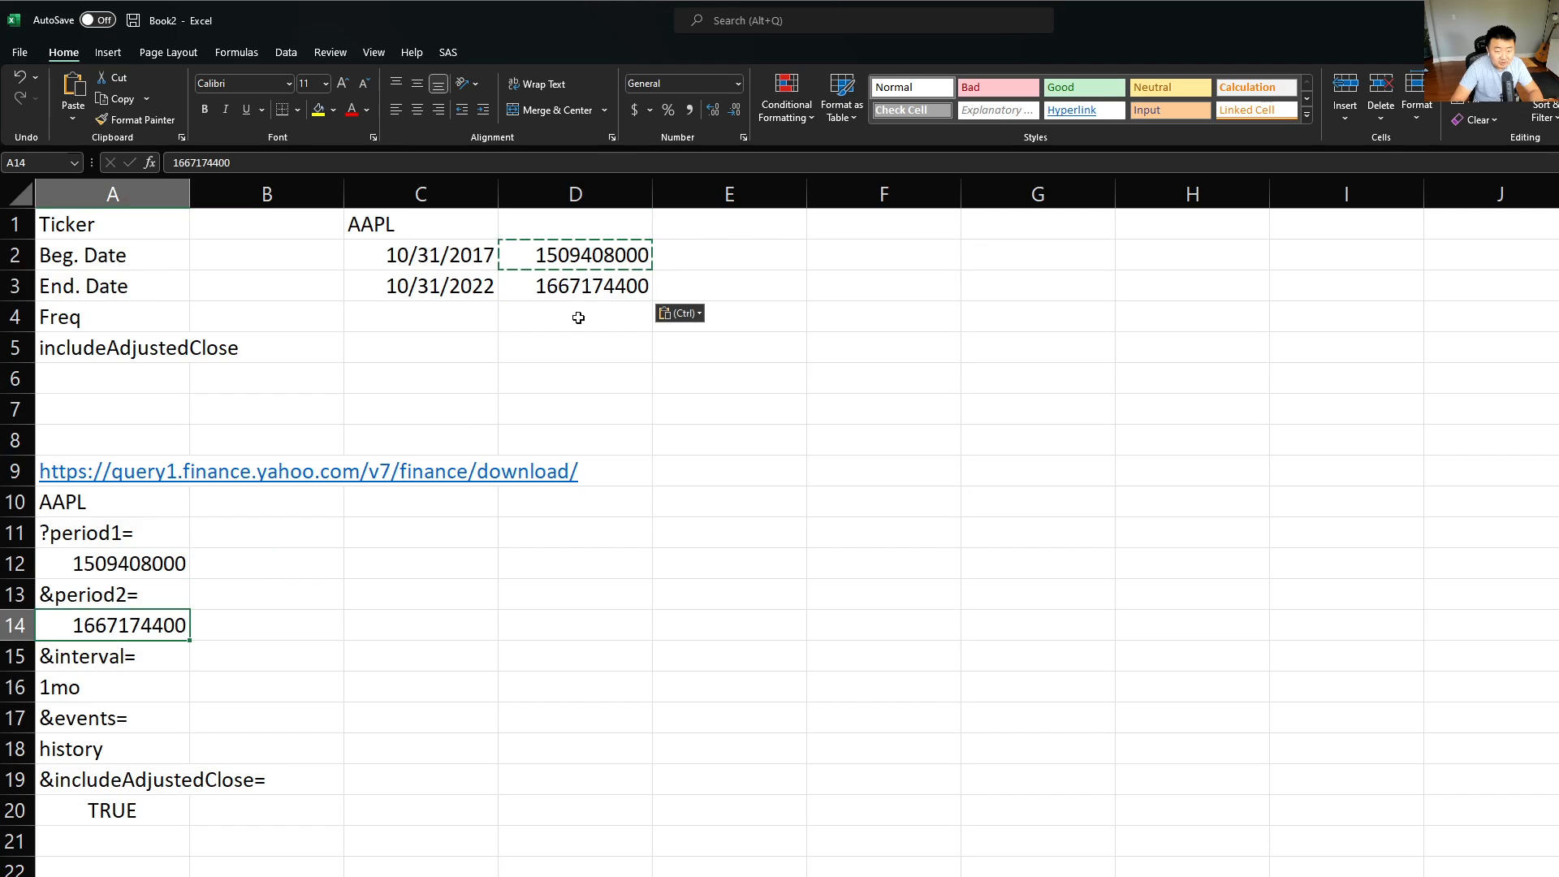
click(578, 297)
click(161, 636)
click(581, 276)
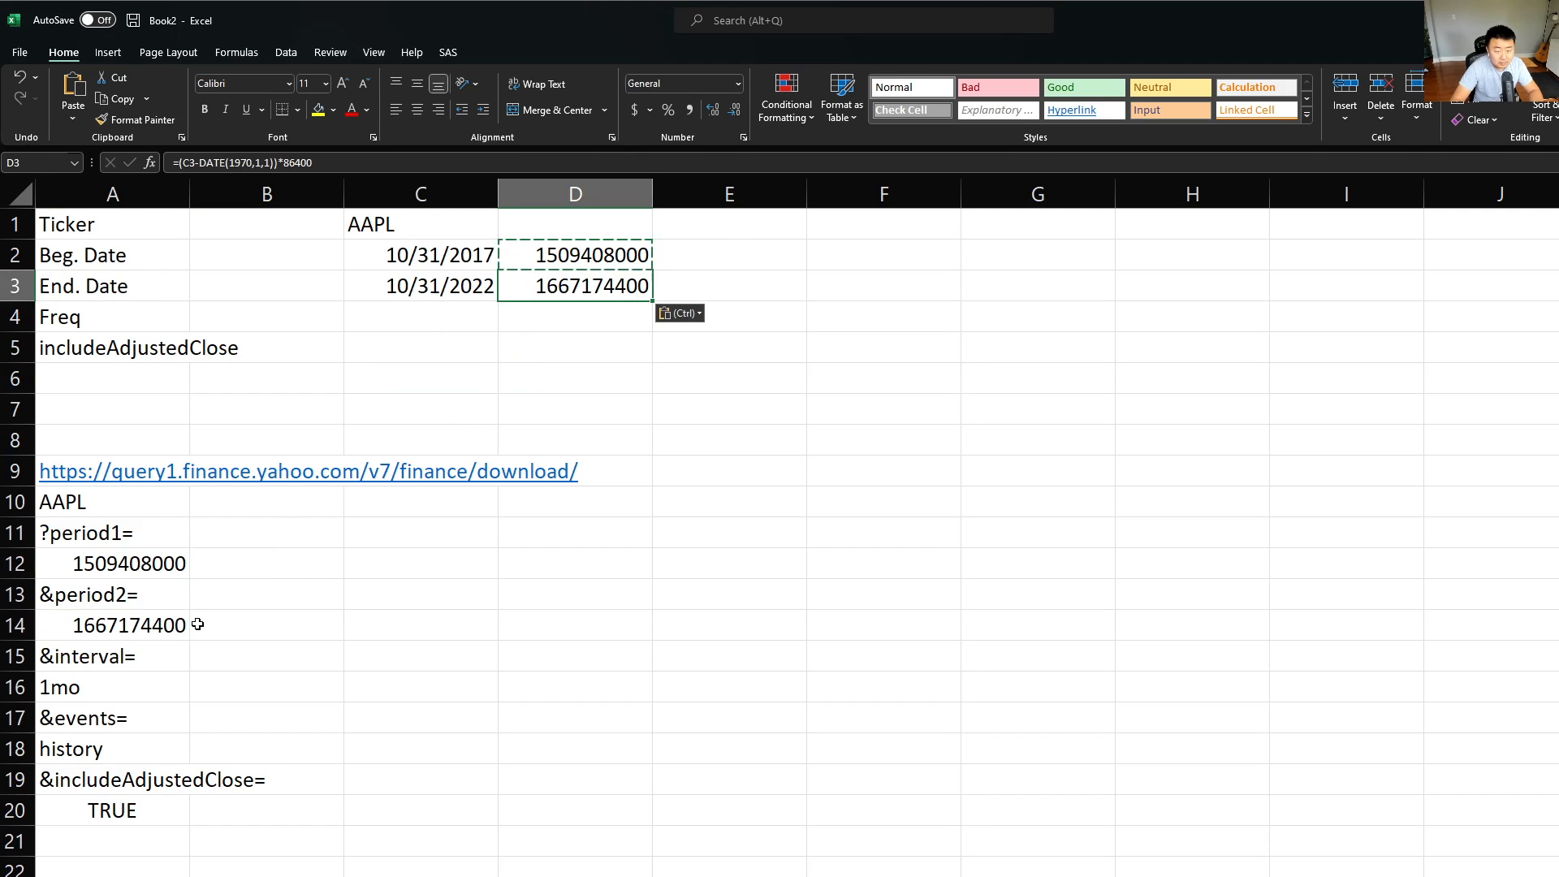
click(161, 629)
Examine the formula in D2, including its DATE year argument and the *86400 multiplier, leaving it unedited
double_click(583, 256)
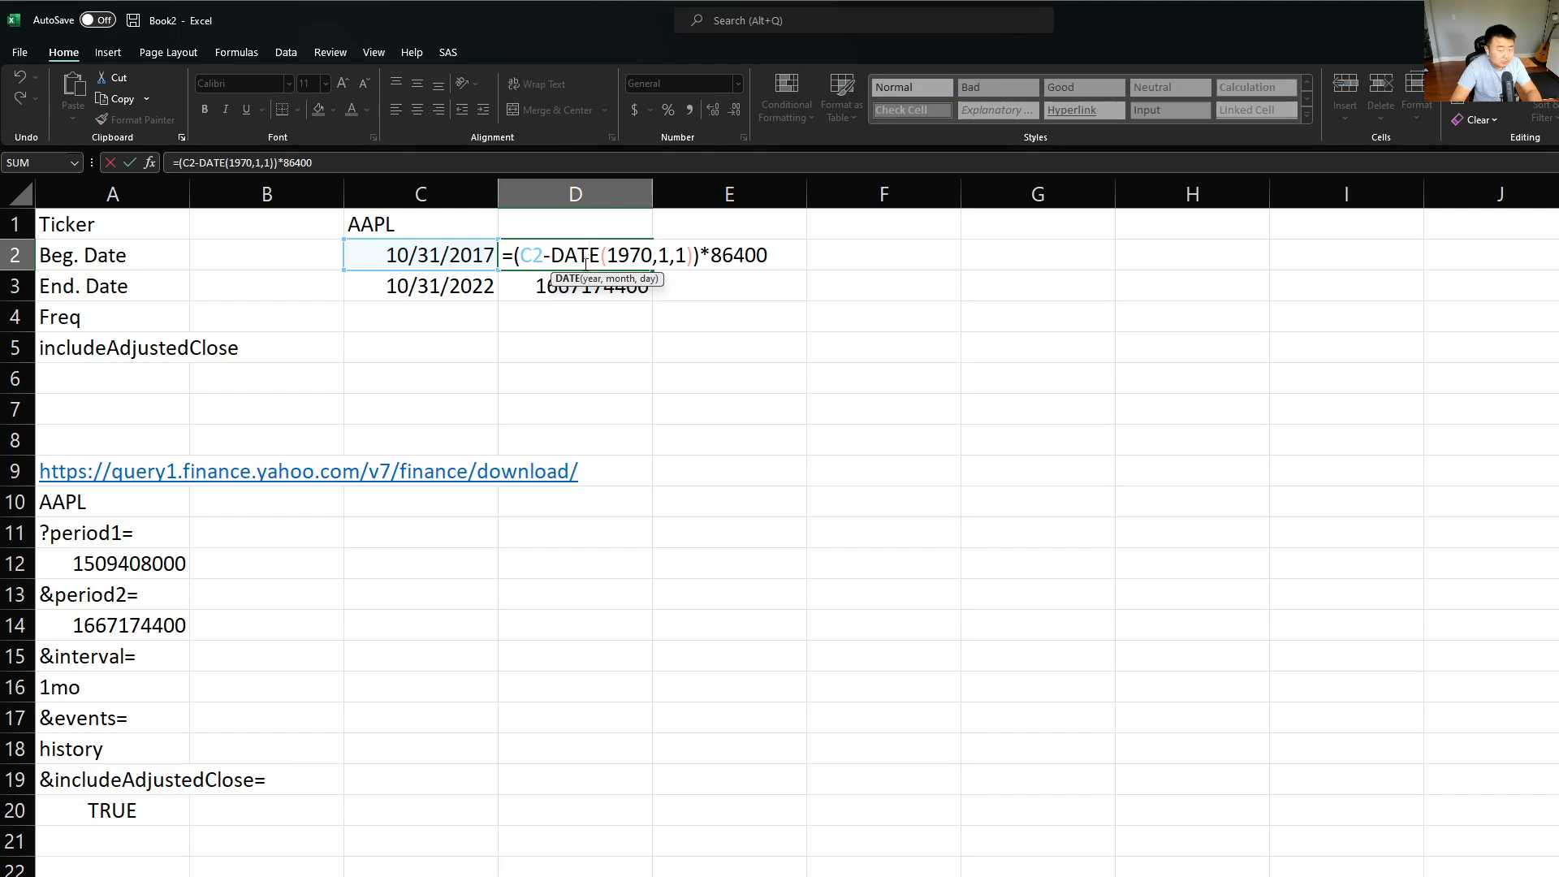
key(Escape)
double_click(618, 255)
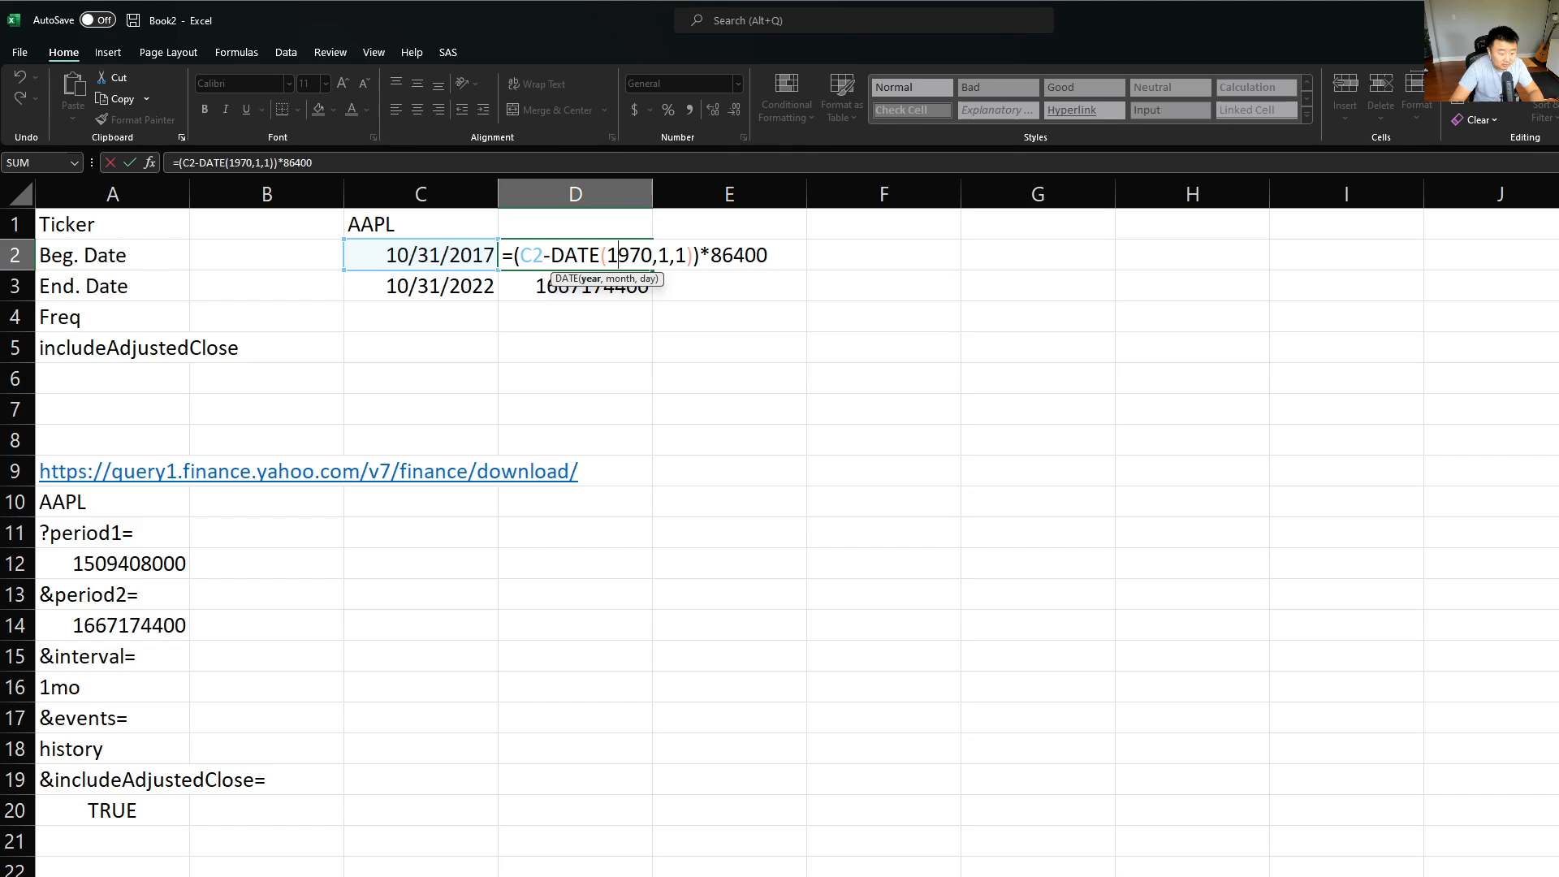
key(alt+Tab)
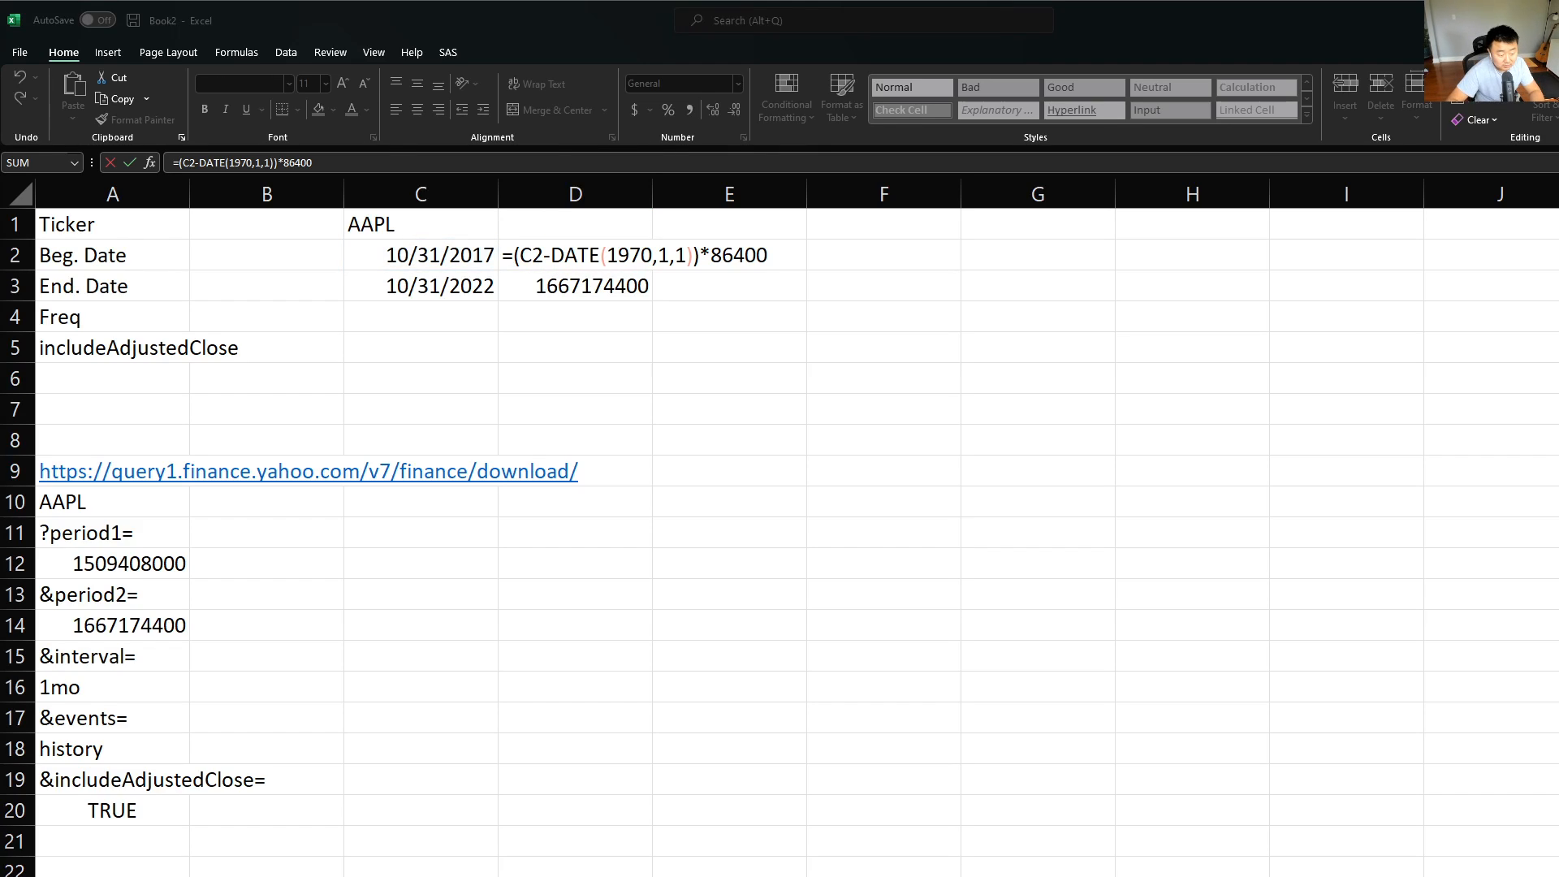
key(alt+Tab)
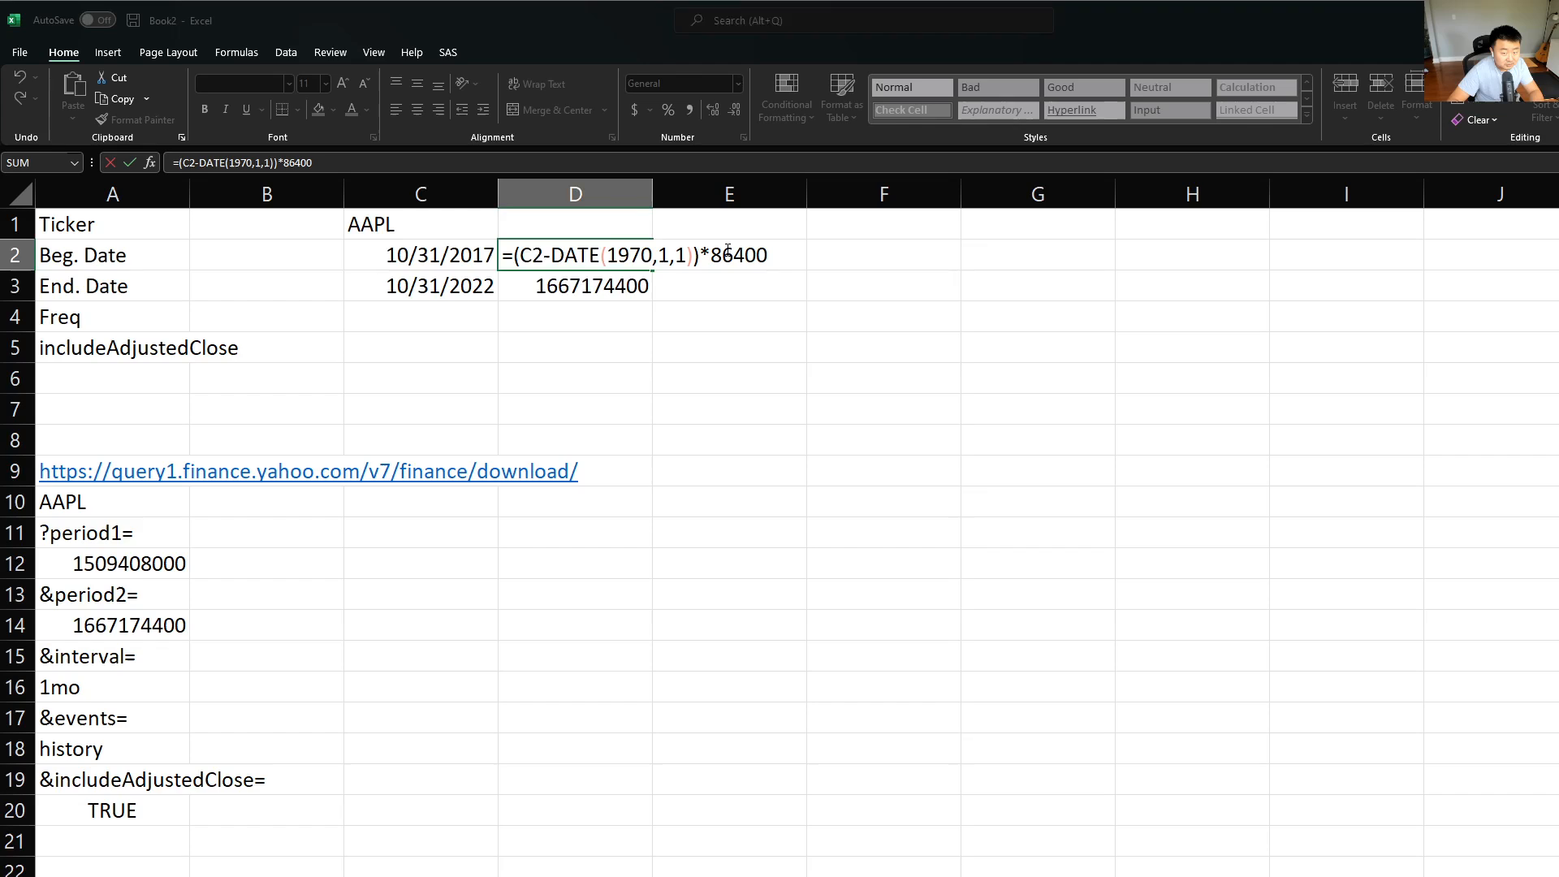
drag(700, 257, 869, 256)
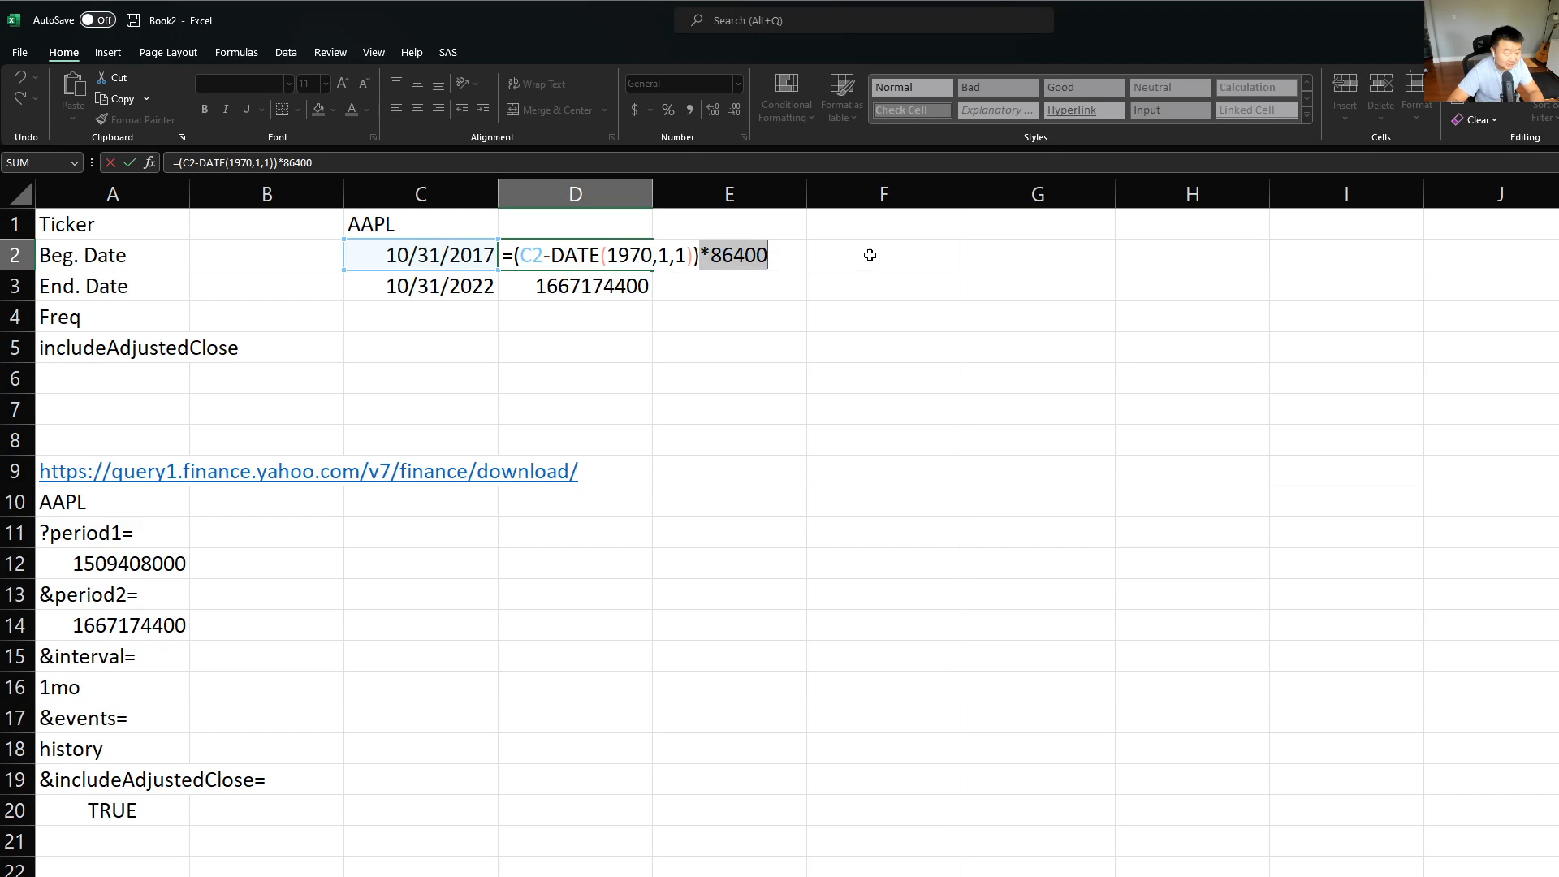
key(Escape)
double_click(599, 256)
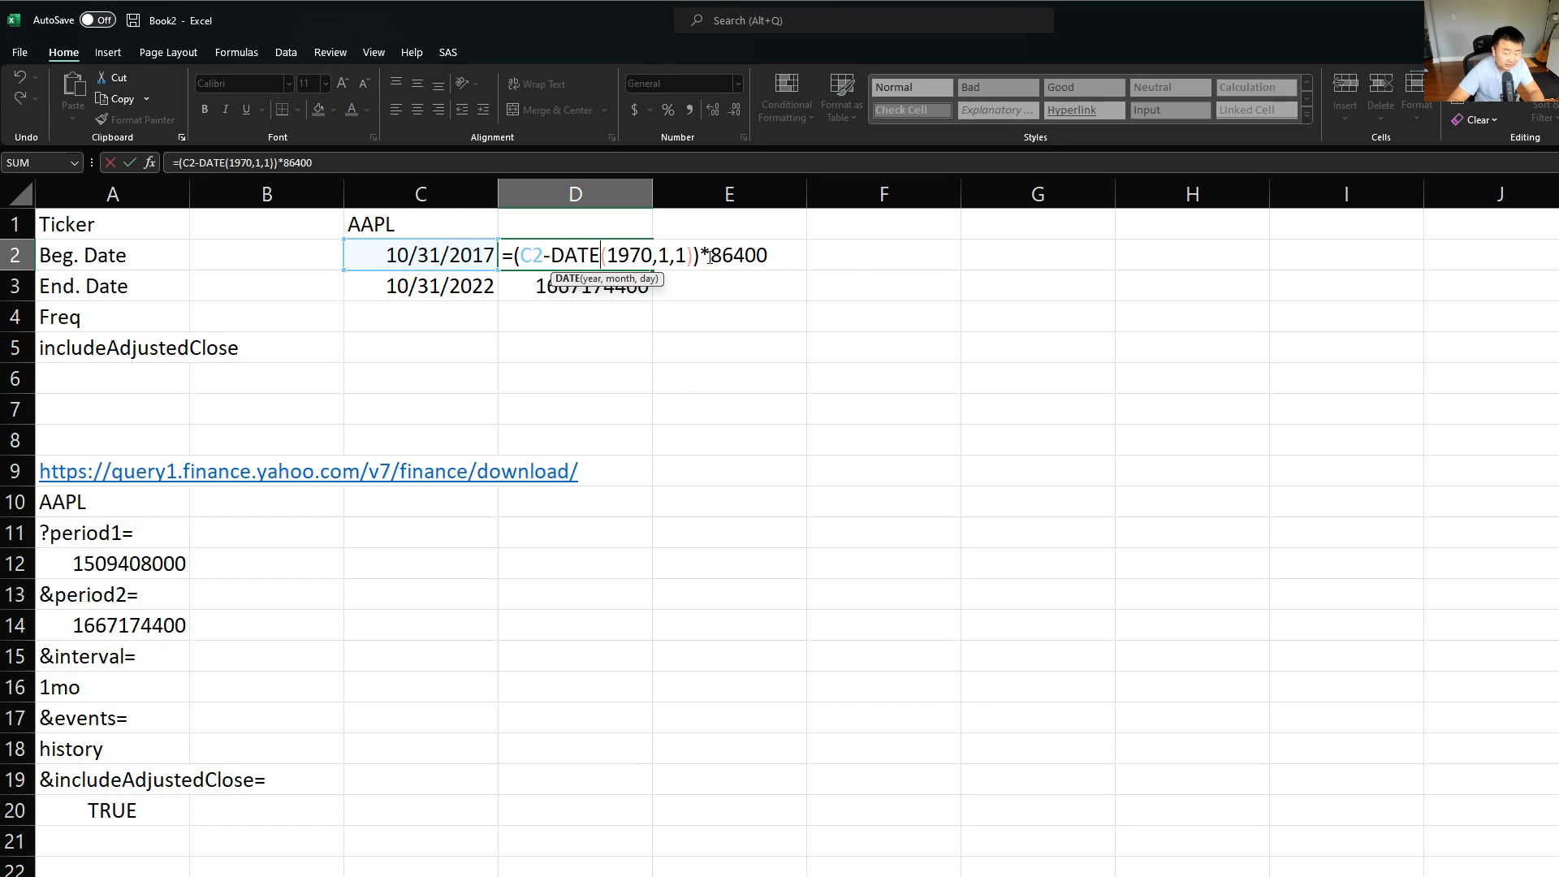
key(Escape)
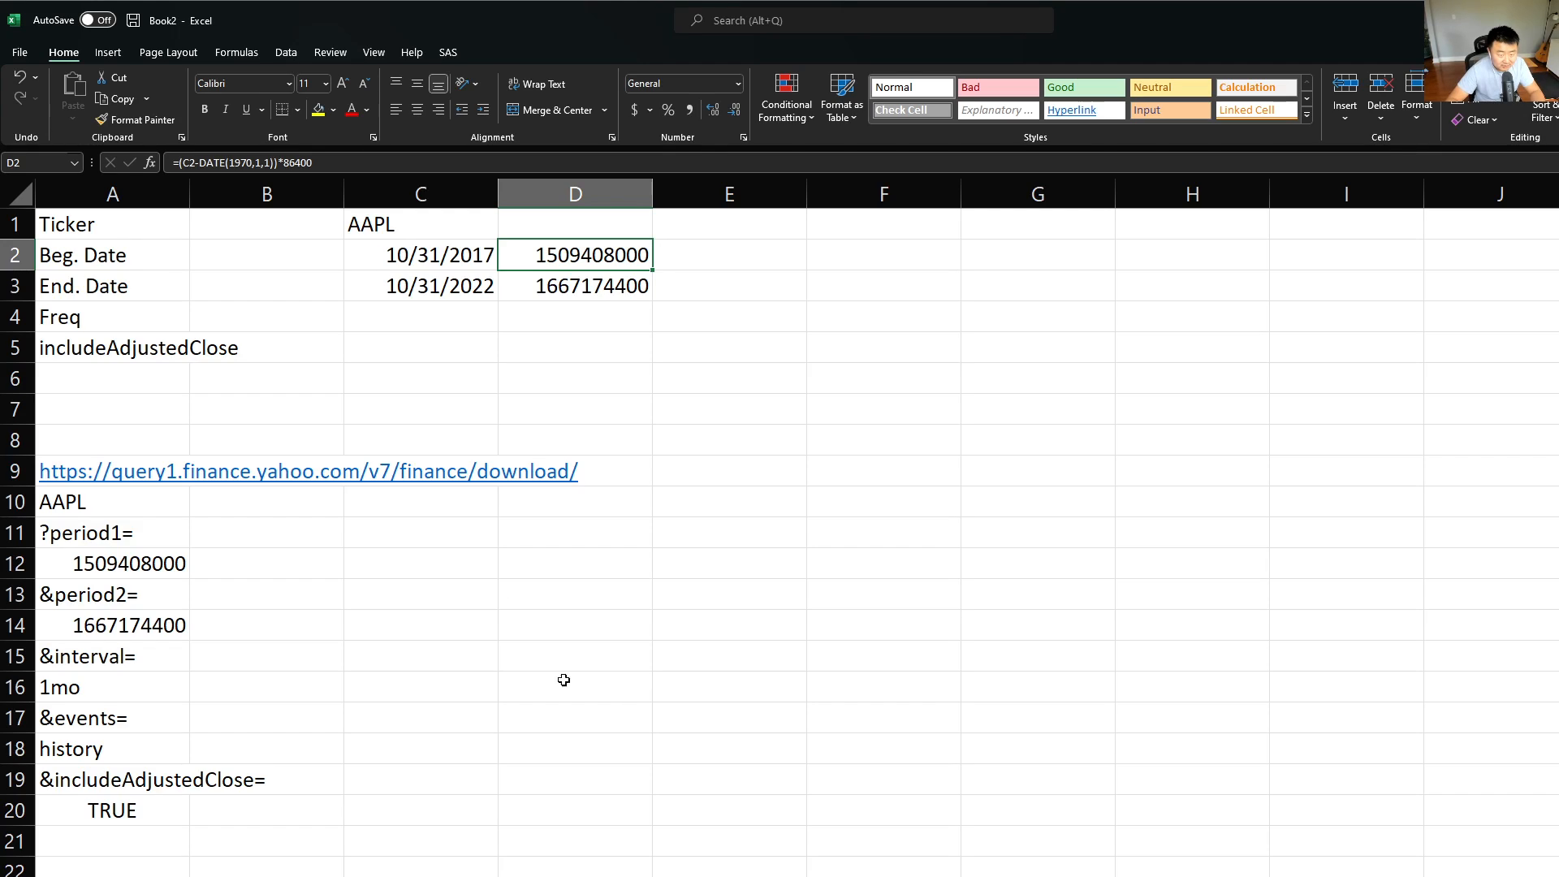
Calculate =24*60*60 in E2 to check the number of seconds in a day, and clear the cell
click(729, 267)
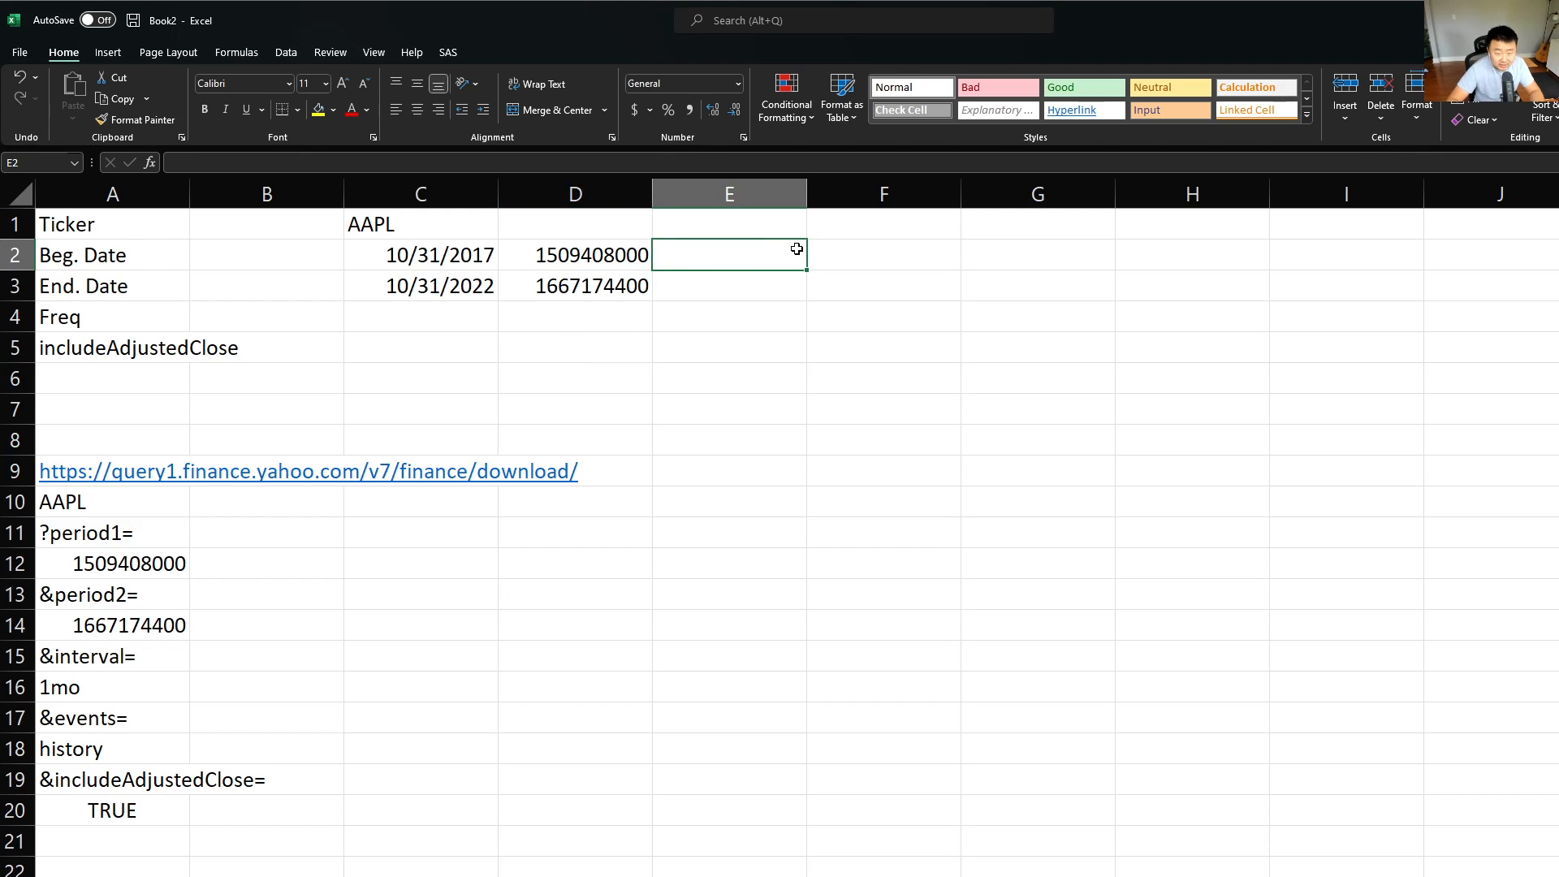
text(=2)
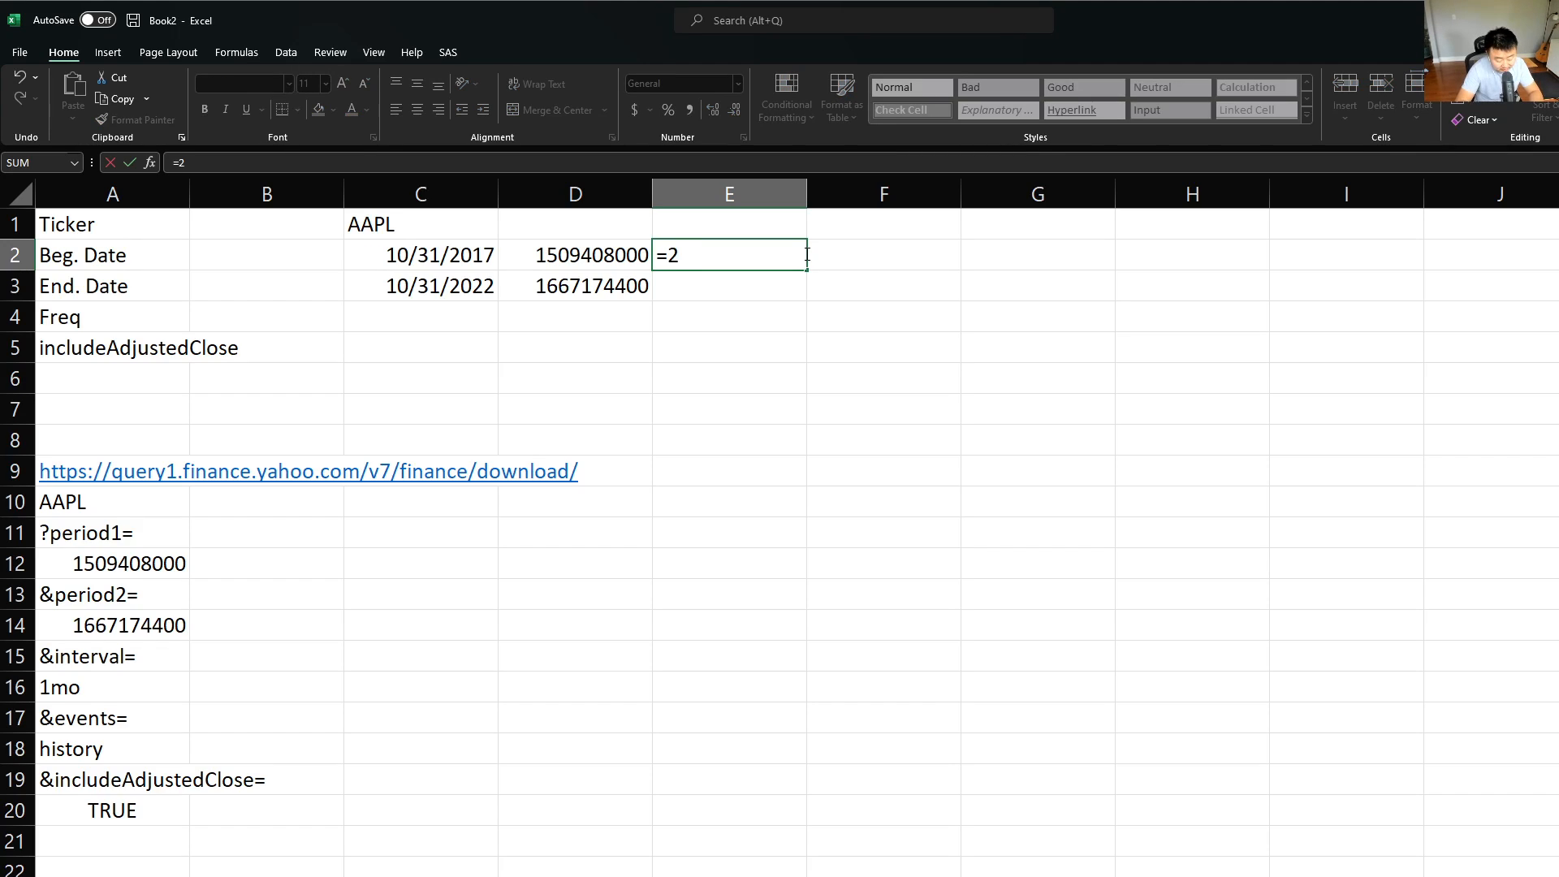
text(4*60*60)
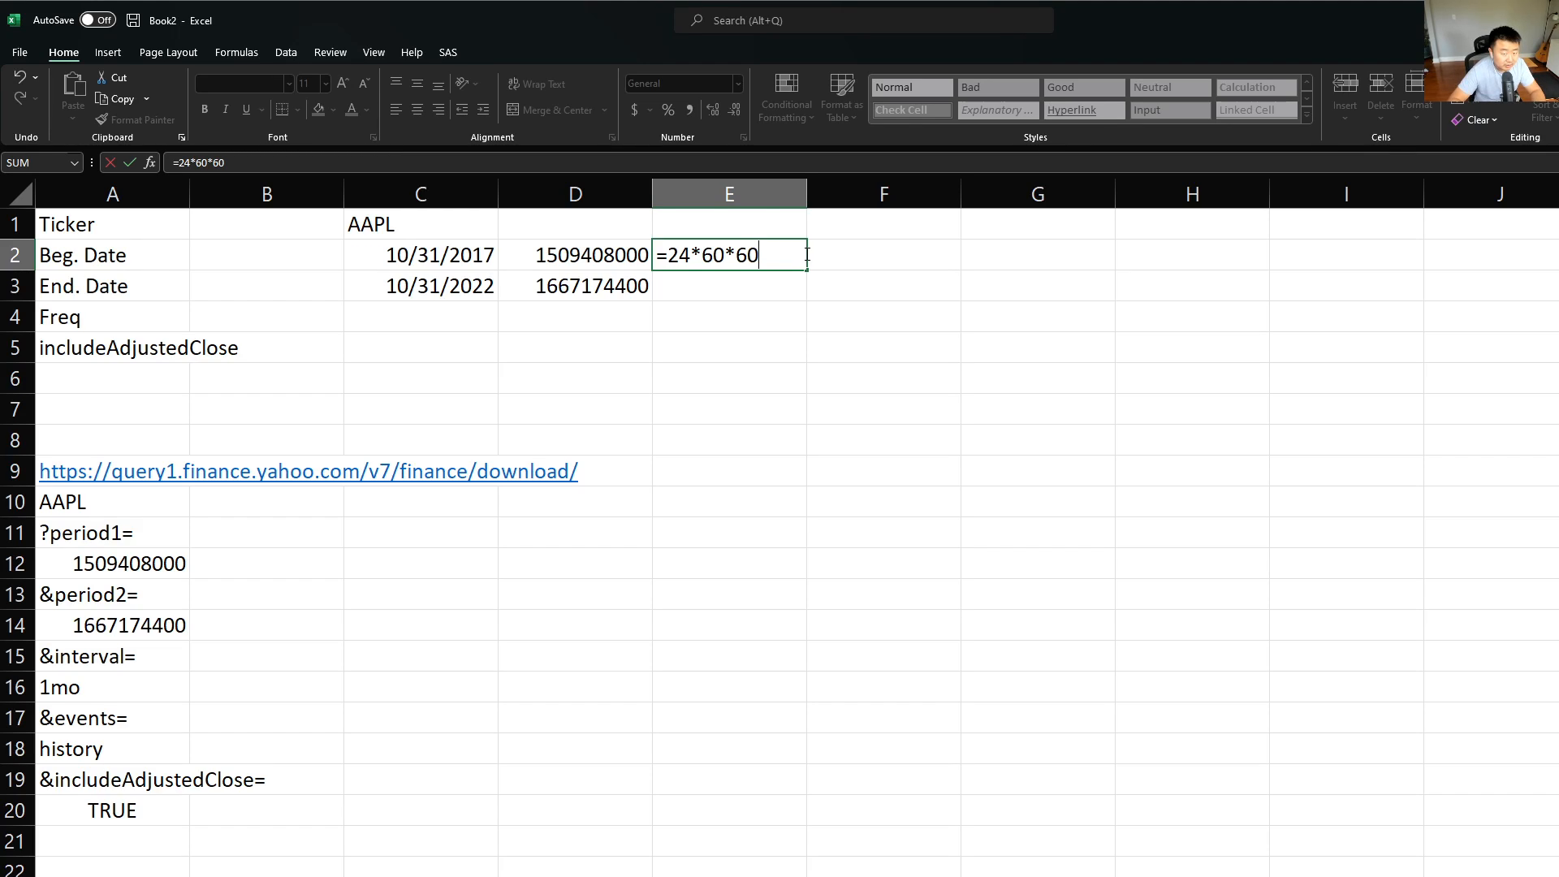
key(Return)
click(806, 255)
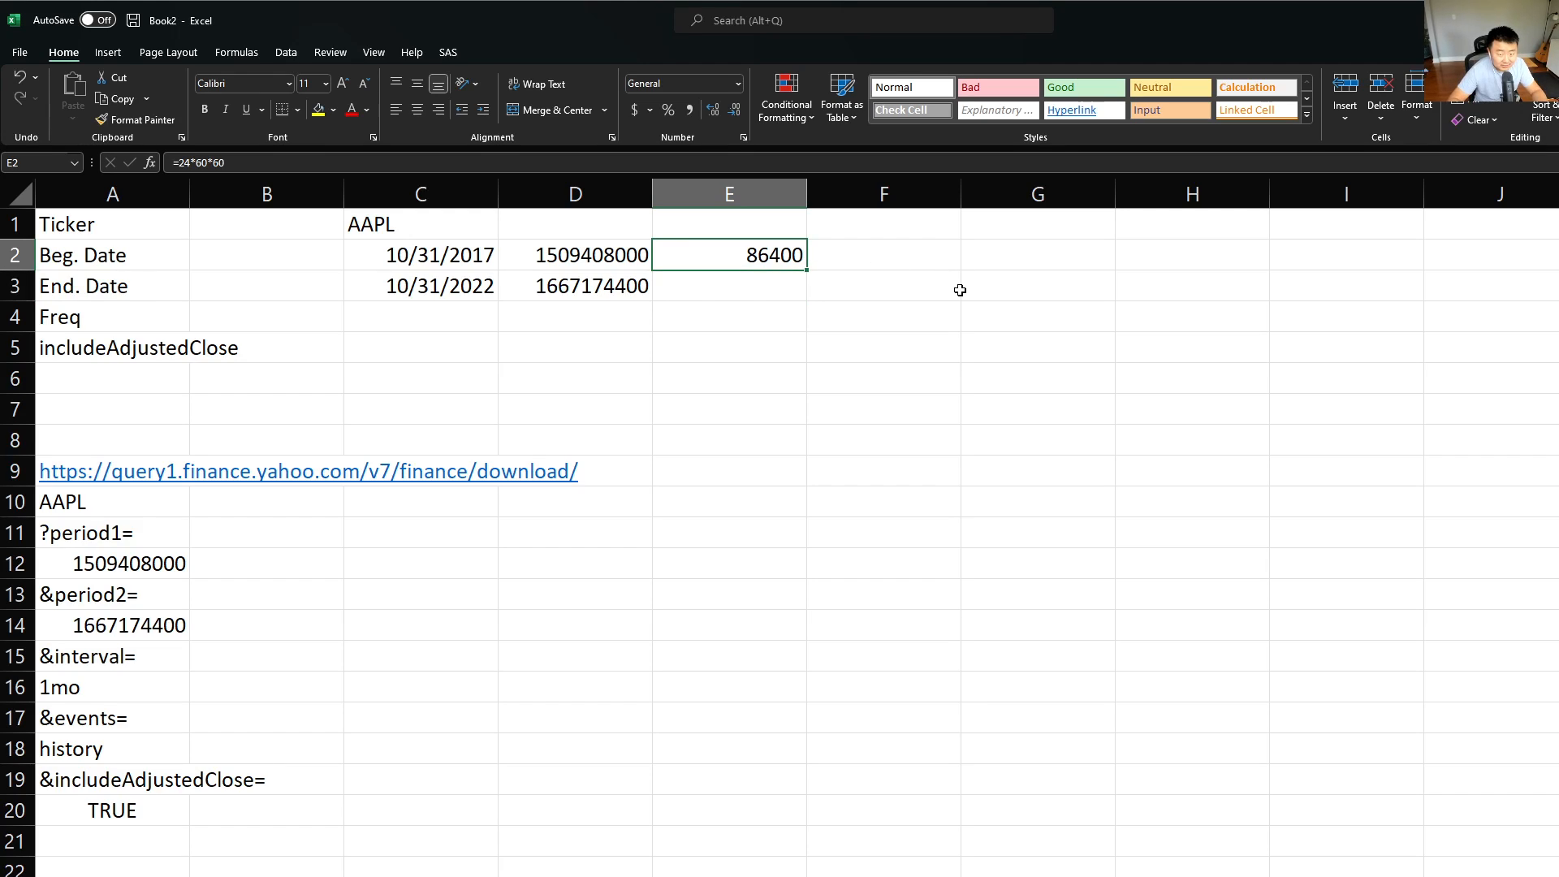
key(Delete)
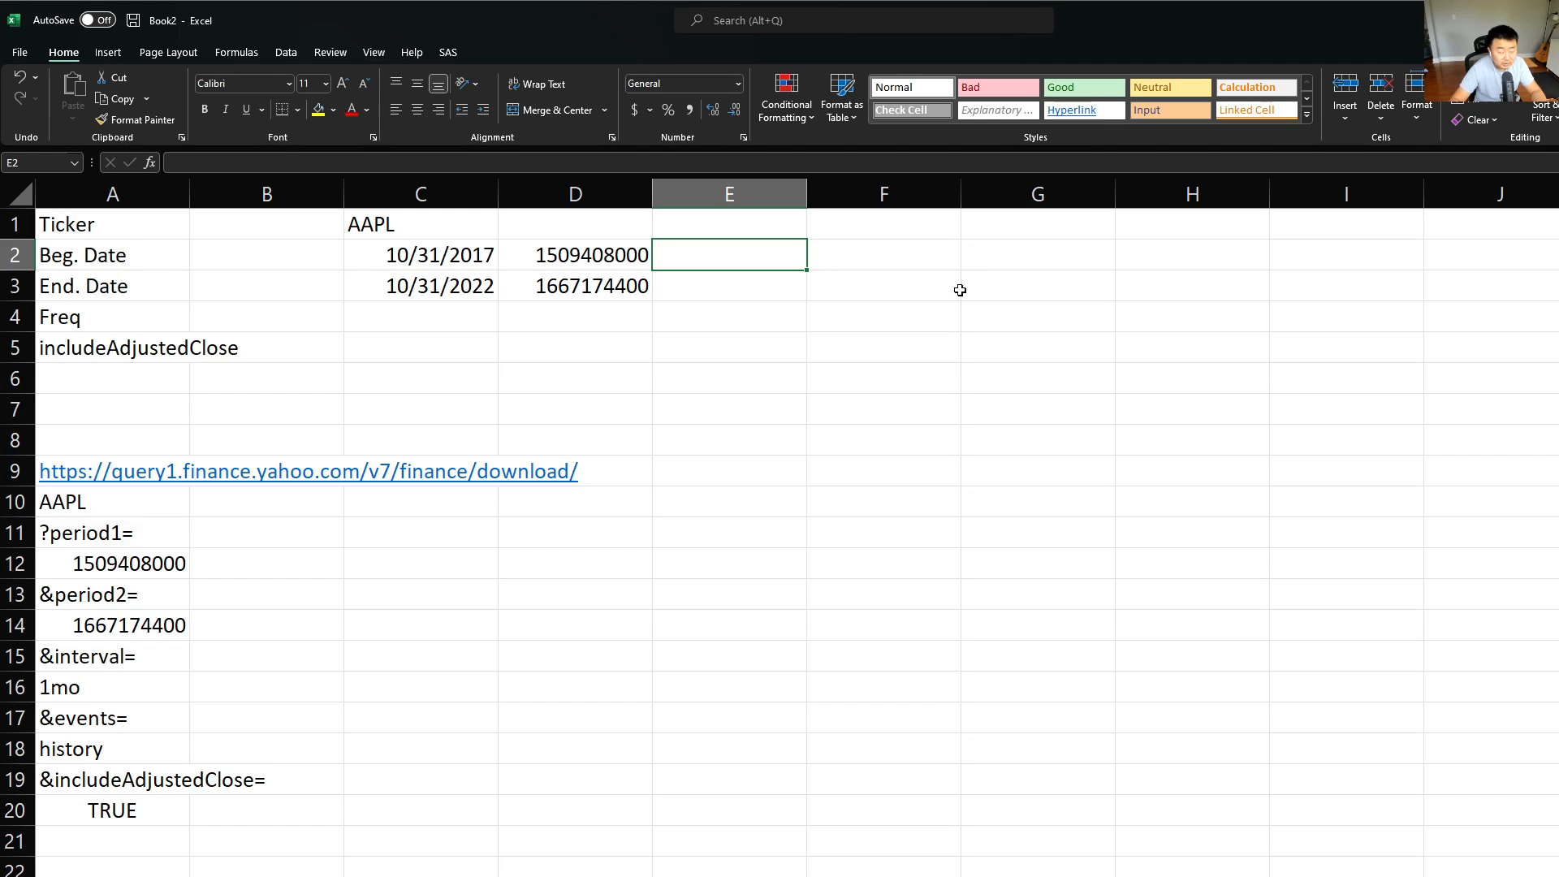
Review the beginning date in C2 and the 1970,1,1 date arguments in the D2 formula, and check D3
click(541, 258)
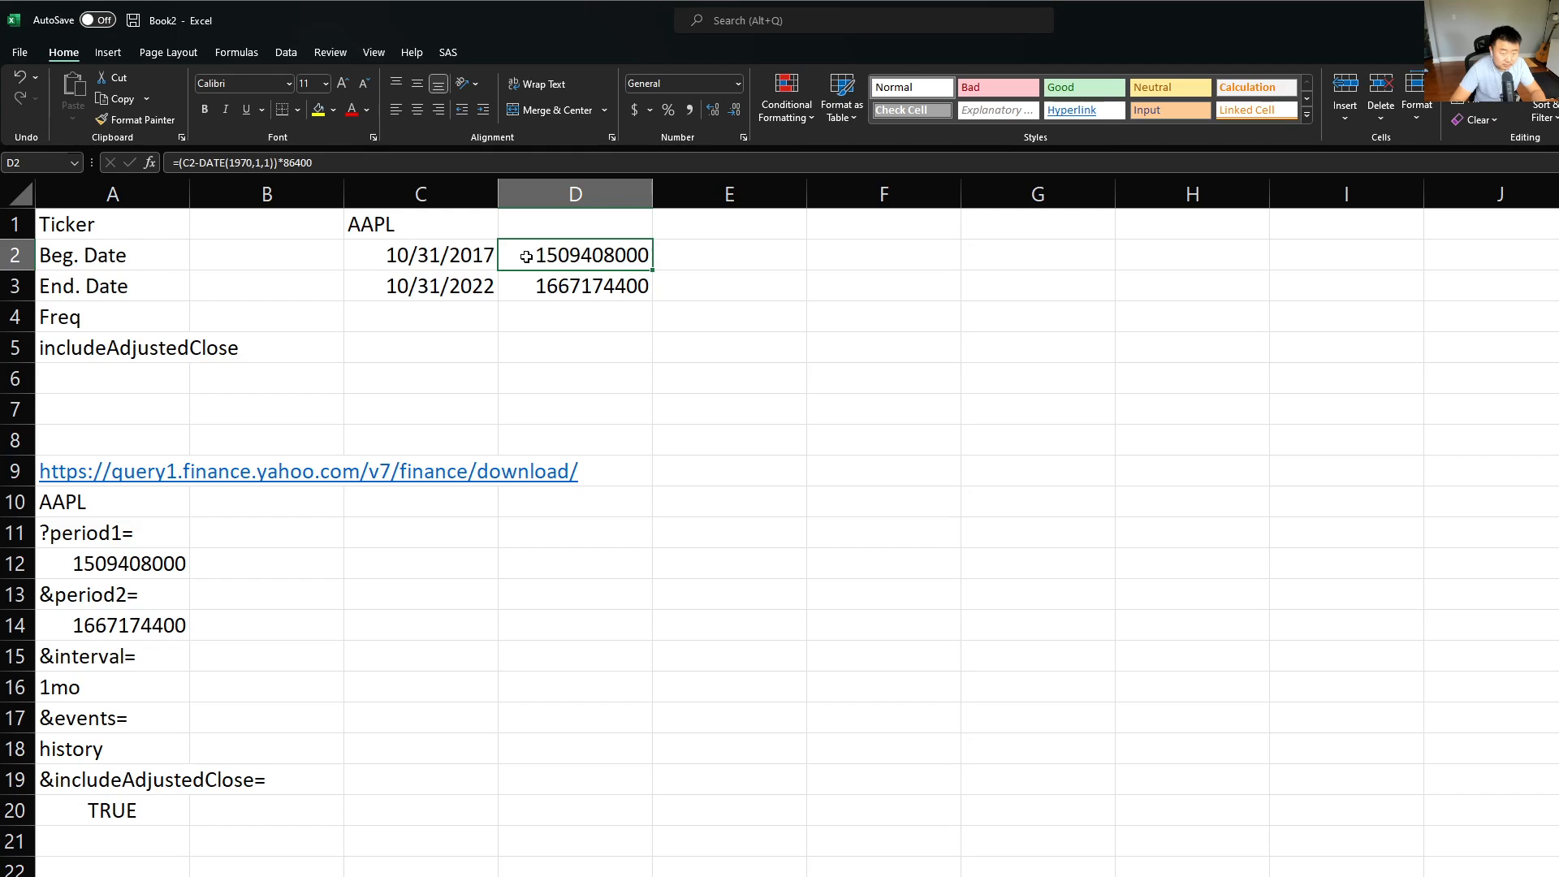
click(465, 260)
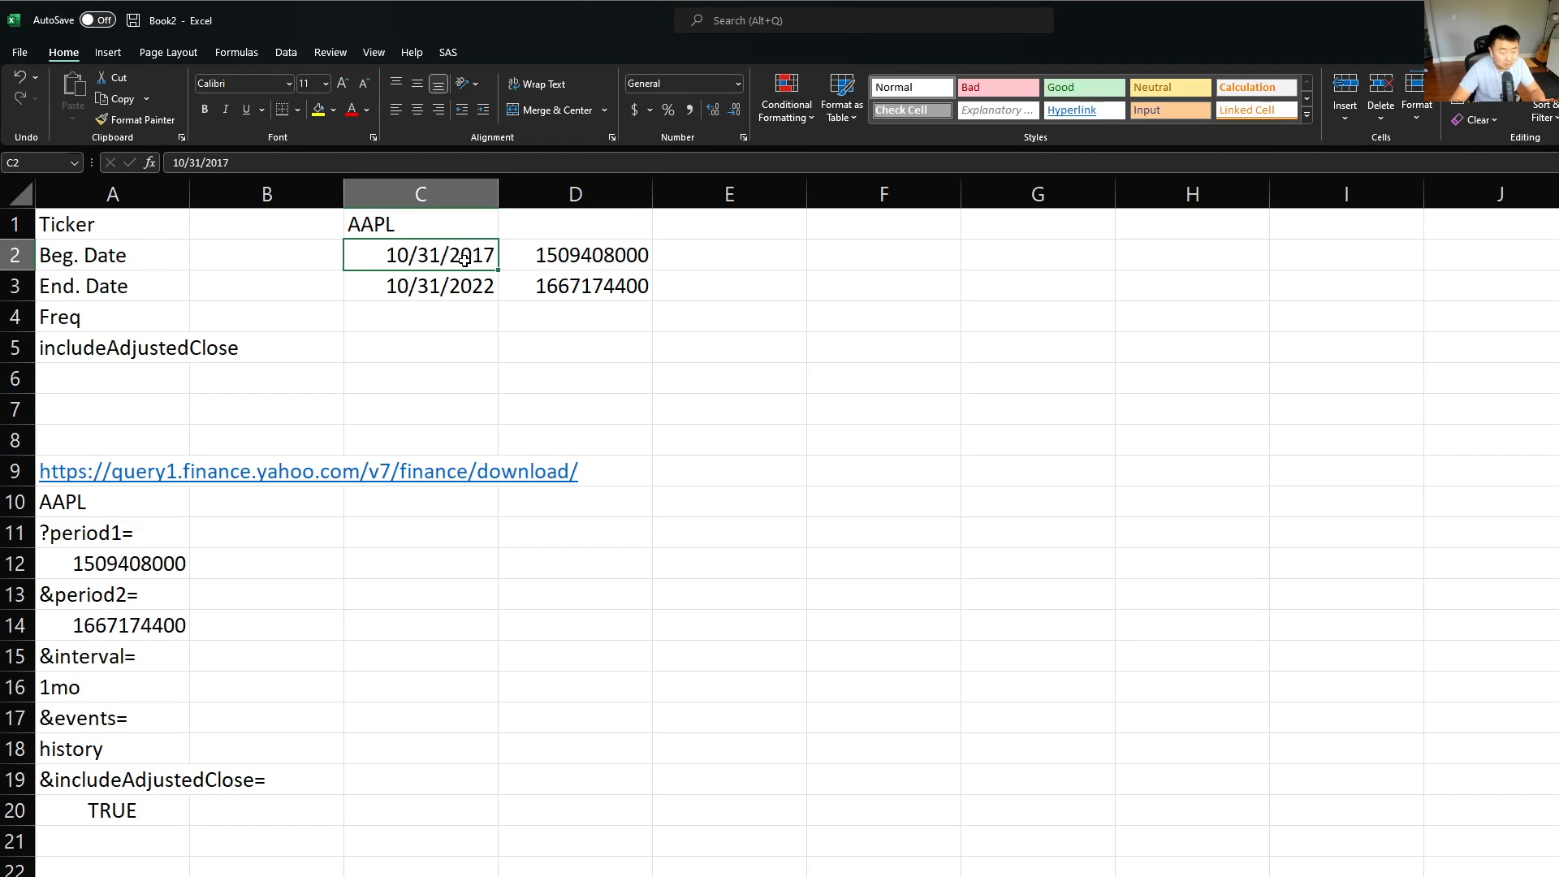
double_click(535, 257)
drag(603, 257, 695, 258)
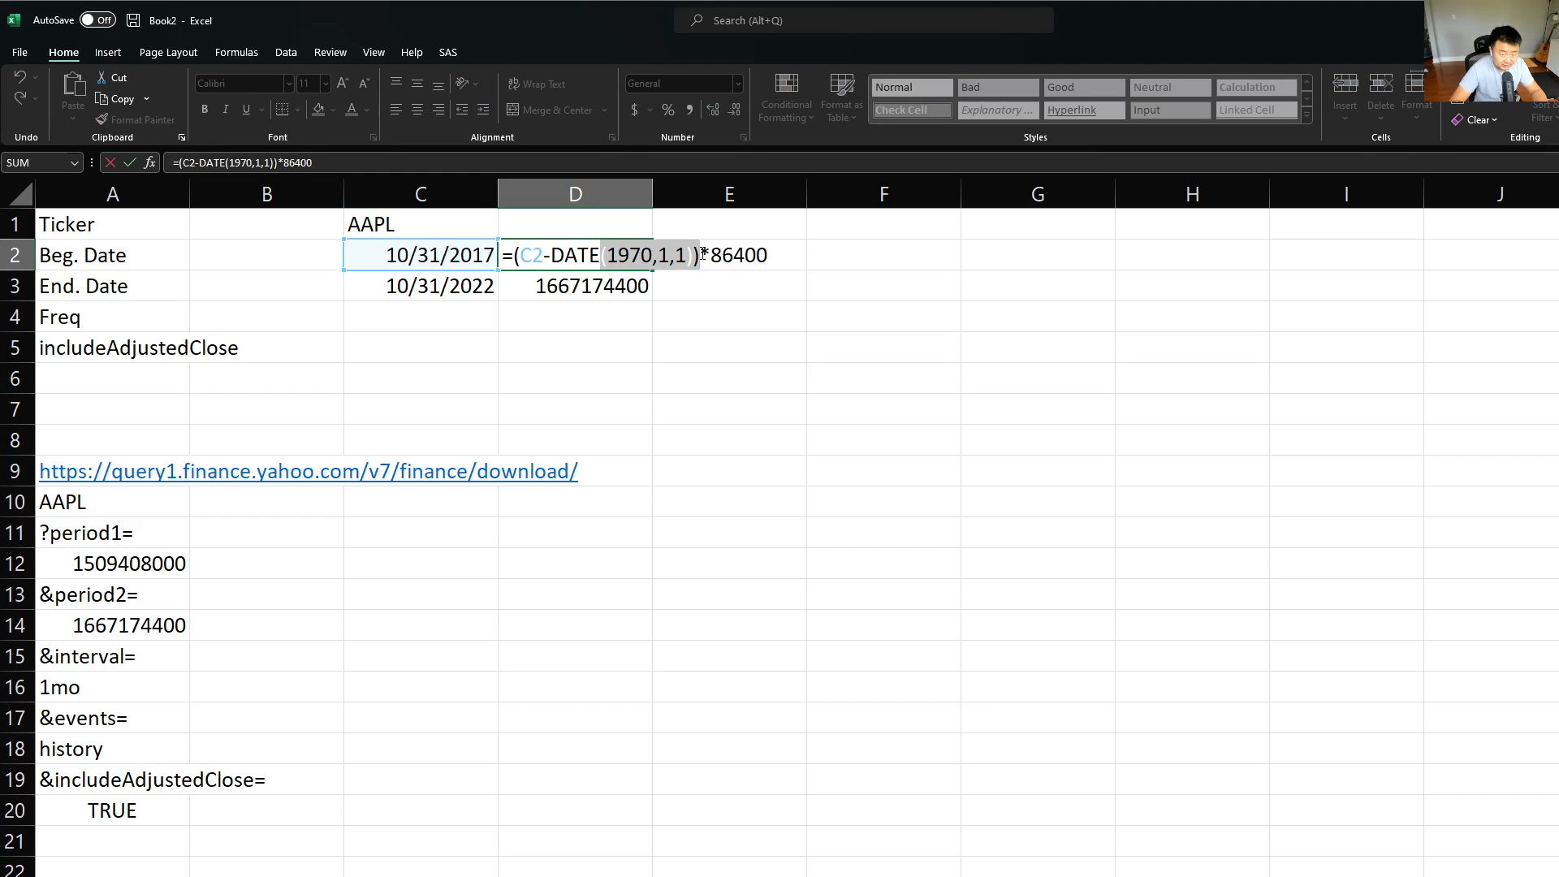
key(Escape)
click(577, 288)
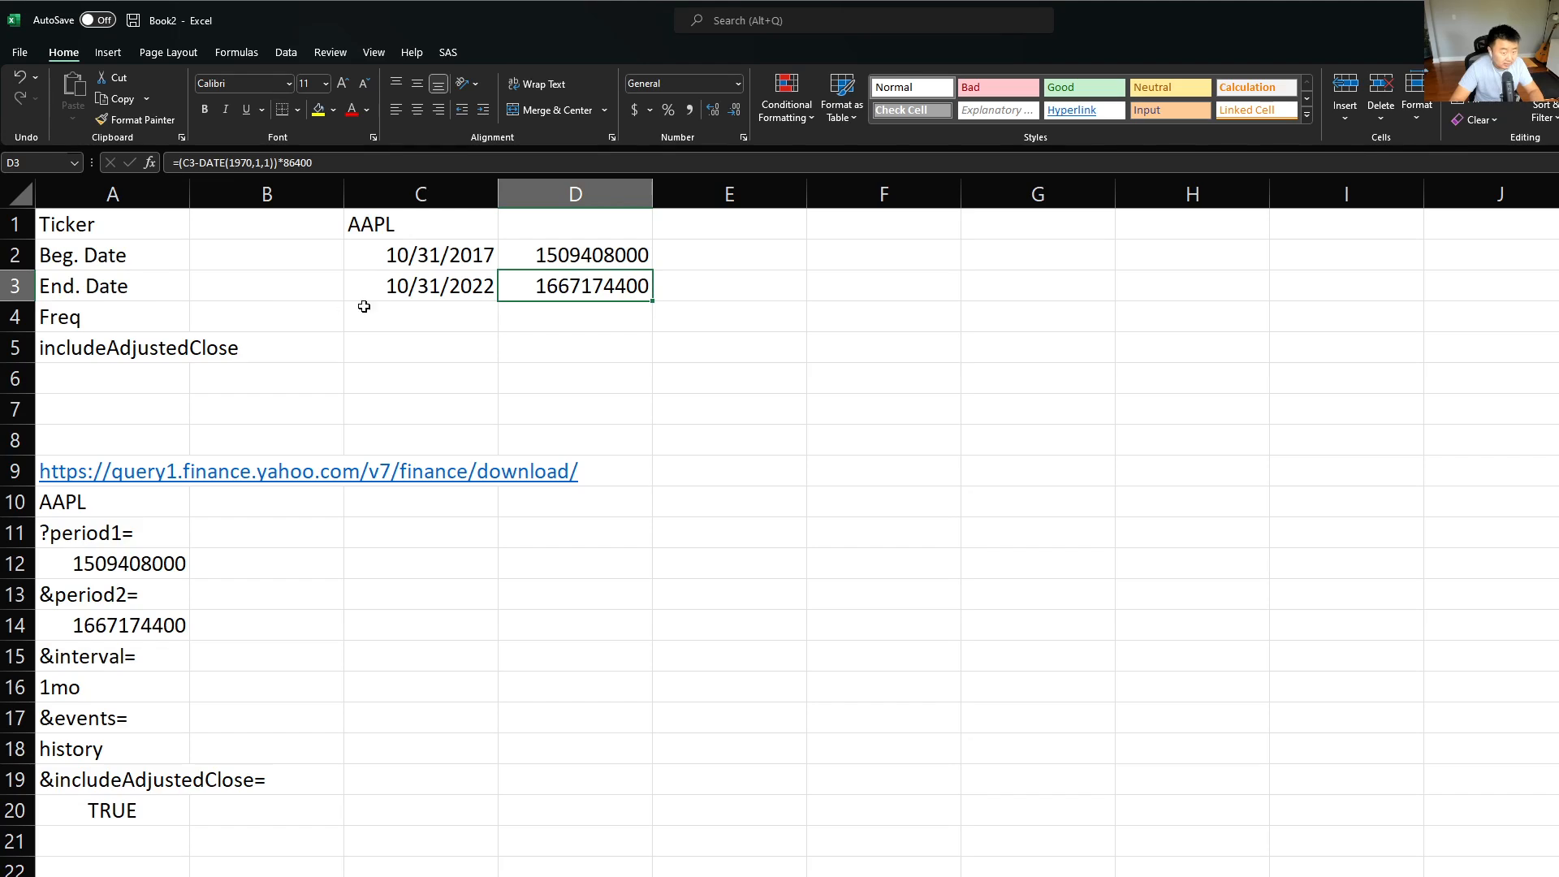
Enter 1mo as the frequency in C4
click(394, 310)
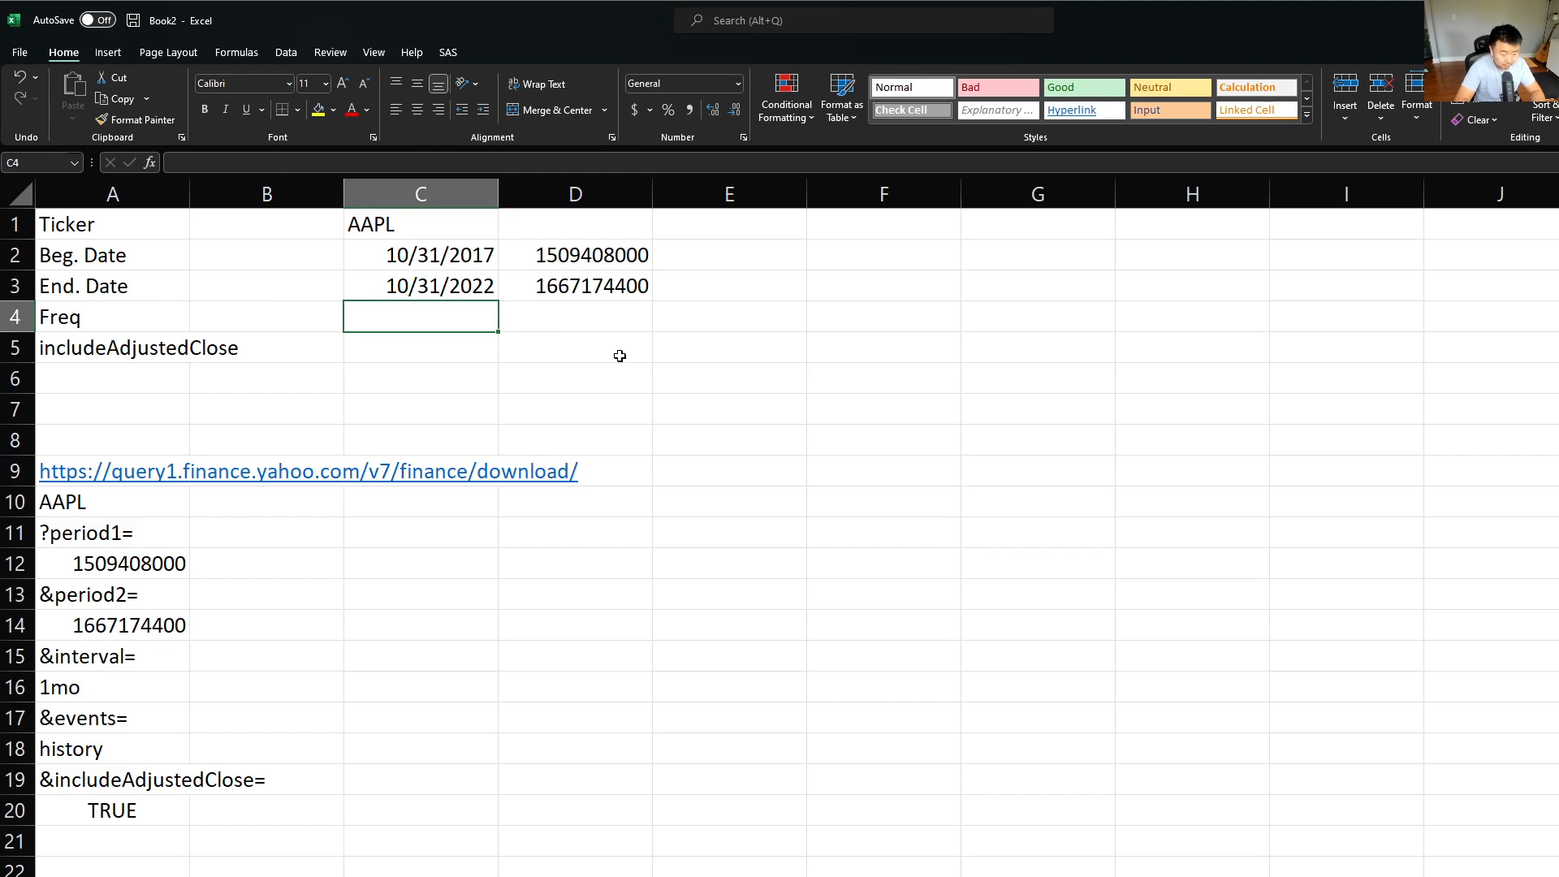
text(1mo)
key(Tab)
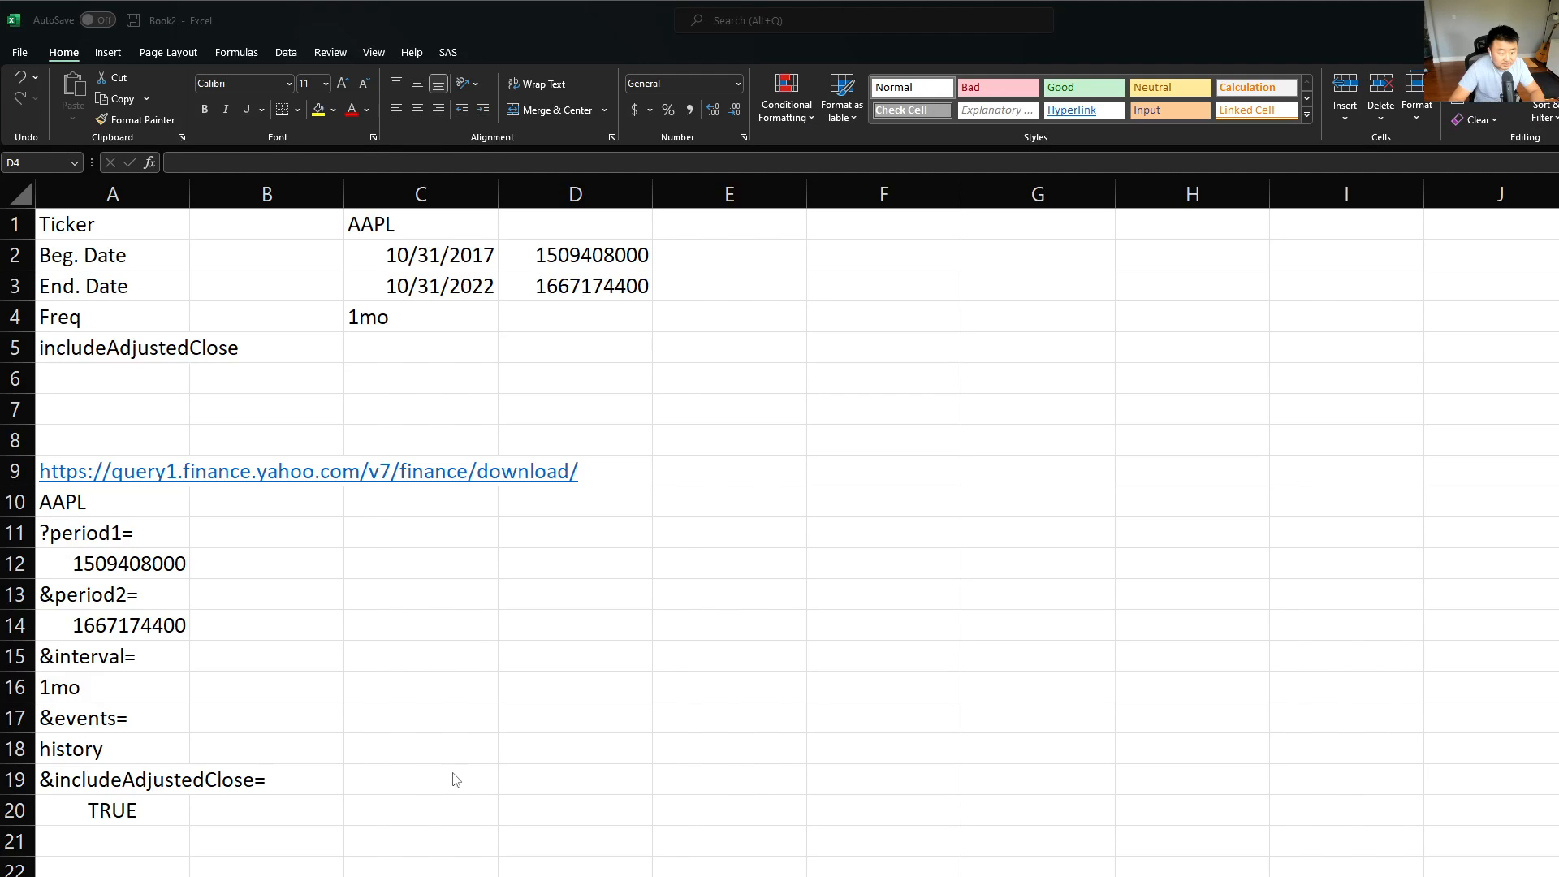
Add the note "1d or 1wk or 1mo" in D4 beside the frequency and make it italic
text(1)
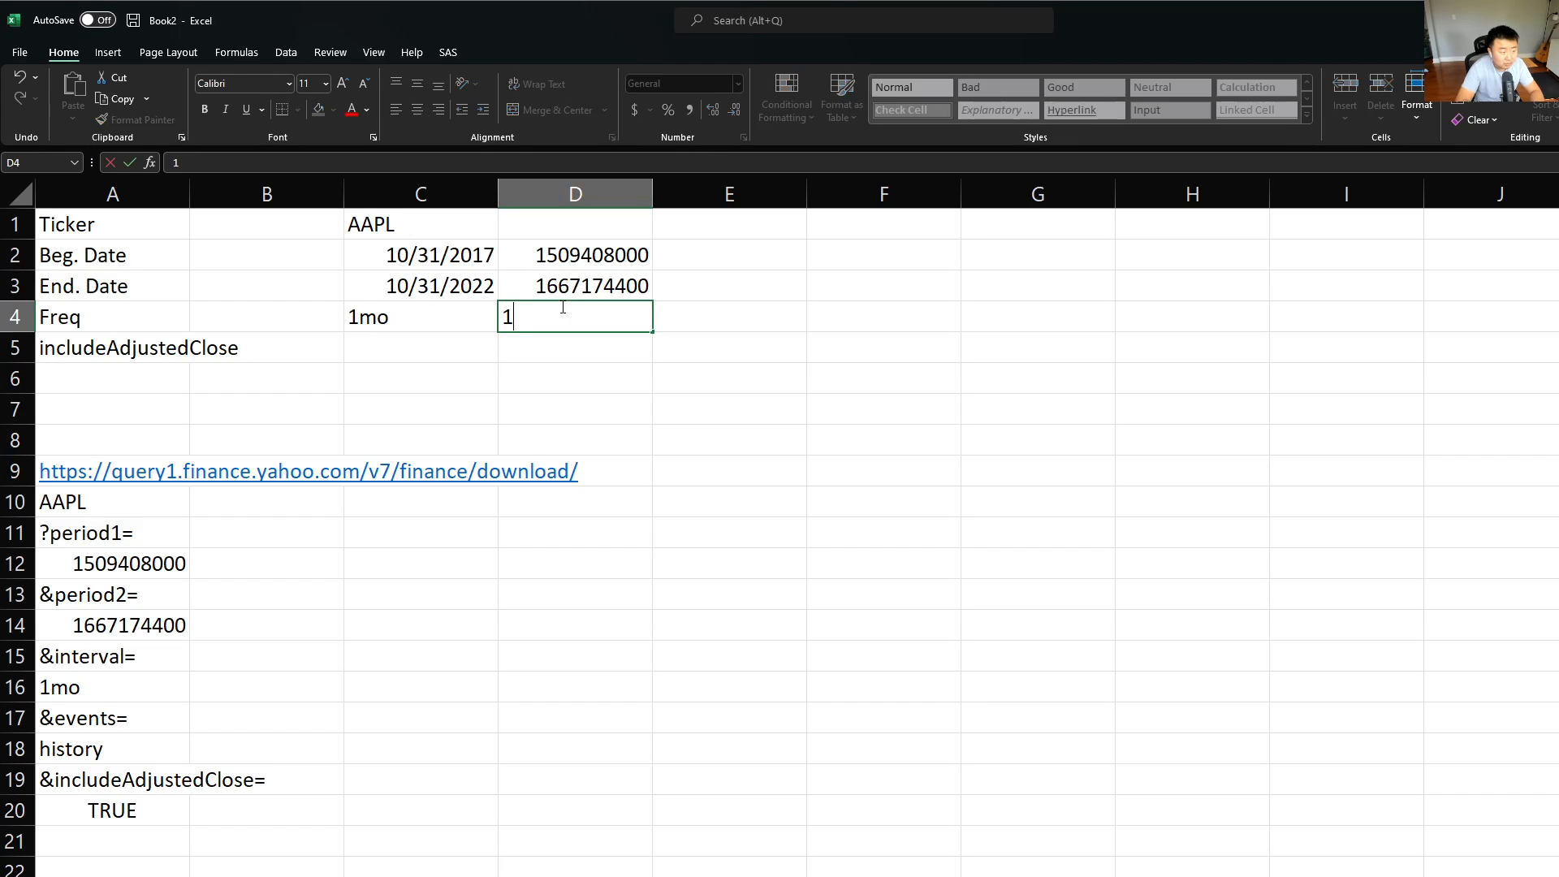
text(d o r 1wk or 1mo)
key(Return)
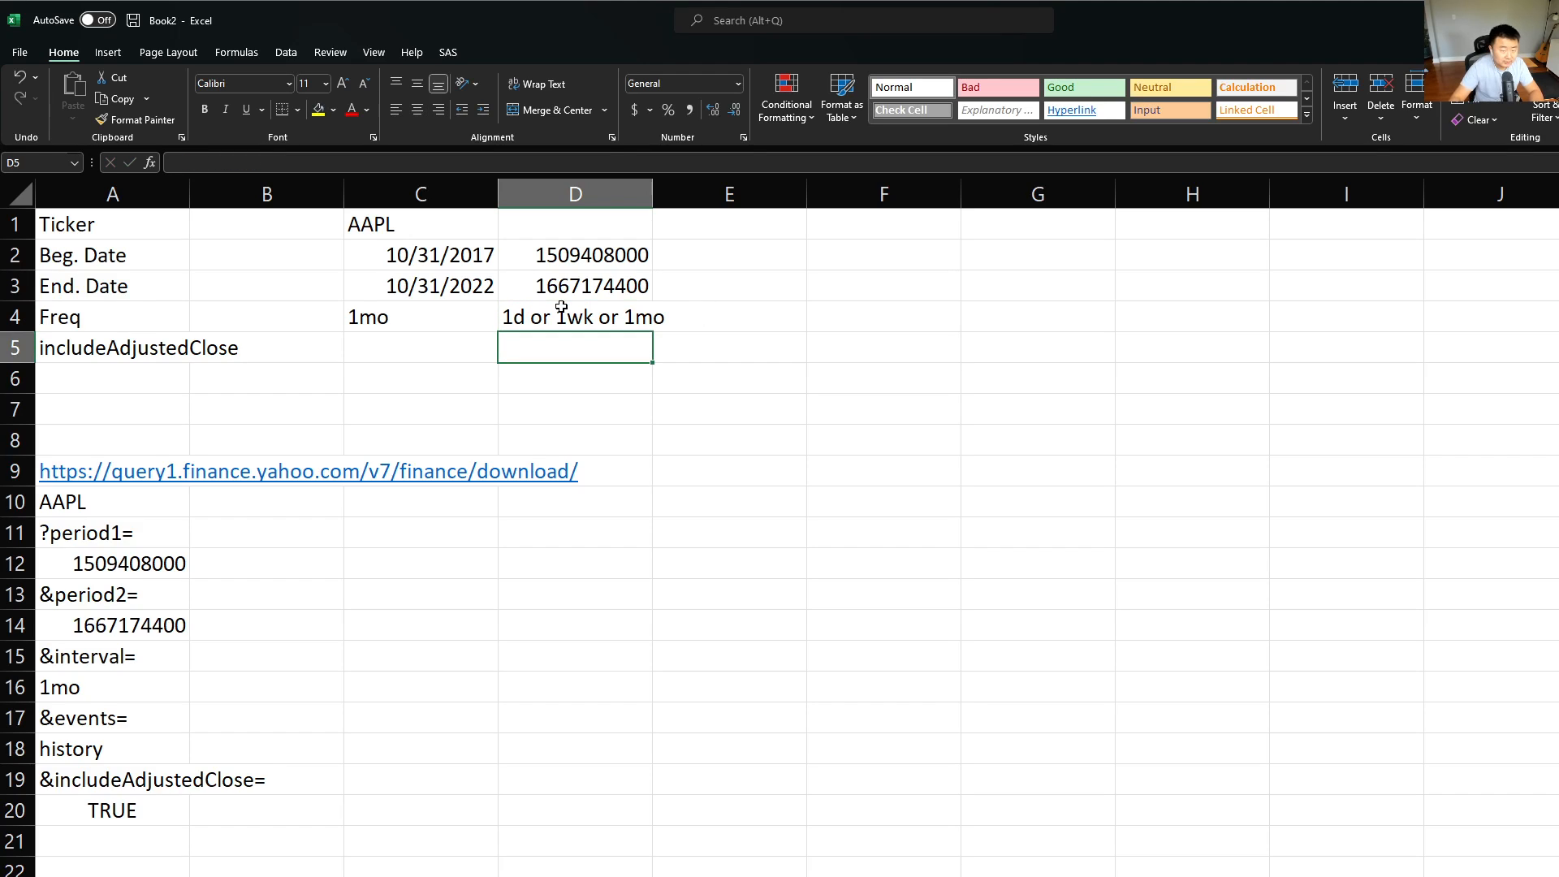
click(561, 307)
key(ctrl+i)
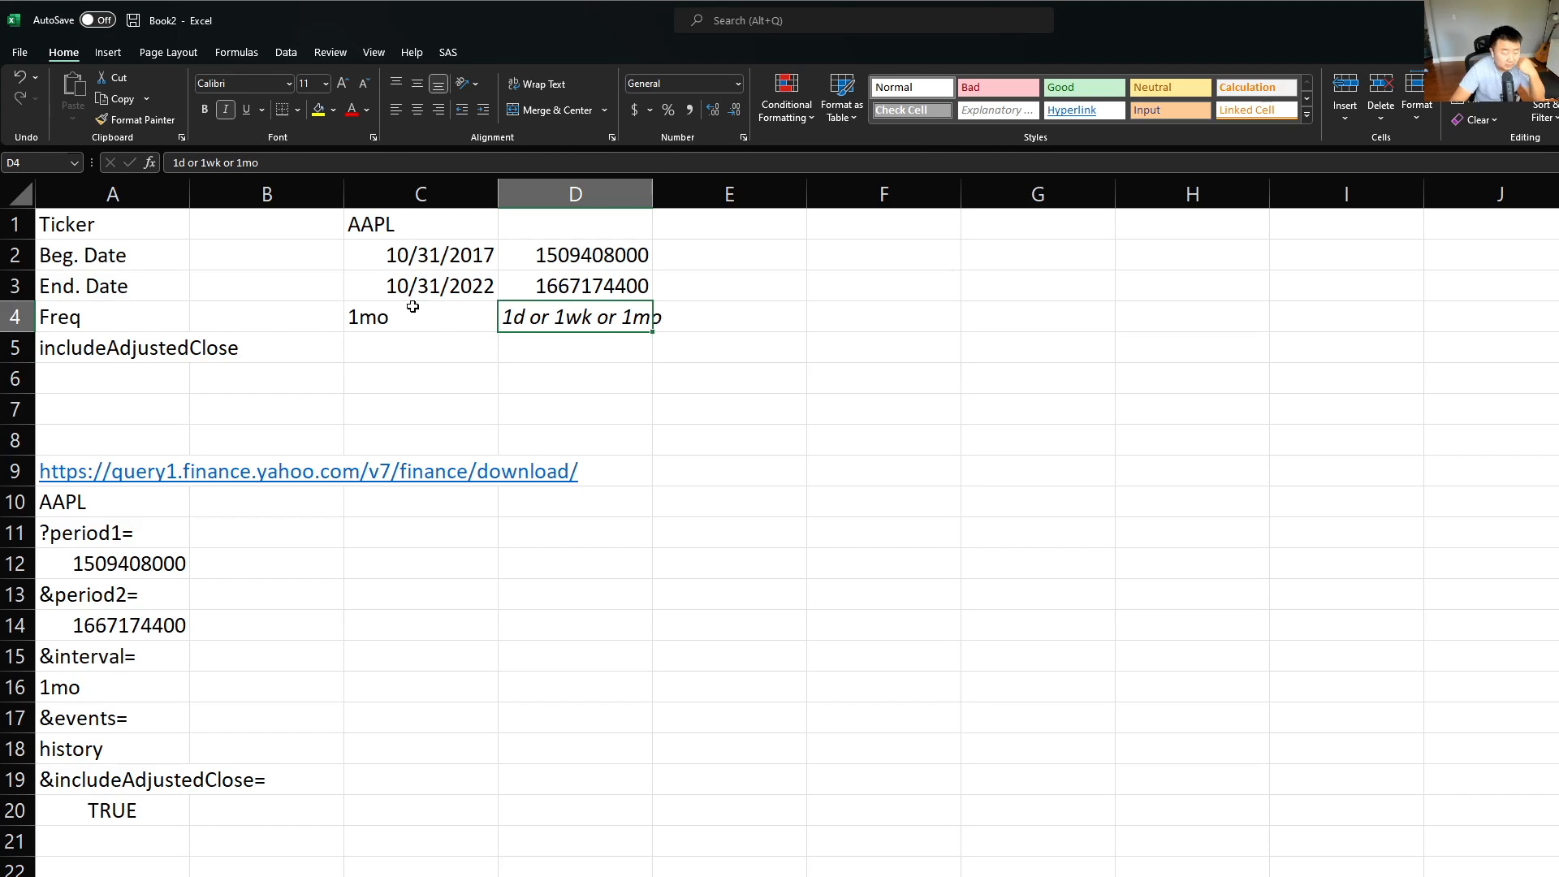
Center the ticker, date and frequency inputs in C1:C4
drag(411, 220, 452, 319)
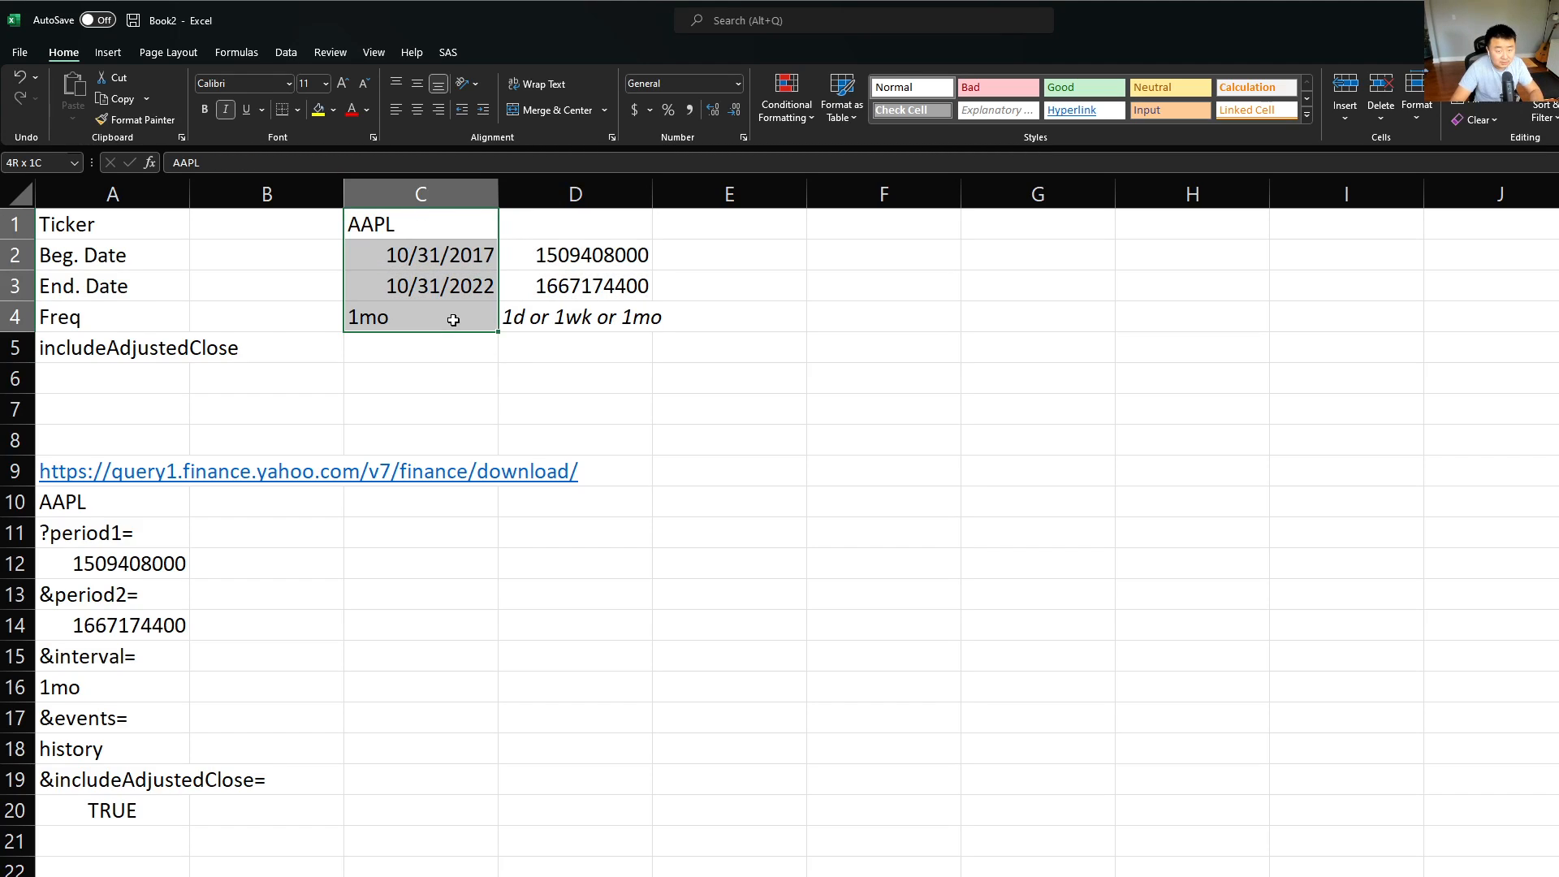
click(439, 108)
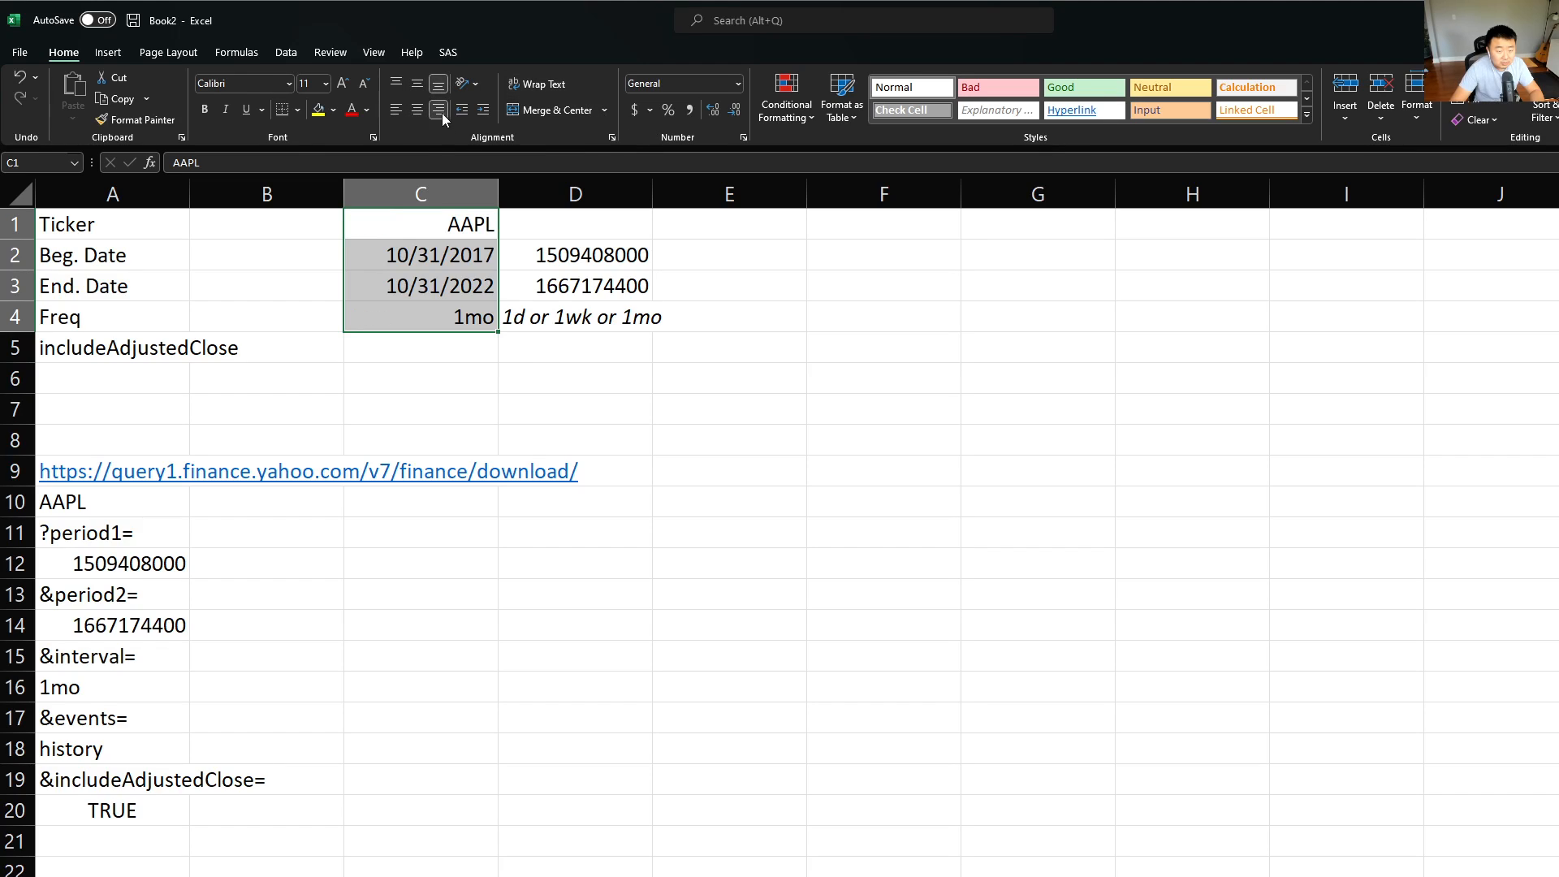
click(417, 83)
click(417, 108)
Left-align and middle-align the cells in D1:D6 beside the inputs
click(567, 290)
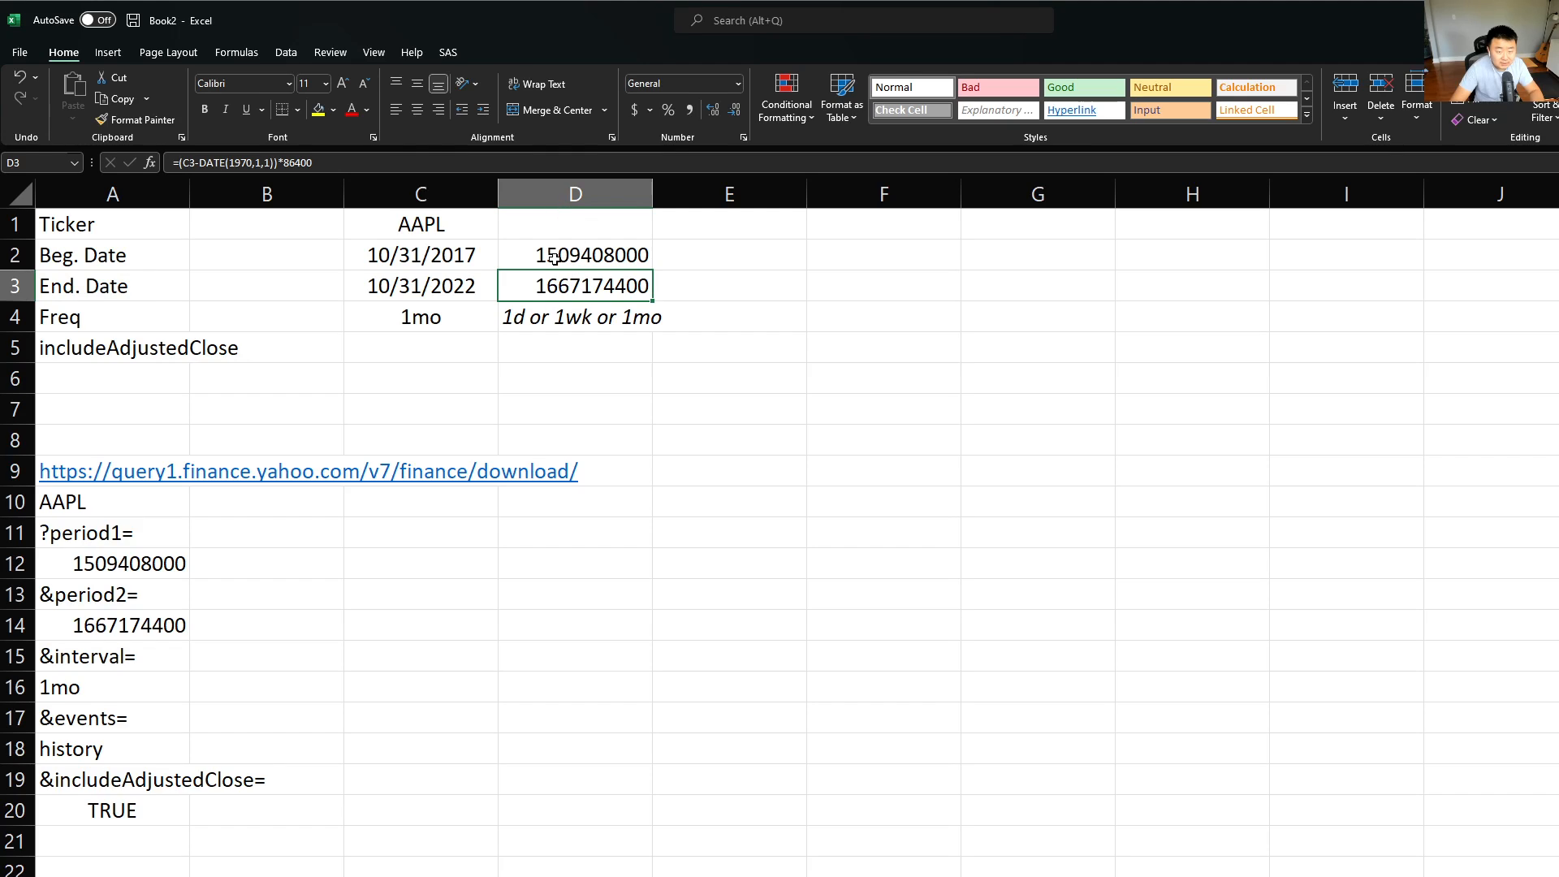
drag(561, 221, 574, 378)
click(397, 108)
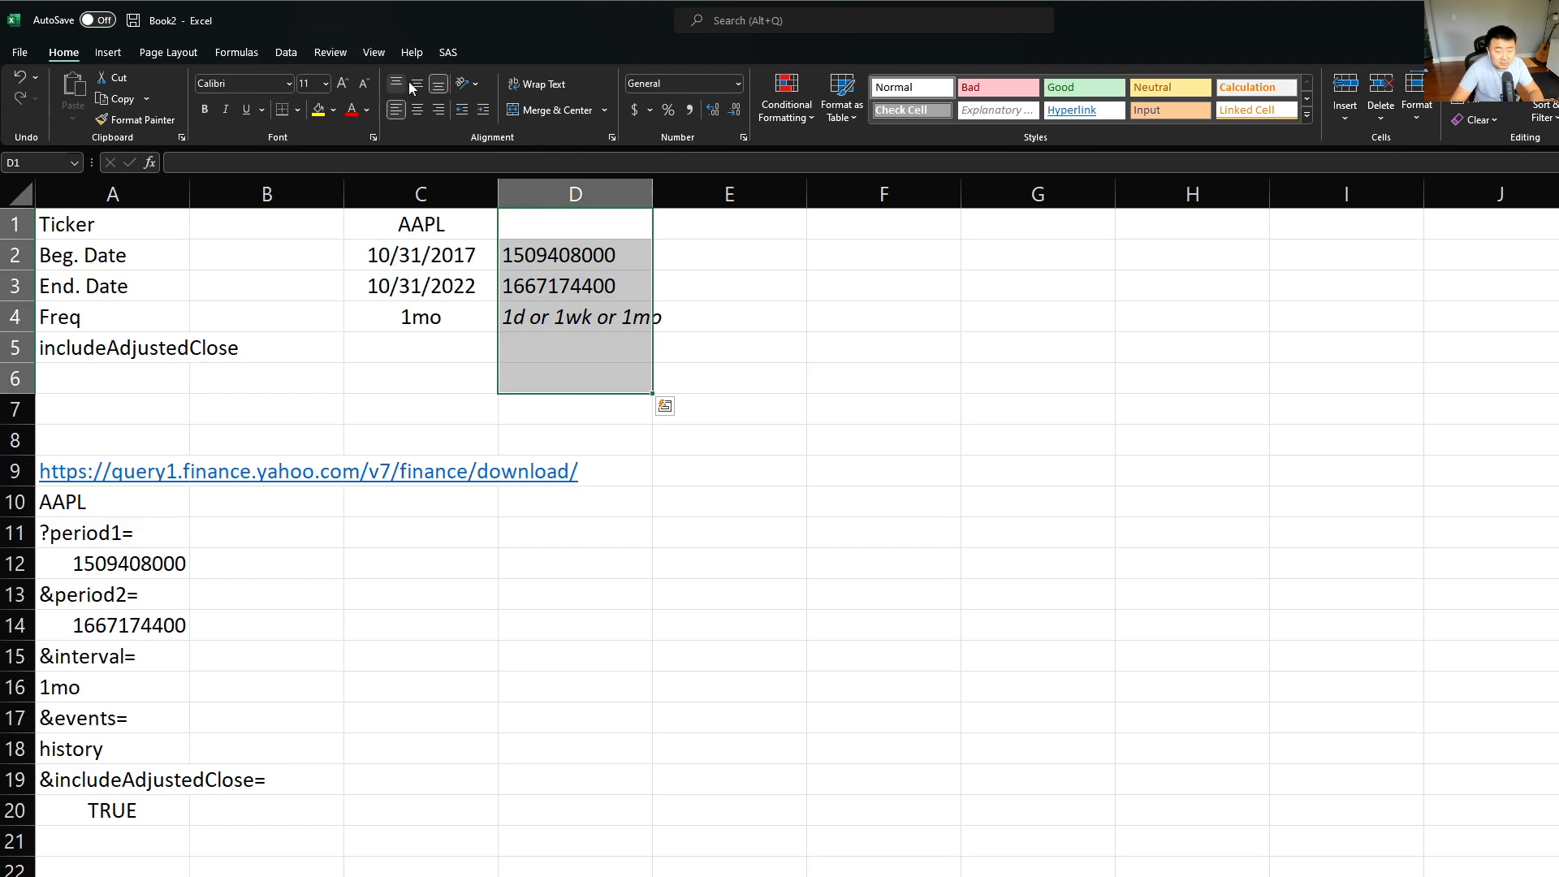
click(417, 83)
click(624, 317)
Enter true for includeAdjustedClose in C5 and try clearing the cell's formats
click(455, 354)
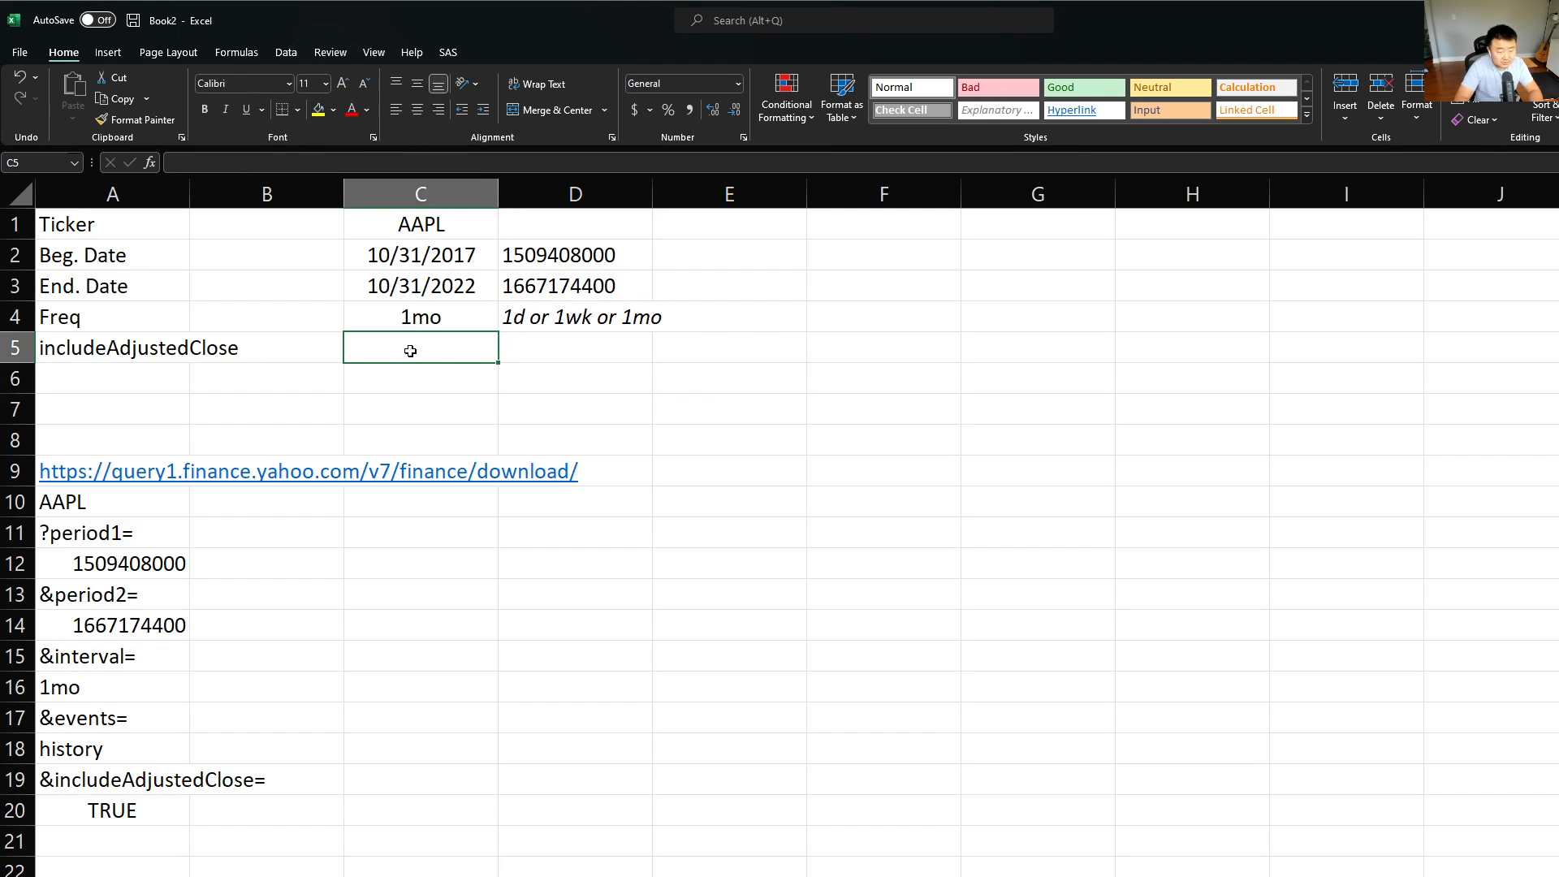
text(true)
key(Return)
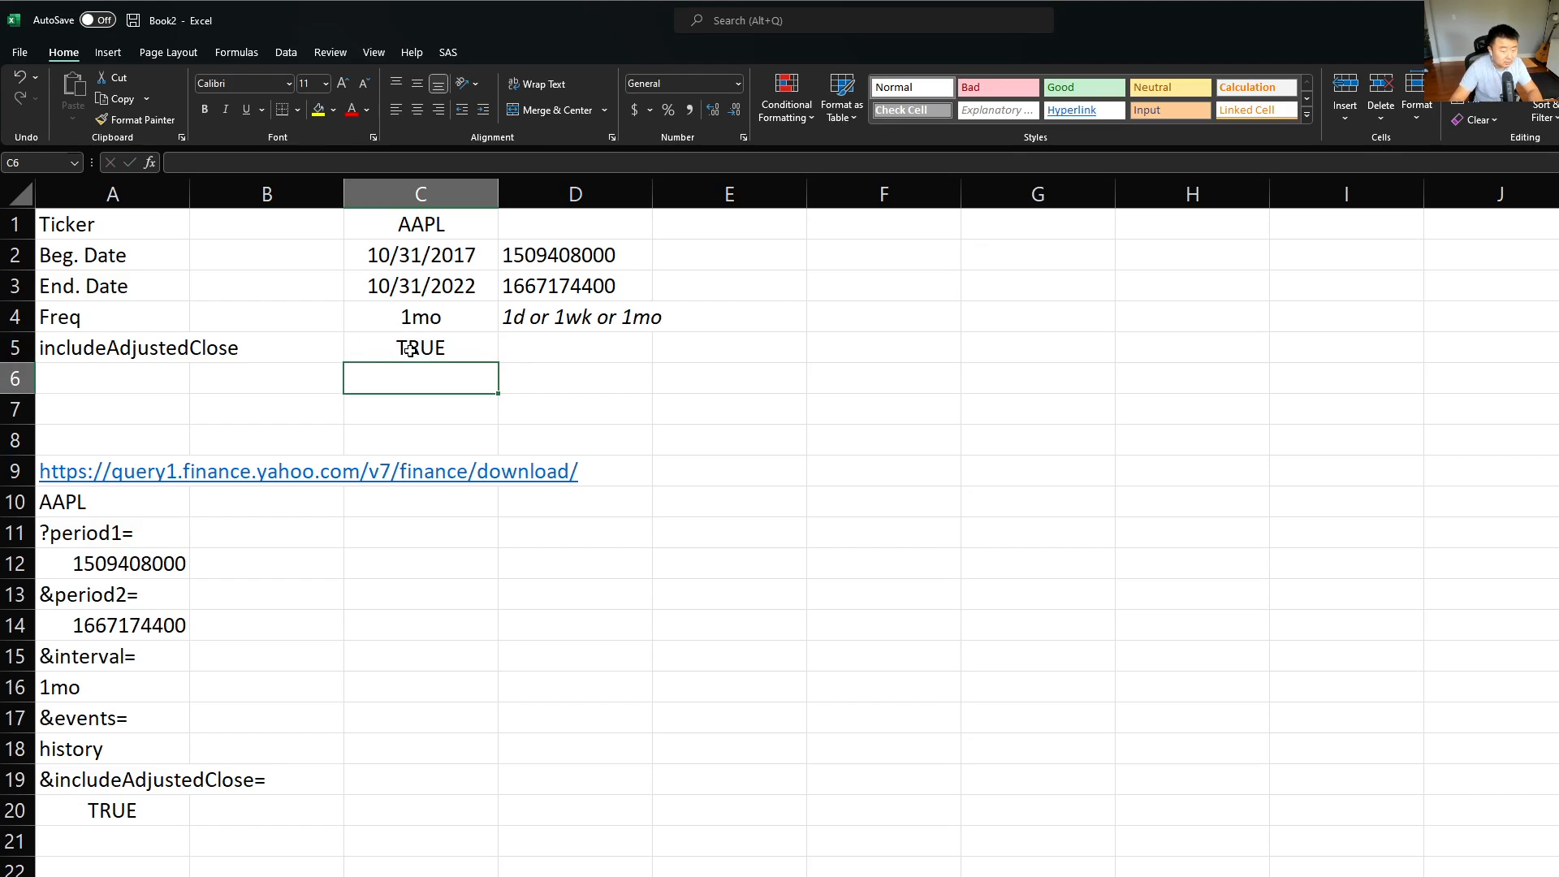
click(410, 349)
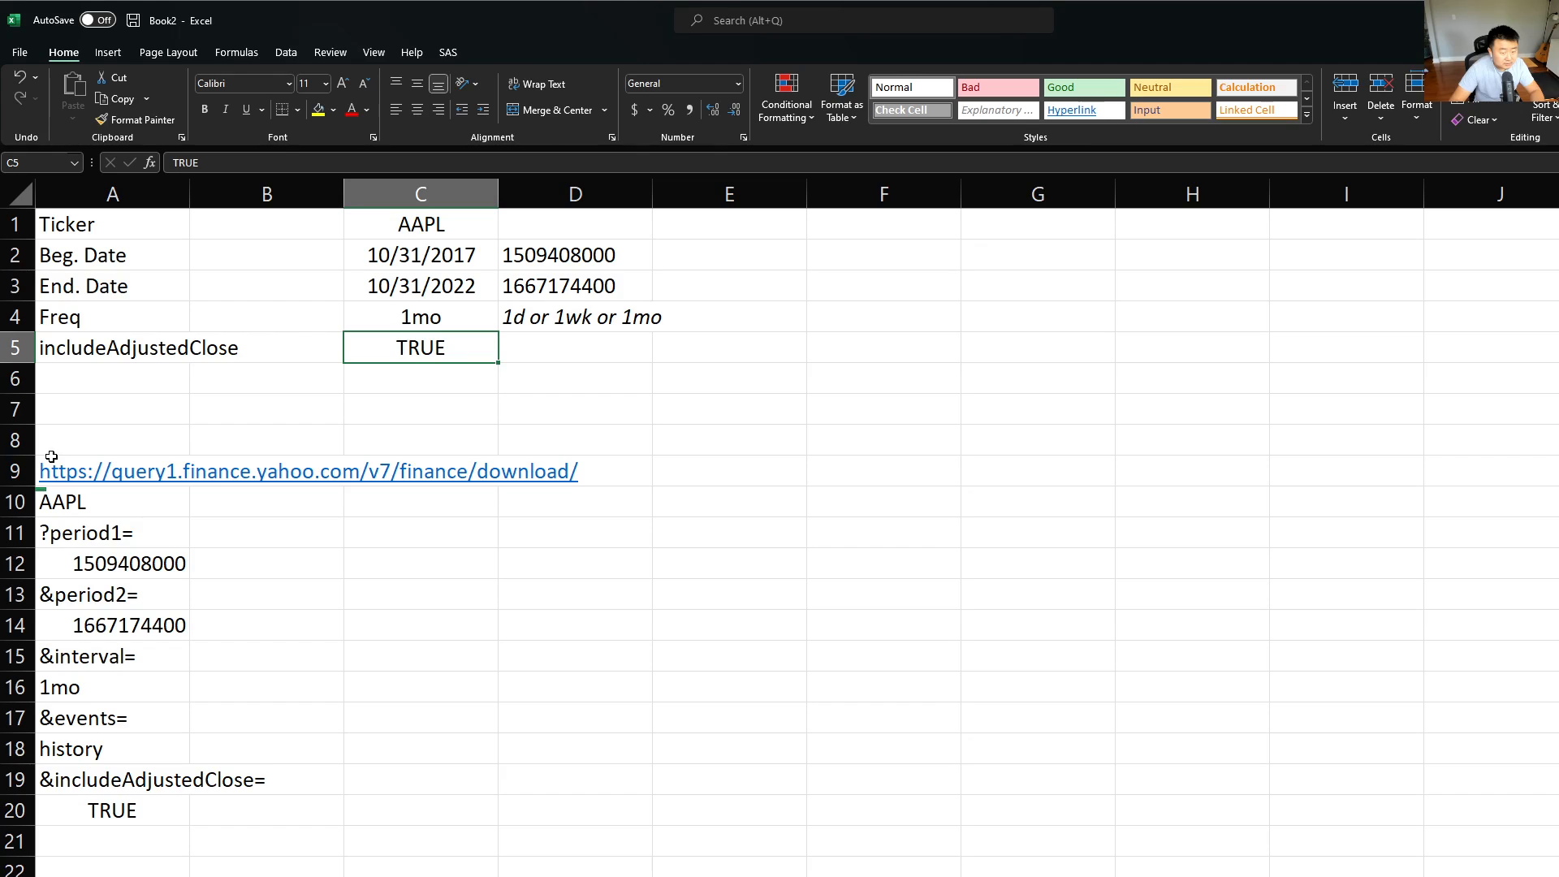
double_click(397, 346)
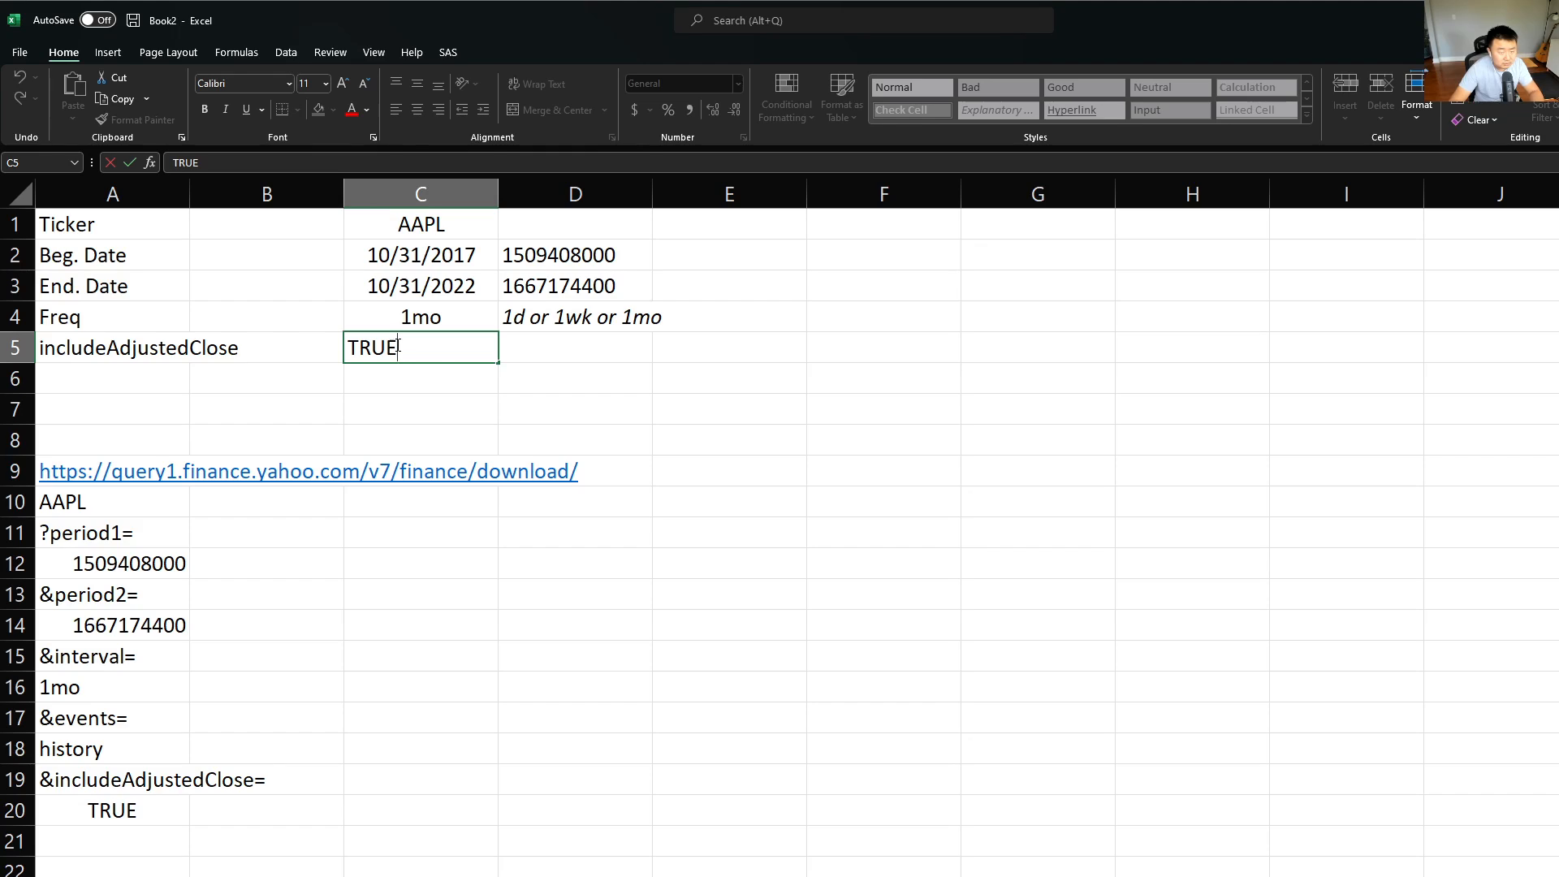
key(Escape)
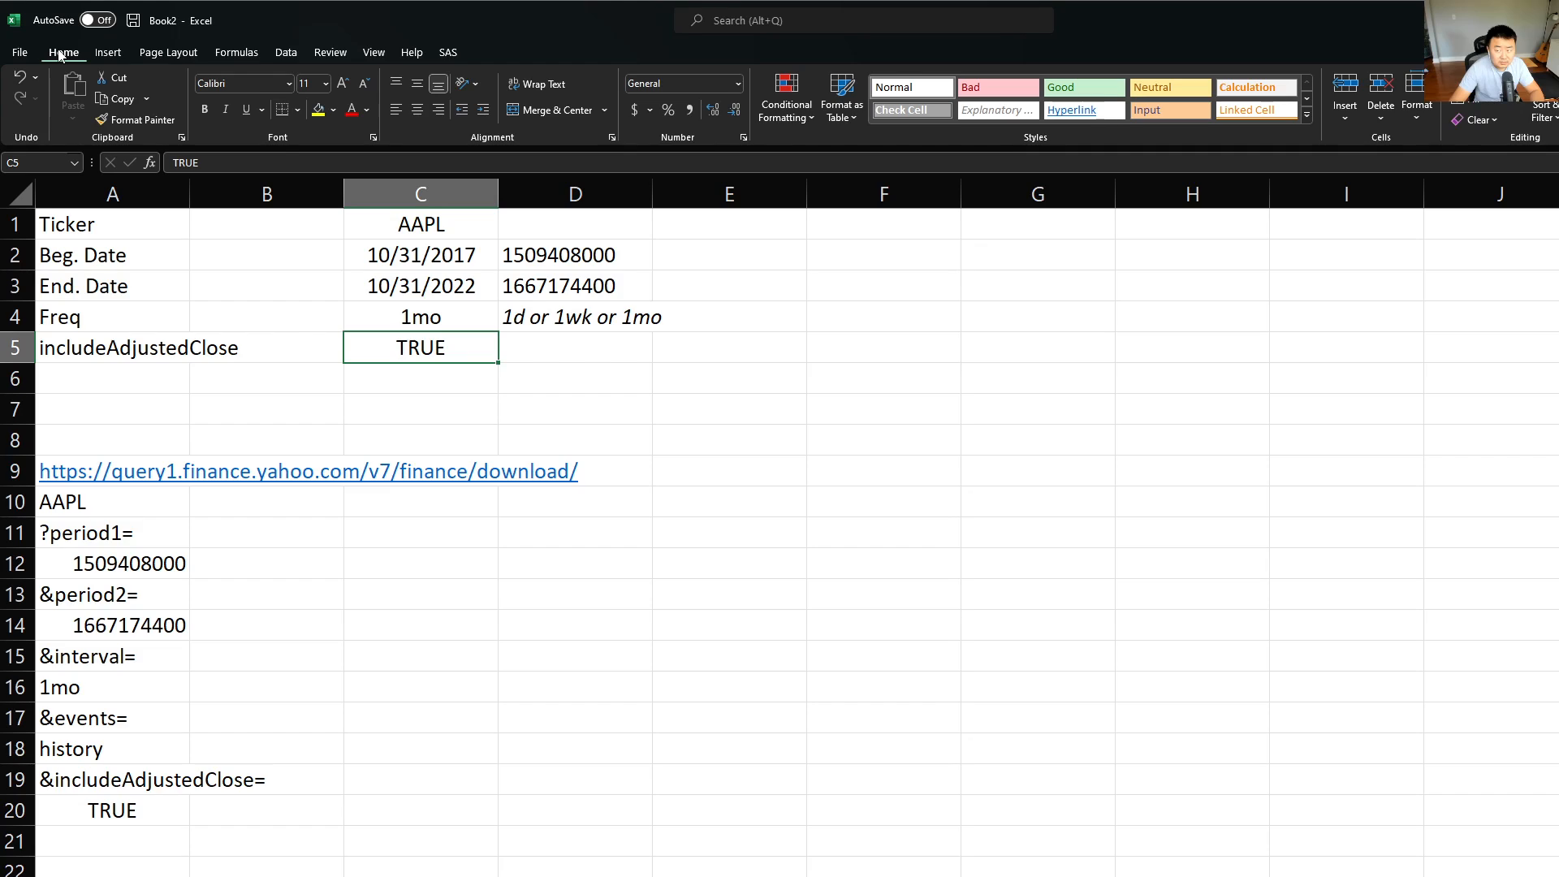
click(1475, 120)
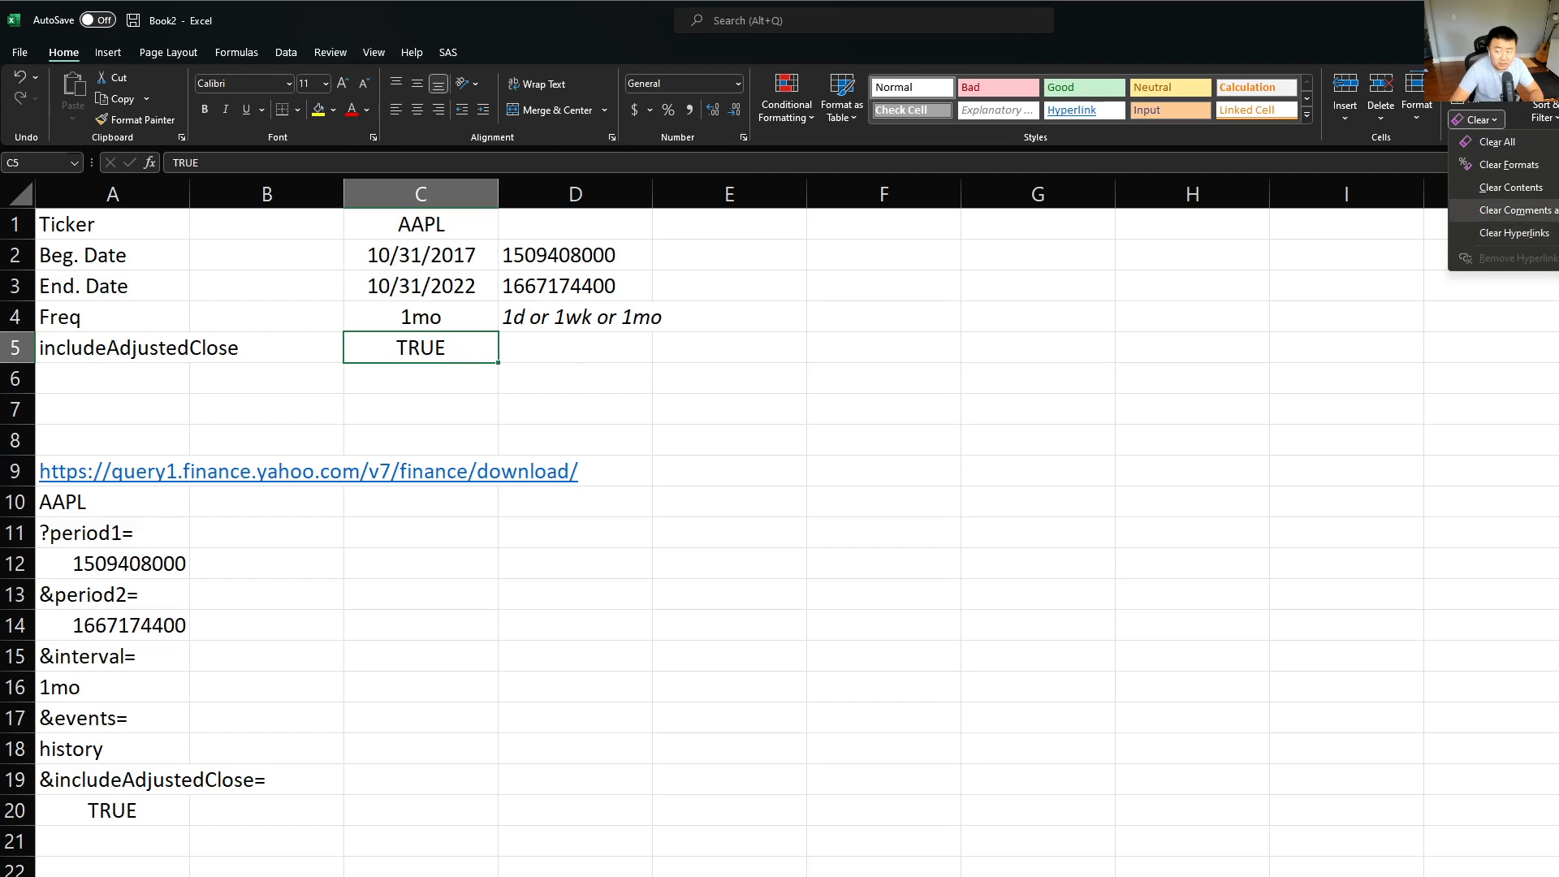
click(1502, 160)
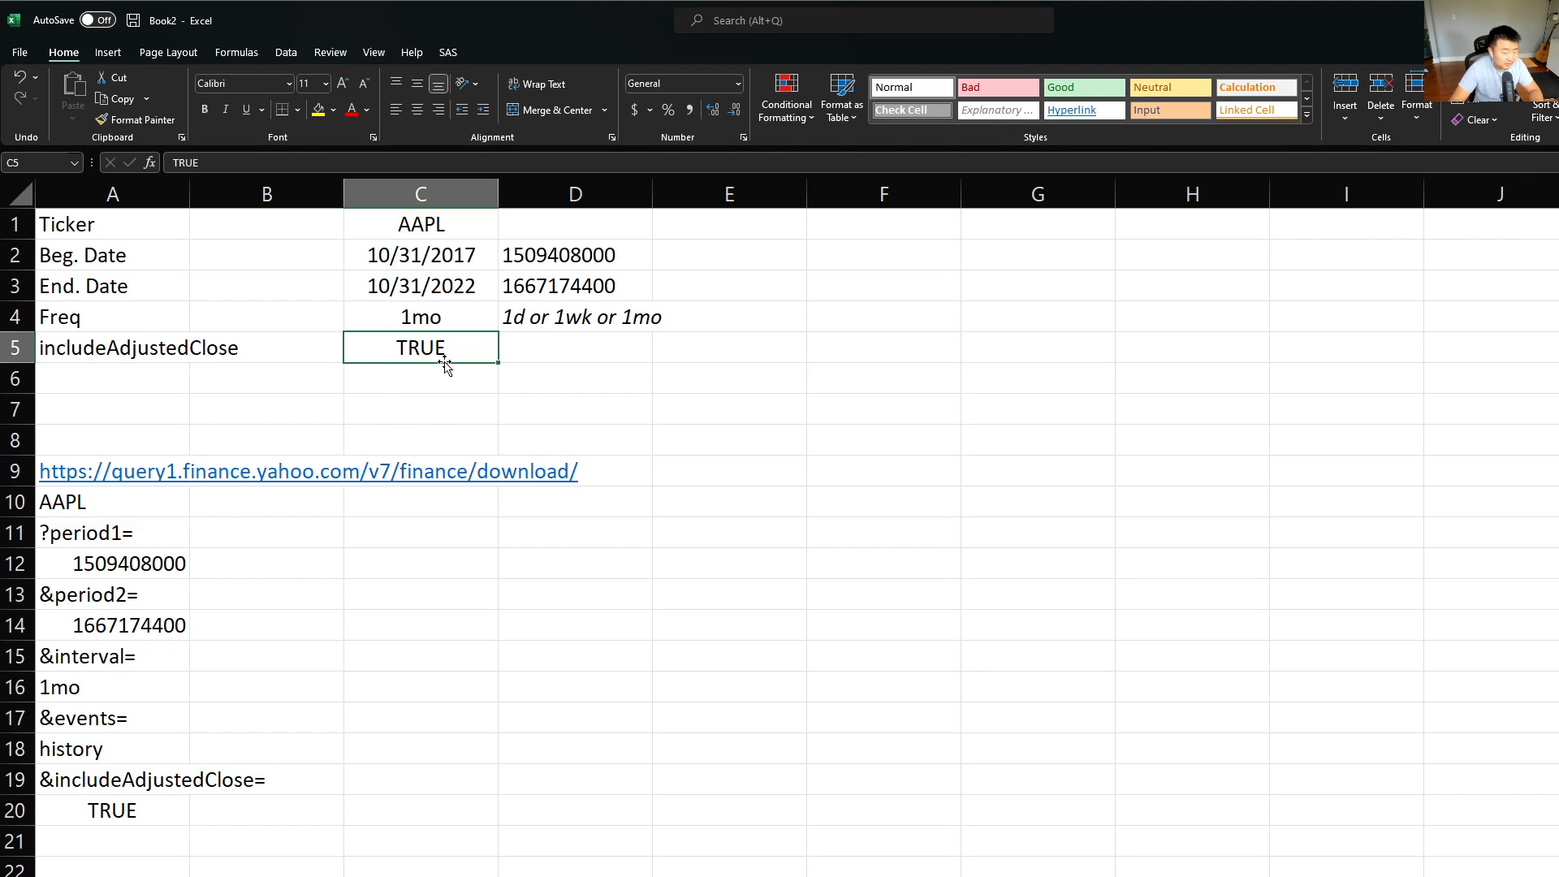
double_click(489, 347)
key(Escape)
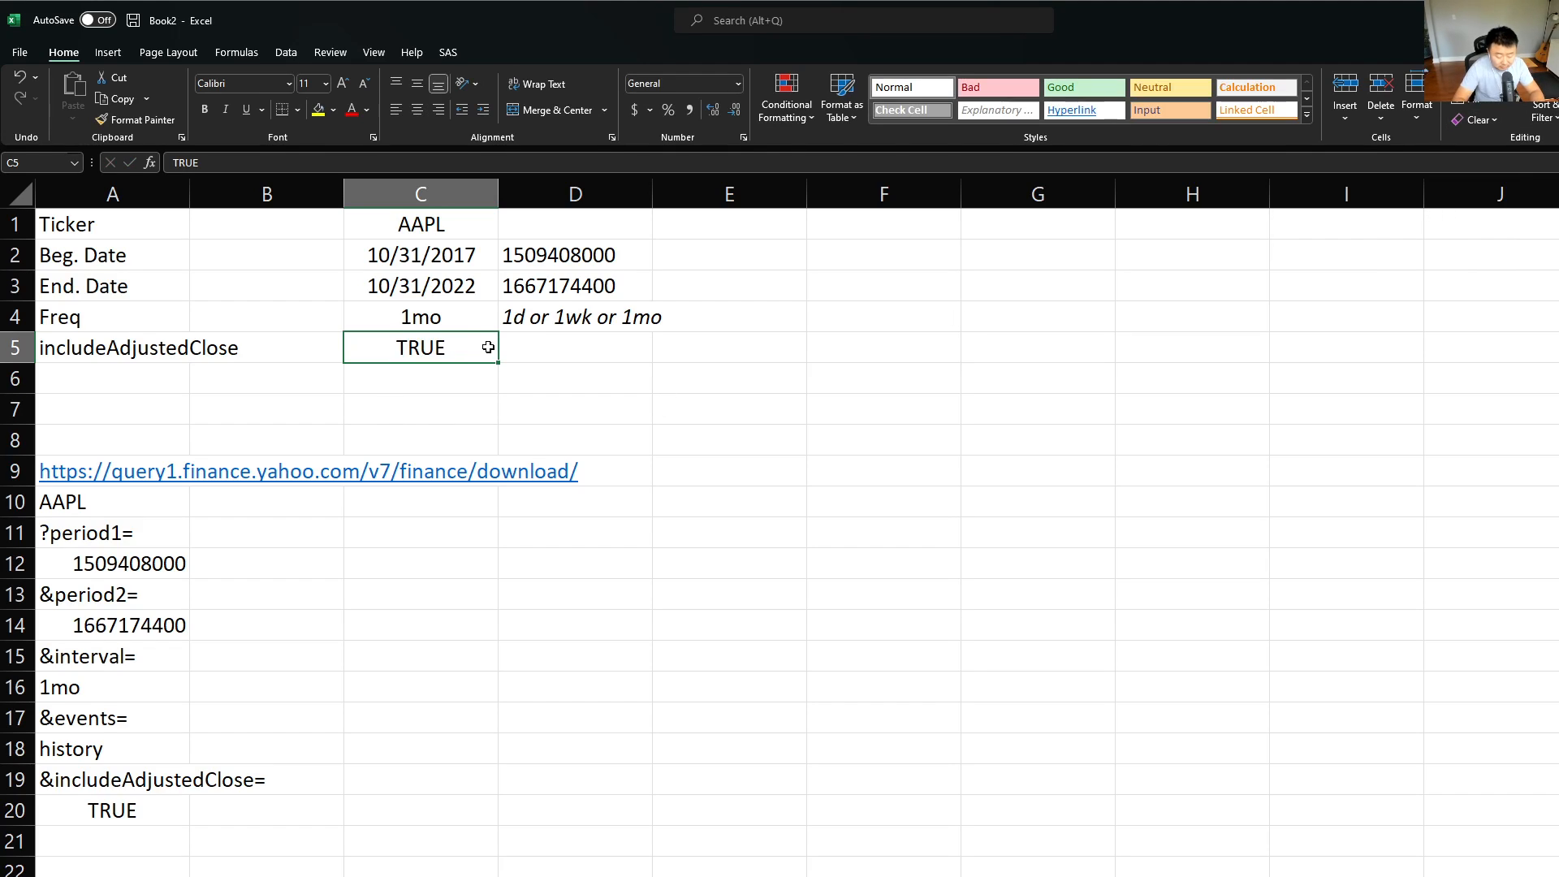
Enter 'true in C5 so includeAdjustedClose is stored as lowercase text, and center it
text(')
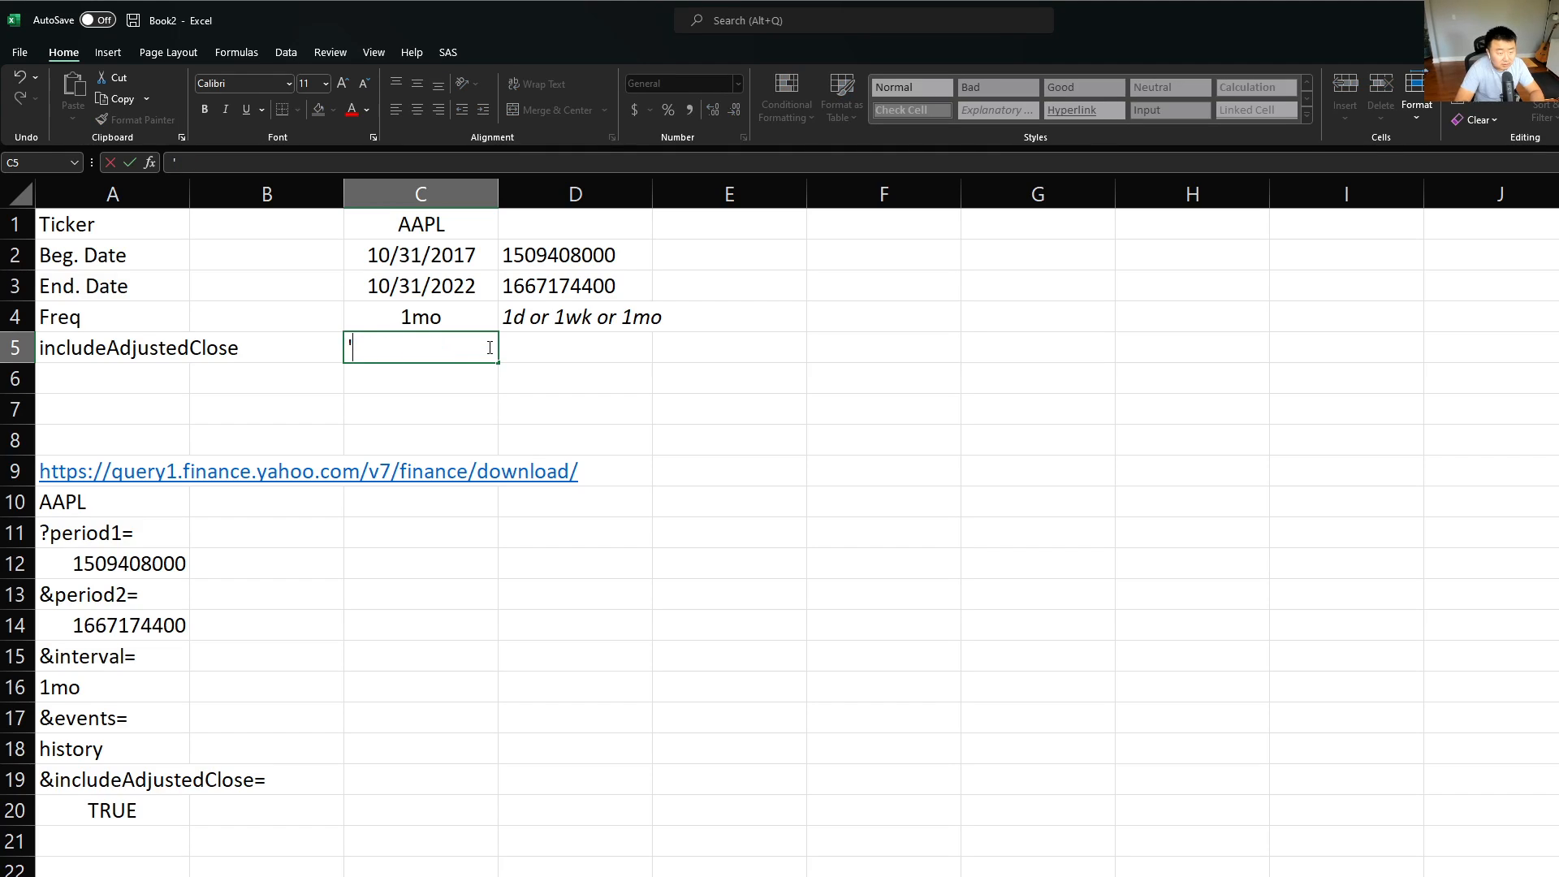
text(true)
key(Return)
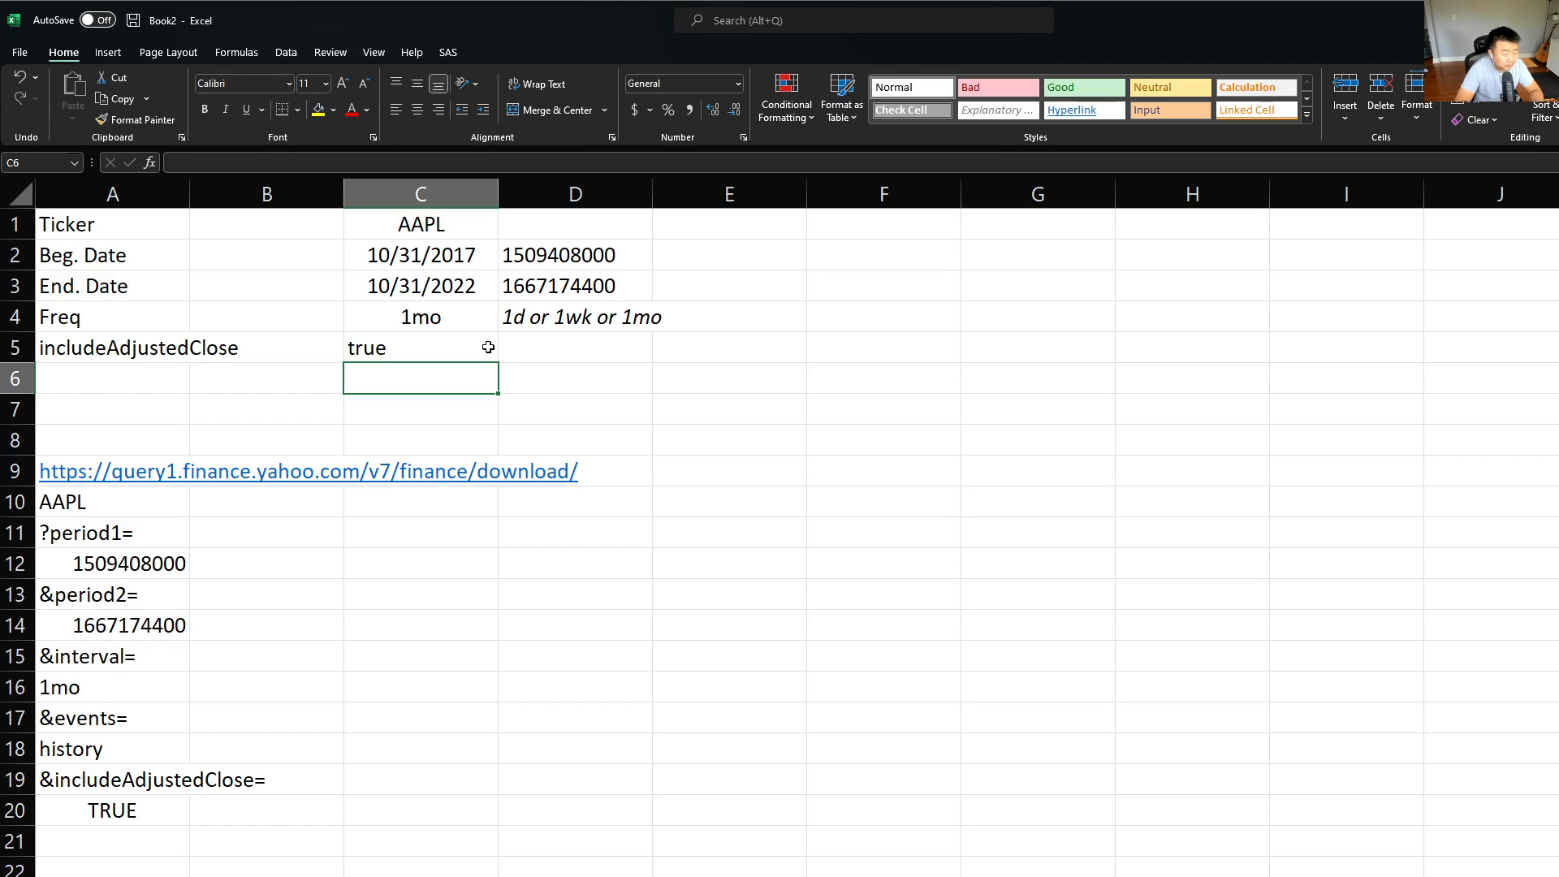
click(487, 348)
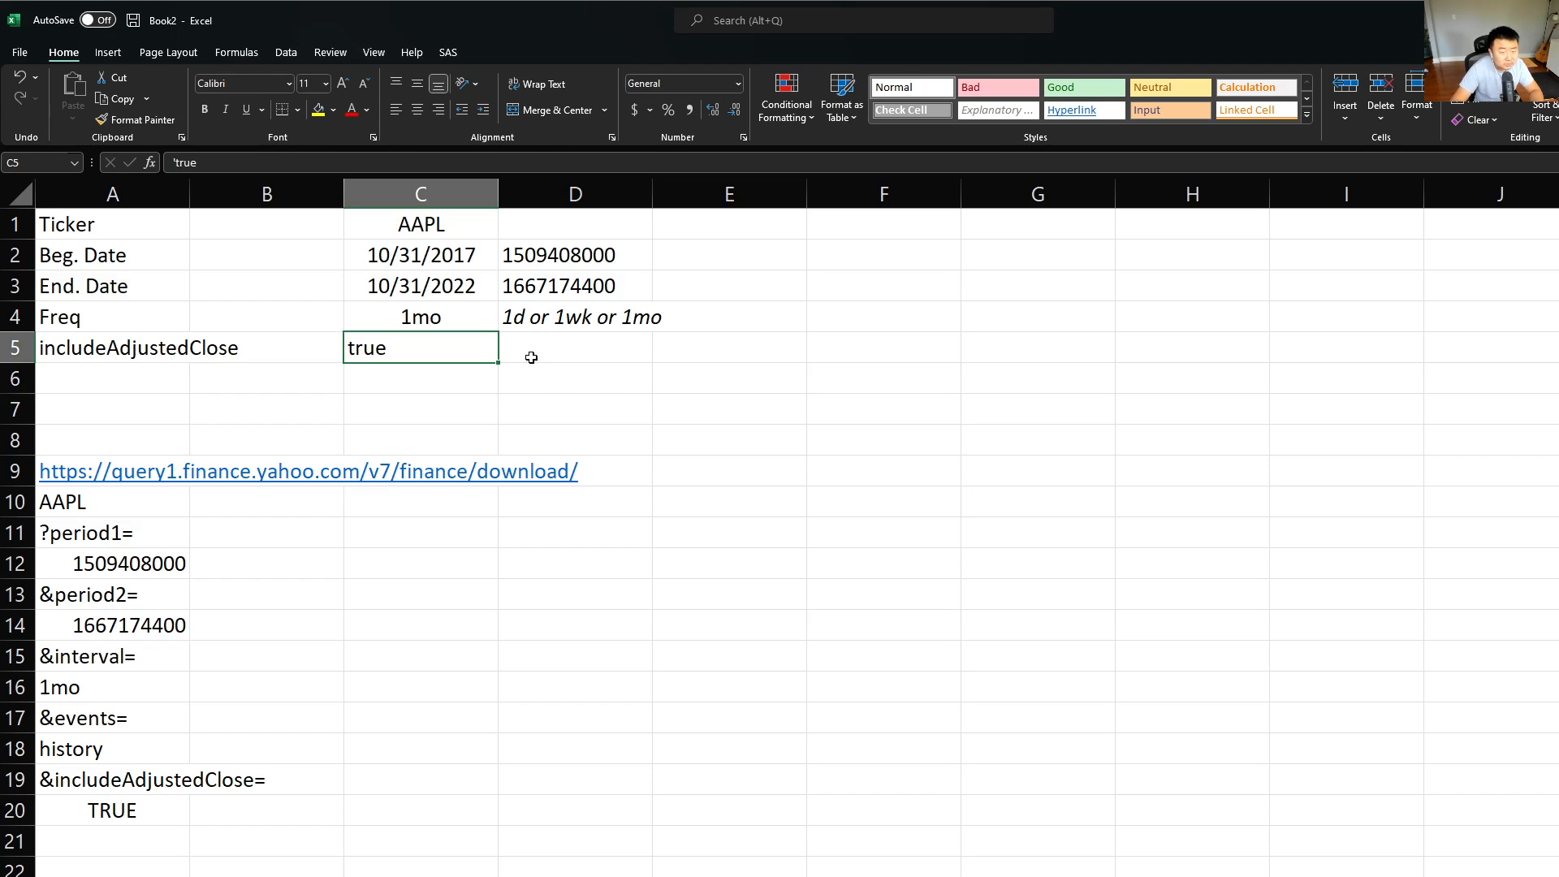
click(416, 110)
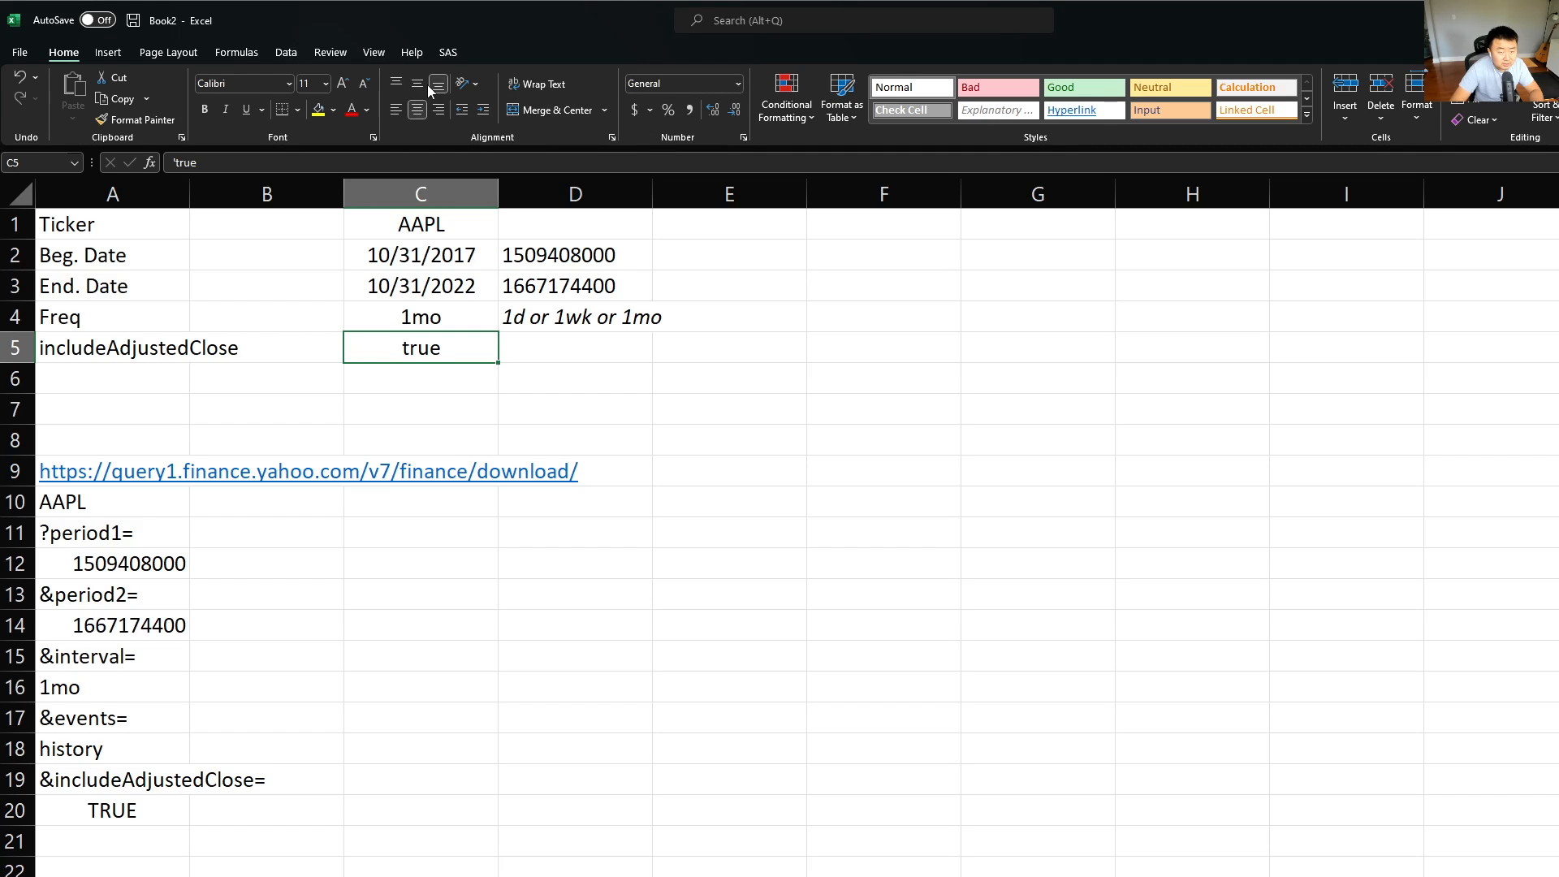
click(323, 414)
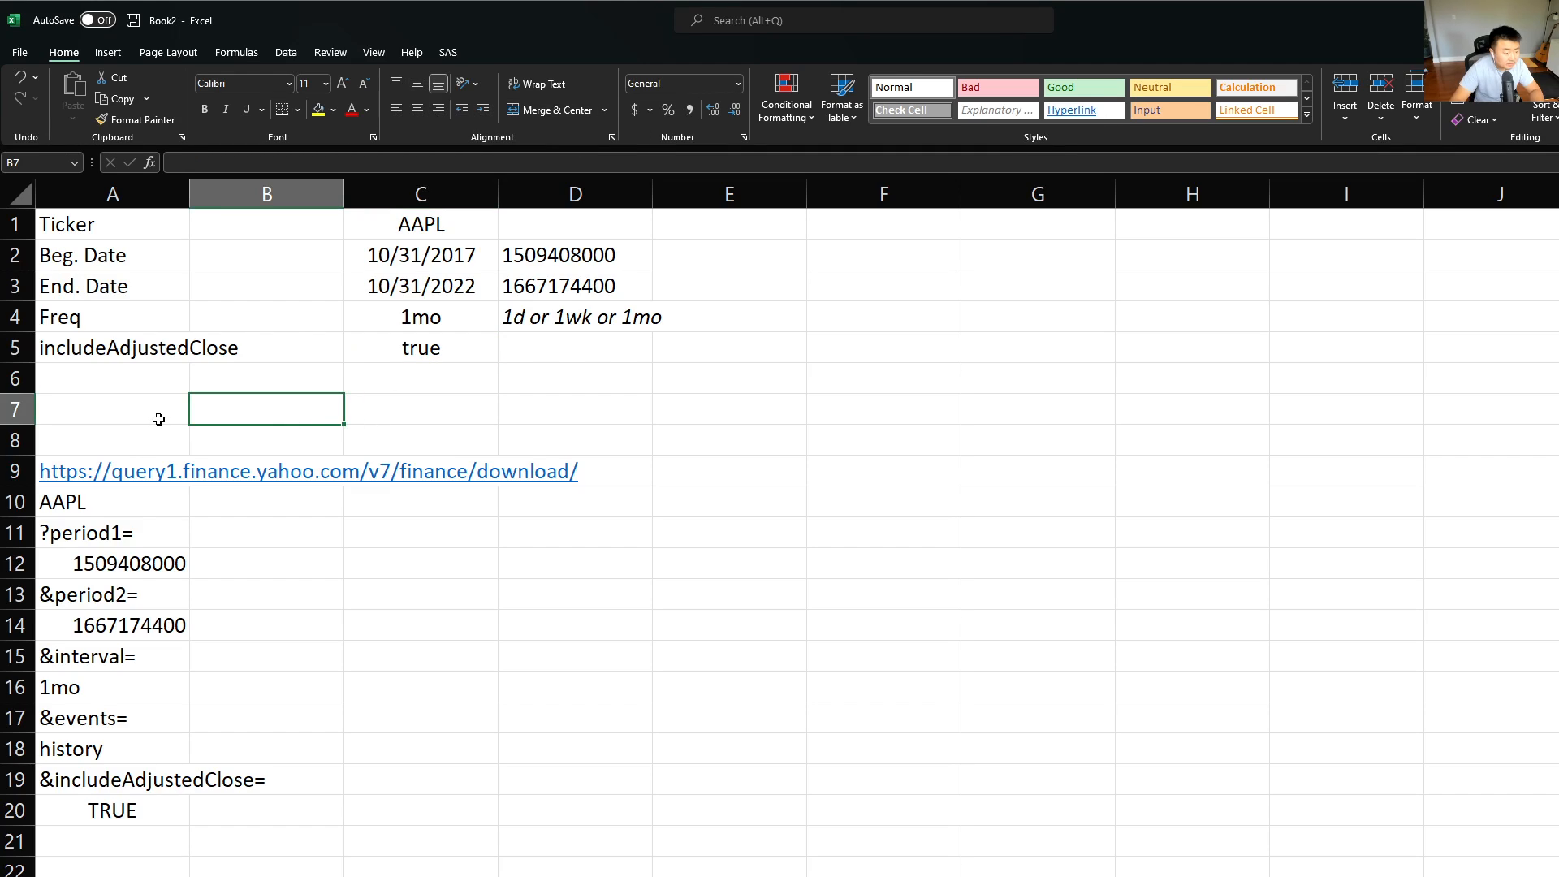
key(alt+Tab)
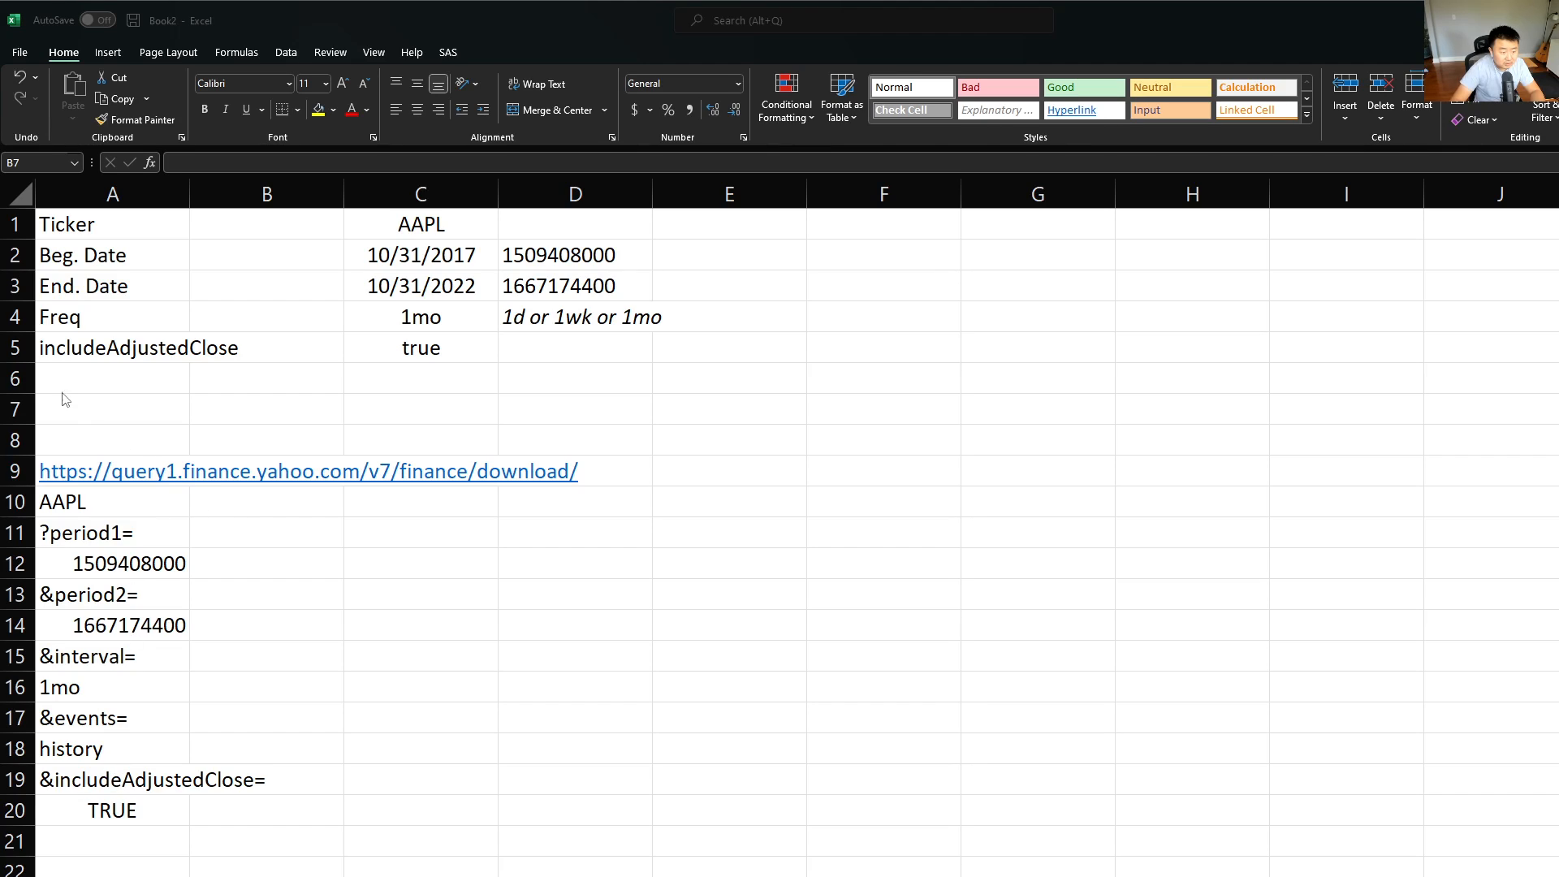
click(91, 412)
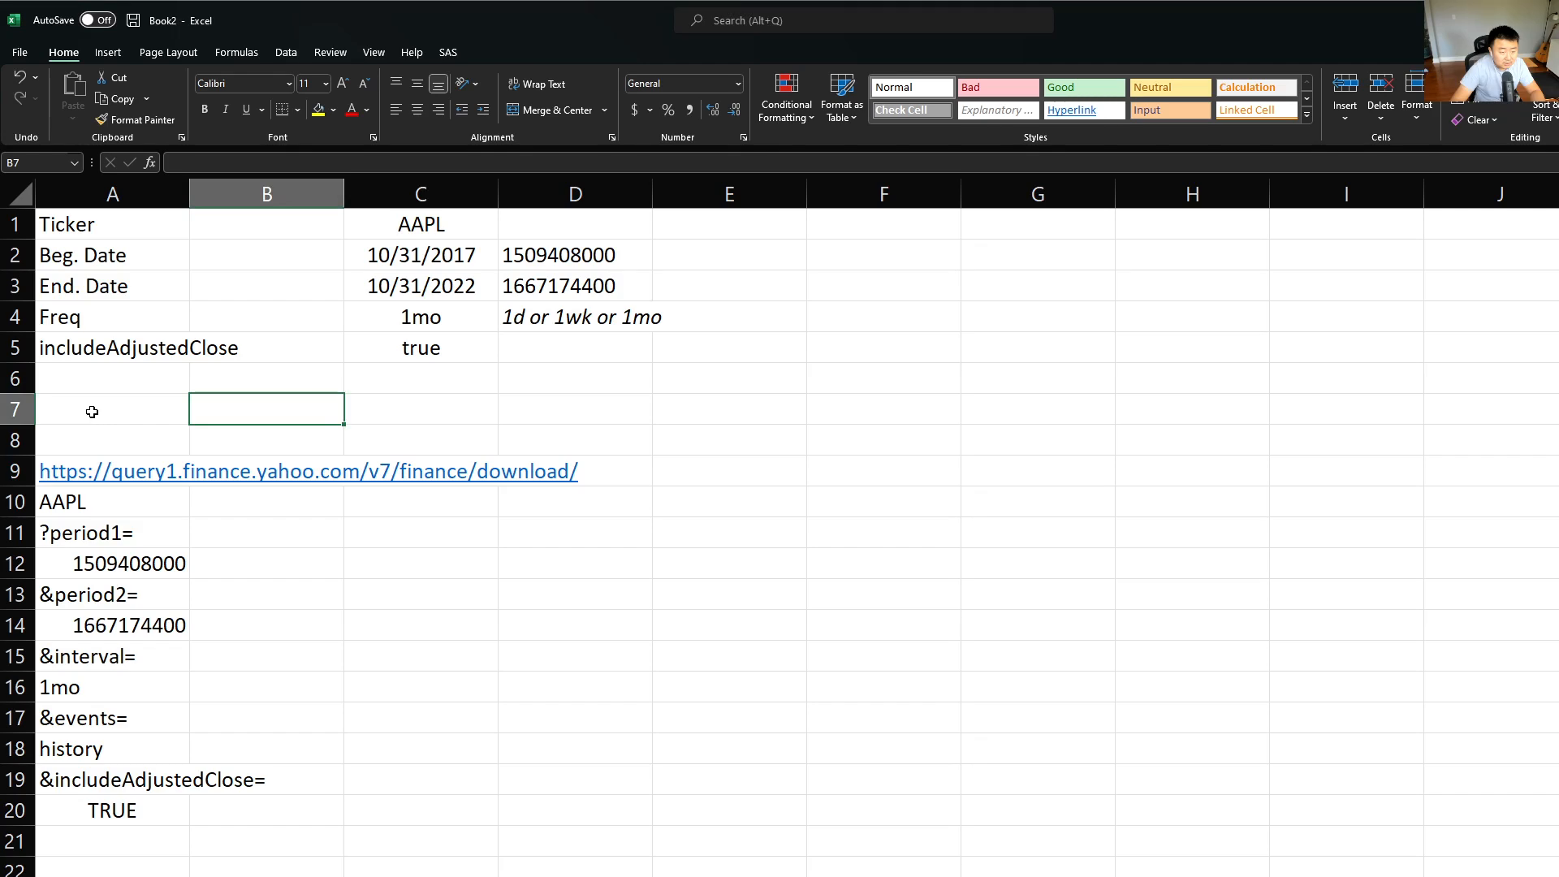
click(92, 411)
key(alt+Tab)
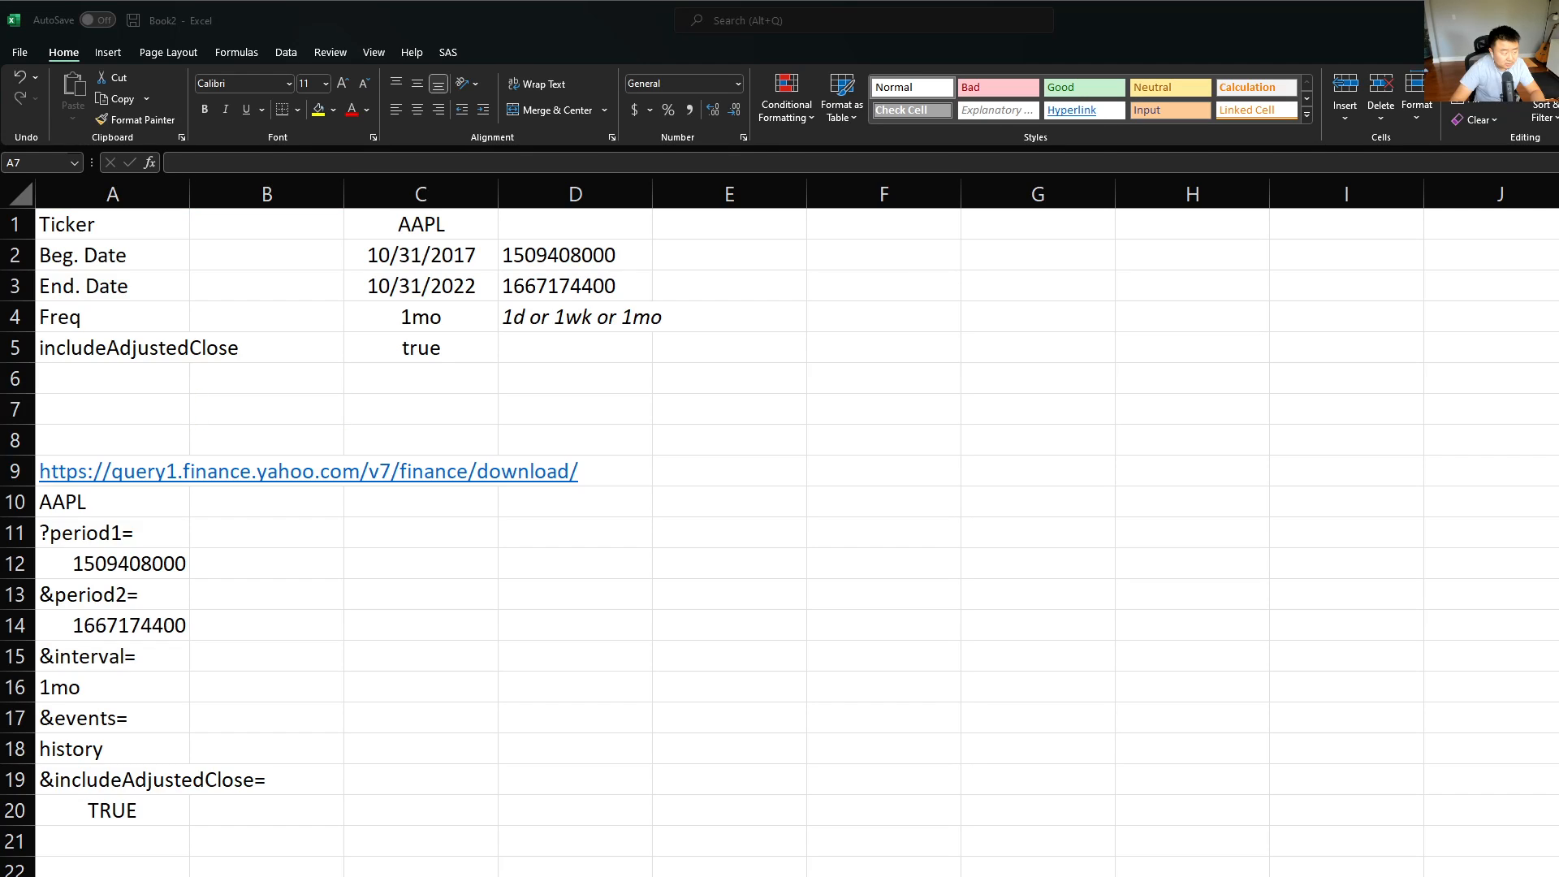
click(148, 416)
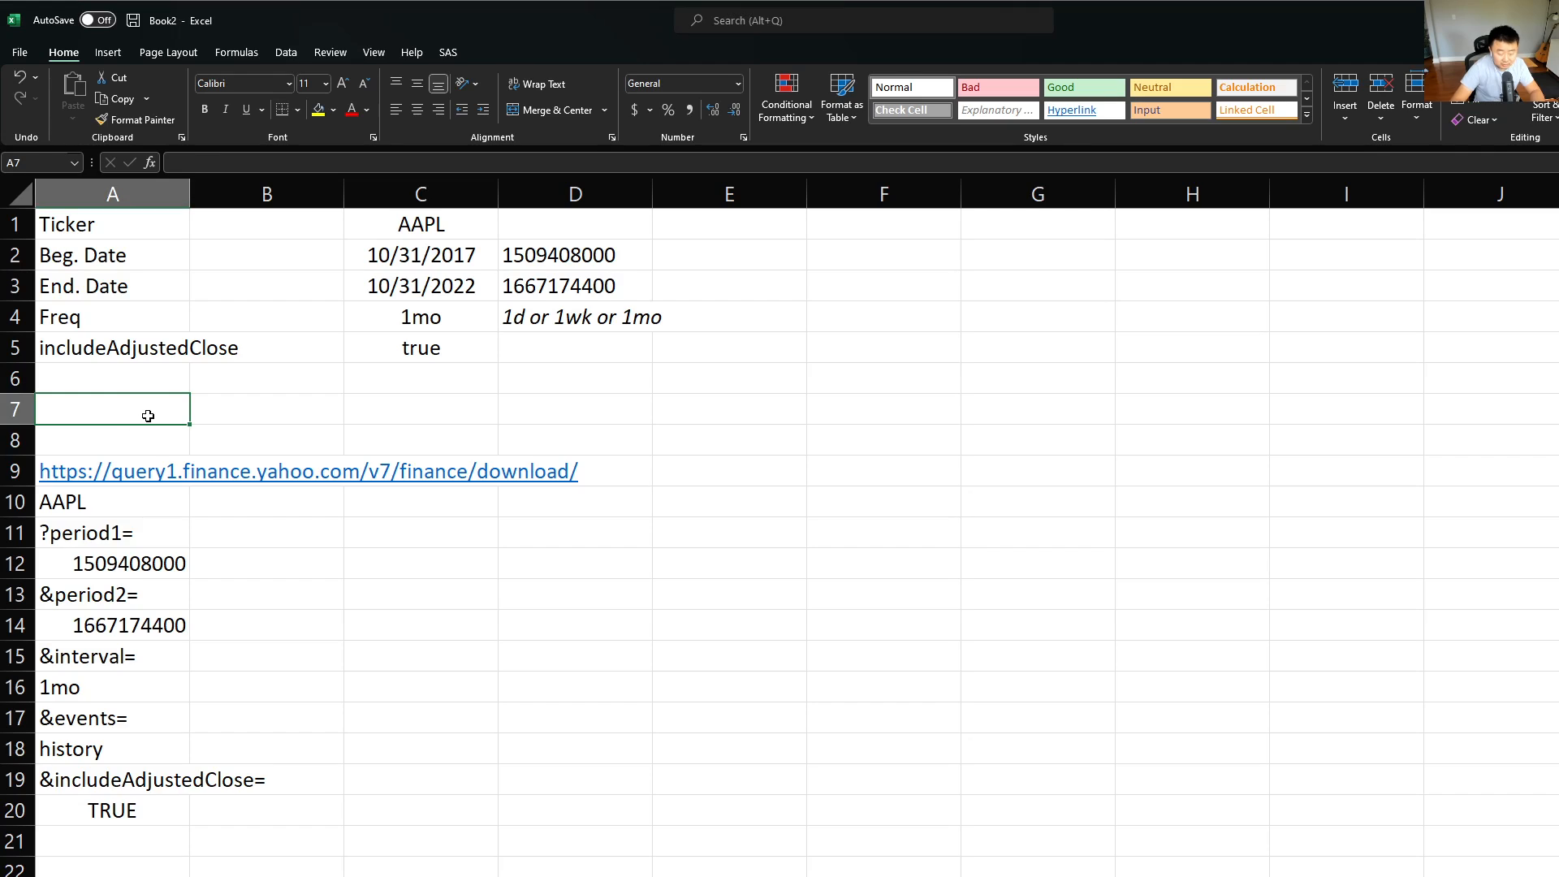
text(=CONCAT()
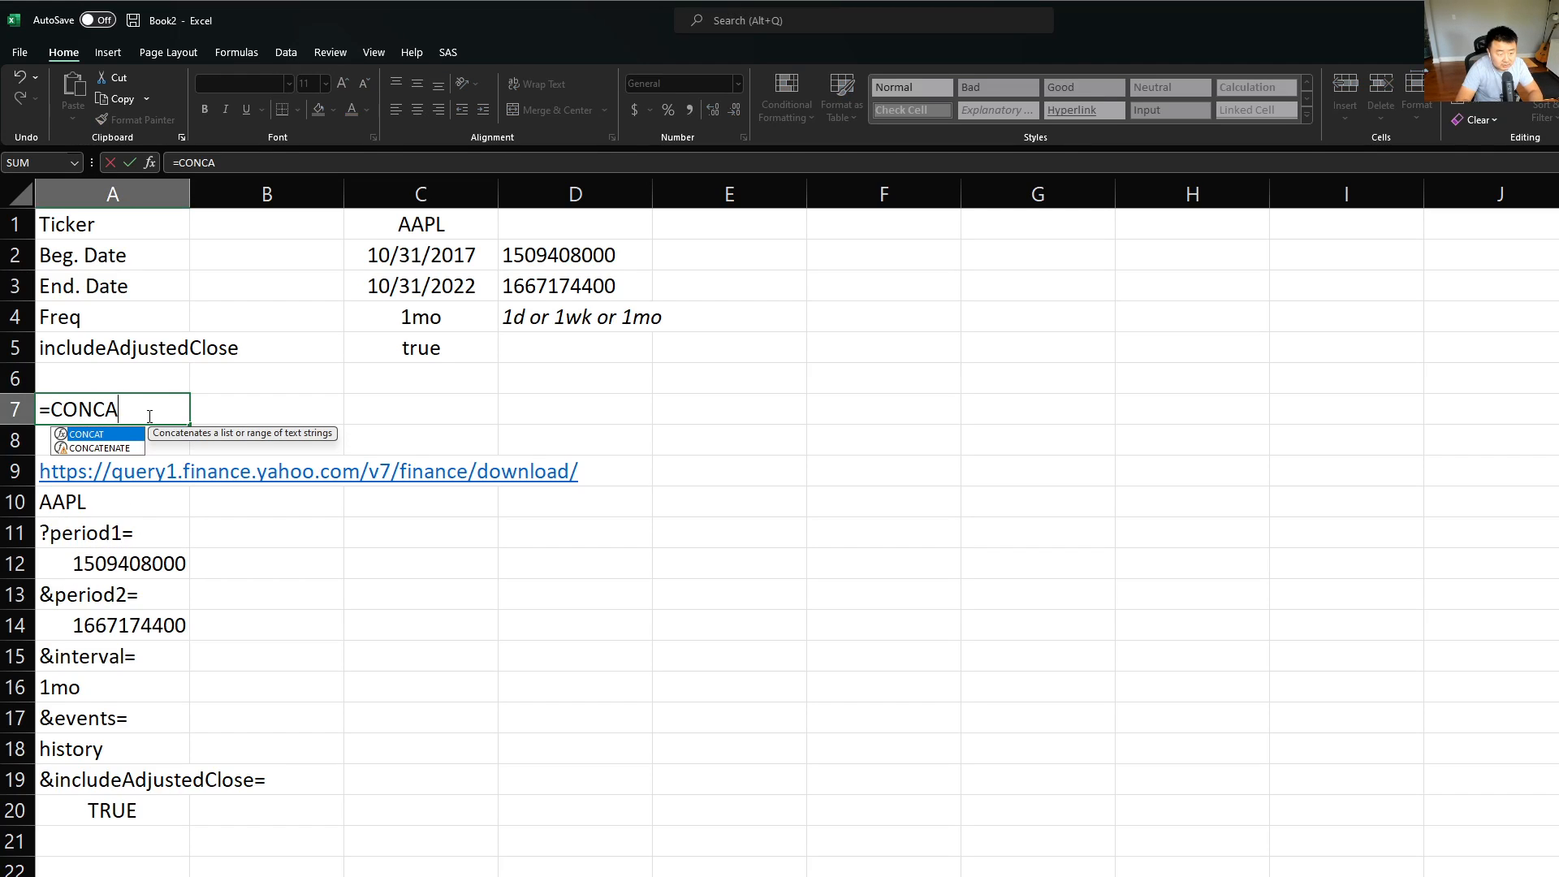
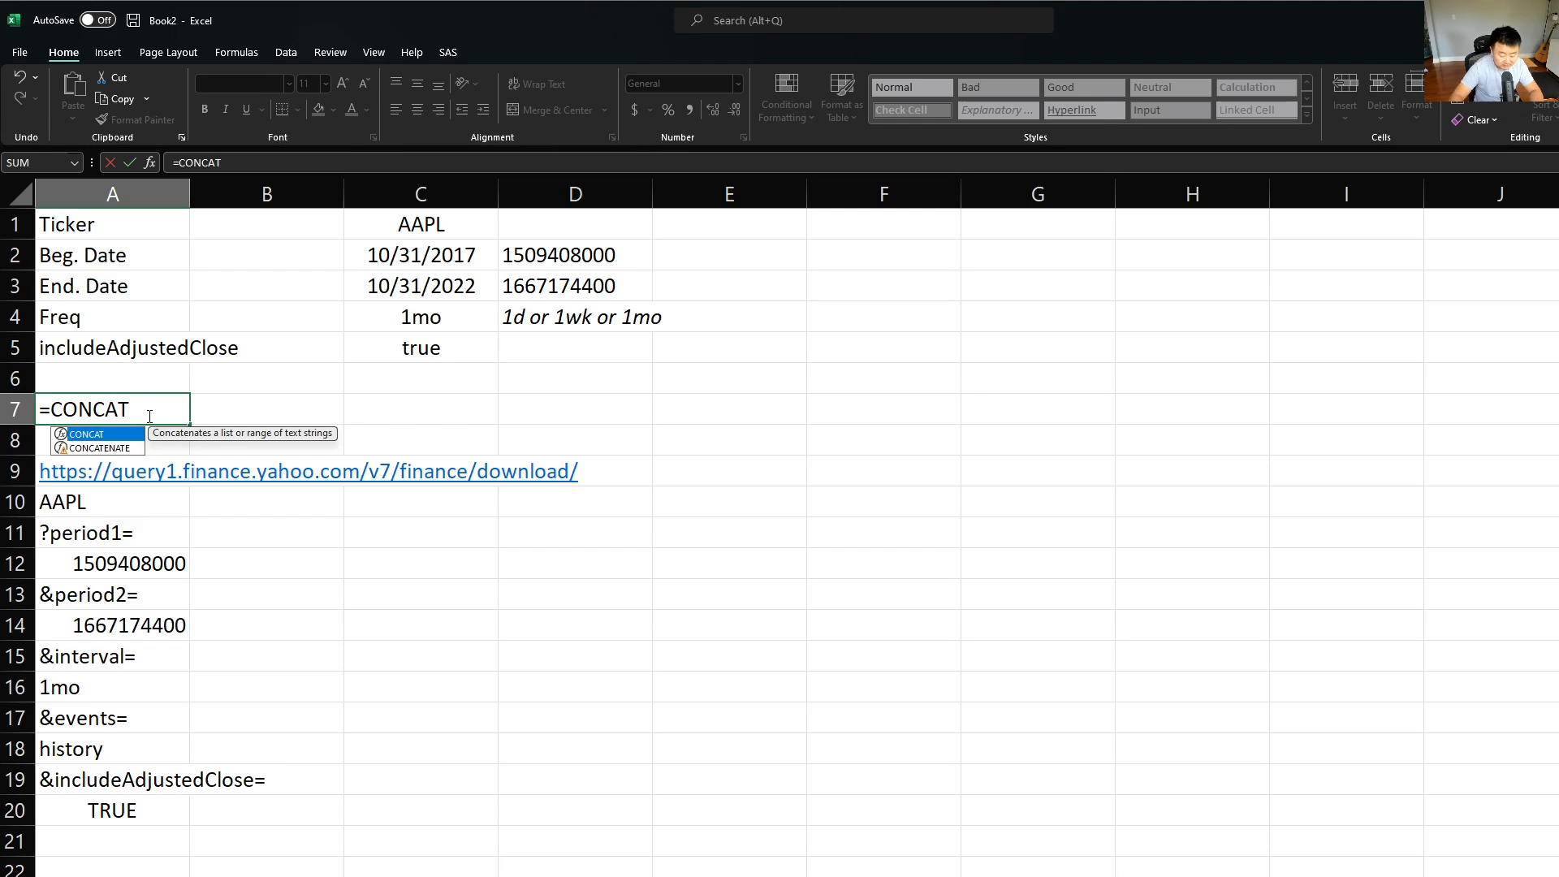
text(()
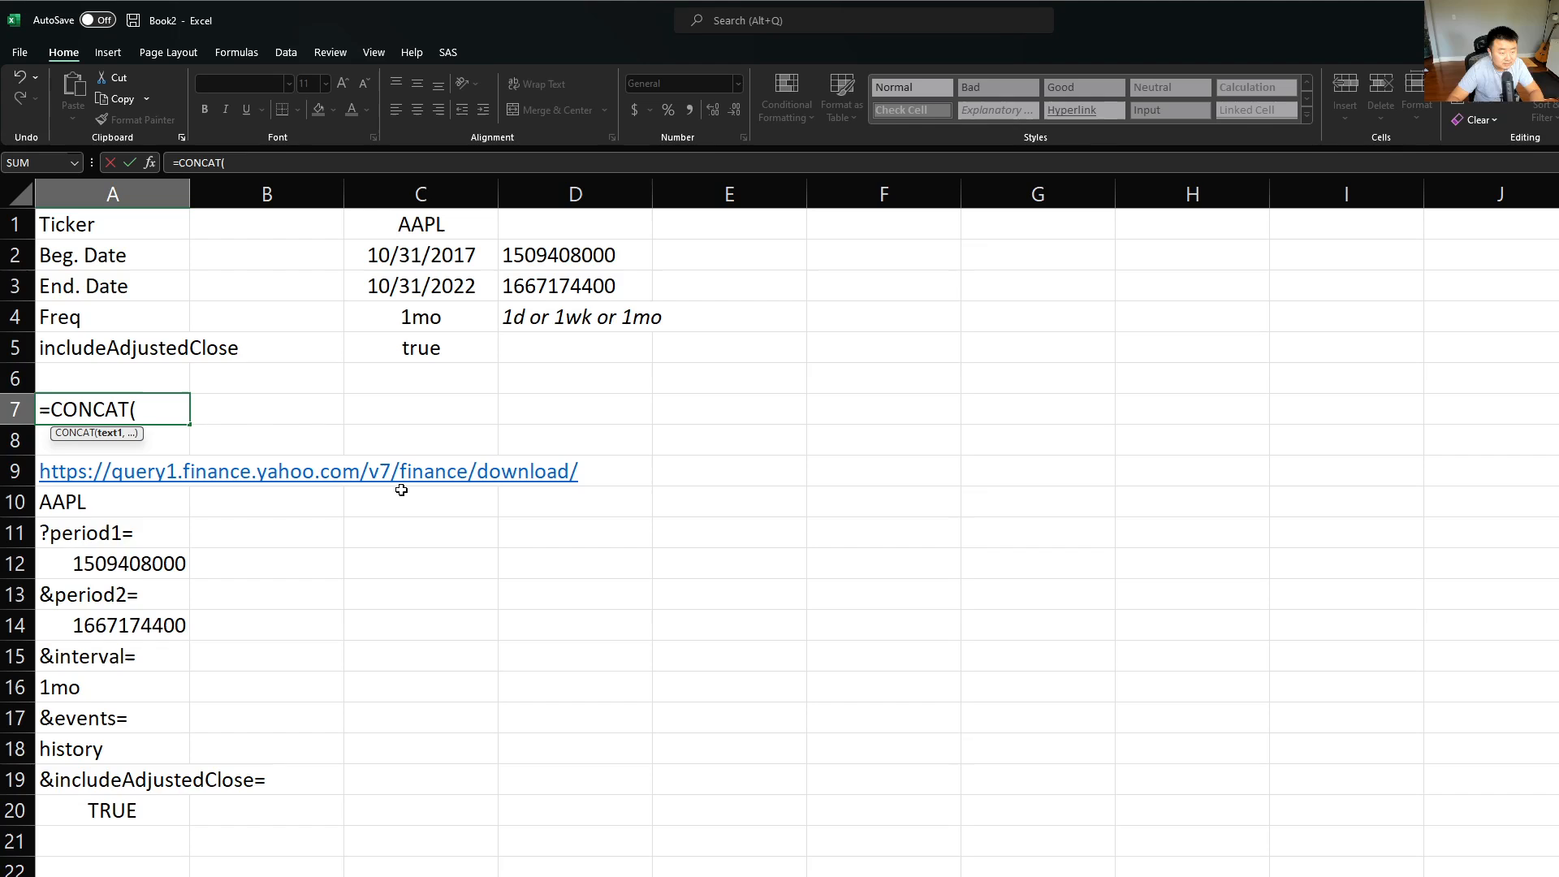
key(Down)
key(Down)
text(,A8)
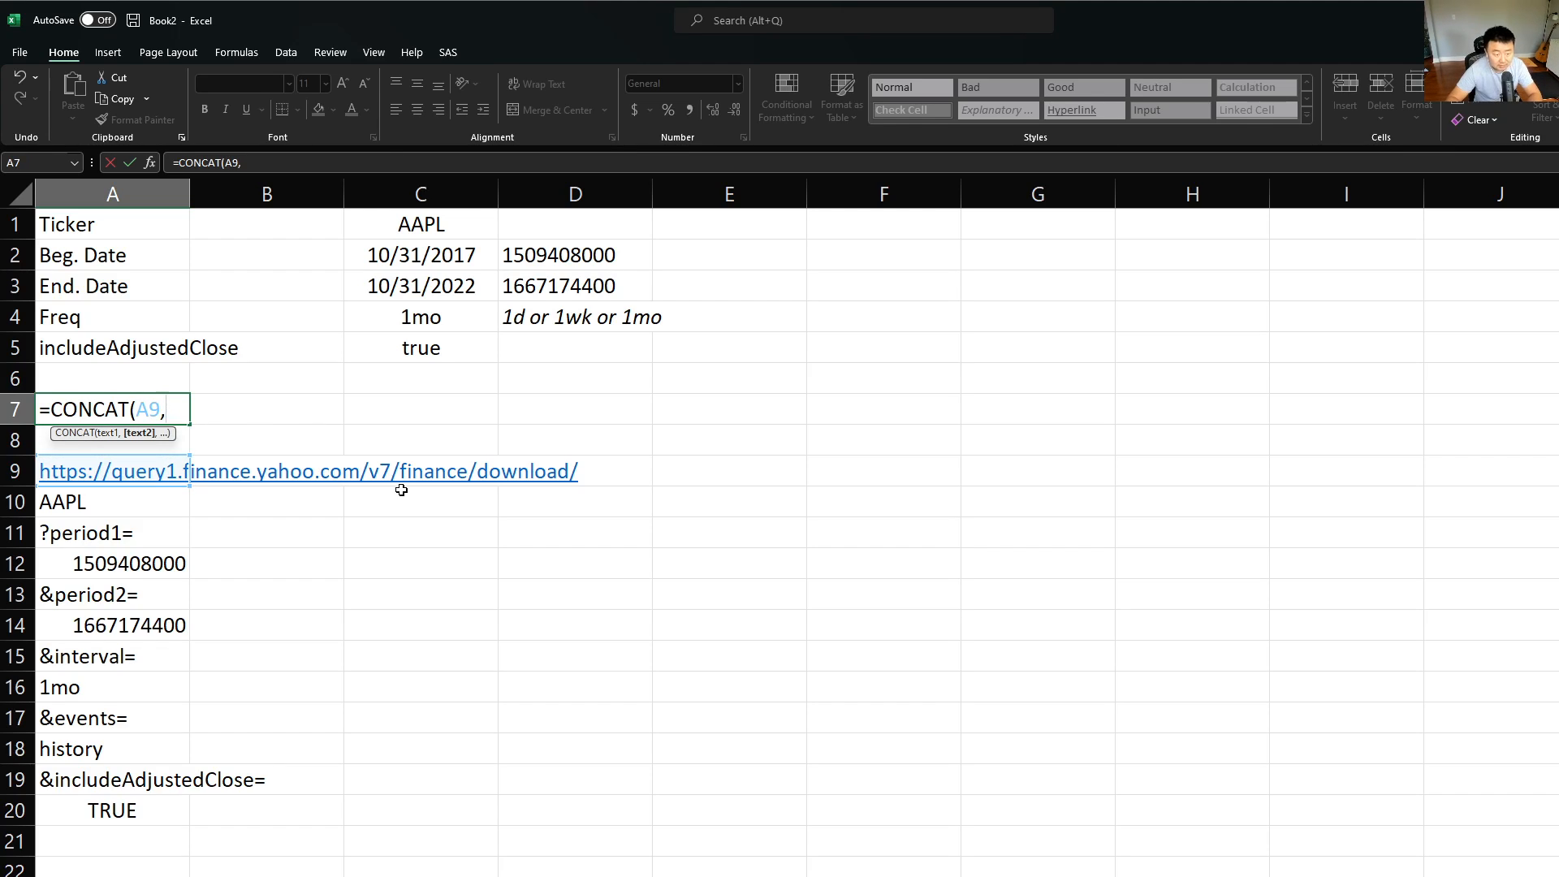
key(Down)
key(Down)
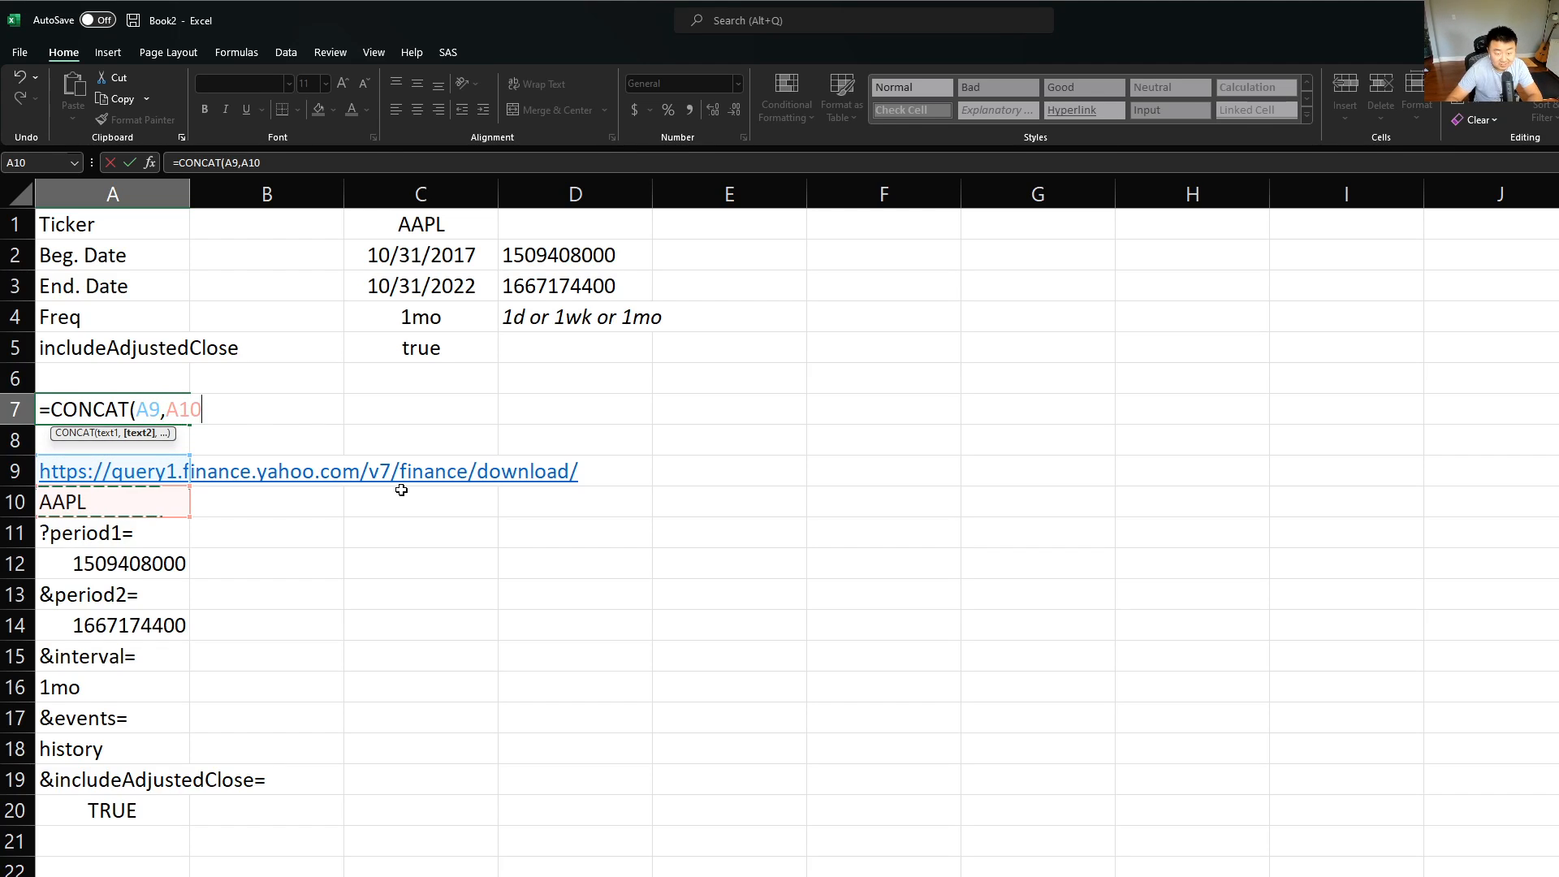
text(,)
key(Down)
key(Down)
key(Down)
key(Down)
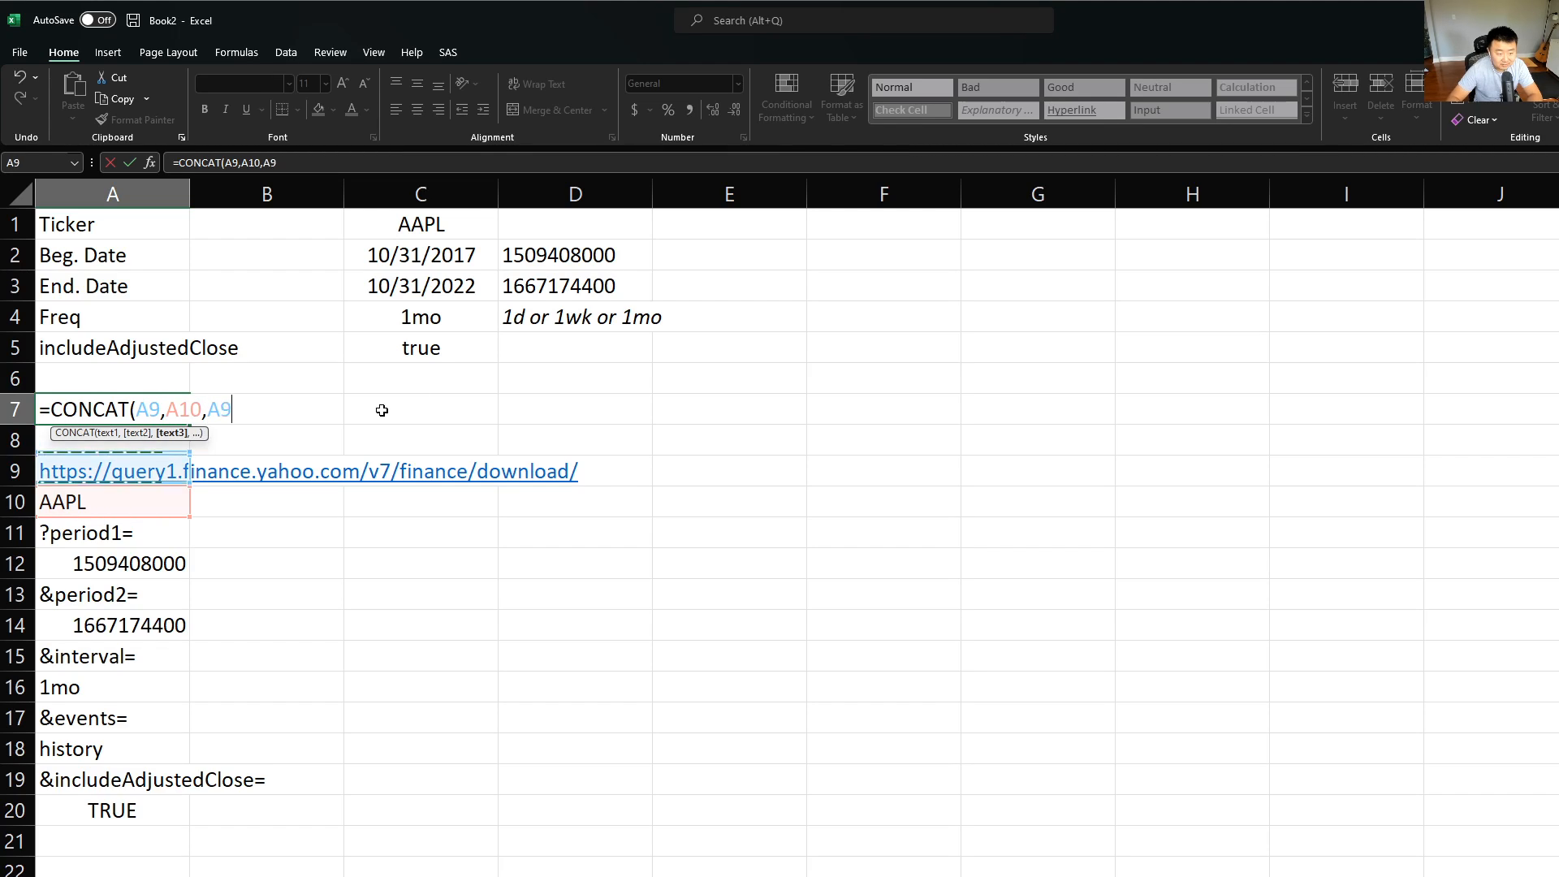
text(,)
key(Down)
key(Down)
key(Down)
key(Down)
key(Down)
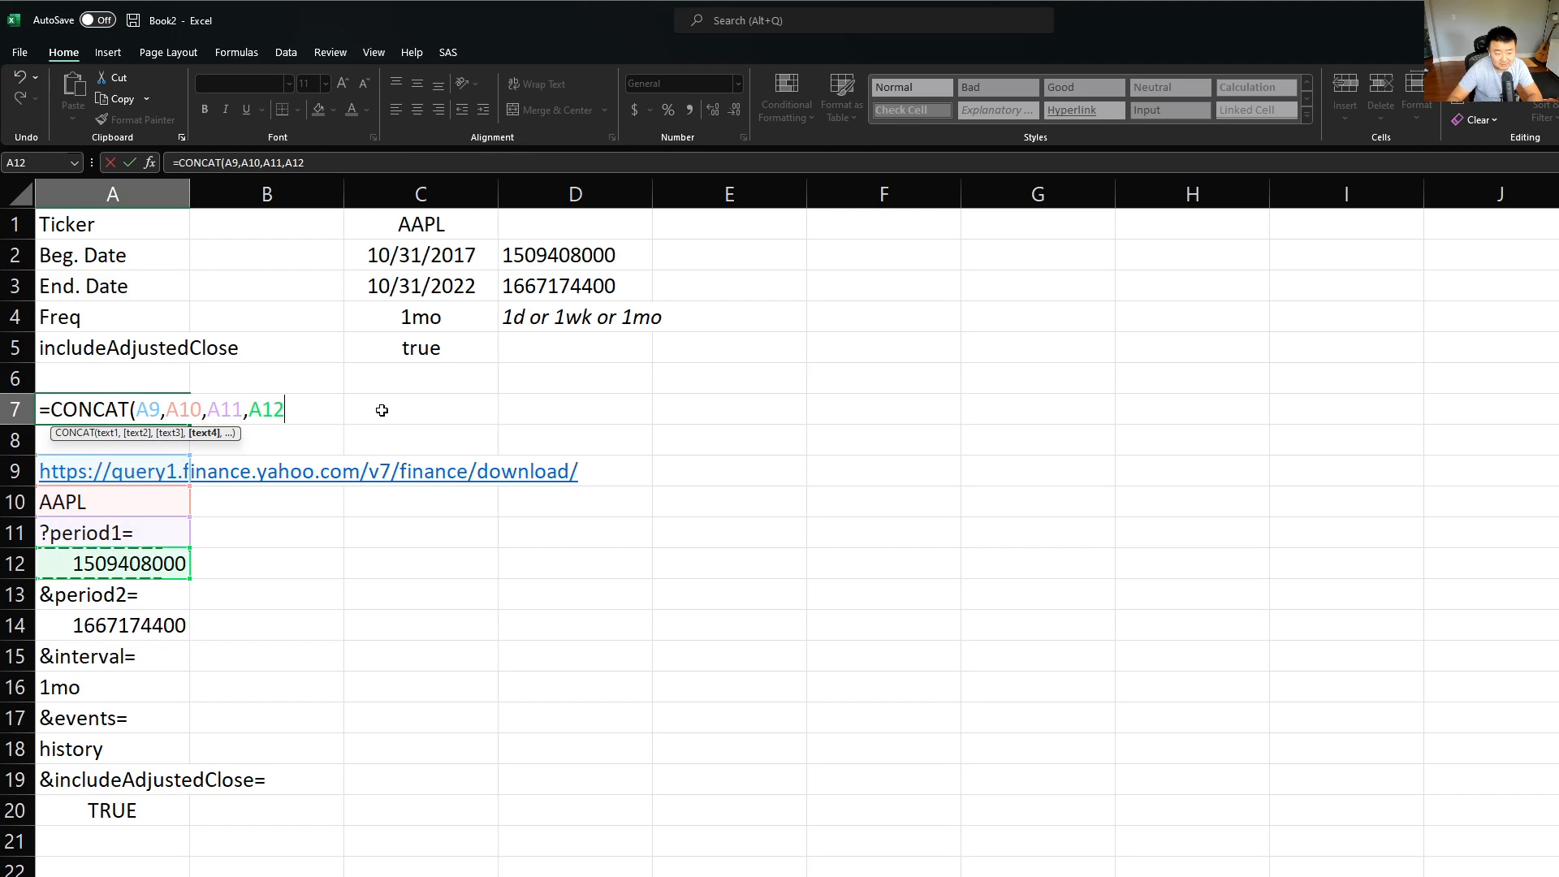
text(,)
key(Down)
key(Down)
key(Down)
key(Down)
key(Down)
key(Down)
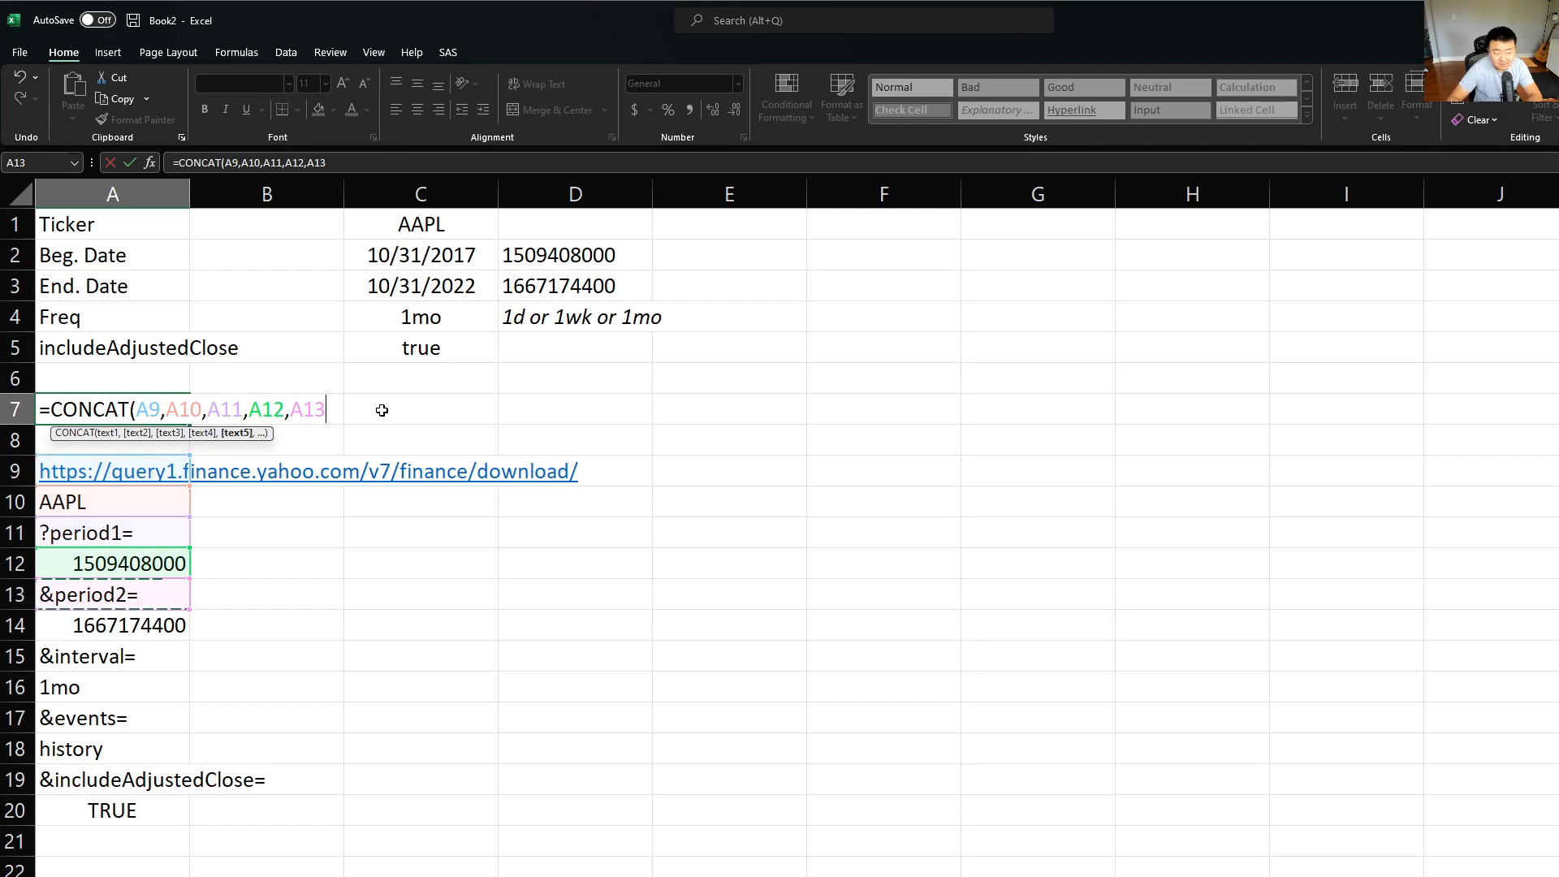
text(,)
key(Down)
key(Down)
key(Down)
key(Down)
key(Down)
key(Down)
key(Down)
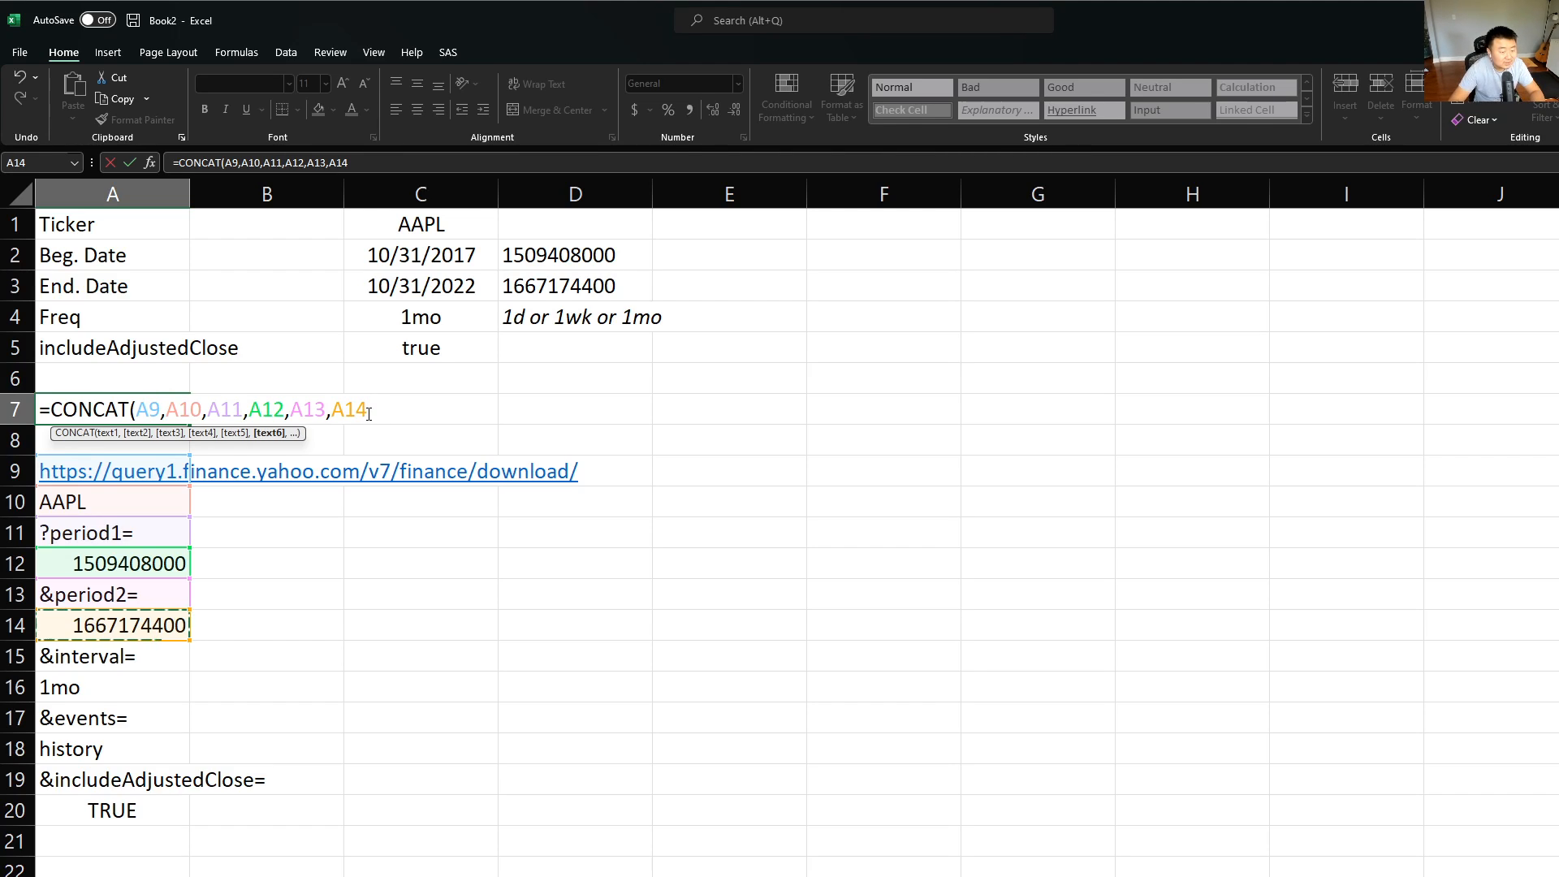
key(Escape)
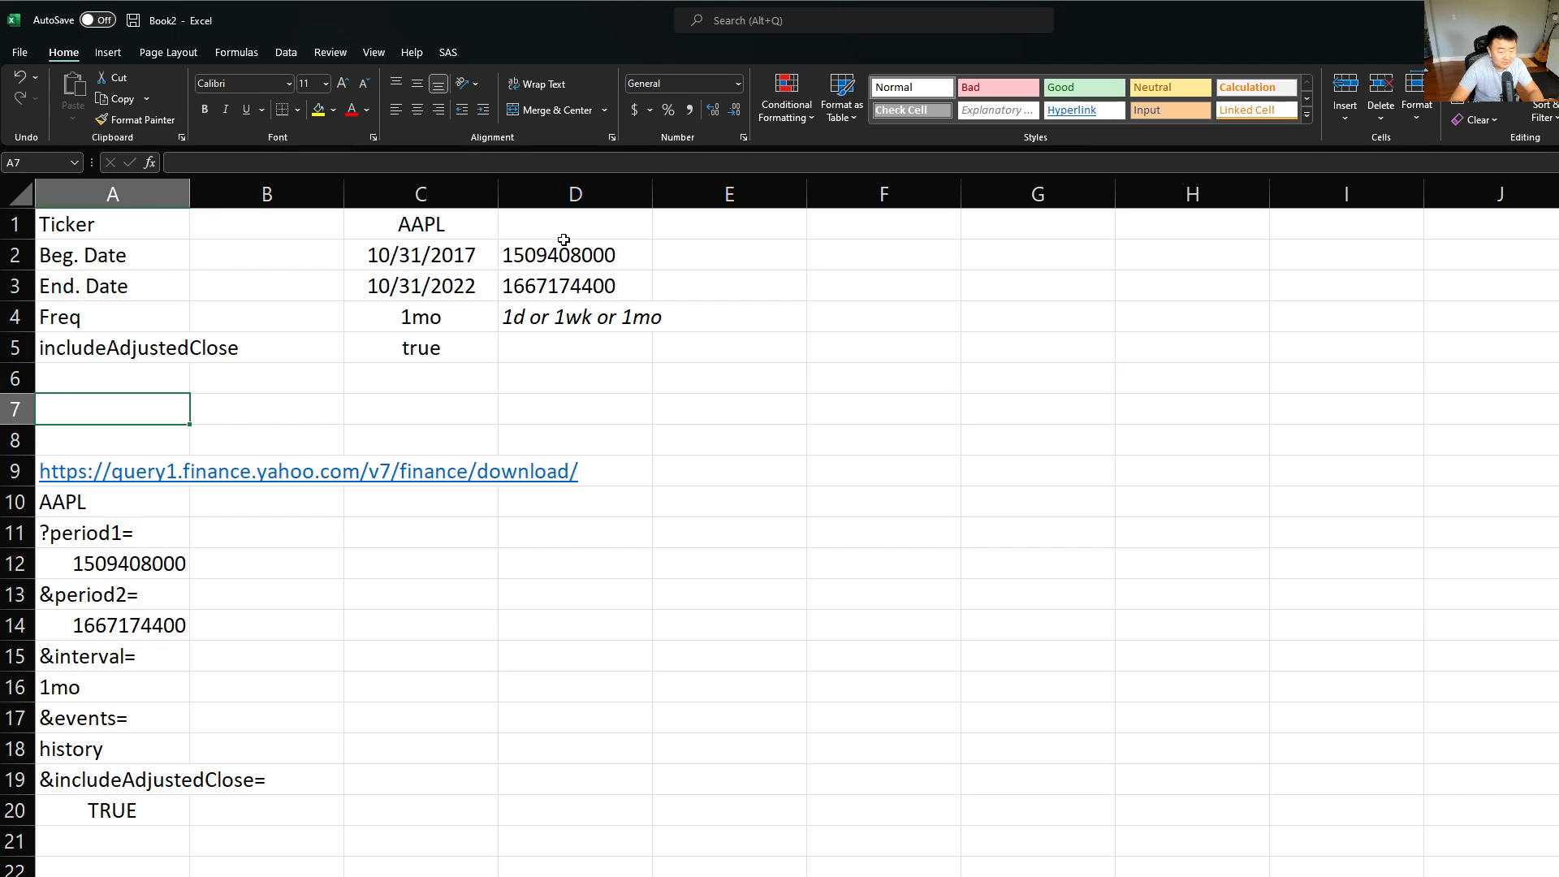
Insert a blank row above the Ticker row and label its first cell URL Header
drag(705, 255, 535, 379)
click(535, 379)
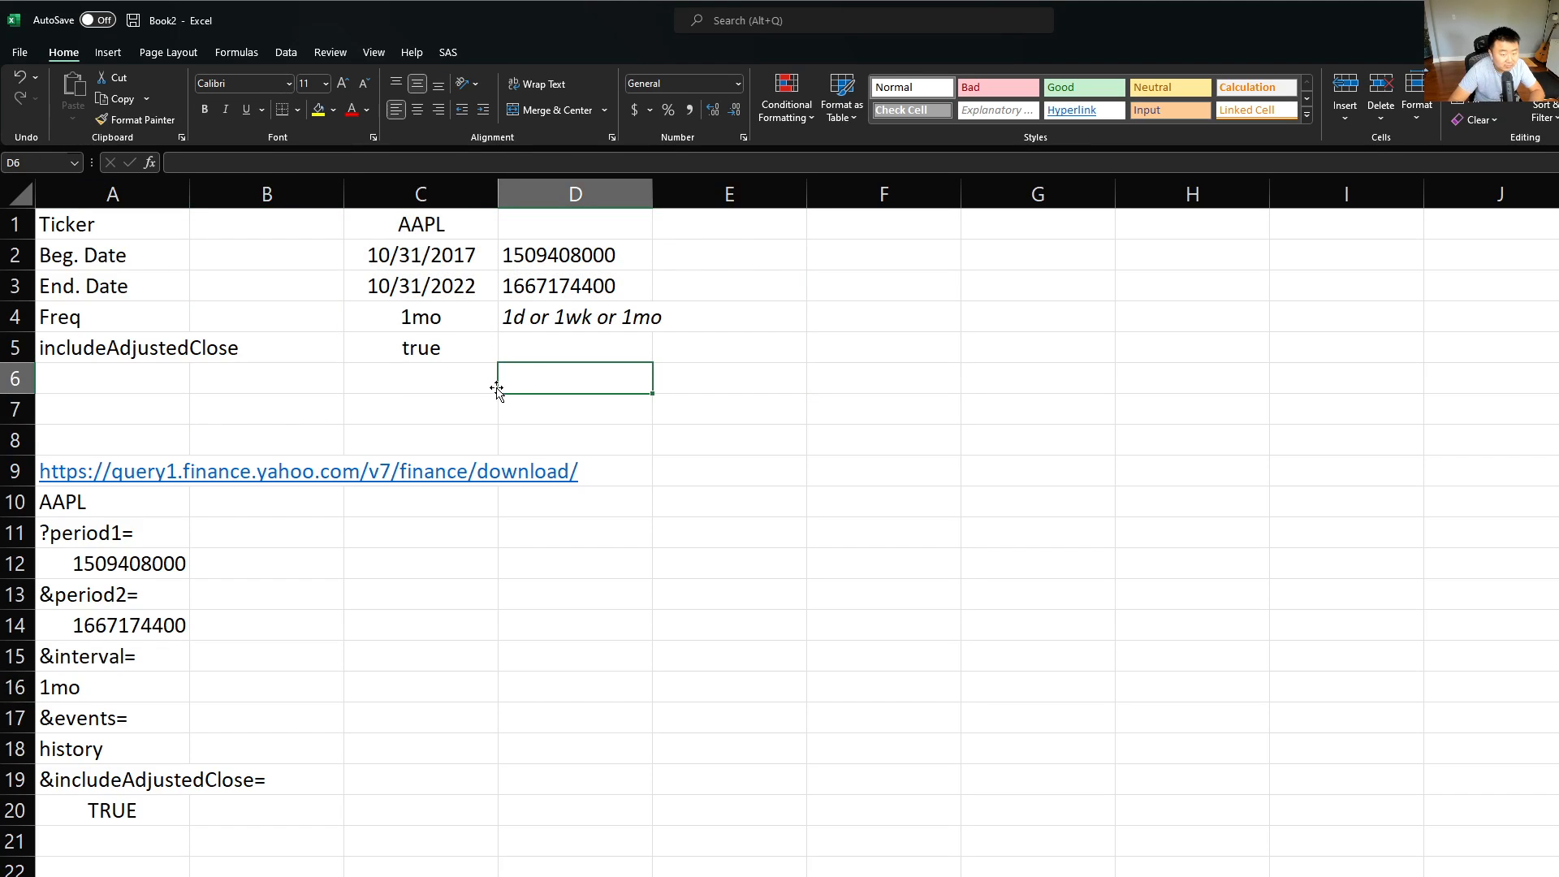
click(91, 235)
click(15, 224)
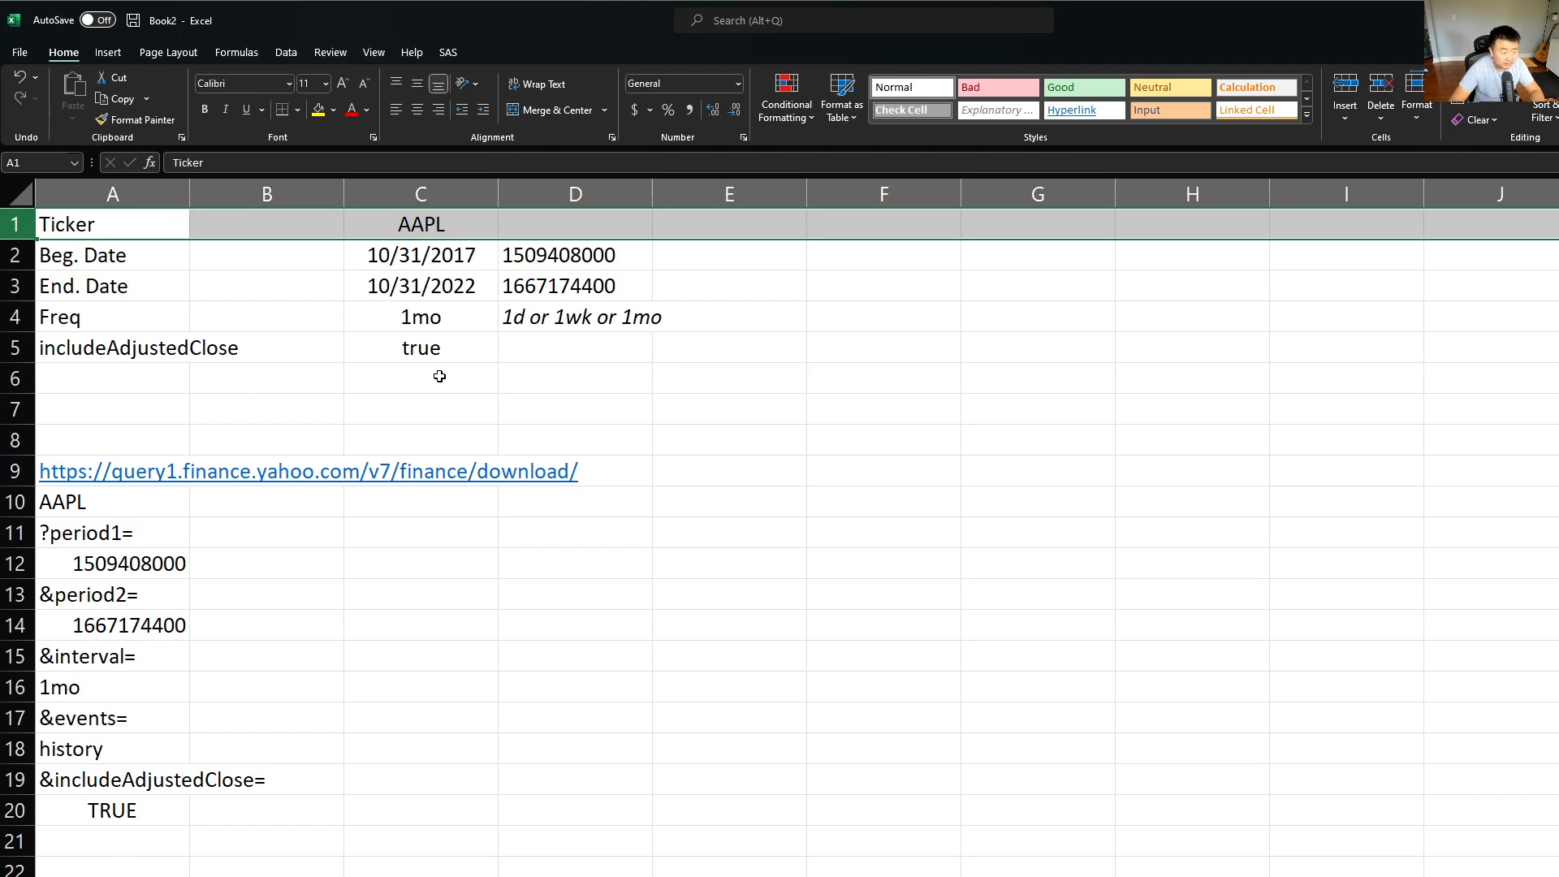
key(ctrl+shift+plus)
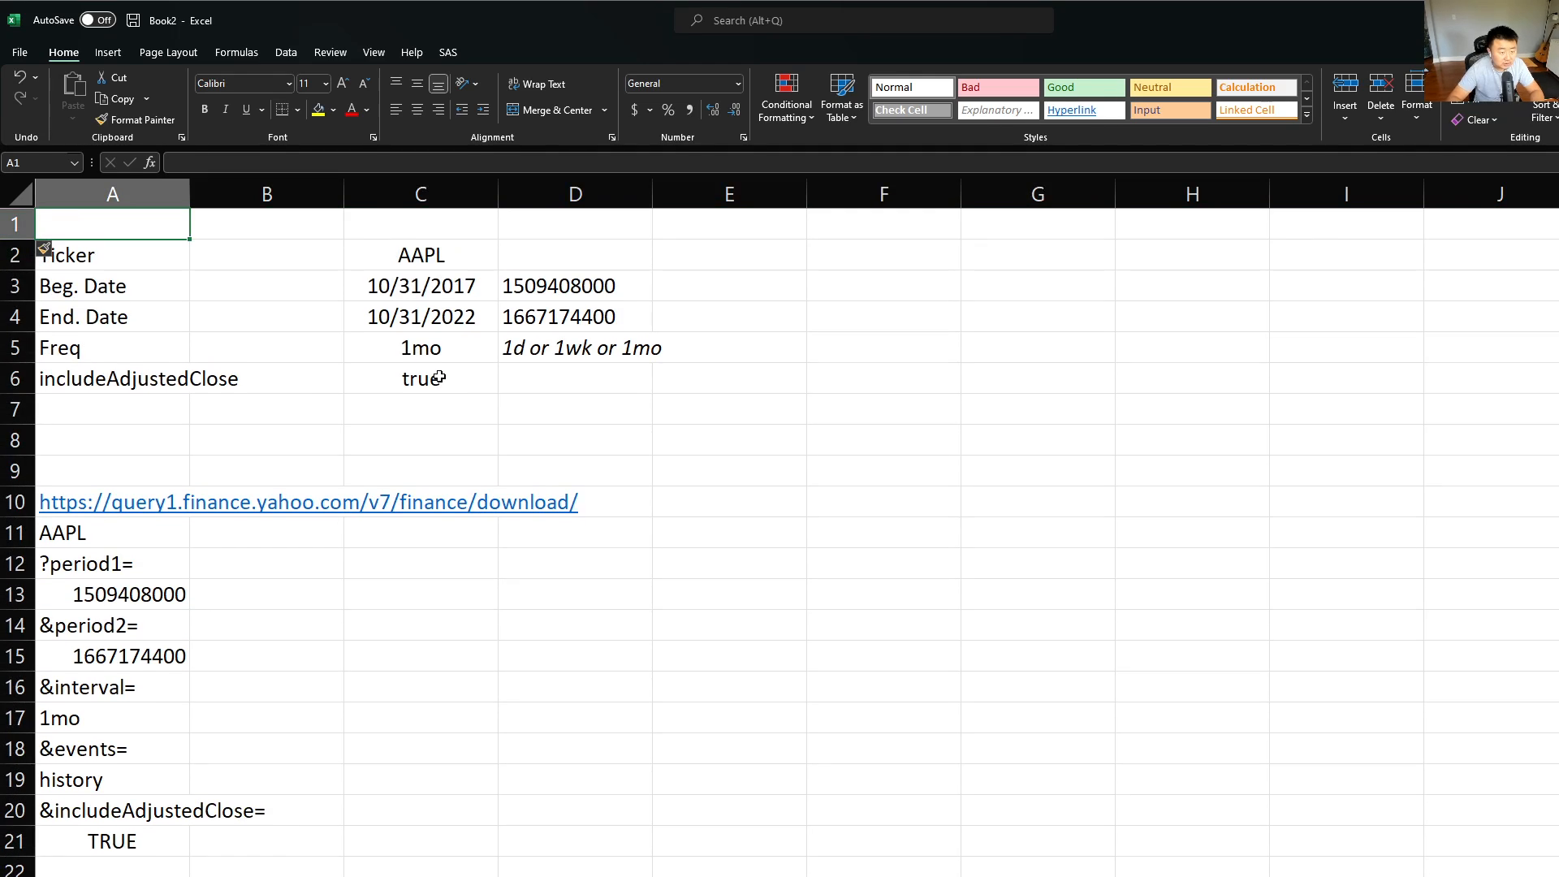
text(UR)
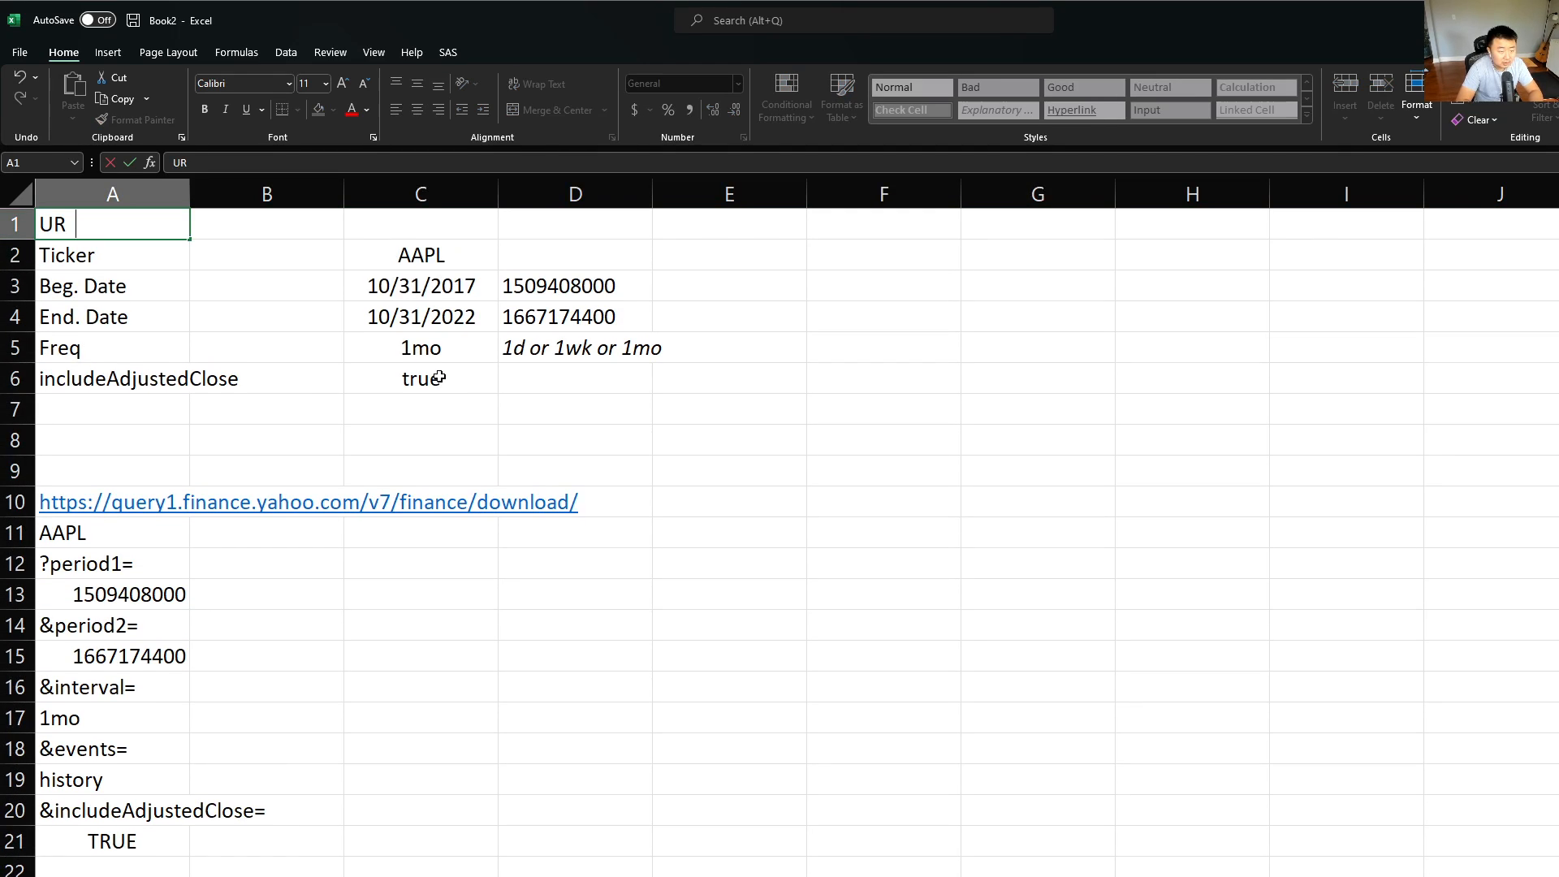
text(L Header)
key(Tab)
key(Tab)
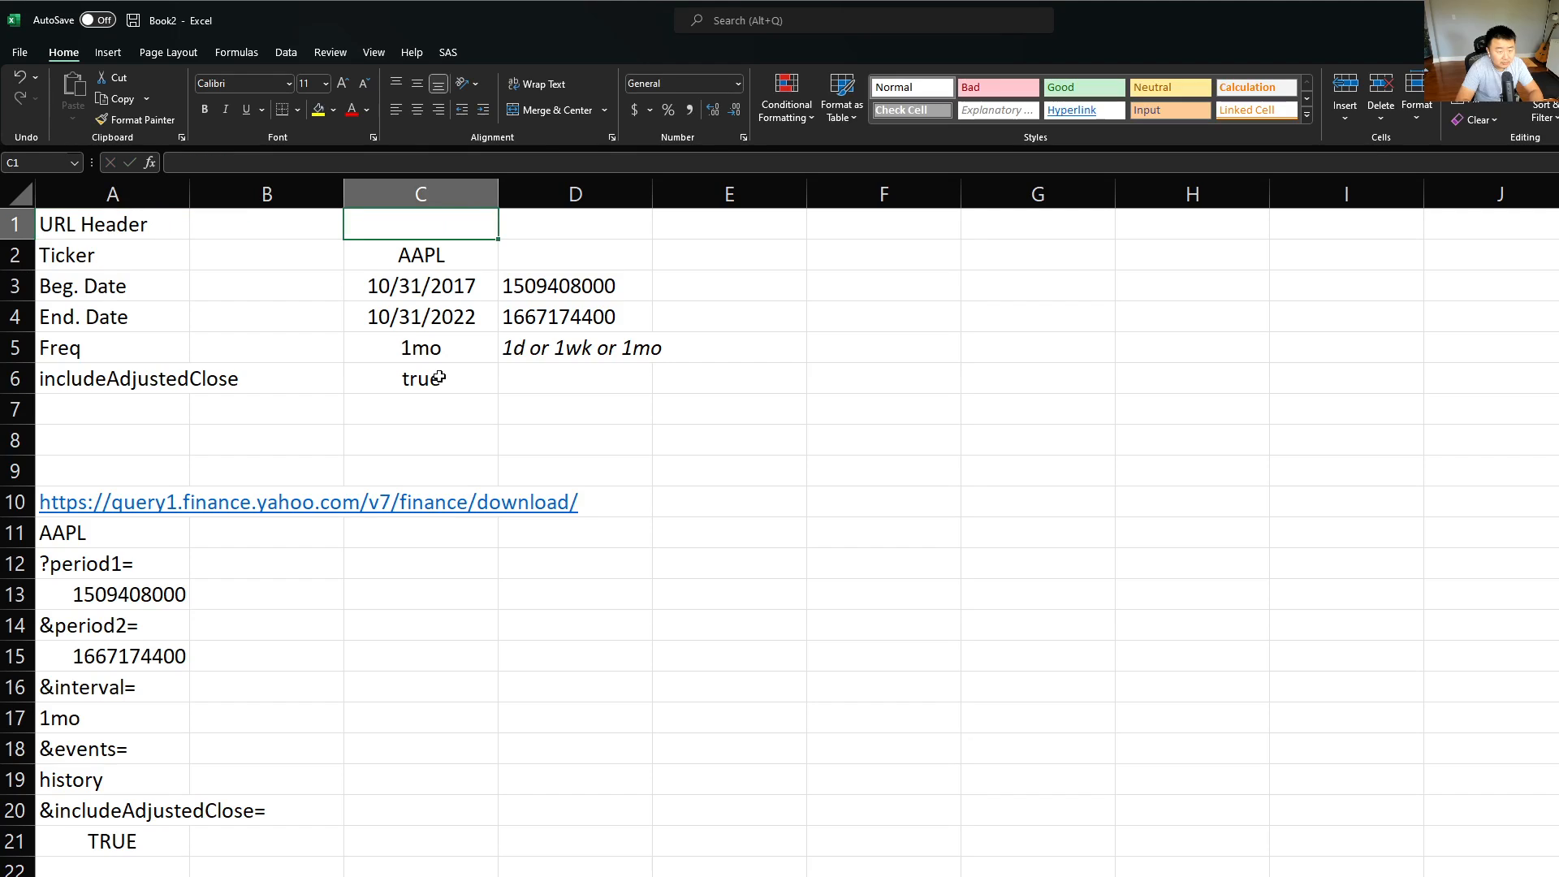
Move the Yahoo Finance base download link from A10 to C1 beside the URL Header label
key(Down)
key(Down)
key(Down)
key(Down)
key(Down)
key(Down)
key(Down)
key(Down)
key(Down)
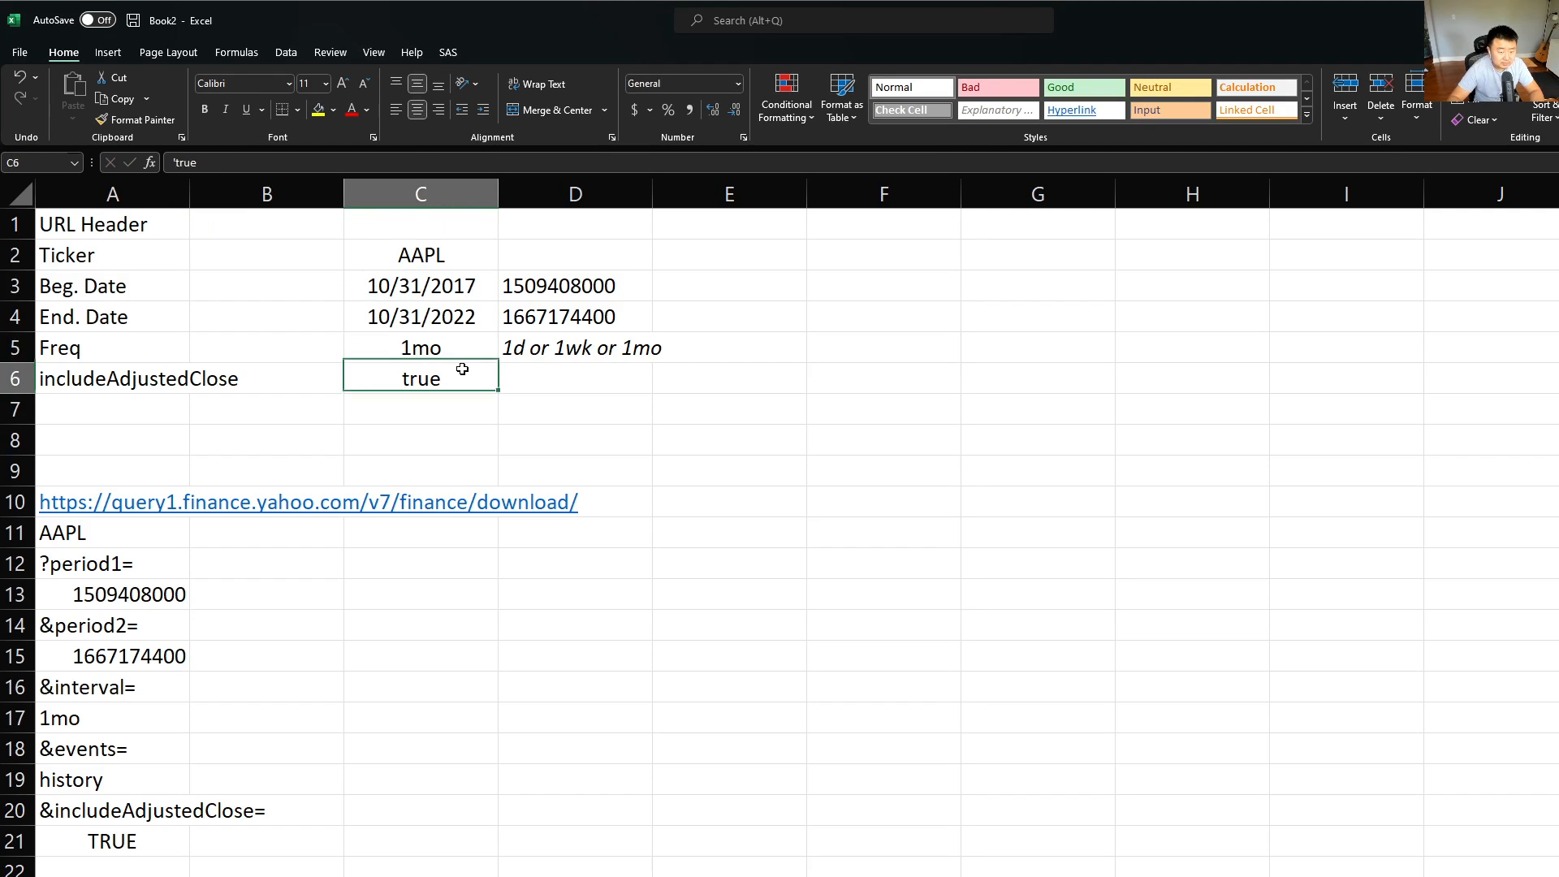
key(Left)
key(Left)
key(ctrl+c)
key(Up)
key(Up)
key(Up)
key(Up)
key(Up)
key(Up)
key(Up)
key(Up)
key(Up)
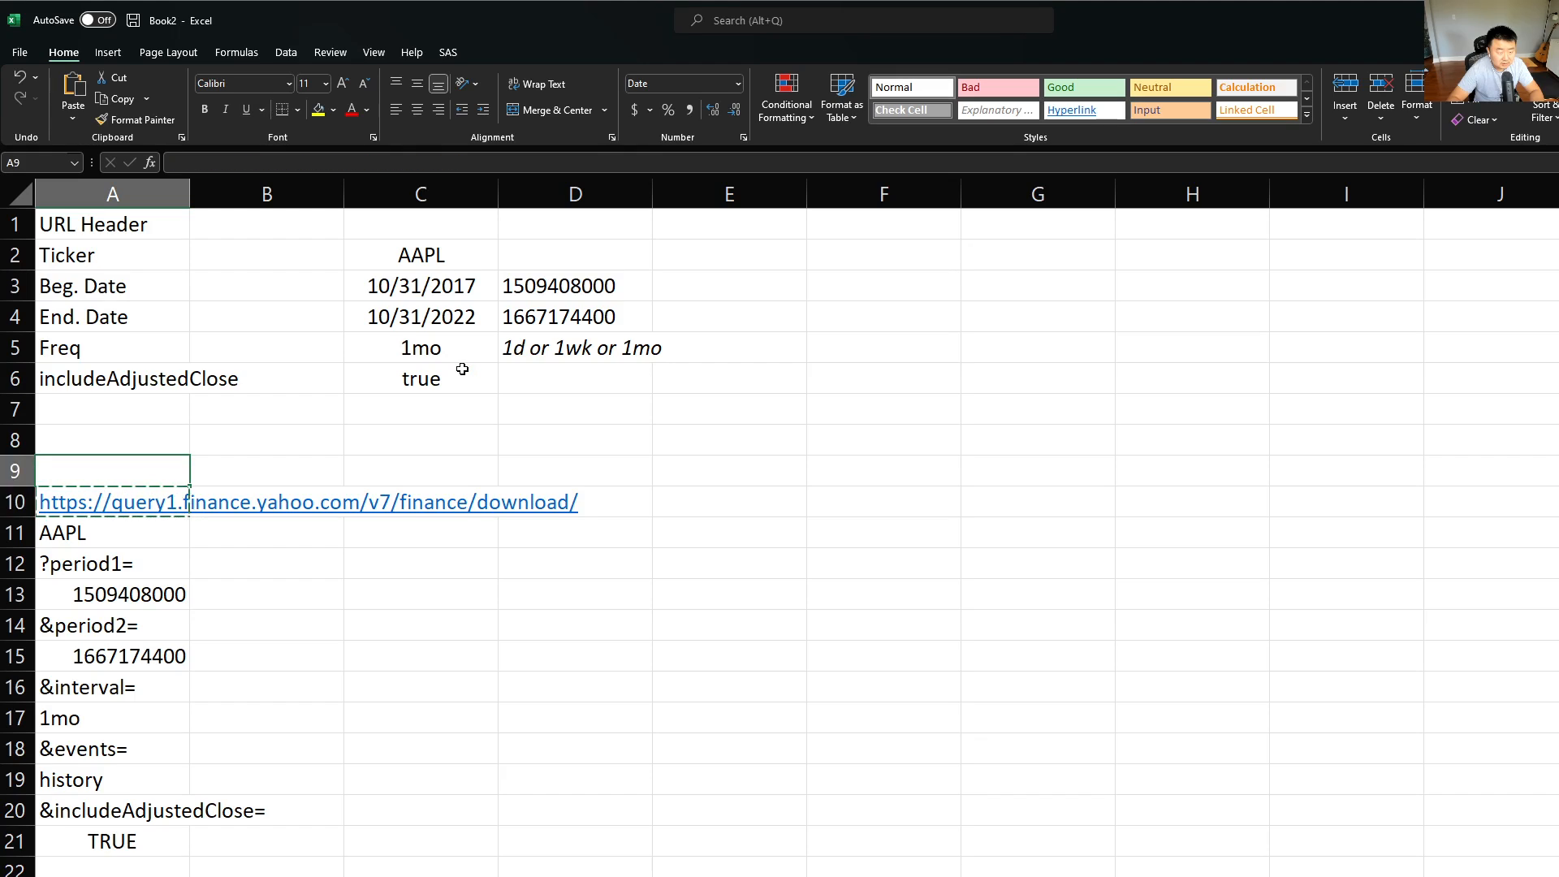
key(Right)
key(Right)
key(ctrl+v)
click(459, 354)
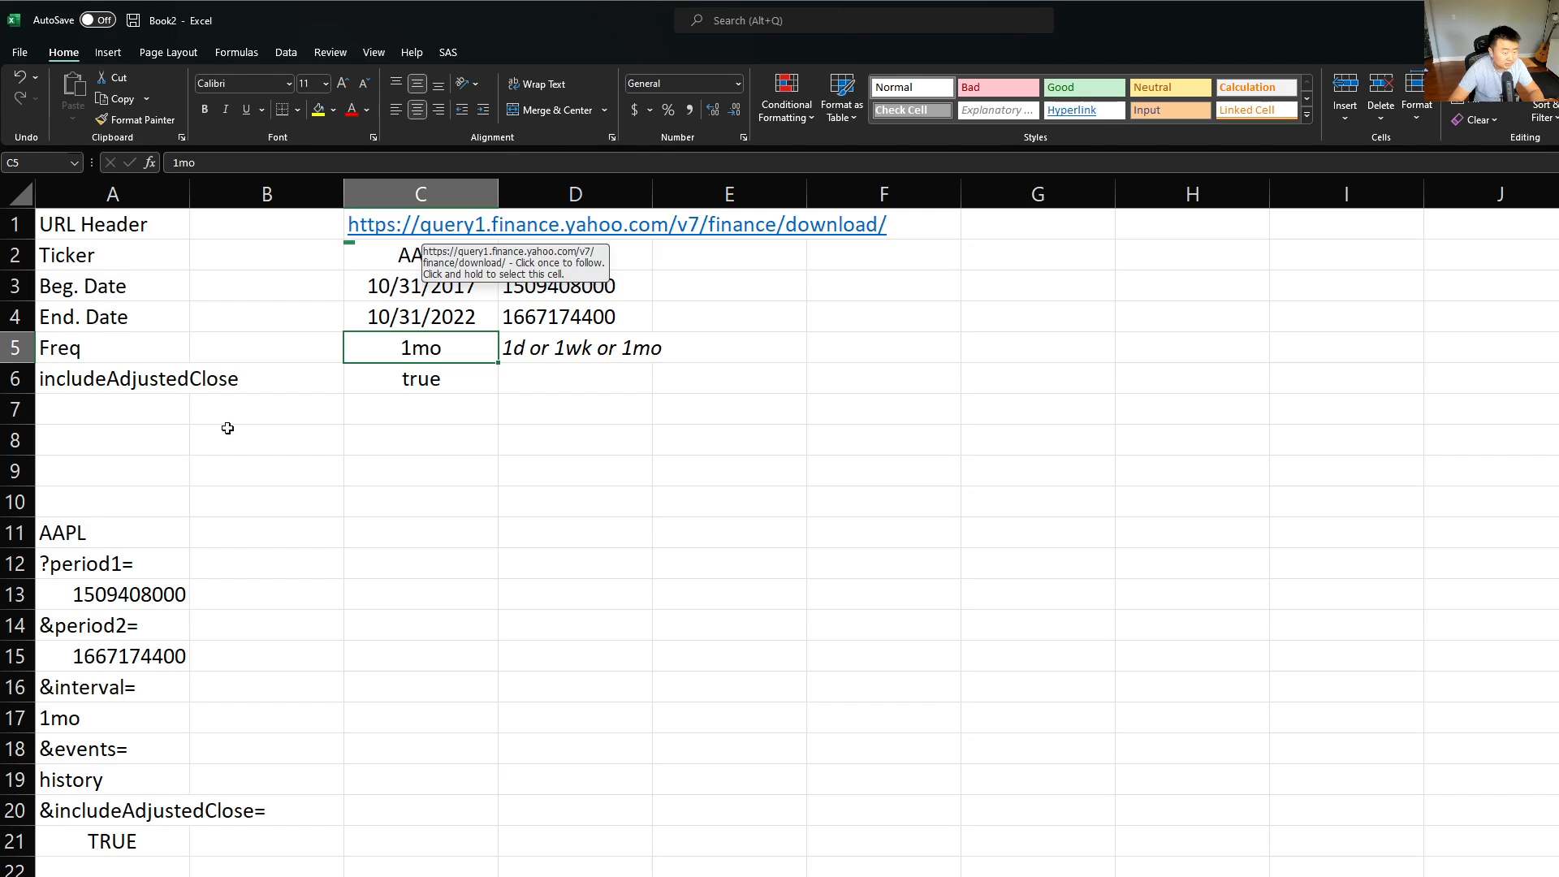
Delete the leftover AAPL ticker from A11 in the list of URL pieces
click(90, 408)
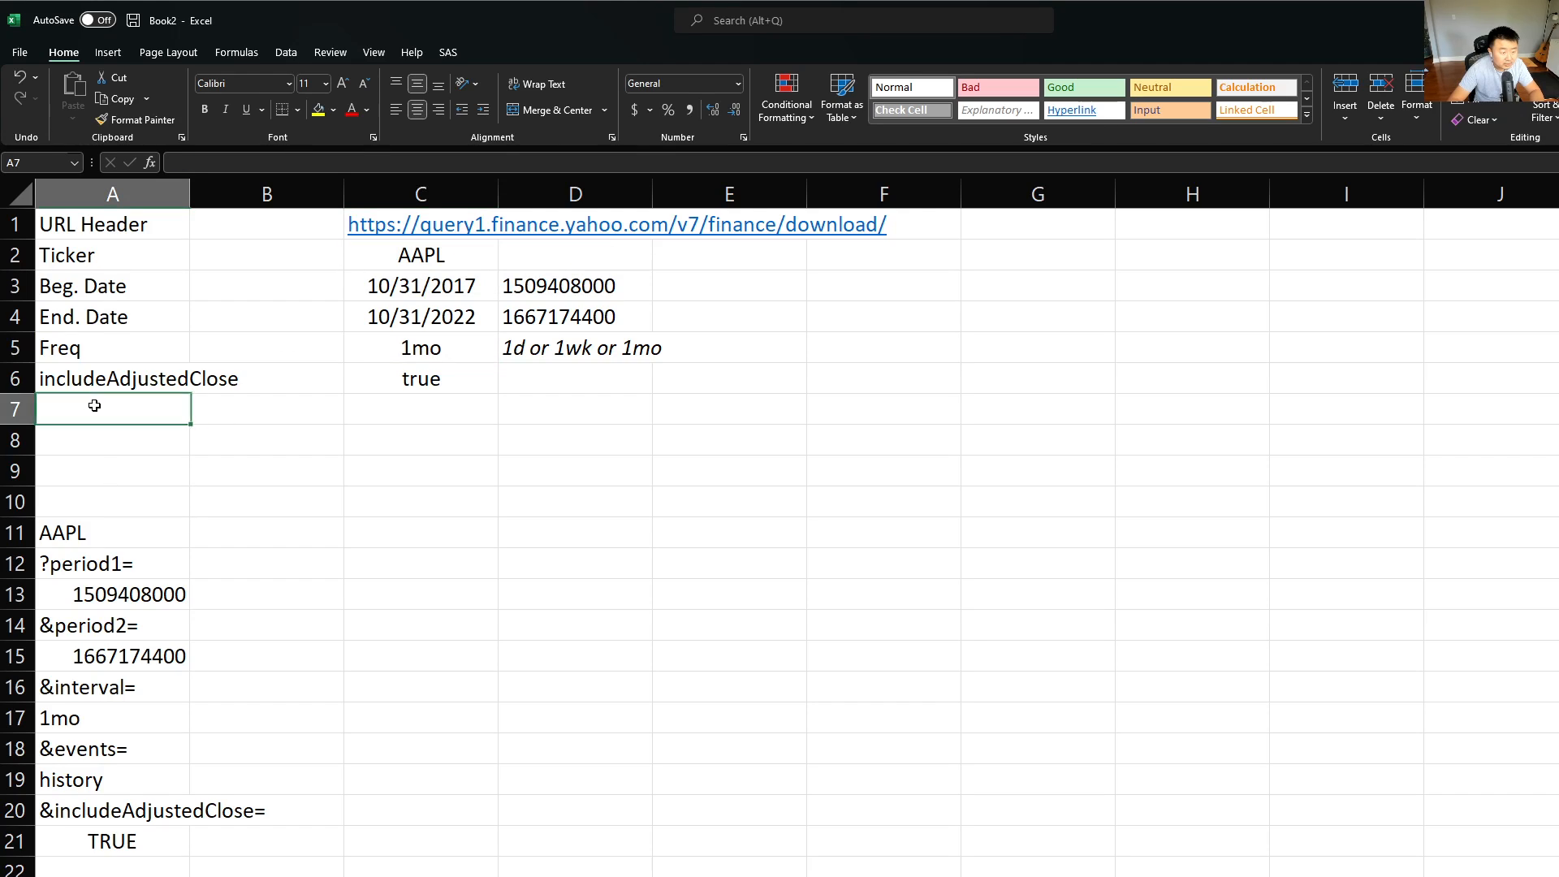
click(127, 536)
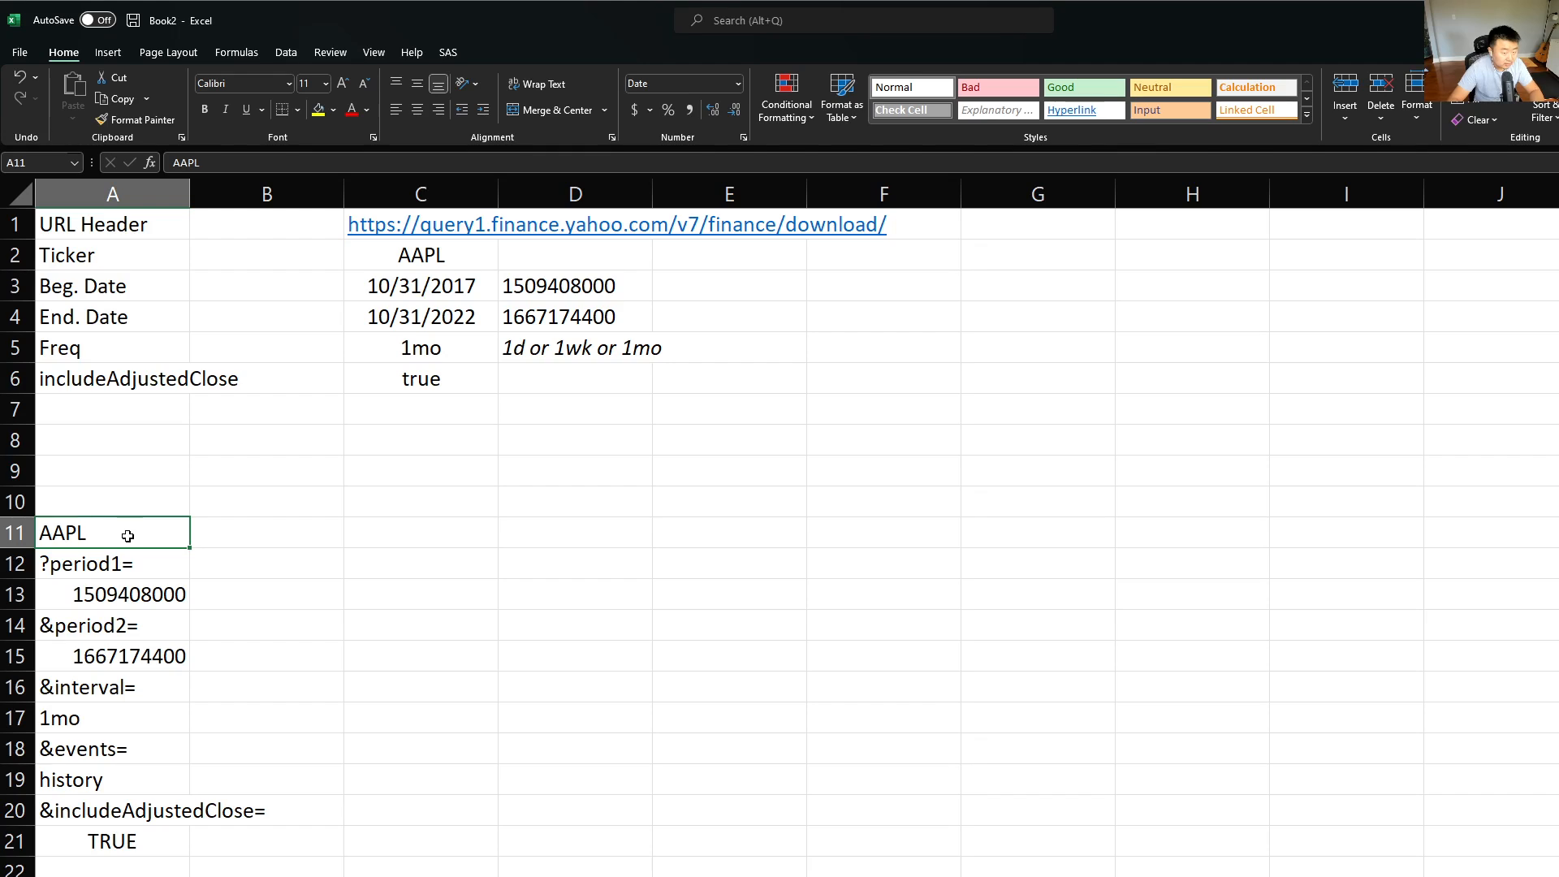
key(Delete)
Review the remaining URL pieces in A12:A20, from ?period1= down to &includeAdjustedClose=
key(Down)
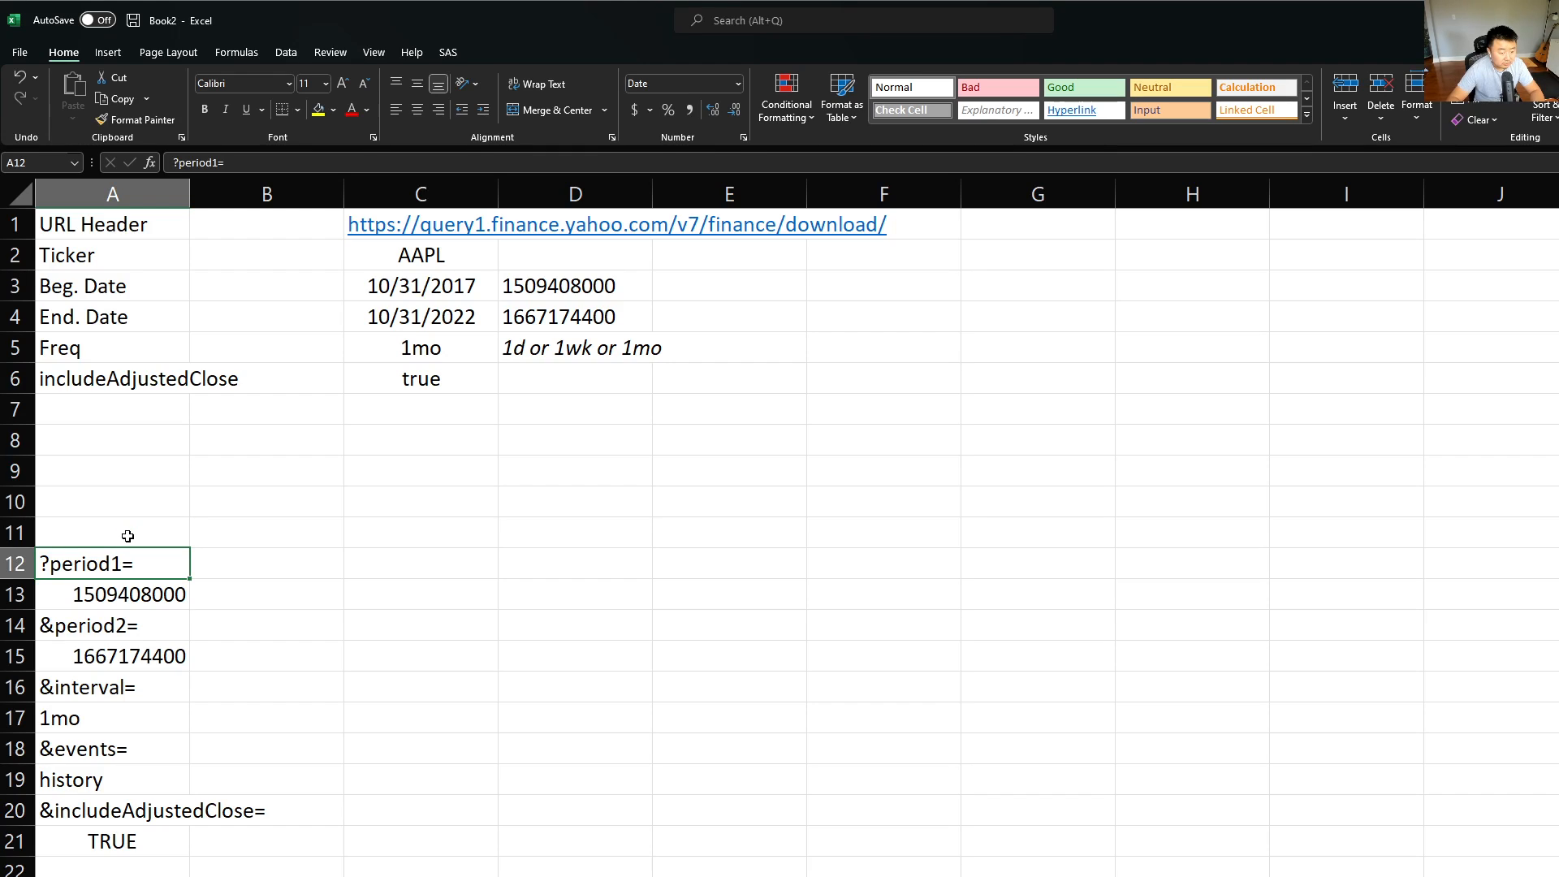
key(Down)
key(Down)
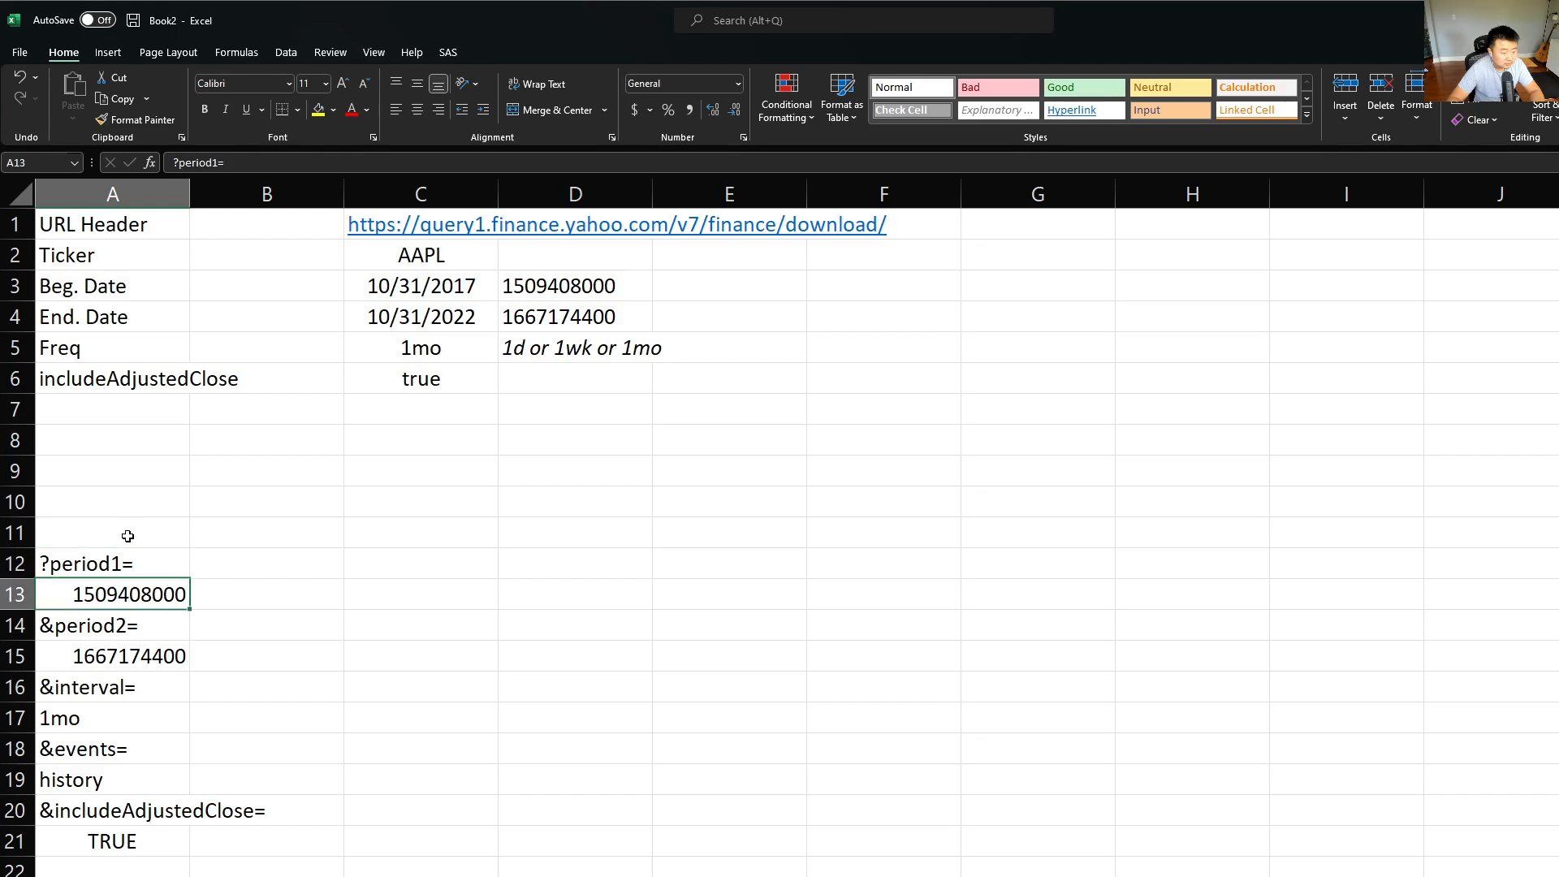
key(Down)
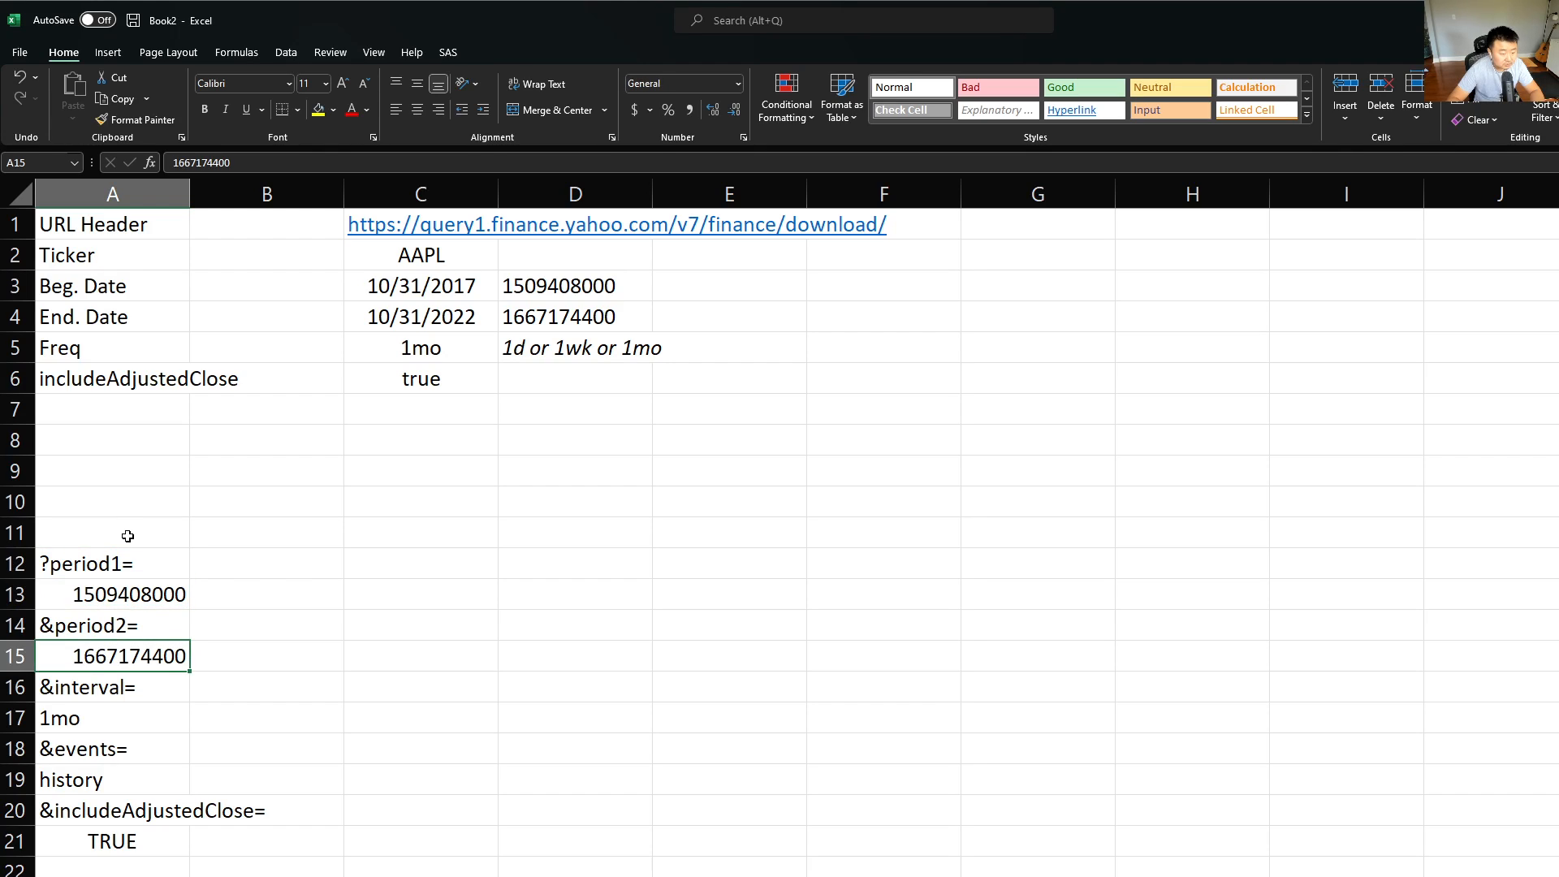
key(Down)
key(Down)
key(Down)
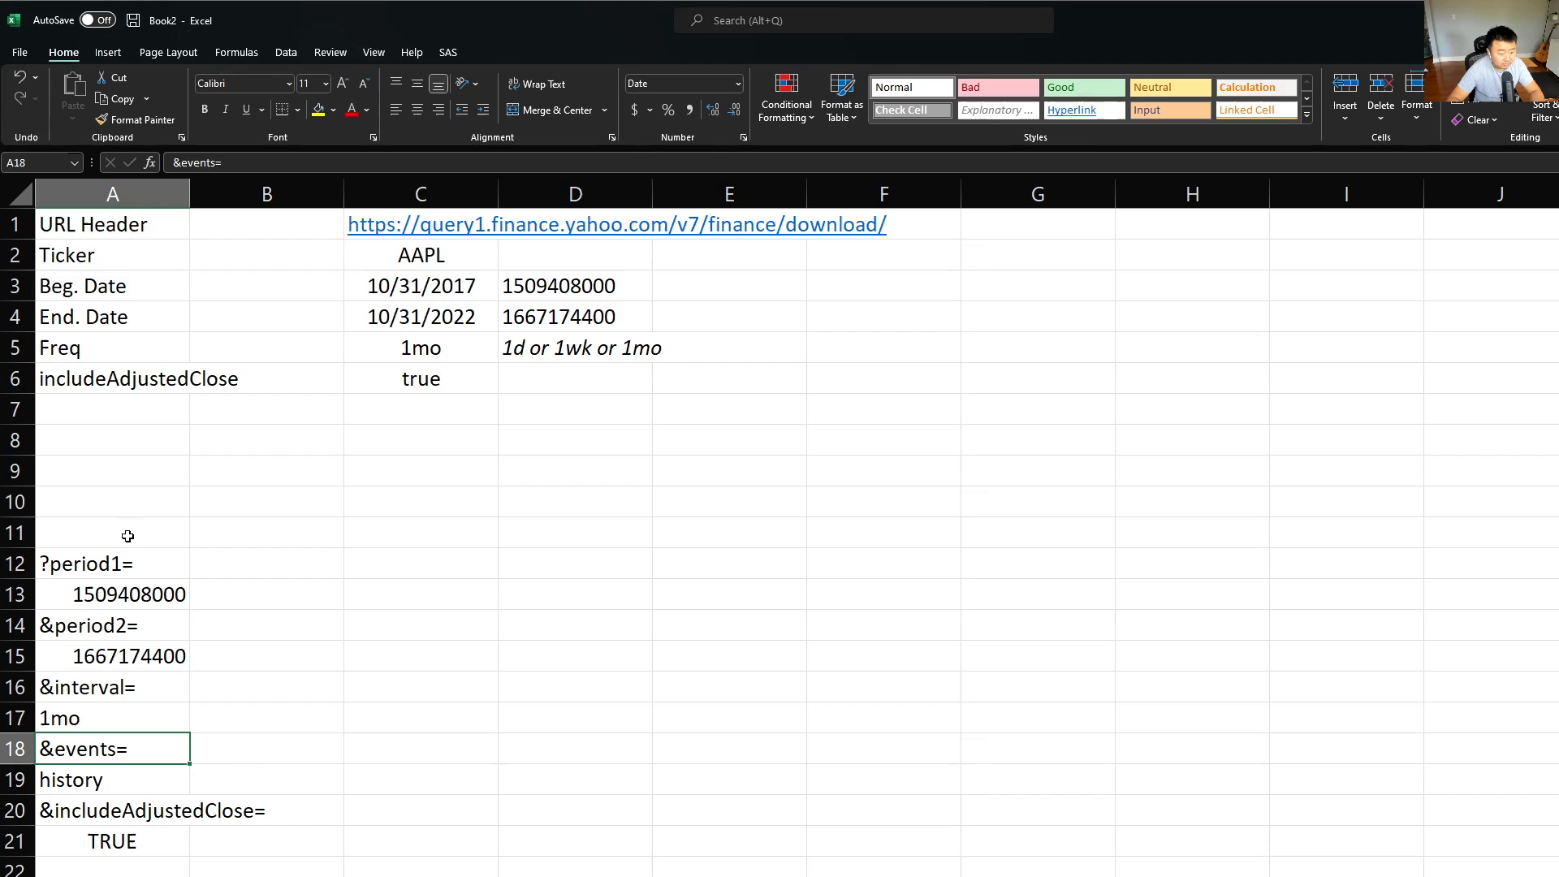
key(Down)
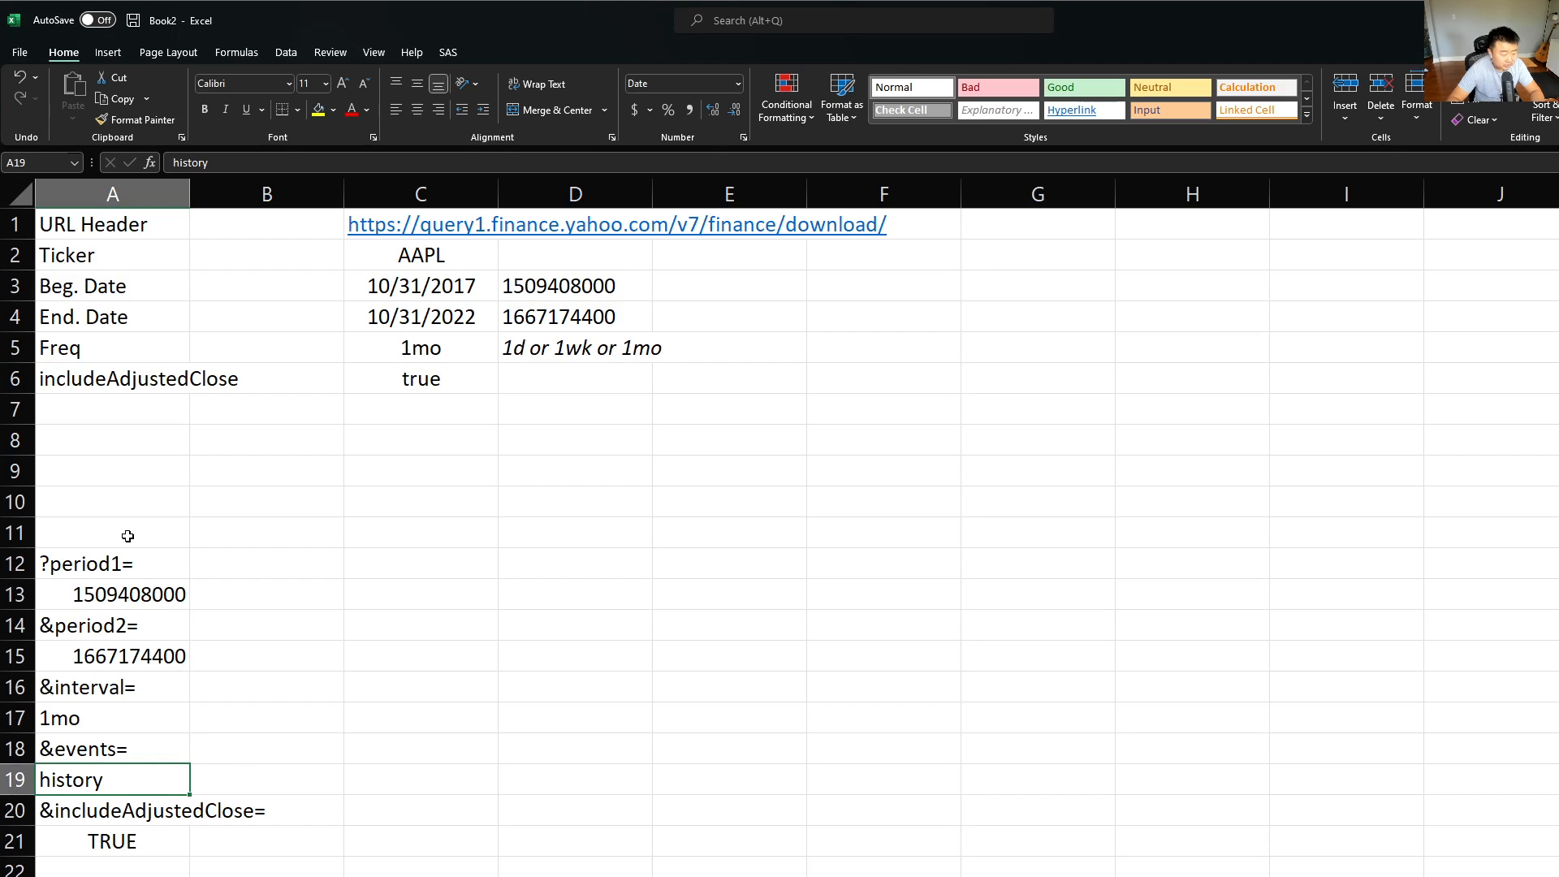
key(Down)
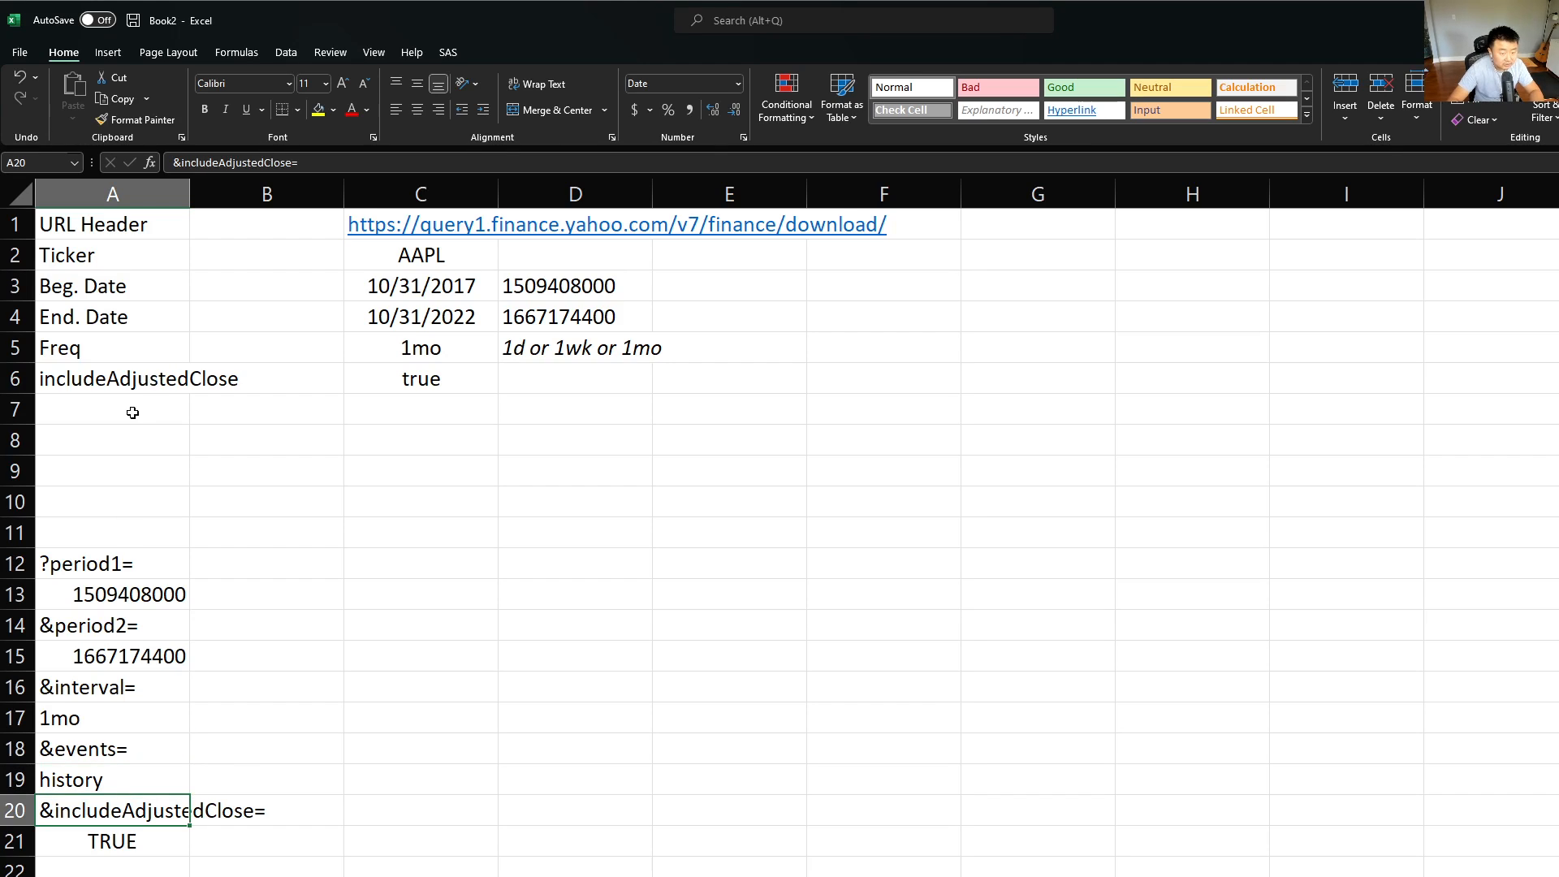
Start a CONCAT formula in A8 that joins the URL header in C1 and the ticker in C2
click(123, 437)
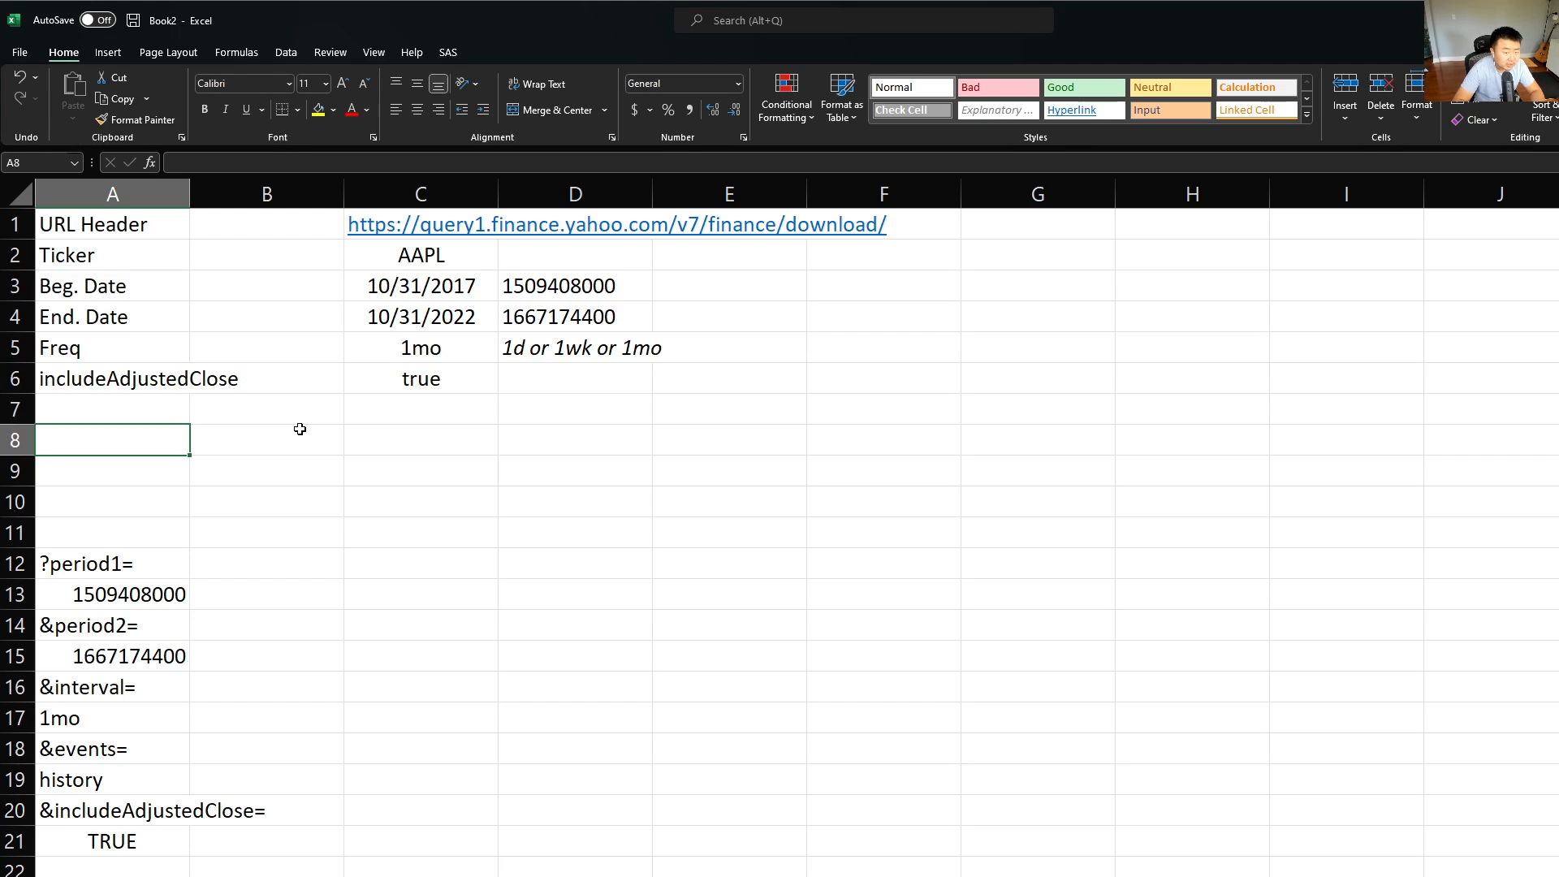
text(=)
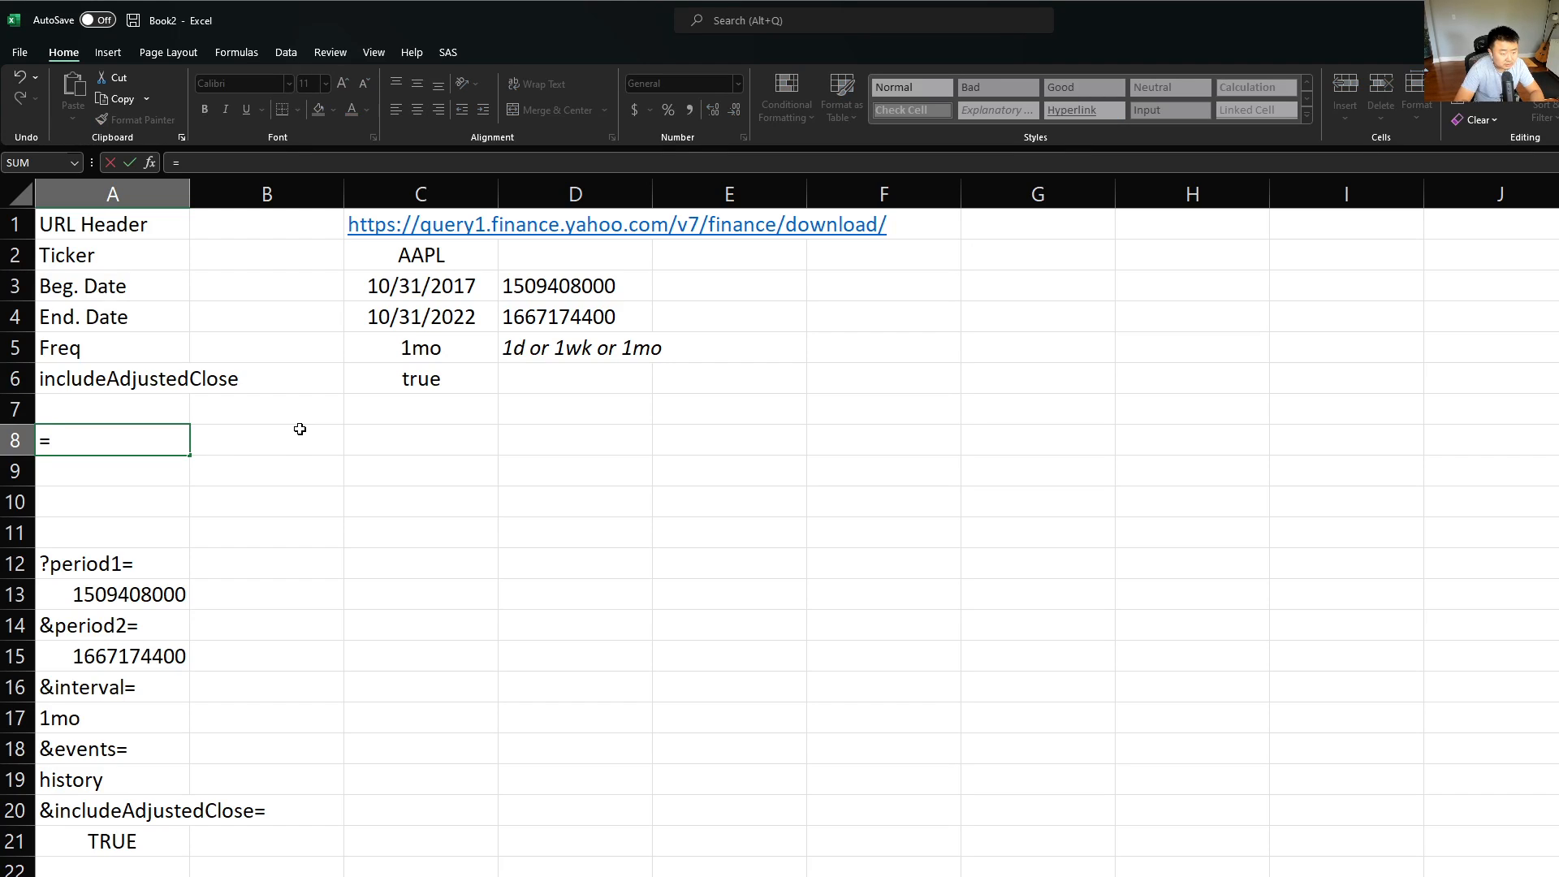
text(CONCAT()
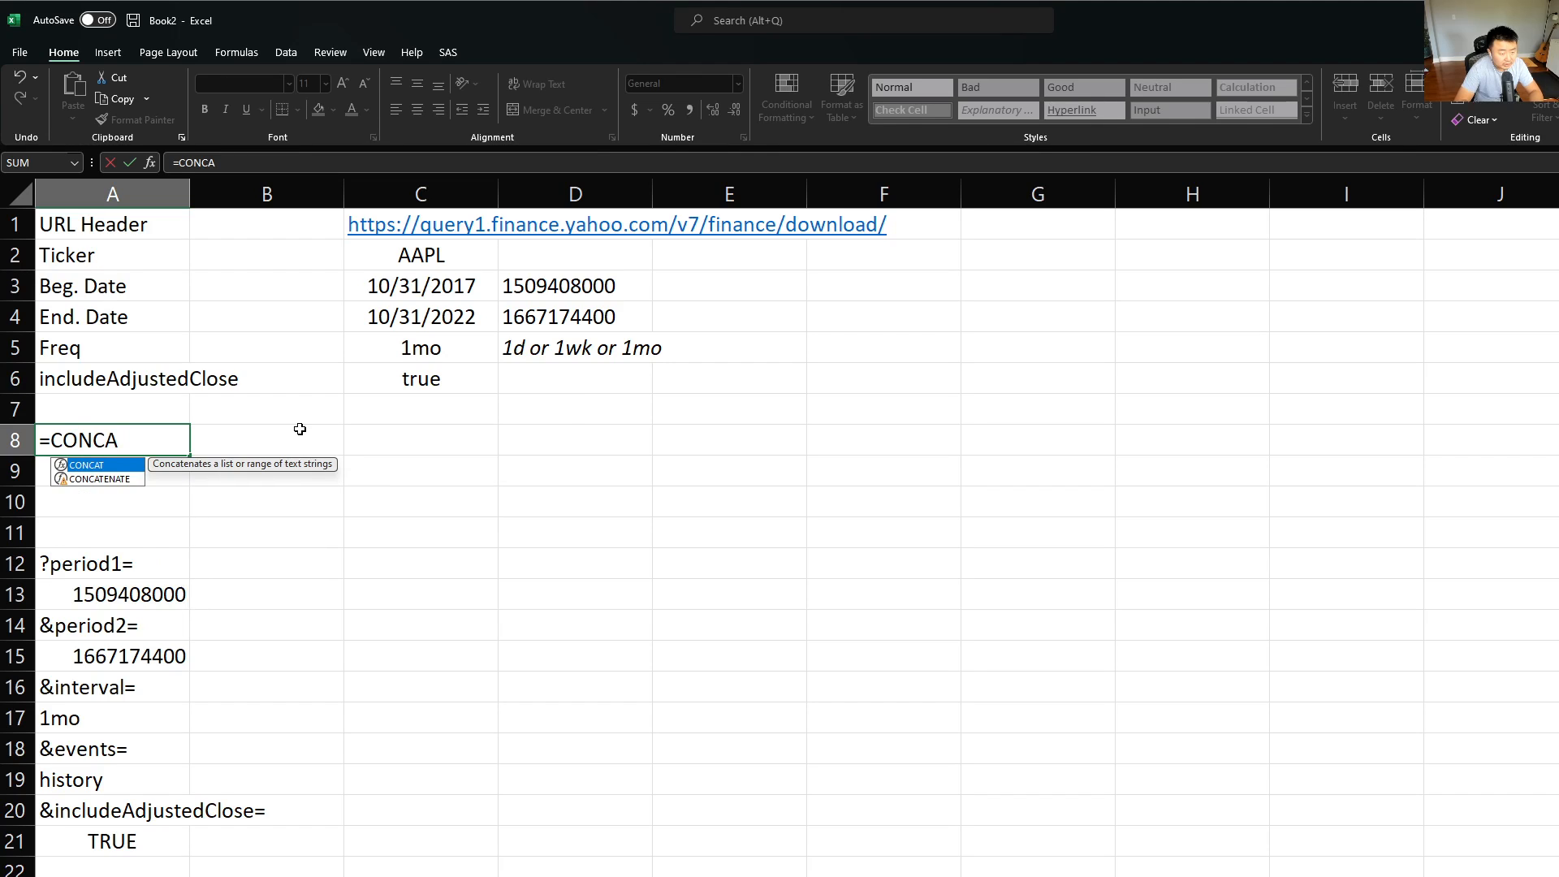
key(Up)
key(Up)
key(Up)
key(Up)
key(Up)
key(Up)
key(Up)
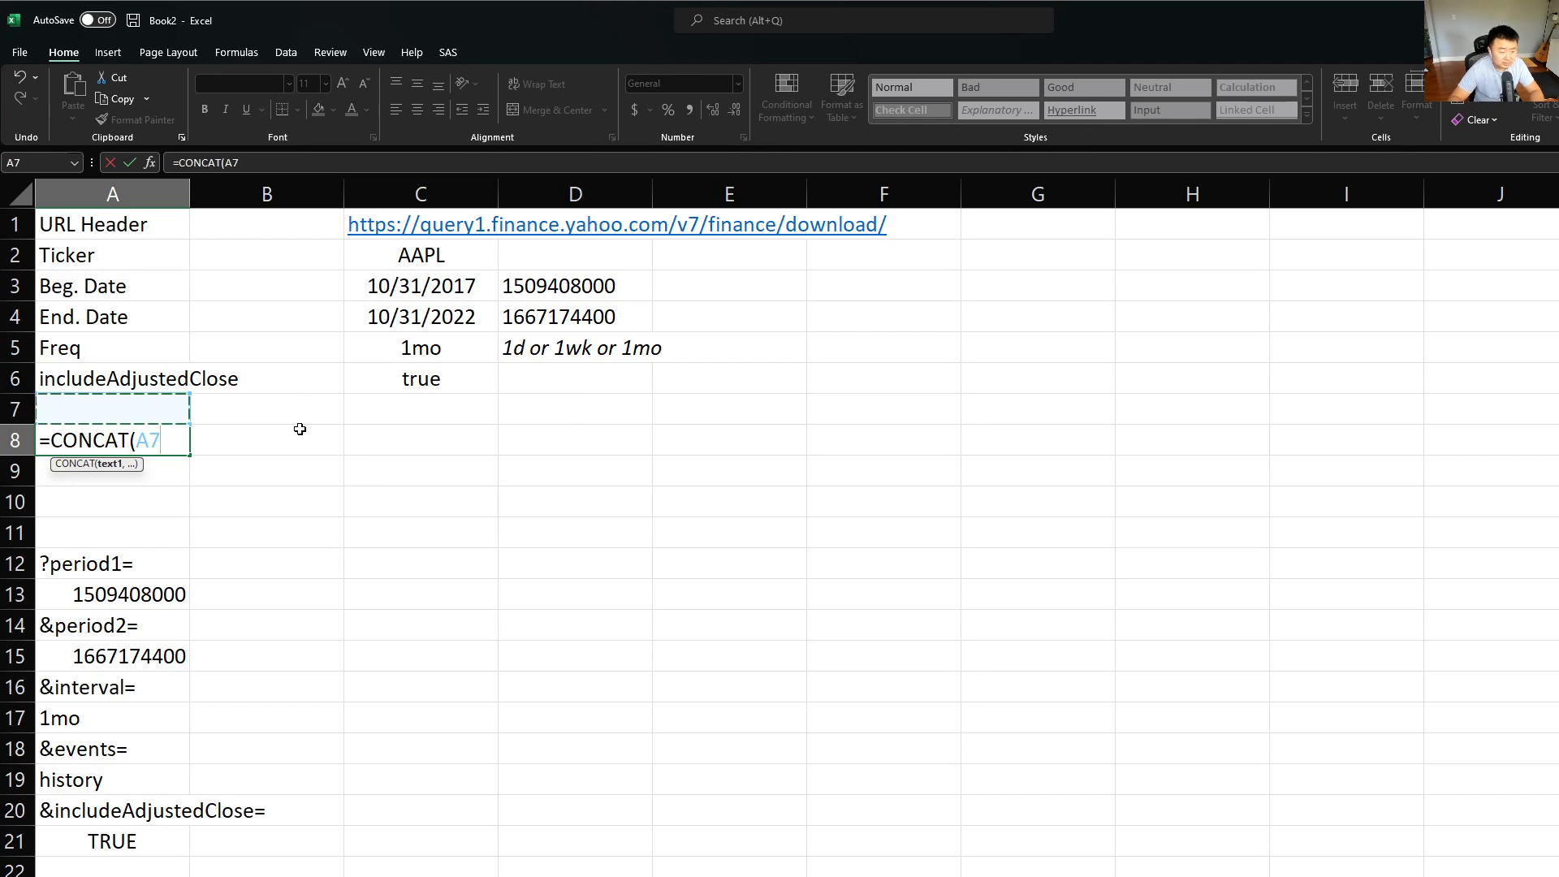
key(Right)
key(Right)
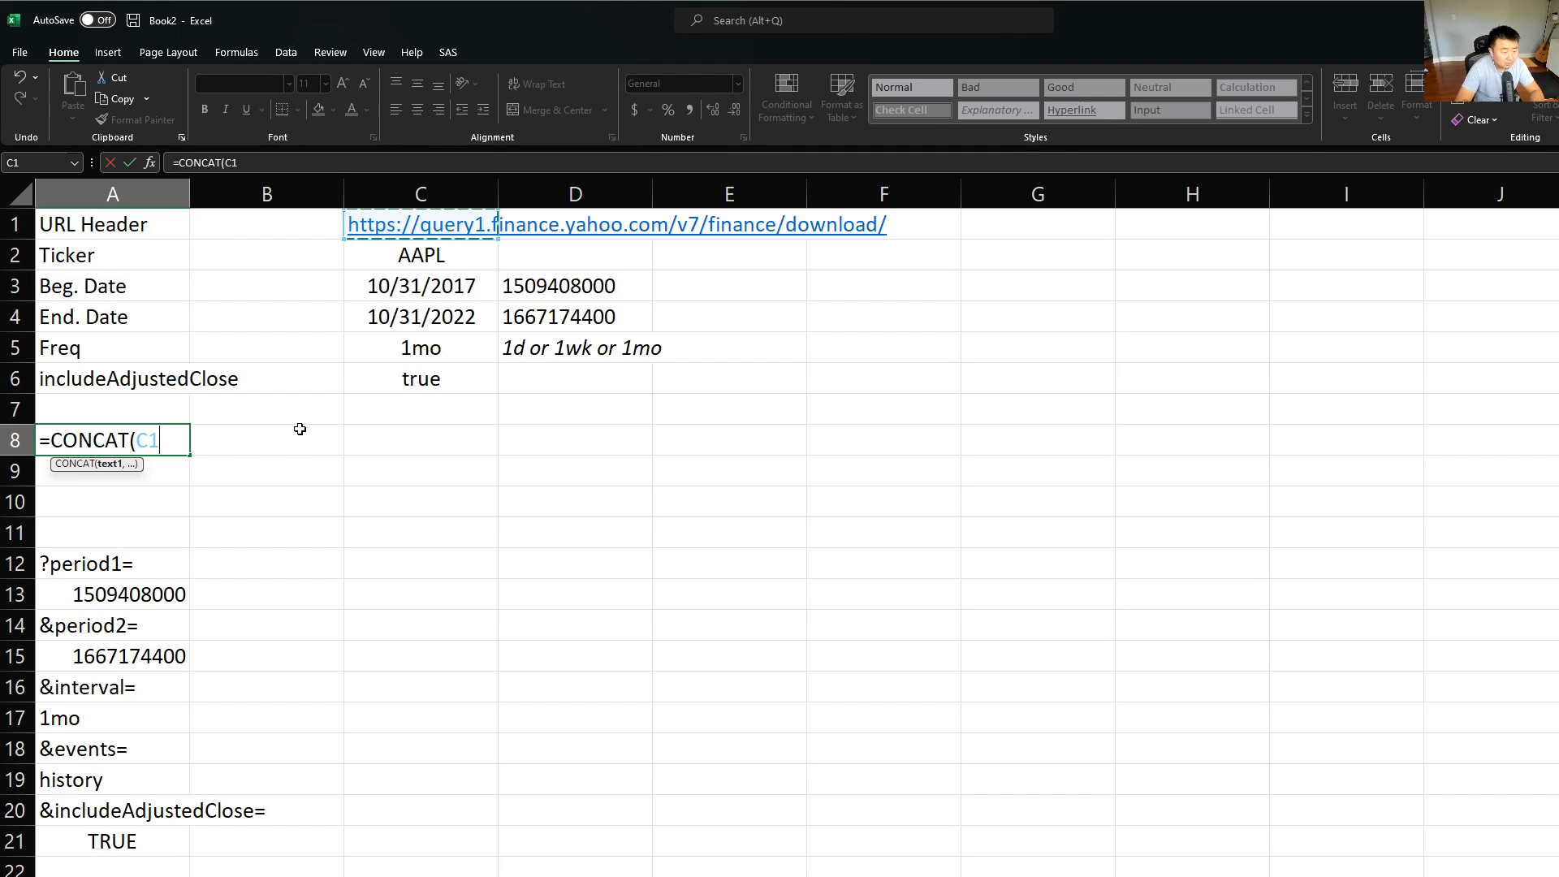
text(,)
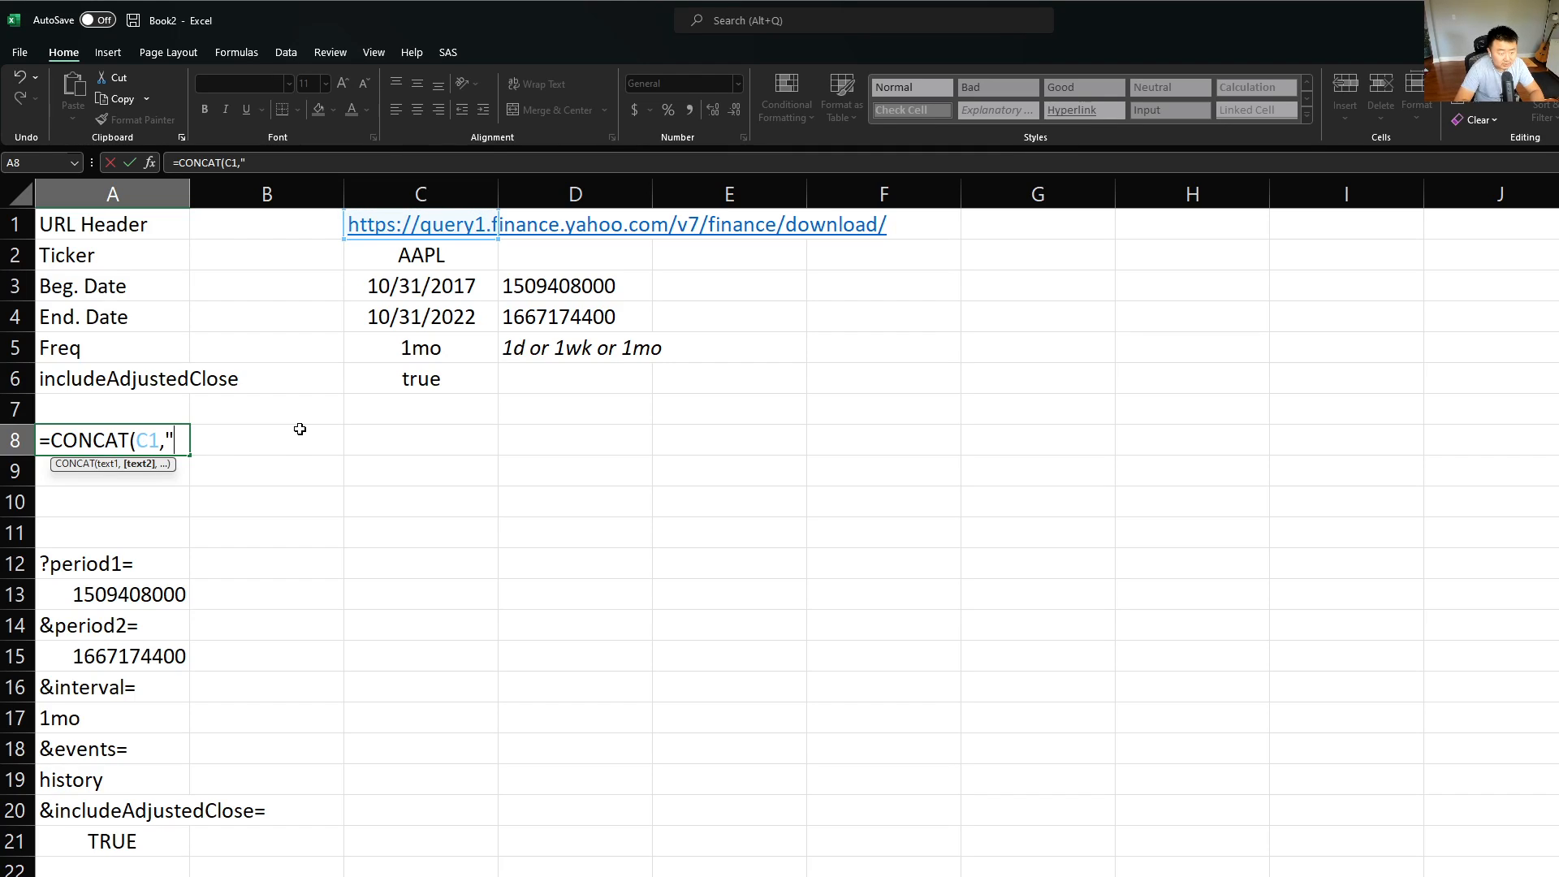
key(BackSpace)
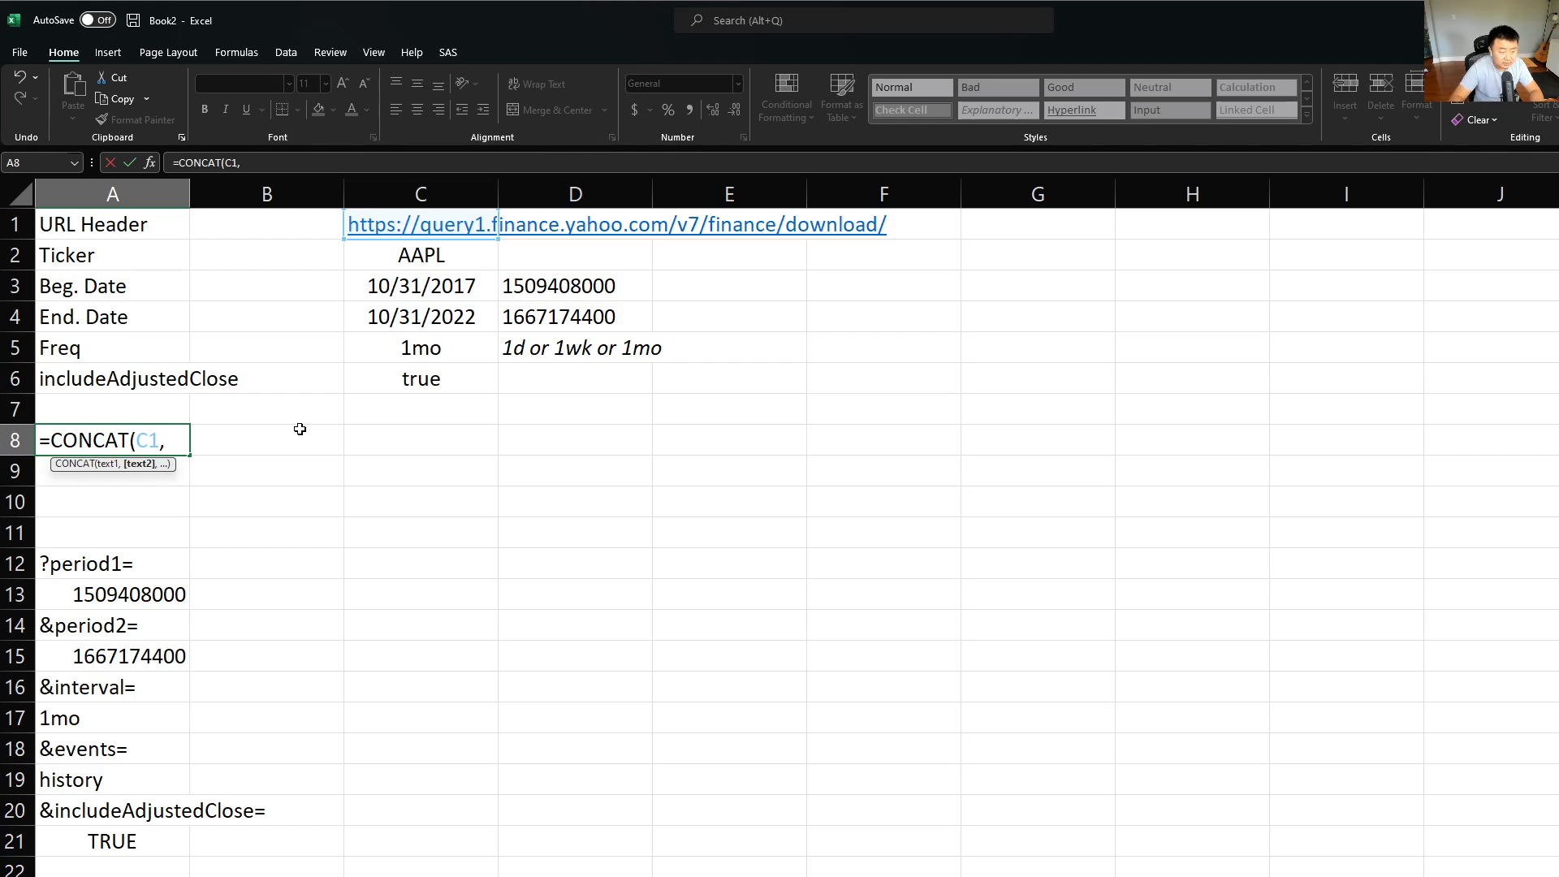
click(445, 256)
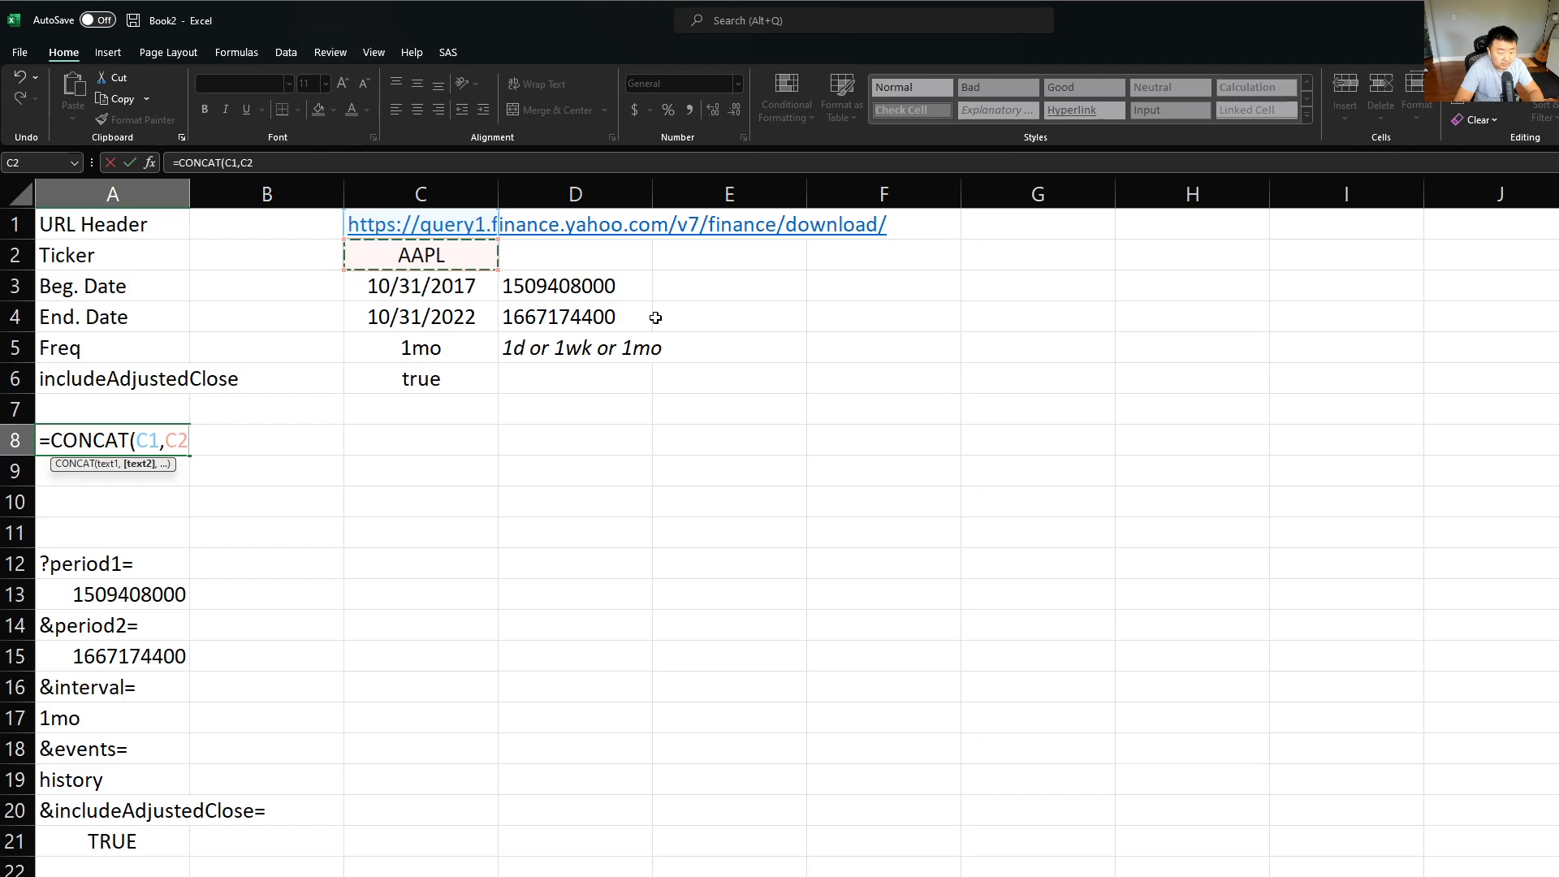
text(,)
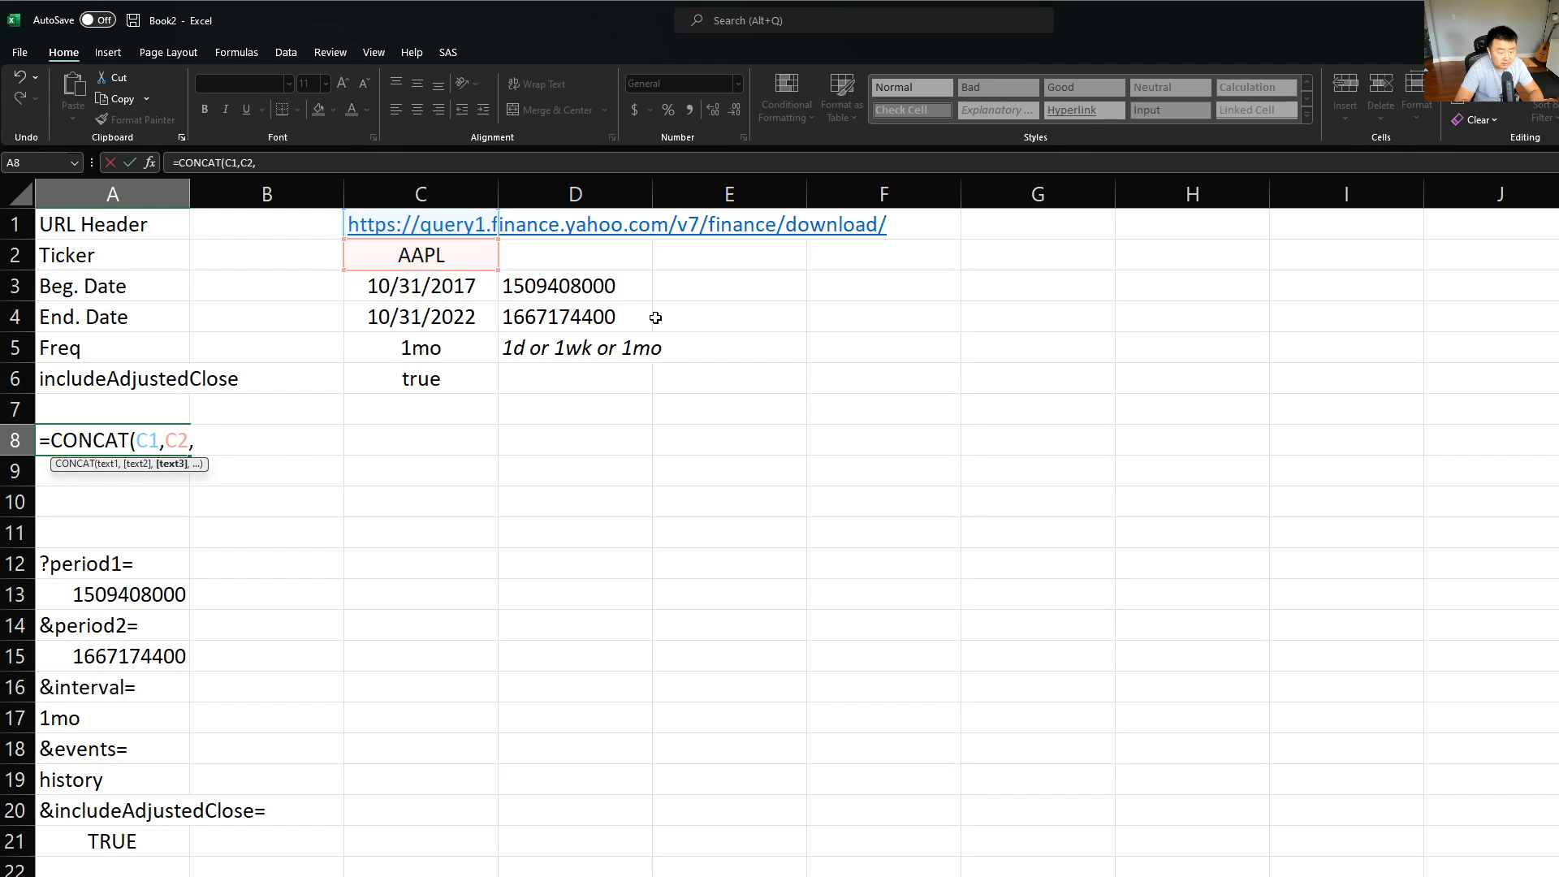
Add the lowercase text "?period1=" and the beginning-date timestamp in D3 to the CONCAT formula
text("?PERIO)
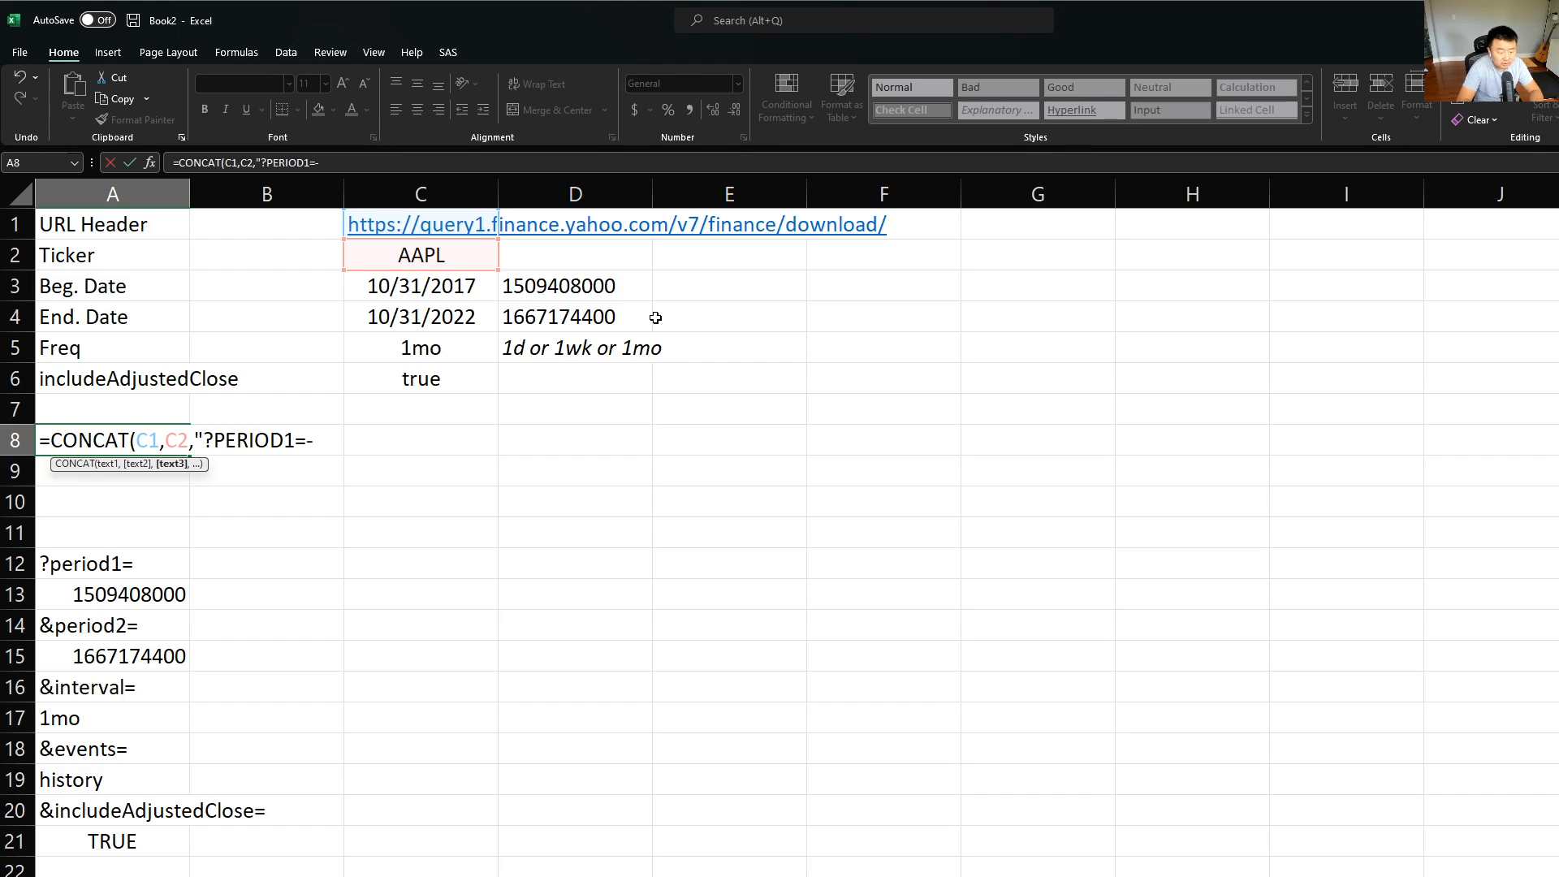
text(D1)
key(BackSpace)
key(BackSpace)
key(BackSpace)
key(BackSpace)
key(BackSpace)
key(BackSpace)
key(BackSpace)
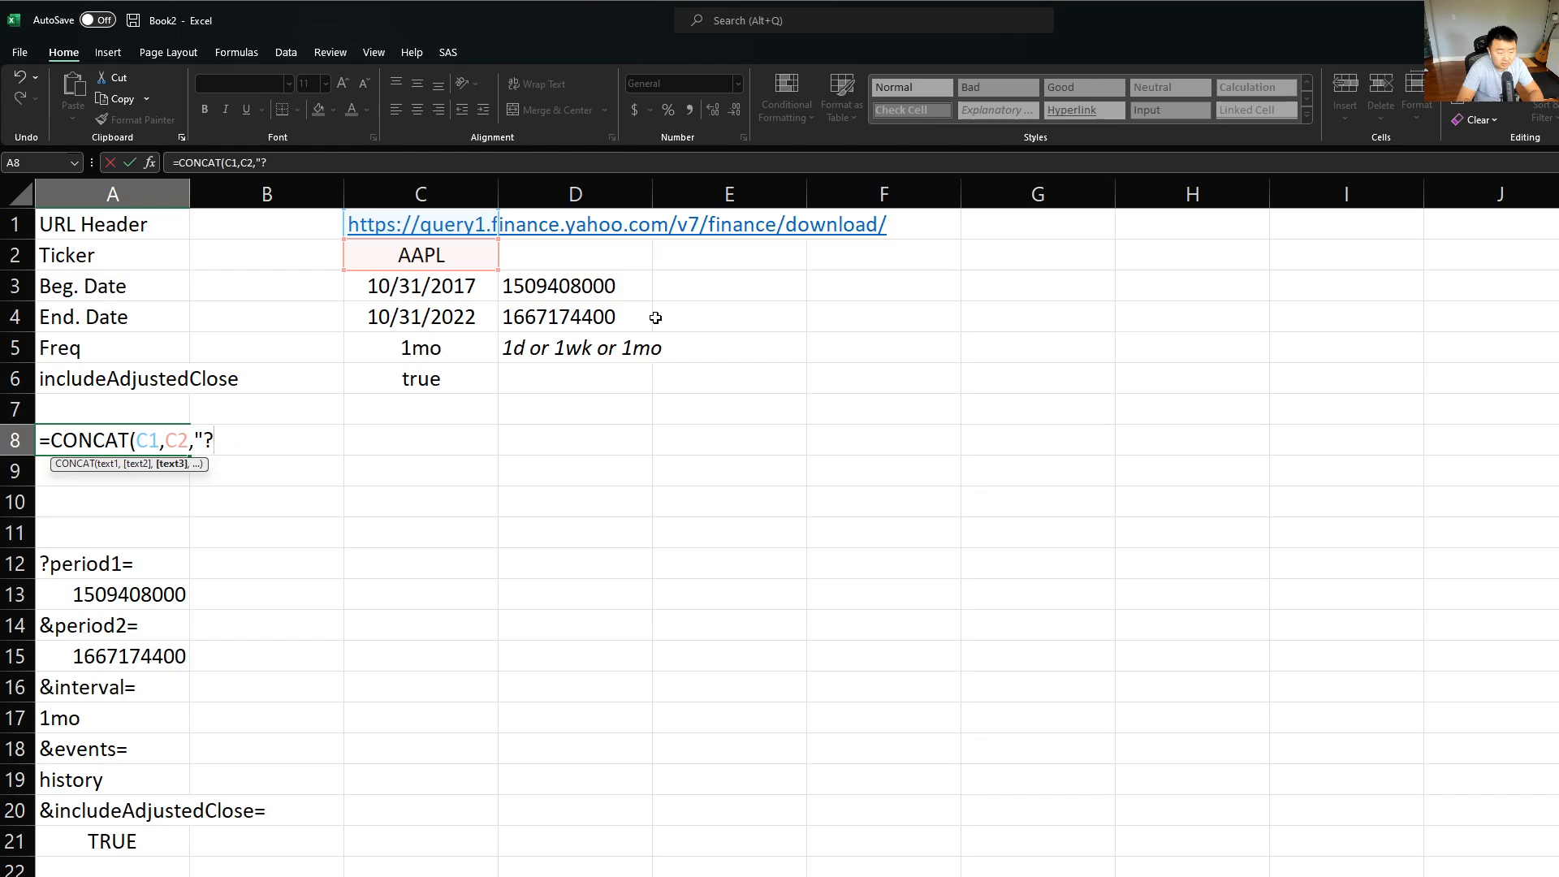
text(period1)
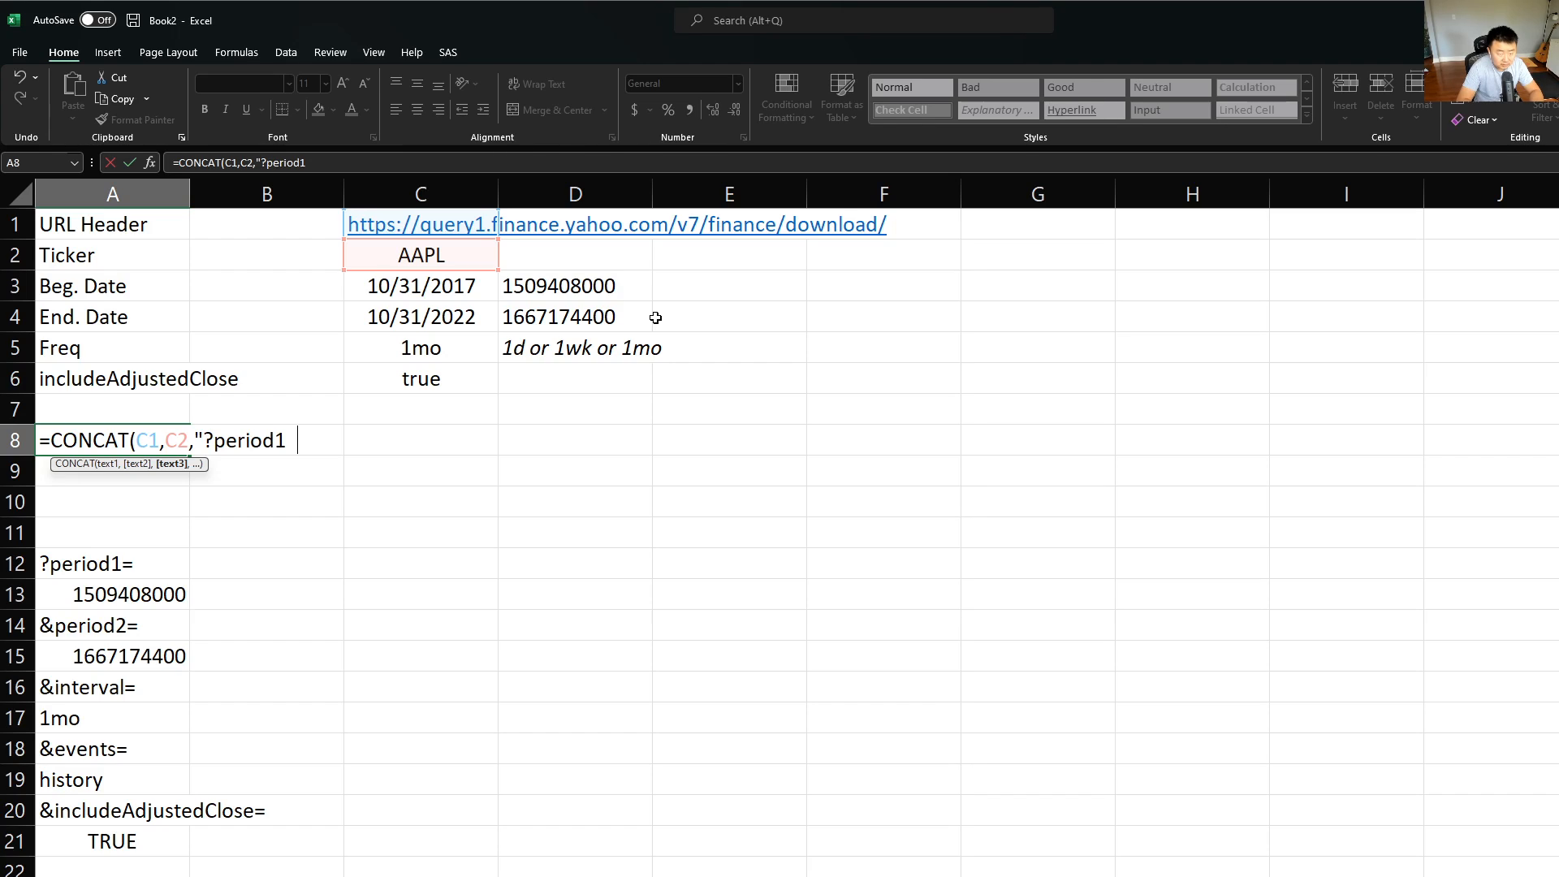
text(=",)
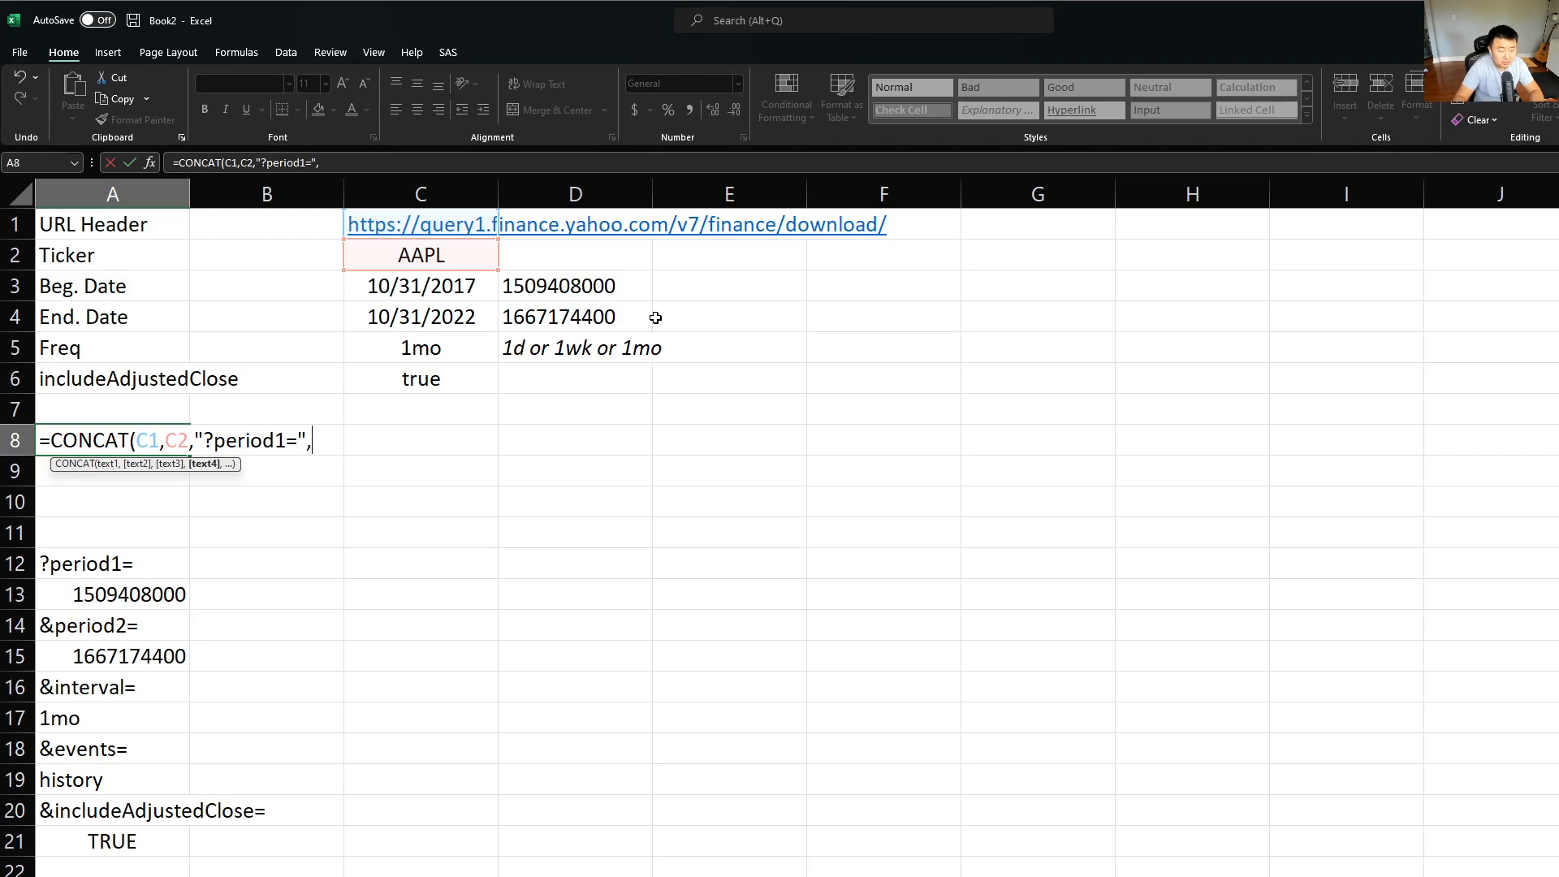
click(601, 283)
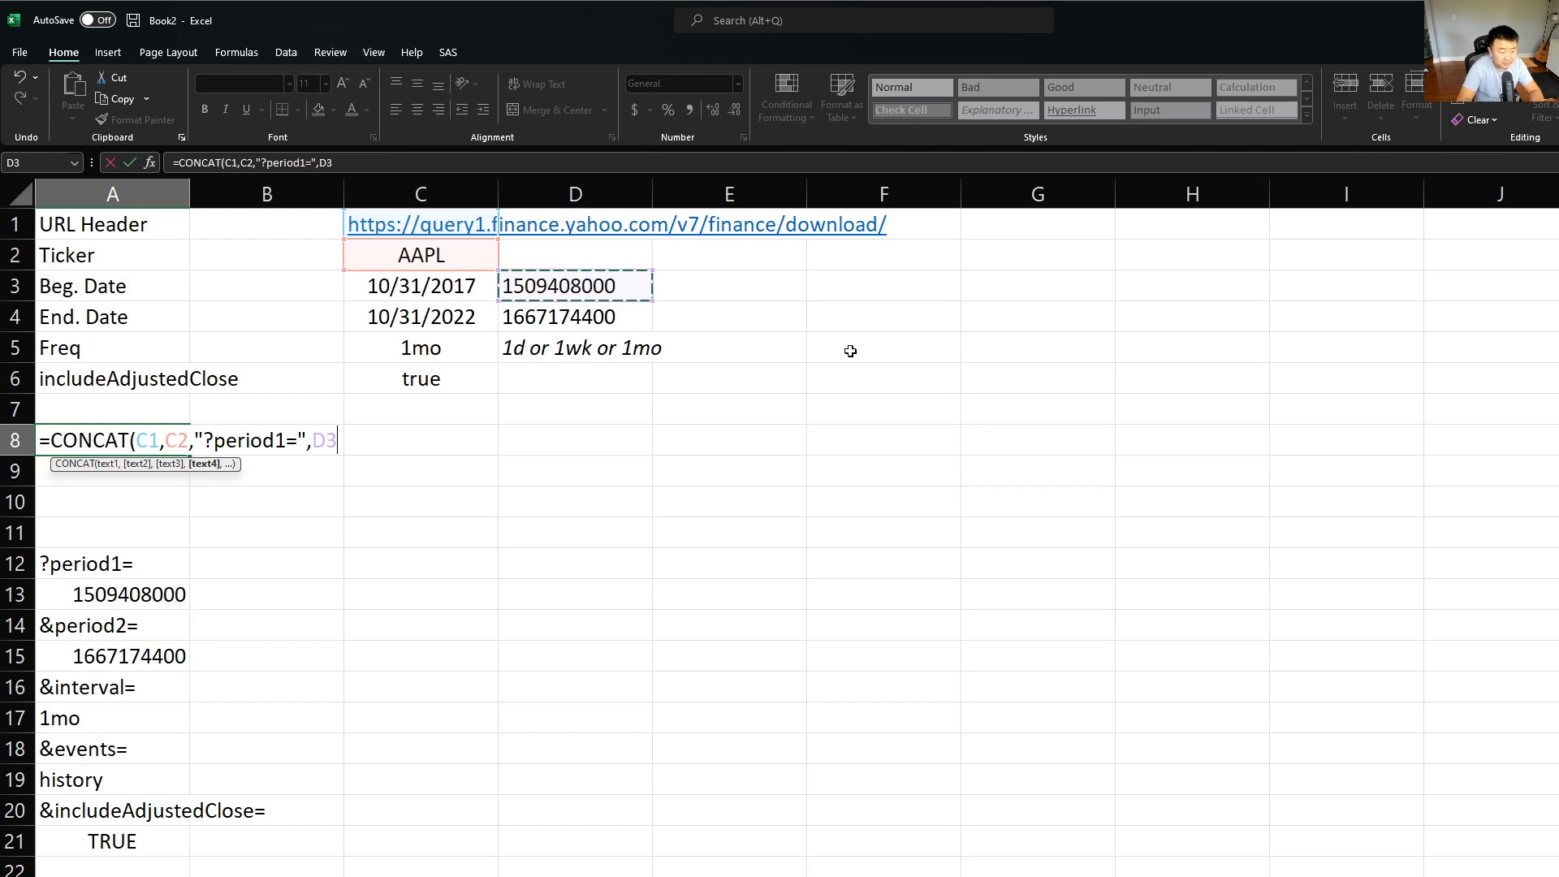
text(,)
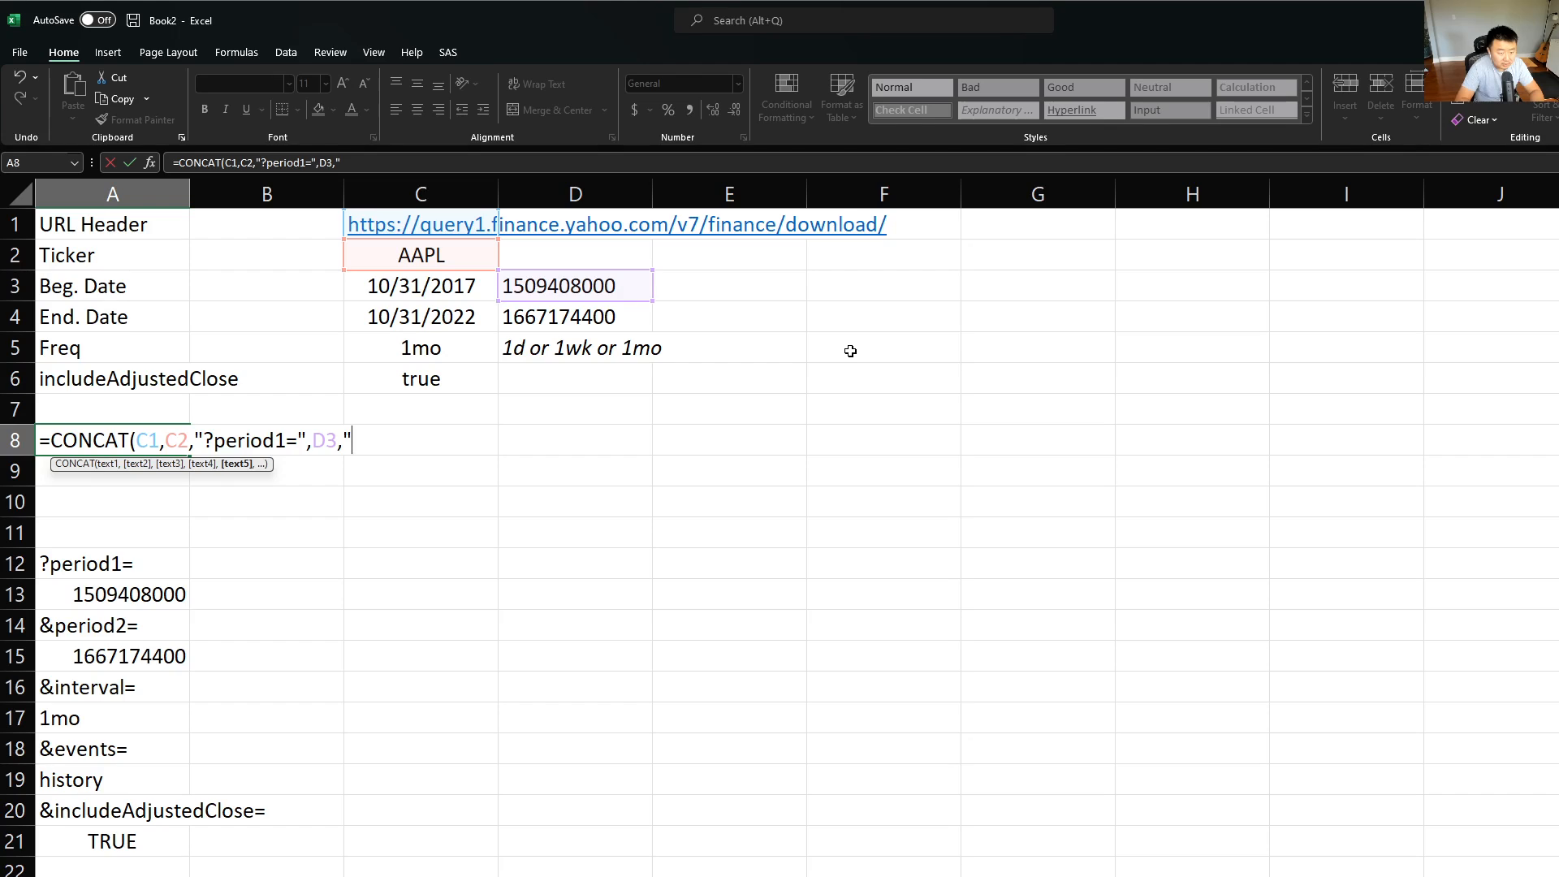
Add the text "&period2=" and the ending-date timestamp in D4 to the CONCAT formula
text("?)
key(BackSpace)
text(&period2)
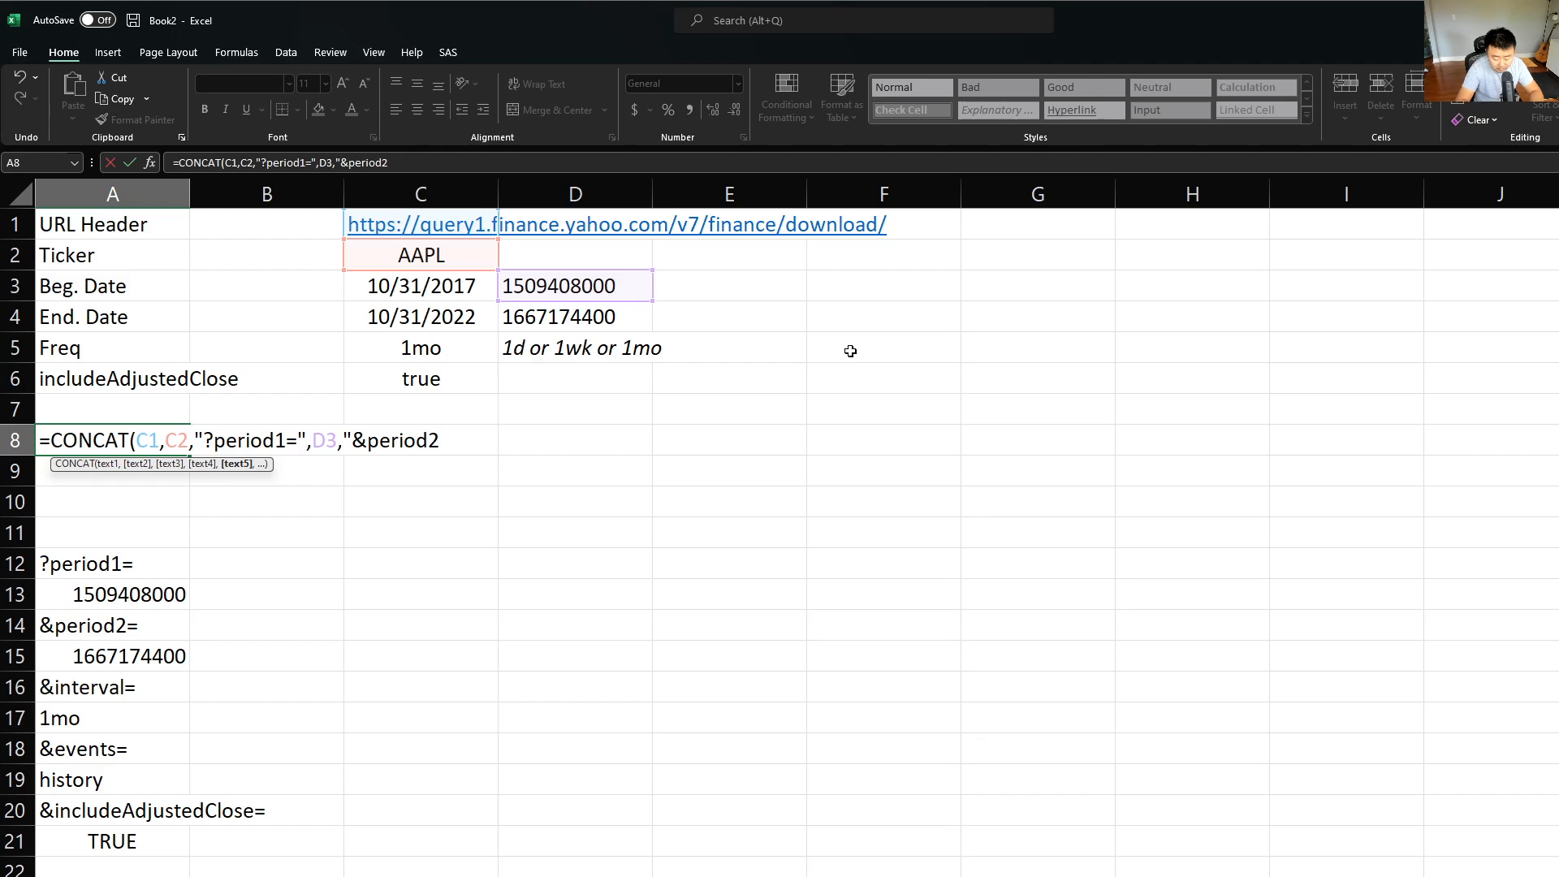
text(=")
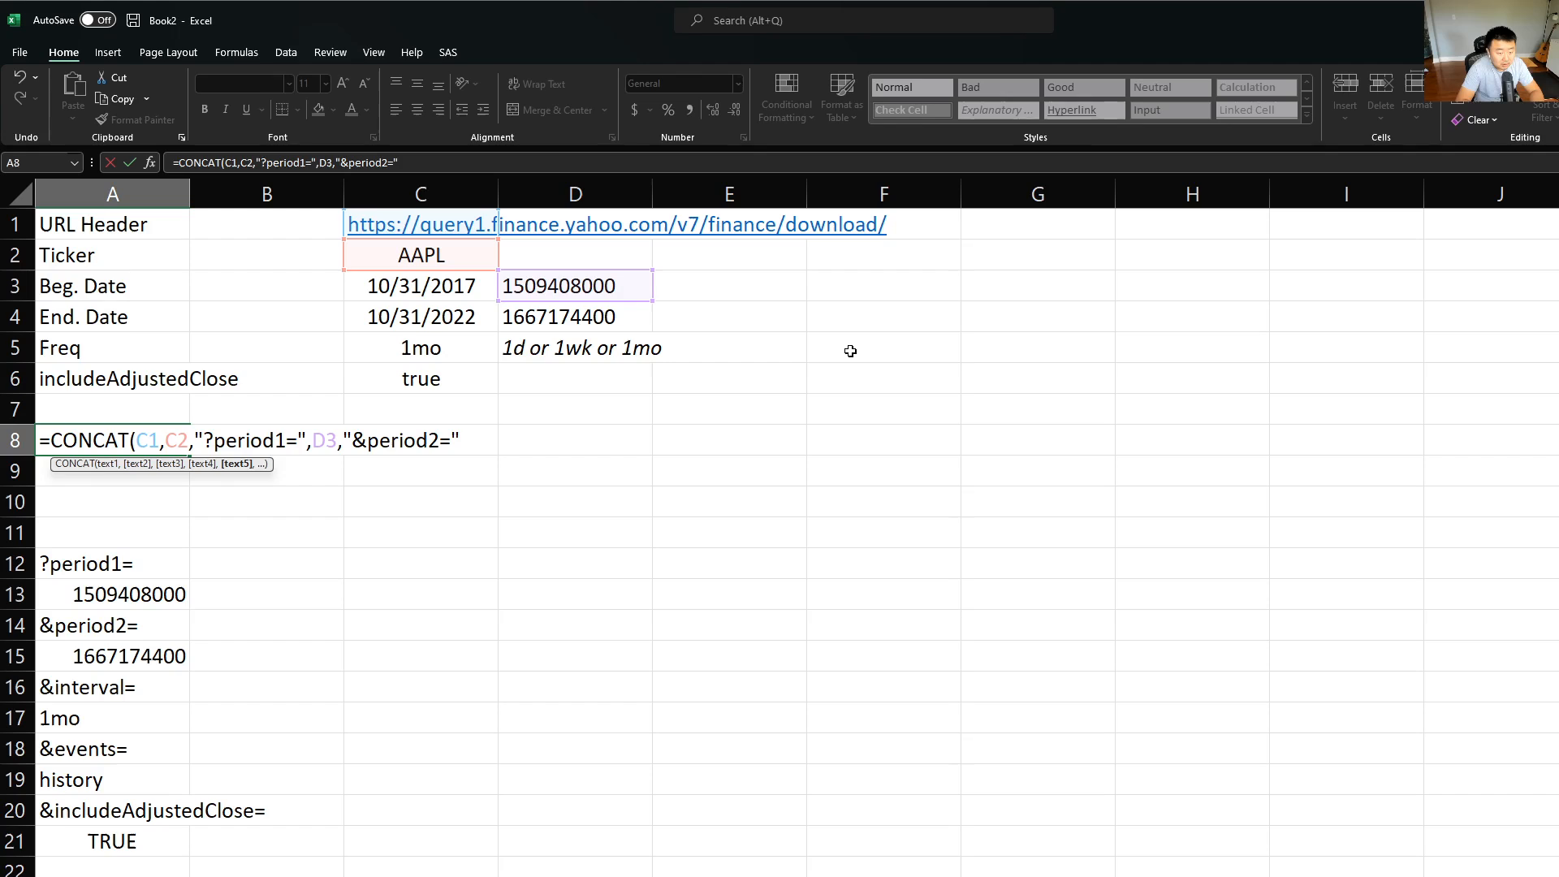
text(,)
click(598, 315)
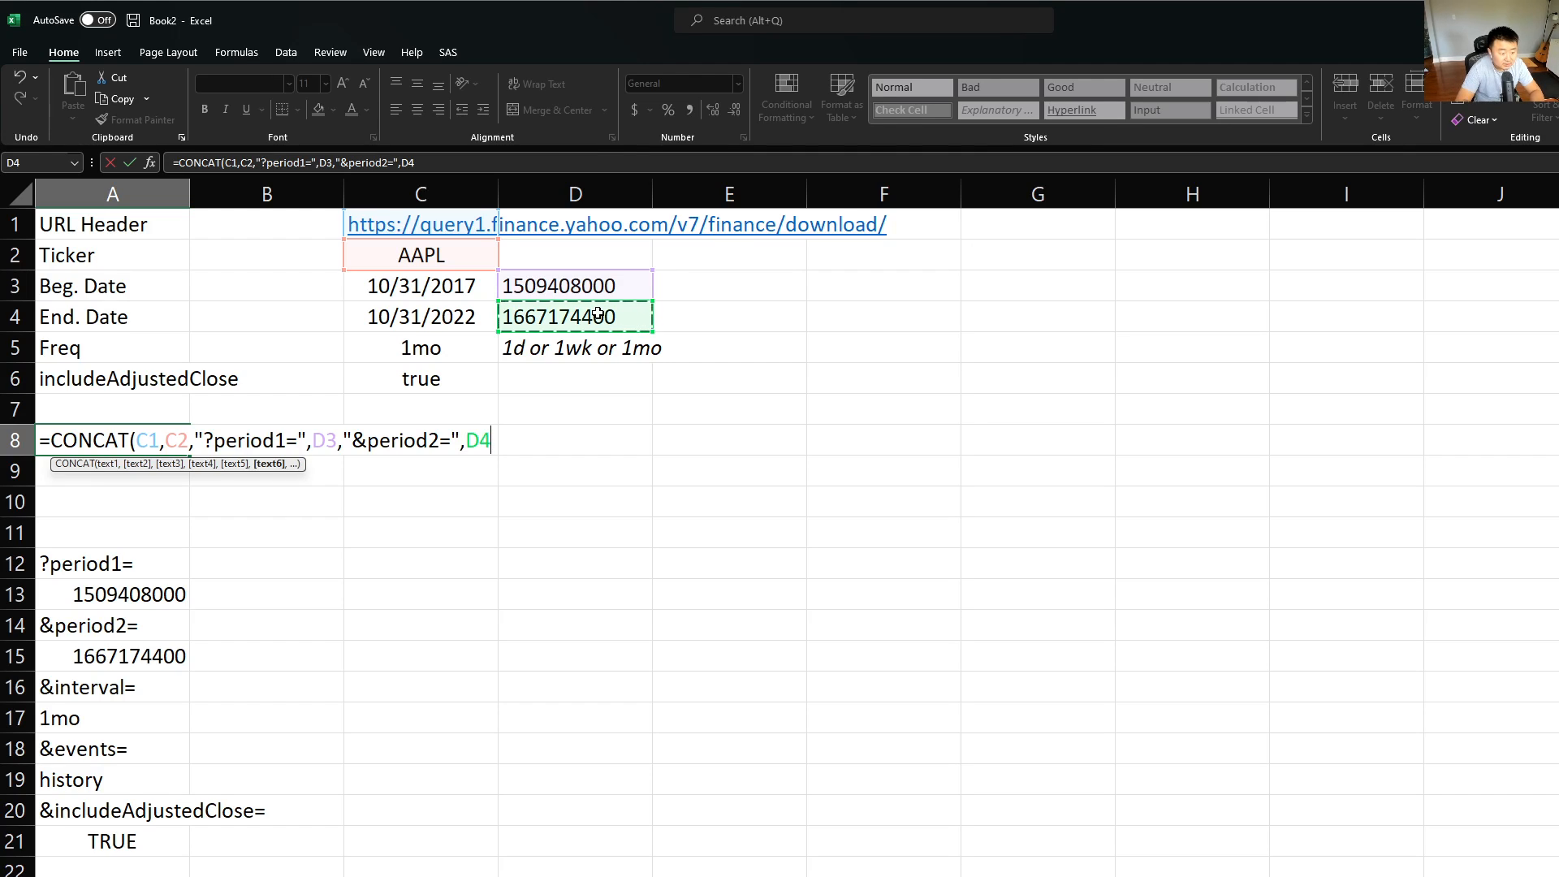
Add the text "&interval=" and the frequency in C5 to the CONCAT formula
text(,")
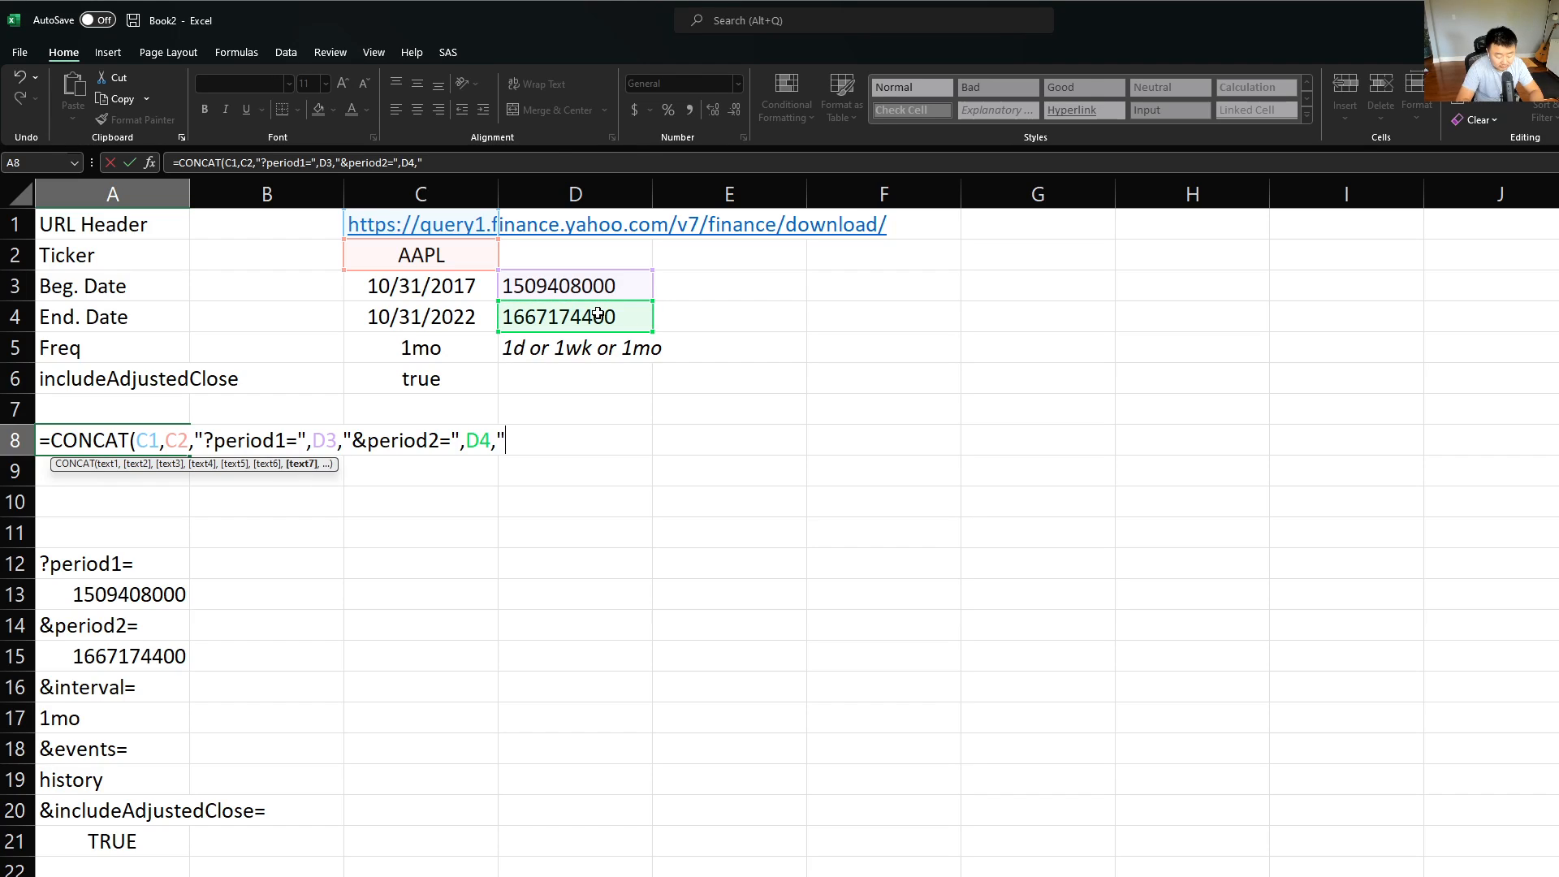
text(&interva)
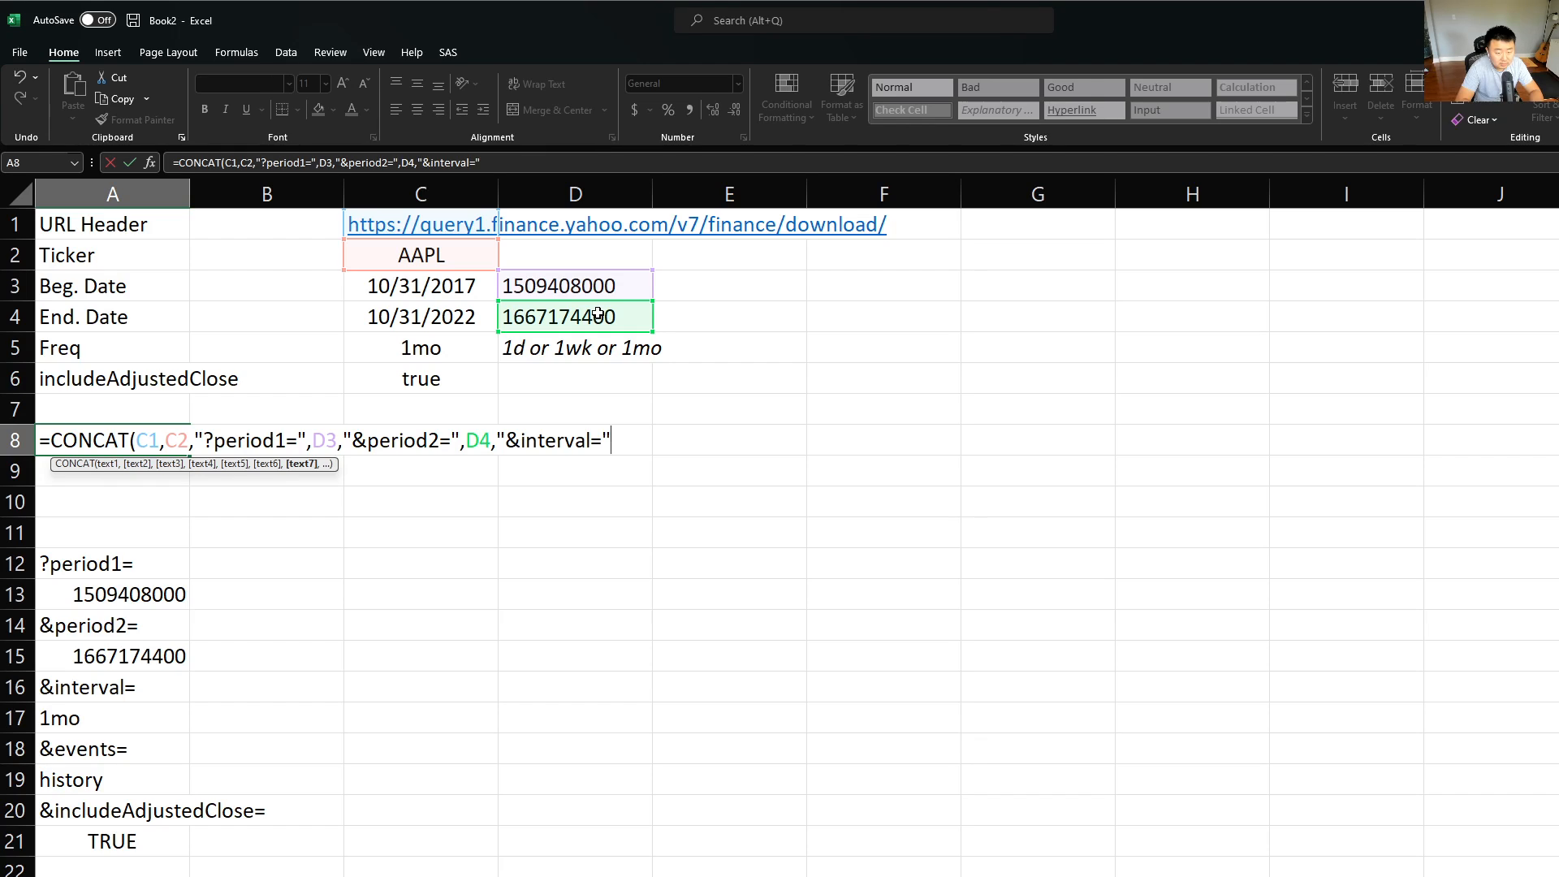
text(l=",)
click(424, 349)
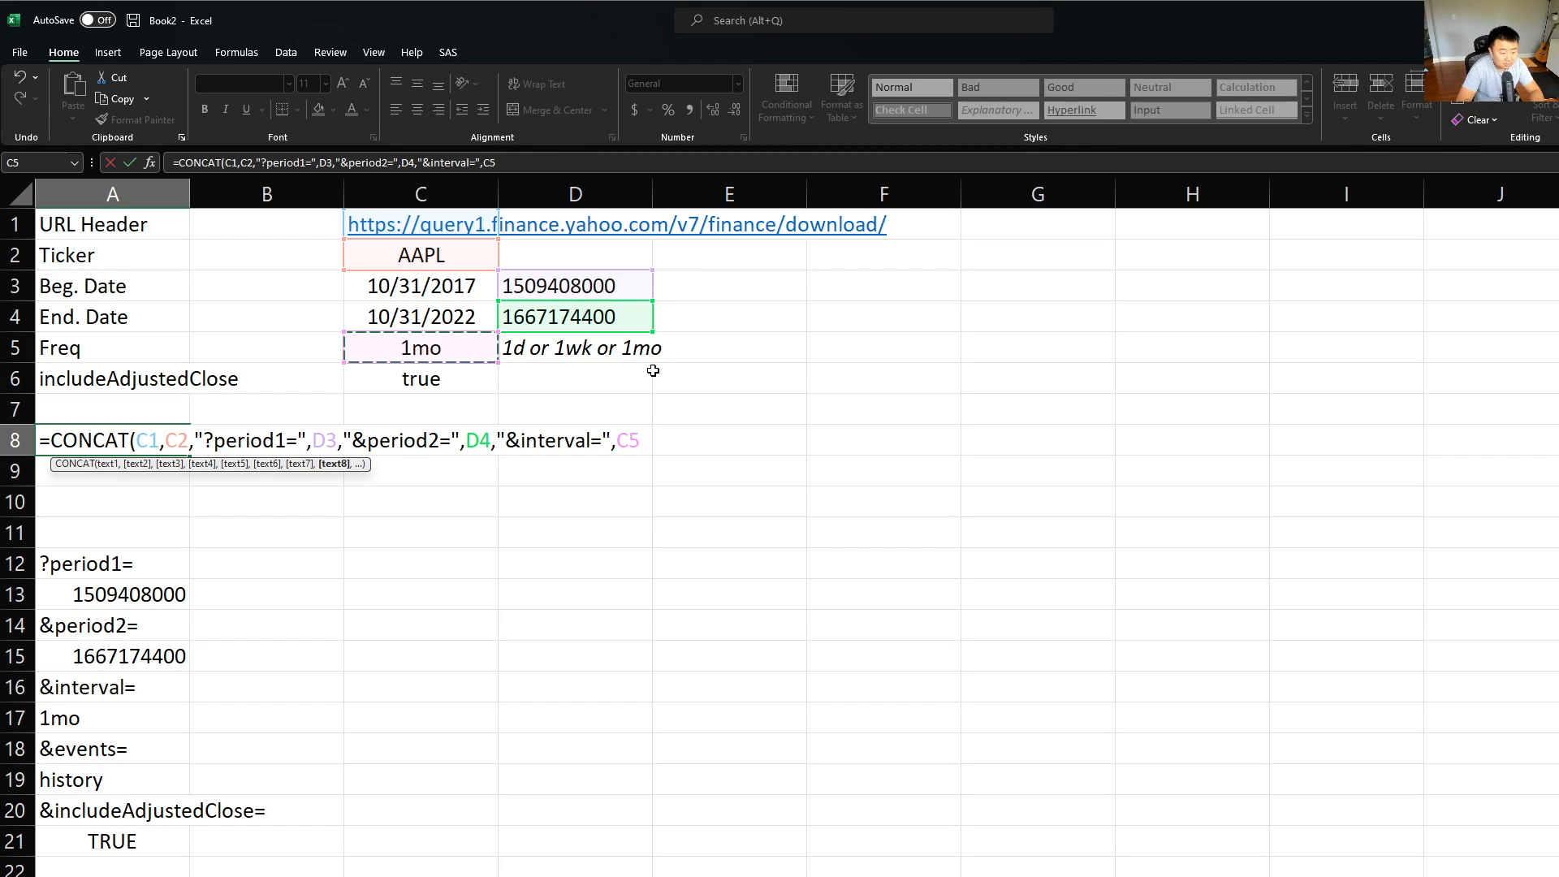
Finish the CONCAT formula with "&events=history", "&includeAdjustedClose=" and the true setting in C6
text(,)
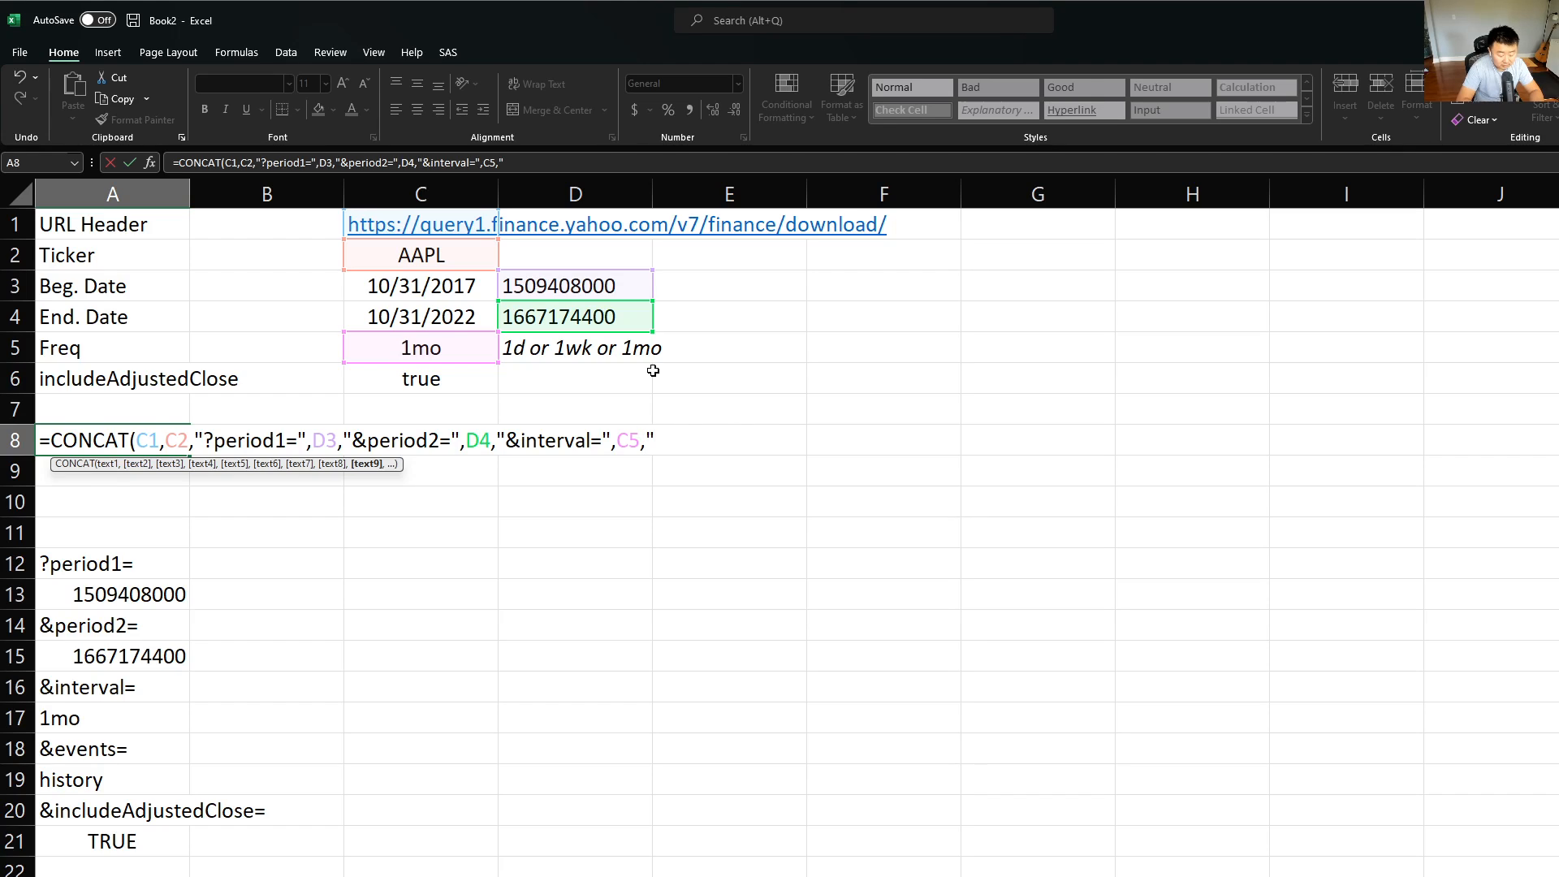
text("&events=history)
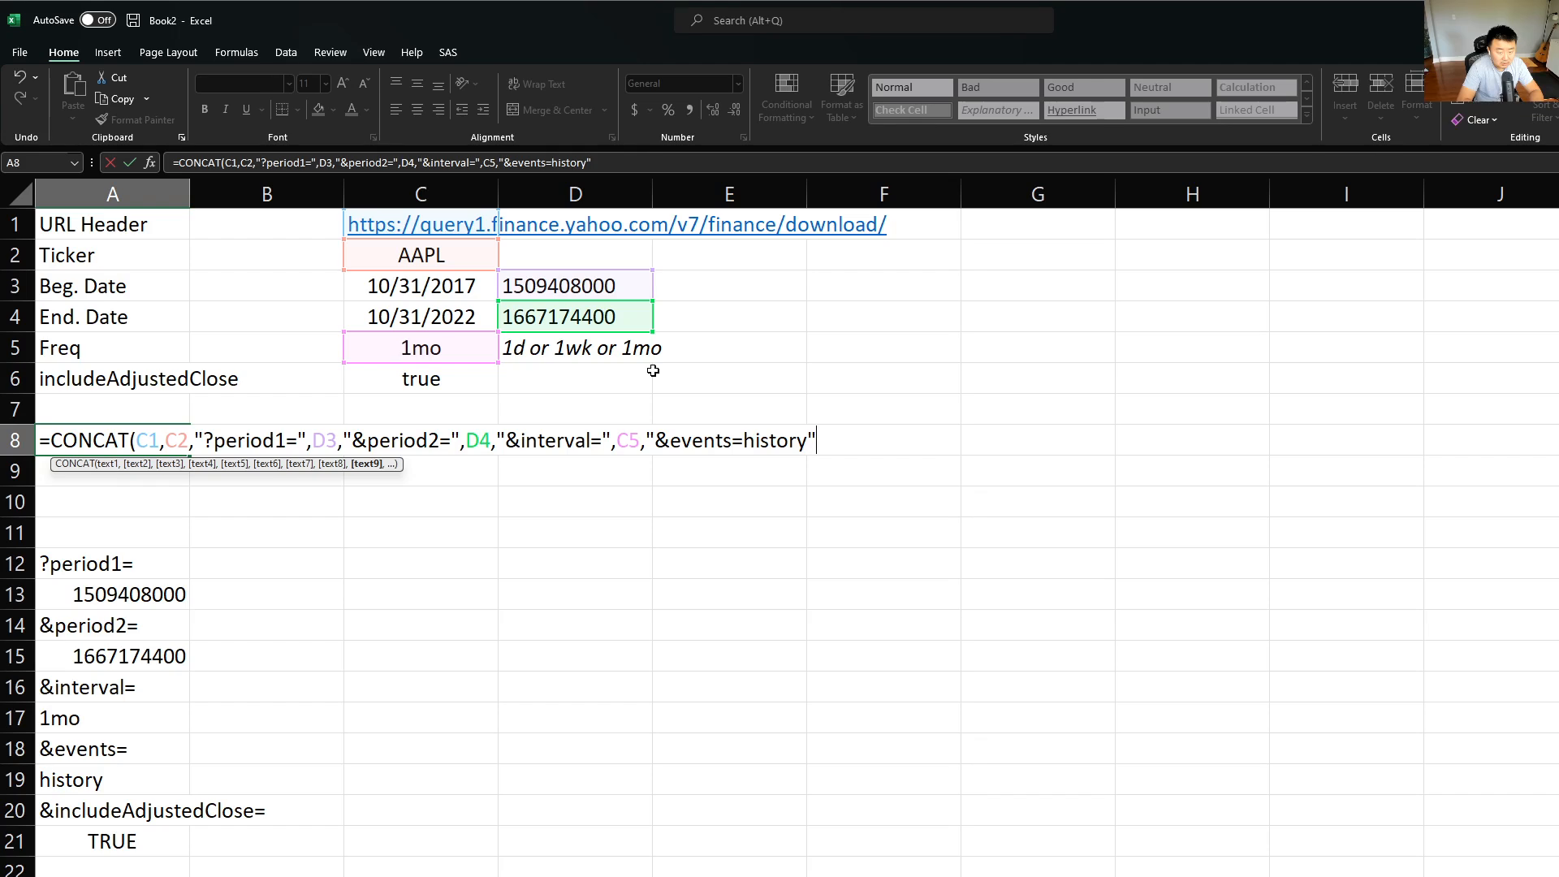
text(",")
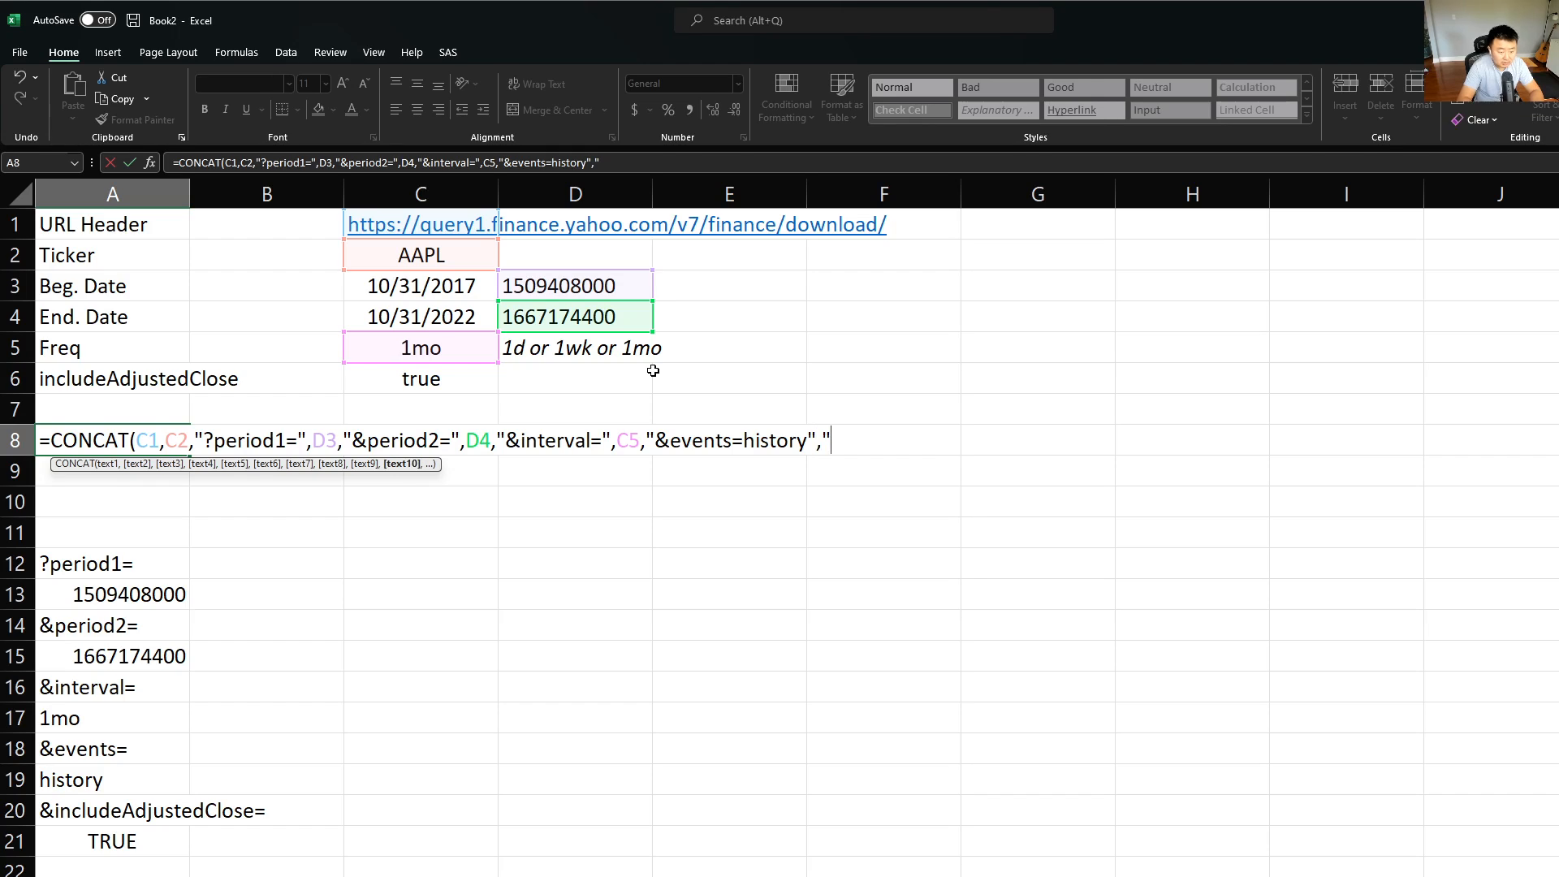
text(&includ)
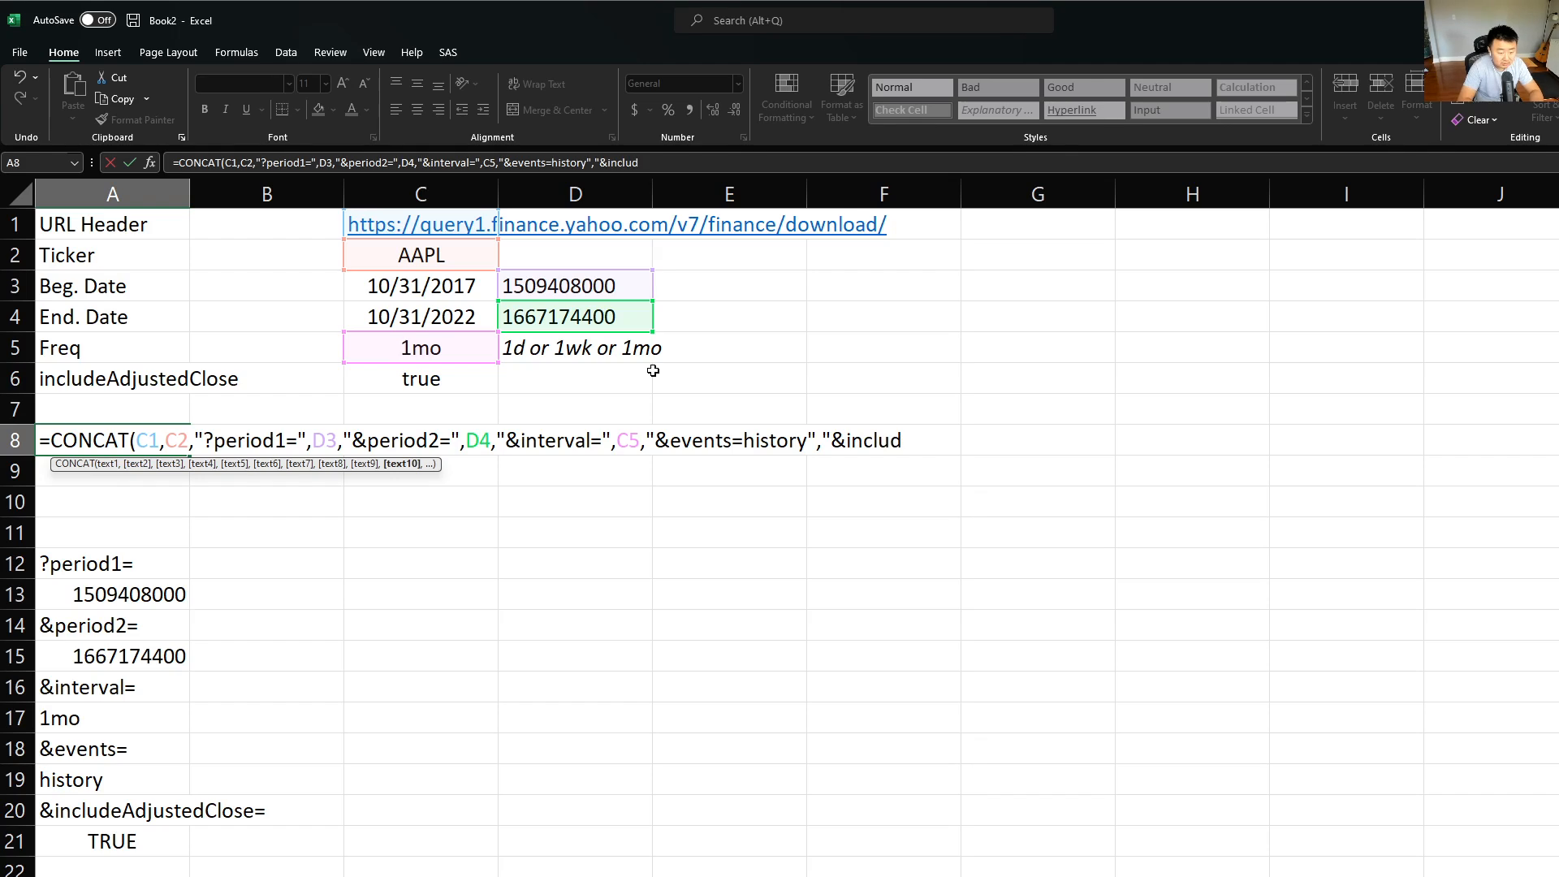
text(eAdjuste)
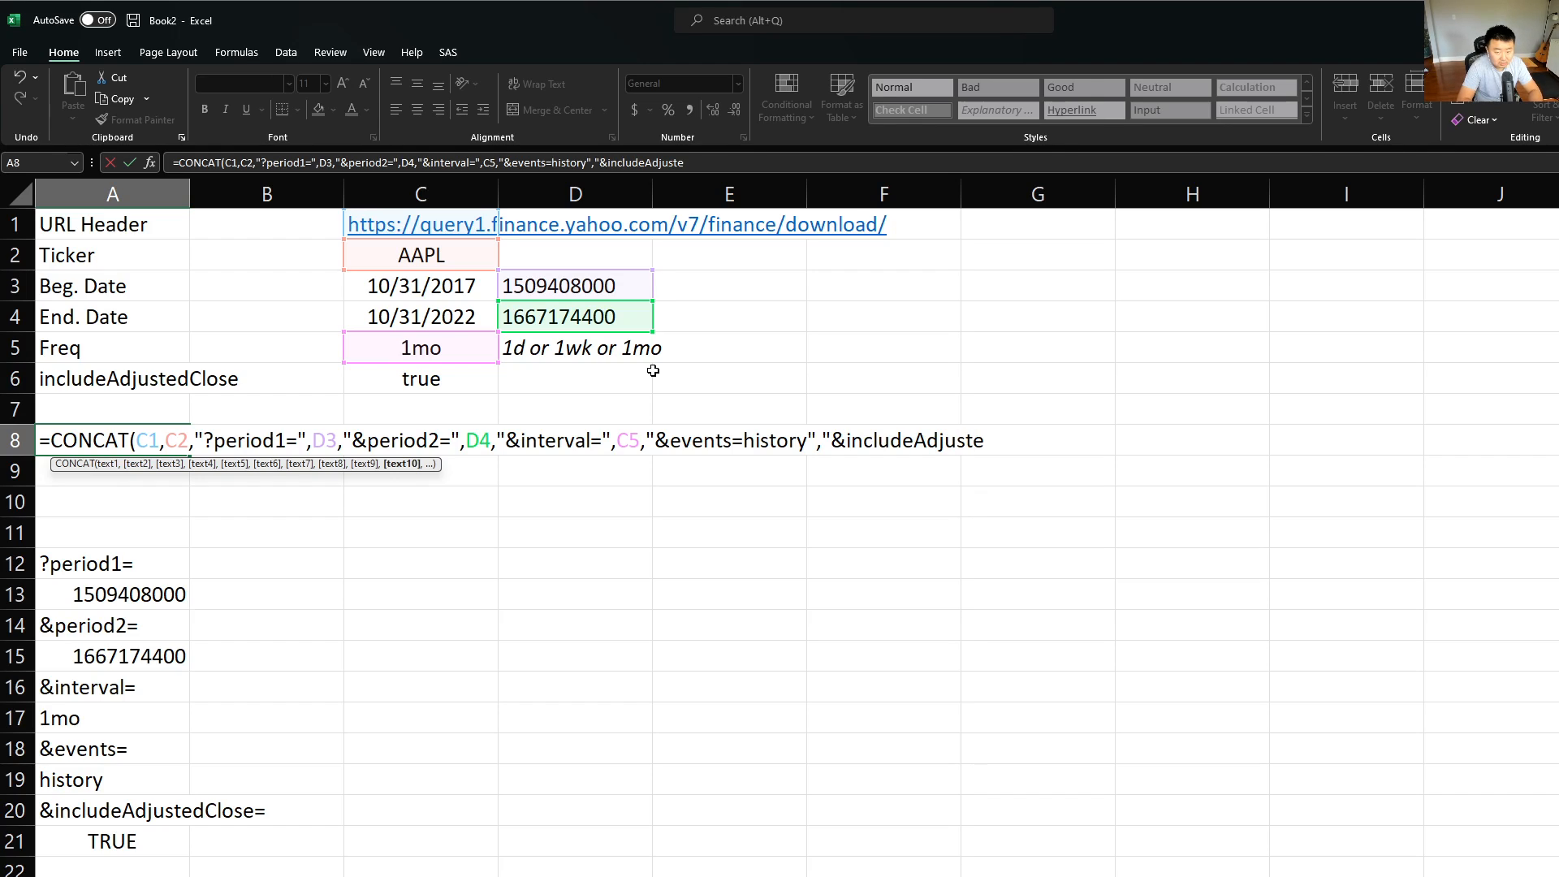
text(dClose=",)
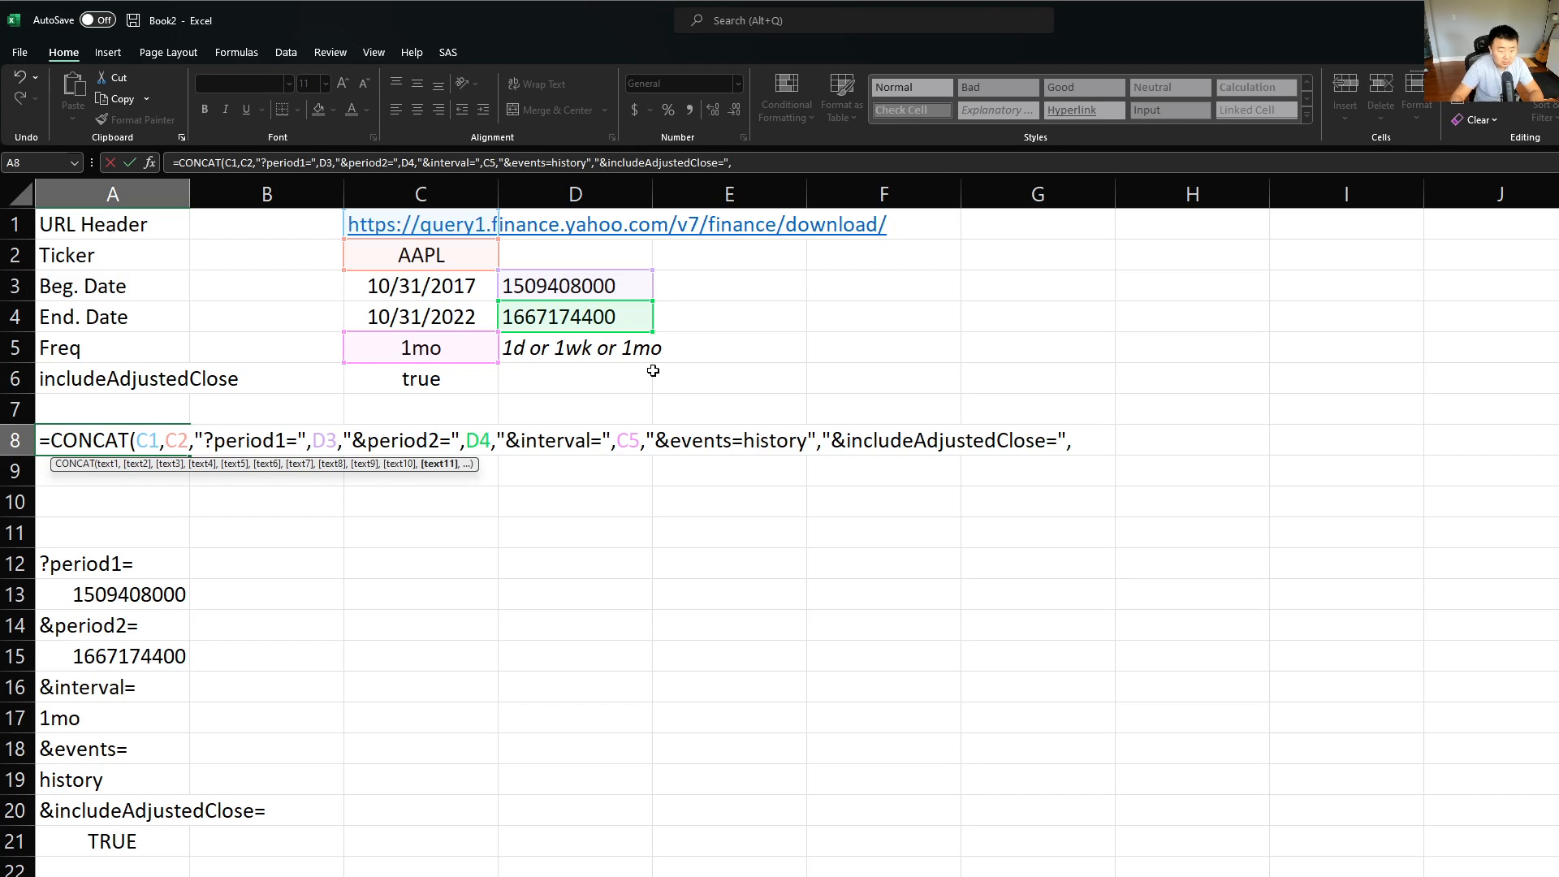
click(424, 380)
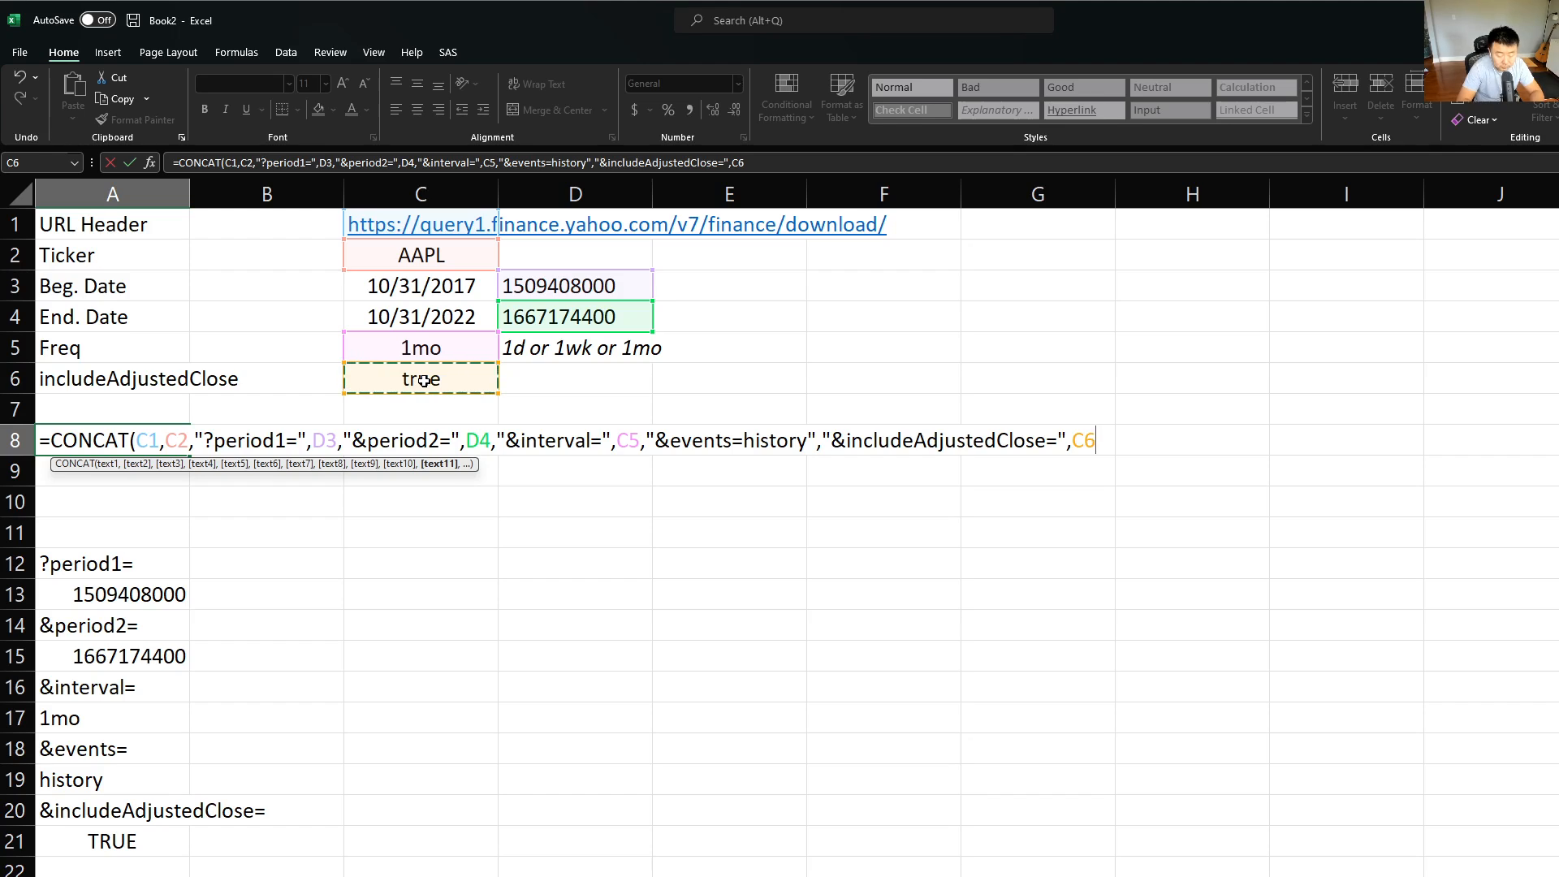
text())
key(Return)
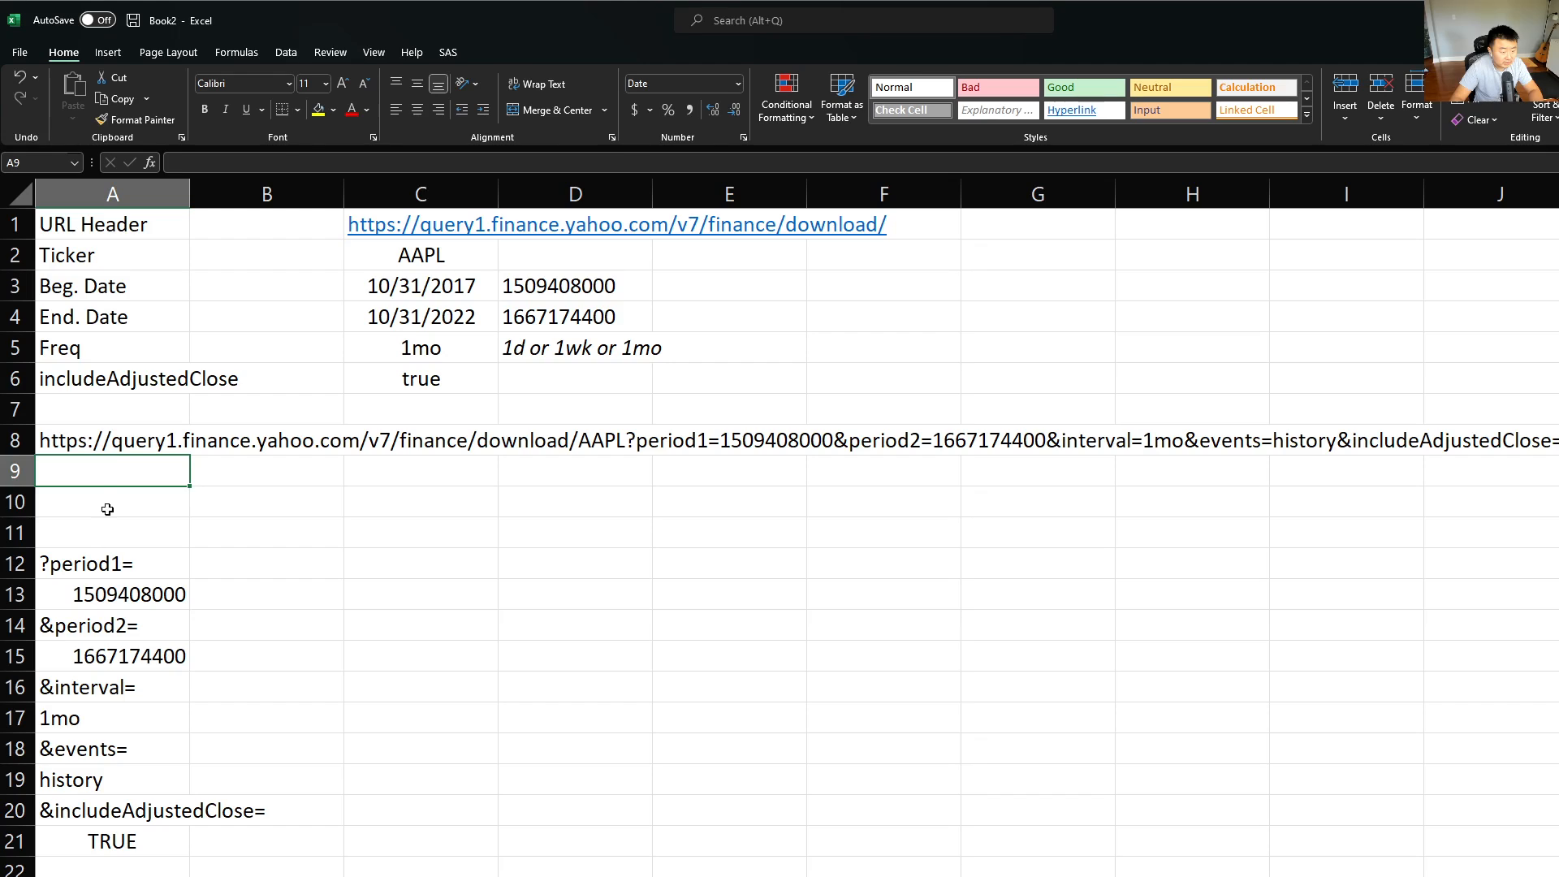
Clear the leftover URL pieces from A12 down to A21
click(104, 562)
drag(104, 563, 268, 872)
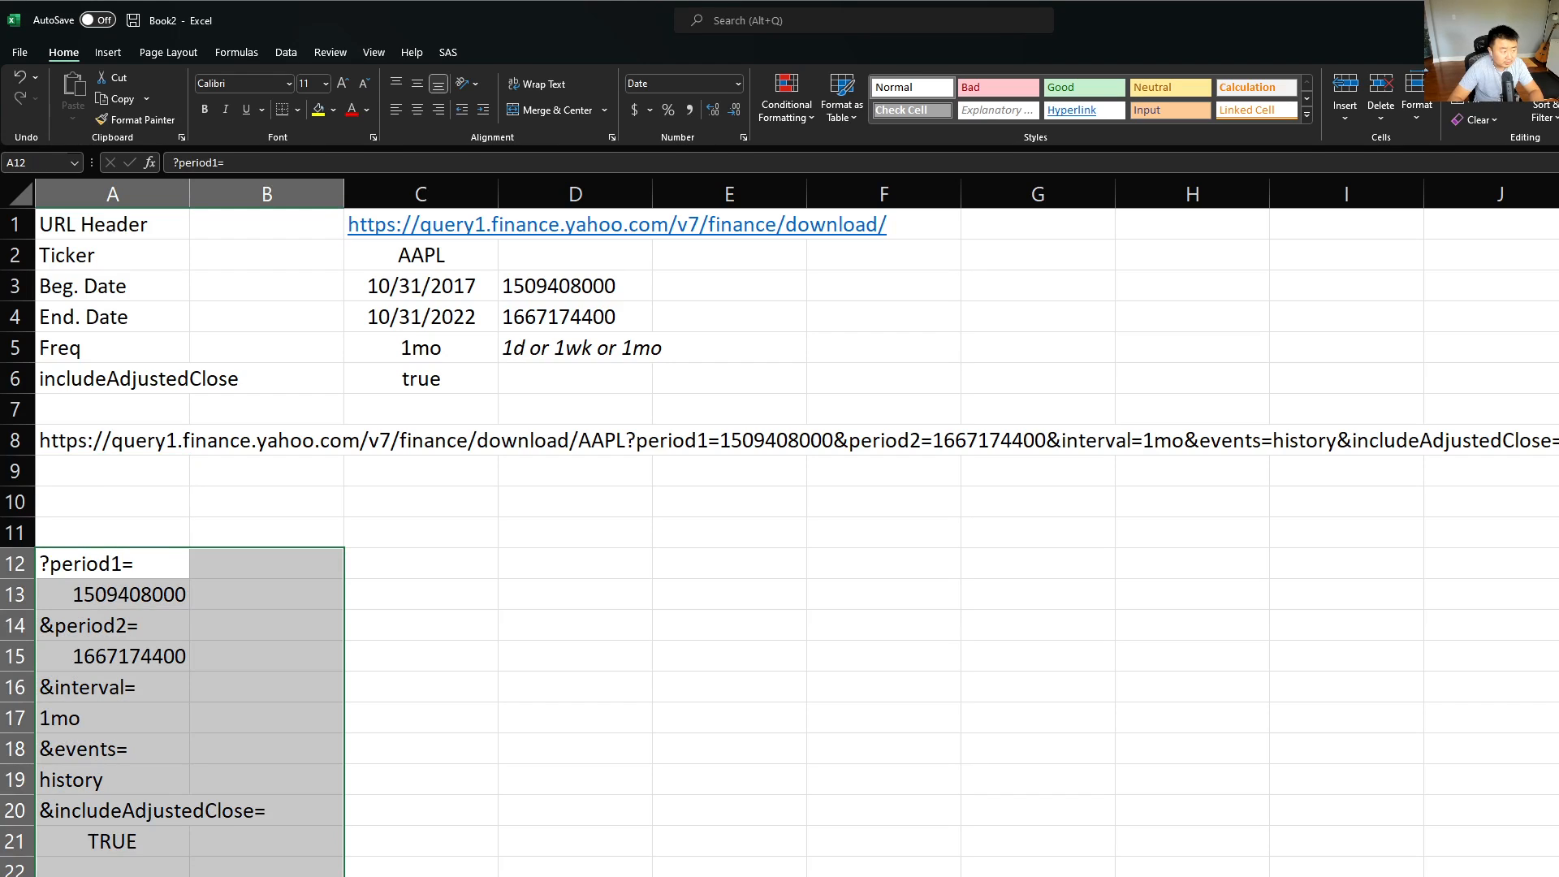
key(Delete)
Copy the address of Apple's Download link on the Yahoo Finance page and paste it into A10 in Excel
key(alt+Tab)
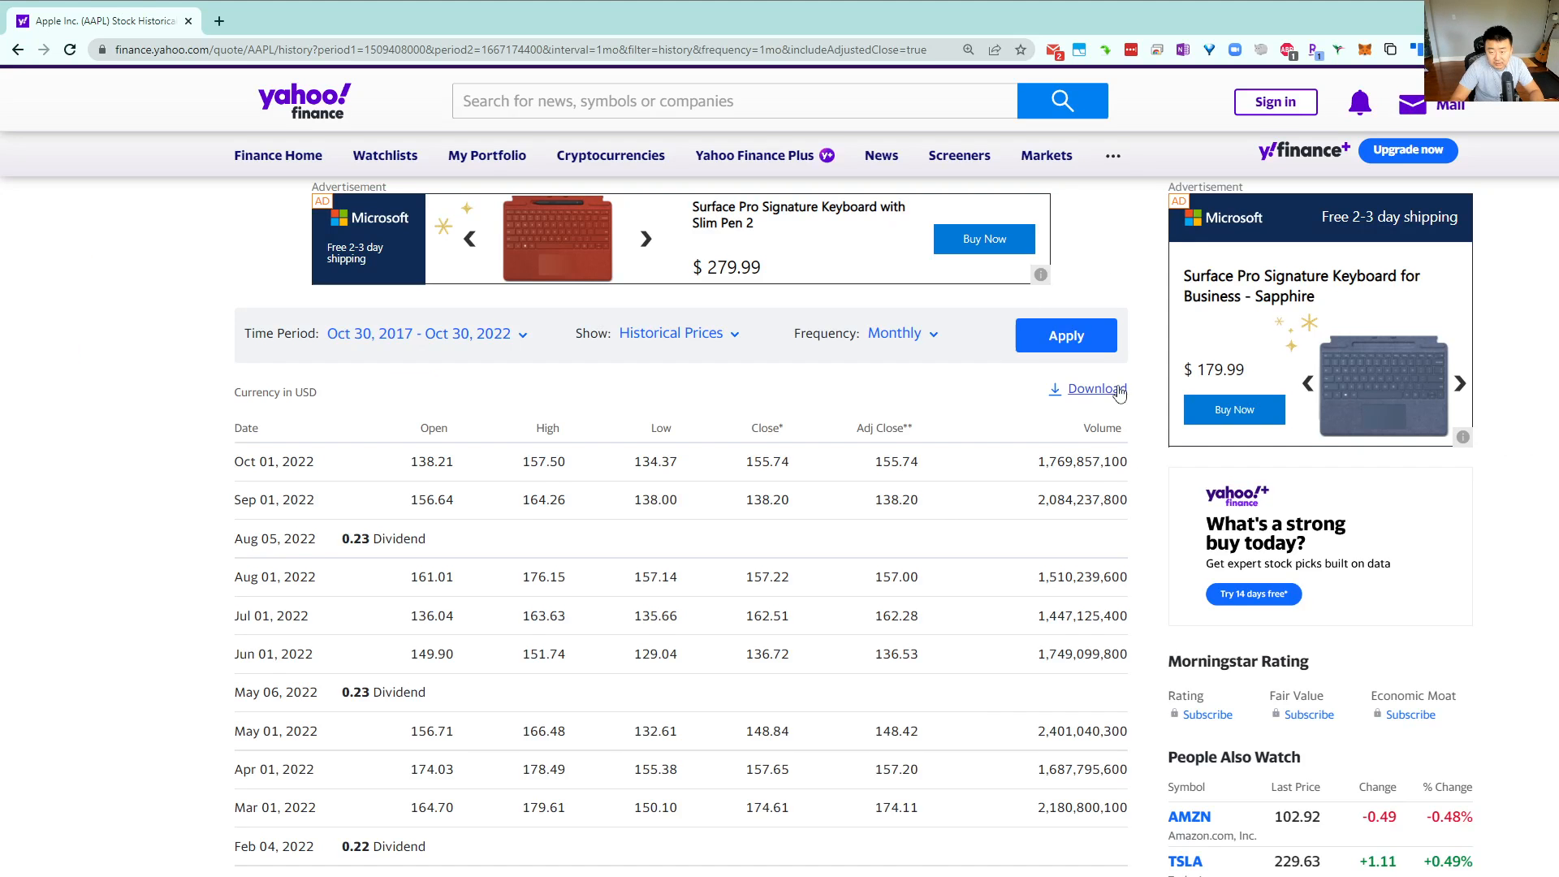
right_click(1109, 390)
click(1189, 487)
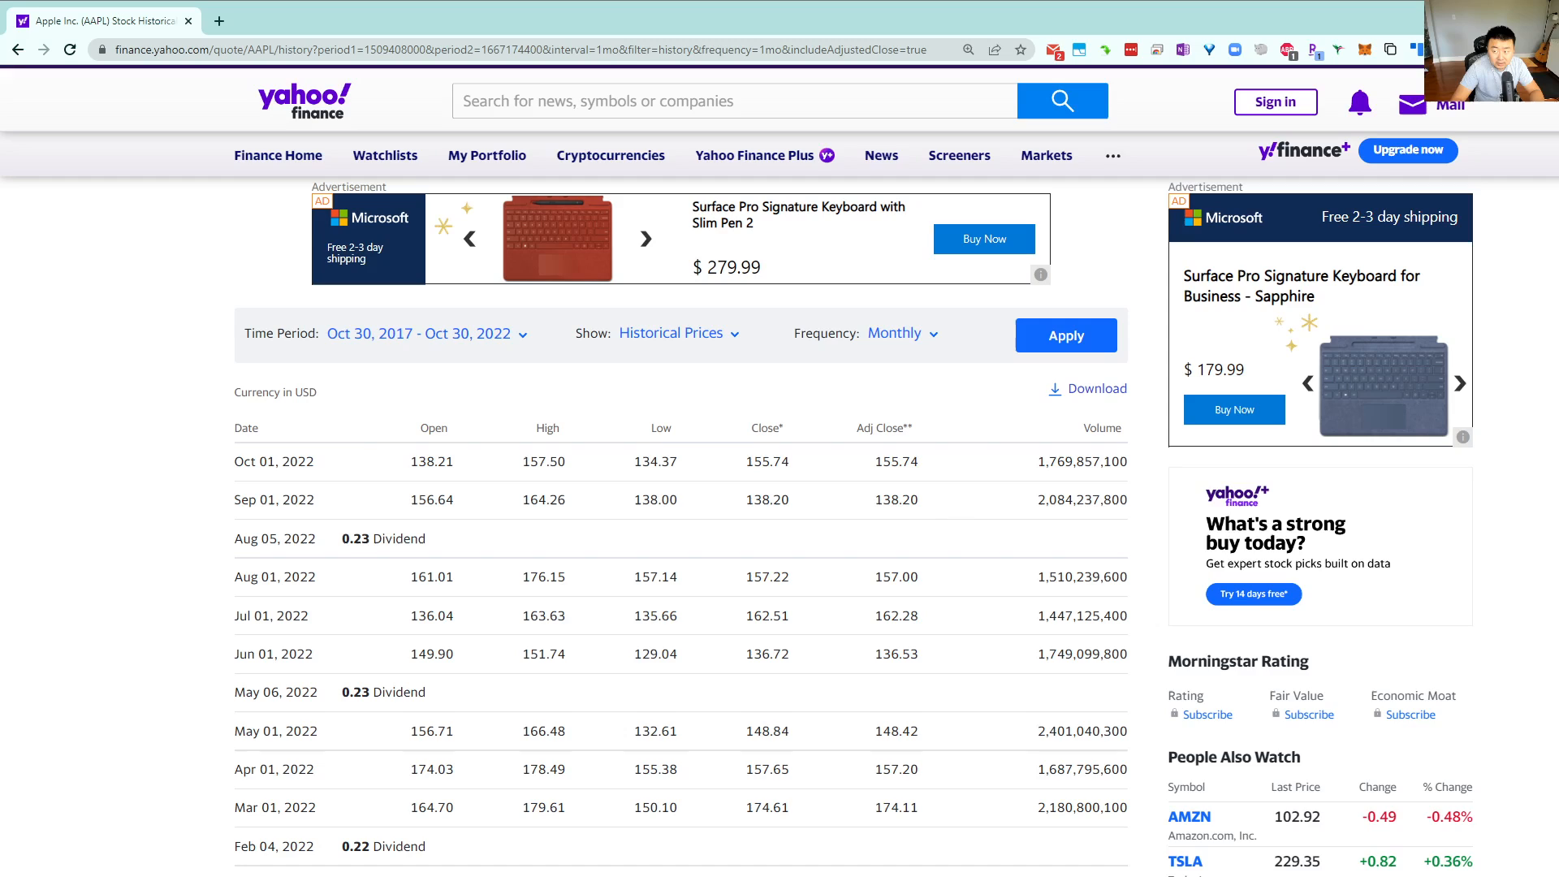
key(alt+Tab)
click(114, 492)
key(ctrl+v)
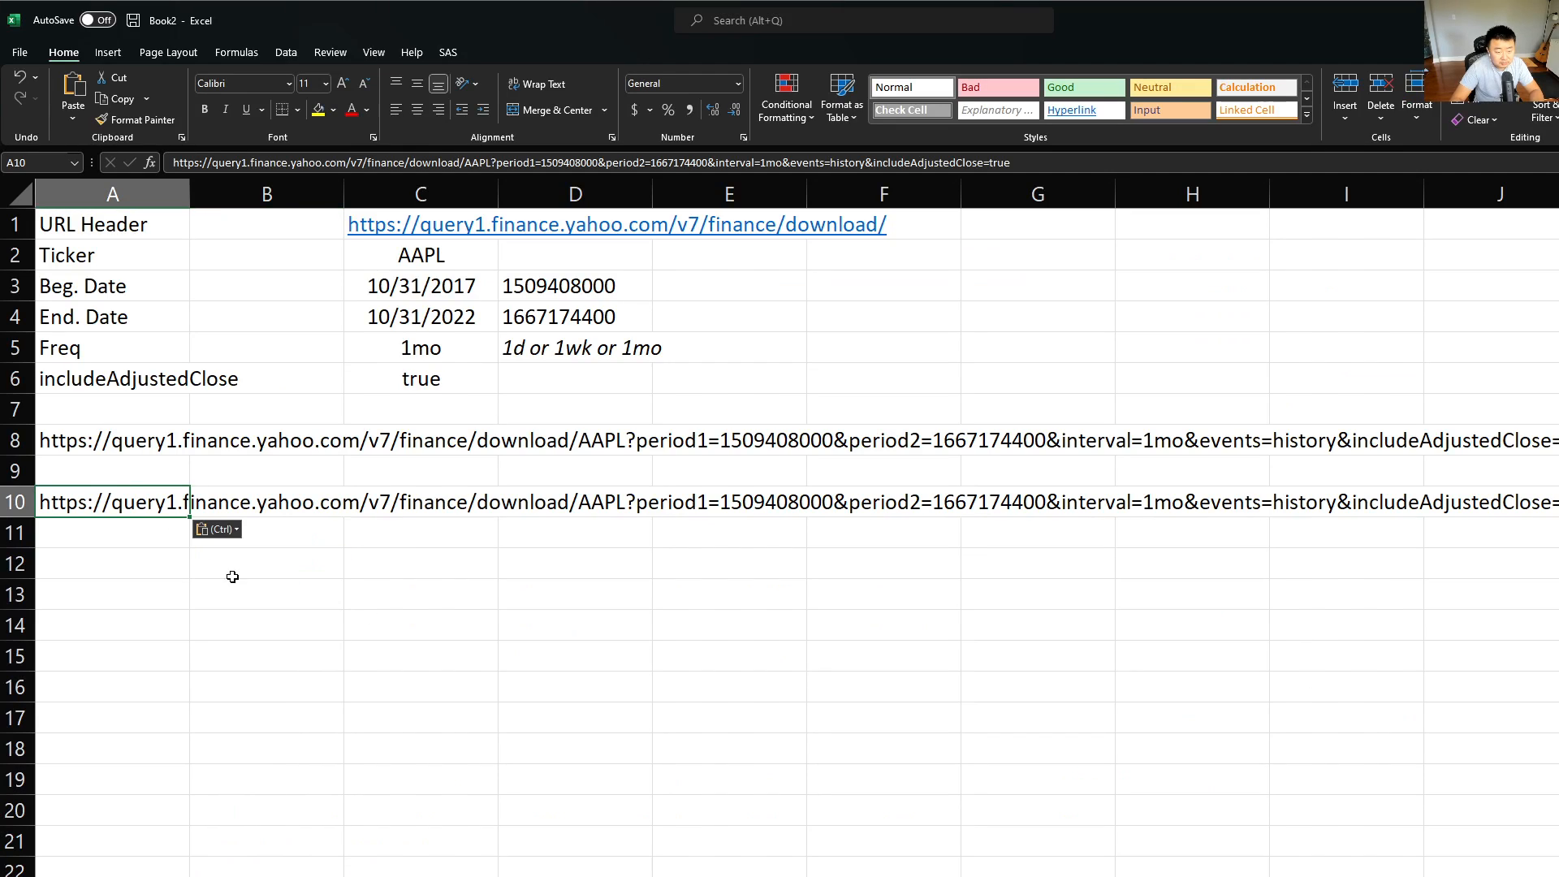
Compare the generated URL in A8 with the pasted one in A10 and delete the pasted copy
drag(102, 503, 1447, 432)
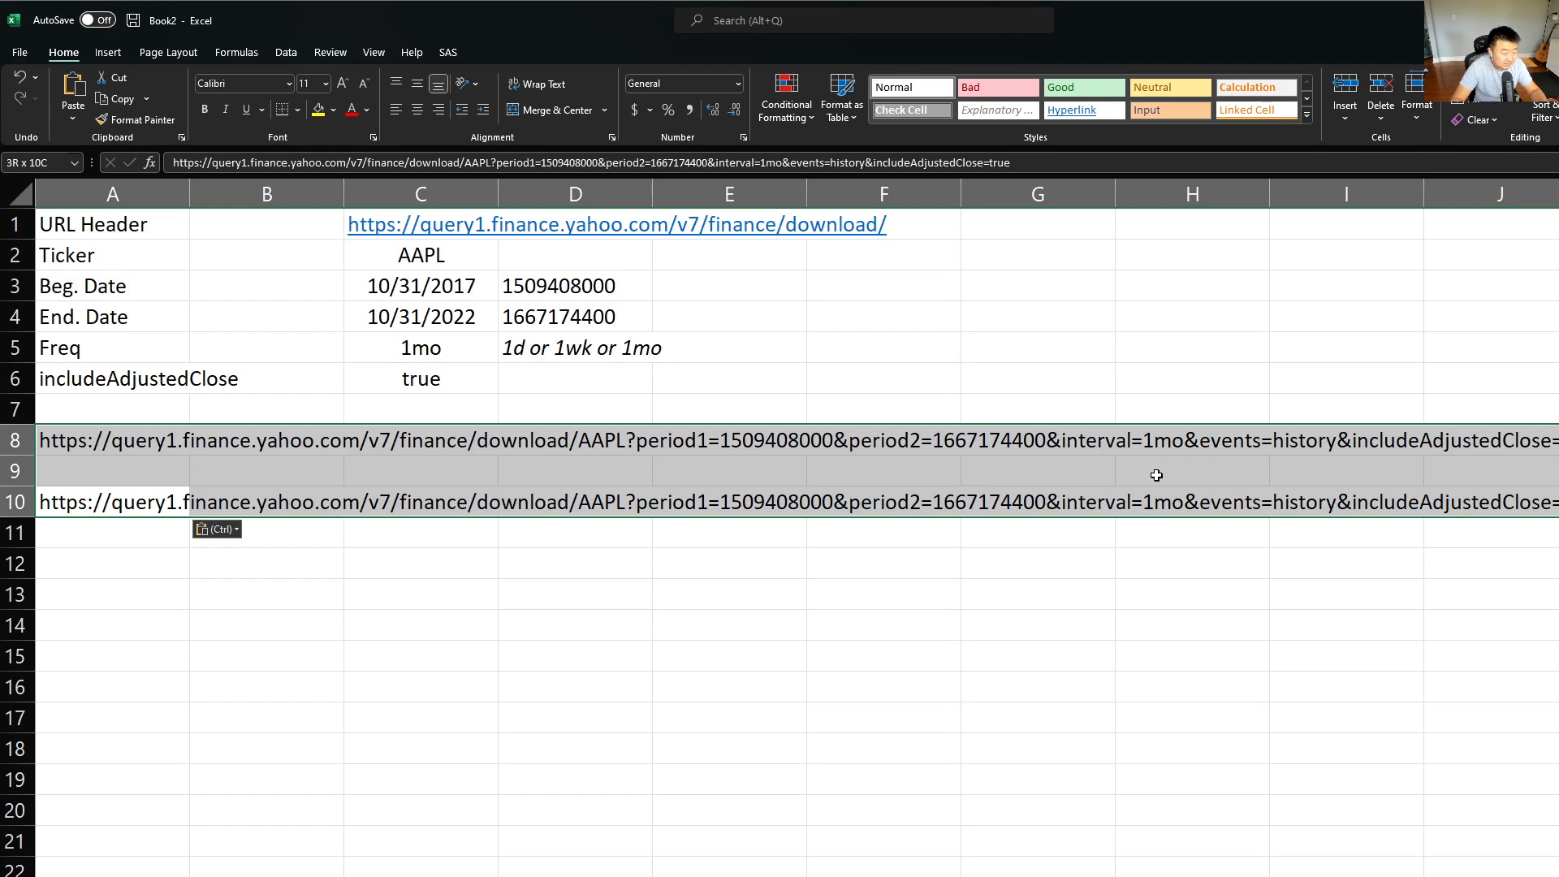
click(154, 503)
key(Delete)
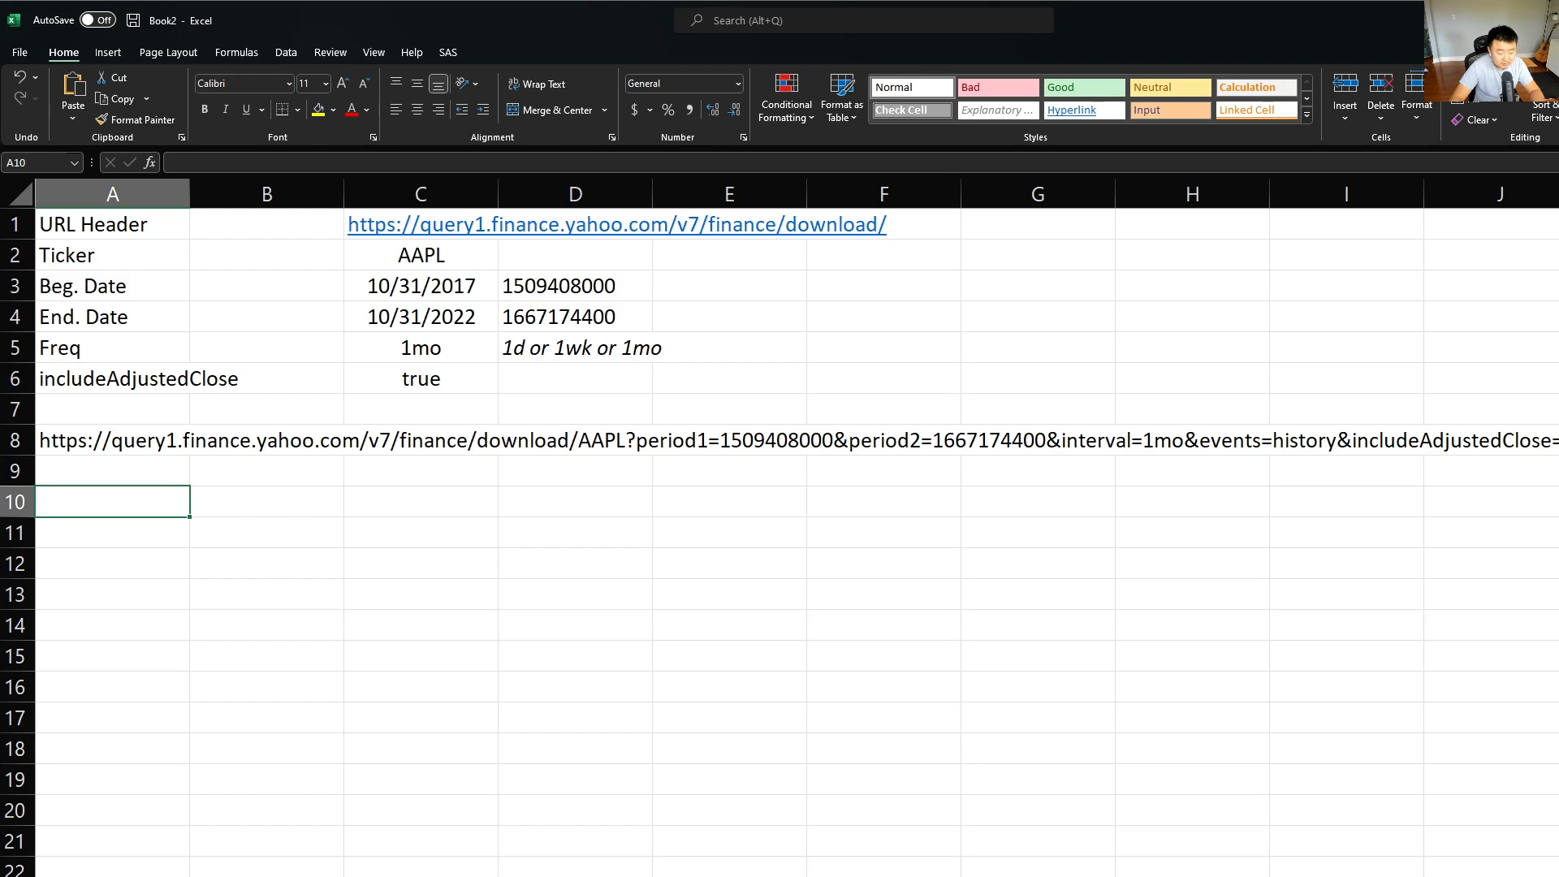
key(alt+F11)
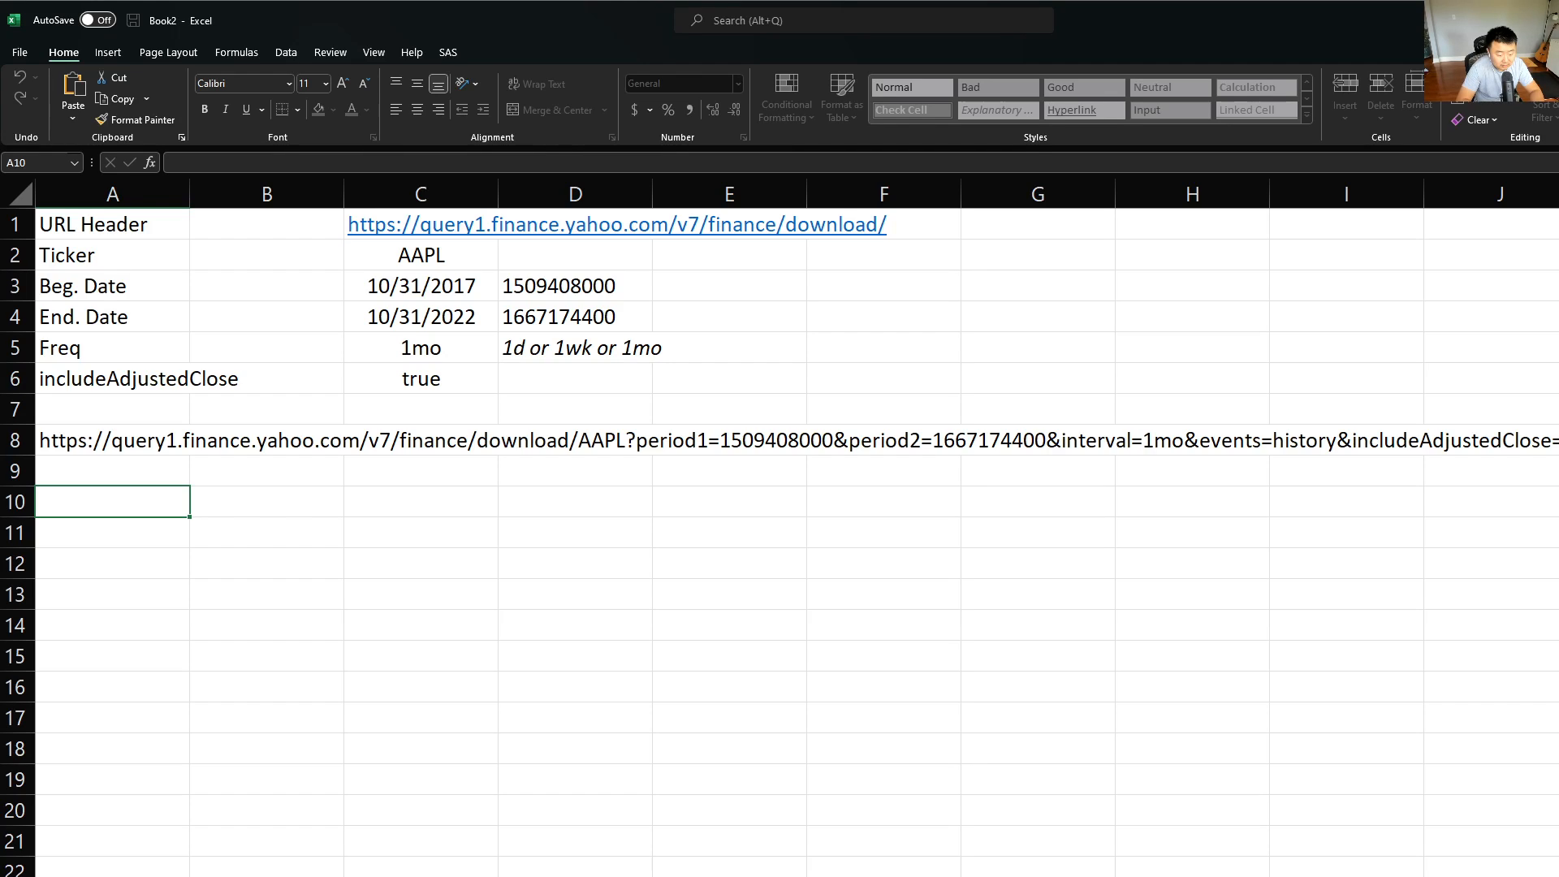
key(alt+F11)
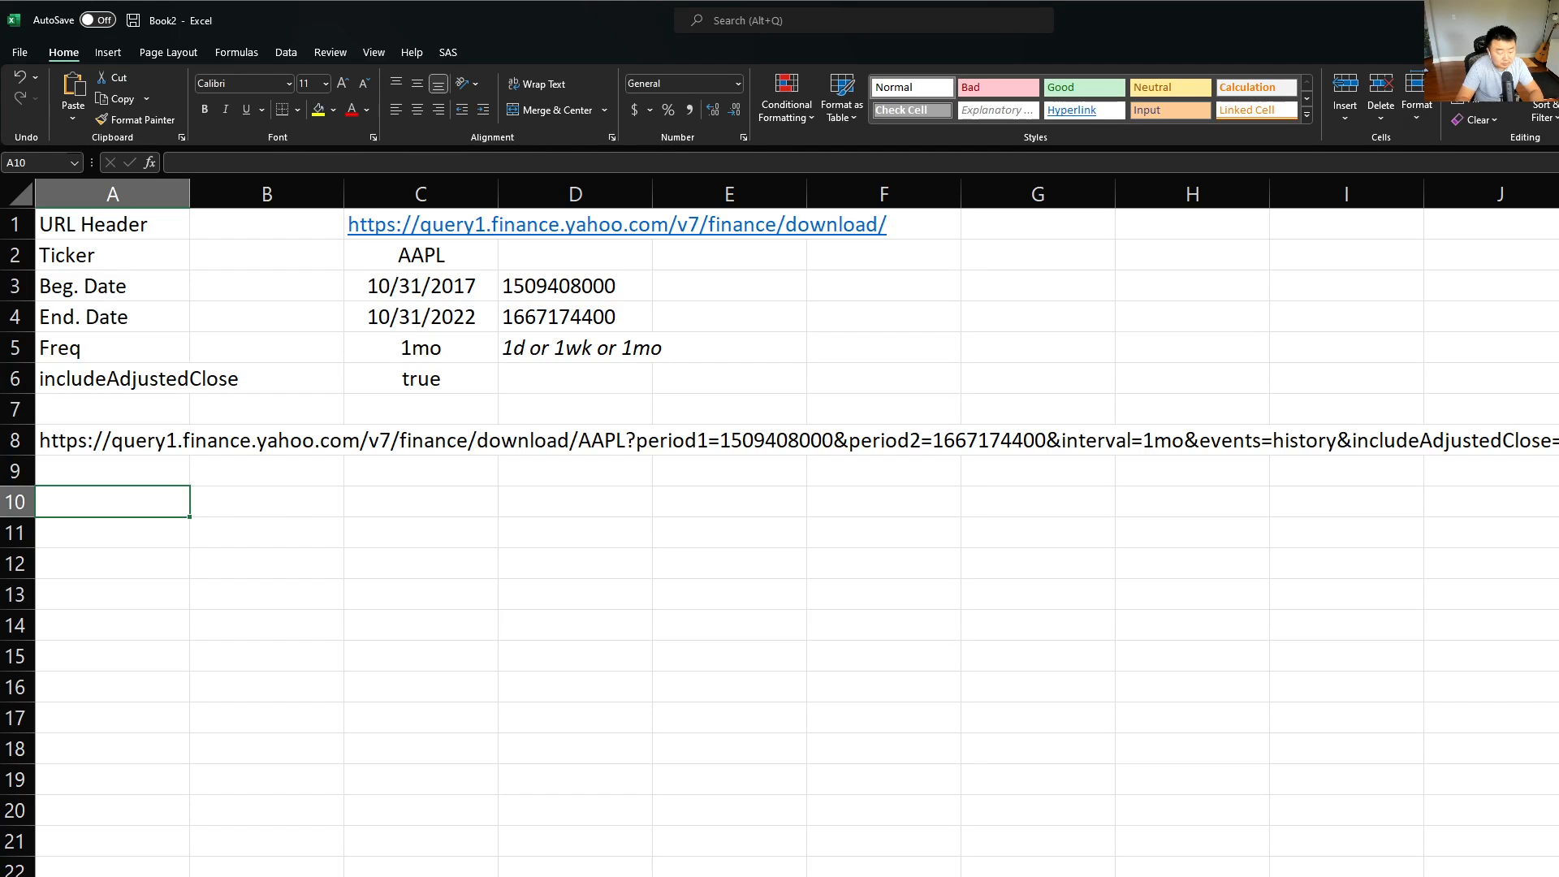
click(244, 584)
Change the ticker in C2 to AMD
click(432, 258)
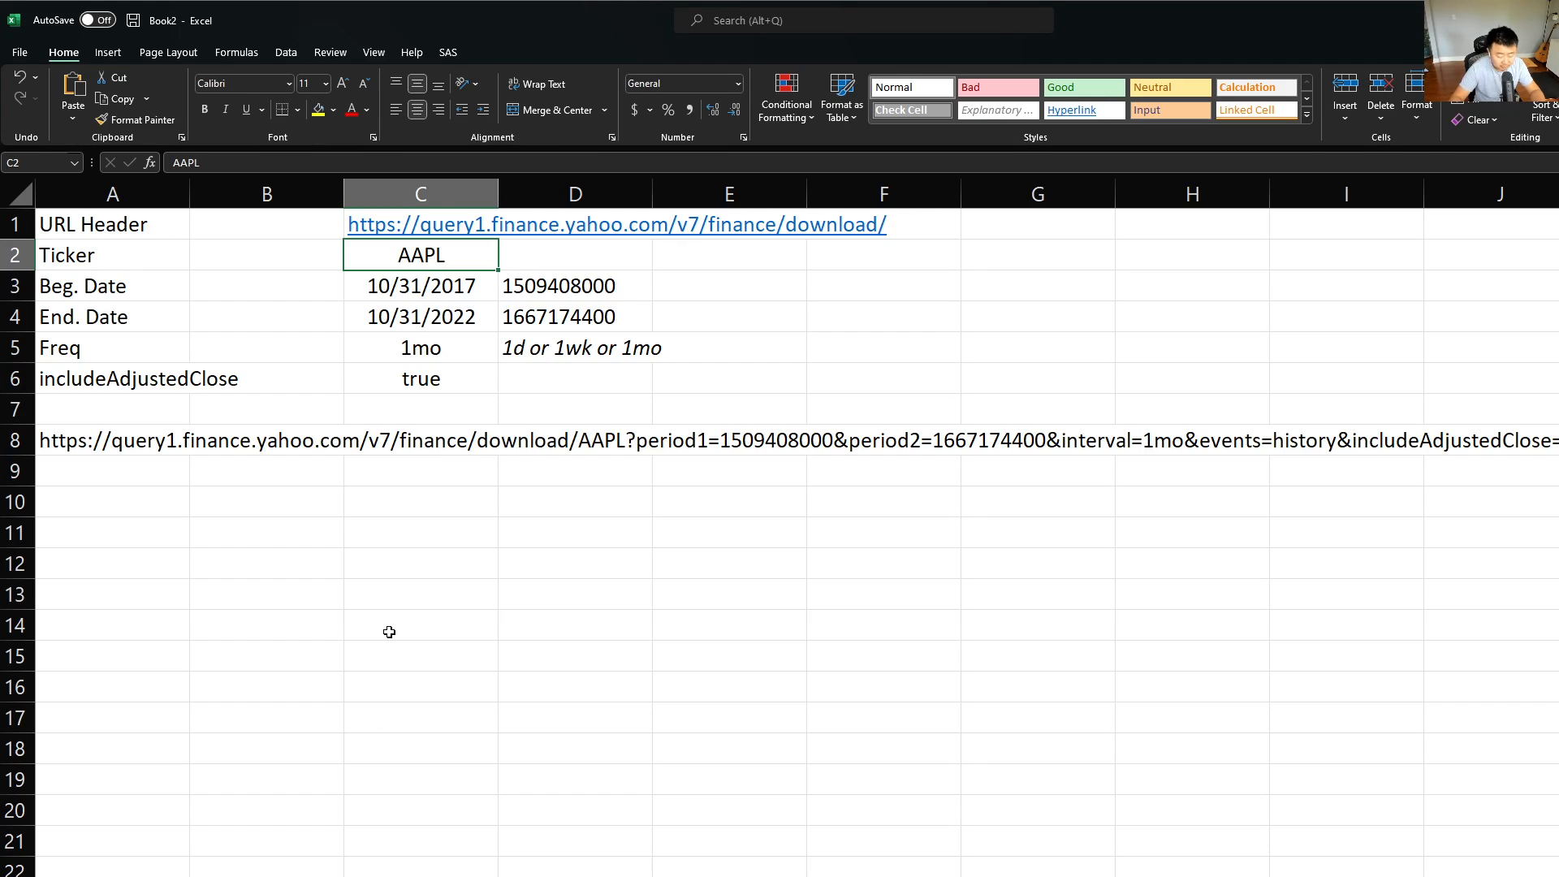
text(AMD)
key(Return)
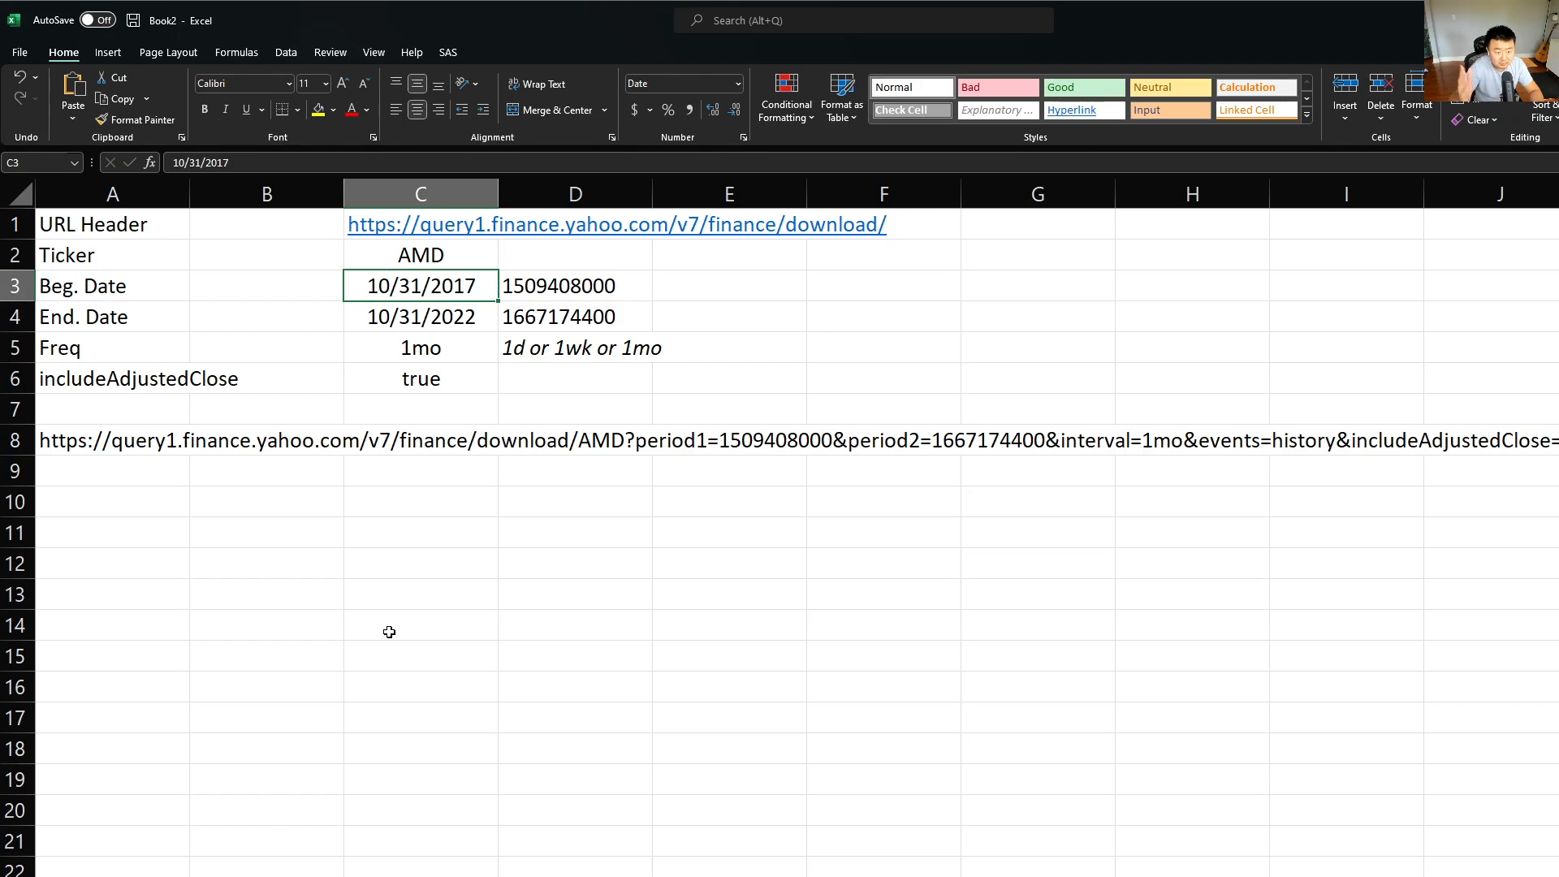
Copy the generated URL in A8 and import its price data from the web, loading it into the workbook
click(607, 442)
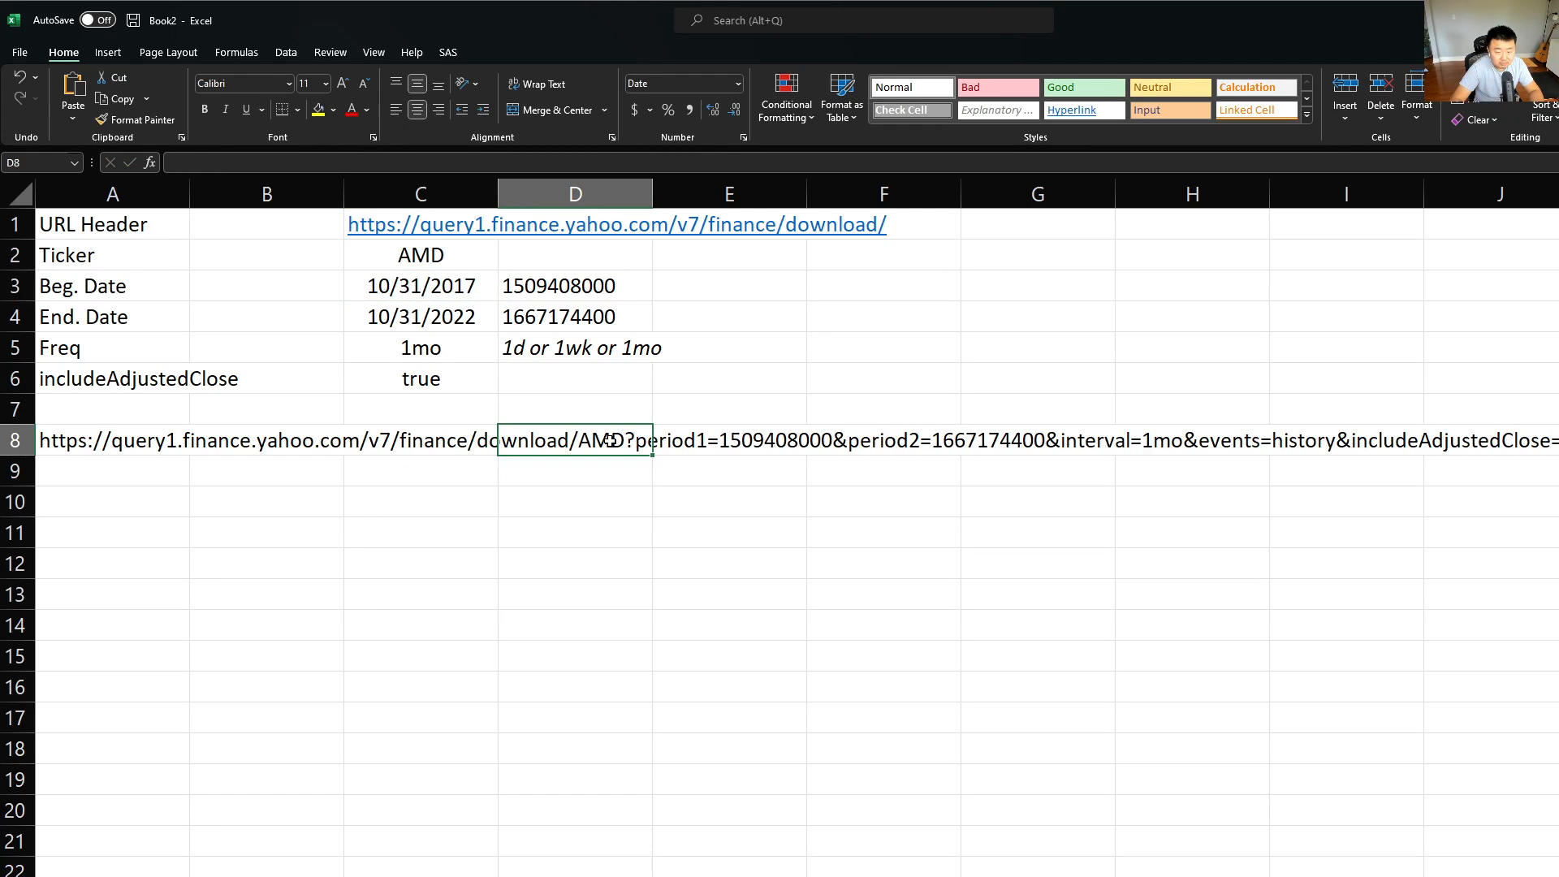
click(53, 443)
key(ctrl+c)
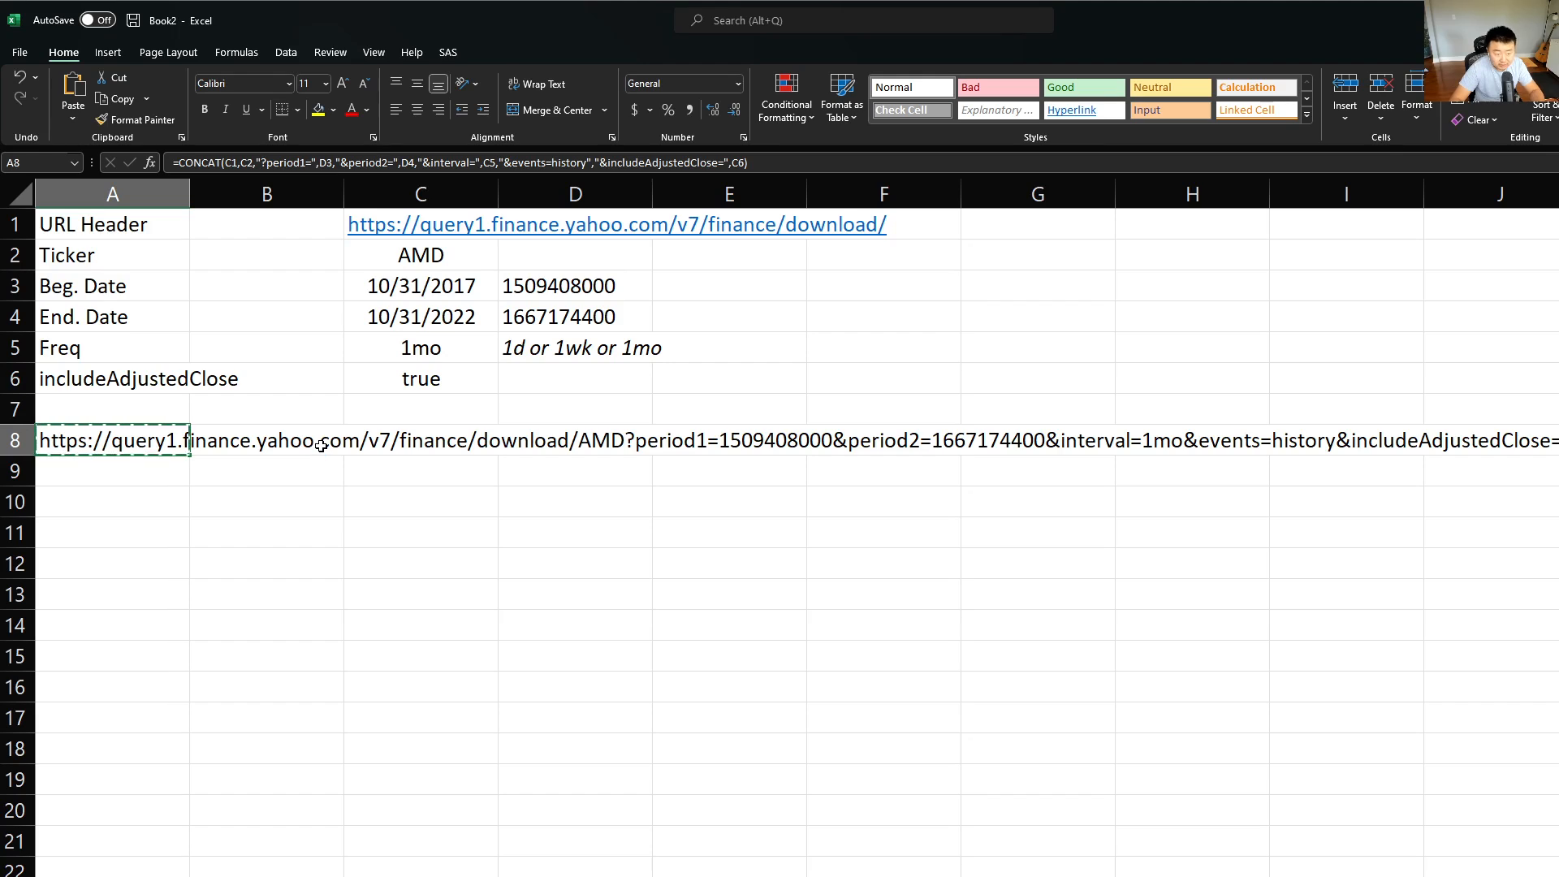
click(286, 54)
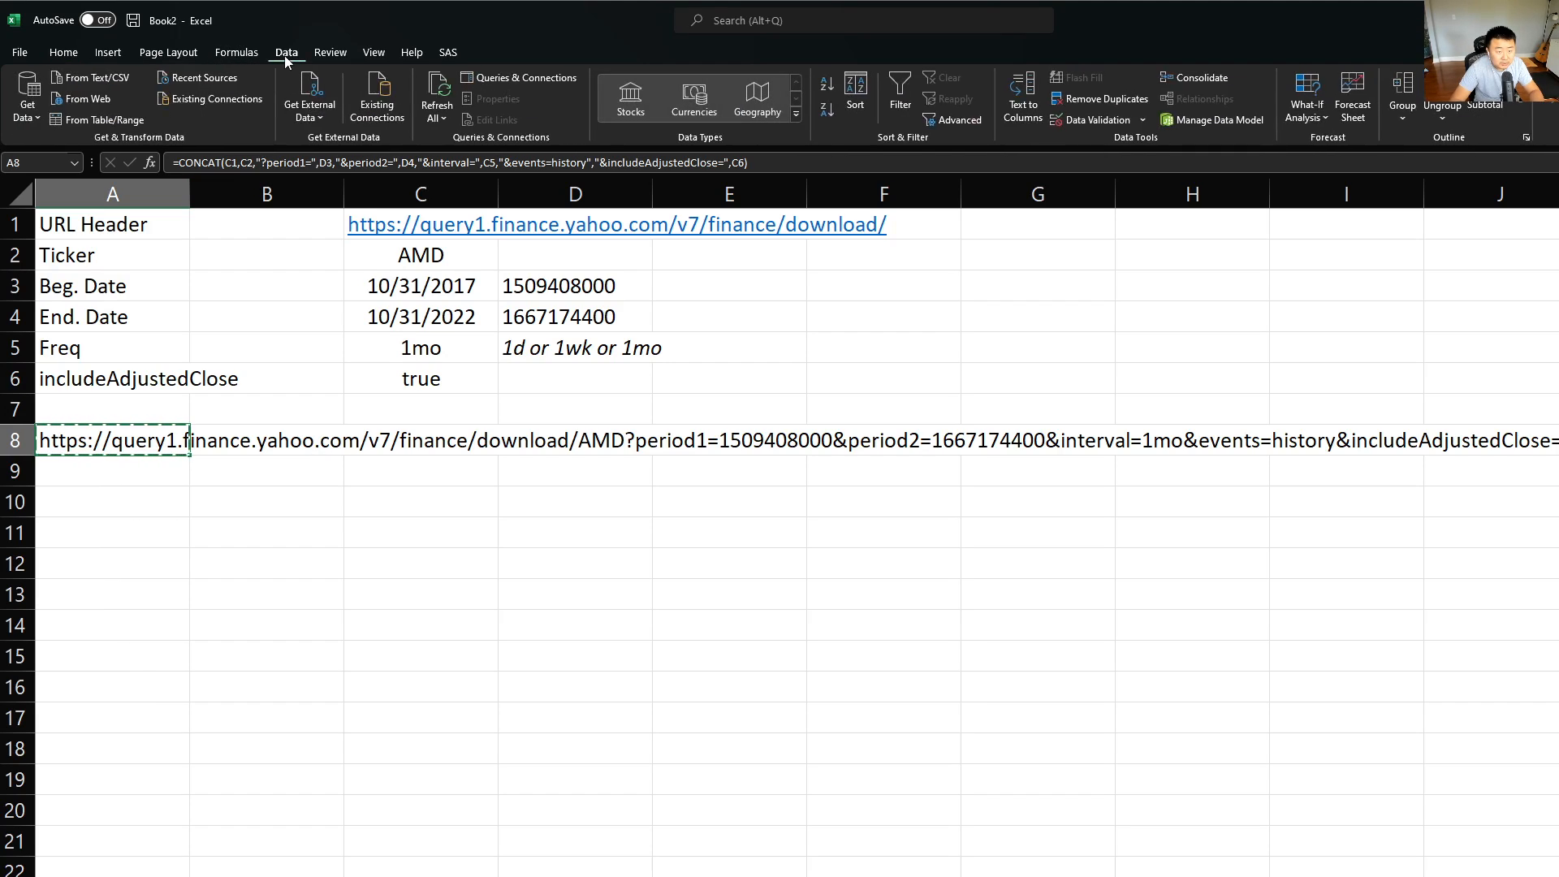
click(83, 101)
key(ctrl+v)
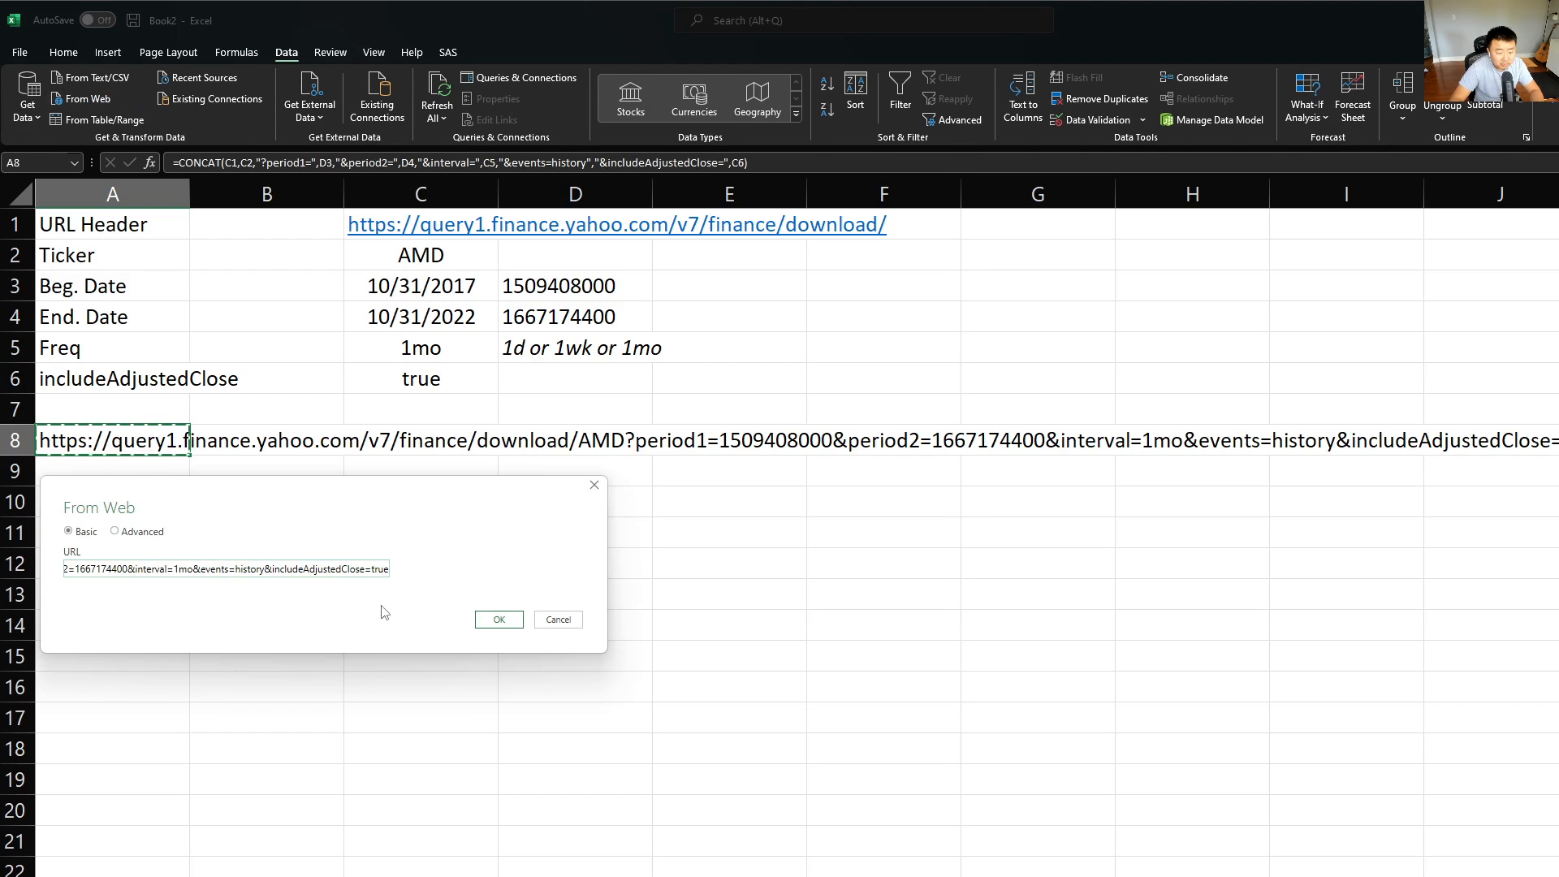
click(498, 619)
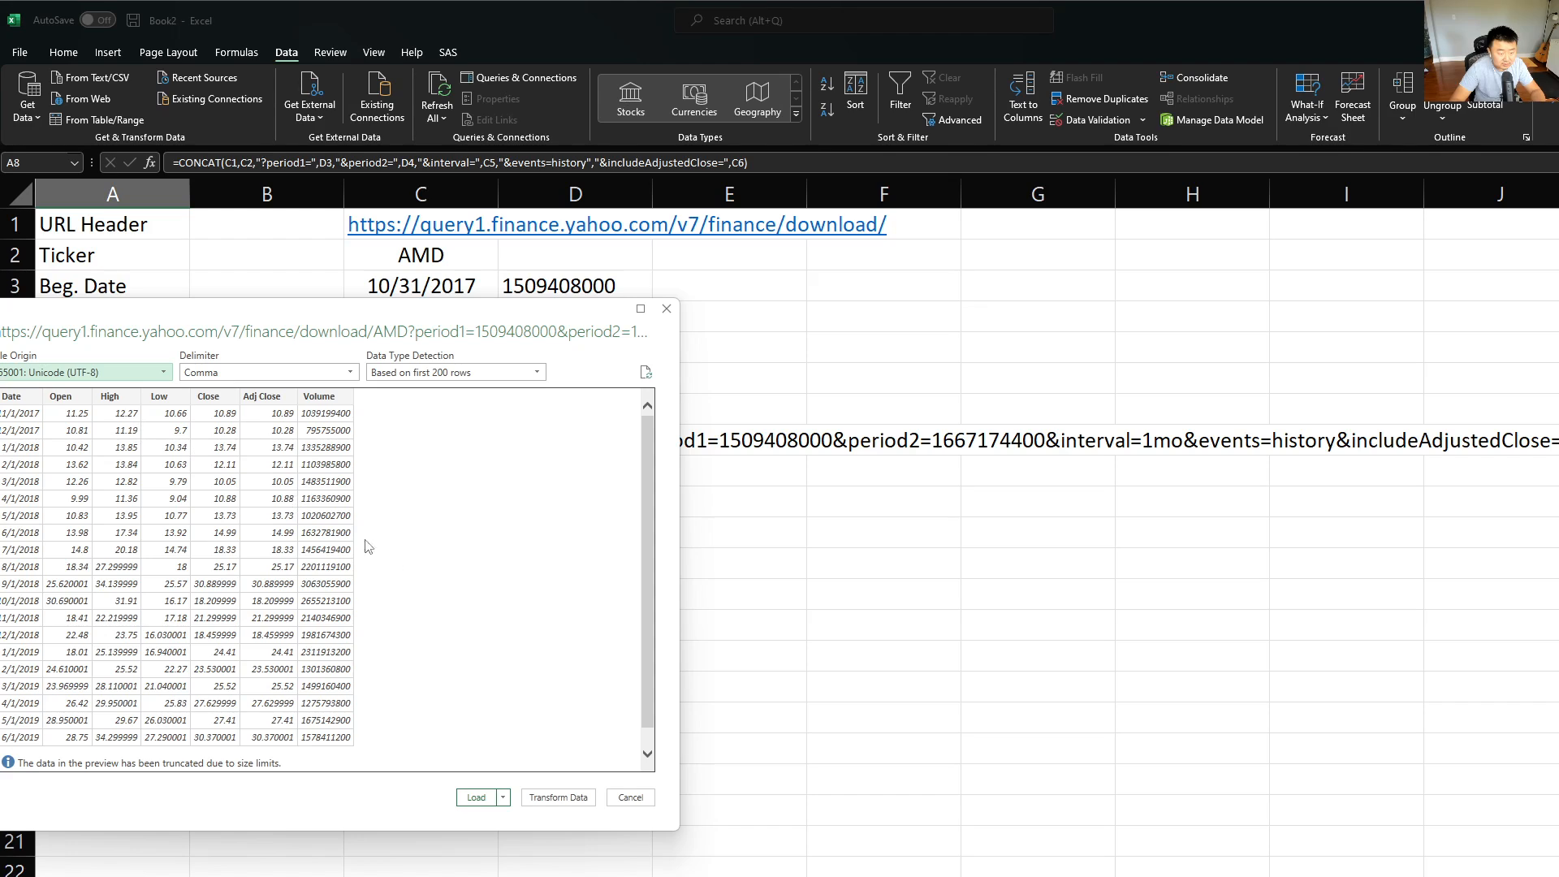
click(475, 797)
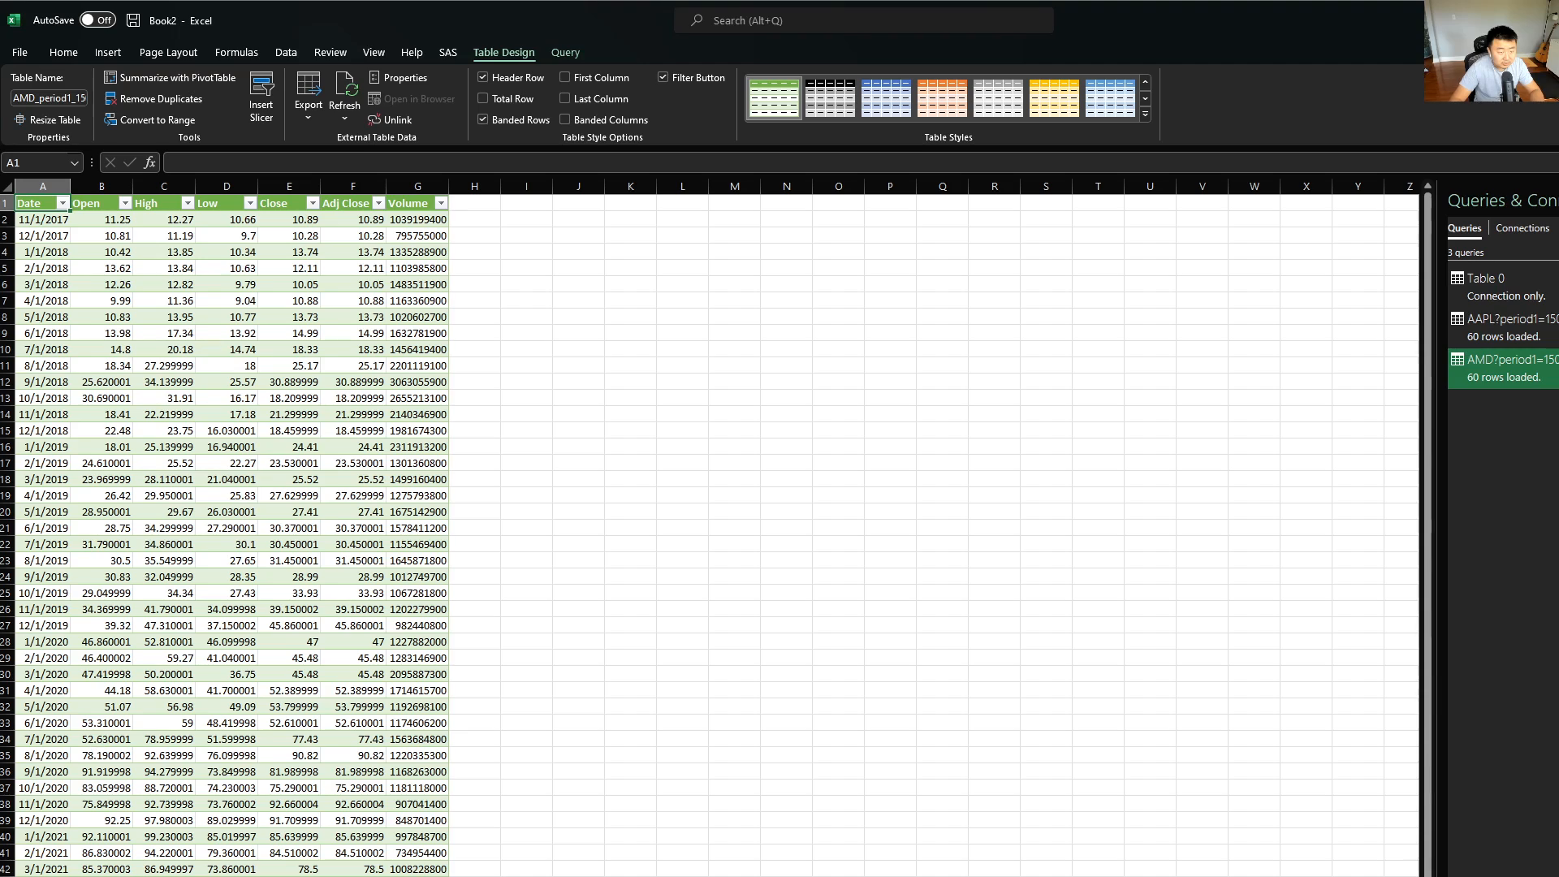
key(alt+Tab)
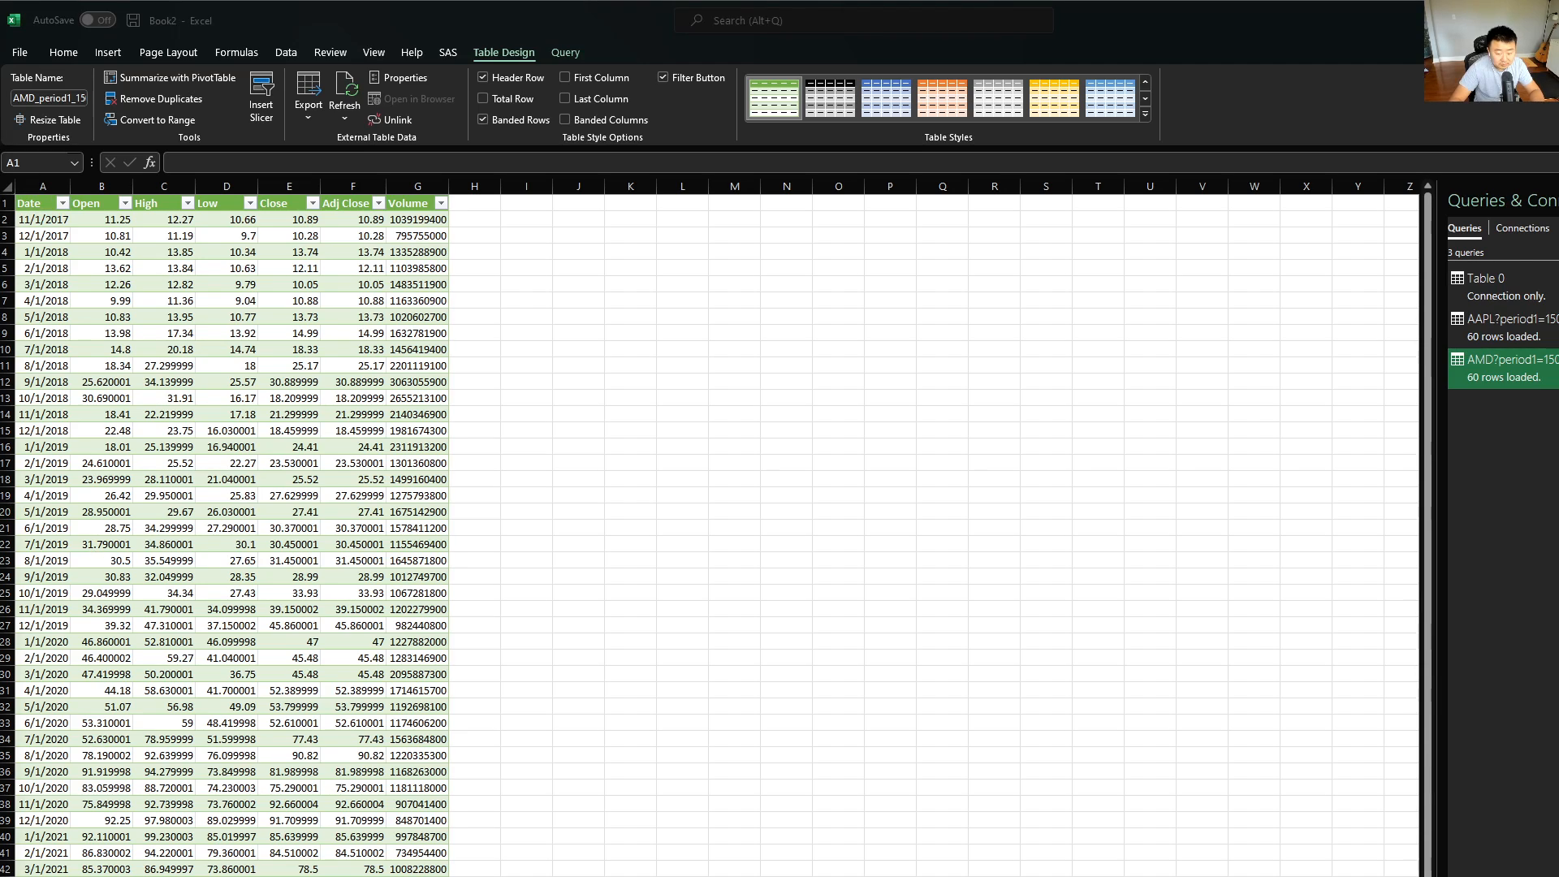
key(alt+Tab)
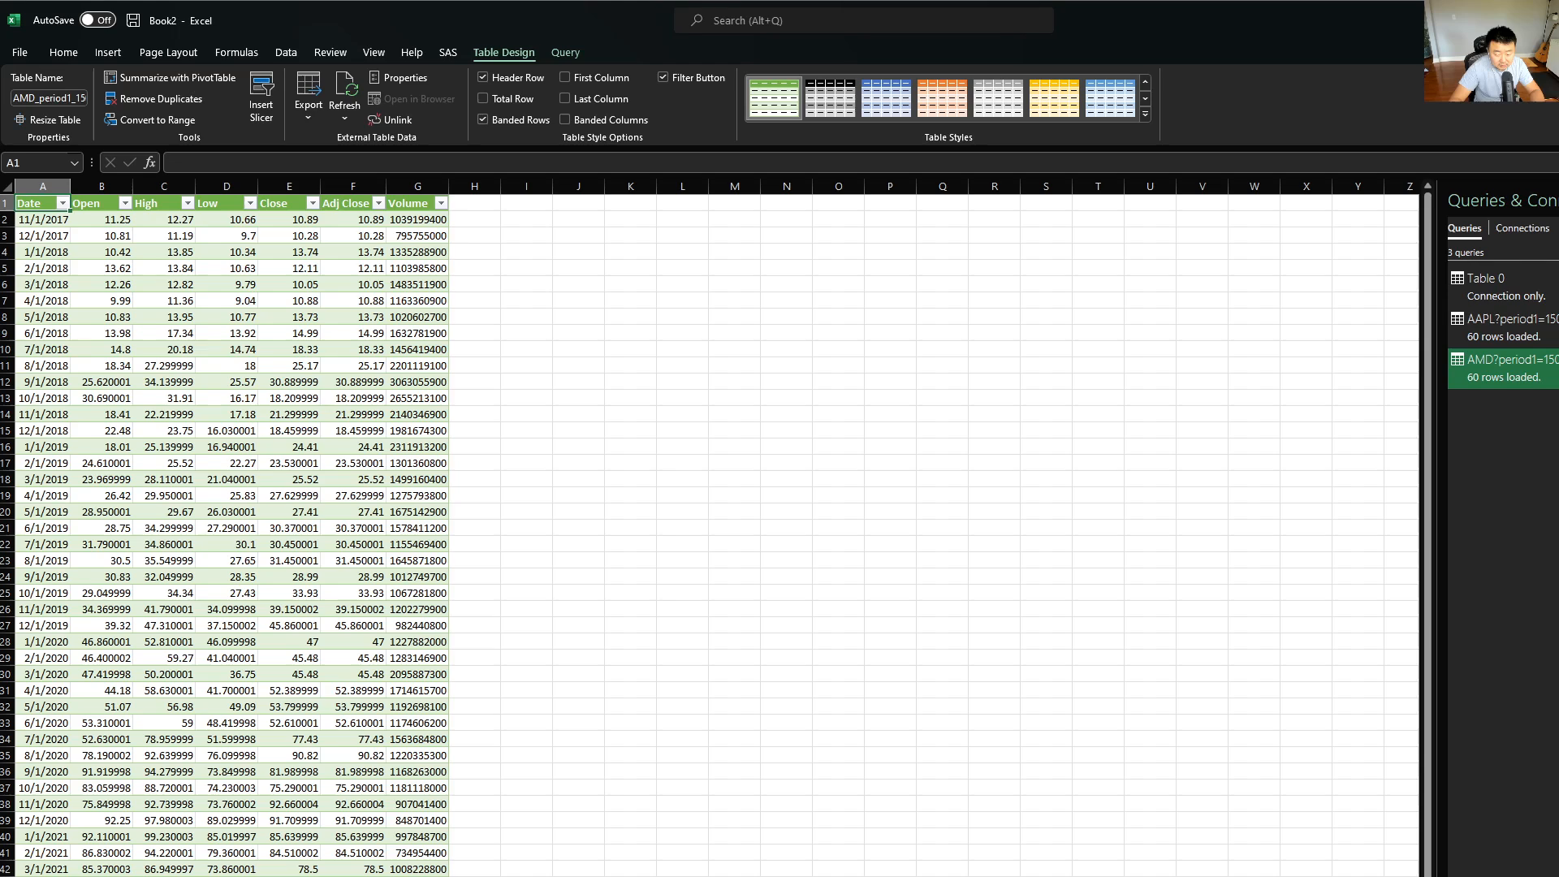
Rename the imported data's sheet as AMD and move it after the AAPL sheet
mouse_move(769, 876)
mouse_down()
mouse_move(770, 808)
mouse_move(760, 873)
mouse_up()
double_click(178, 848)
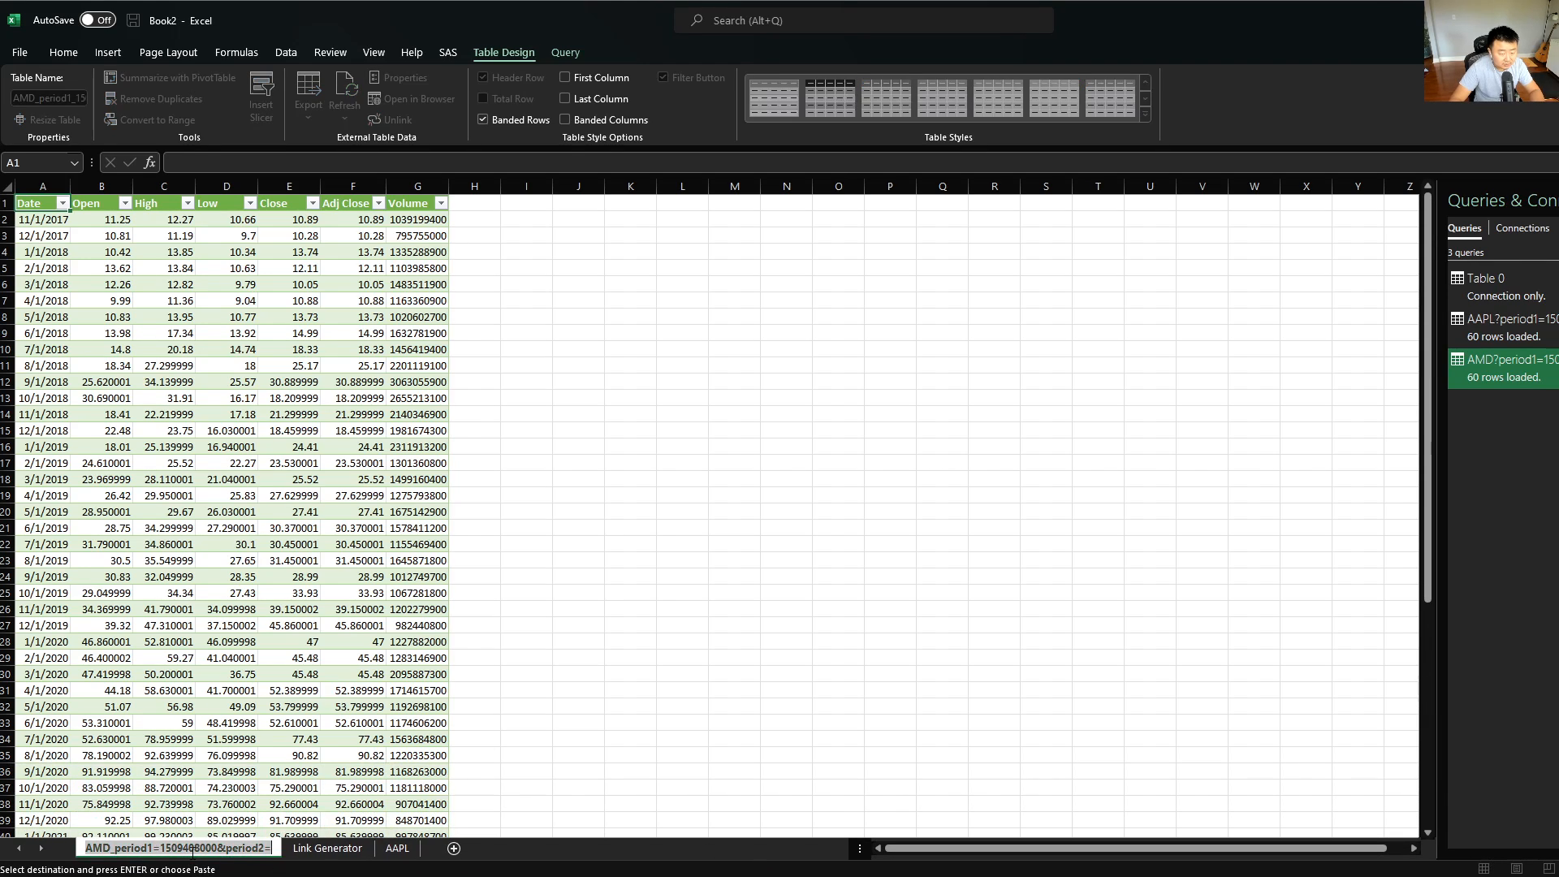
drag(110, 848, 444, 825)
key(BackSpace)
key(Return)
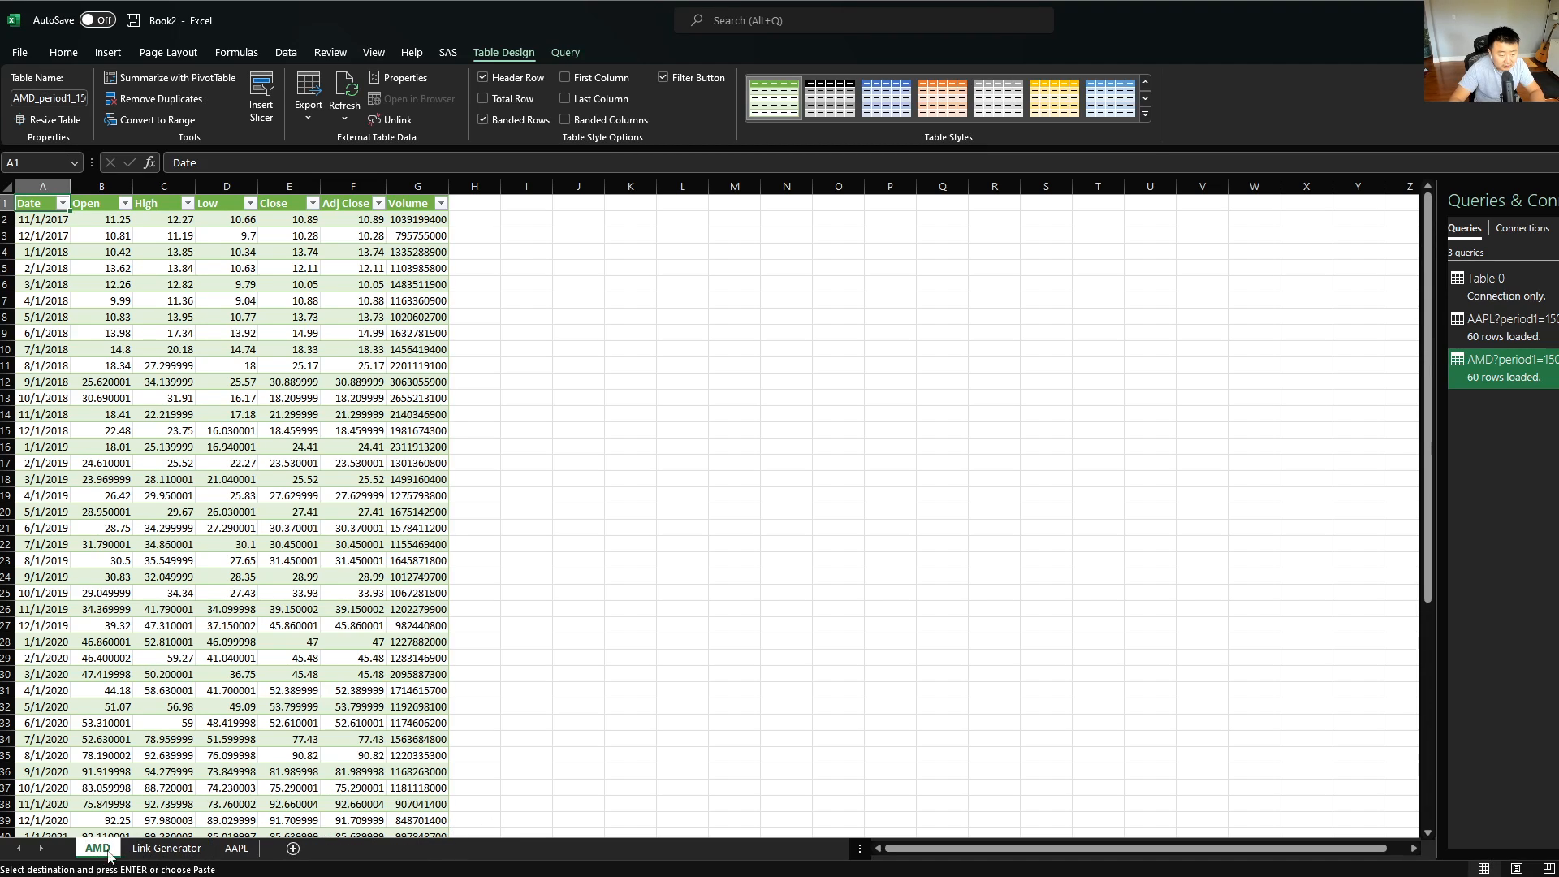
drag(109, 853, 273, 851)
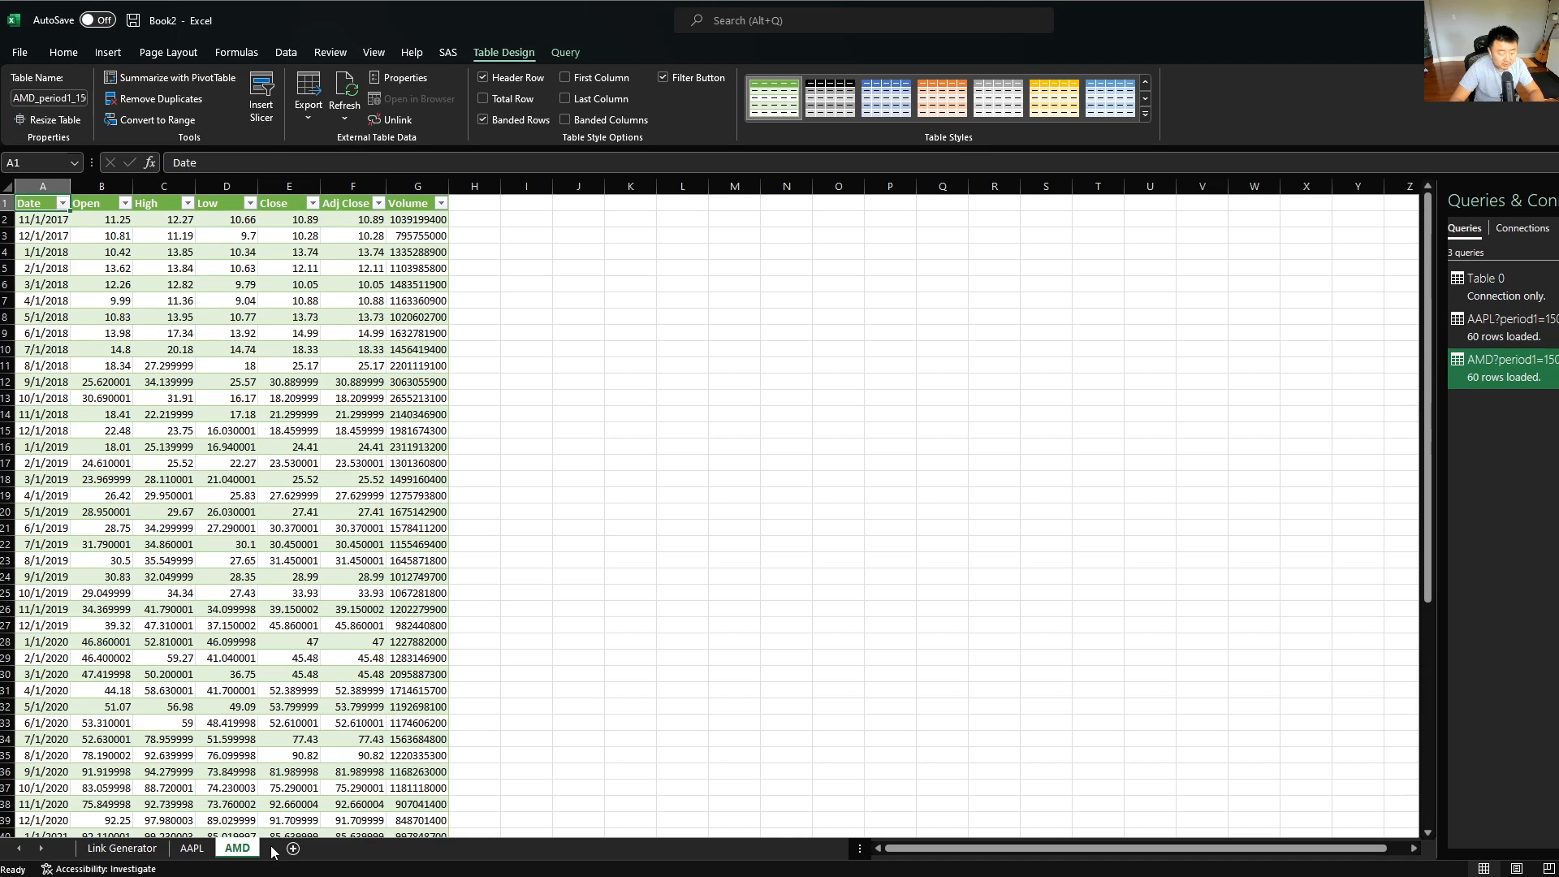
click(520, 527)
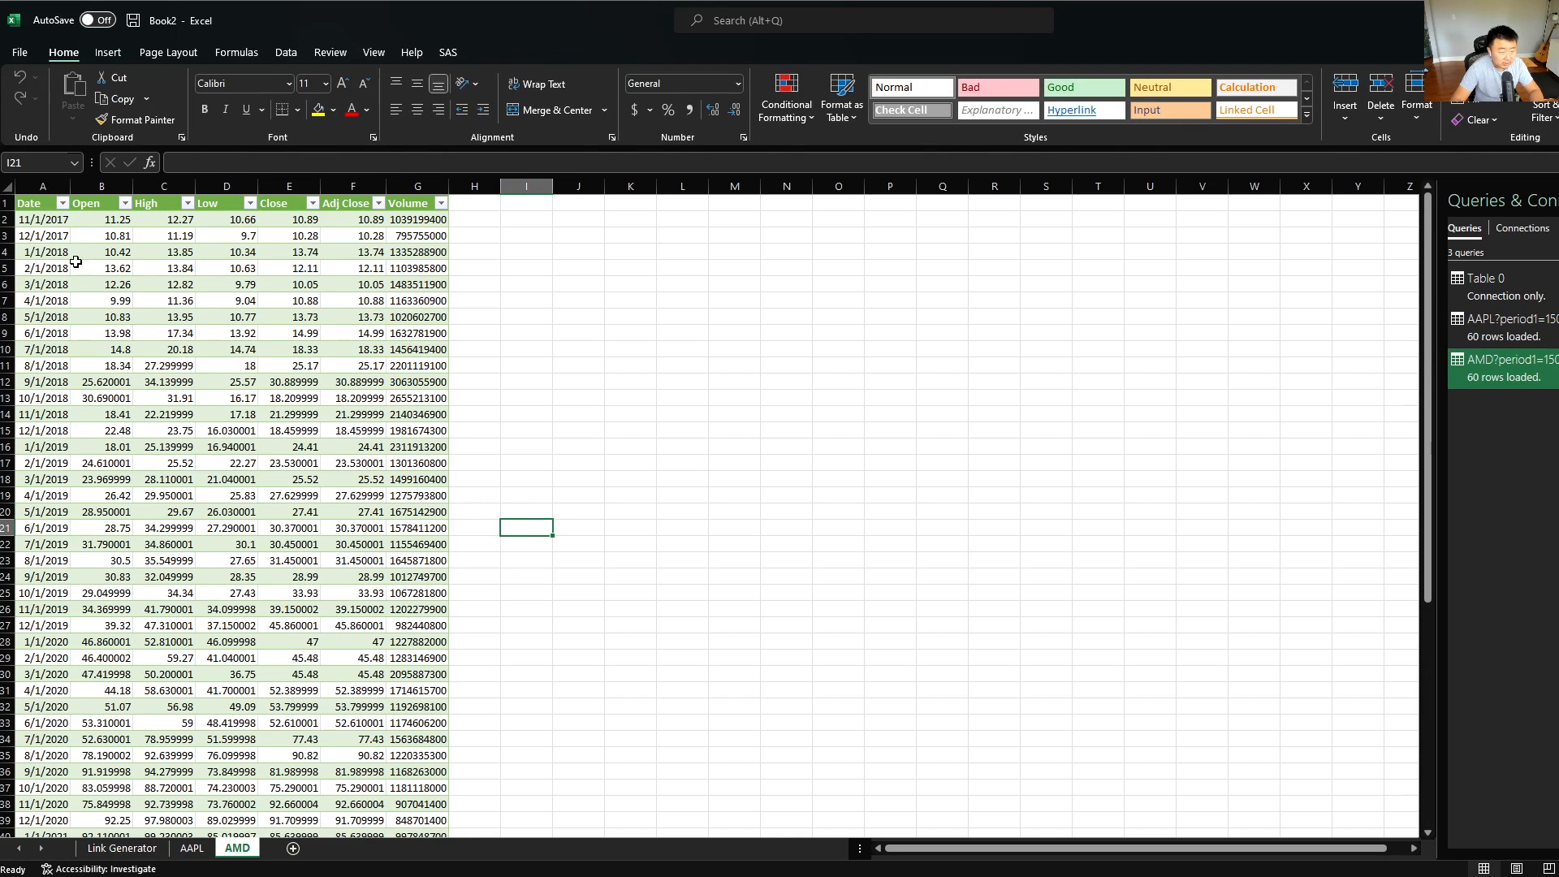
scroll(232, 513, down, 9)
scroll(232, 514, up, 9)
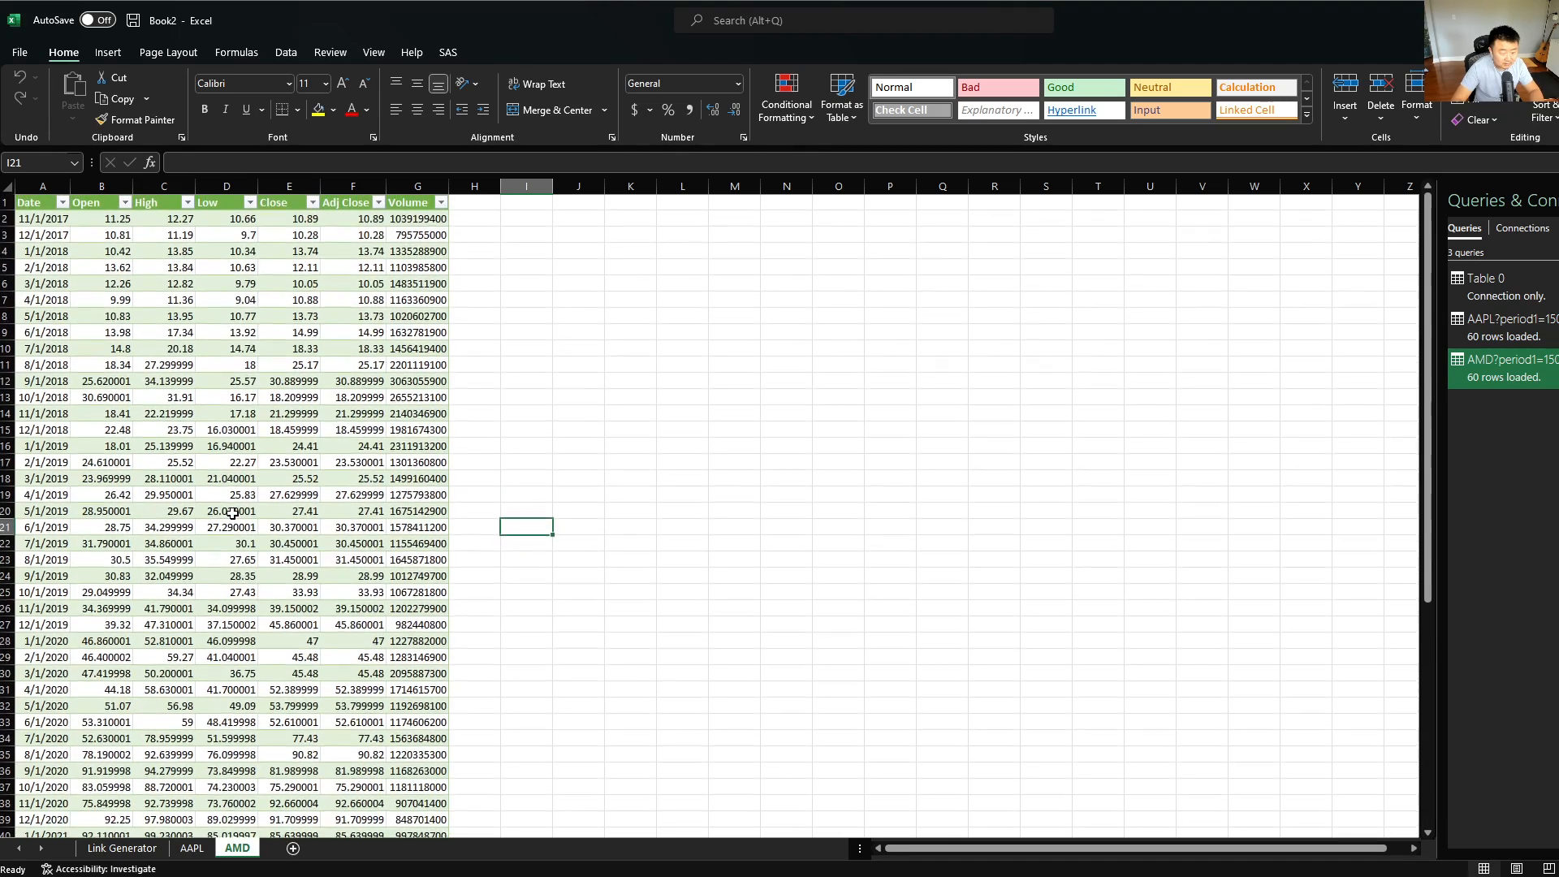
click(232, 513)
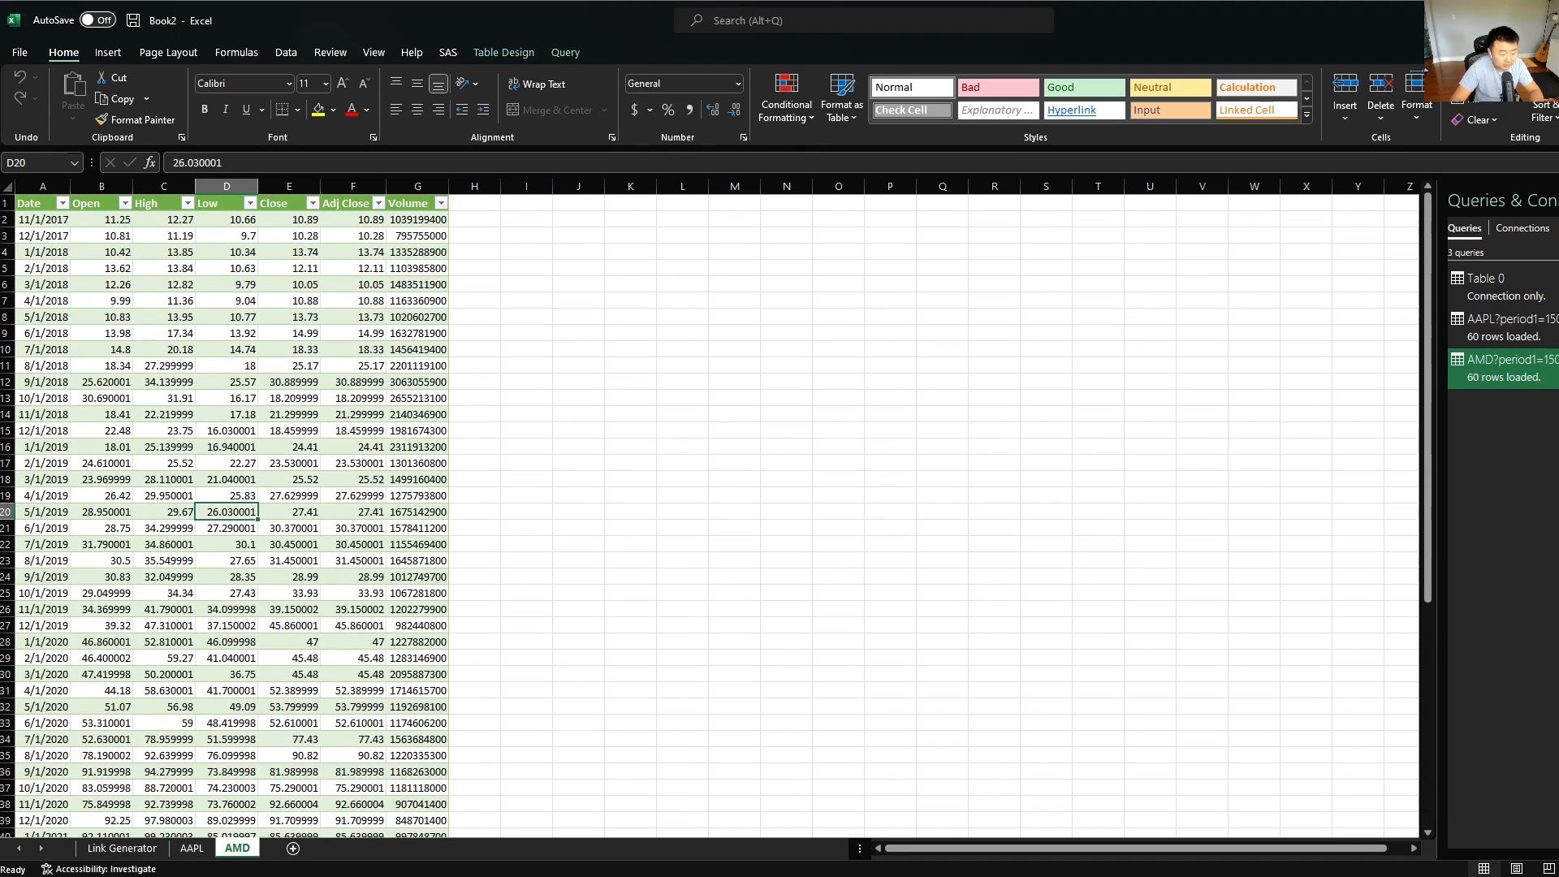